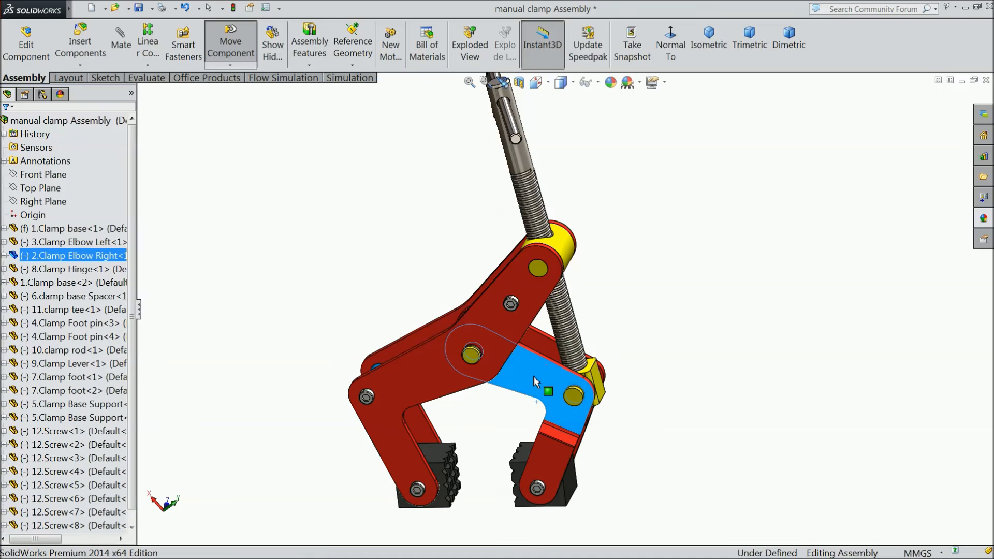
Examine the finished manual clamp assembly from several angles and try moving its right elbow linkage.
key(Escape)
middle_drag(539, 380, 596, 348)
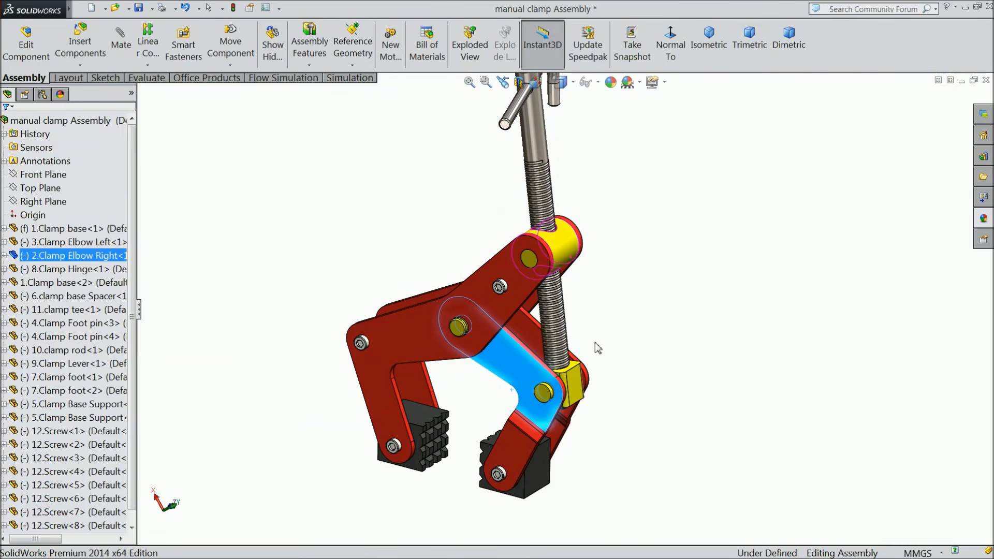
scroll(598, 348, up, 3)
click(595, 316)
middle_drag(606, 278, 590, 349)
scroll(559, 259, down, 3)
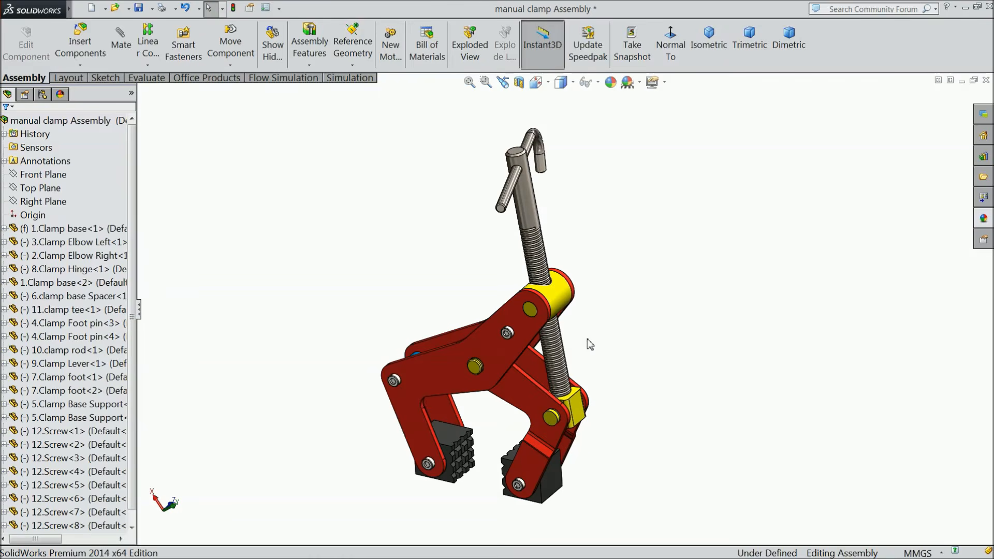
scroll(587, 338, down, 2)
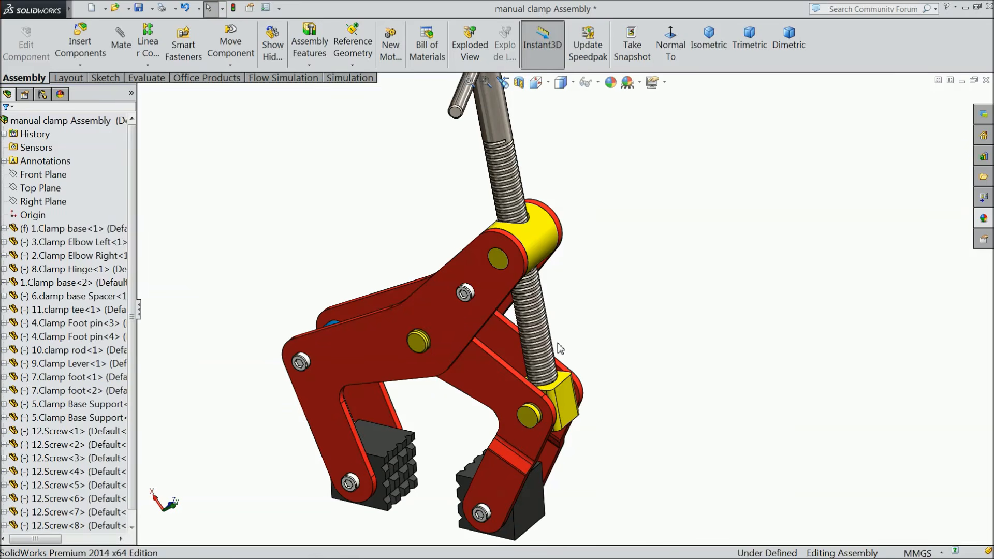
drag(520, 412, 530, 377)
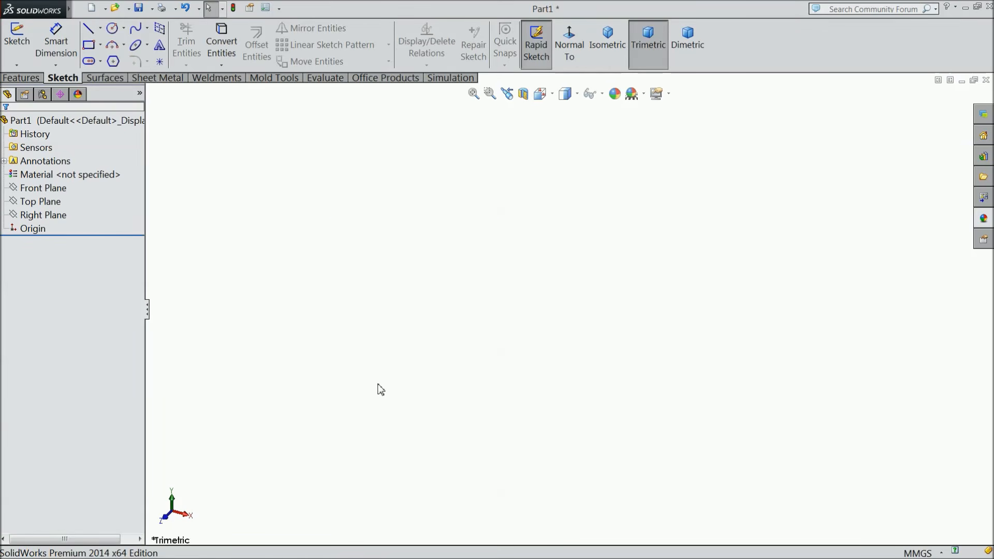
On the Front Plane, sketch a closed construction-line triangle with one vertex at the origin, a vertical far side and a lower slanted side about 85 mm long.
click(43, 188)
click(64, 176)
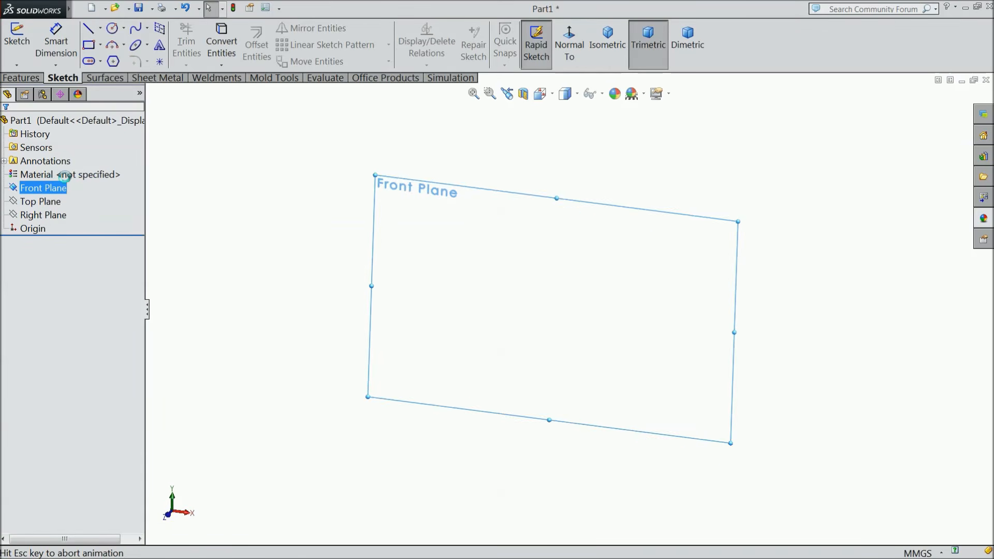
click(100, 28)
click(119, 61)
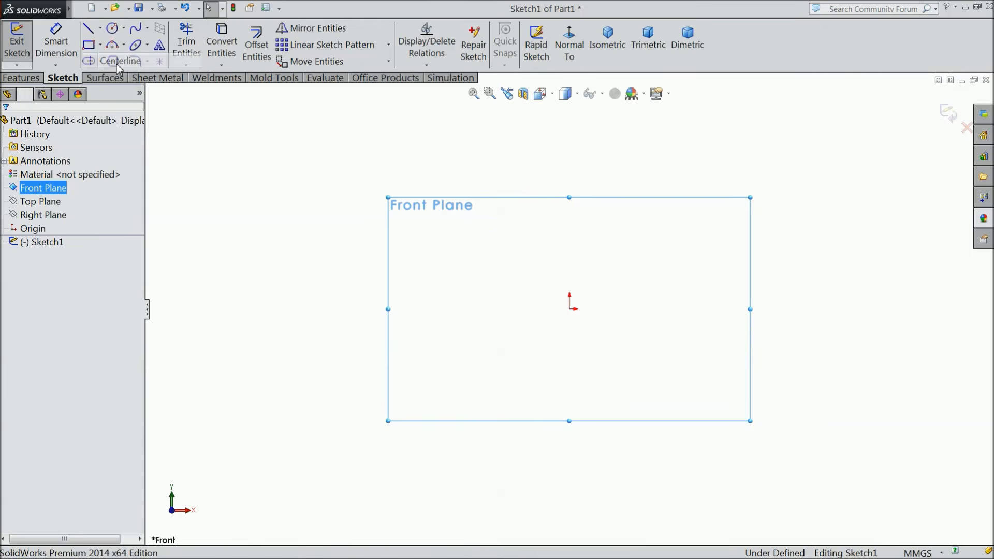
click(614, 170)
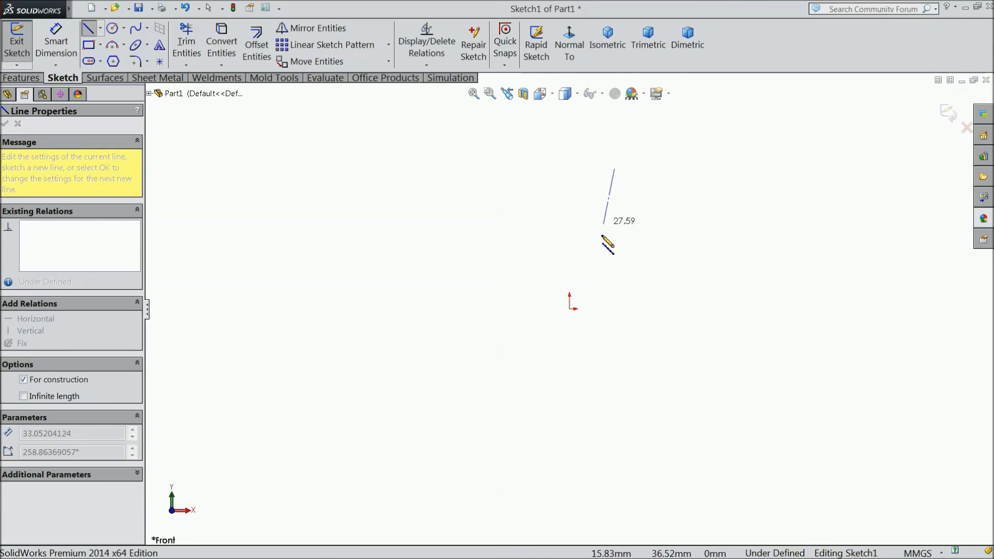
click(569, 309)
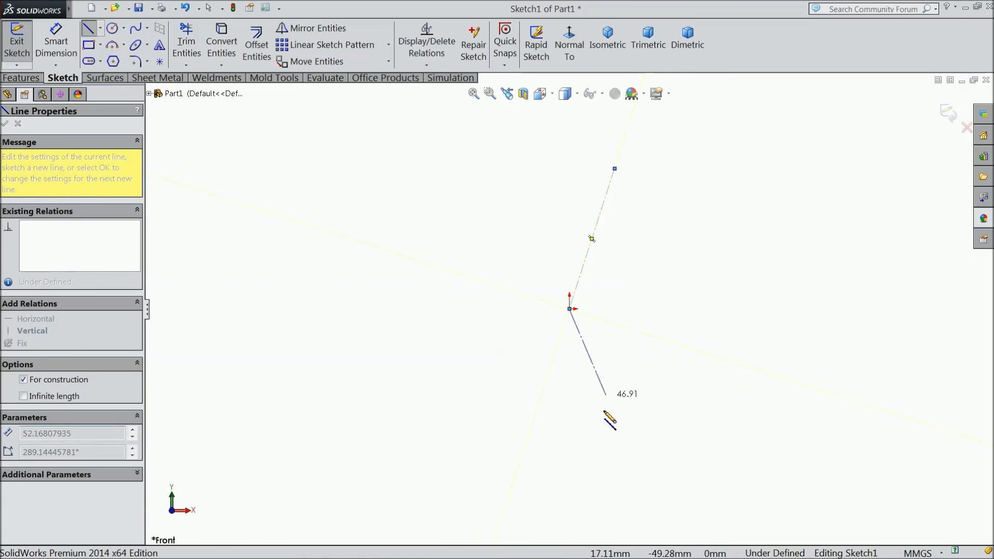
click(614, 476)
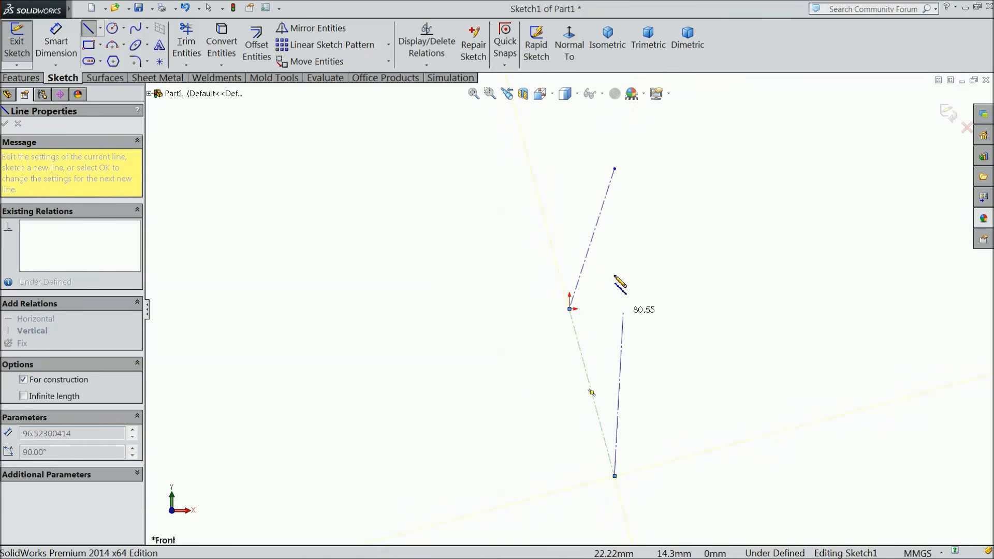
click(614, 169)
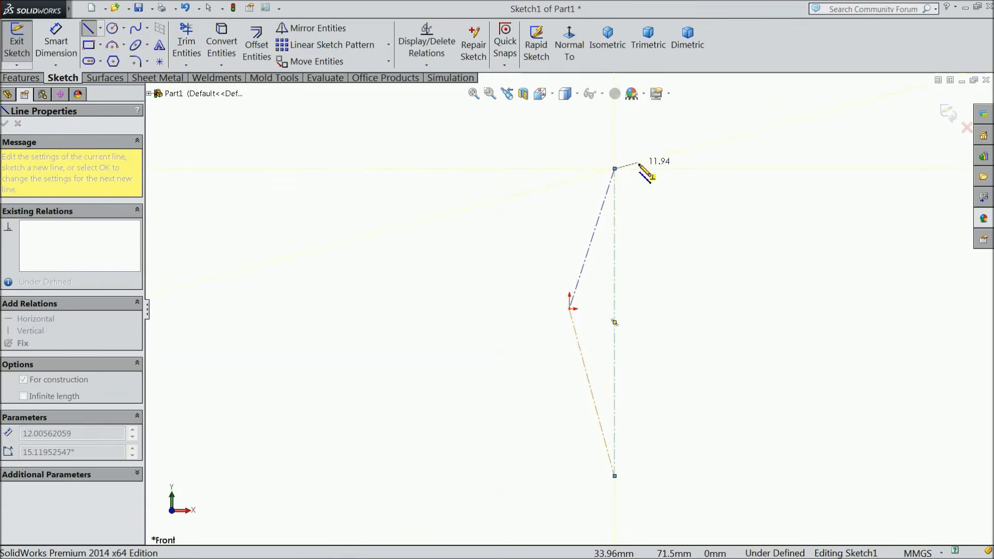
right_click(639, 174)
click(666, 113)
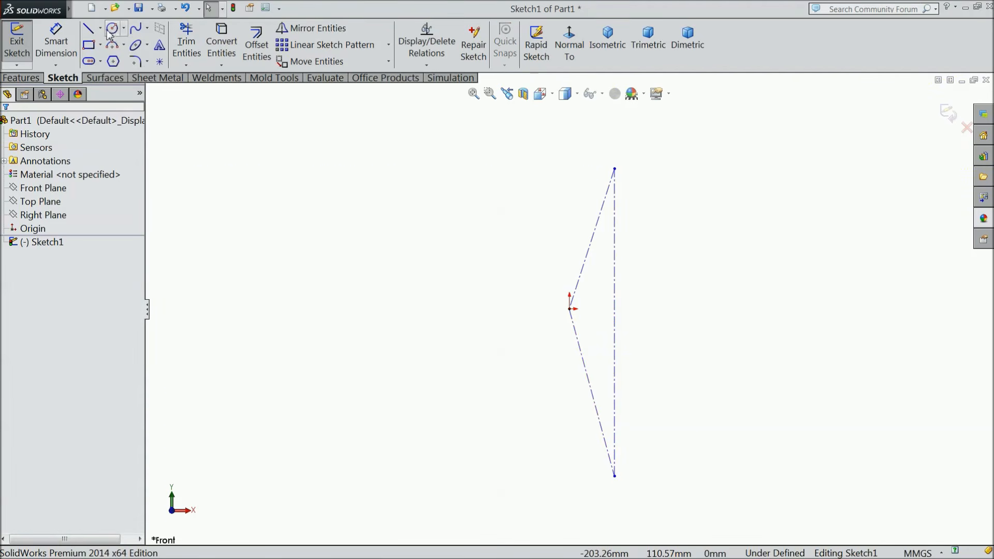
Sketch a construction line from the triangle's lower vertex, sloping down and away on the origin side.
click(101, 28)
click(116, 57)
scroll(546, 327, up, 4)
scroll(651, 402, down, 5)
click(496, 344)
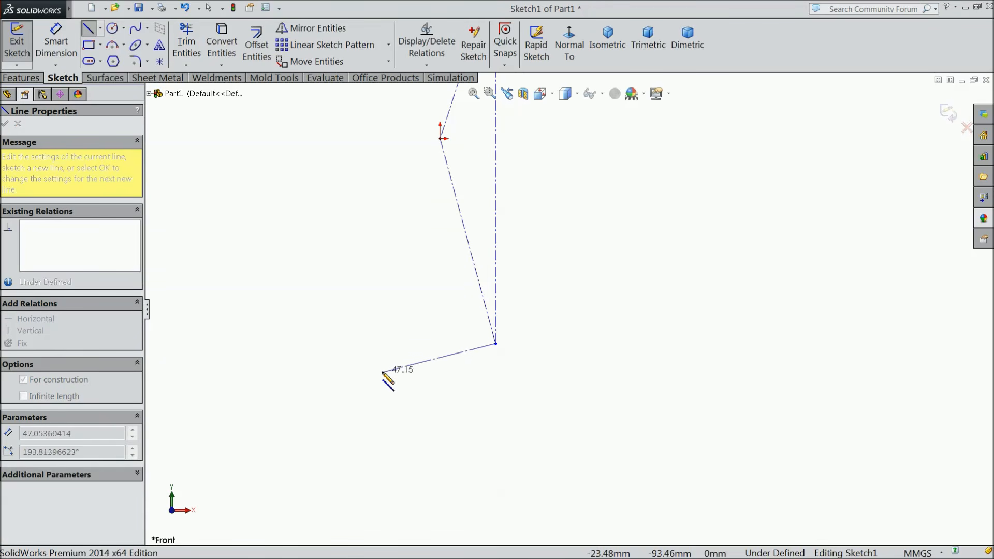
click(313, 406)
right_click(324, 409)
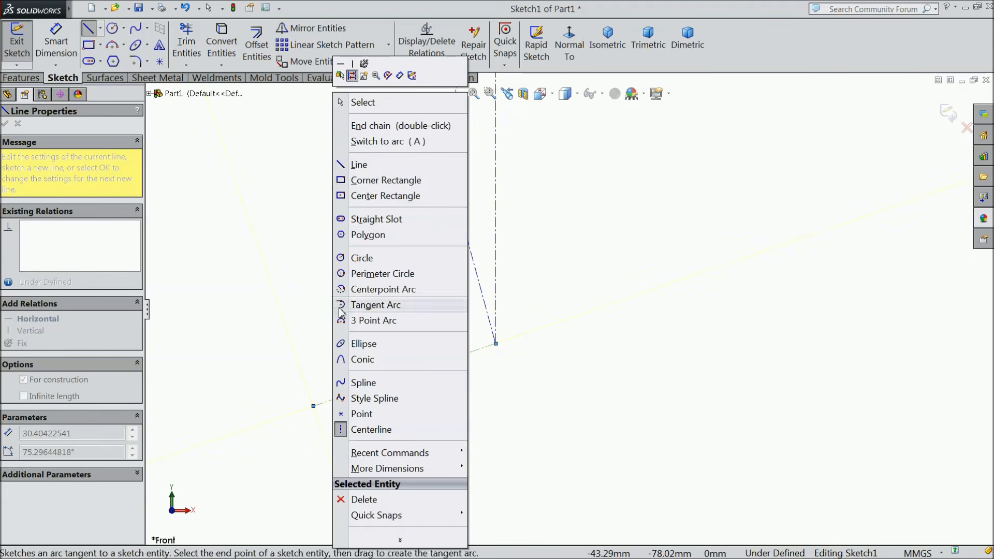
click(365, 105)
Make the added construction line perpendicular to the triangle's lower slanted side.
click(487, 303)
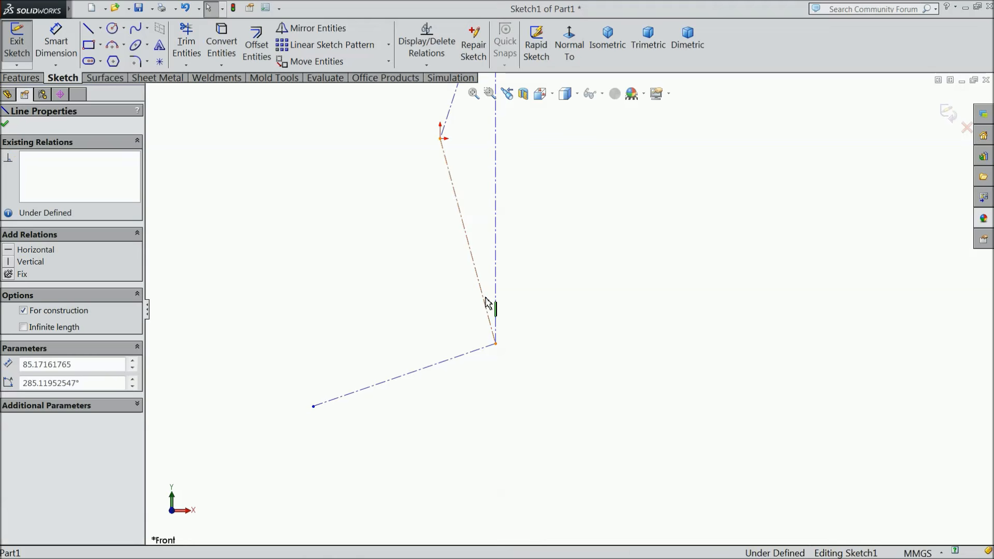
ctrl+click(470, 352)
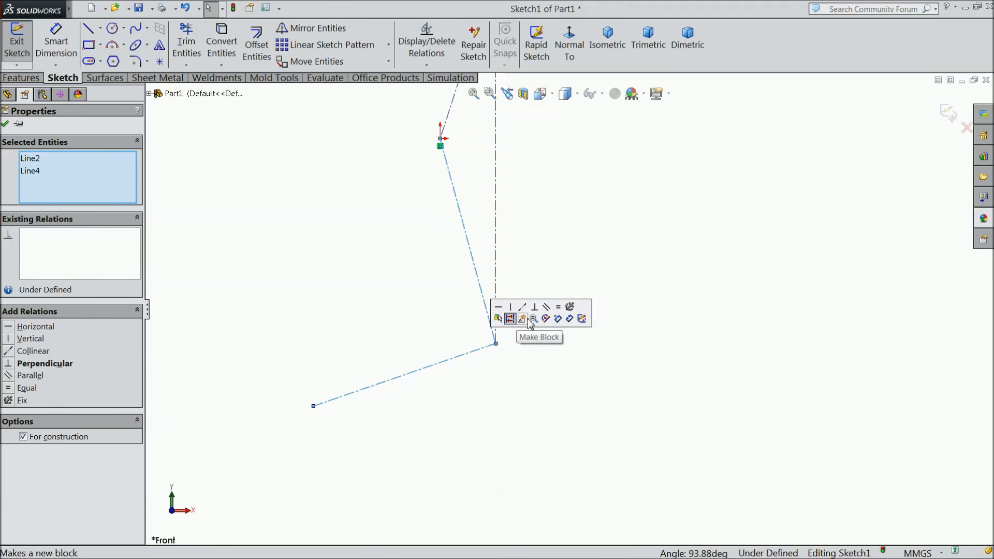
click(534, 308)
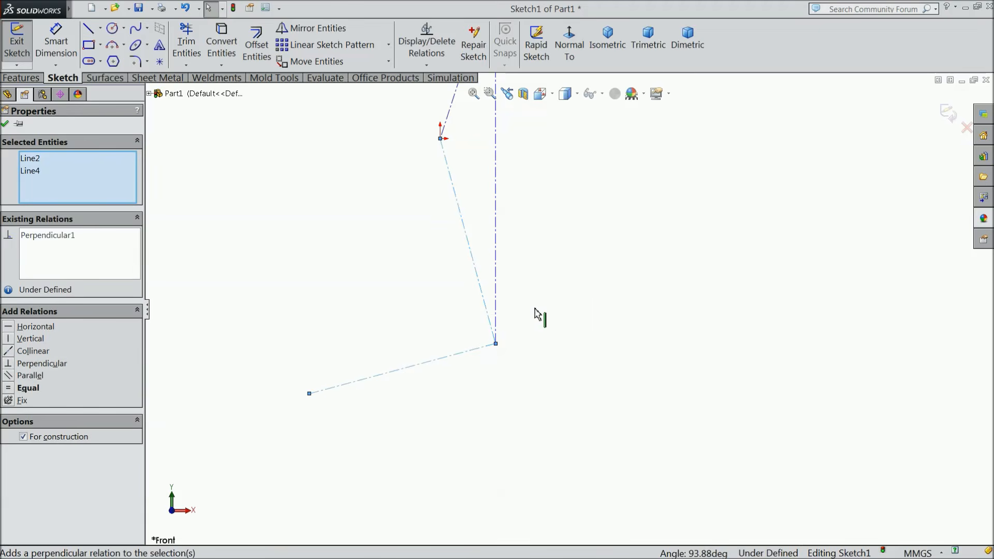
click(5, 121)
Dimension the triangle's lower slanted side along its own direction and set it to 50 mm.
click(58, 45)
scroll(354, 193, up, 3)
scroll(545, 152, down, 2)
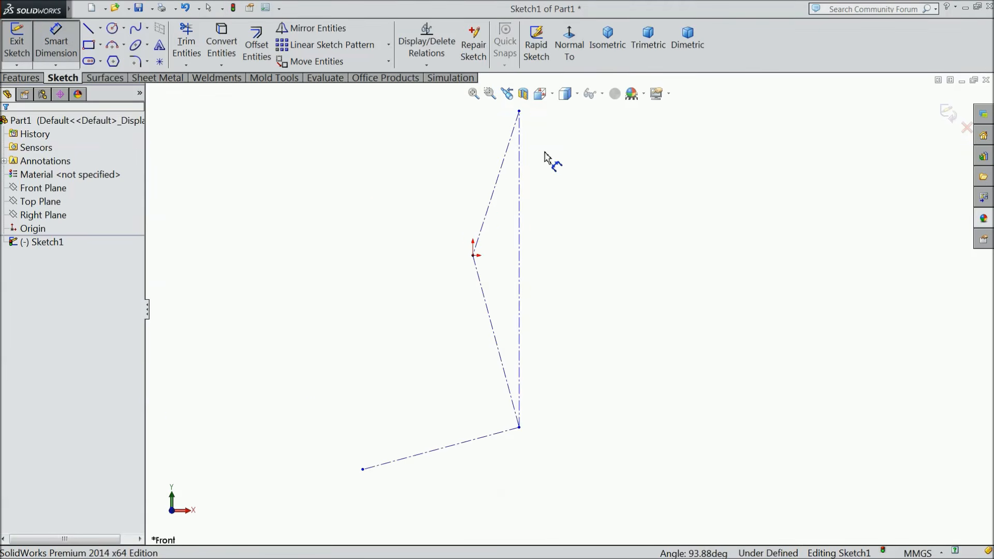
click(489, 319)
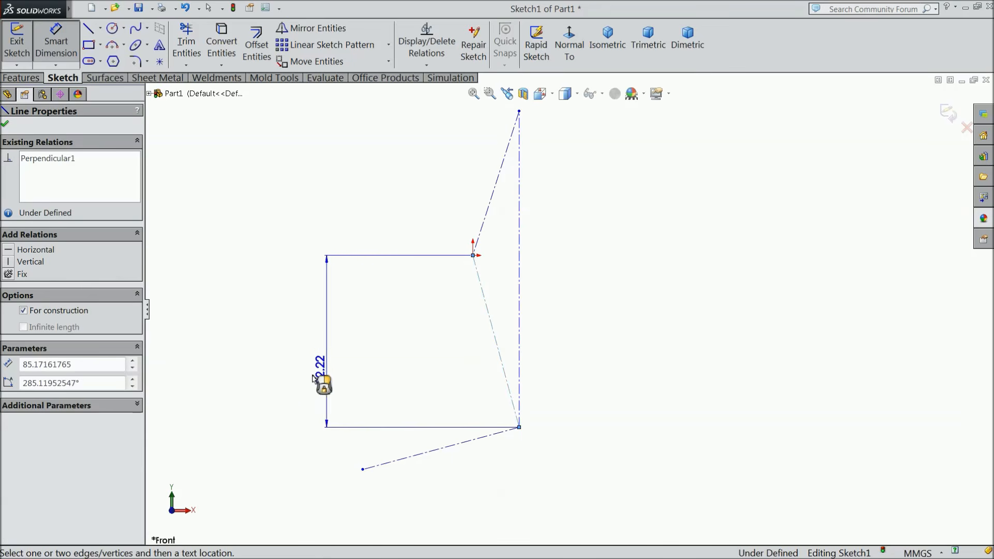
click(276, 461)
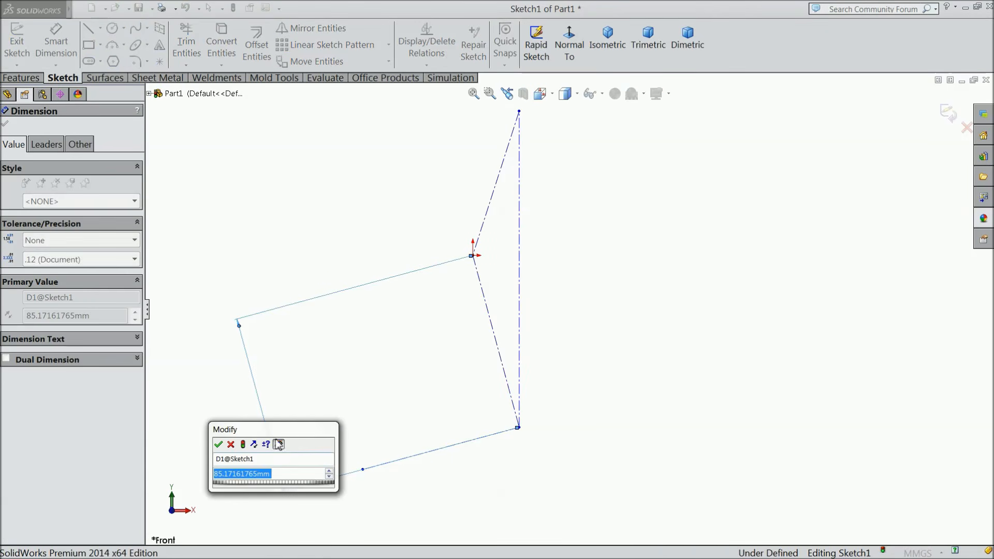
text(50)
click(218, 444)
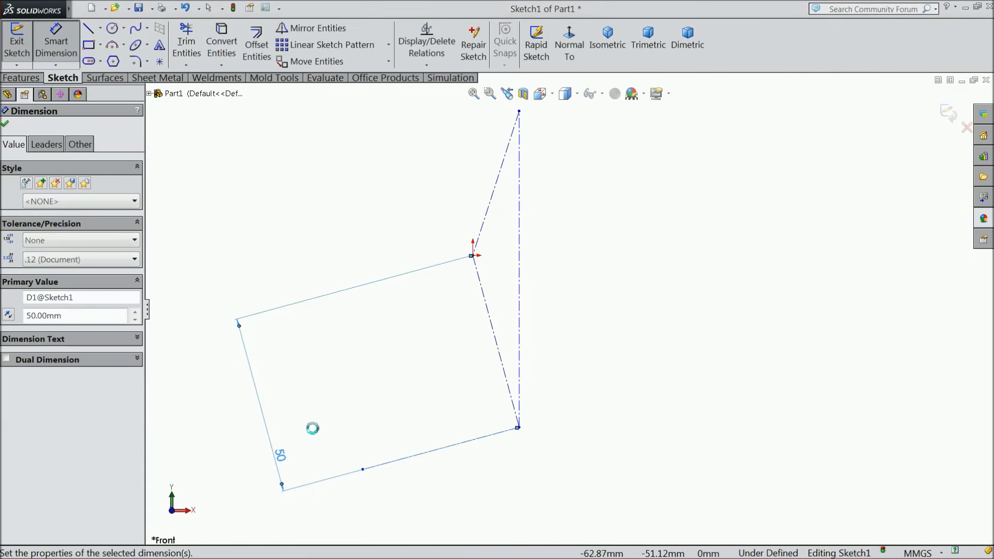
Dimension the perpendicular construction line at the lower vertex along its own direction and set it to 45 mm.
click(462, 427)
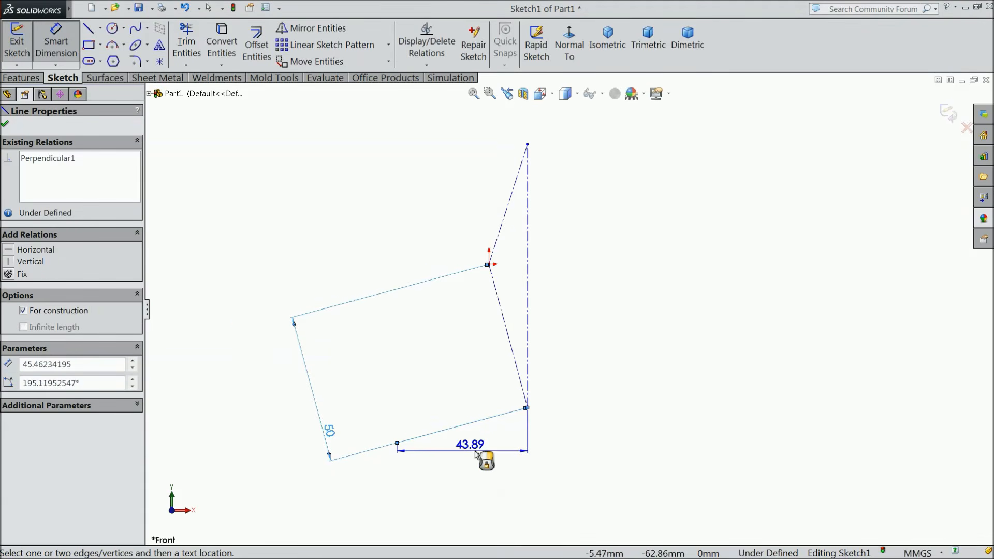
click(532, 452)
text(45)
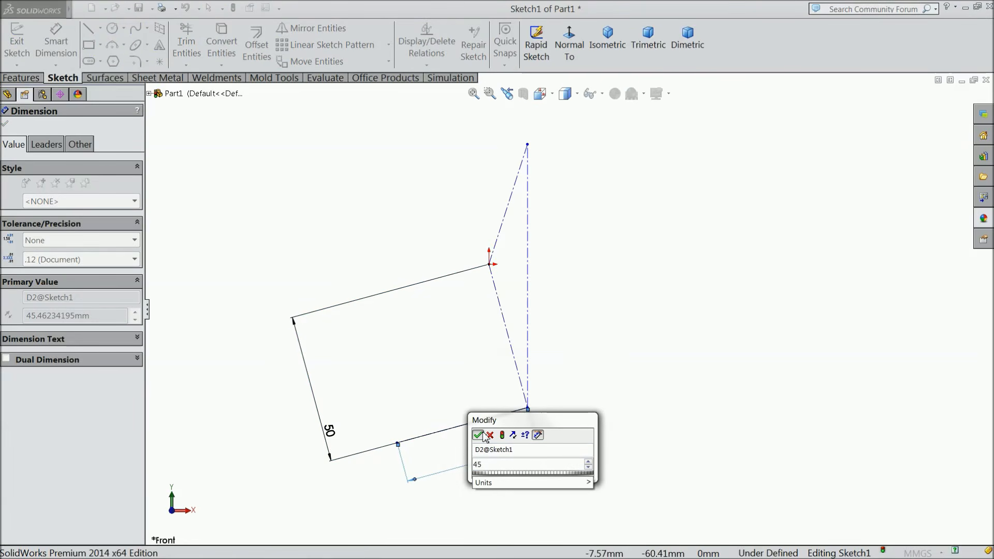
click(478, 435)
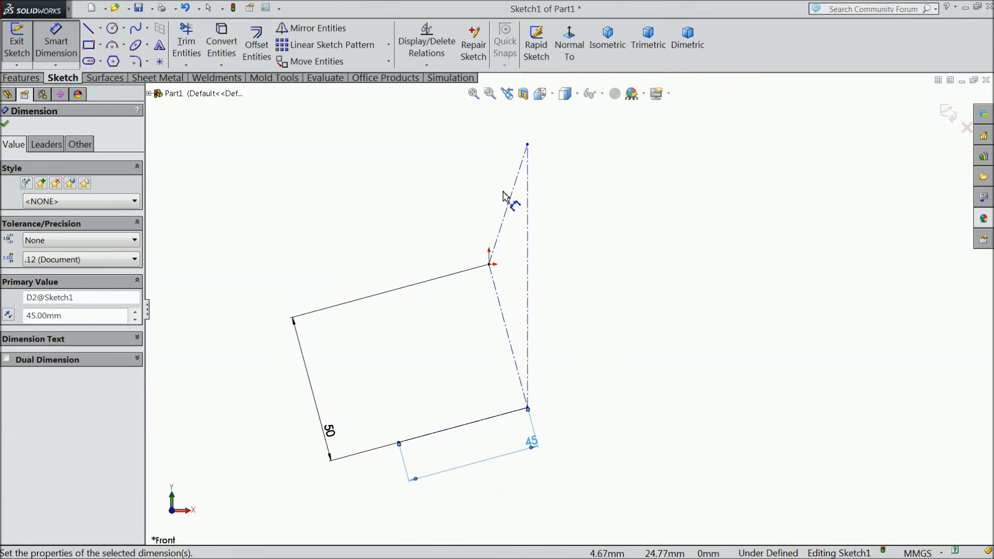
Dimension the triangle's upper slanted side along its own direction and set it to 50 mm.
click(508, 208)
click(493, 198)
text(50)
click(436, 183)
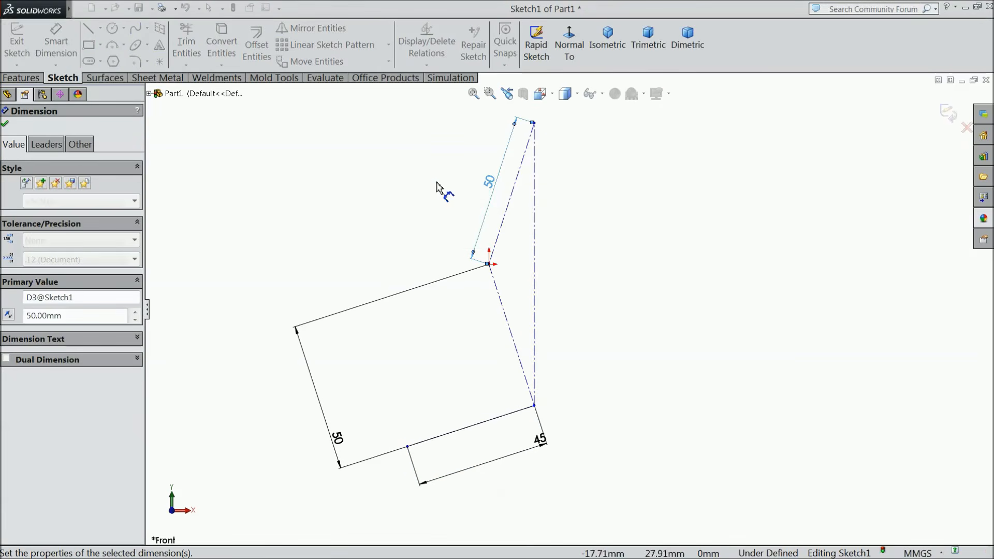
Dimension the angle between the upper slanted side and the vertical construction line and set it to 14 degrees.
click(508, 212)
click(534, 212)
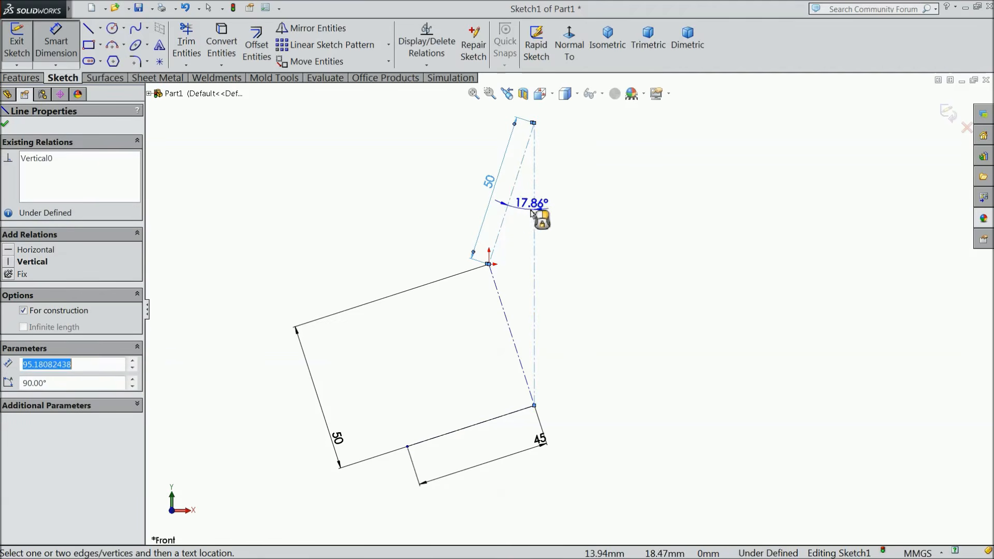
click(526, 214)
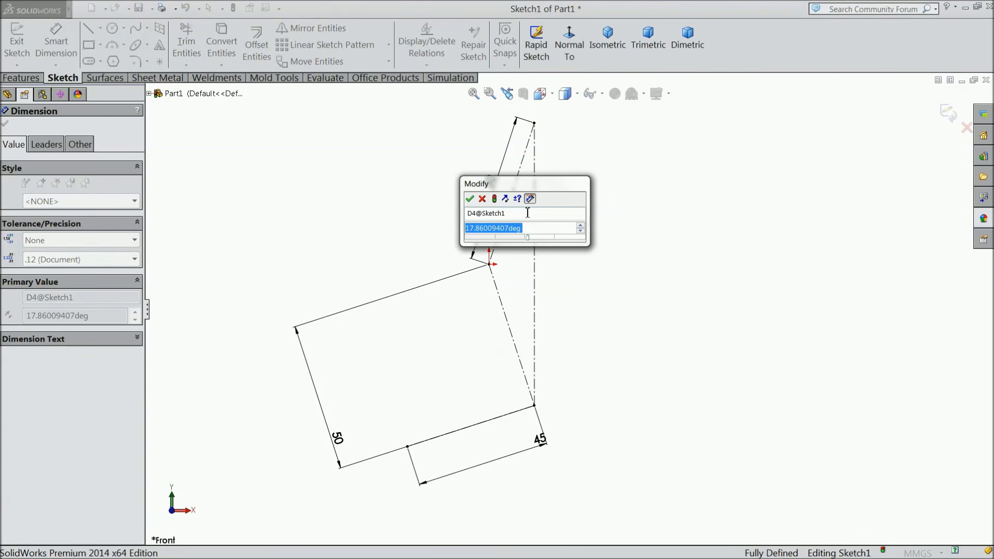
text(14)
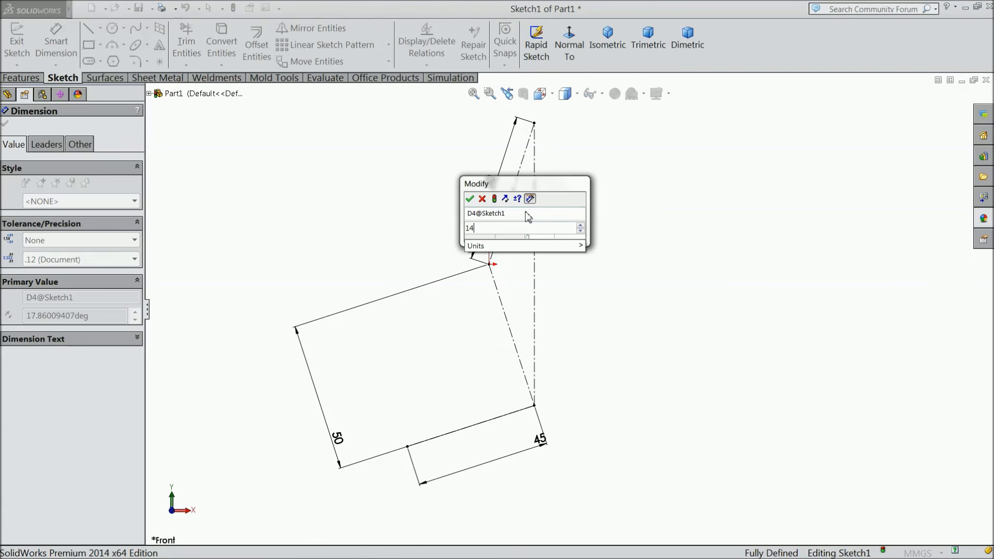
click(469, 200)
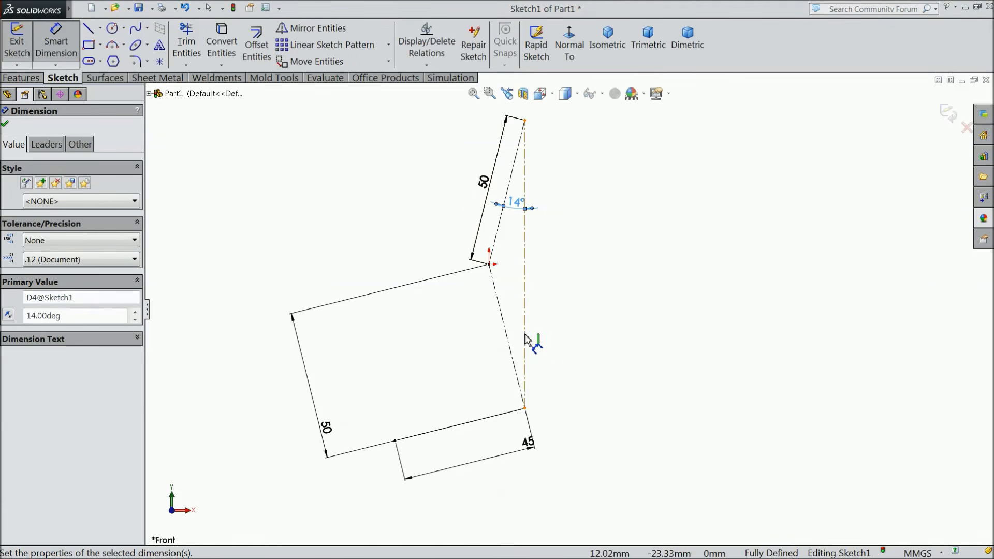
Add a driven angle dimension between the lower slanted side and the vertical construction line.
click(525, 339)
click(505, 334)
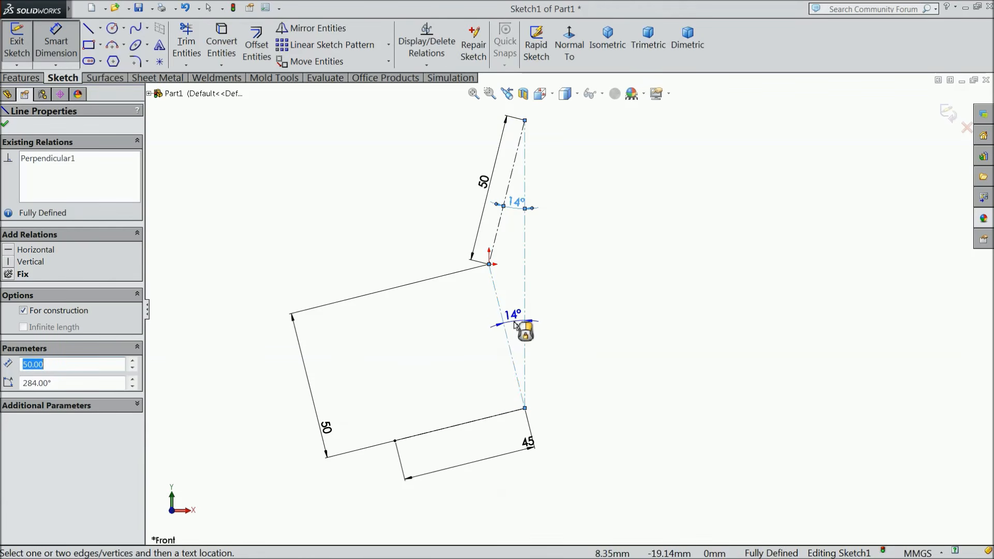
click(517, 323)
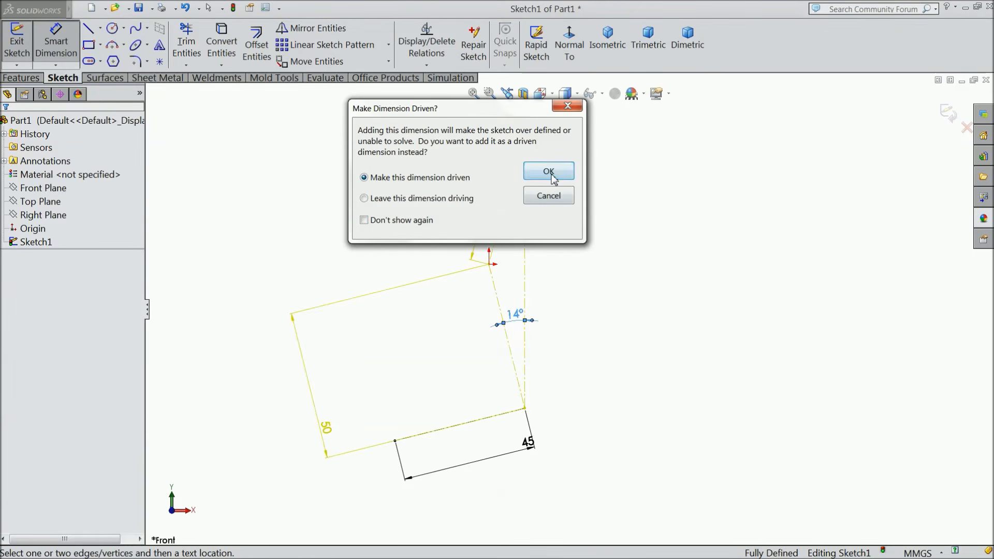
click(549, 173)
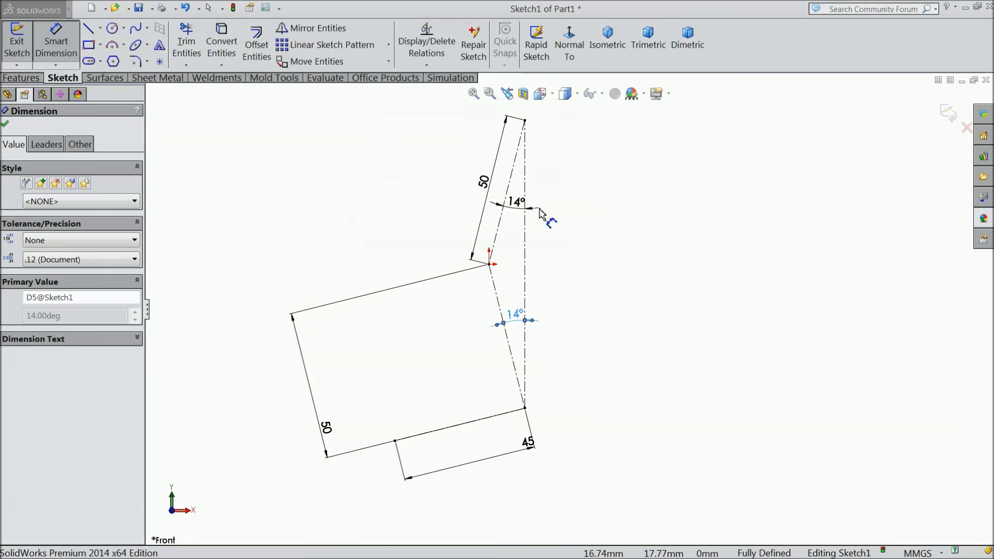
Sketch a circle about 11.2 mm in diameter at the triangle's top vertex and one about 7.3 mm on the upper slanted construction line.
click(115, 30)
click(524, 120)
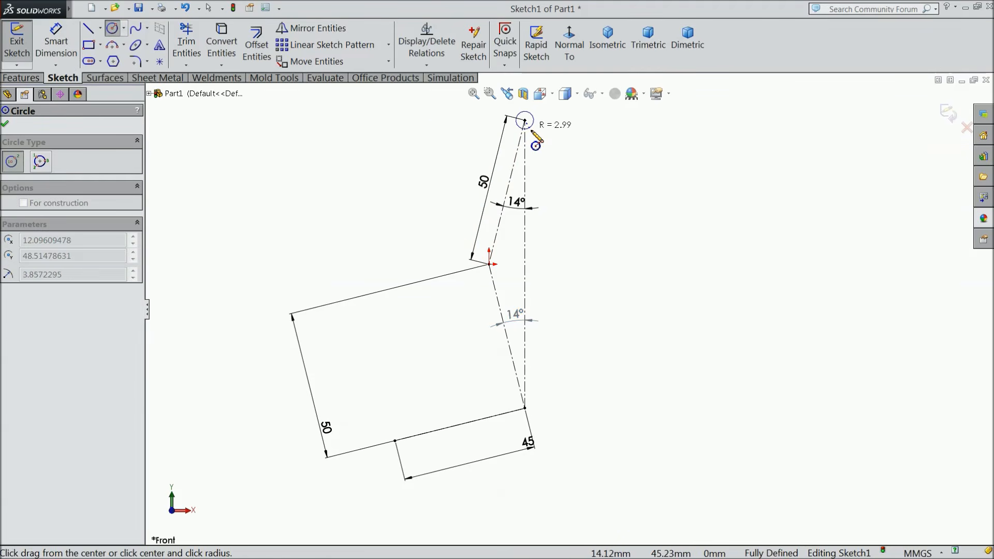
click(534, 134)
click(510, 177)
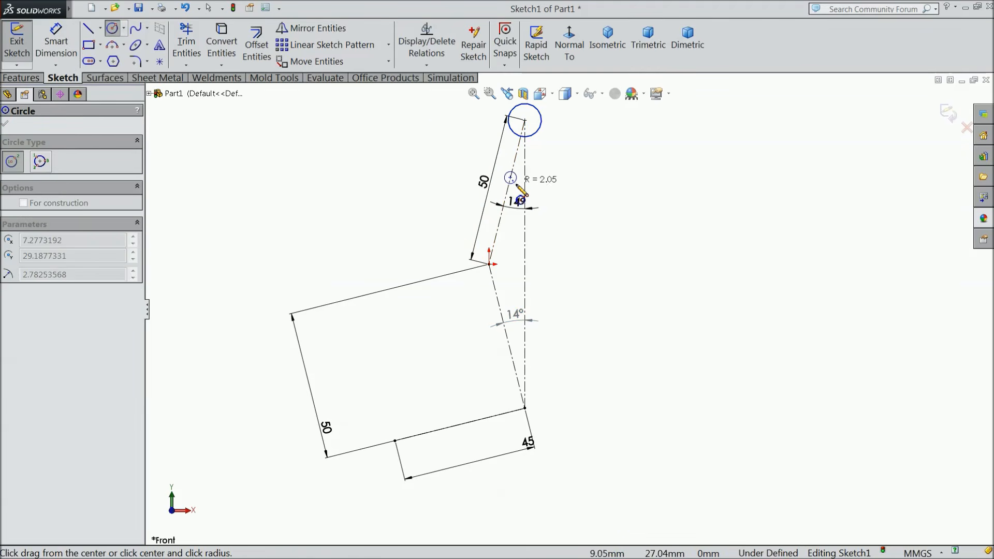
click(517, 185)
Sketch circles about 11.7 mm in diameter at the origin, 9.3 mm at the lower vertex and 11.6 mm at the 45 mm line's free end.
click(489, 265)
click(502, 275)
click(526, 409)
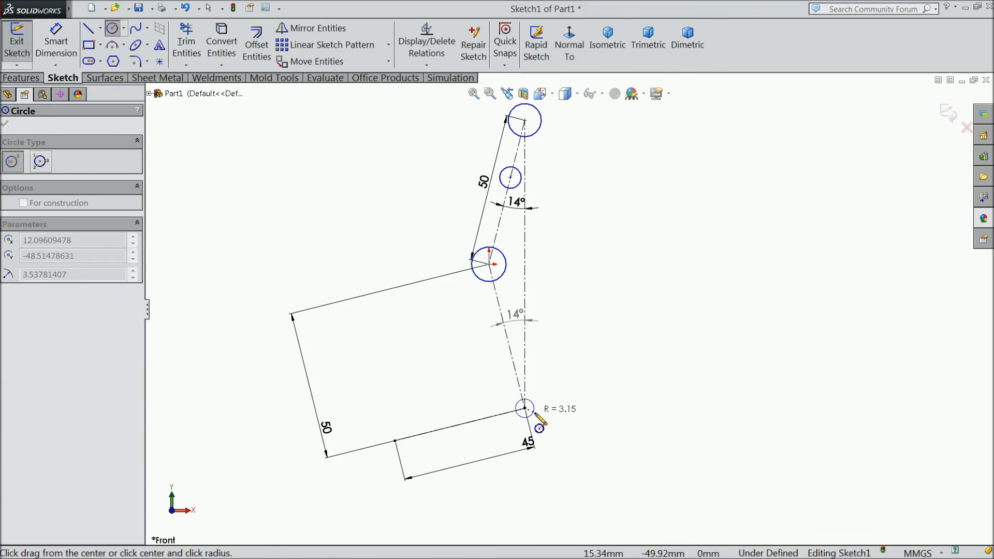
click(539, 416)
click(394, 440)
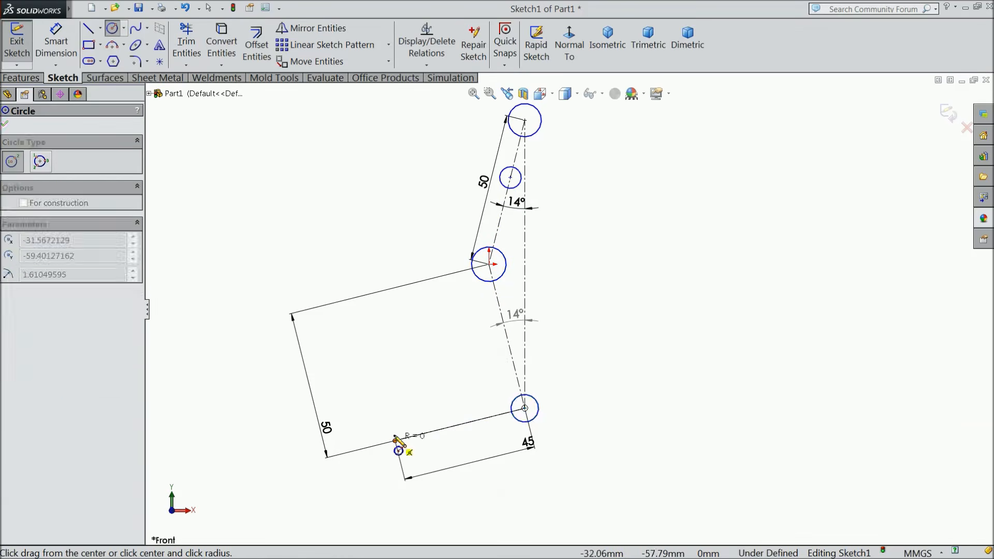
click(407, 429)
Dimension the diameter of the circle at the top vertex and set it to 8 mm.
click(58, 57)
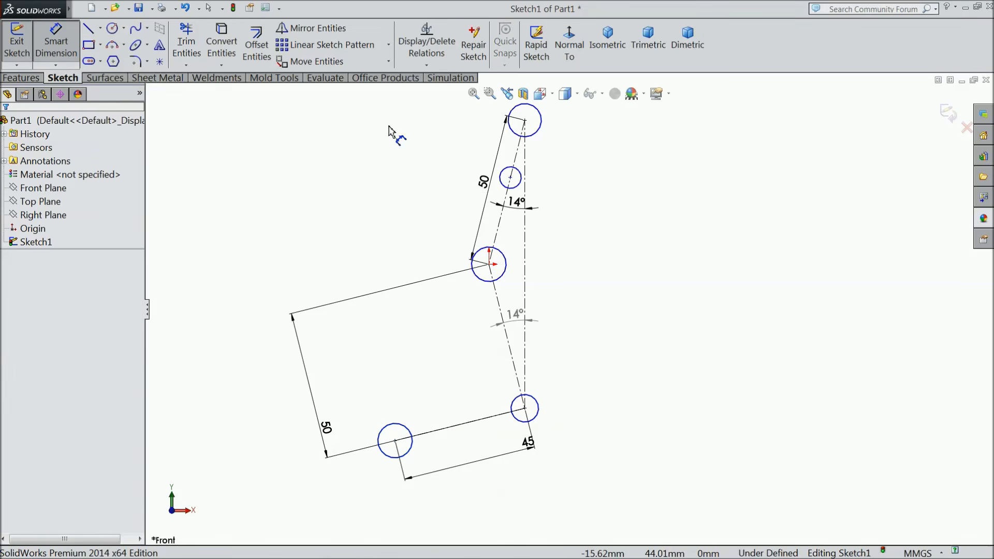
click(541, 124)
click(668, 131)
text(8)
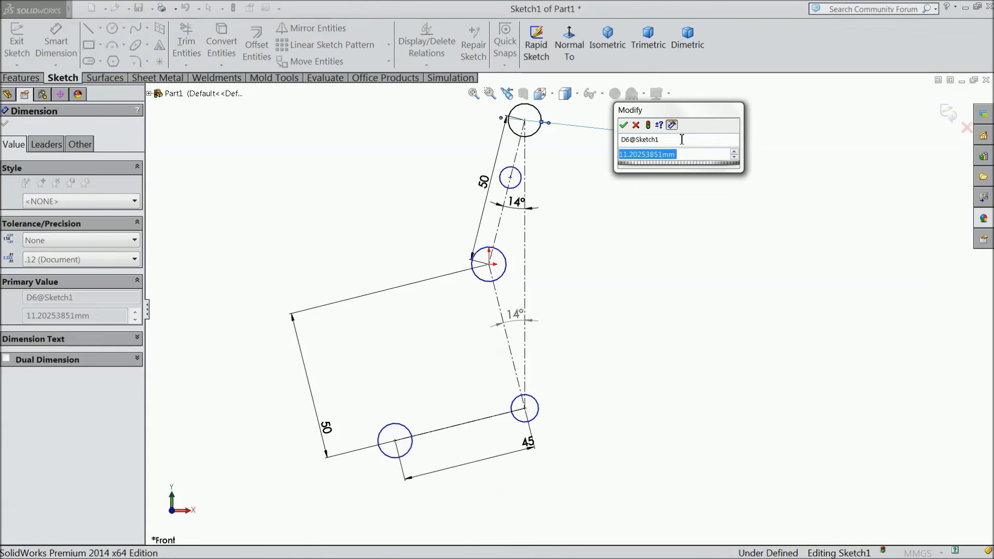
click(624, 125)
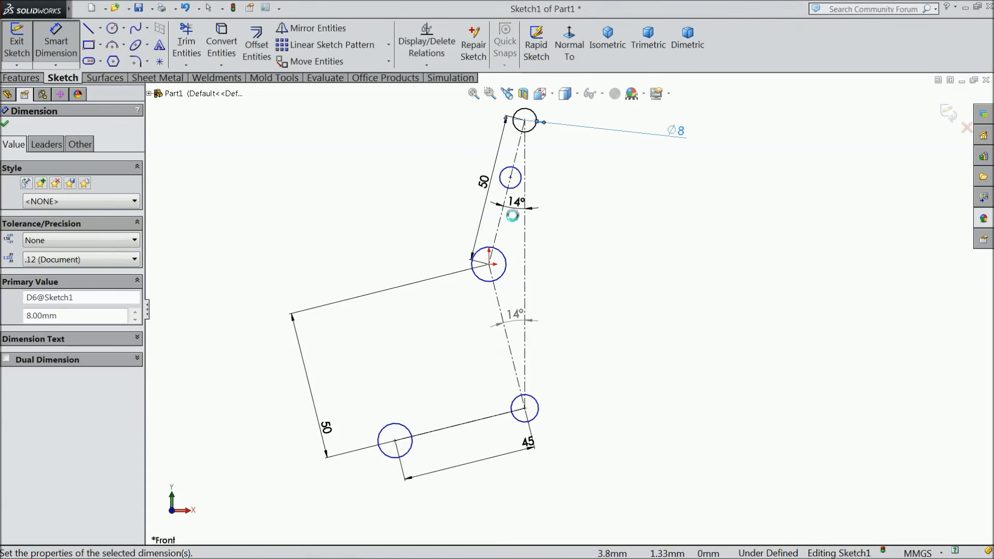
Dimension the circle on the upper slanted line to 6 mm diameter and the circle at the origin to 8 mm.
click(518, 185)
click(615, 187)
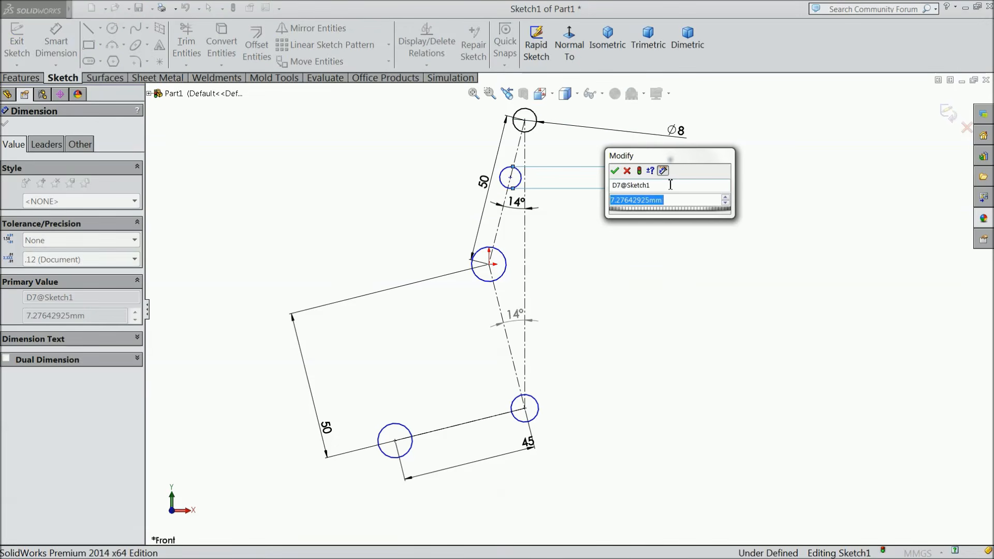
key(Return)
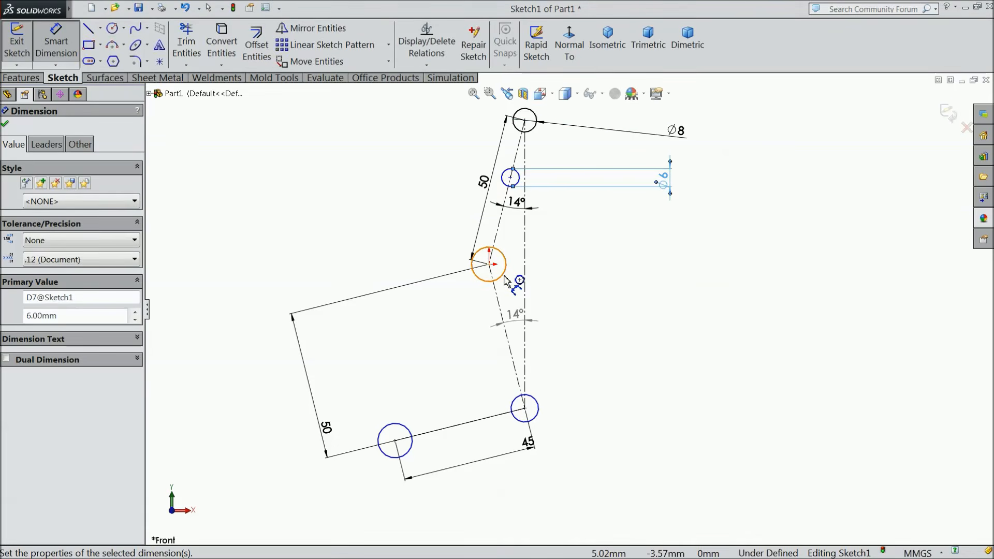
click(505, 280)
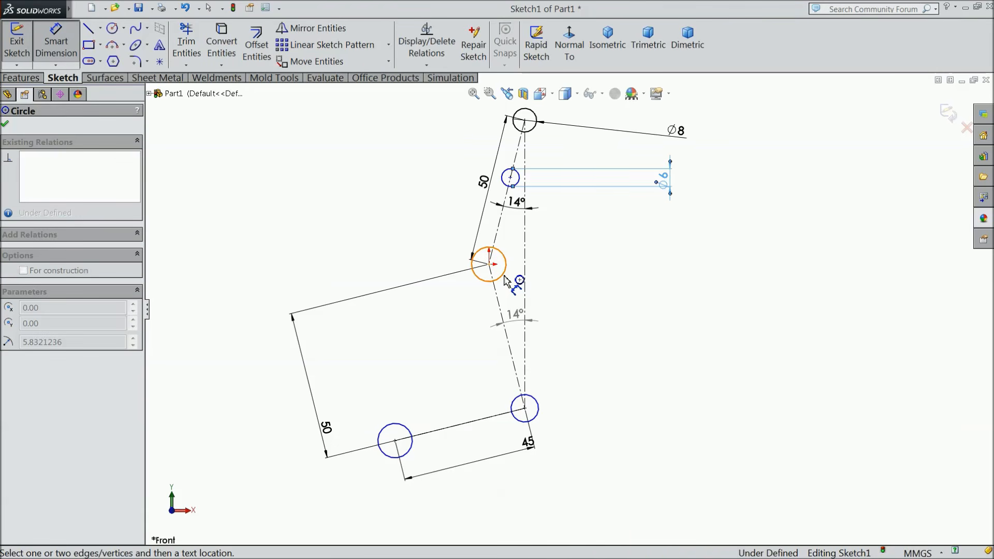
click(637, 273)
text(8)
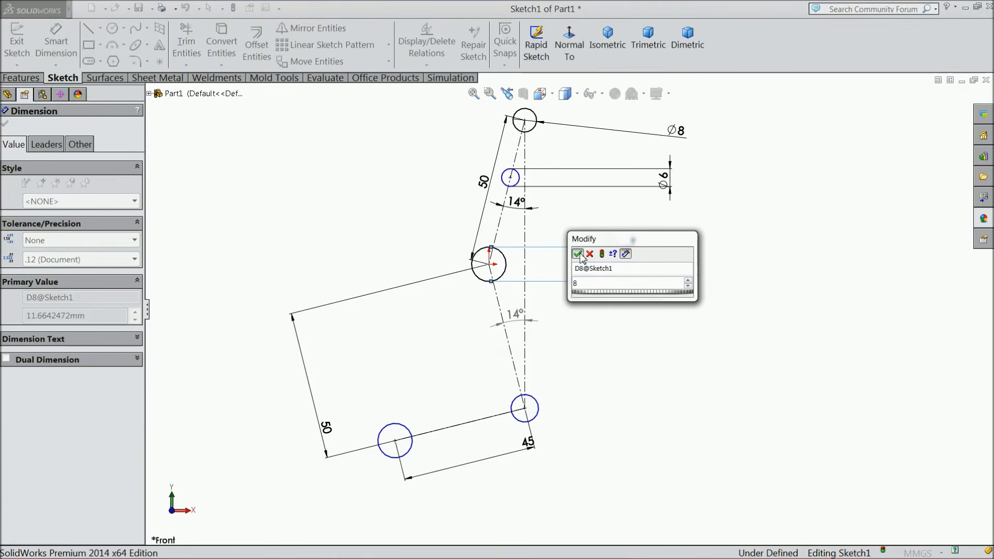
key(Return)
Dimension the circles at the lower vertex and at the free end of the 45 mm line to 6 mm diameter each.
click(547, 413)
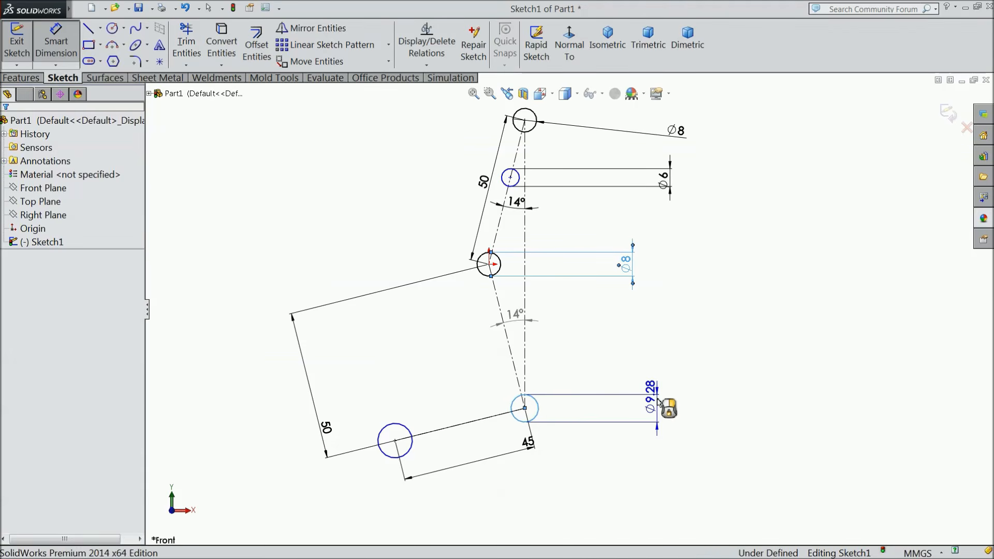
click(653, 406)
text(6)
key(Return)
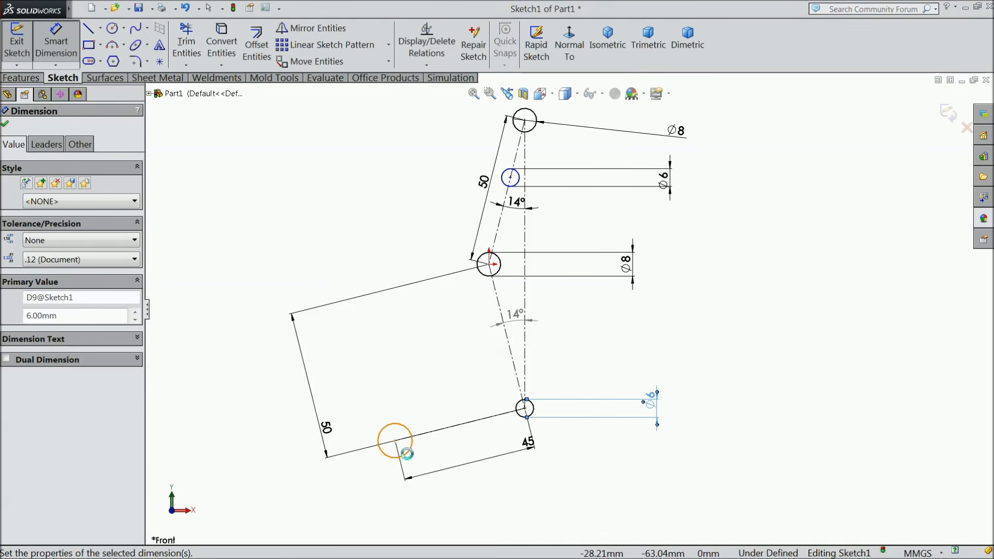
click(406, 453)
click(256, 457)
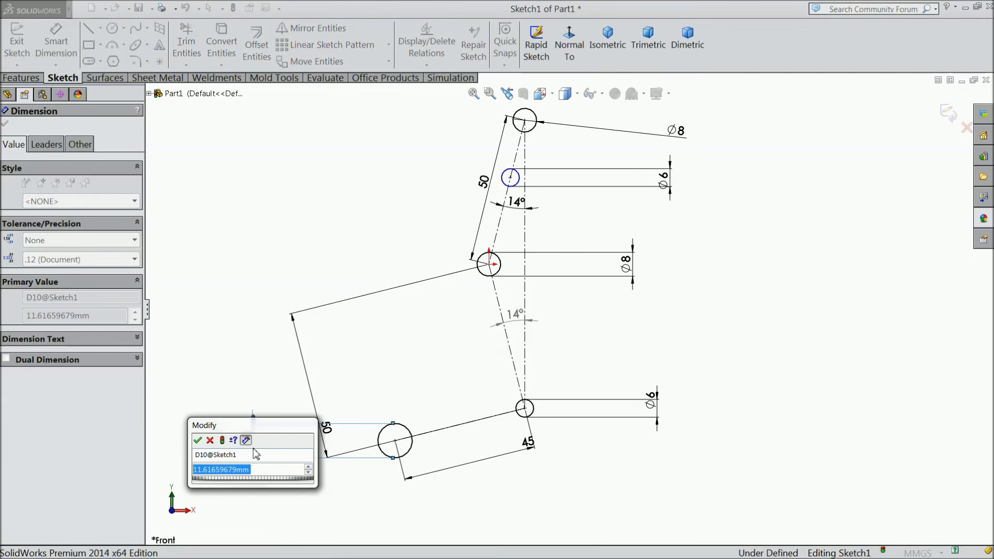
text(6)
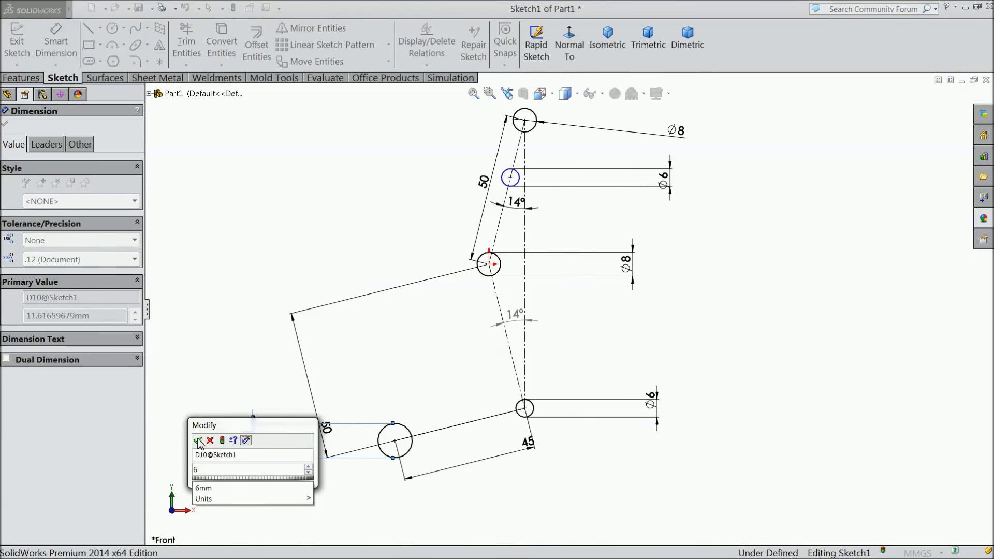
click(197, 440)
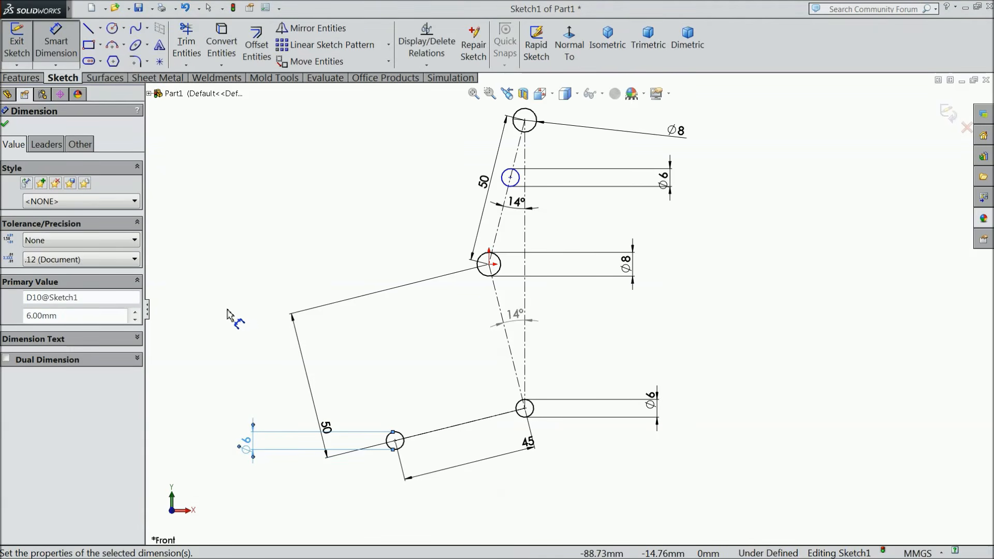
Dimension the distance between the top circle and the circle below it along the slanted line and set it to 20 mm.
click(512, 187)
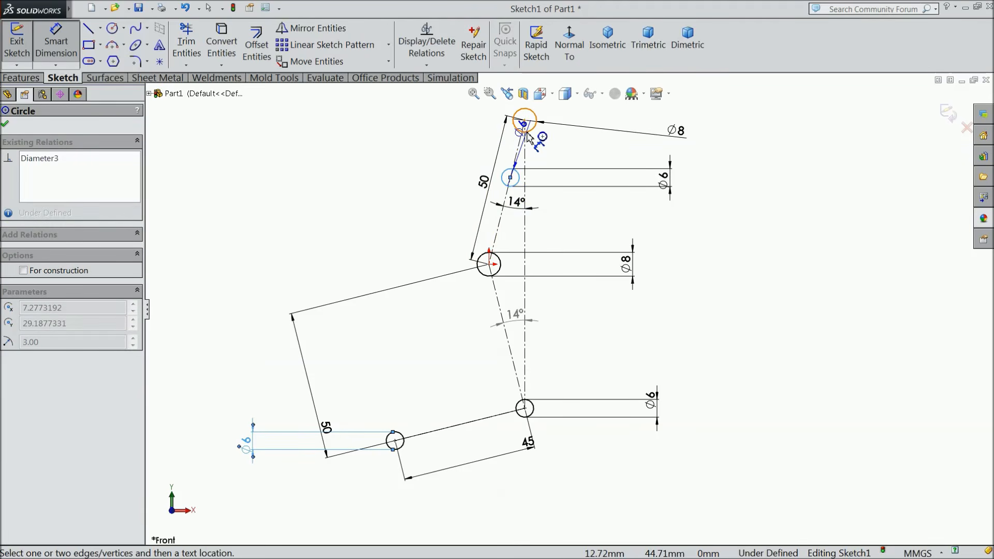
click(525, 132)
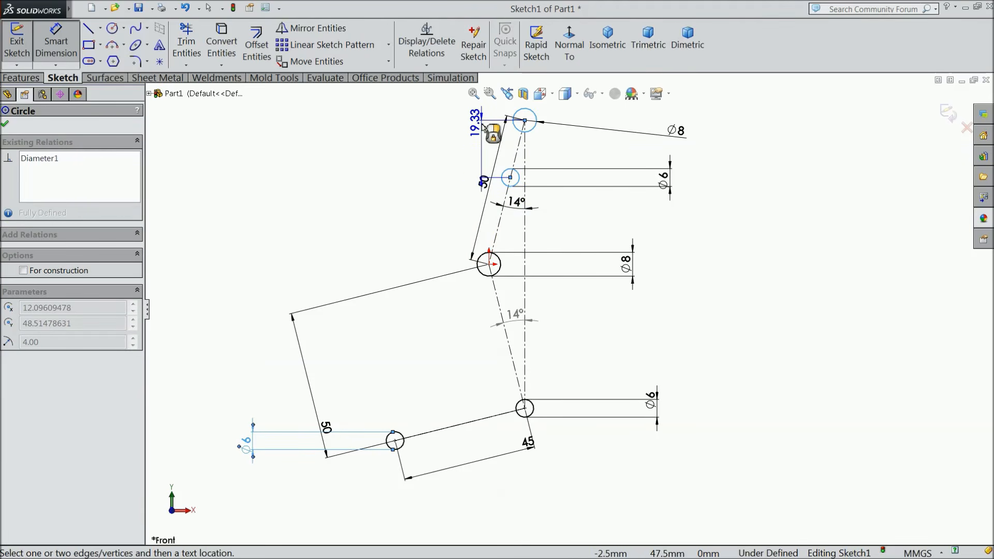
click(482, 118)
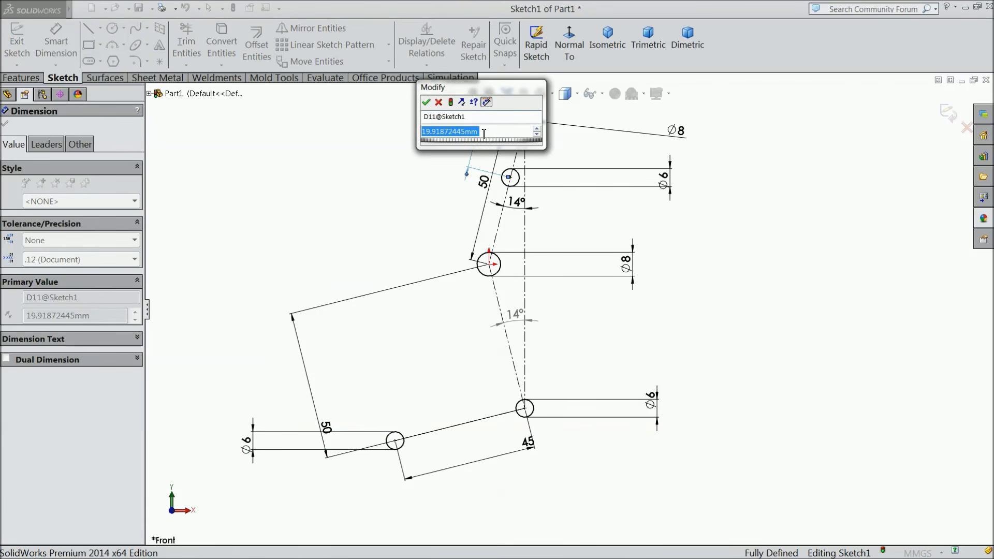
text(50)
click(426, 102)
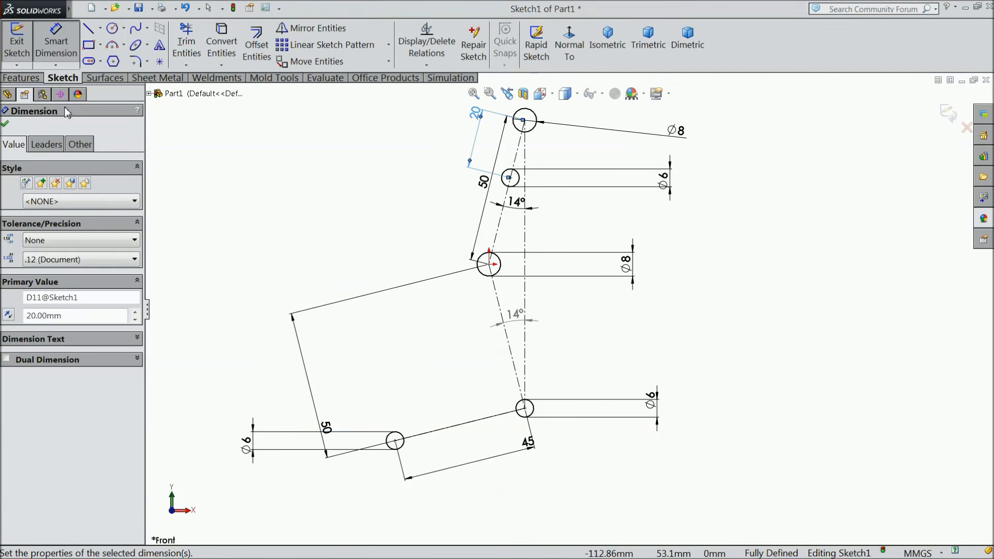
Sketch a larger concentric circle about 21.7 mm in diameter around the 8 mm circle at the top vertex.
click(113, 28)
scroll(517, 178, down, 3)
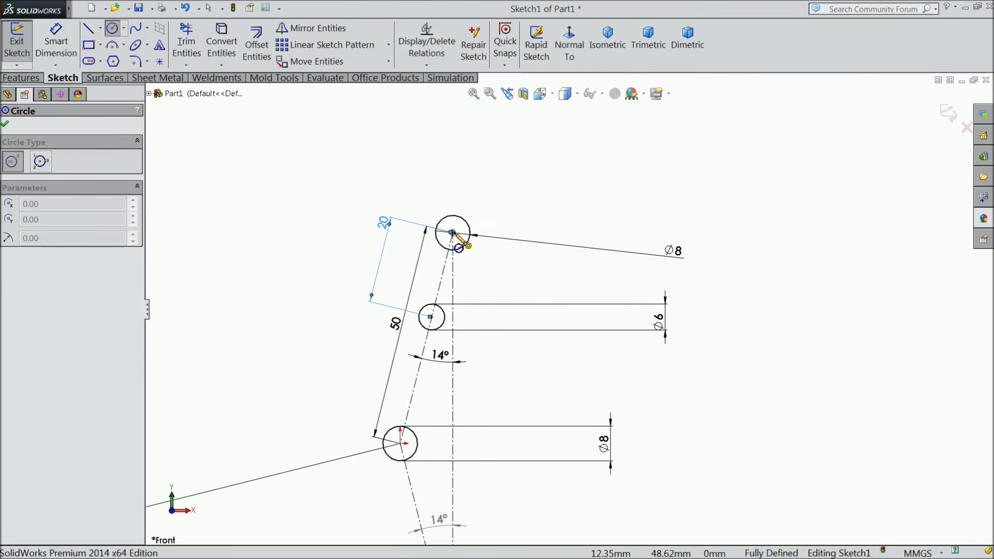
click(452, 233)
click(453, 185)
Sketch concentric outer circles about 16.1 mm in diameter at the lower vertex and about 17.7 mm at the 45 mm line's free end.
scroll(538, 363, up, 4)
scroll(534, 367, down, 4)
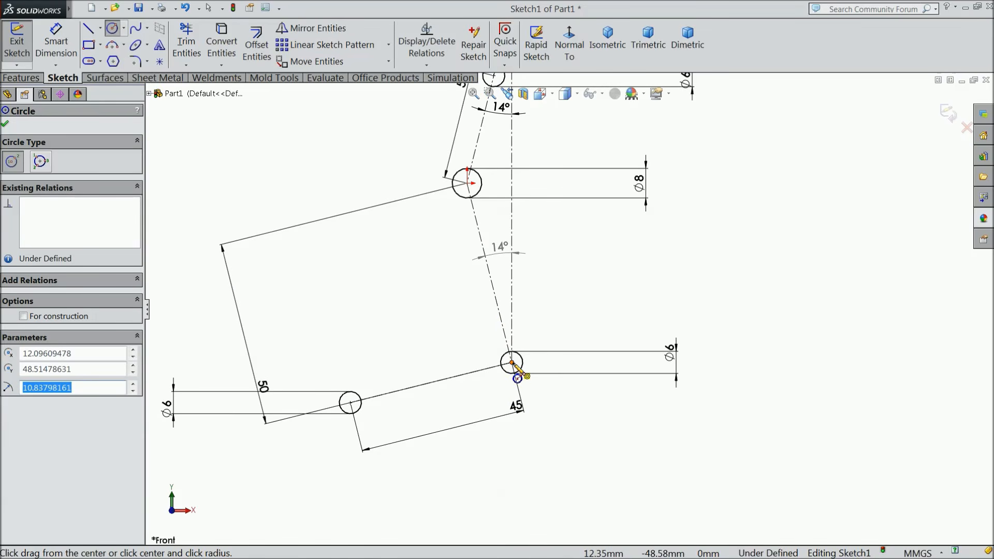
click(511, 362)
click(529, 387)
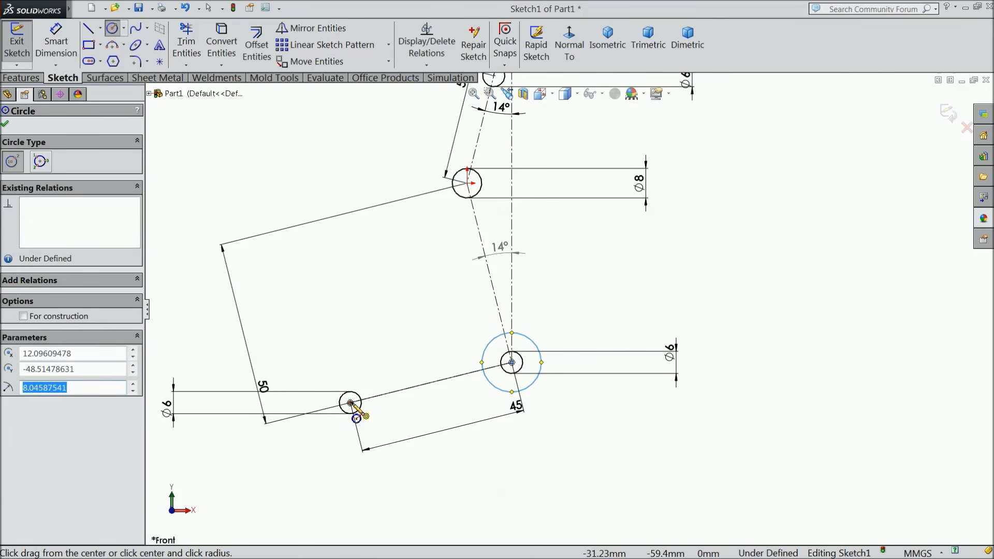
click(351, 403)
click(351, 436)
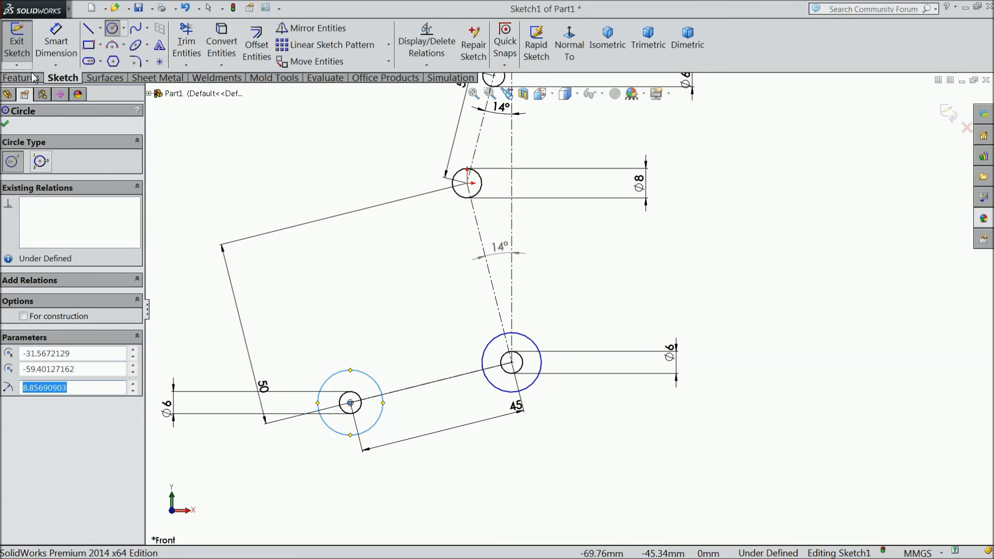
Dimension the outer circle at the free end of the 45 mm line and set its diameter to 16 mm.
click(56, 42)
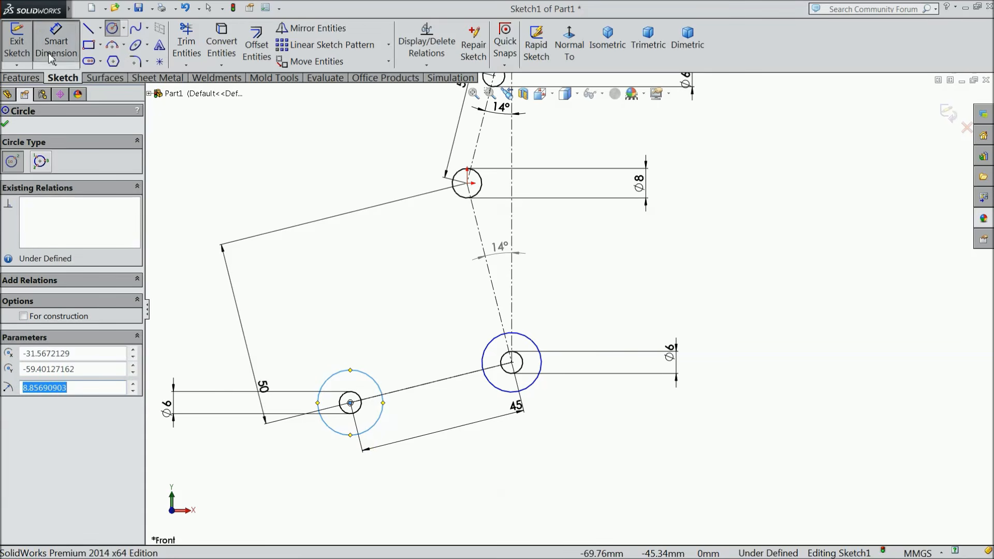
click(337, 441)
click(313, 469)
text(16)
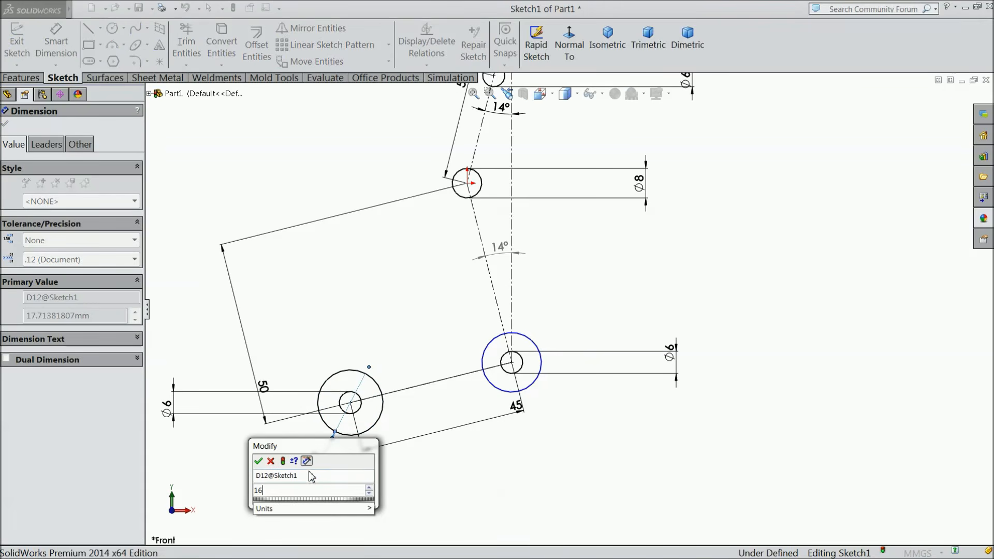
click(258, 462)
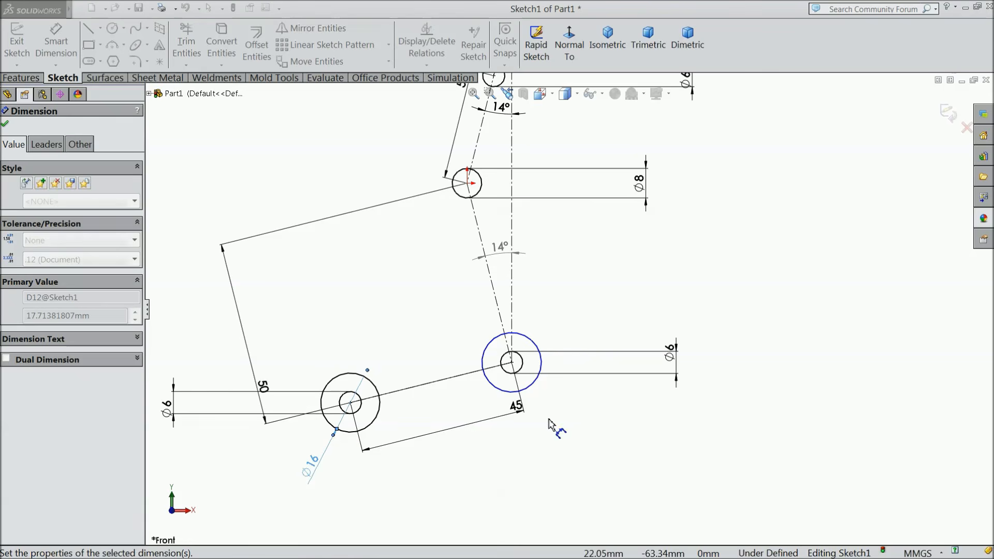
Dimension the outer circle at the lower vertex and set its diameter to 16 mm.
click(539, 387)
click(567, 428)
text(16)
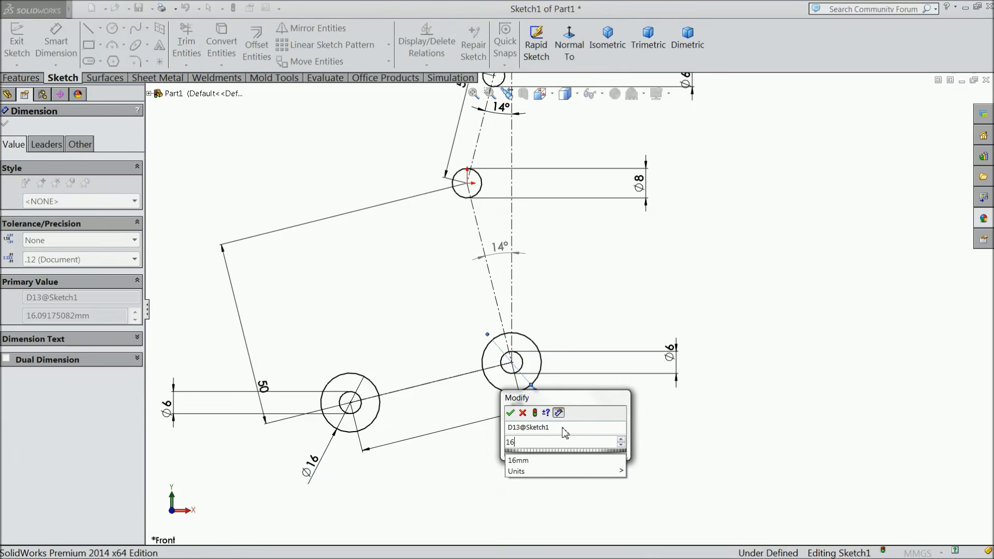
click(513, 414)
Dimension the outer circle at the top vertex, set its diameter to 20 mm, and finish dimensioning.
scroll(550, 309, up, 3)
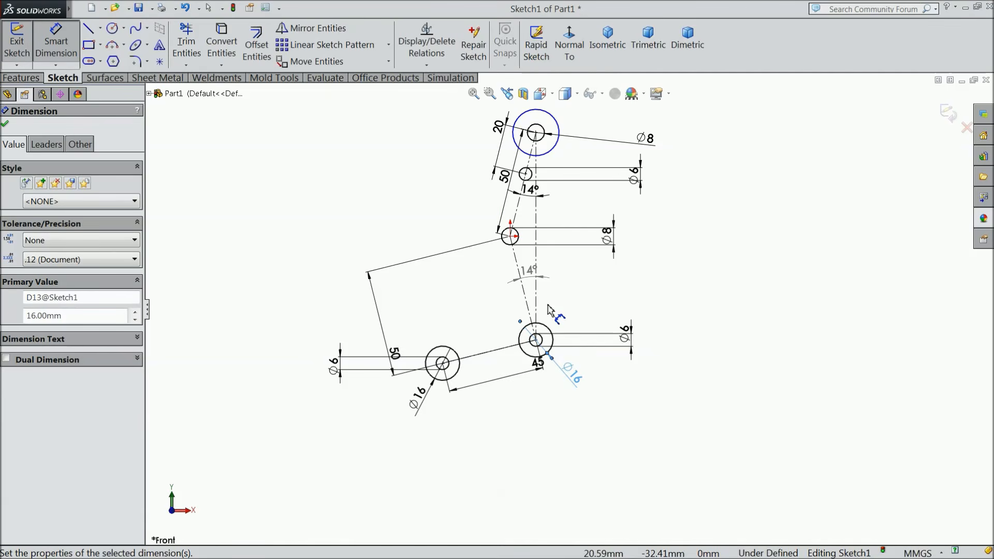
scroll(569, 130, down, 4)
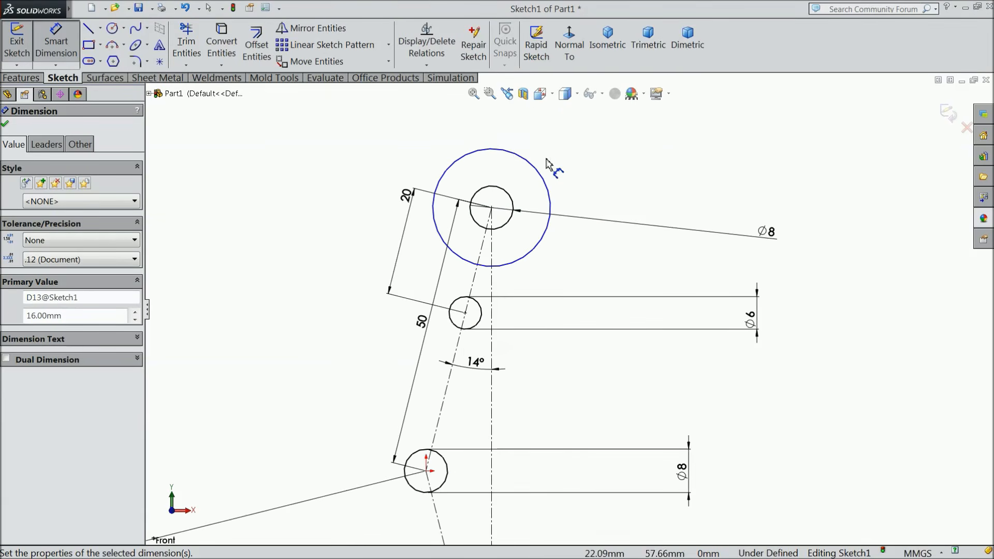
click(538, 168)
click(518, 132)
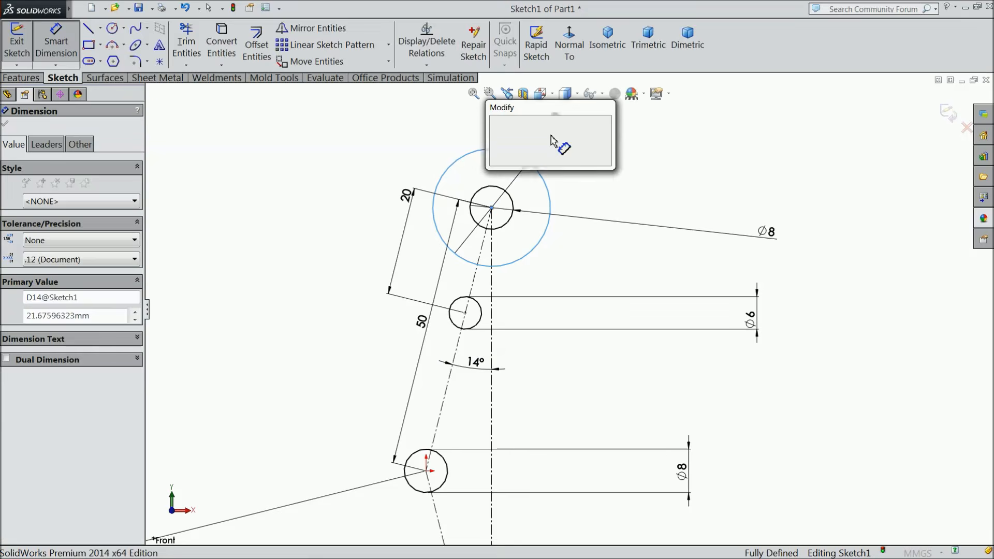
text(20)
click(495, 123)
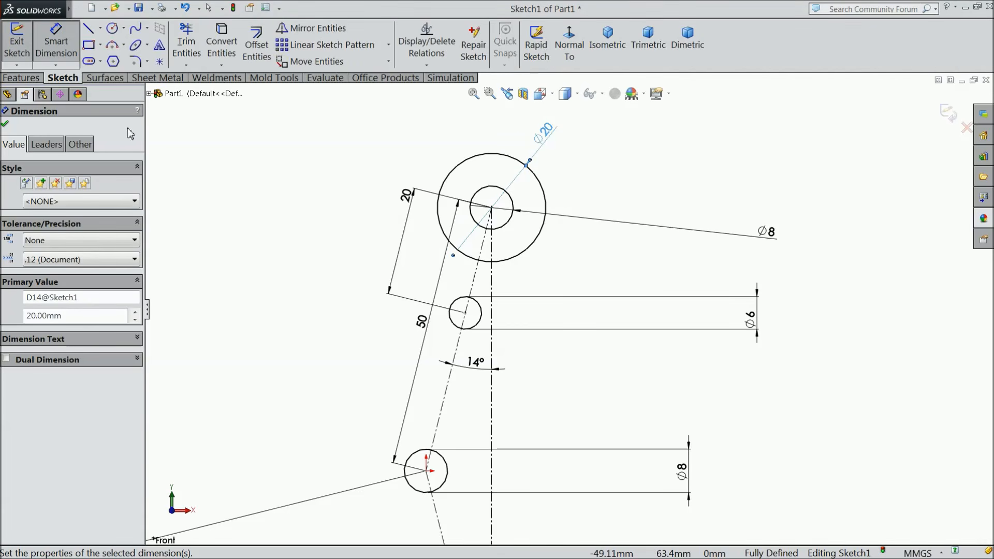
click(5, 123)
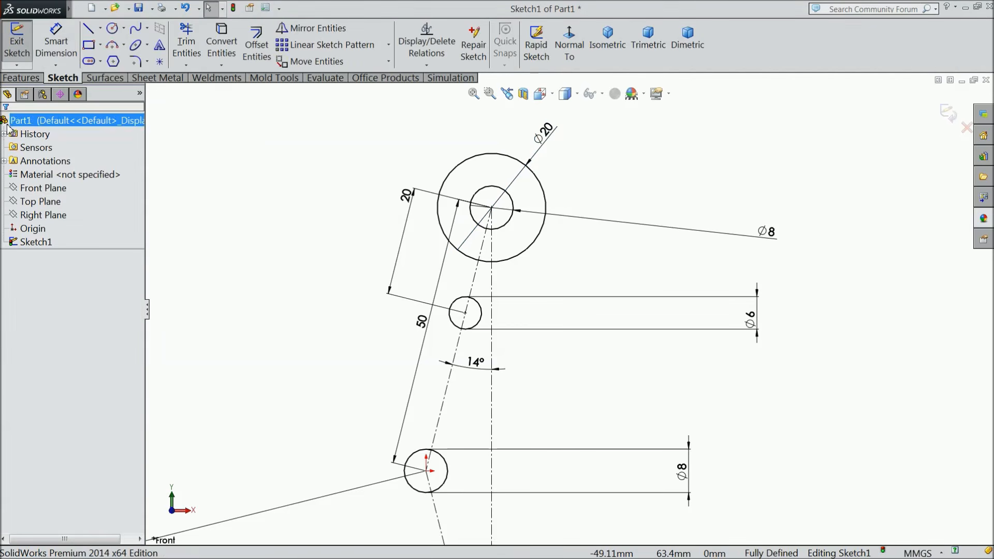
Sketch two connected lines, about 48 mm and 45 mm long, from the 20 mm circle's outer side down to the lower vertex's outer circle.
click(89, 31)
scroll(417, 267, up, 3)
scroll(564, 352, down, 3)
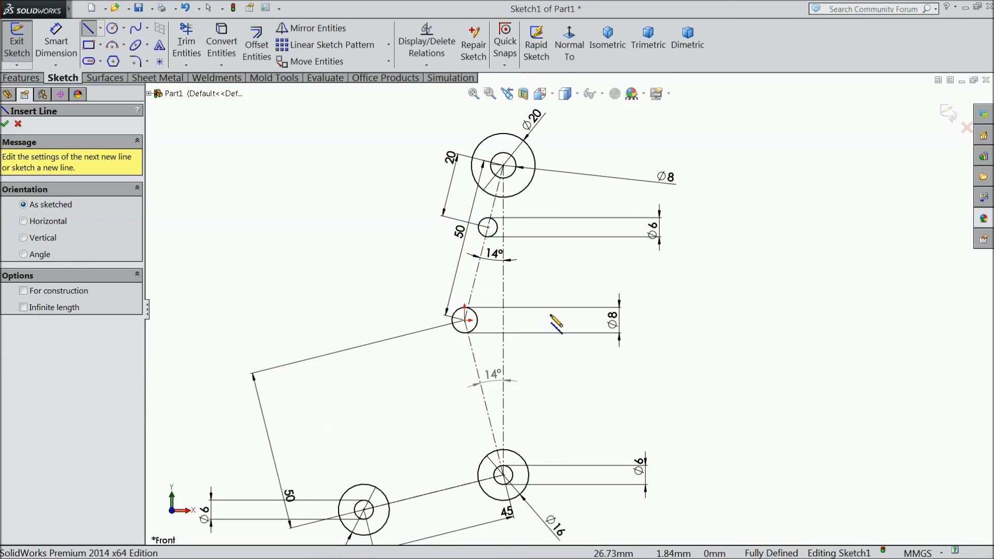
click(534, 179)
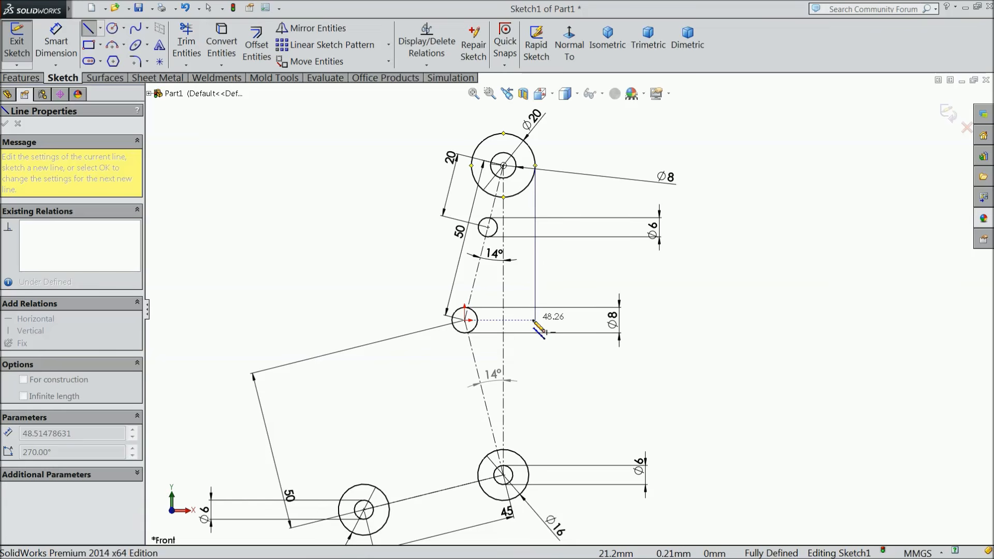
click(516, 321)
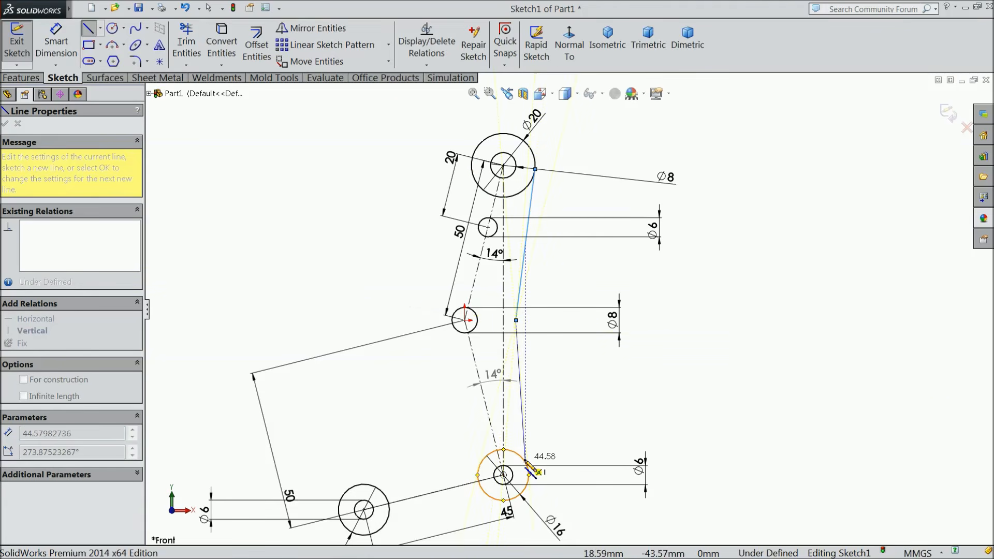
right_click(521, 390)
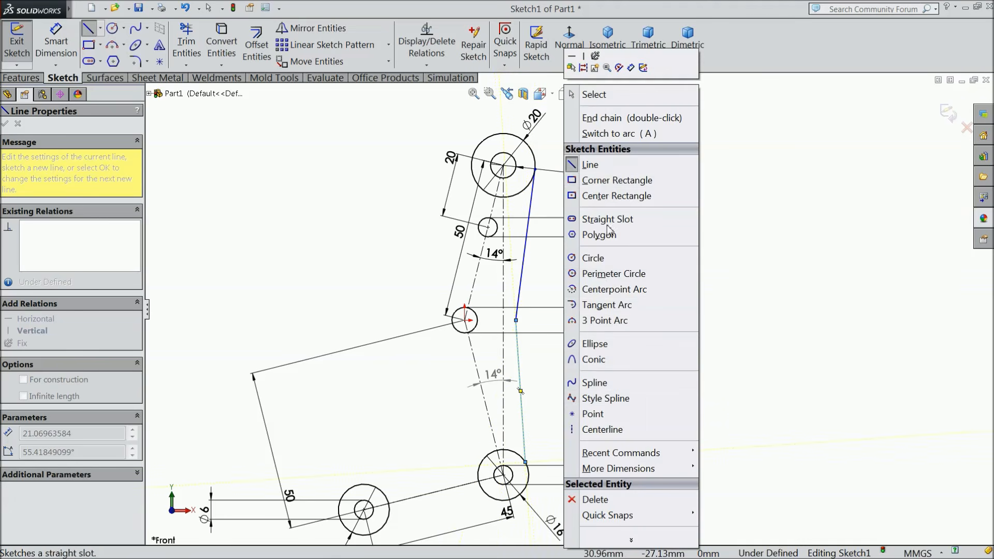
click(605, 100)
Make the lower line of the two-line chain tangent to the lower vertex's 16 mm outer circle.
scroll(575, 399, down, 5)
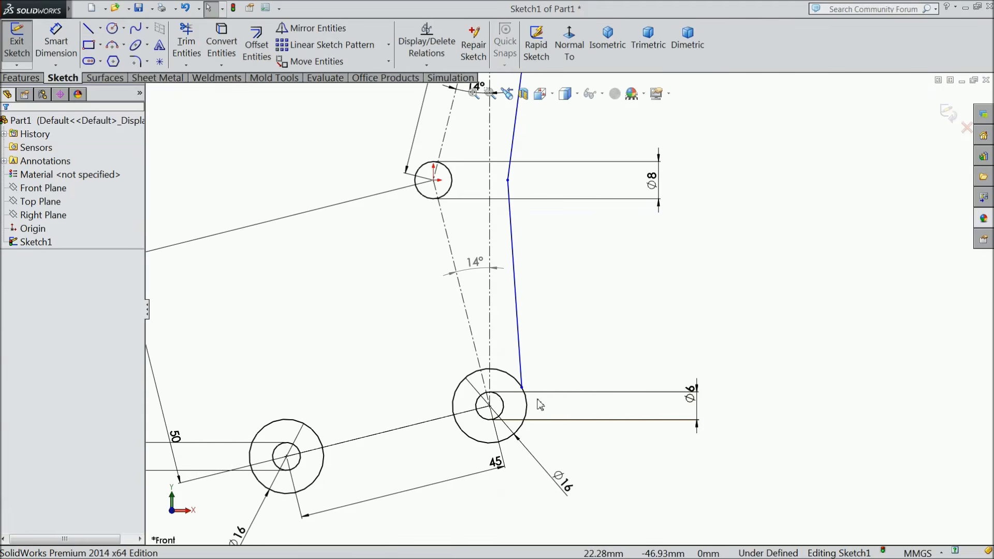
scroll(537, 399, down, 5)
drag(526, 317, 503, 342)
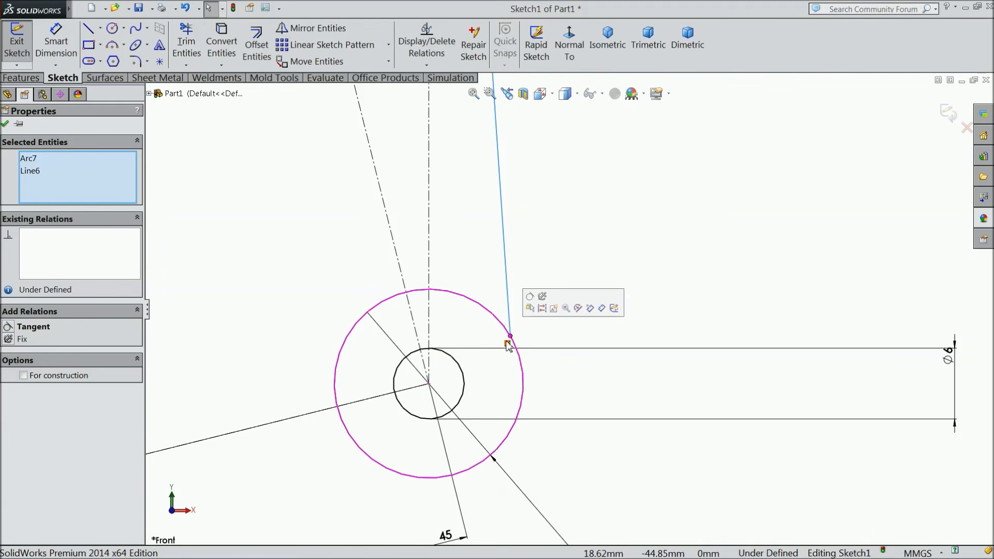
click(528, 297)
Sketch a three-line chain from the 20 mm circle's inner side past the origin hole to a corner near the lower vertex, ending on the free-end outer circle.
scroll(569, 309, up, 3)
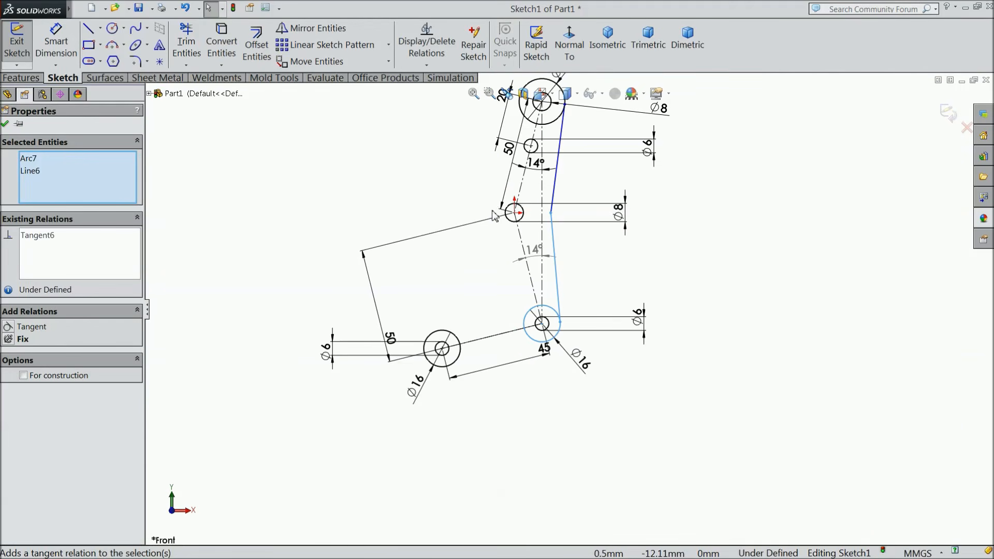
click(87, 29)
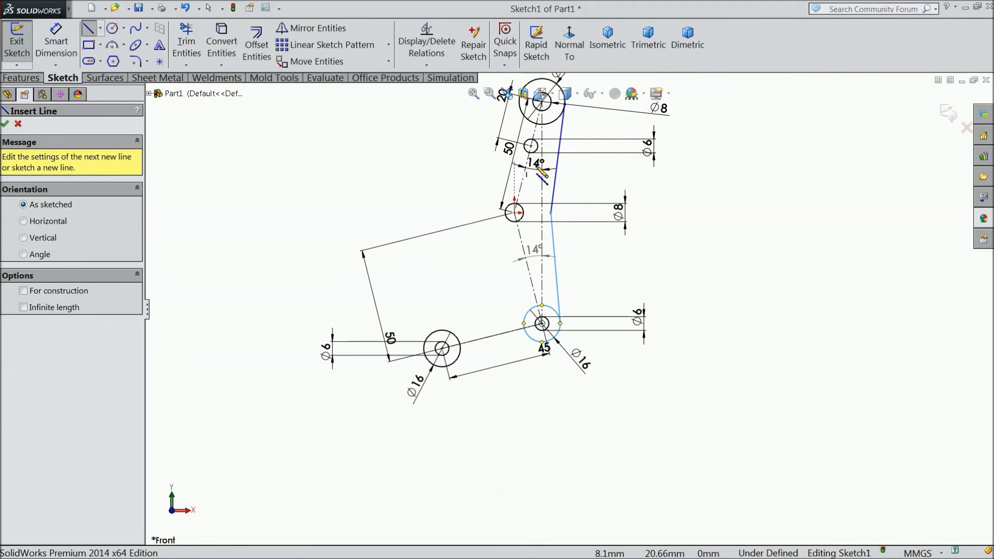
scroll(546, 168, down, 3)
scroll(548, 173, up, 3)
scroll(542, 181, down, 3)
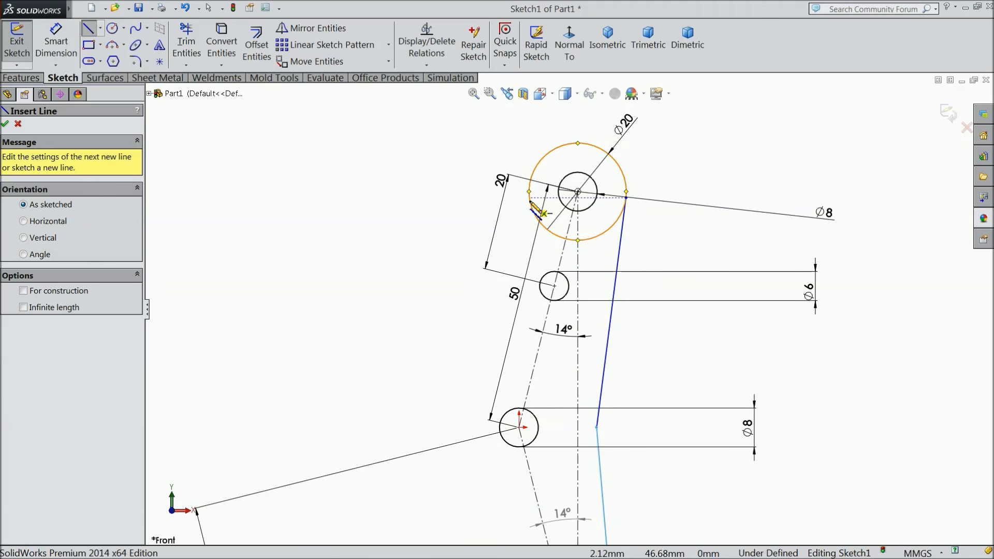
click(531, 205)
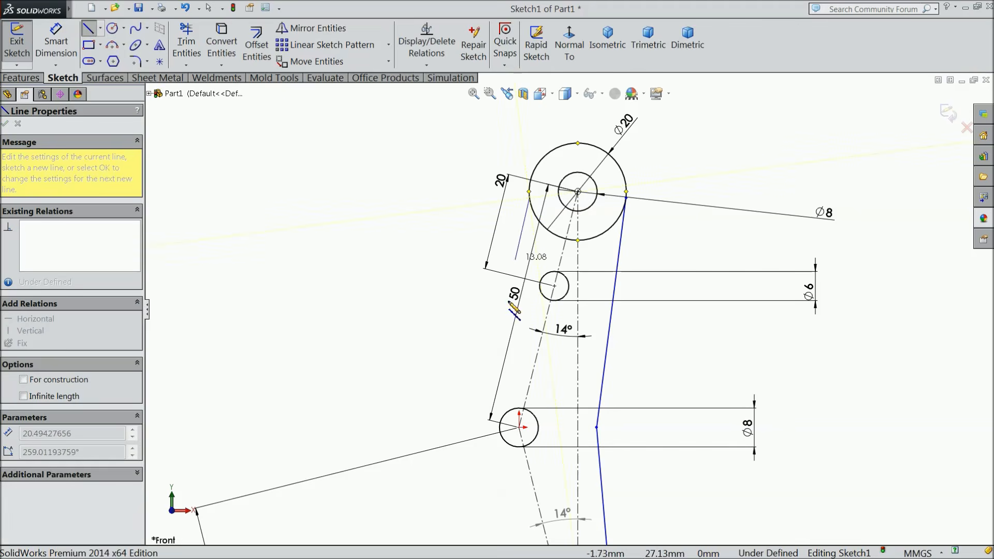
click(459, 429)
scroll(461, 432, up, 5)
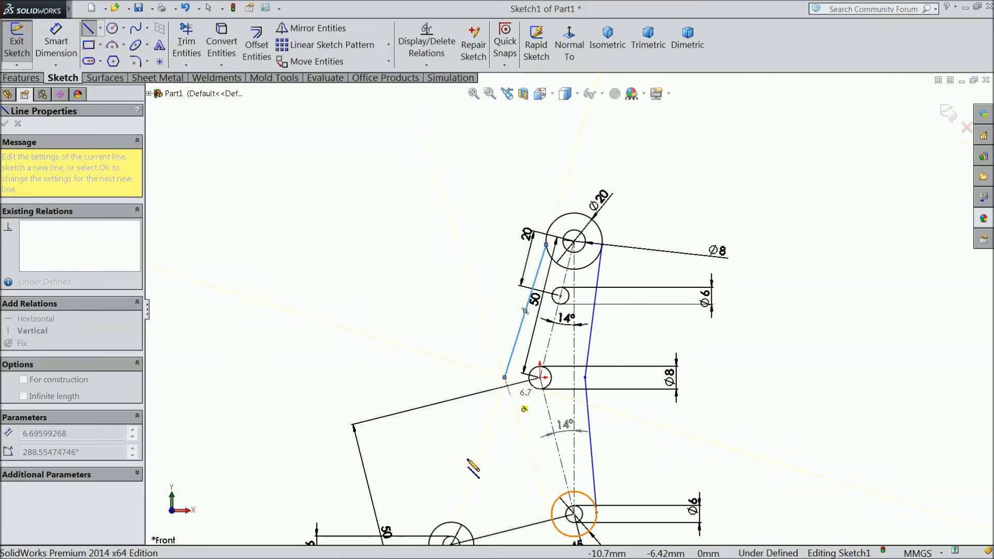
scroll(521, 427, down, 5)
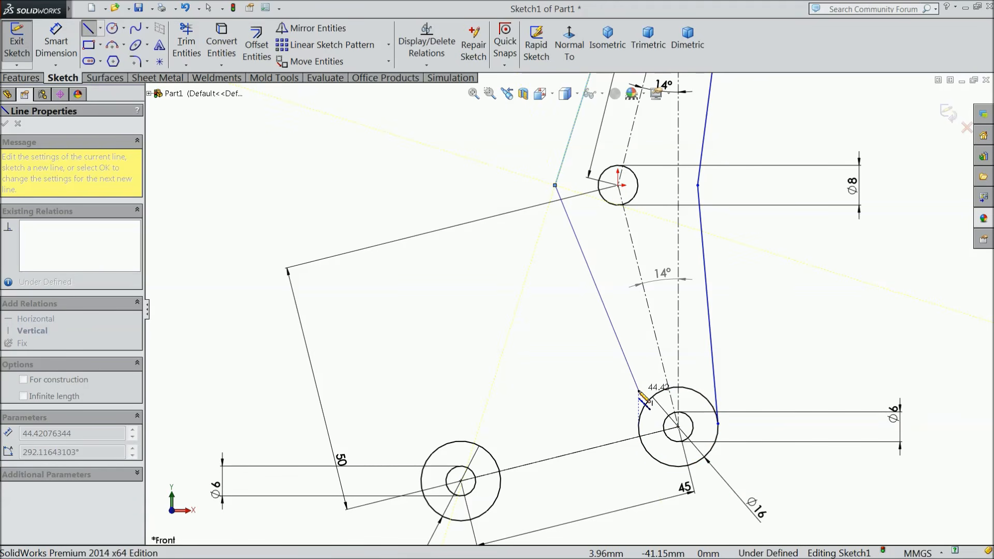
click(634, 396)
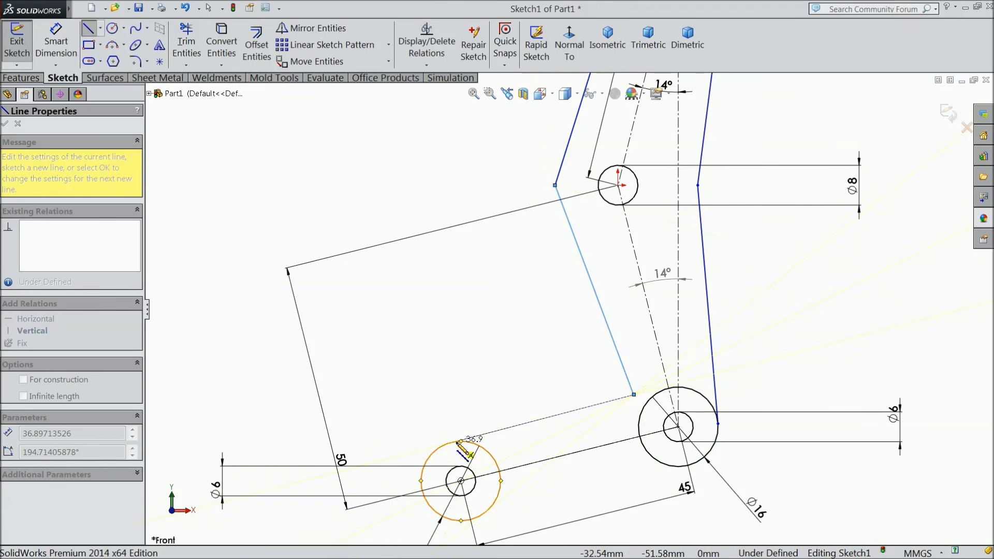
right_click(543, 418)
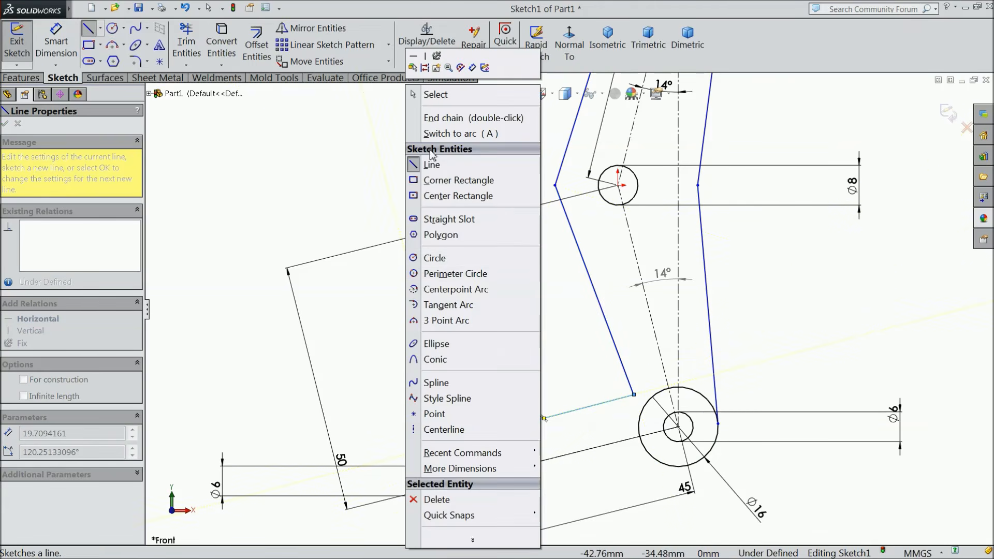
click(435, 95)
Make the chain's last line tangent to the 16 mm outer circle at the 45 mm line's free end.
scroll(476, 445, down, 5)
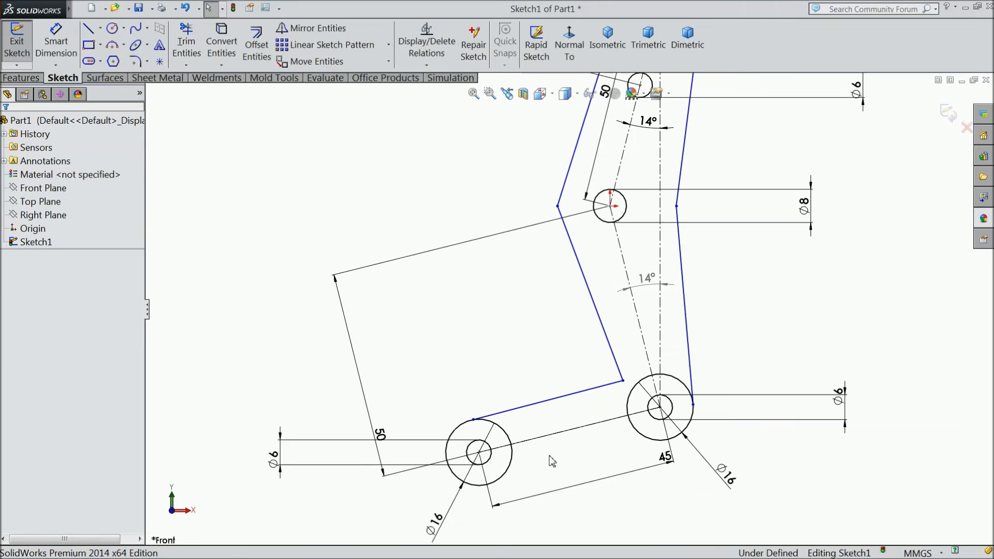
drag(422, 352, 408, 359)
click(436, 316)
Sketch a tangent line along the underside connecting the two 16 mm outer circles.
scroll(581, 328, up, 3)
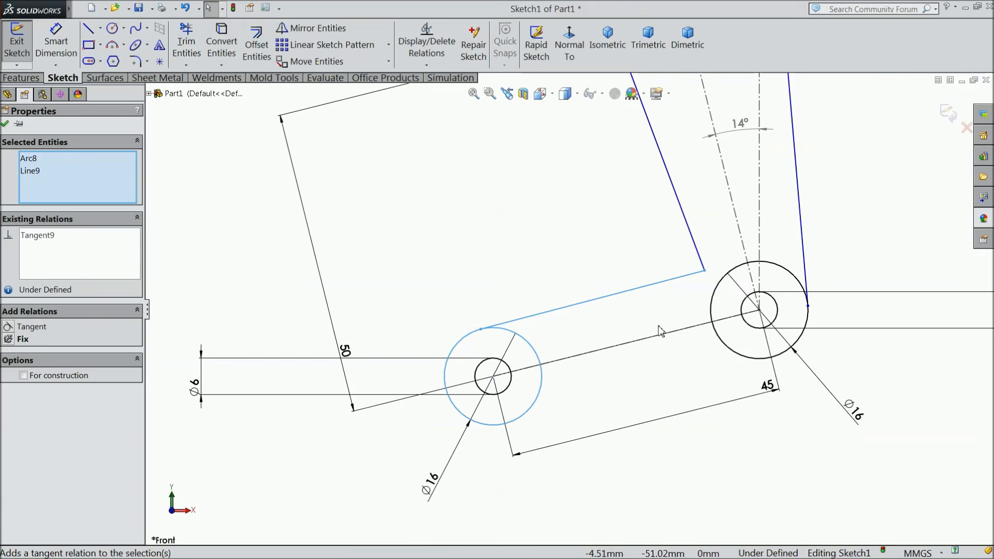
scroll(653, 255, down, 2)
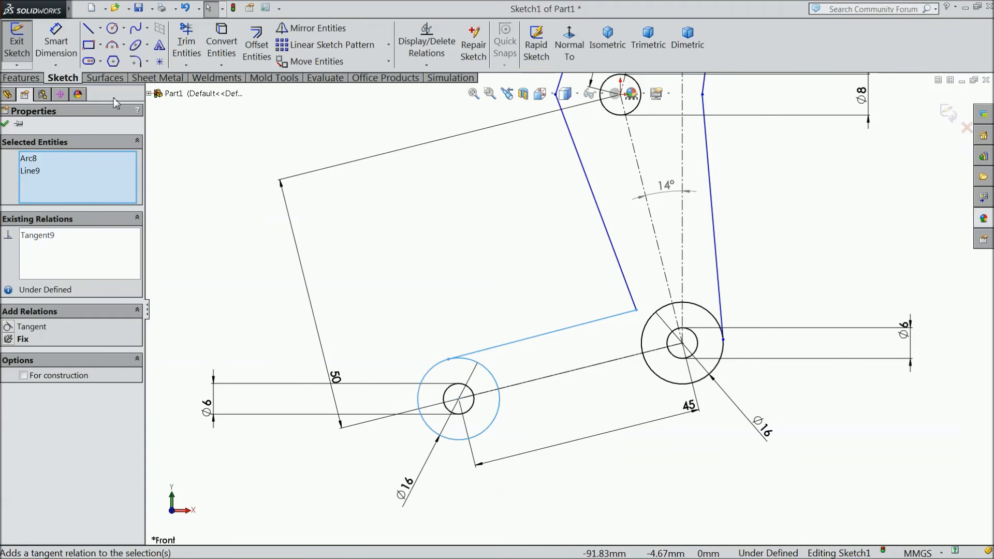
click(88, 32)
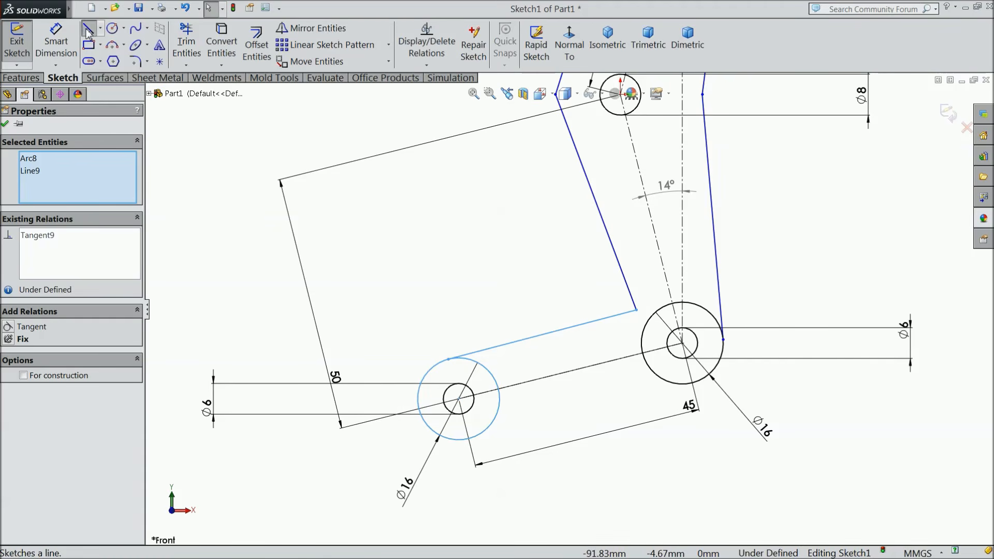
click(472, 437)
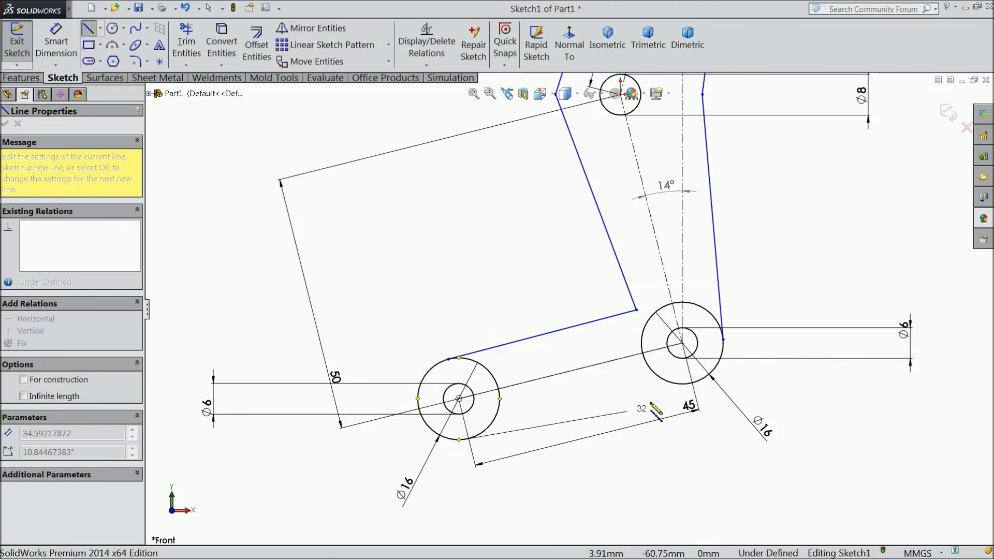
click(665, 381)
right_click(580, 384)
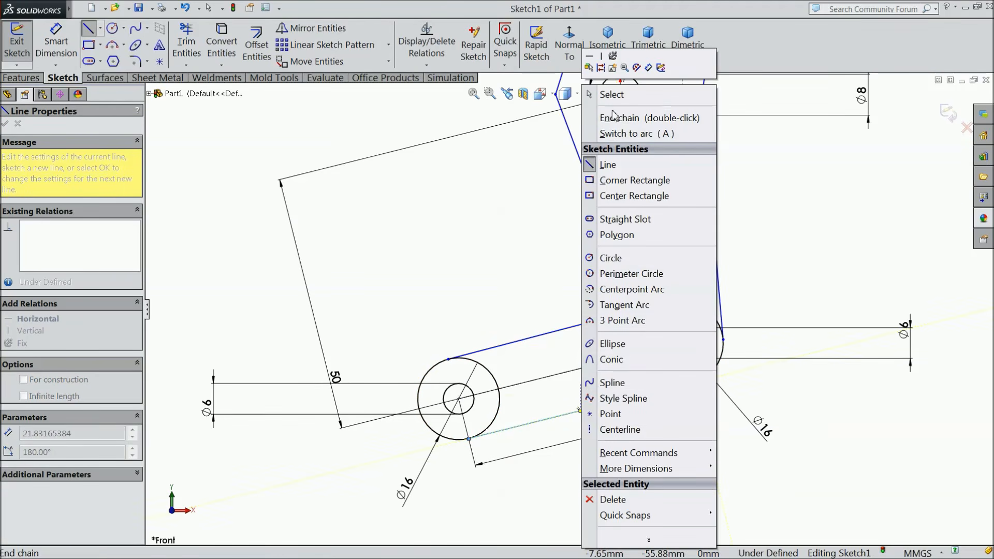
click(611, 95)
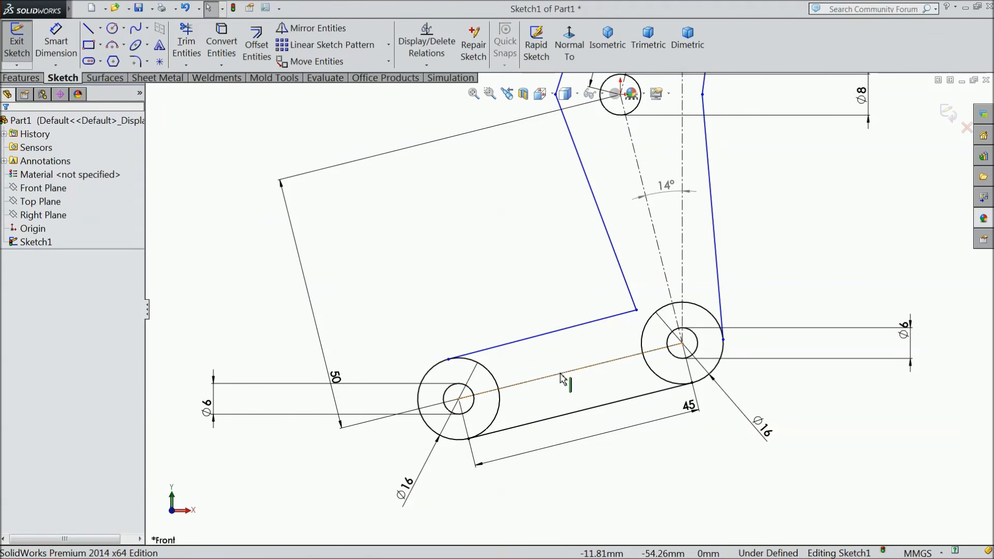
Make the outline line above the 45 mm construction line parallel to it.
click(560, 374)
ctrl+click(545, 334)
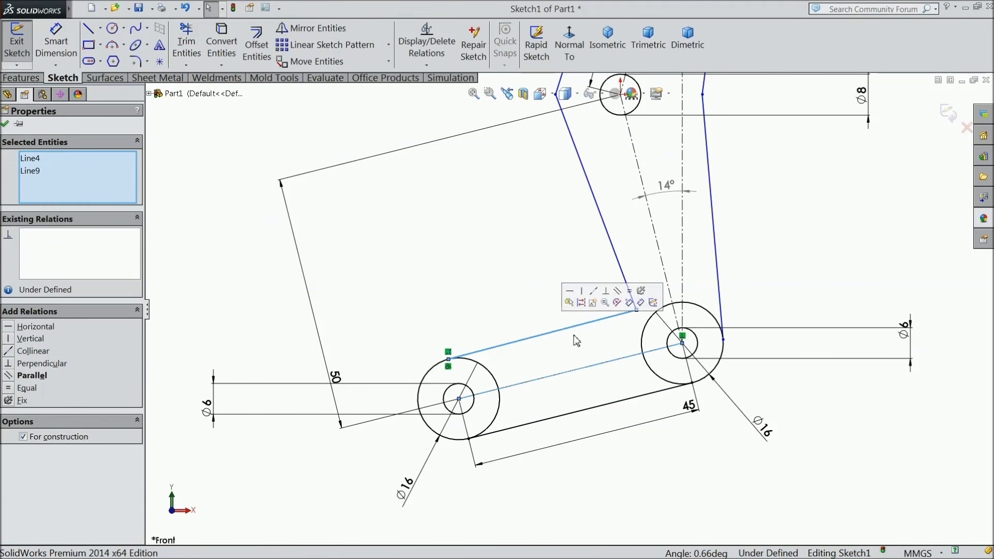
click(617, 291)
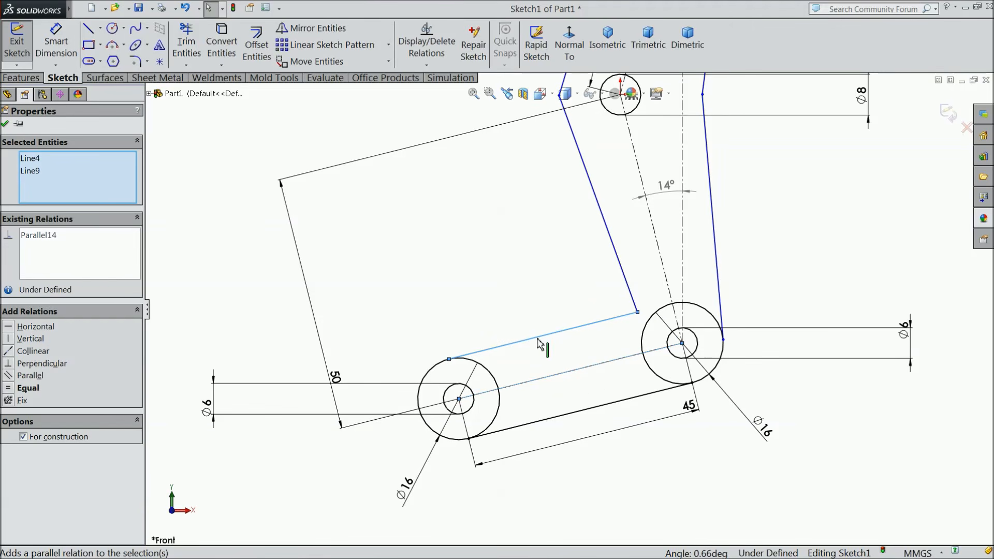
Sketch a construction line from the lower vertex's hole center to the inner corner of the outline.
click(100, 28)
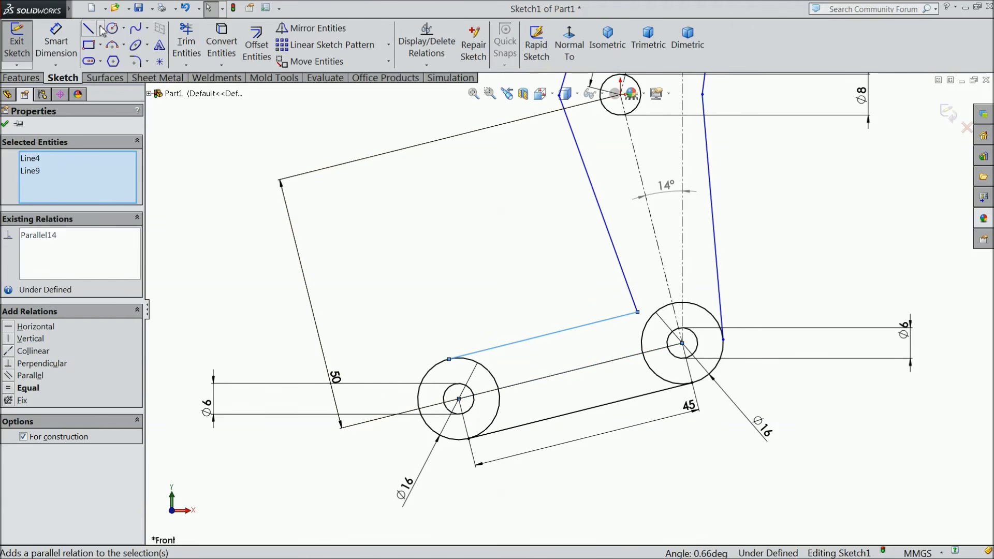
click(98, 60)
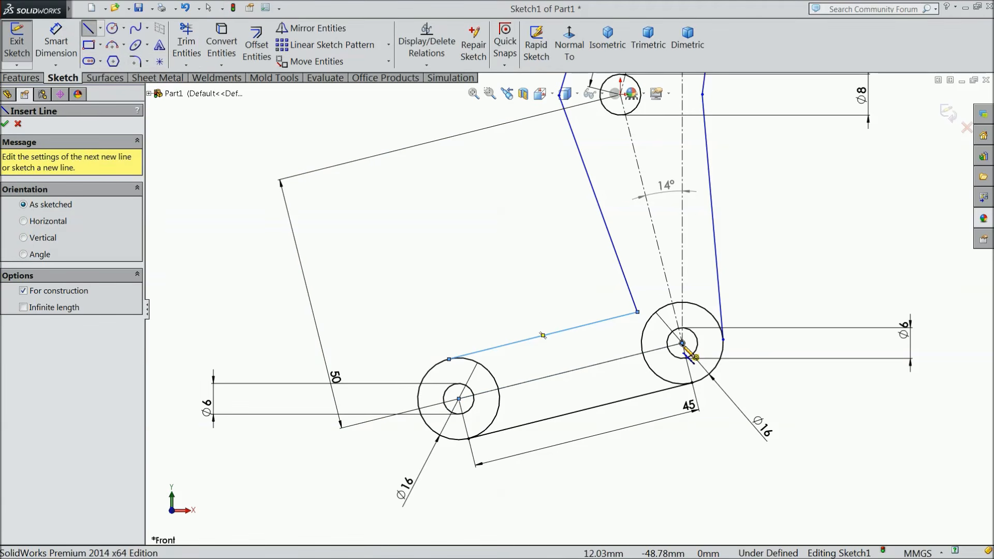
click(682, 344)
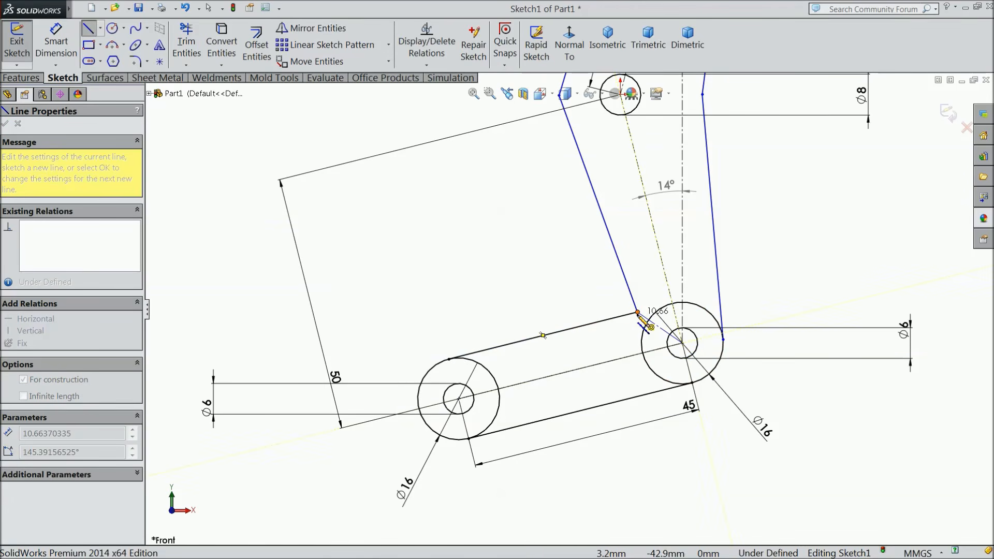
click(637, 312)
right_click(500, 155)
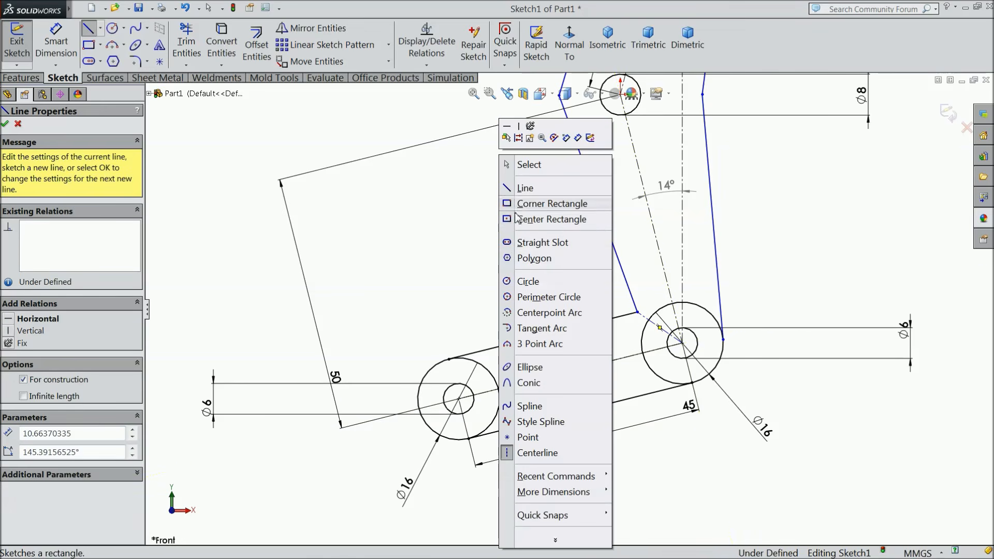
click(525, 170)
Dimension the angle between the short construction line and the 45 mm line and set it to 36°.
click(57, 44)
scroll(609, 313, down, 3)
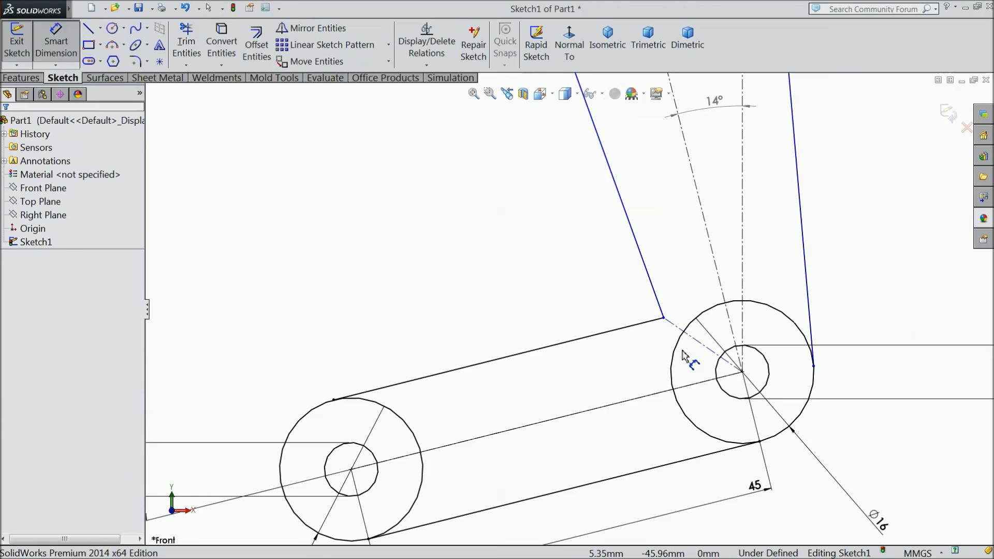
click(684, 332)
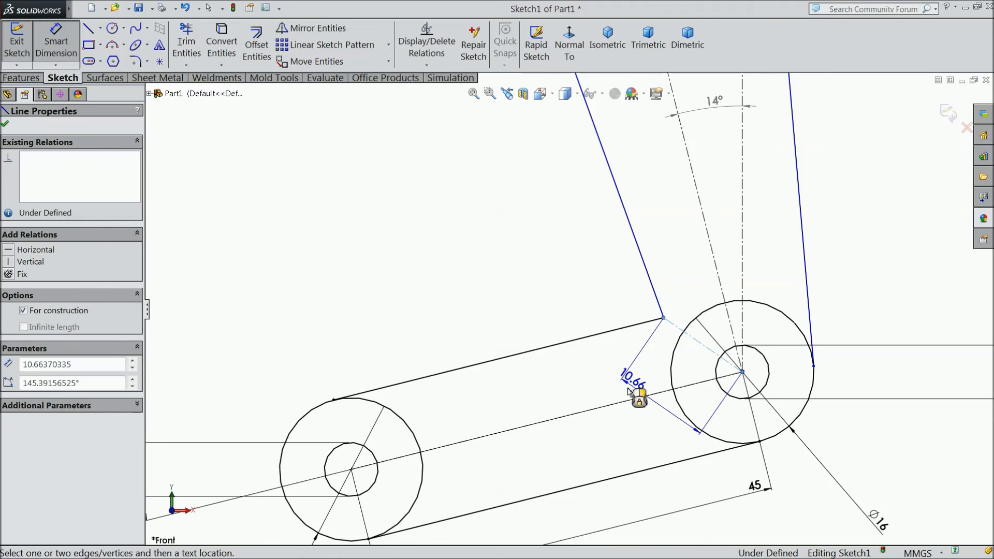
click(629, 400)
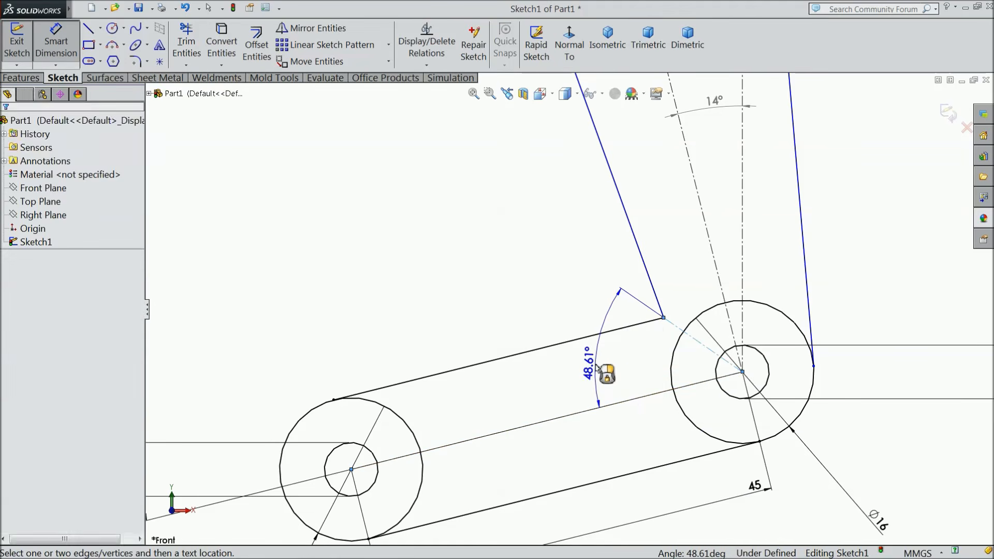
click(599, 369)
text(3)
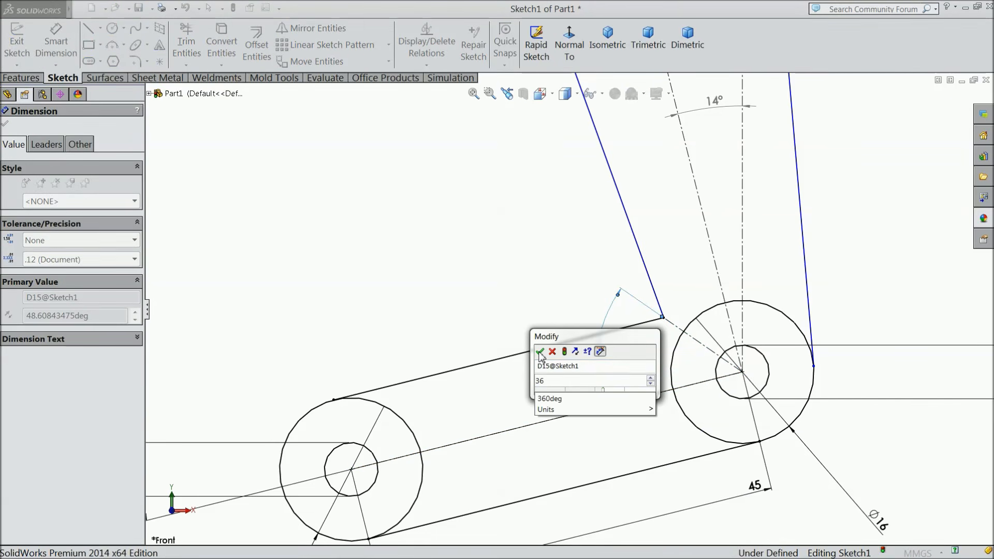
text(6)
click(539, 352)
Sketch a construction line about 34 mm long from the outline's inner corner, extending away from the lower vertex's hole.
scroll(513, 316, up, 3)
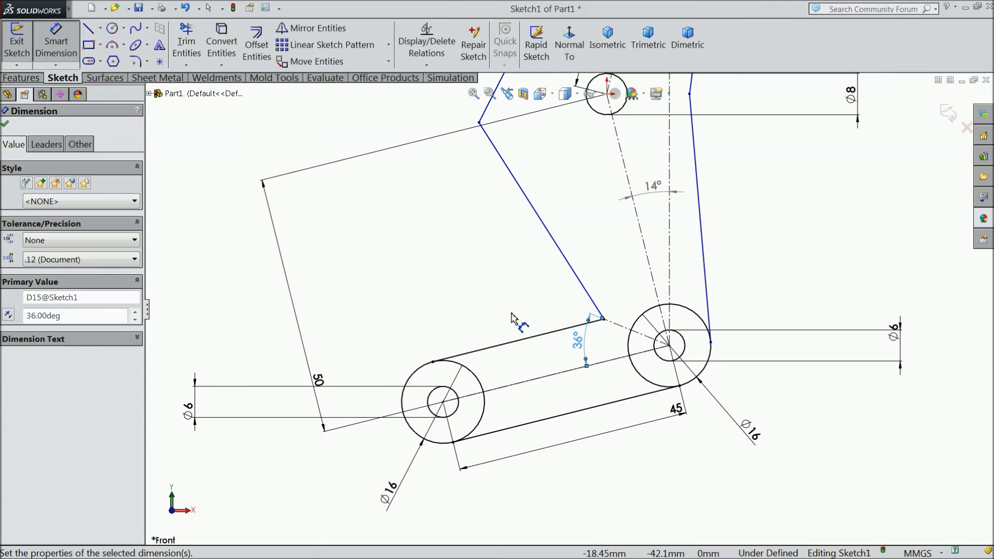
scroll(496, 290, up, 2)
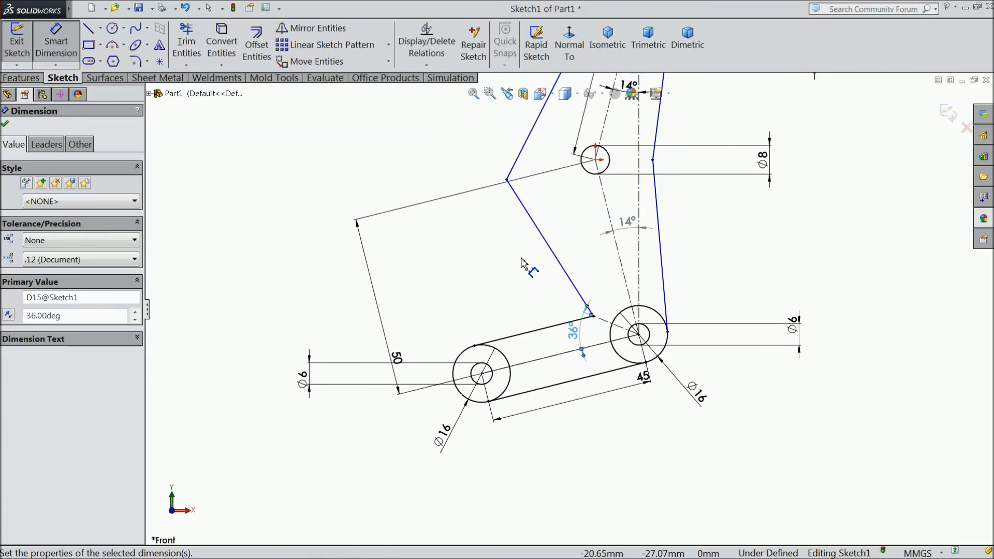
scroll(522, 264, down, 2)
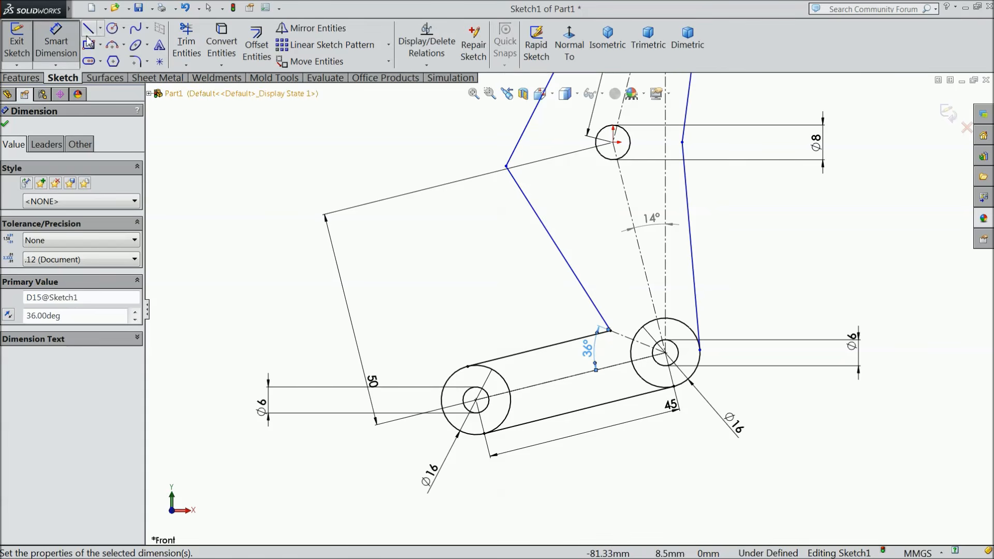
click(101, 29)
click(117, 59)
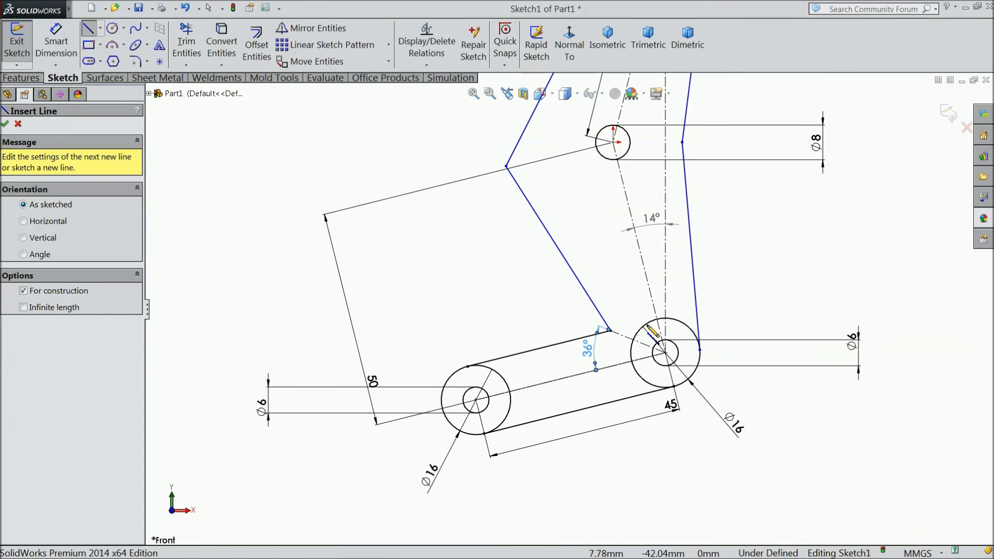
click(610, 330)
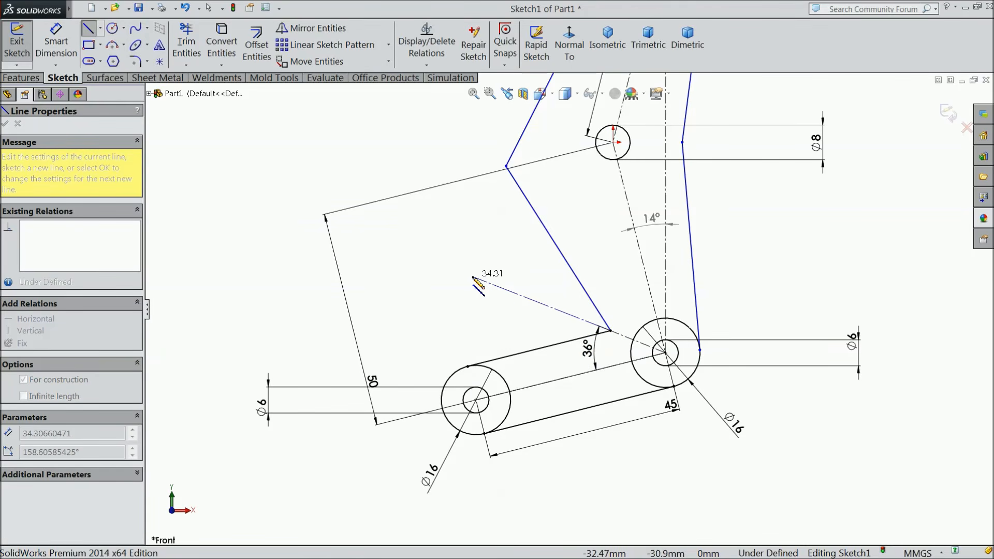
right_click(462, 259)
click(484, 103)
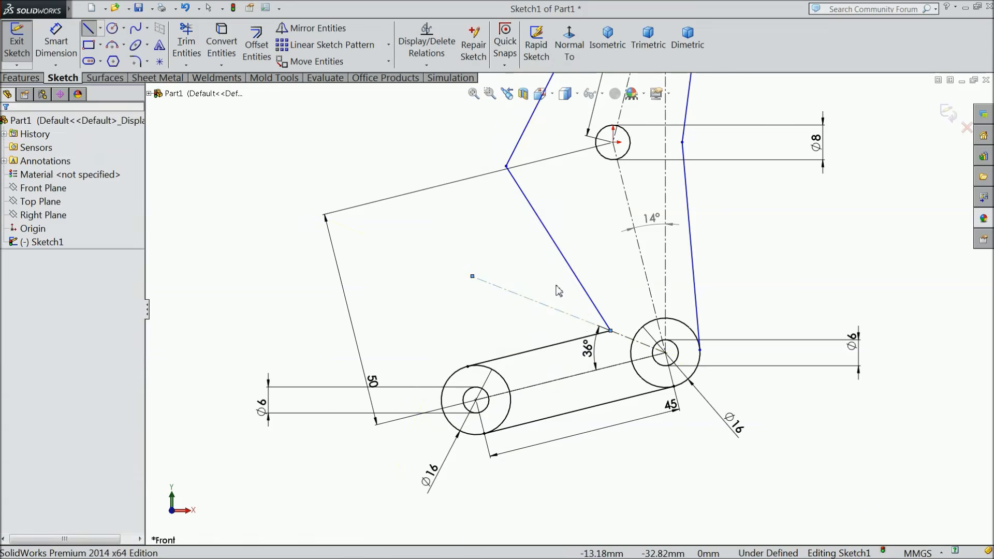
Make the new construction line collinear with the short construction line running to the lower vertex's hole center.
scroll(590, 347, down, 3)
click(564, 291)
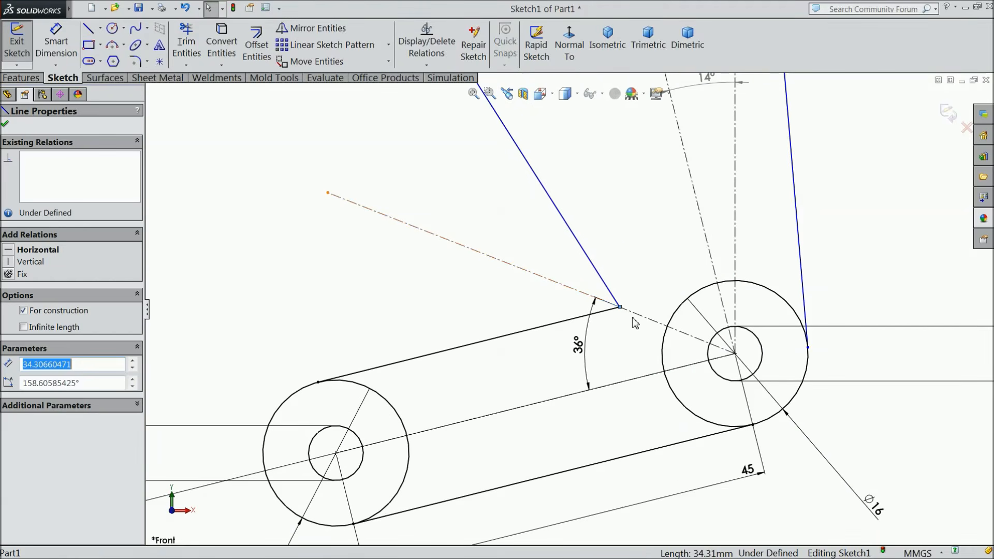
ctrl+click(641, 316)
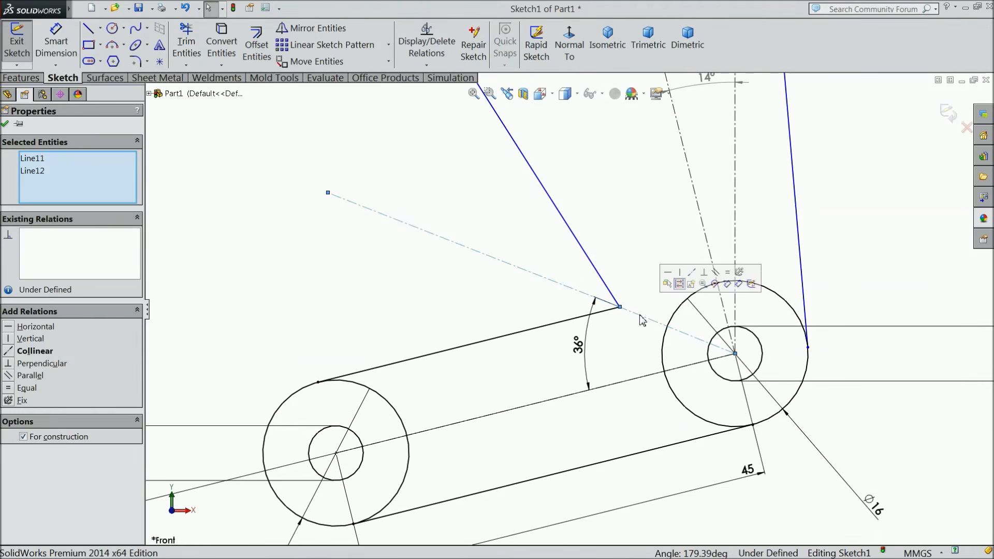
click(692, 273)
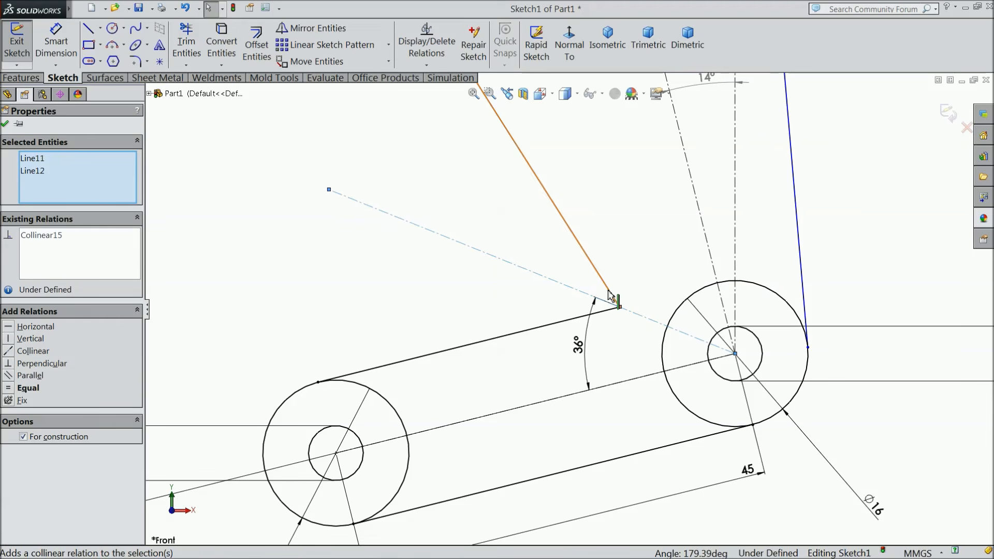
Move the 36° label outward, then dimension the angle between the extended construction line and the inner outline line as 50.37°.
scroll(575, 311, up, 2)
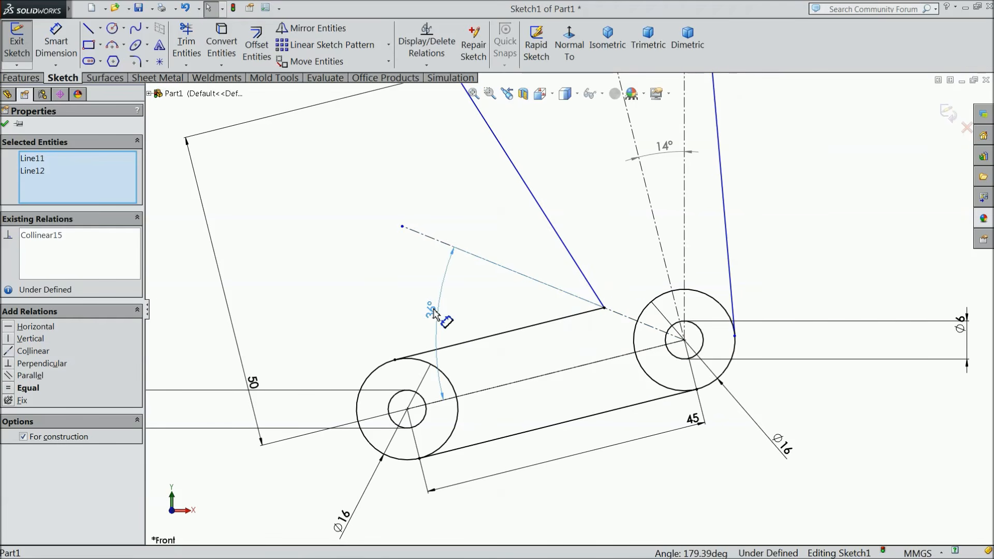
click(434, 313)
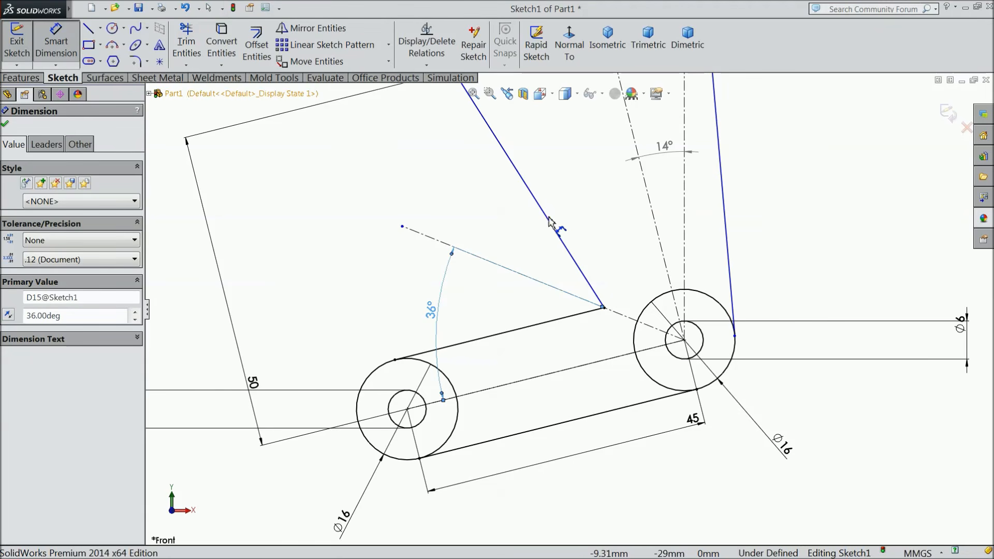
click(552, 223)
click(515, 272)
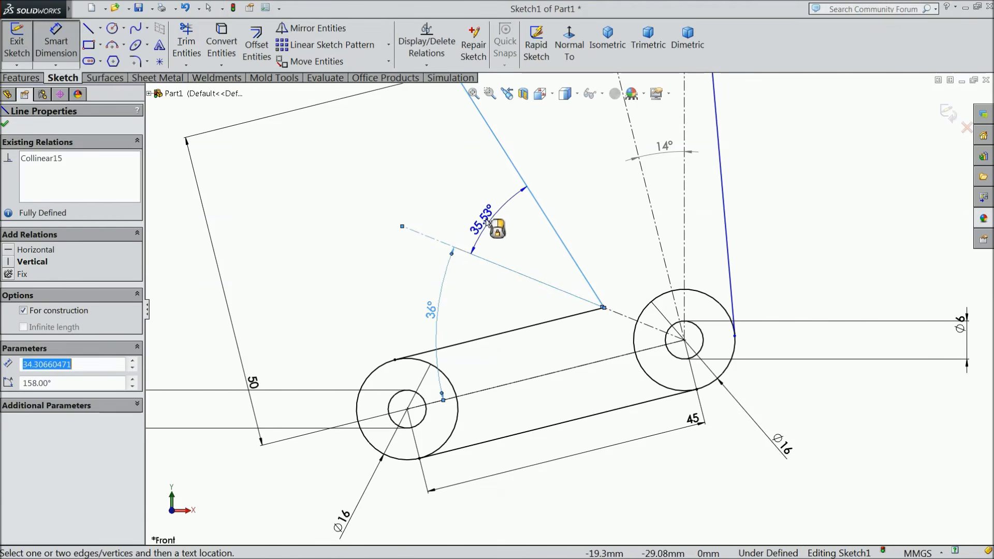
click(487, 223)
text(50)
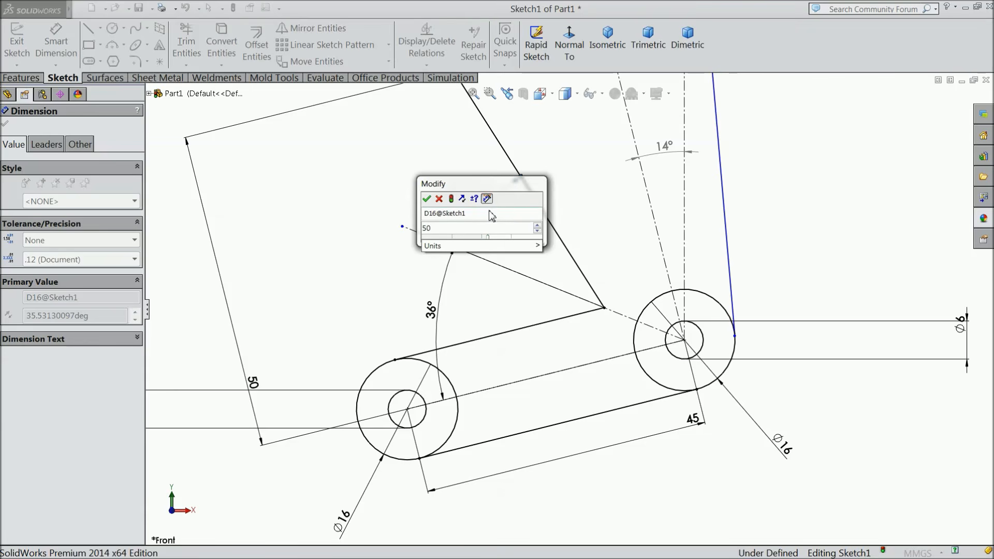
text(.37)
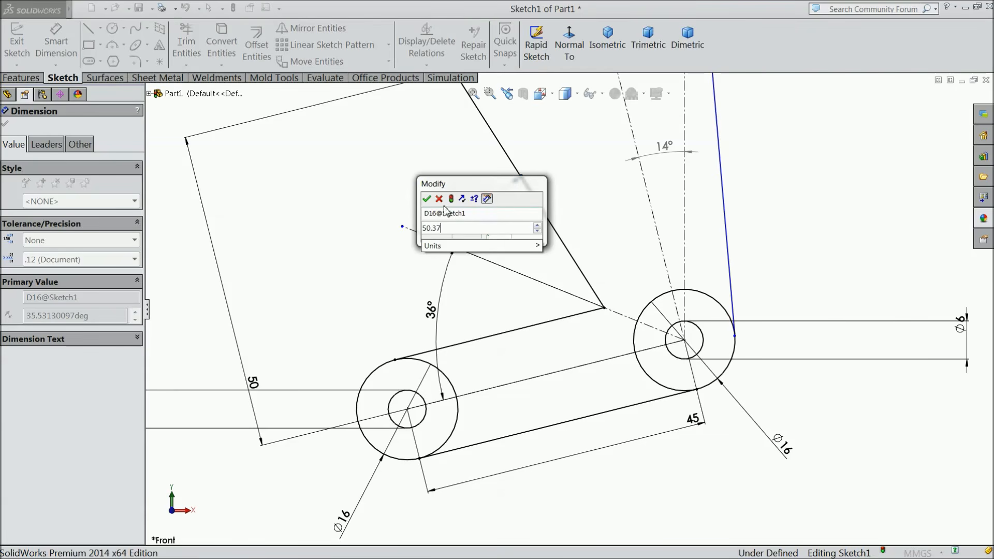
click(427, 199)
Dimension the angle between the outer lower outline line and the slanted construction line to the origin hole, setting it to 16.125°.
scroll(595, 248, up, 3)
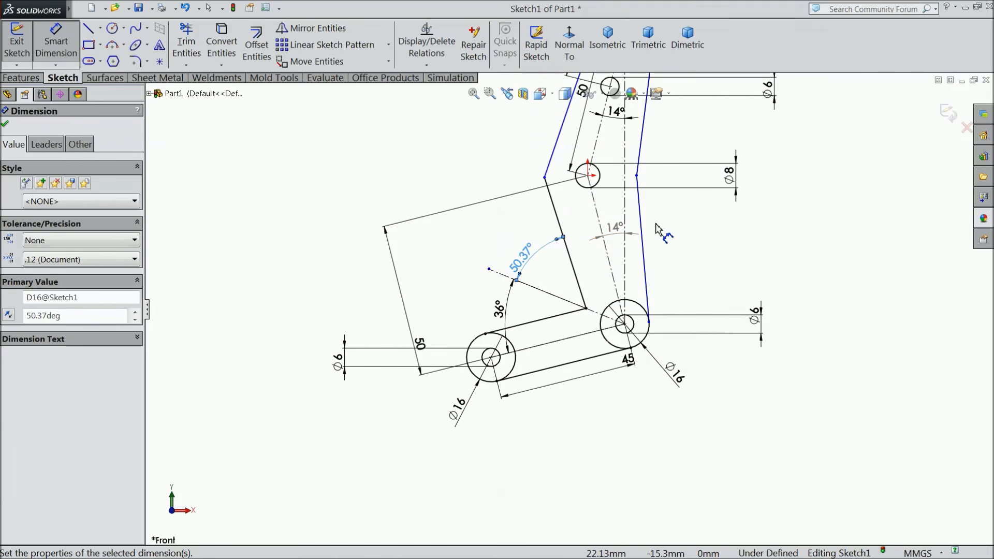
scroll(645, 236, down, 3)
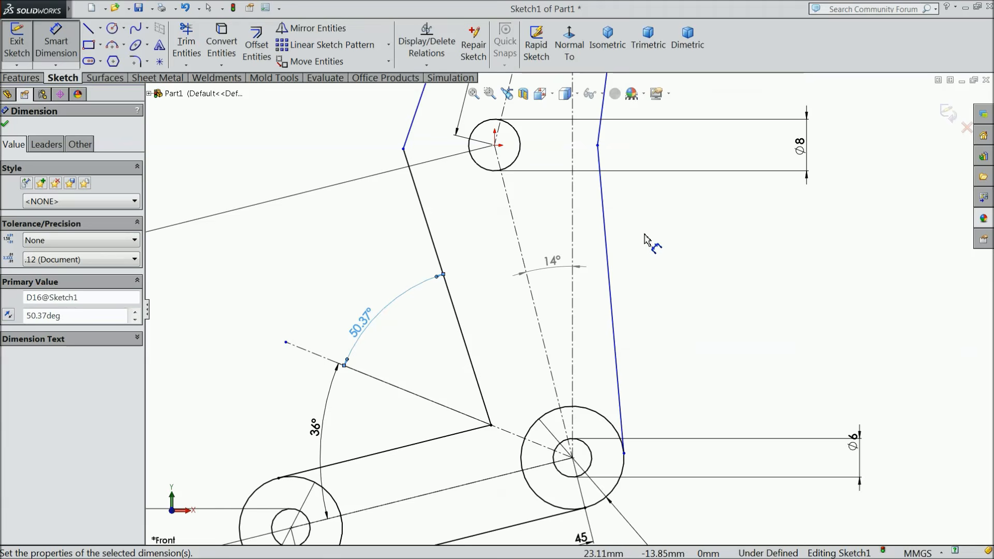
click(613, 323)
click(613, 327)
click(590, 331)
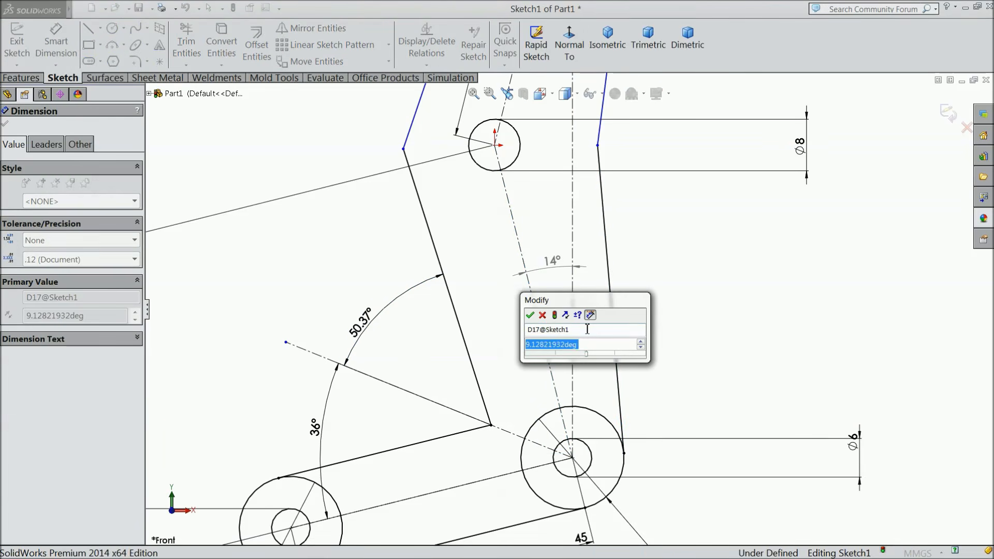
text(16)
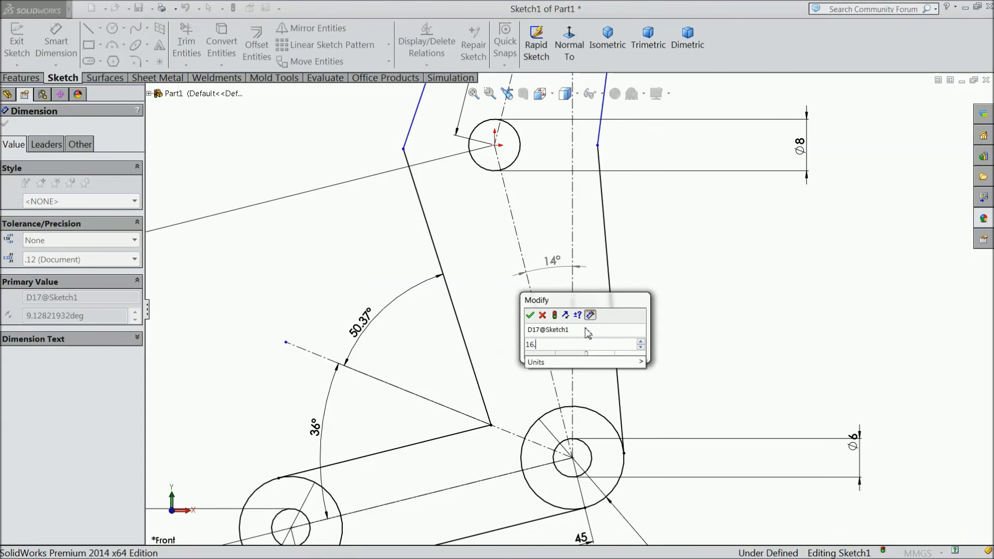
text(.12)
click(530, 315)
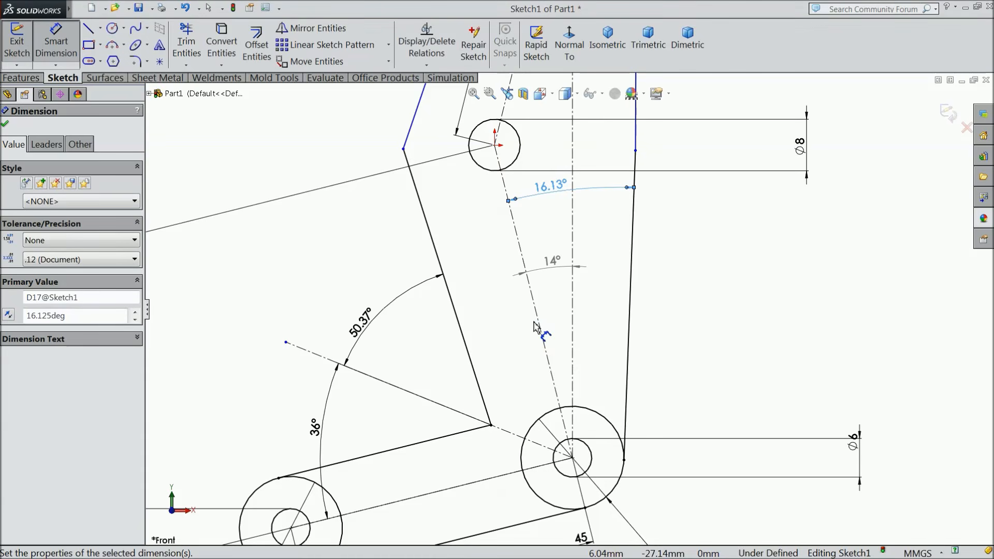
Change the outer lower outline line's angle to 6.125° and reposition its label between the two measured lines.
scroll(611, 284, up, 3)
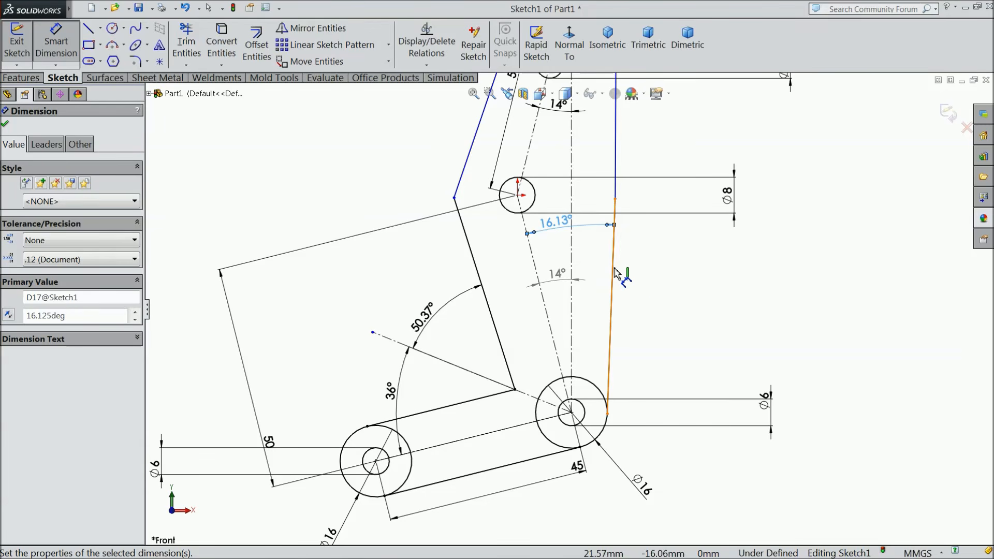
scroll(615, 273, up, 2)
scroll(603, 275, down, 4)
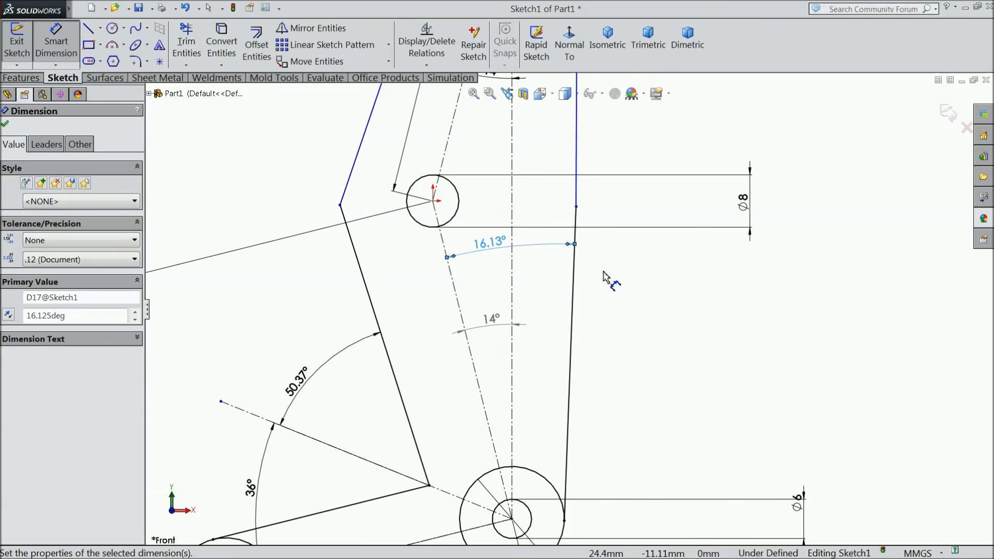
double_click(489, 242)
text(6)
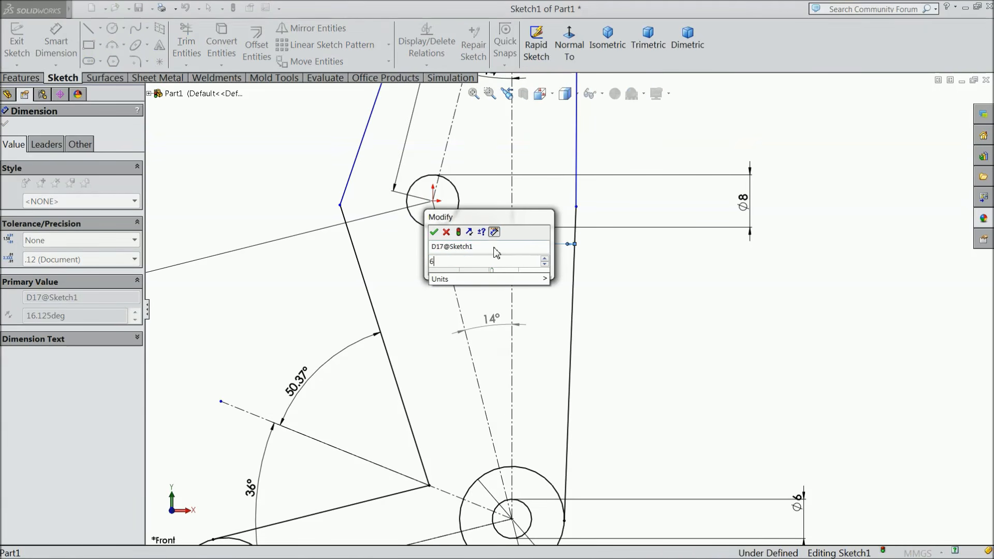
text(.125)
key(Return)
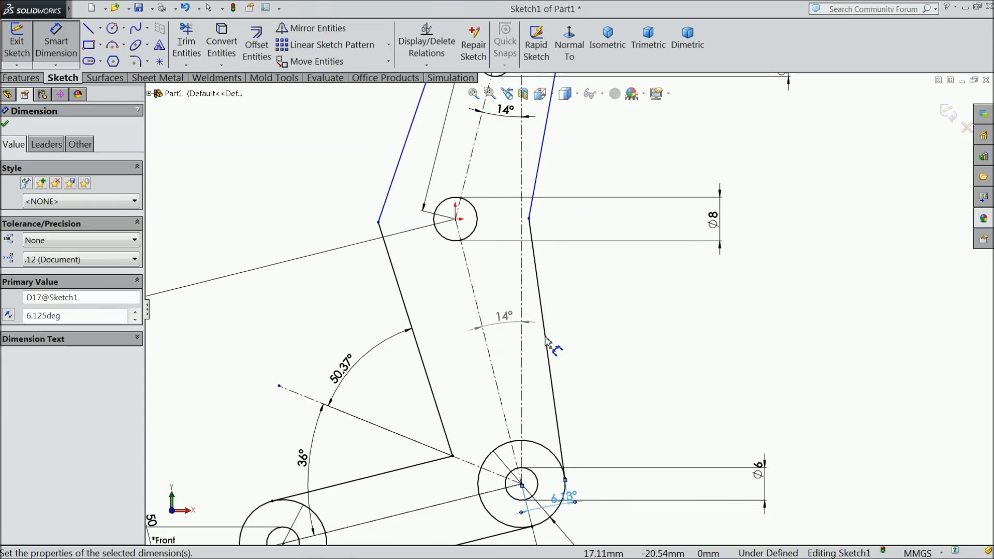
scroll(569, 316, up, 2)
drag(561, 471, 521, 350)
key(z)
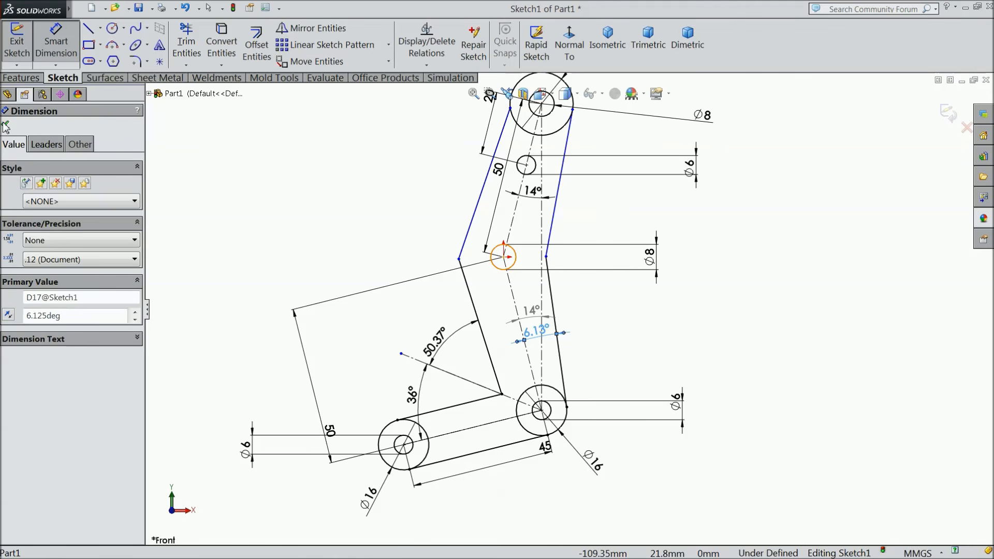
click(5, 126)
Make both upper outline lines tangent to the 20 mm outer circle.
scroll(518, 78, down, 6)
drag(468, 192, 433, 226)
click(461, 172)
click(692, 207)
drag(699, 208, 661, 225)
click(705, 232)
Trim away the lower part of the 20 mm outer circle between the two upper outline lines.
click(187, 44)
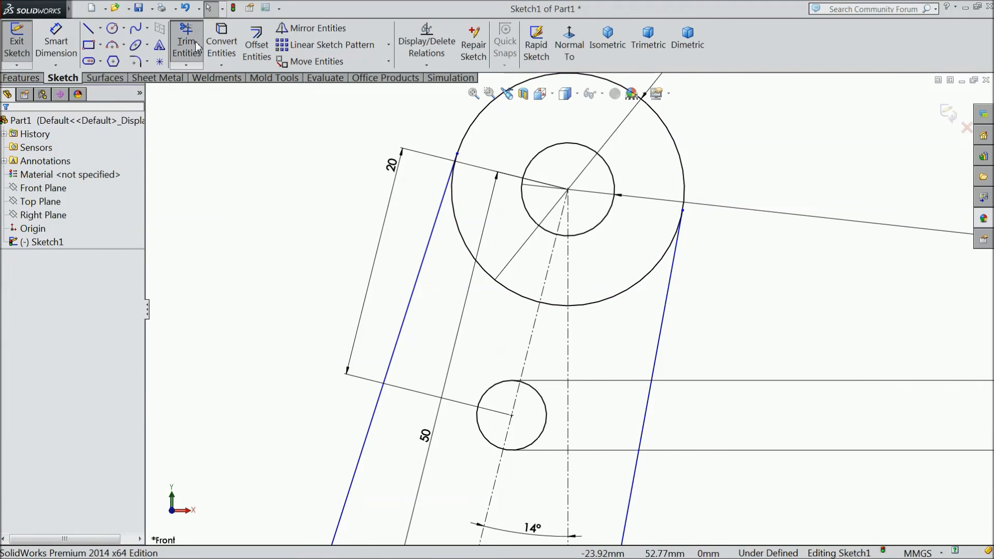
click(616, 303)
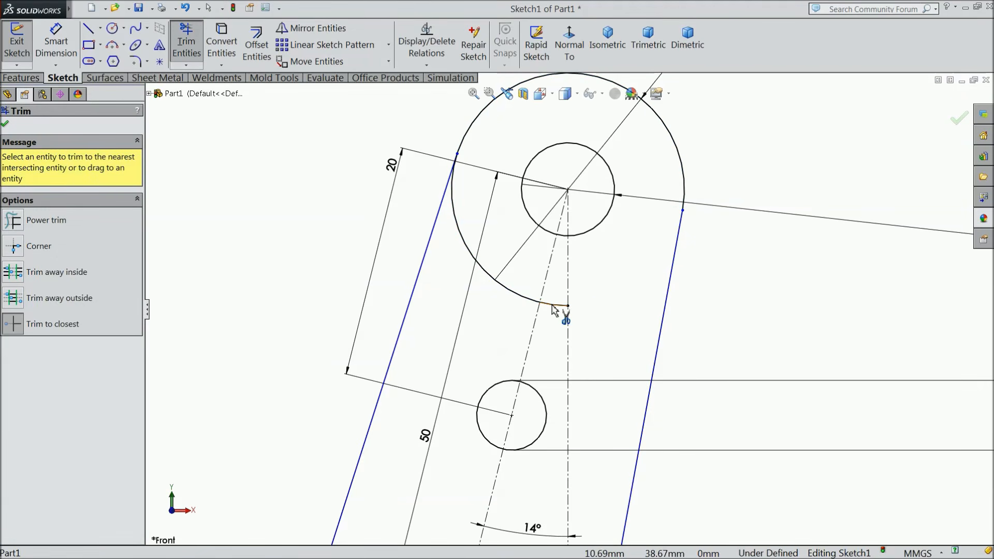
click(530, 301)
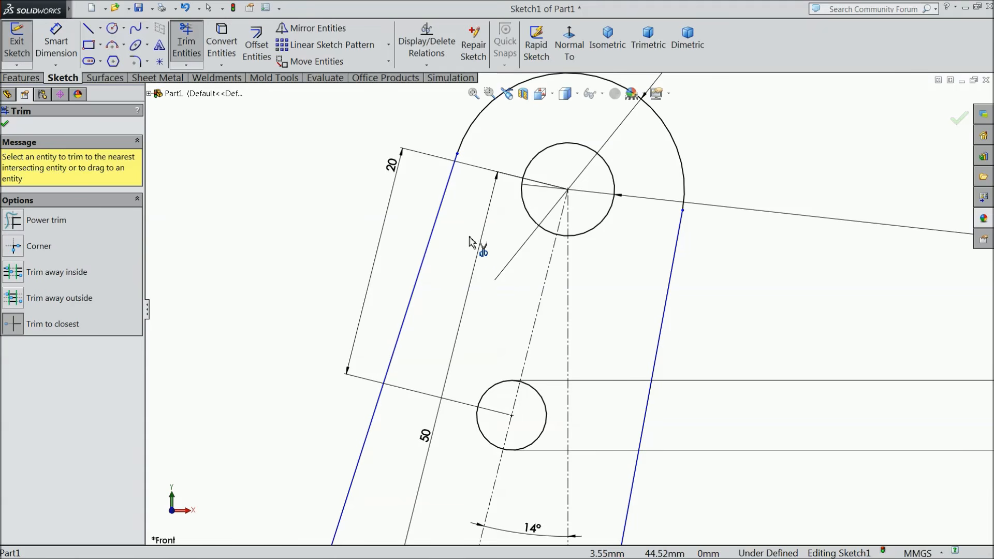
scroll(484, 248, up, 5)
Trim the portions of the two 16 mm outer circles that lie inside the outline.
scroll(580, 475, down, 9)
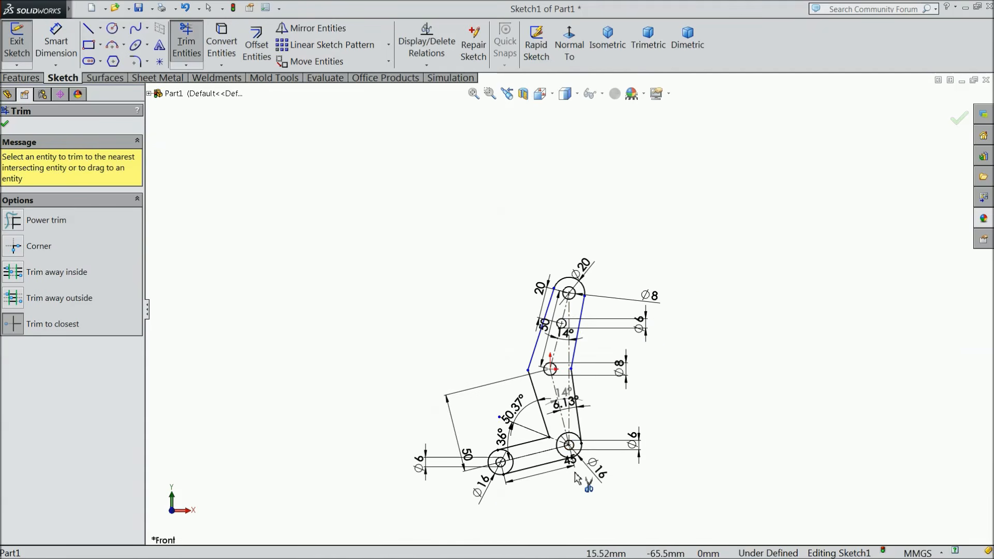
click(596, 230)
click(545, 234)
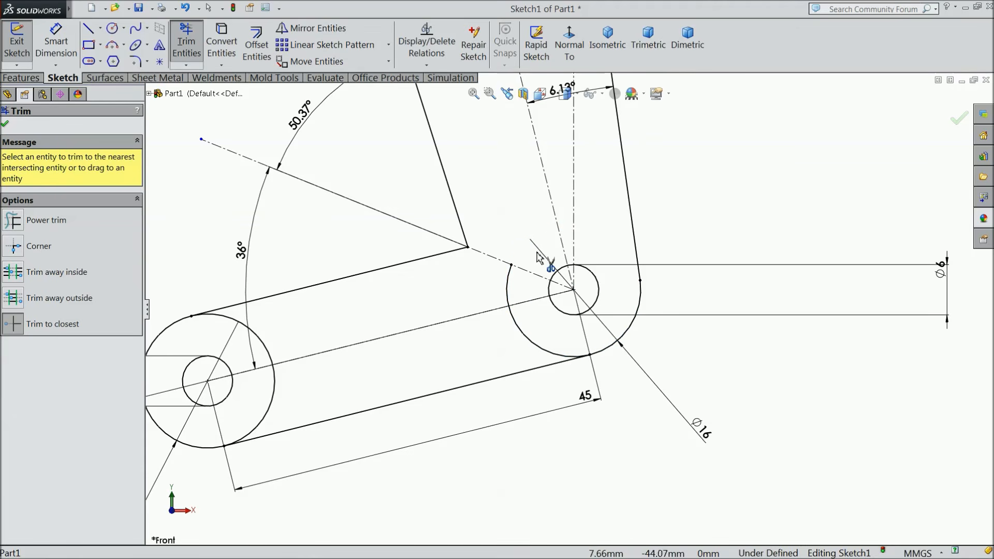
click(507, 289)
click(537, 348)
click(269, 355)
click(270, 409)
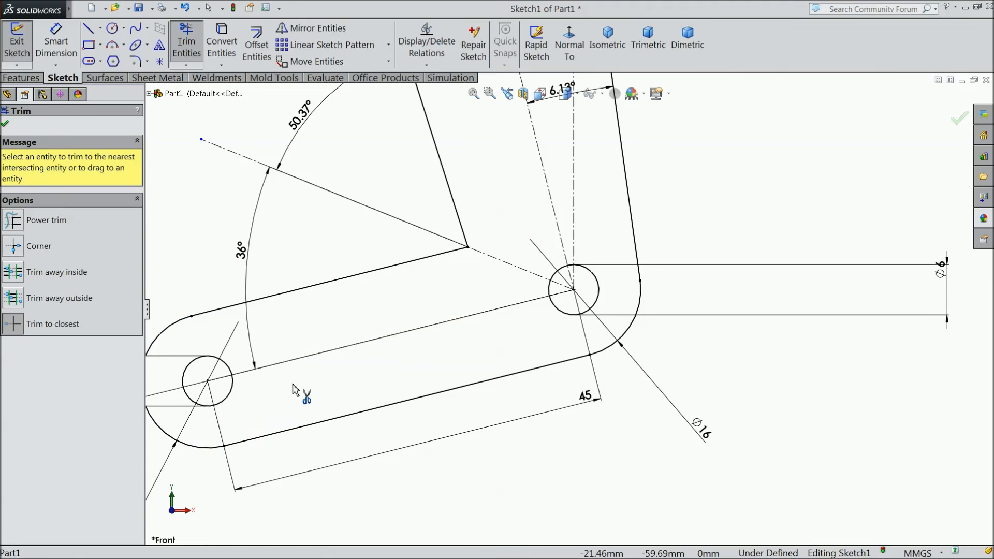
key(z)
click(7, 125)
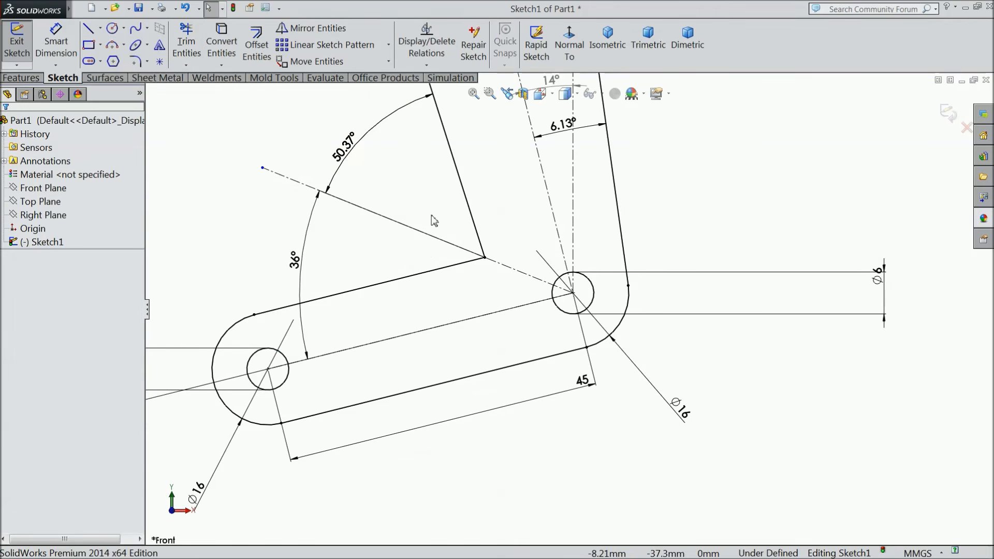
Add a 6 mm sketch fillet to the outline's inner corner near the lower vertex.
click(135, 62)
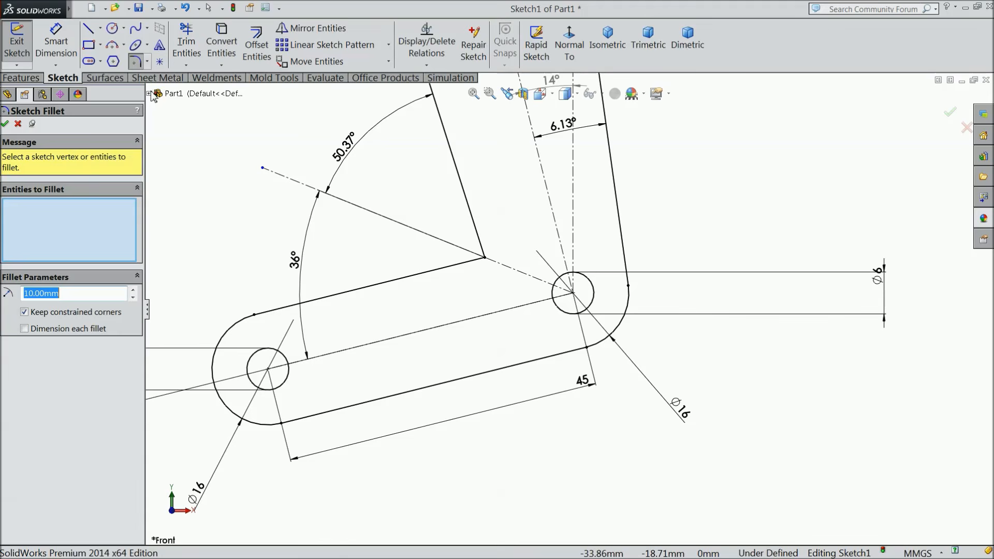
text(6)
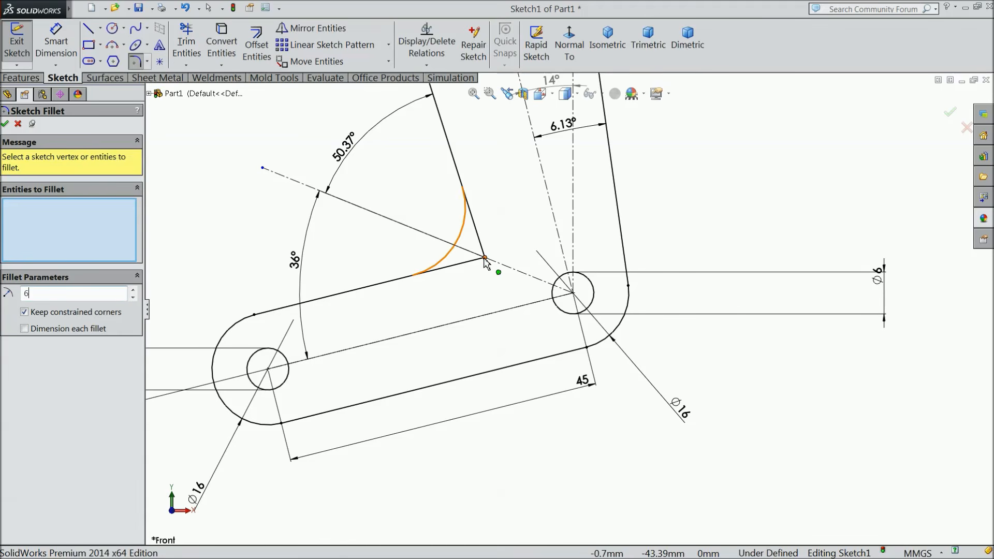
click(484, 258)
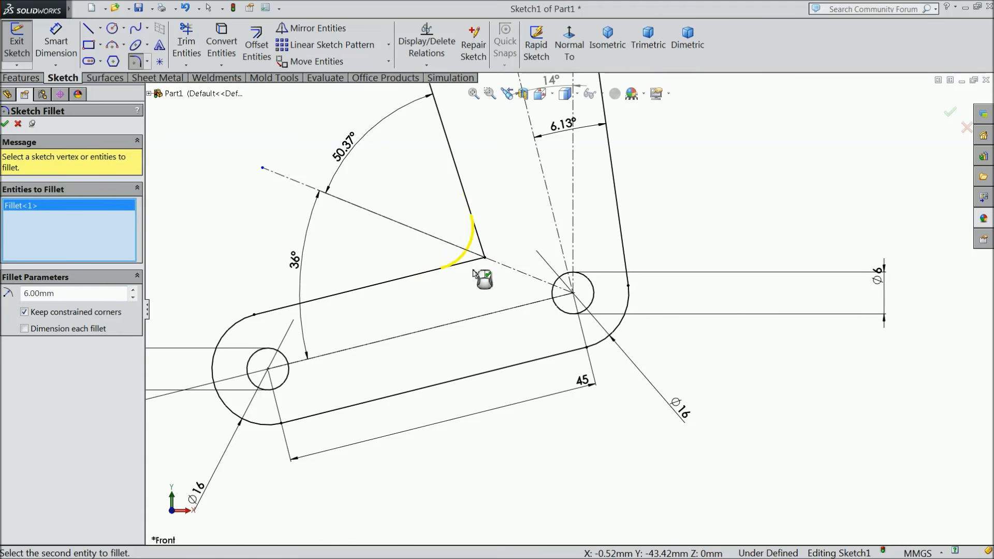
click(5, 124)
Add a 13 mm sketch fillet to the left outline corner beside the middle 8 mm hole.
scroll(478, 236, up, 4)
scroll(535, 149, down, 2)
scroll(535, 148, down, 3)
drag(59, 295, 22, 293)
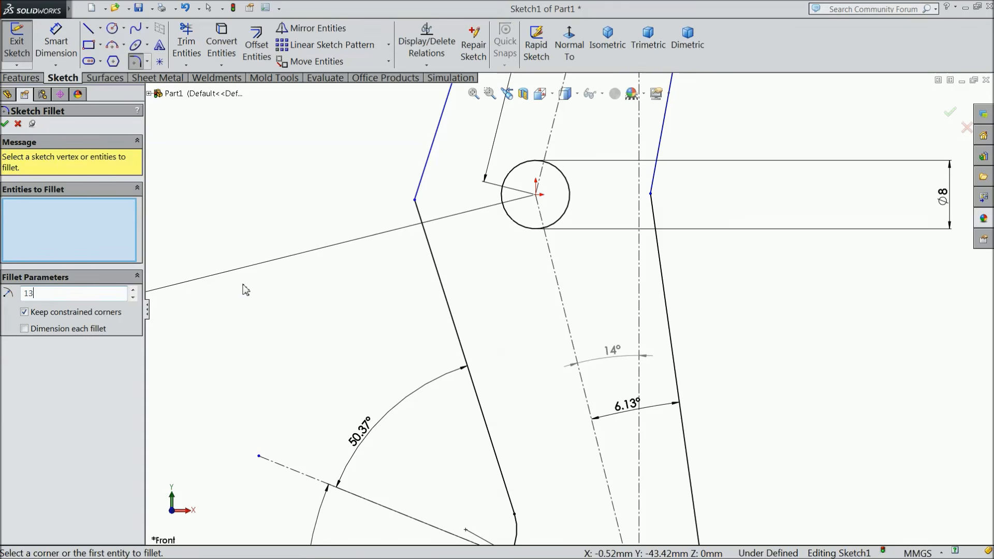
click(416, 202)
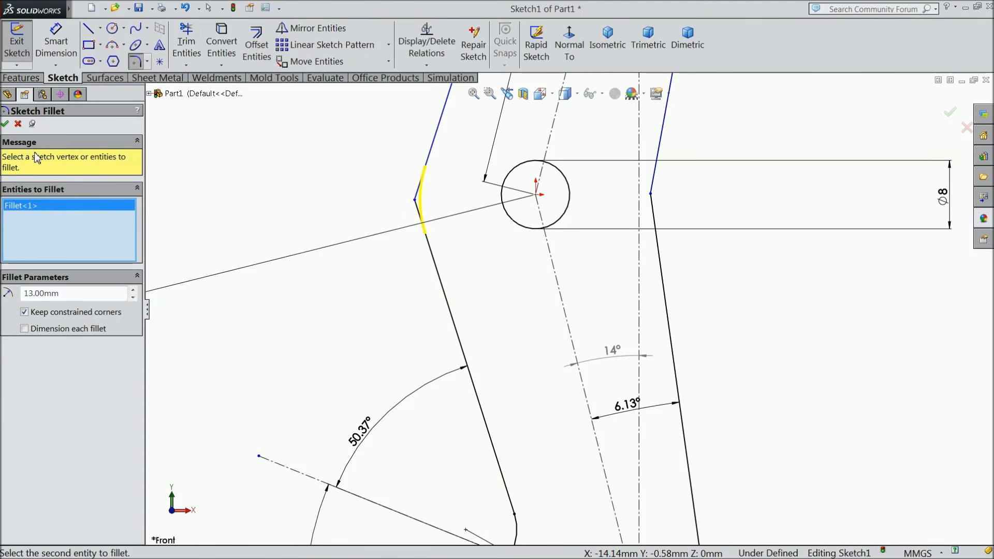
click(5, 125)
Add a 26 mm sketch fillet to the right outline corner beside the middle 8 mm hole.
scroll(463, 226, up, 3)
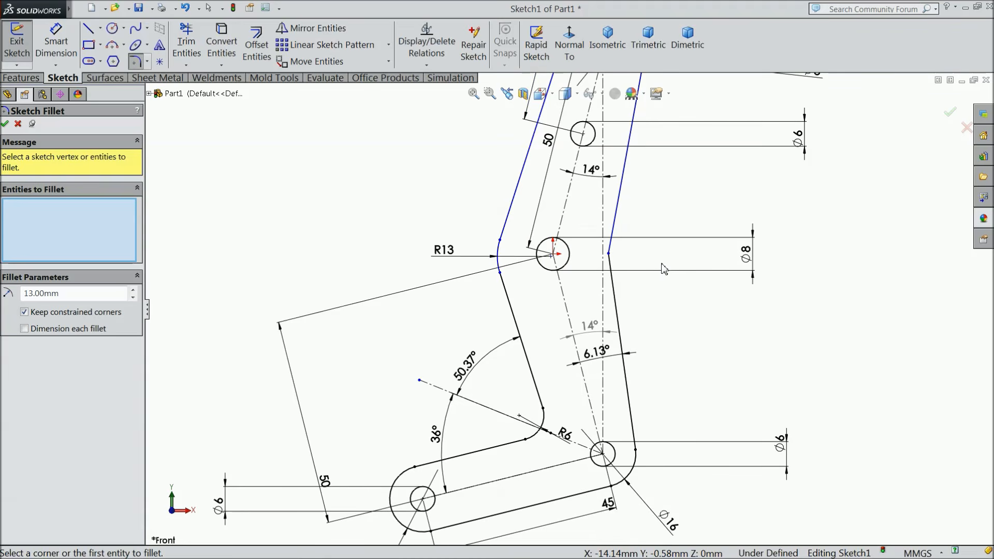
scroll(658, 265, down, 2)
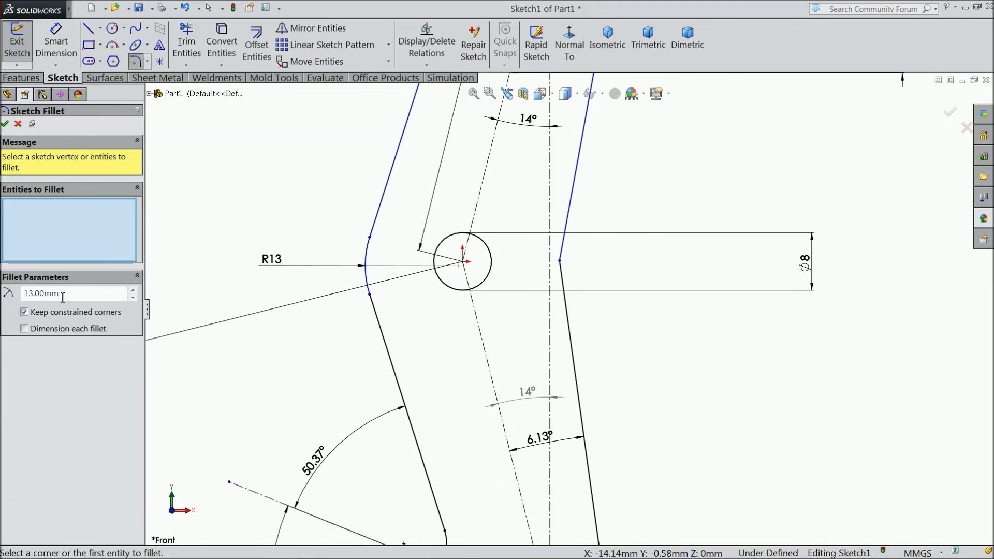
drag(62, 296, 21, 293)
click(560, 261)
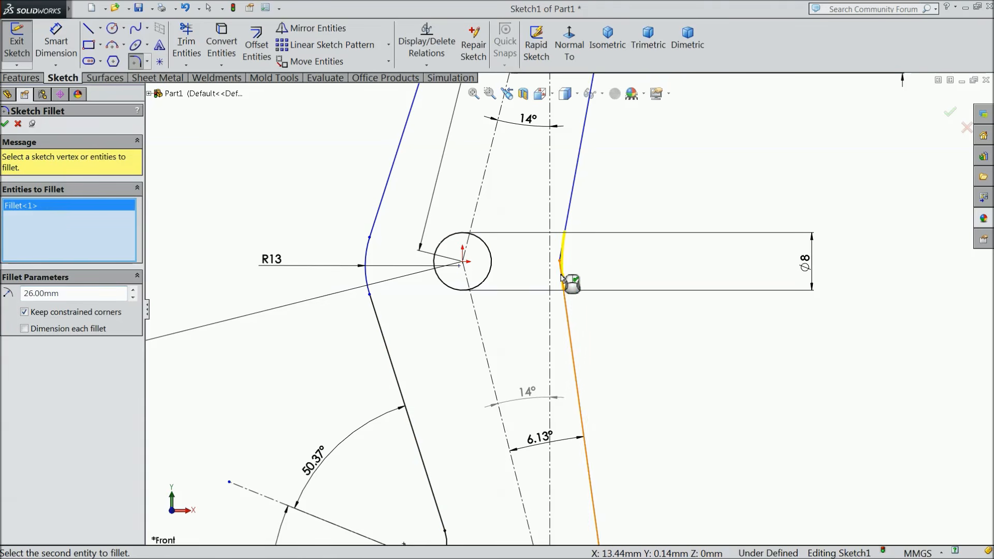
click(5, 123)
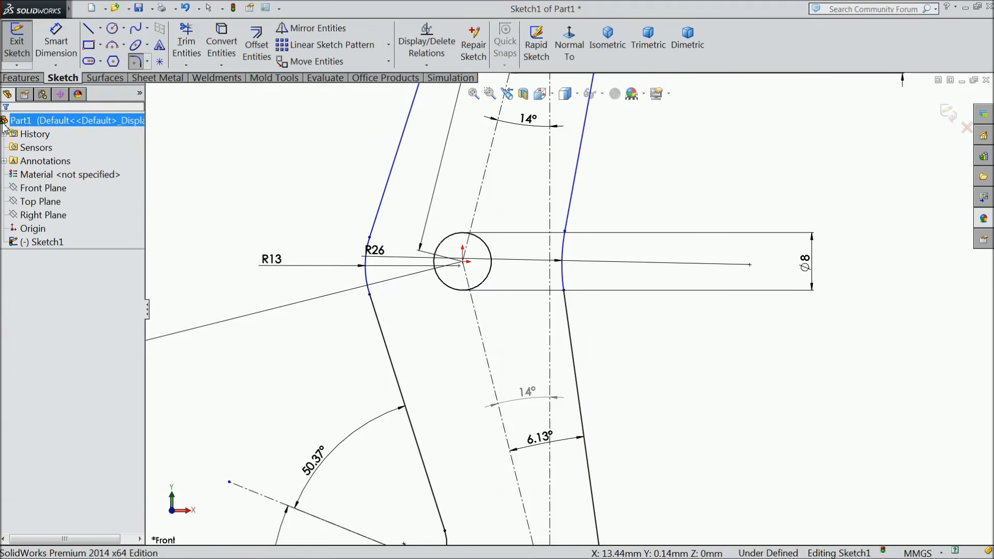
Examine the upper outline and how the 20 mm top arc joins the left upper line.
scroll(305, 256, down, 2)
scroll(316, 255, down, 3)
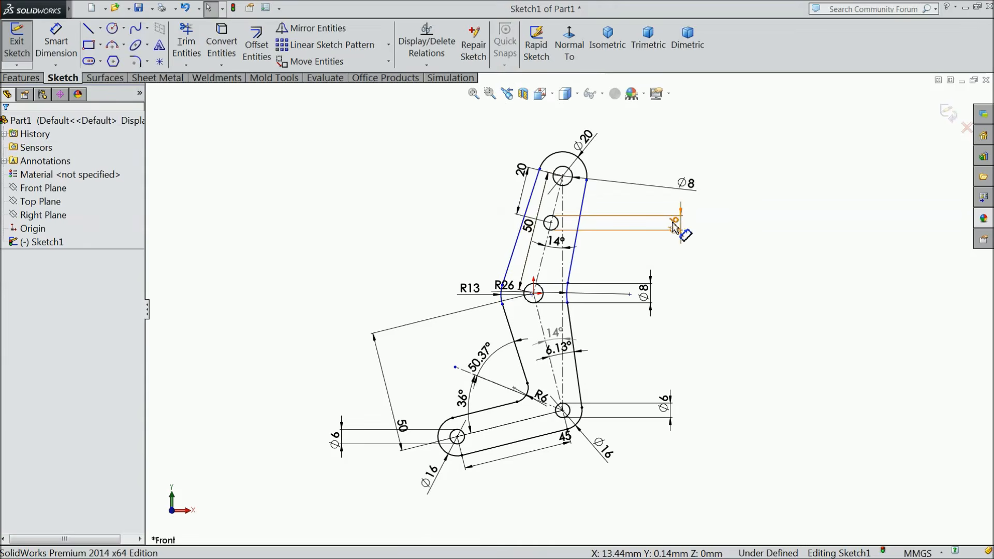
scroll(620, 214, up, 4)
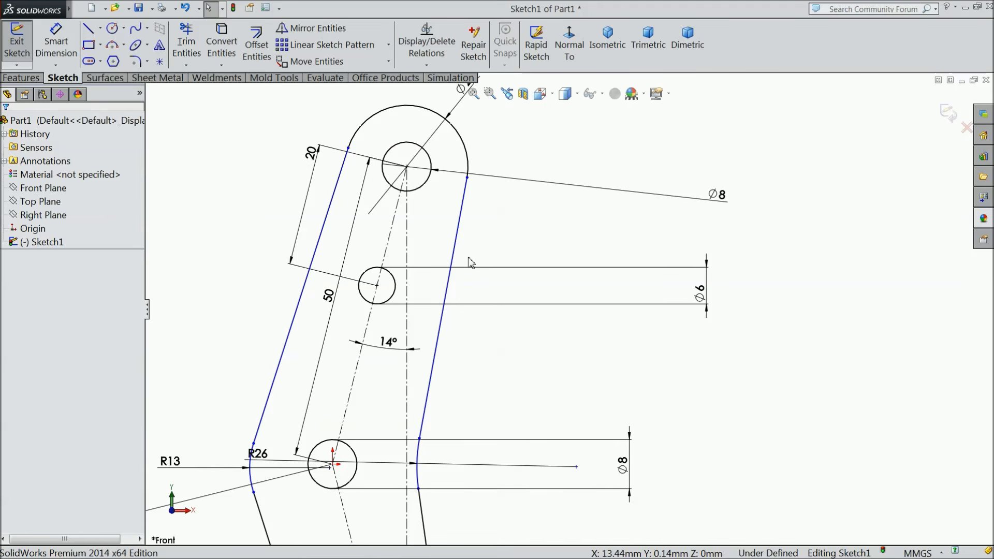
scroll(391, 207, up, 3)
drag(364, 118, 340, 136)
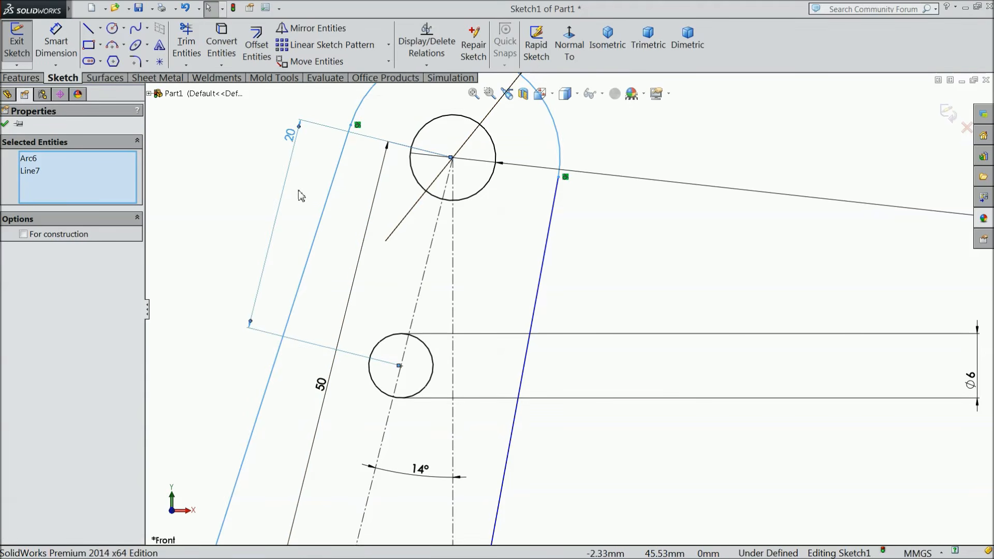
scroll(297, 190, down, 3)
click(321, 207)
scroll(352, 233, down, 5)
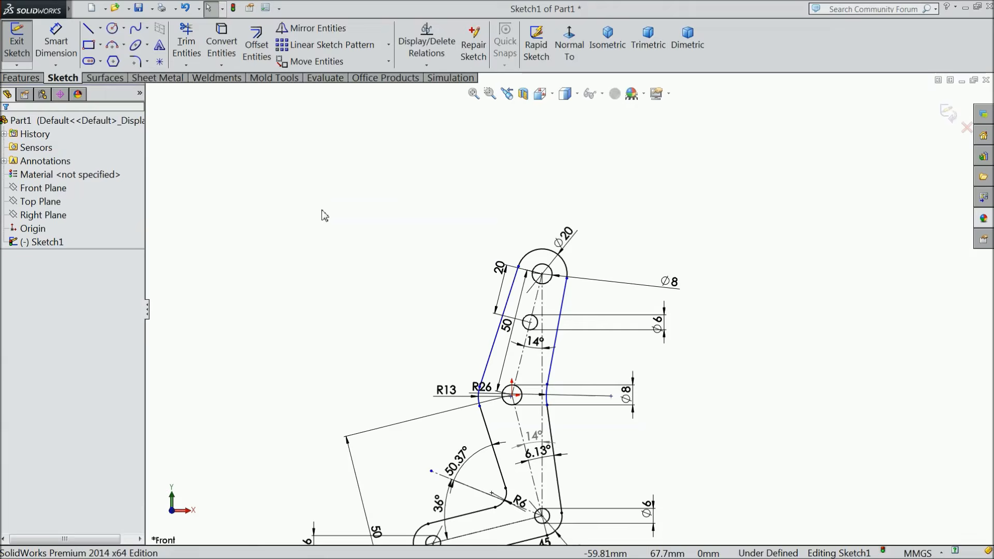
Move both 50 mm dimensions, the 45 mm dimension and the R6 fillet dimension clear of the outline.
scroll(573, 395, up, 1)
scroll(573, 394, down, 2)
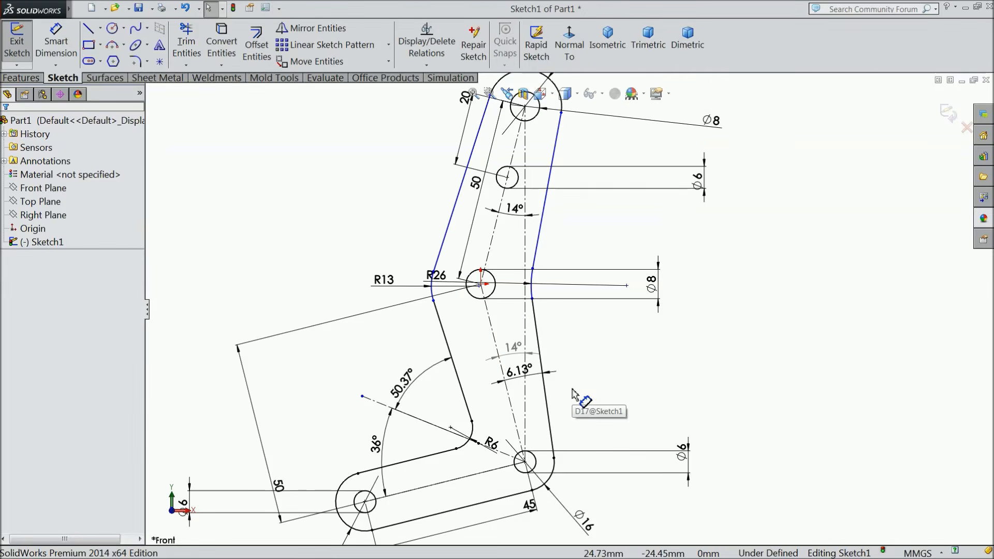
scroll(567, 382, up, 2)
scroll(501, 226, down, 2)
drag(500, 226, 387, 202)
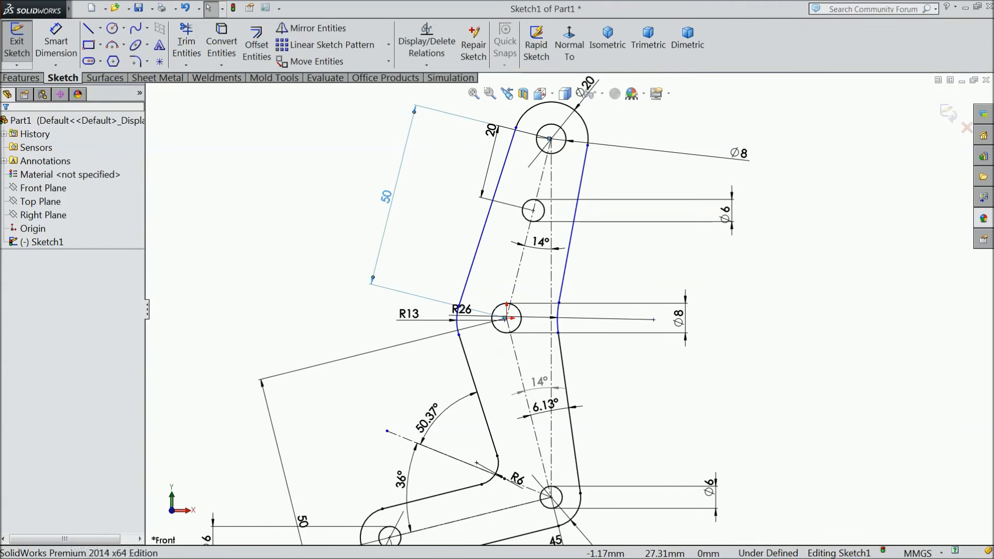
scroll(402, 273, up, 3)
scroll(588, 463, down, 2)
drag(545, 429, 502, 468)
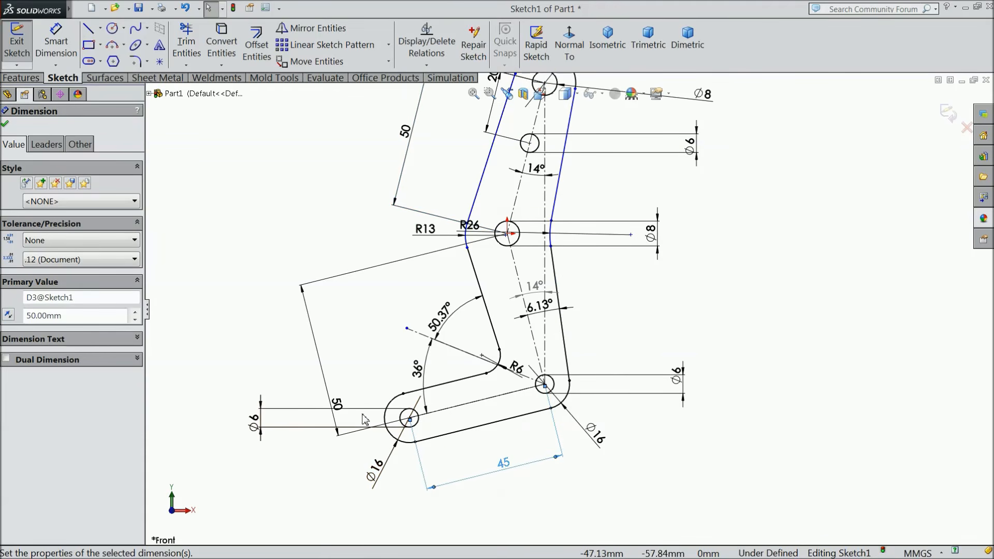
drag(343, 406, 317, 362)
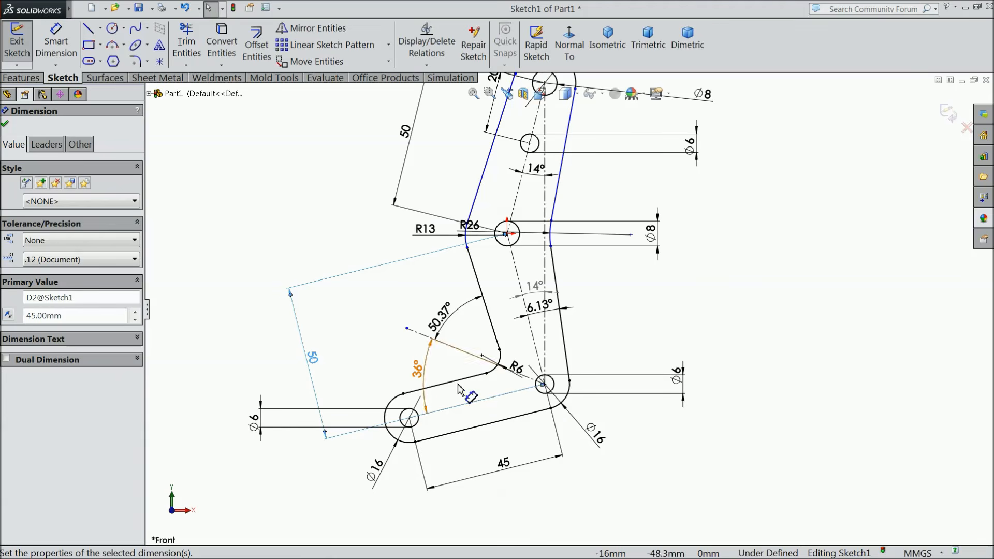
scroll(559, 409, down, 3)
drag(469, 344, 392, 295)
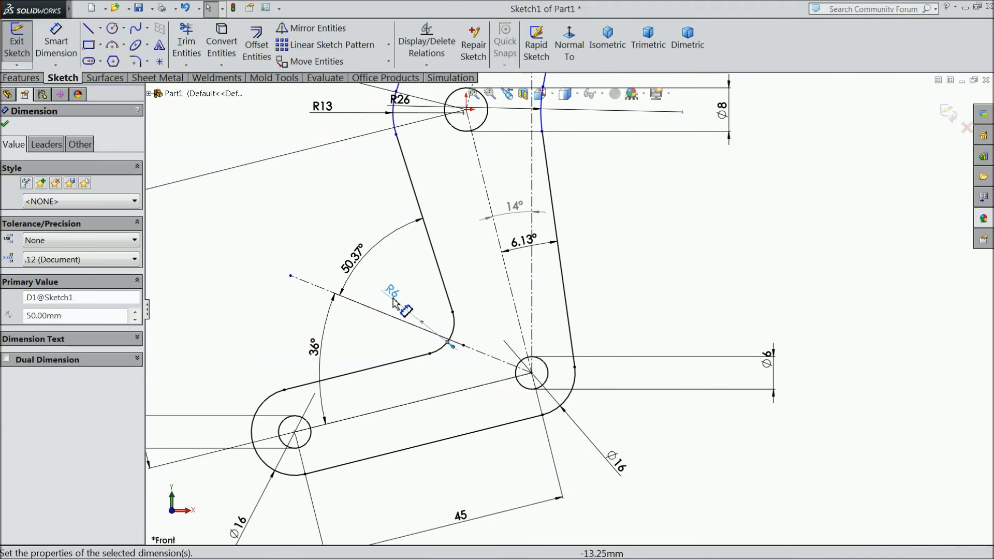
Dimension the angle between the right upper outline line and the slanted centerline through the upper holes.
scroll(443, 232, up, 4)
scroll(575, 166, down, 5)
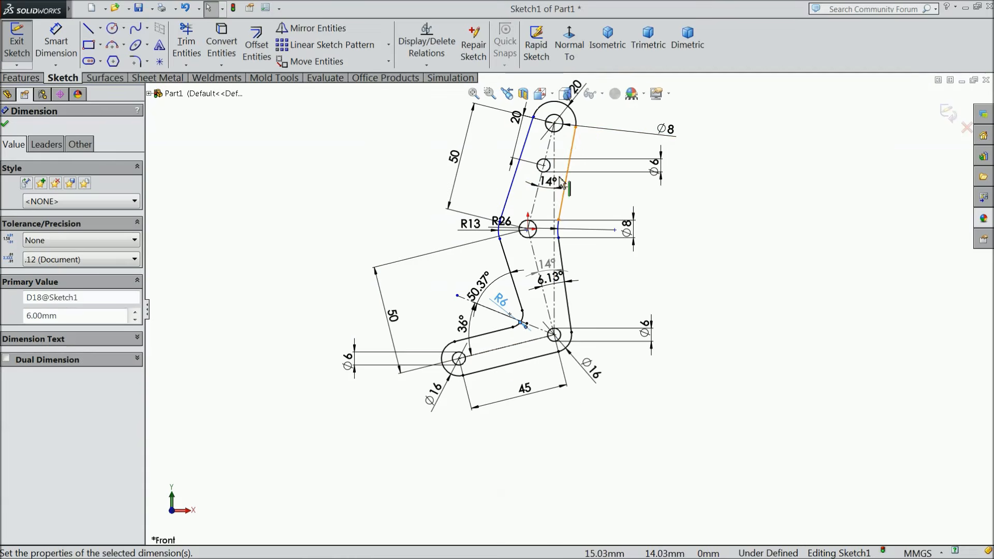
scroll(576, 216, up, 3)
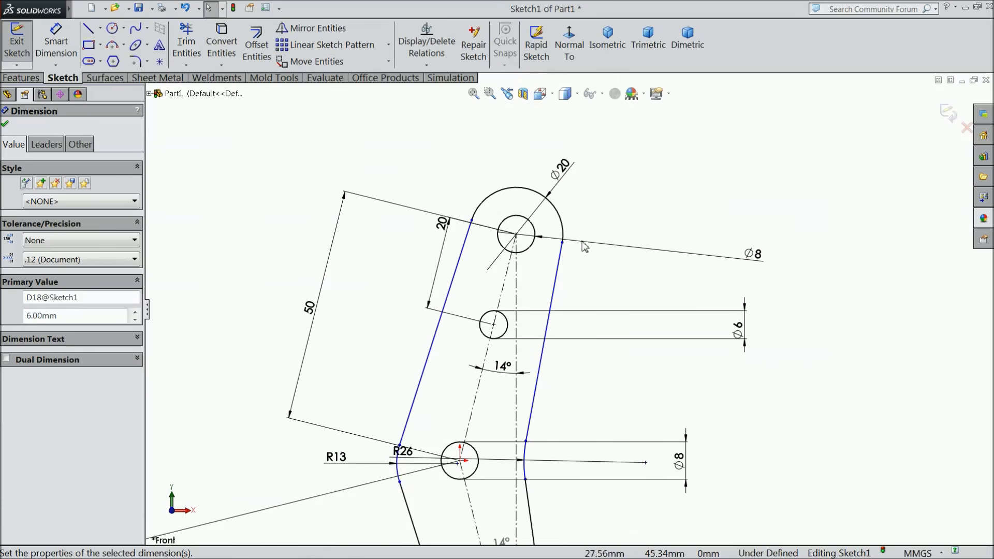
scroll(603, 372, up, 2)
scroll(604, 372, down, 3)
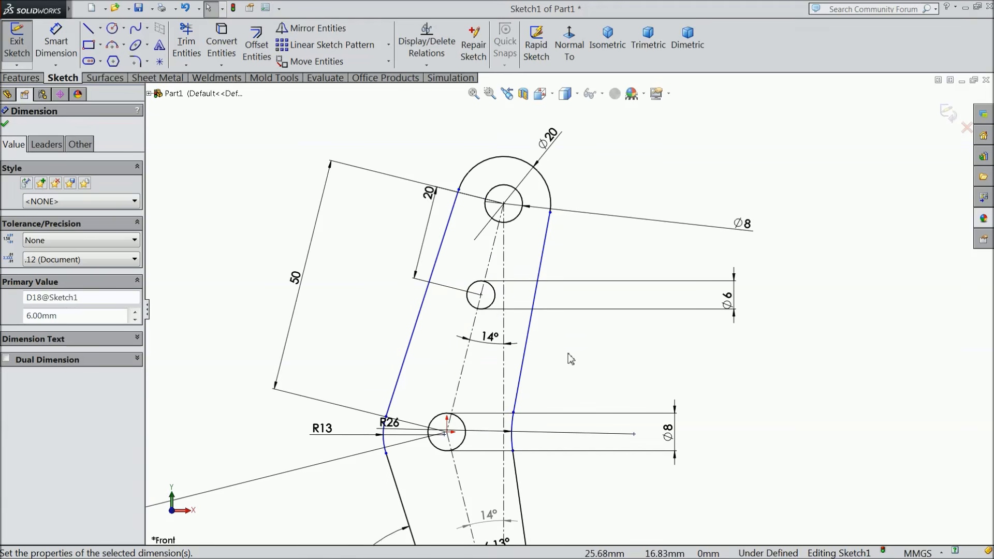
click(56, 41)
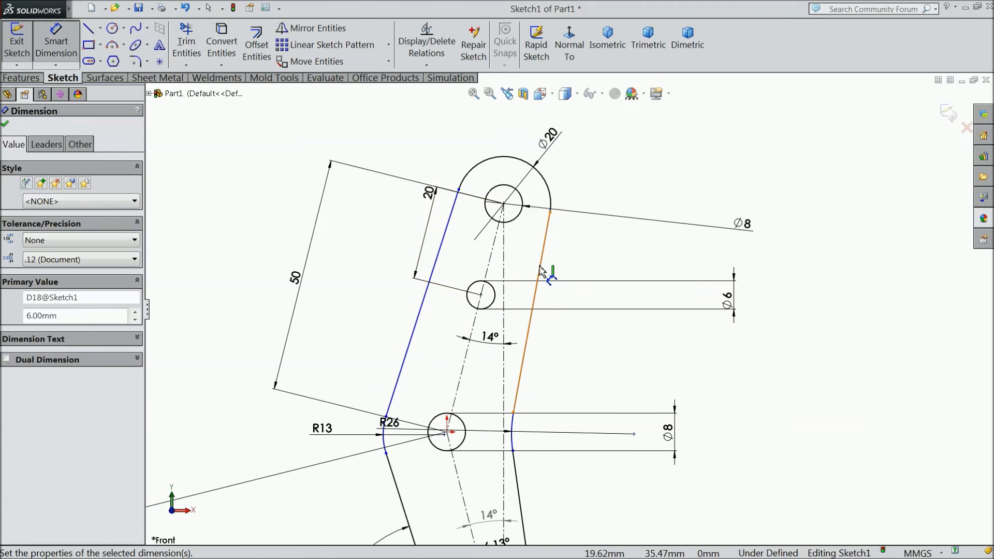
click(537, 282)
click(484, 282)
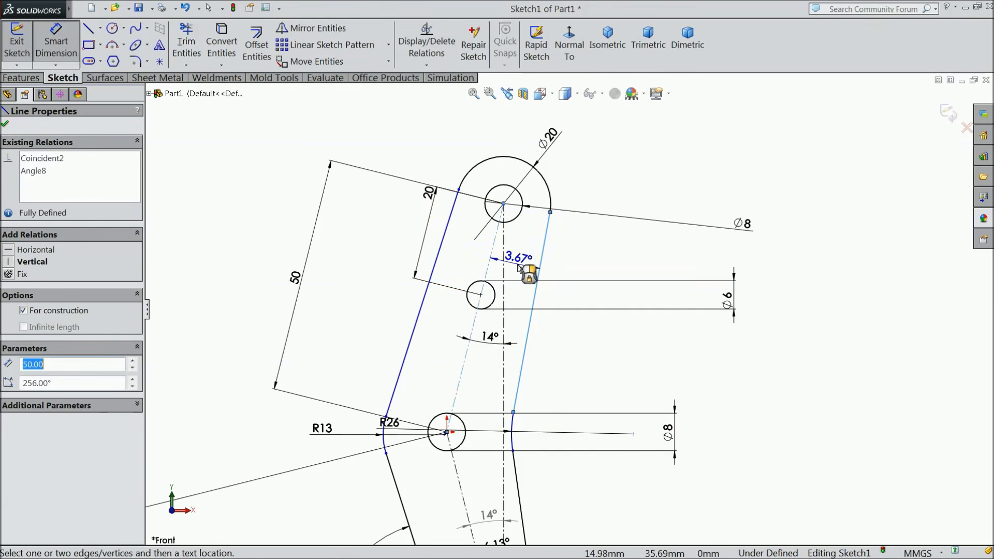
click(526, 265)
click(461, 252)
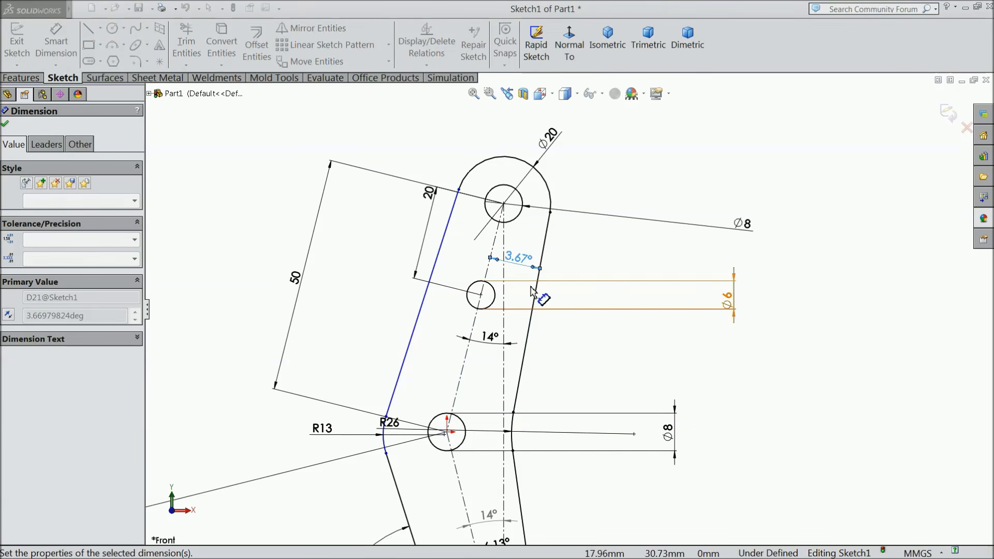
Dimension the angle between the left upper outline line and the slanted centerline, and finish dimensioning.
scroll(479, 383, down, 3)
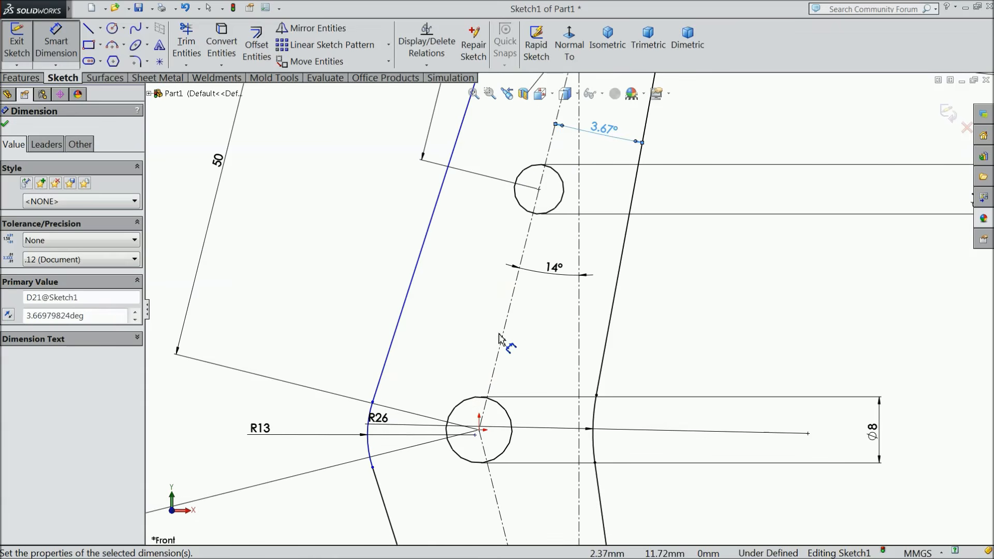
click(413, 274)
click(412, 291)
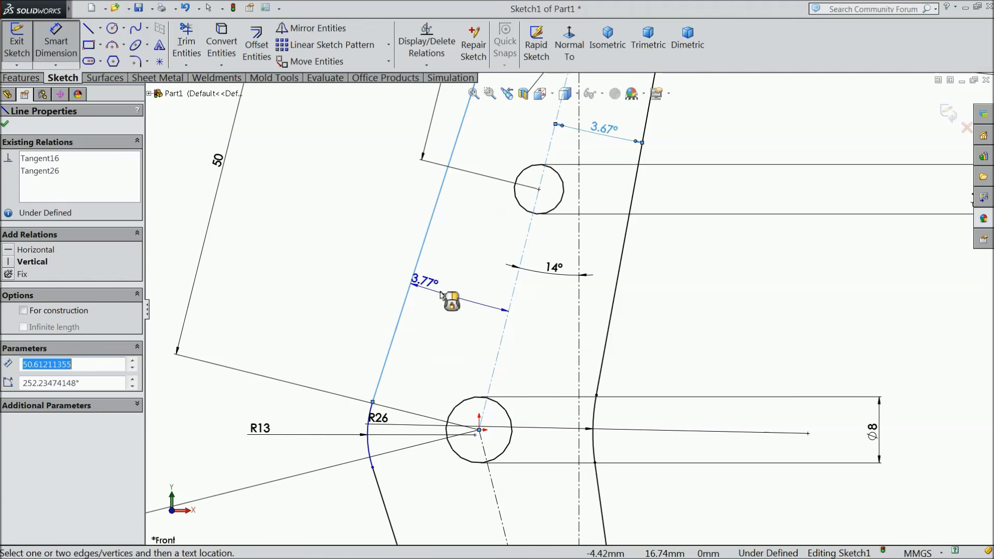
click(449, 310)
click(403, 282)
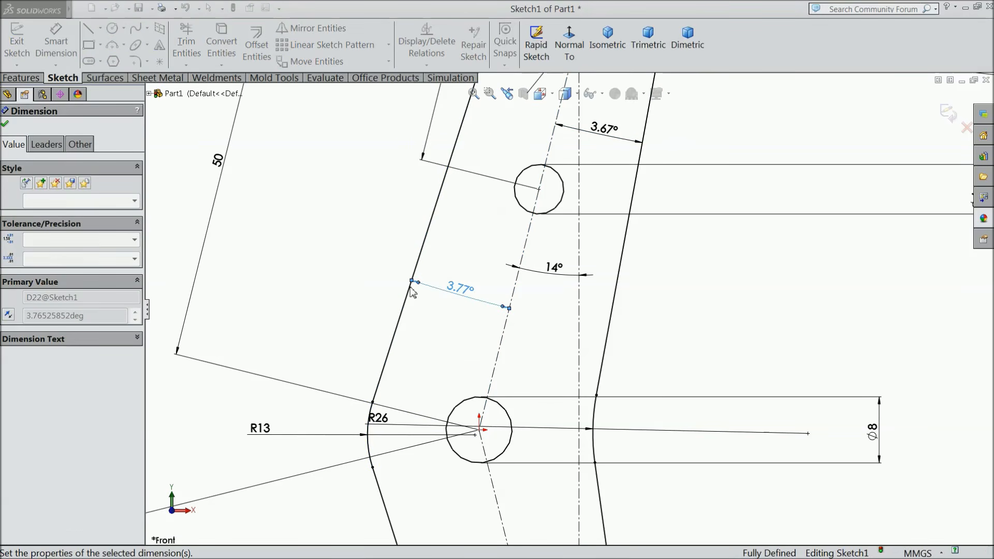
scroll(499, 332, up, 3)
scroll(497, 331, up, 2)
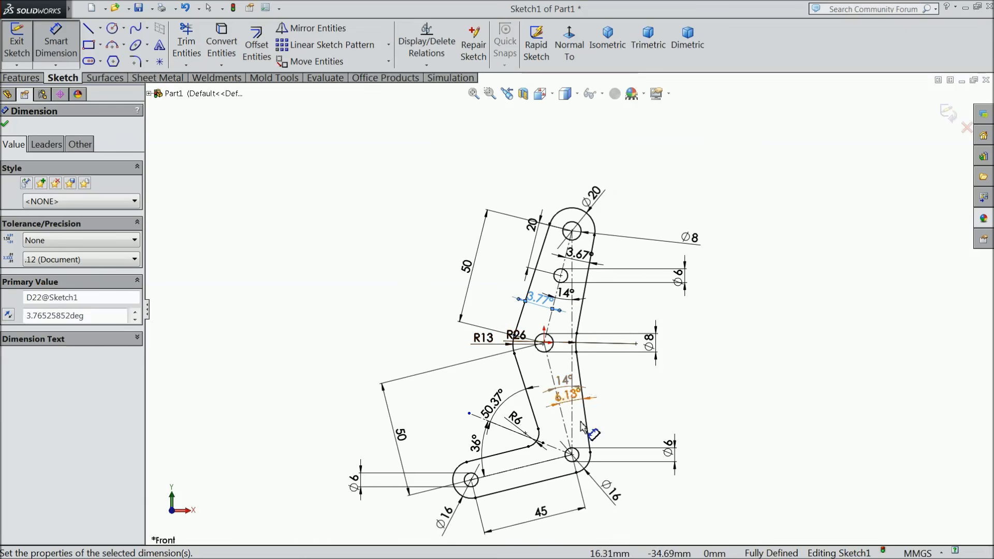
click(5, 125)
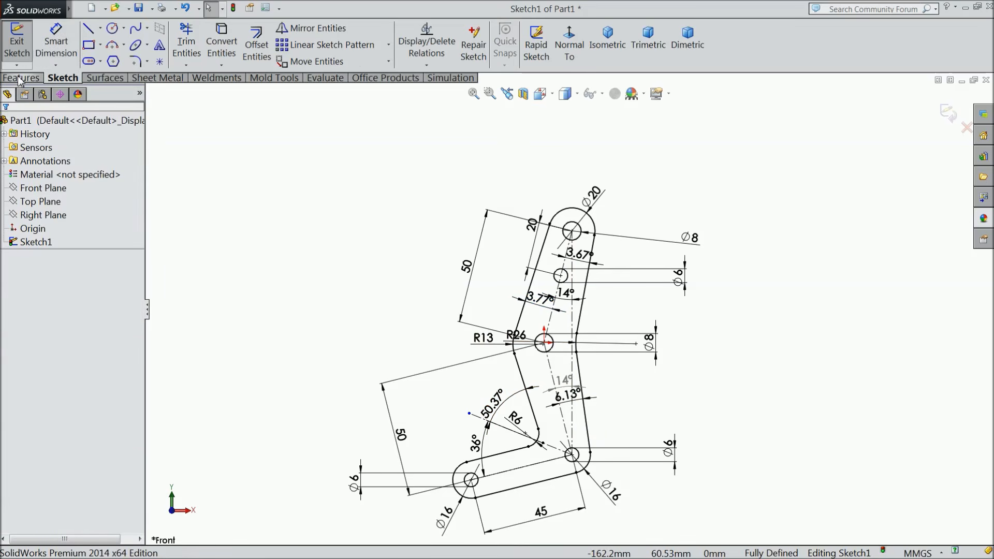
Extrude the finished outline sketch as a boss with a Mid Plane end condition and 2.5 mm depth.
click(19, 78)
click(25, 46)
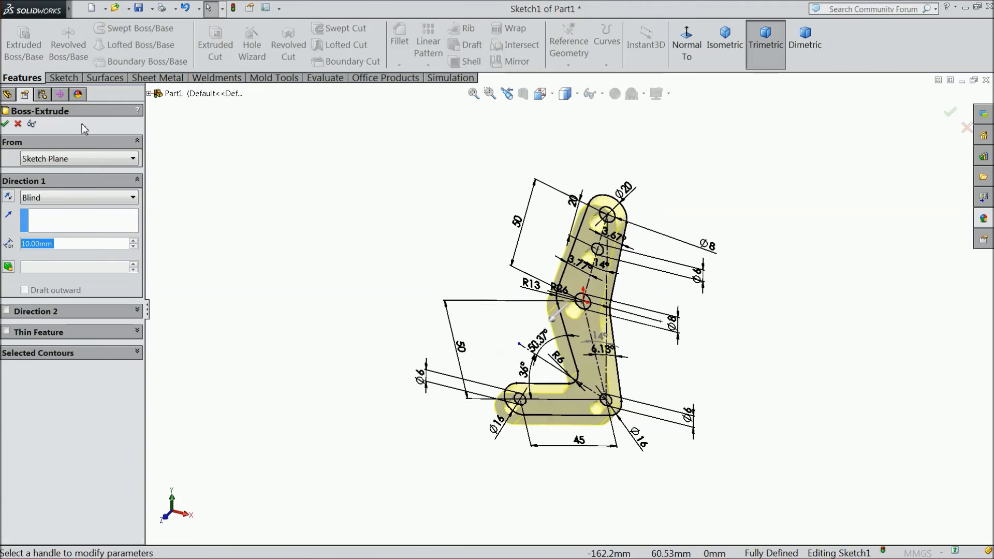
click(59, 198)
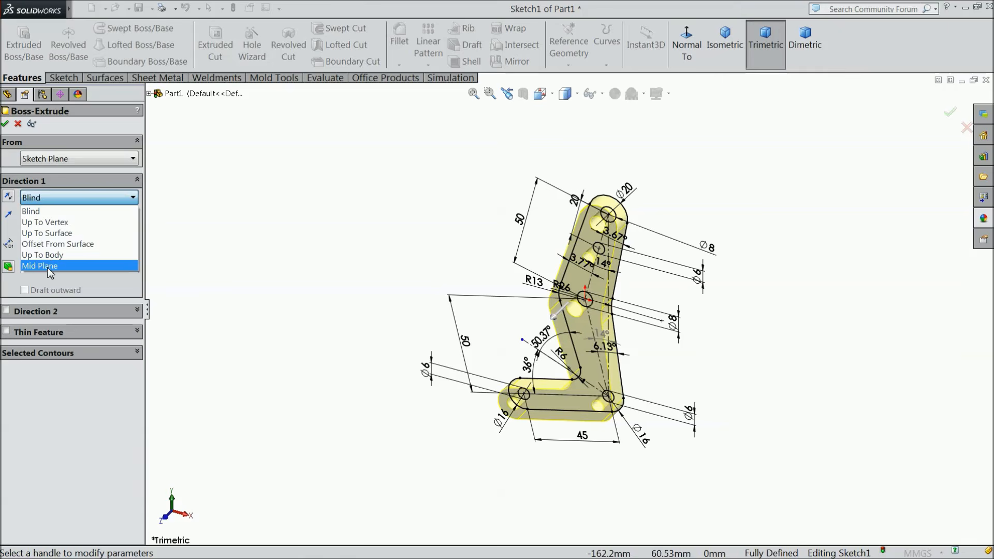
click(48, 266)
text(2.5)
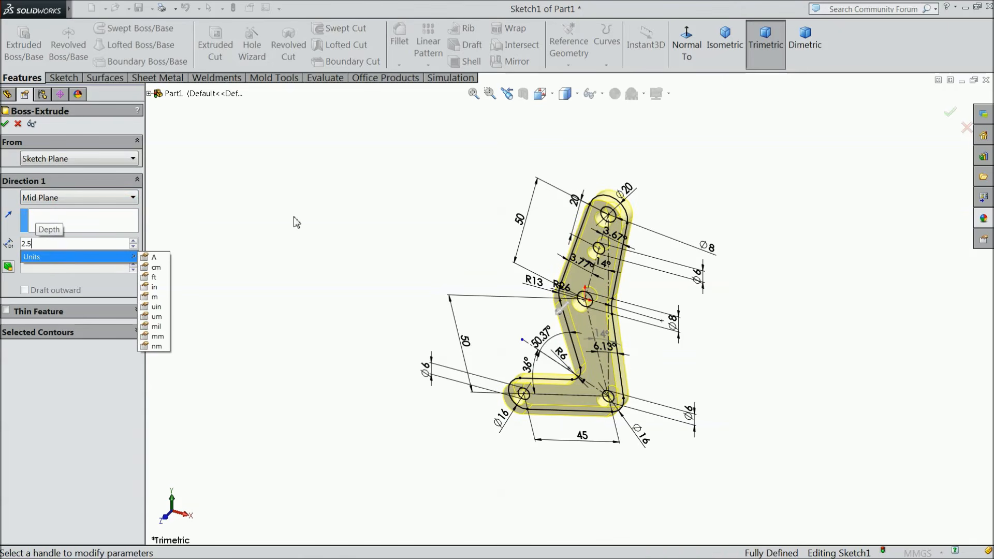
key(Return)
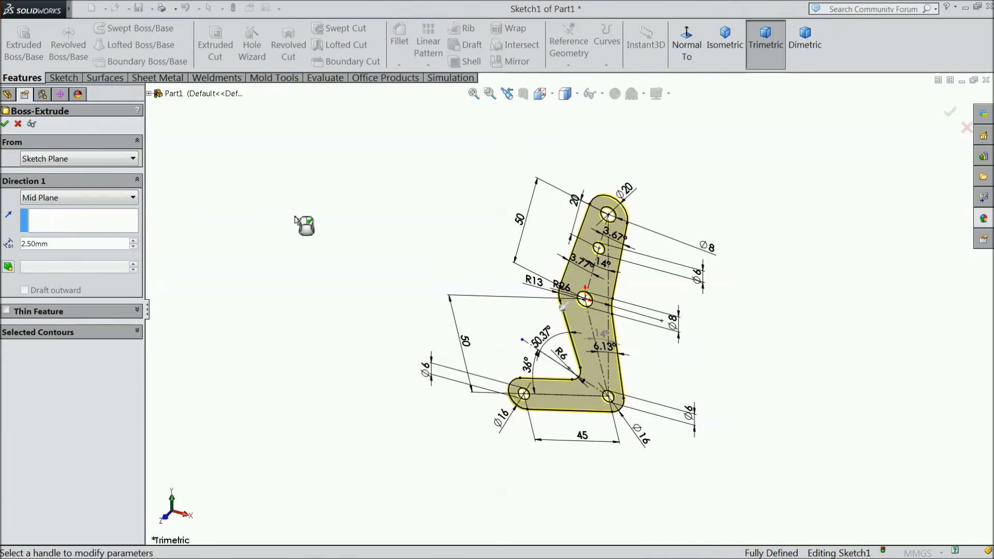
click(5, 124)
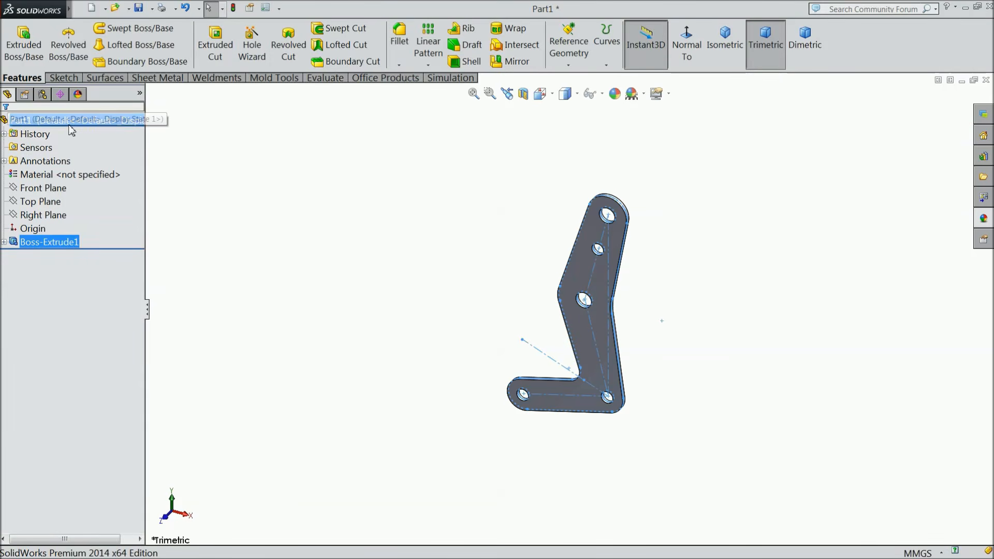
Apply the carbon steel appearance to the whole part.
click(70, 123)
click(983, 218)
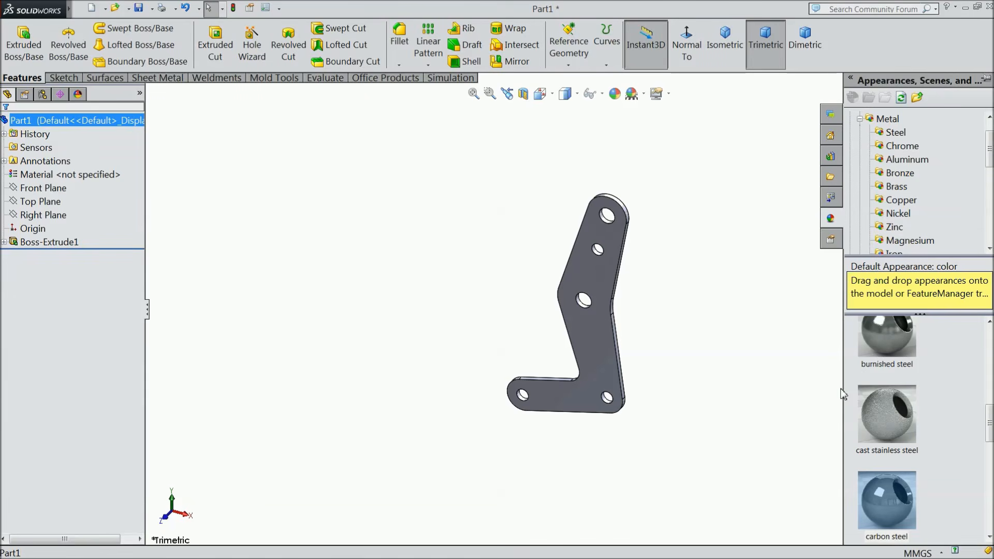
double_click(899, 509)
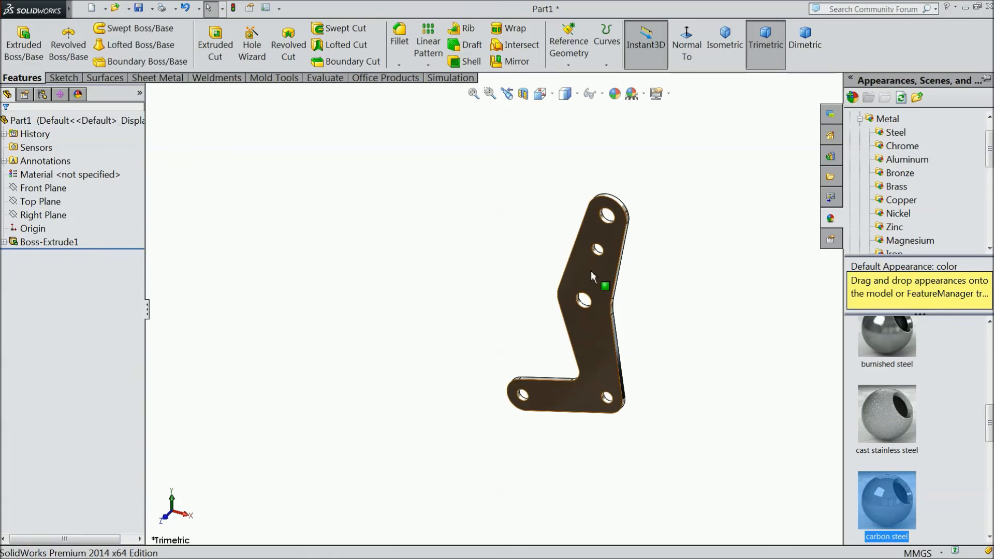
scroll(591, 270, down, 3)
middle_drag(740, 377, 715, 329)
click(599, 232)
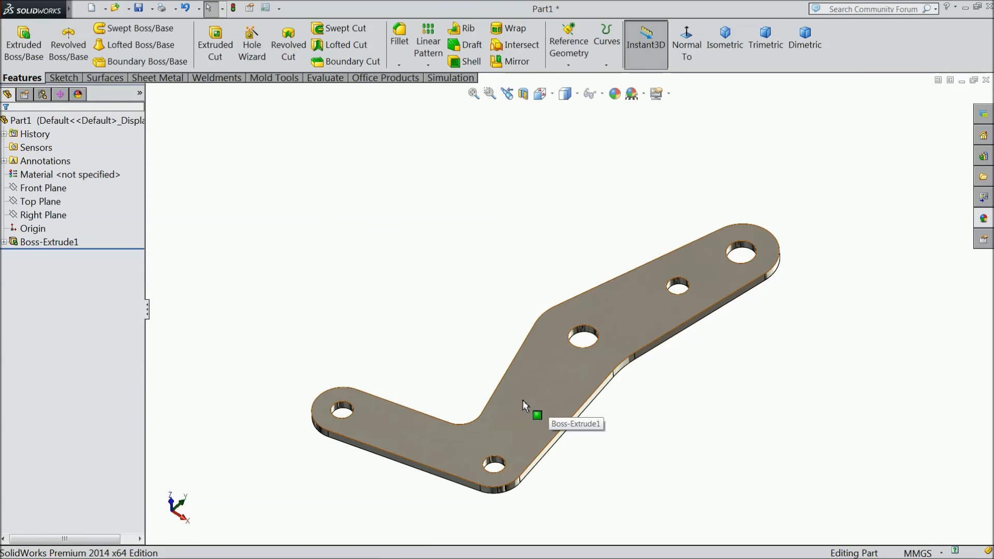
Apply a red appearance to the extruded plate.
click(36, 245)
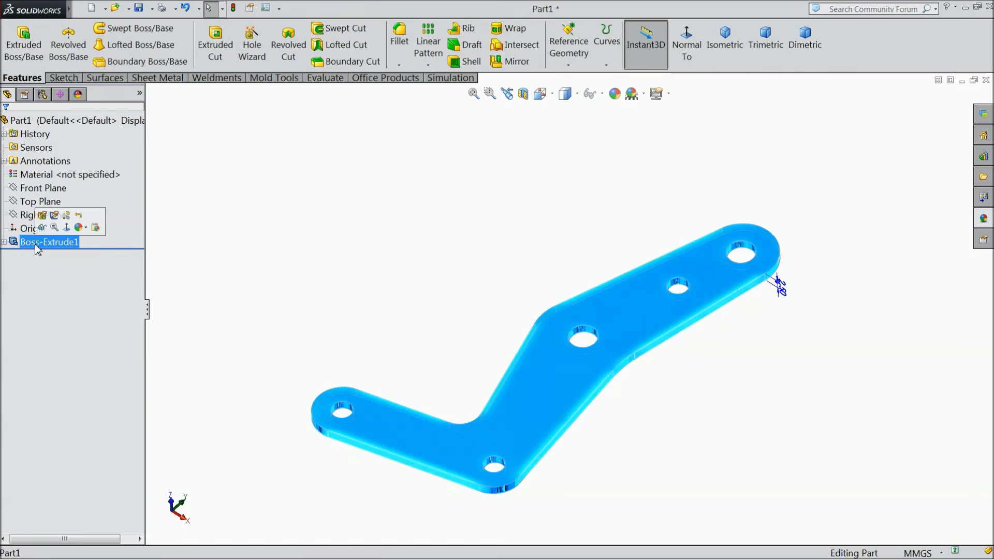
click(983, 218)
scroll(895, 248, down, 3)
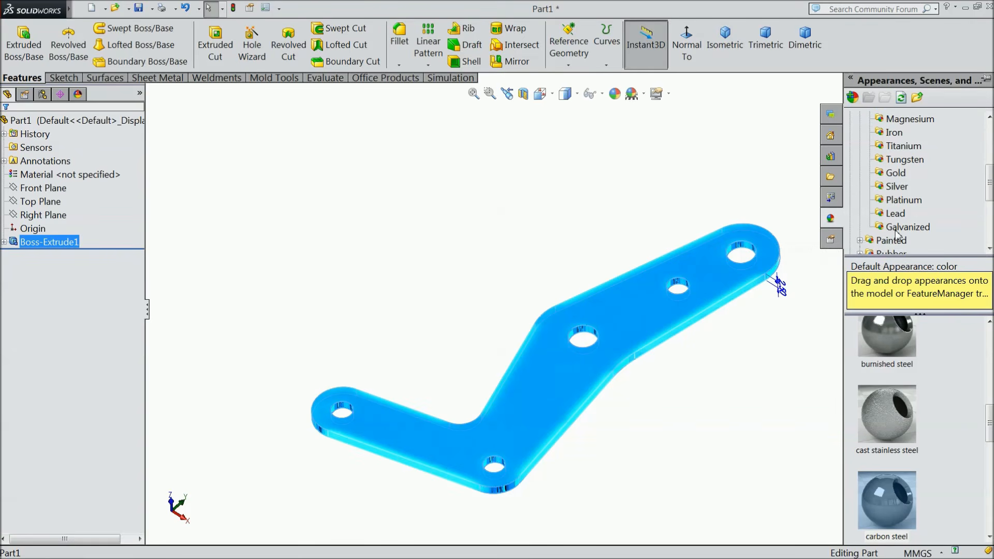
scroll(894, 197, down, 2)
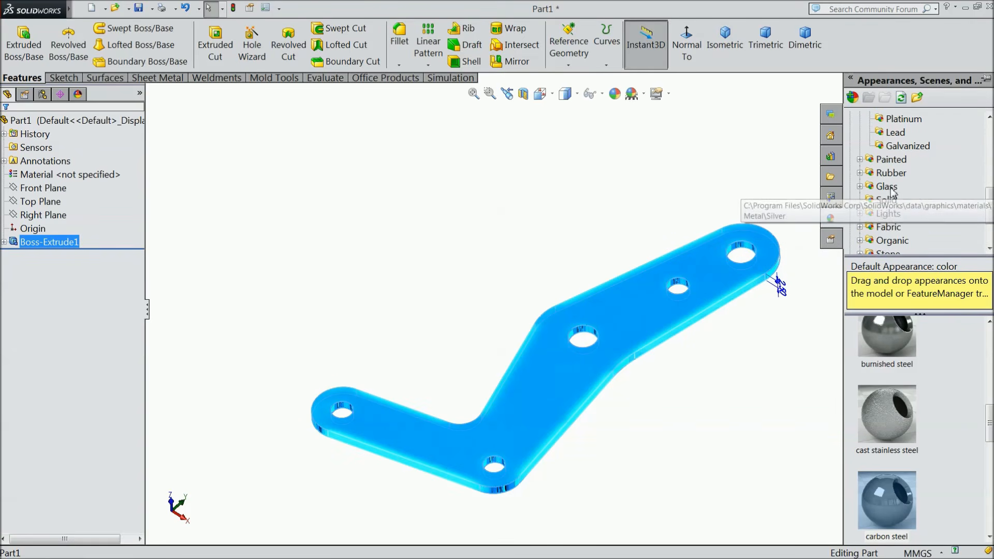
click(890, 202)
drag(776, 284, 776, 282)
middle_drag(677, 440, 636, 413)
scroll(627, 403, down, 3)
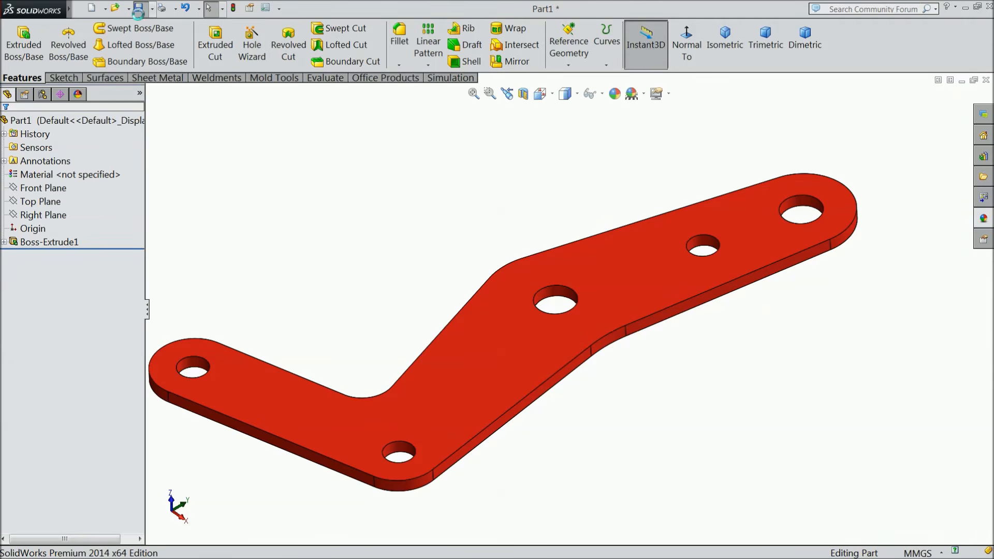
Save the part as "1.Clamp base" in a new Desktop folder named "Manual Clamp".
key(ctrl+s)
click(375, 228)
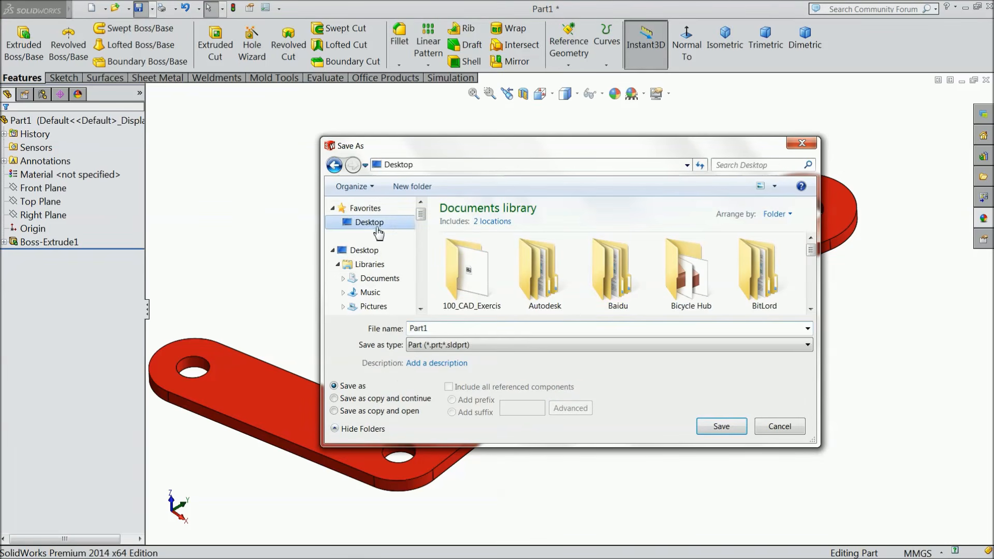
click(412, 187)
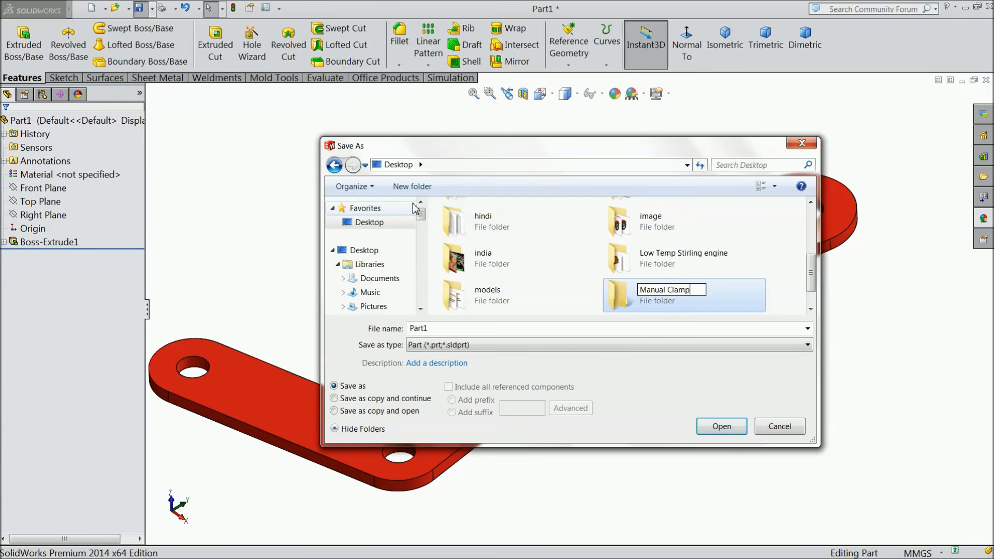
double_click(626, 304)
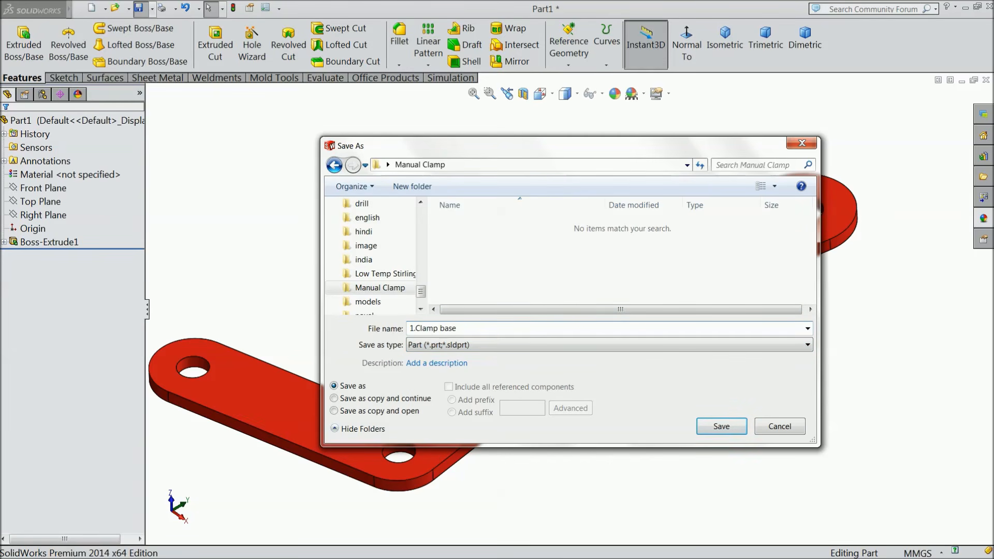
click(715, 431)
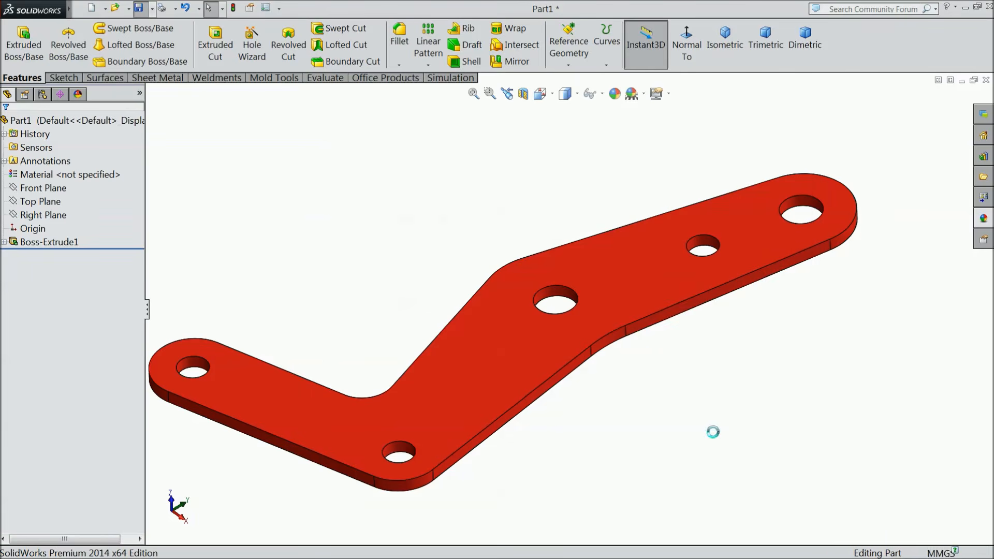
mouse_move(651, 404)
middle_down()
mouse_move(666, 406)
mouse_move(663, 357)
mouse_move(639, 433)
mouse_move(642, 414)
middle_up()
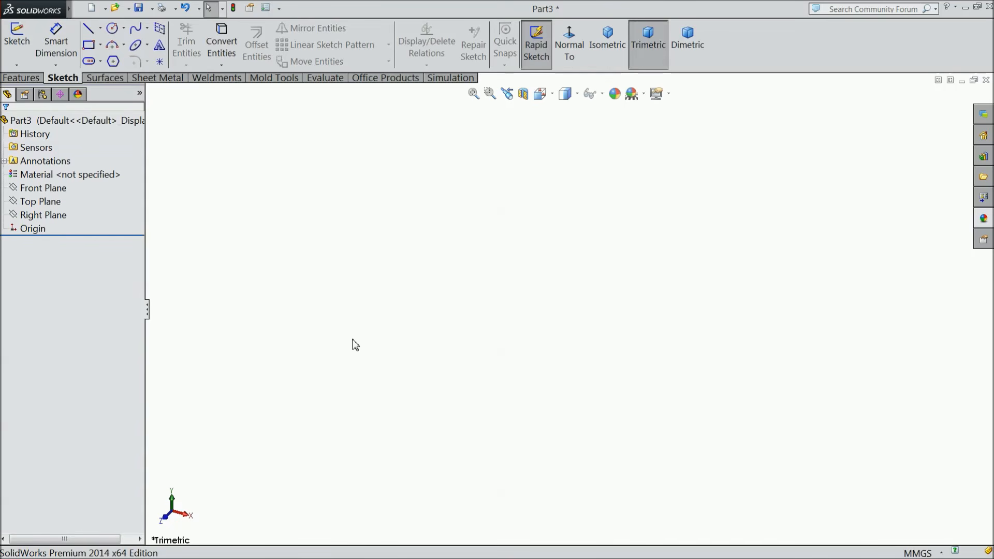
Sketch on the Front Plane a vertical centerline about 68 mm long above the origin and a horizontal centerline extending right from the origin.
click(48, 190)
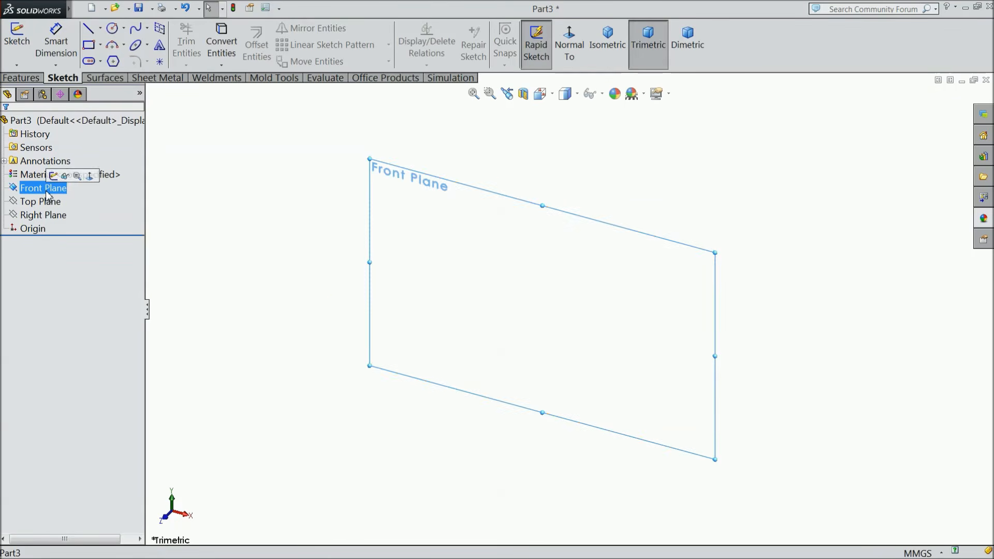
click(53, 177)
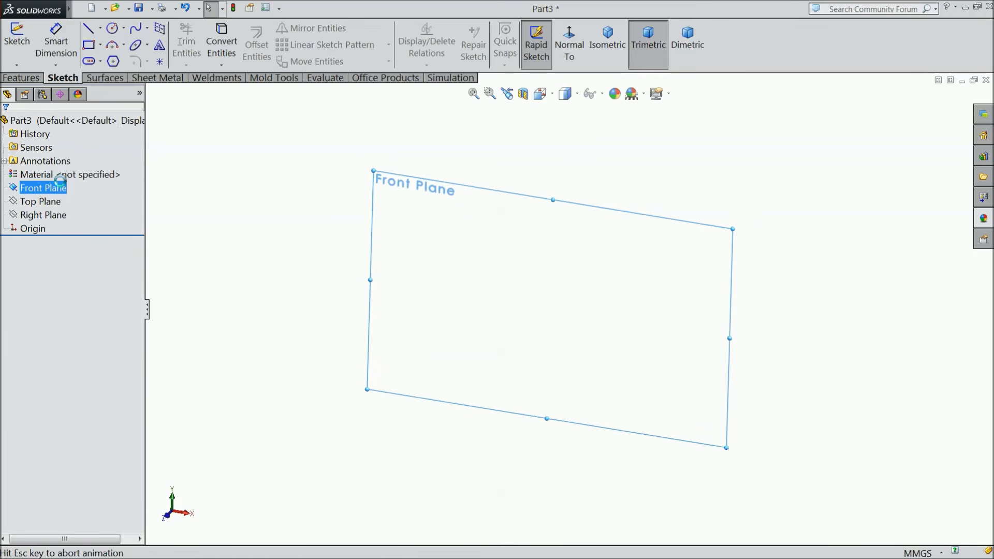
click(100, 30)
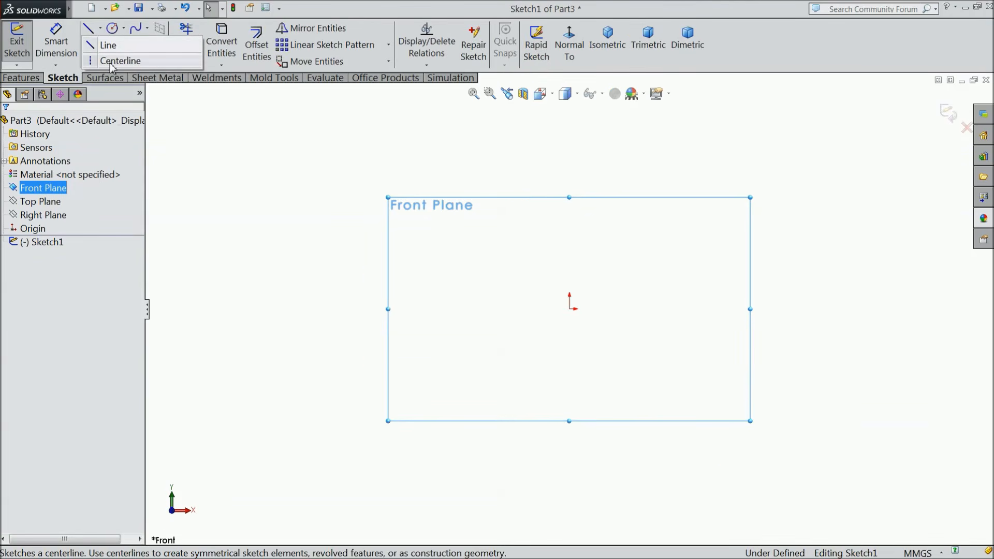
click(113, 58)
click(569, 171)
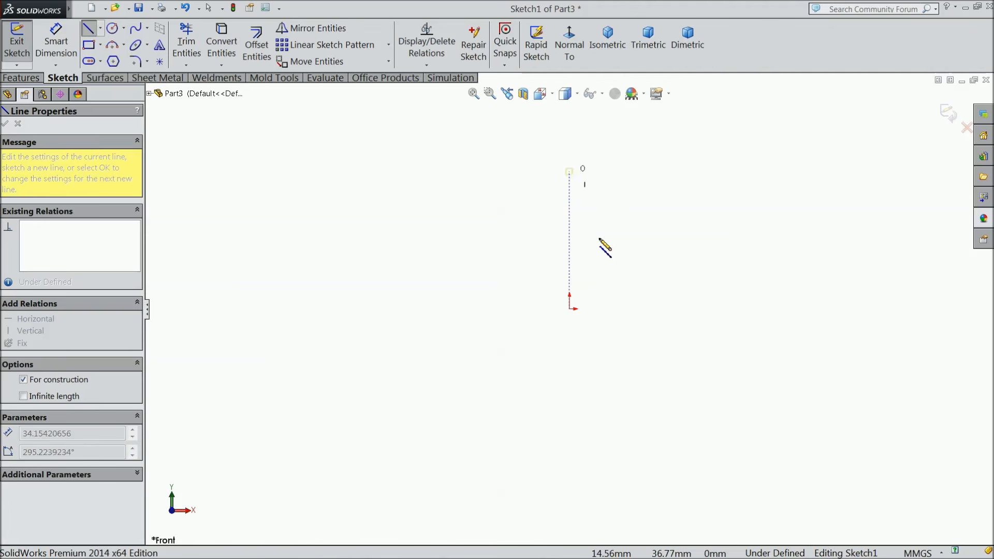
click(569, 308)
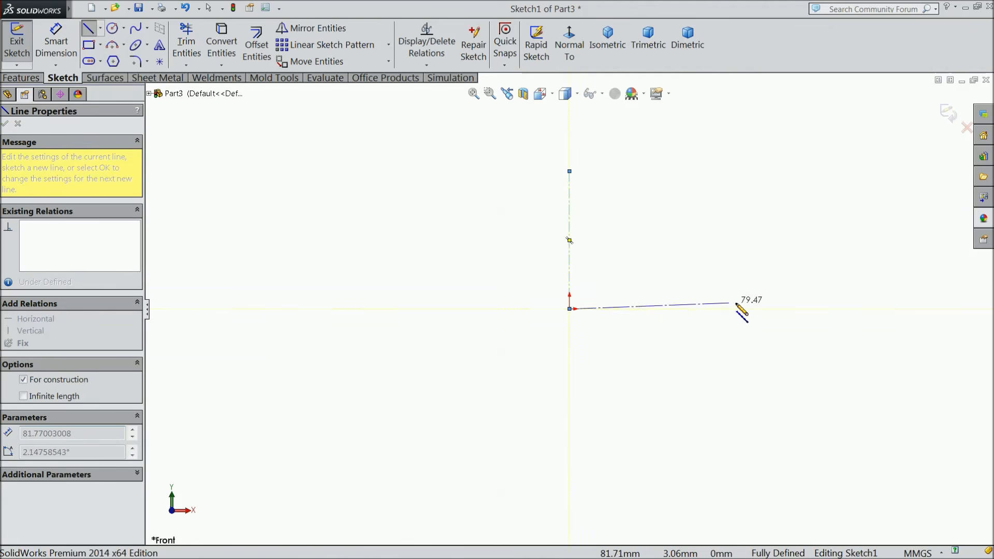
click(746, 309)
right_click(762, 250)
click(809, 102)
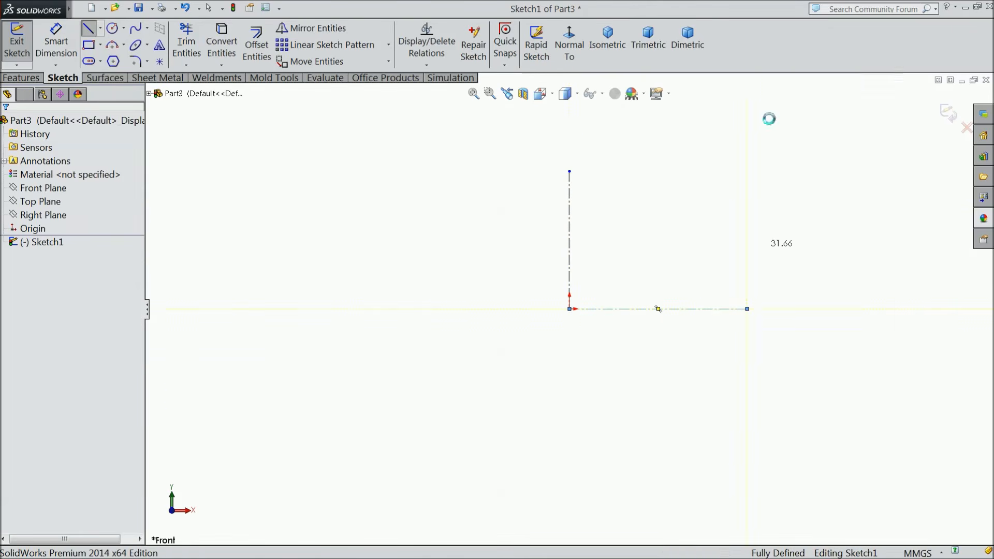
Dimension the vertical and horizontal centerlines to 45 mm each.
click(56, 41)
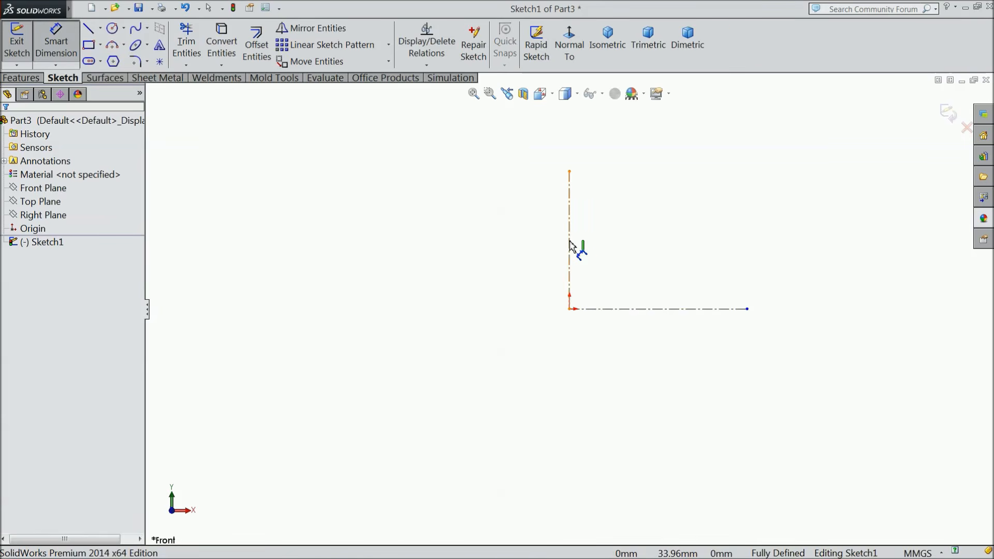
click(570, 246)
click(442, 246)
text(45)
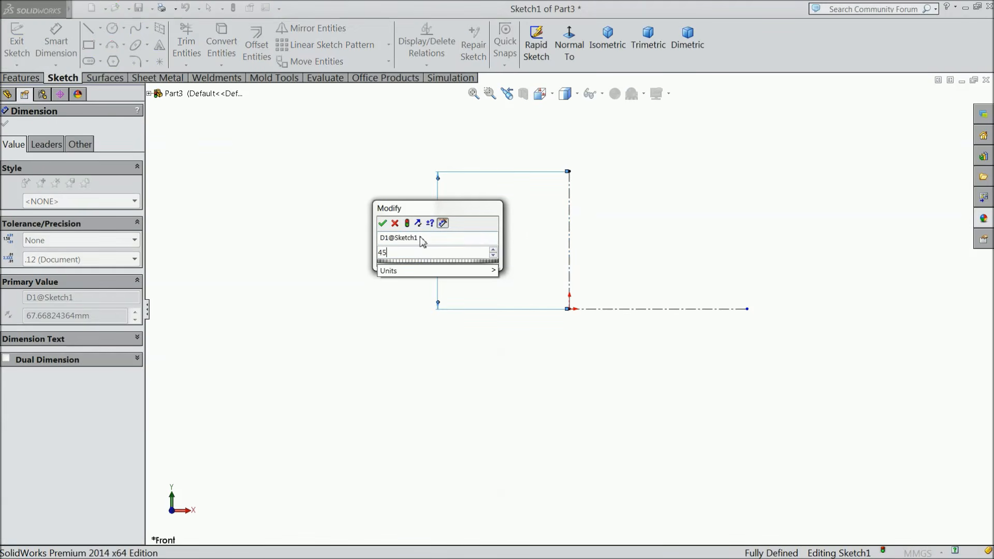
click(382, 223)
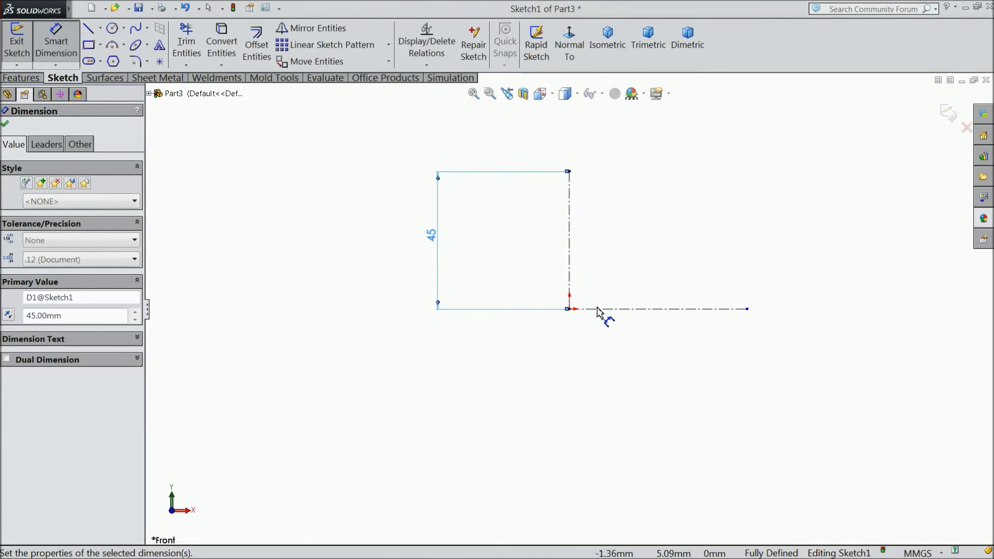
click(631, 313)
click(641, 352)
text(45)
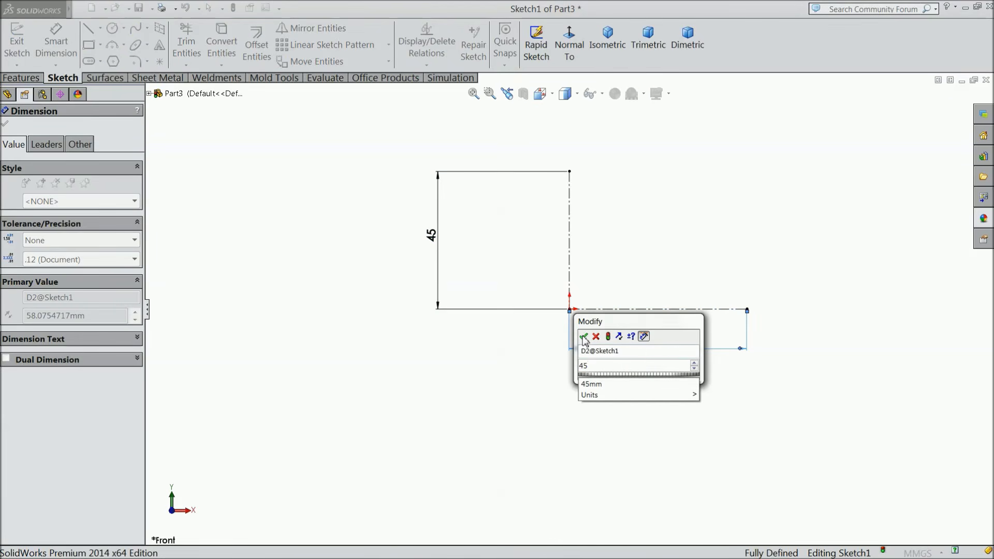
click(583, 337)
Sketch two concentric circles, about 6.9 mm and 16.3 mm in diameter, at the upper end of the vertical centerline.
scroll(709, 237, down, 3)
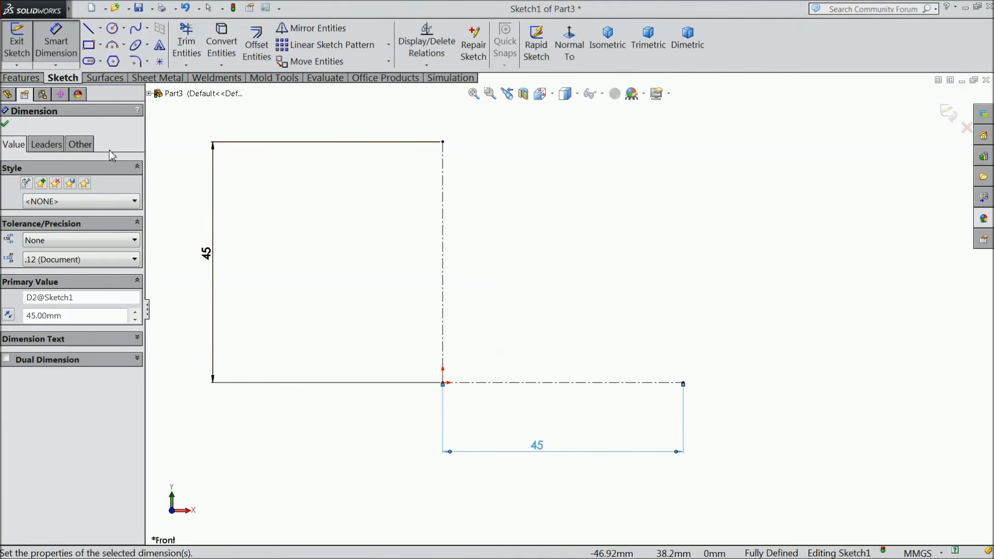
click(112, 28)
click(442, 141)
click(458, 155)
click(442, 141)
click(464, 179)
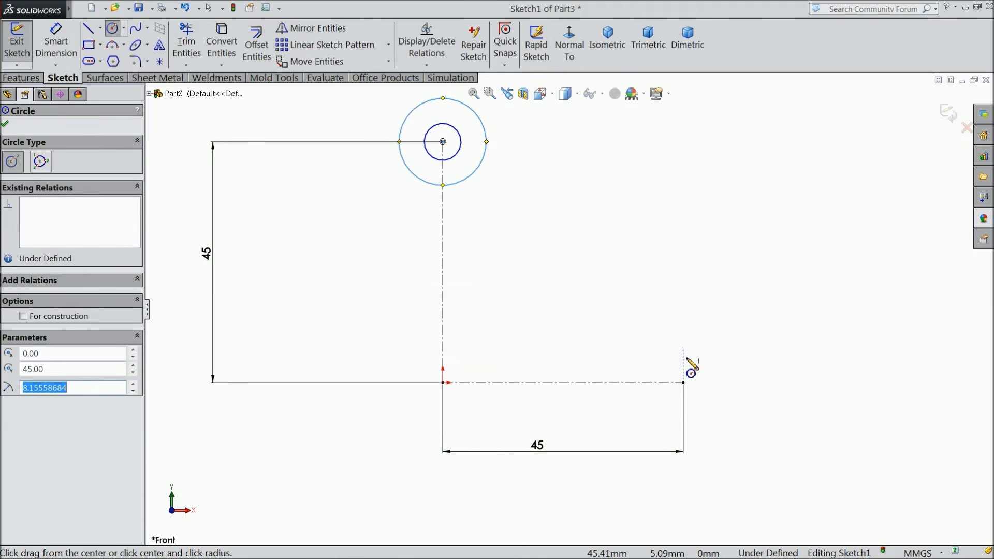
Sketch two concentric circles, about 8.3 mm and 15.3 mm in diameter, at the right end of the horizontal centerline.
click(683, 383)
click(700, 395)
click(683, 383)
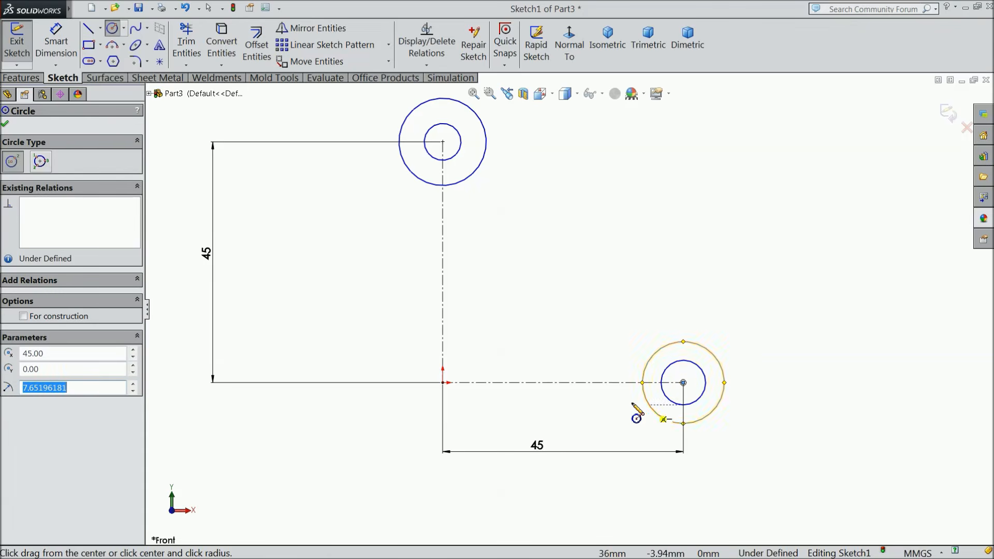
Sketch two concentric circles at the origin, the inner one about 6.8 mm in diameter and the outer one larger.
click(442, 382)
click(448, 399)
click(443, 382)
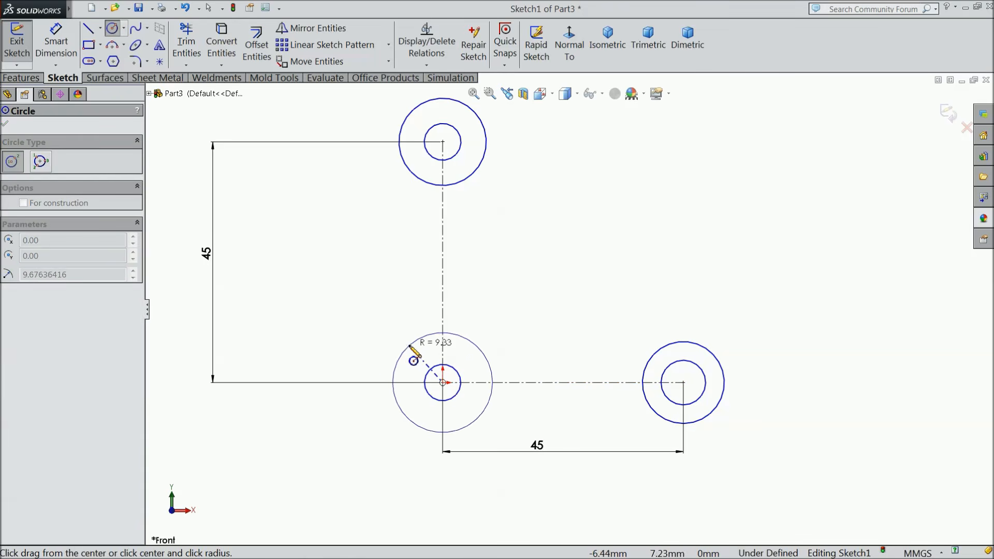
click(411, 333)
Dimension the two circles at the upper end of the vertical centerline to 8 mm and 24 mm diameter.
click(55, 44)
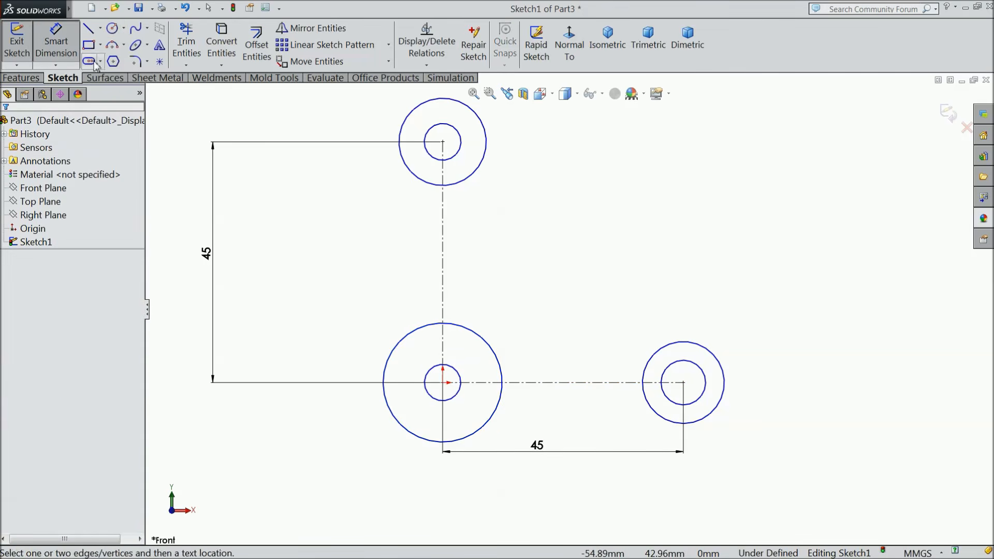
click(460, 135)
click(539, 149)
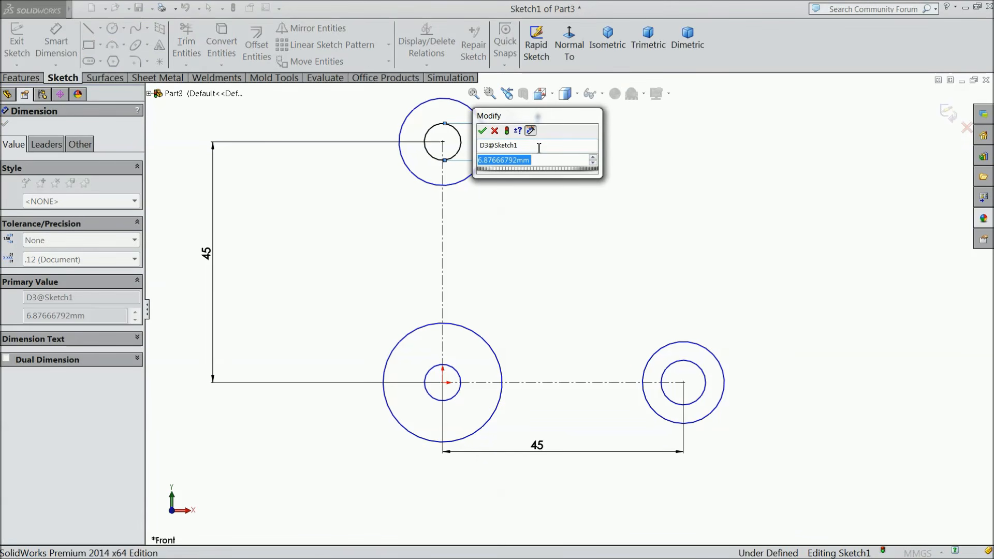
text(8)
click(484, 132)
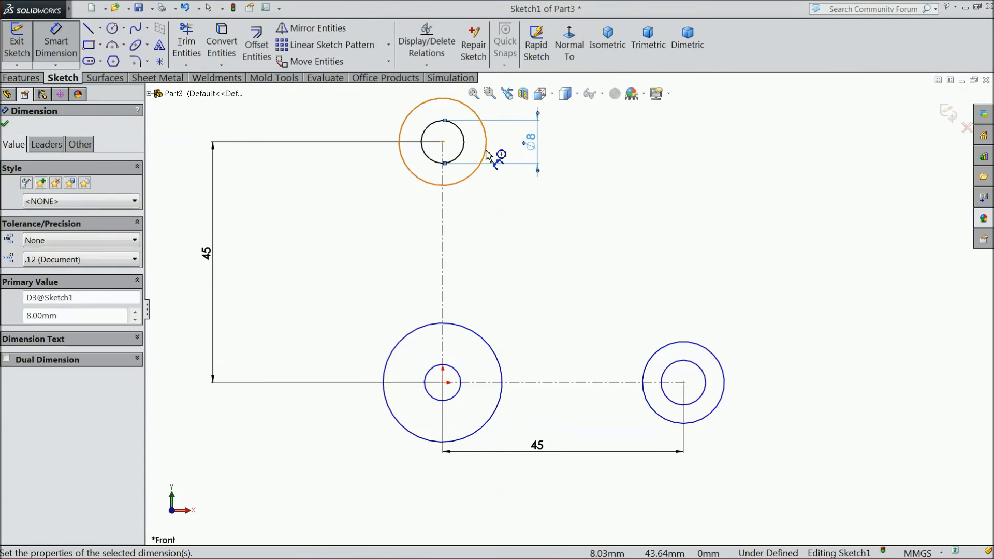
click(486, 150)
click(569, 147)
text(24)
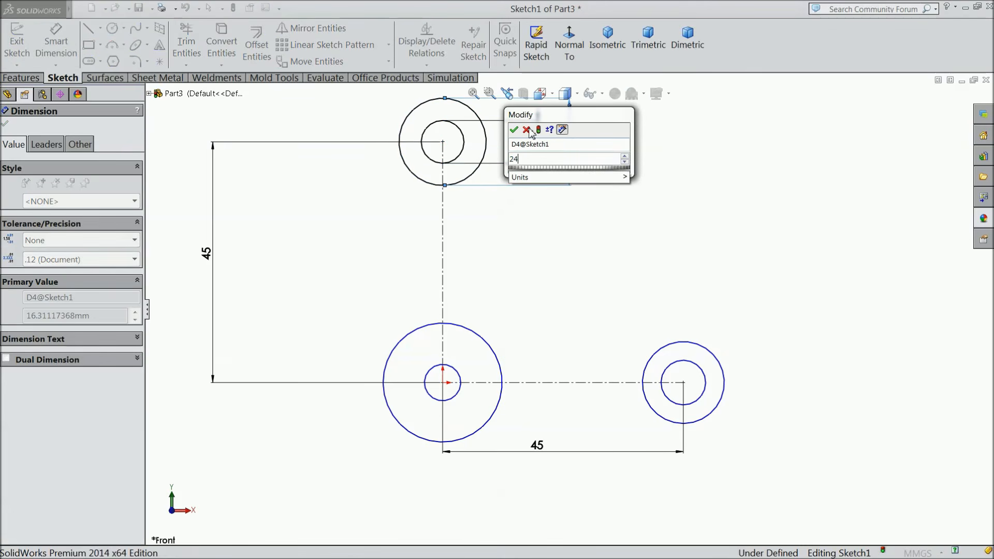
click(513, 130)
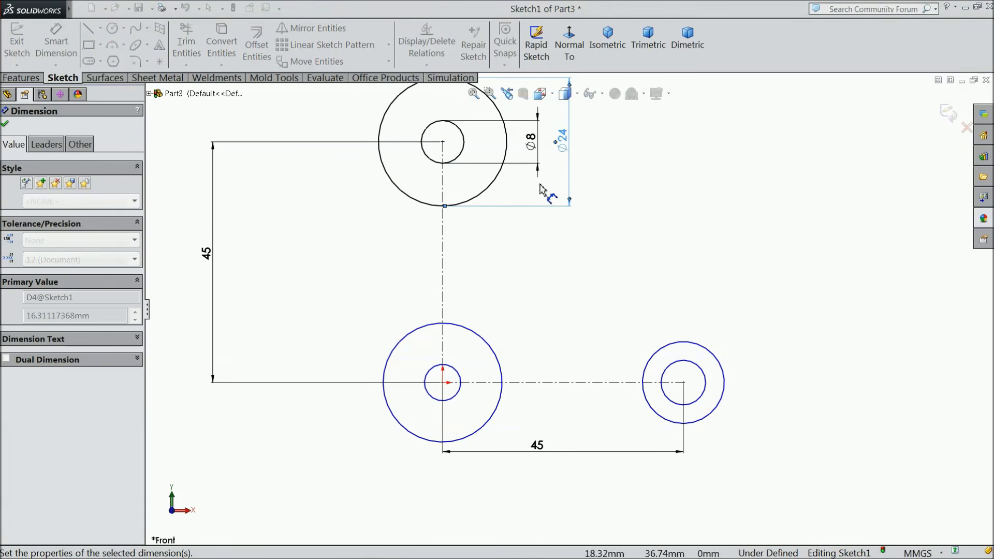
Dimension the two circles at the right end of the horizontal centerline to 6 mm and 16 mm diameter.
click(707, 394)
click(779, 393)
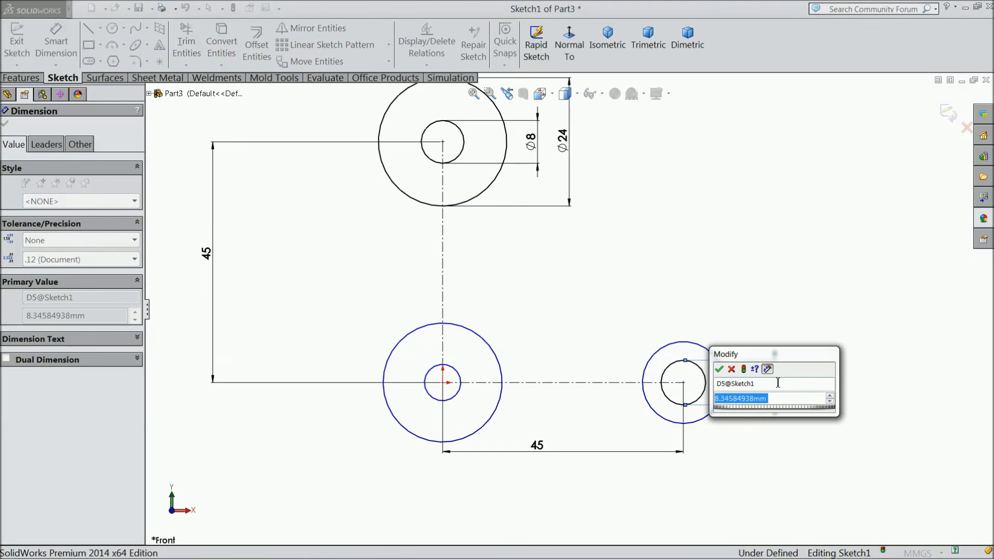
text(6)
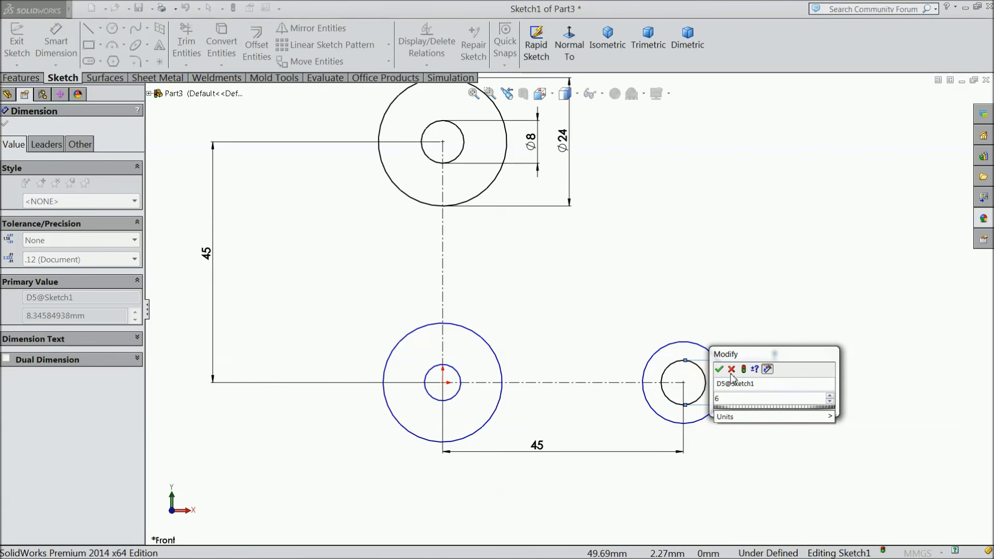
click(718, 368)
click(723, 383)
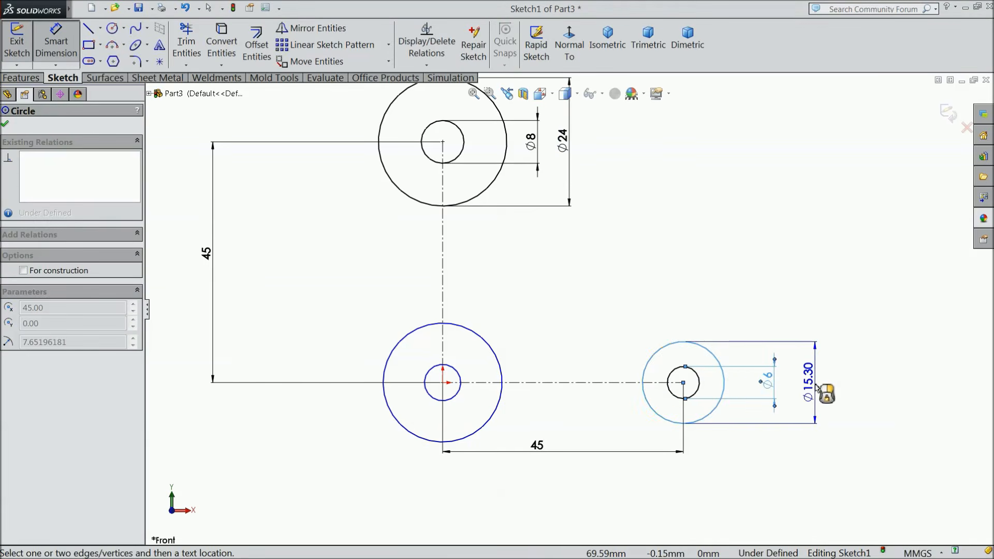
click(817, 387)
text(16)
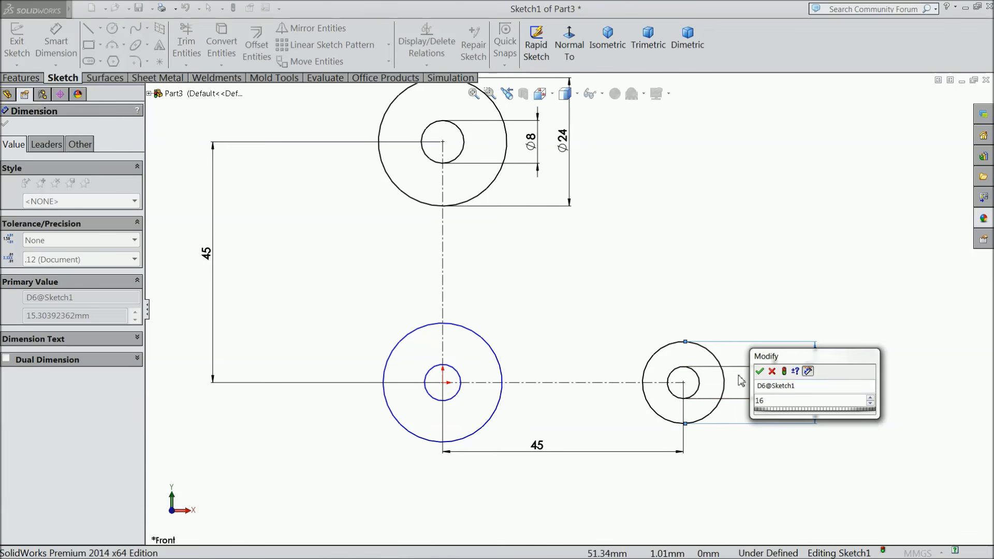
key(Return)
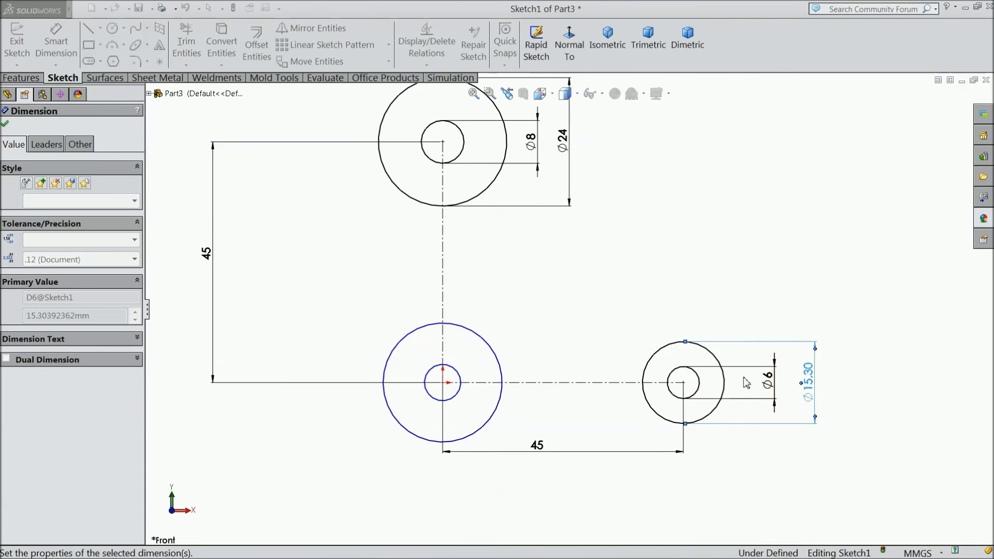
Dimension the inner circle at the origin to 8 mm diameter.
click(430, 400)
click(342, 443)
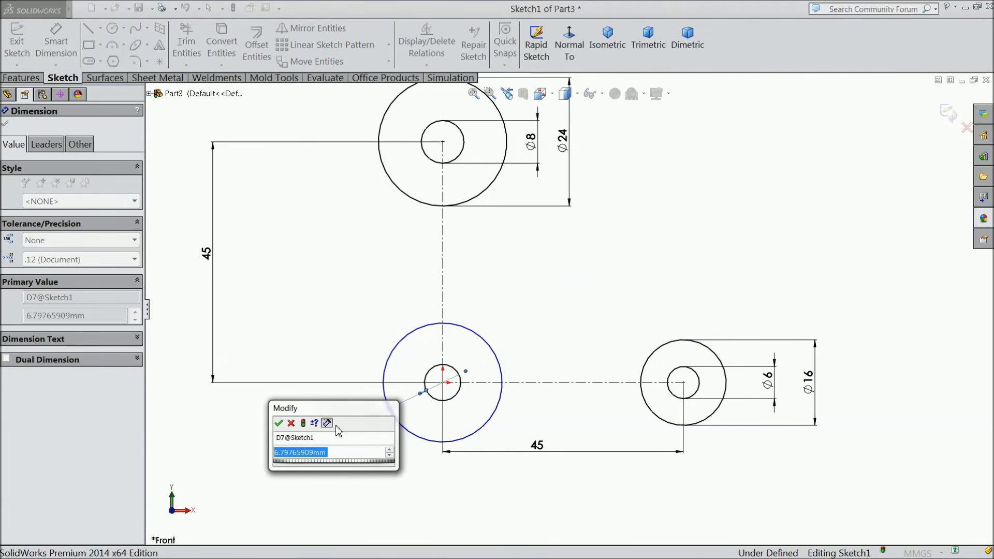
text(8)
click(279, 422)
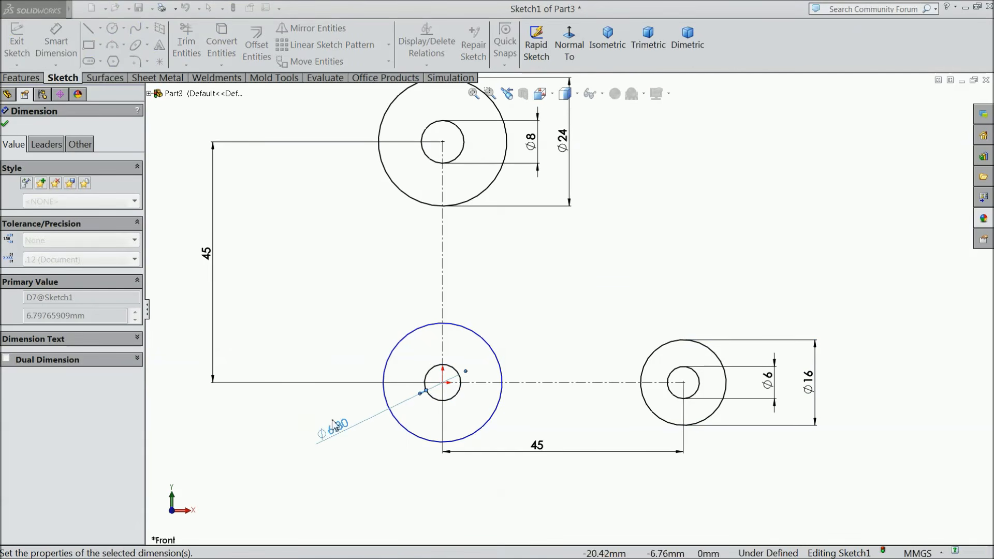
Dimension the outer circle at the origin to 16 mm diameter.
click(404, 431)
click(377, 437)
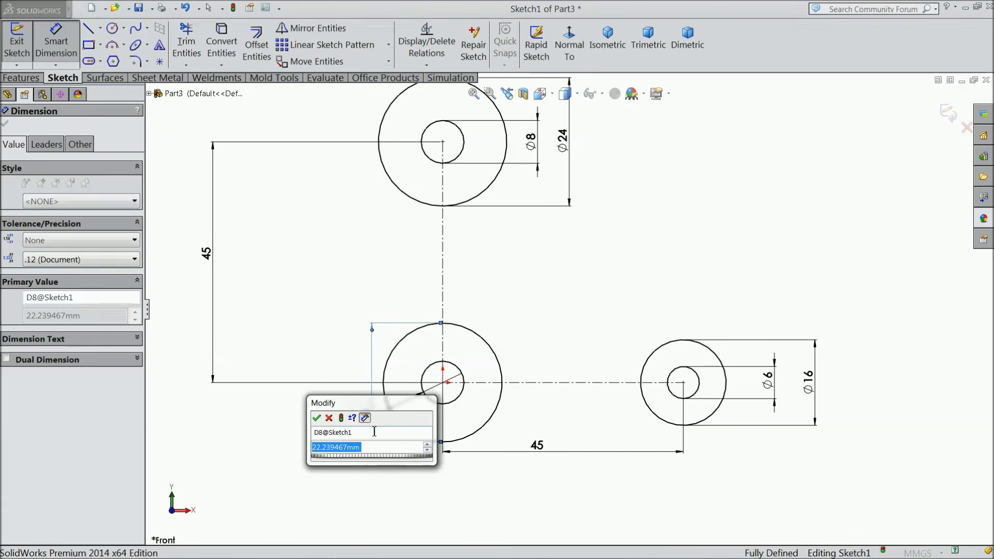
text(16)
click(316, 418)
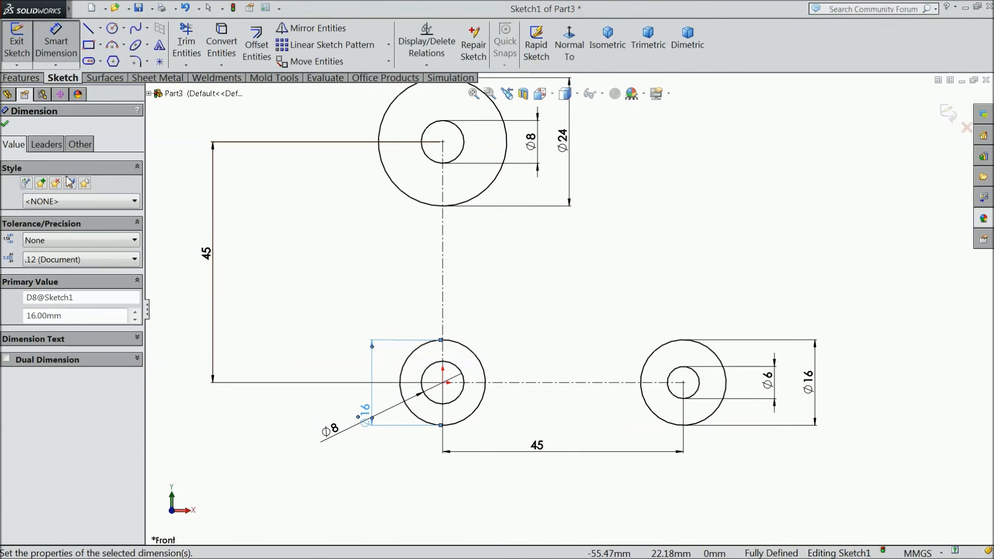
click(5, 125)
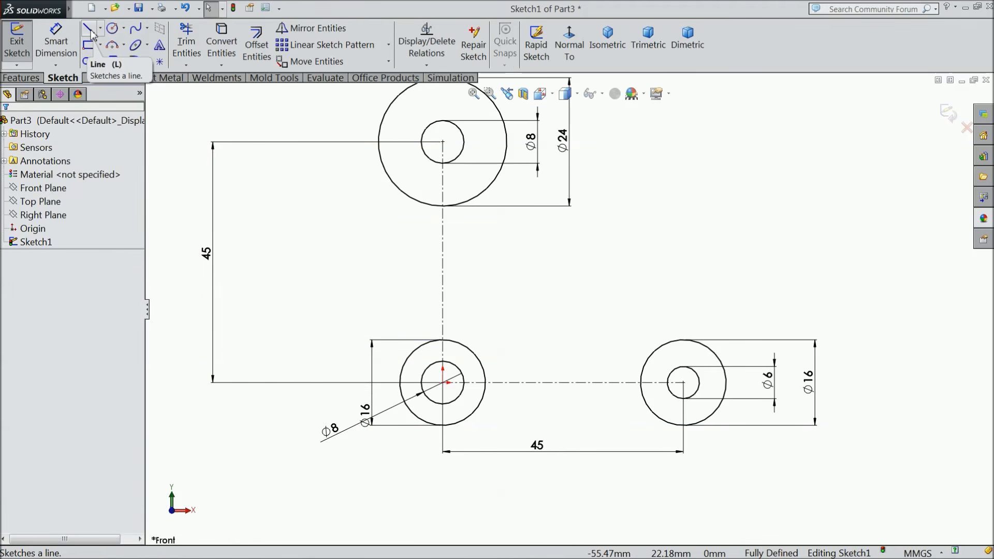
Sketch a line about 35 mm long from the top of the right 16 mm circle toward the vertical centerline, then about 32 mm up to the 24 mm circle.
click(89, 30)
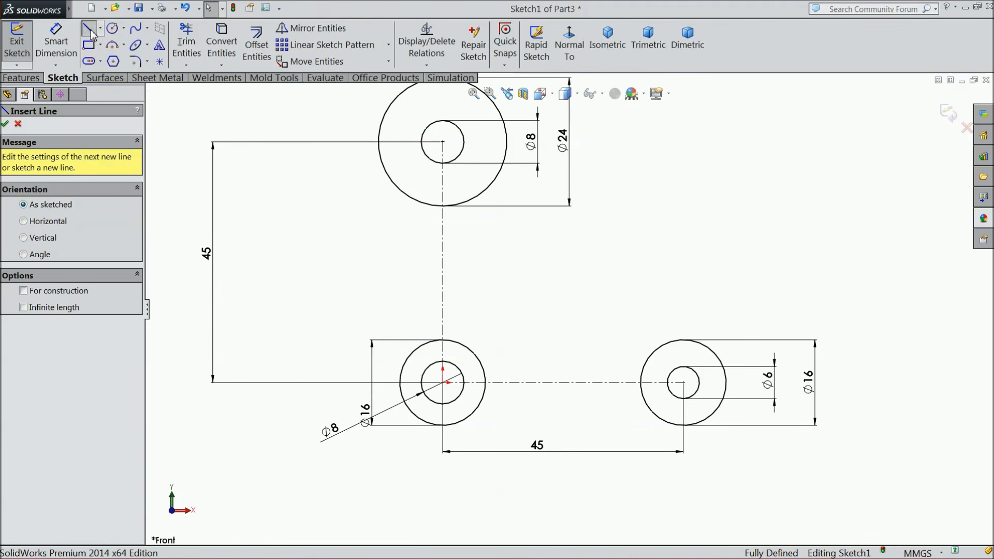
click(683, 340)
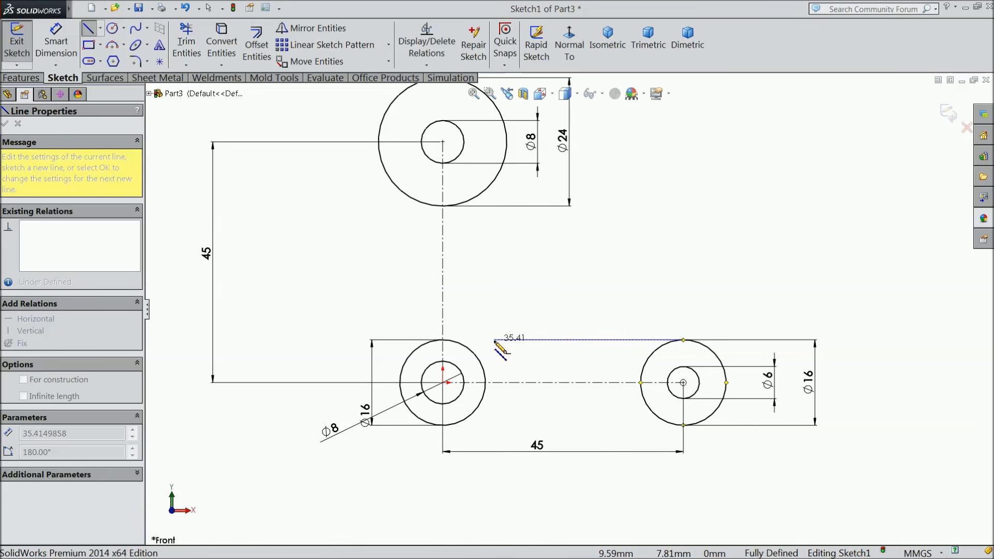
click(494, 340)
click(501, 170)
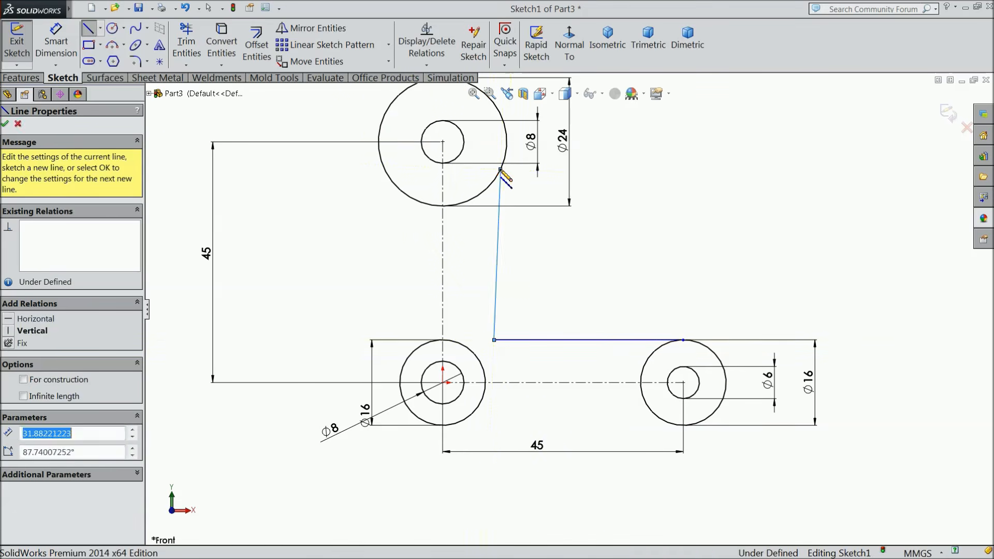
right_click(497, 254)
click(571, 94)
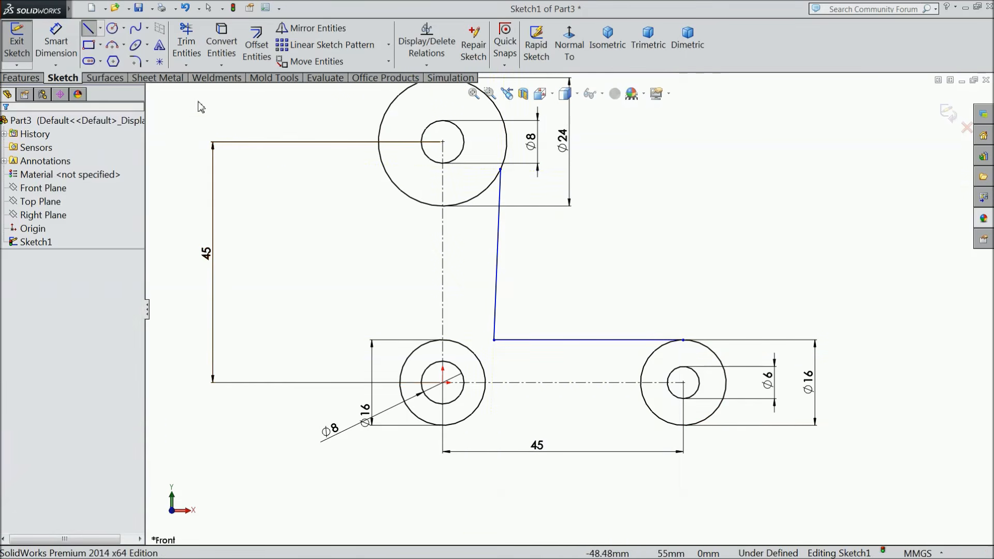
Sketch a line joining the left sides of the 24 mm circle and the outer circle at the origin.
click(89, 29)
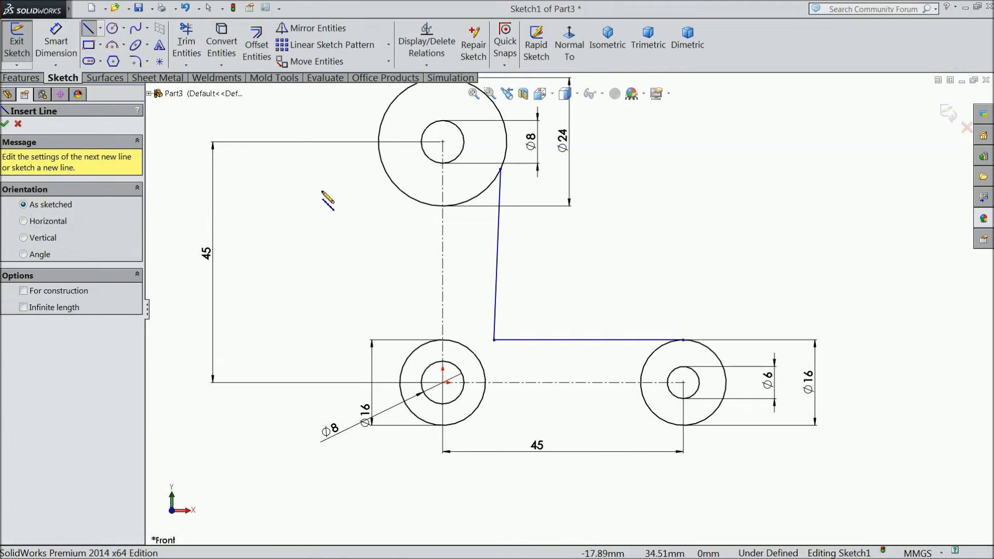
click(379, 157)
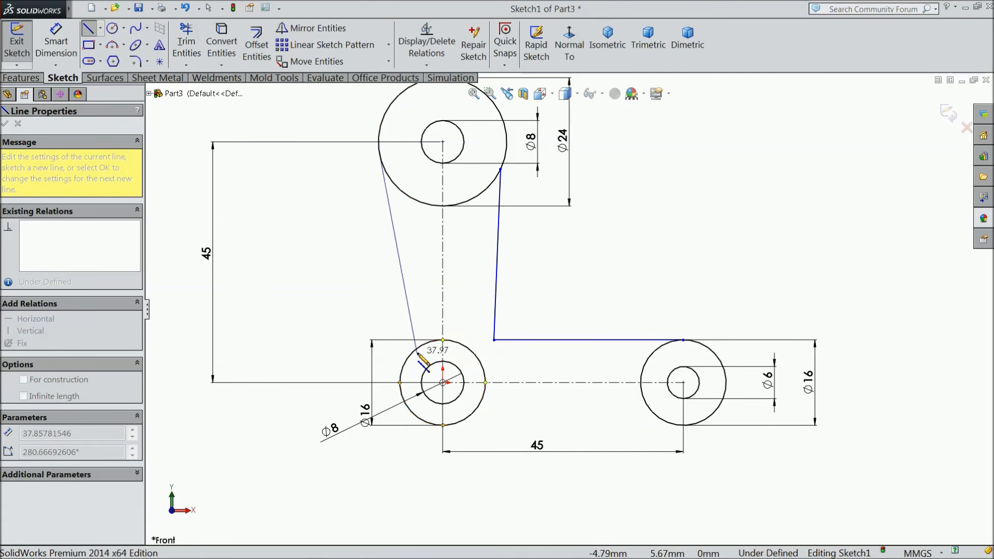
click(412, 357)
right_click(299, 261)
click(322, 94)
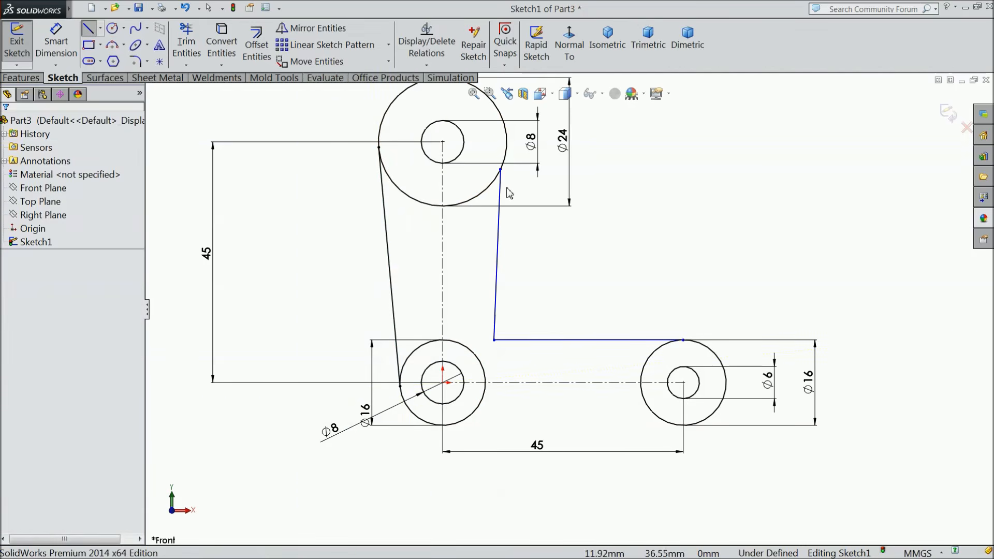
Make the inner upright line tangent to the 24 mm circle and the upper horizontal line tangent to the right 16 mm circle.
scroll(523, 199, down, 5)
mouse_move(540, 186)
mouse_down()
mouse_move(470, 217)
mouse_move(498, 228)
mouse_up()
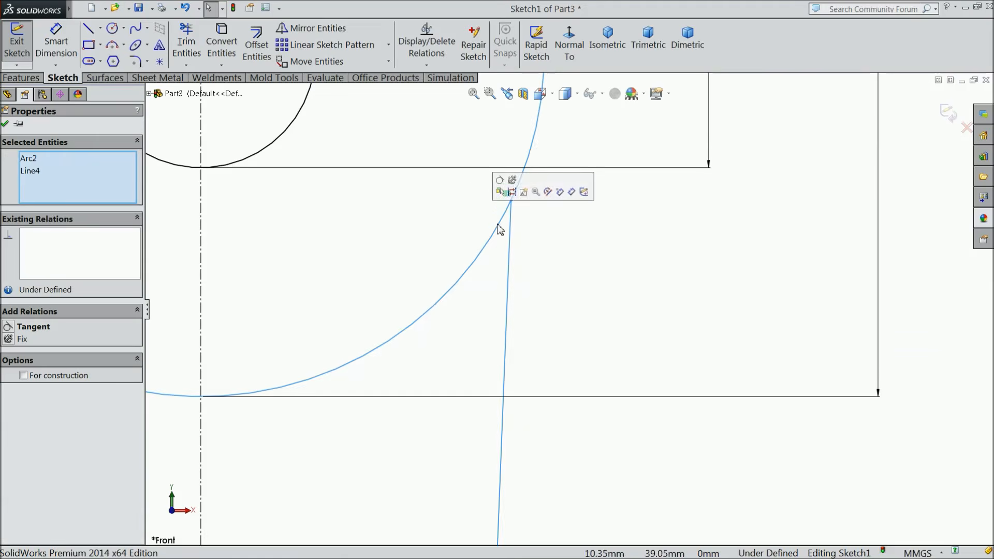
click(499, 179)
scroll(515, 235, up, 8)
scroll(525, 269, up, 2)
scroll(588, 409, down, 6)
drag(794, 296, 766, 322)
scroll(569, 309, up, 3)
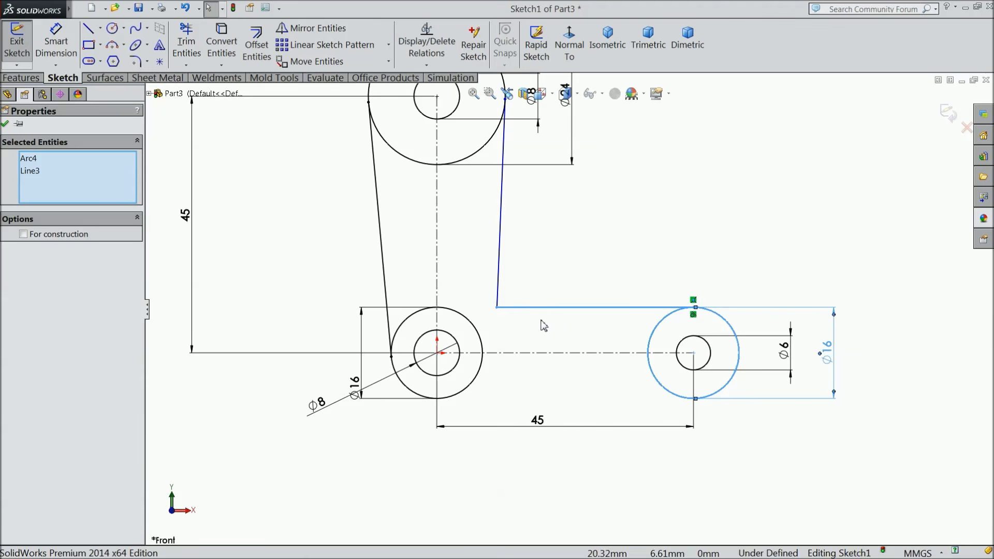
Check the relations of the left side line with the outer circle at the origin and the 24 mm circle.
scroll(425, 363, down, 10)
drag(483, 362, 446, 412)
scroll(486, 379, up, 10)
scroll(516, 291, down, 8)
drag(451, 281, 423, 316)
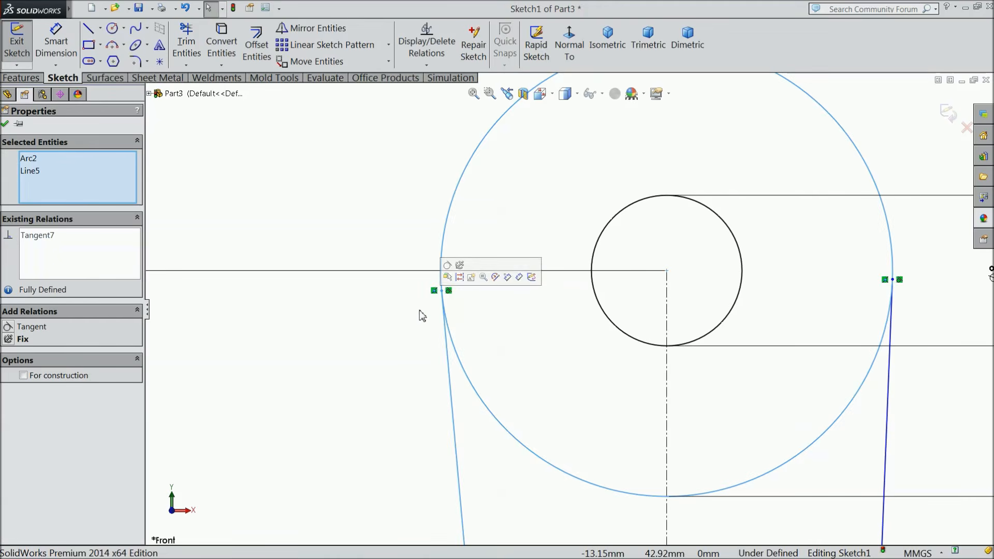
click(363, 206)
scroll(364, 206, up, 5)
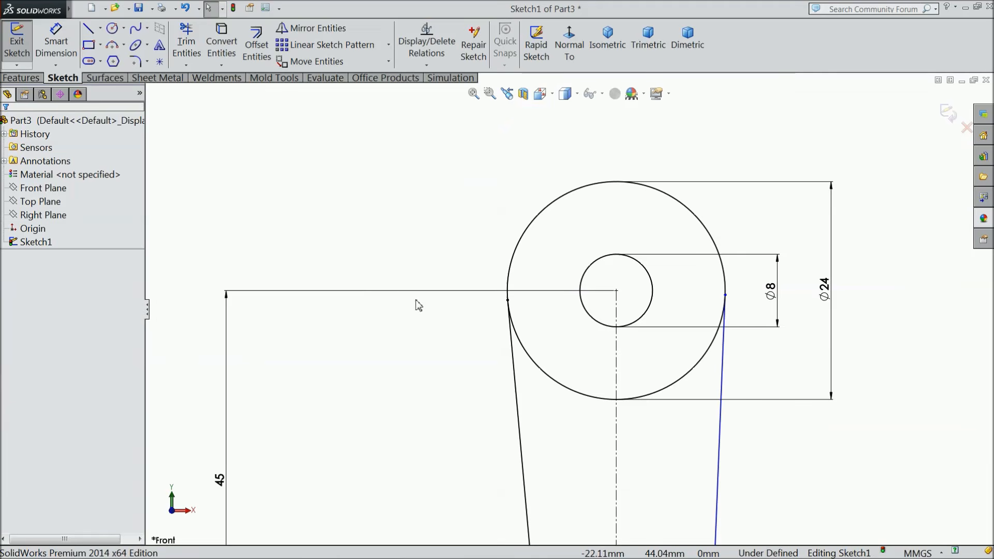
Trim away the lower part of the 24 mm circle between the two side lines.
click(186, 45)
drag(694, 377, 656, 384)
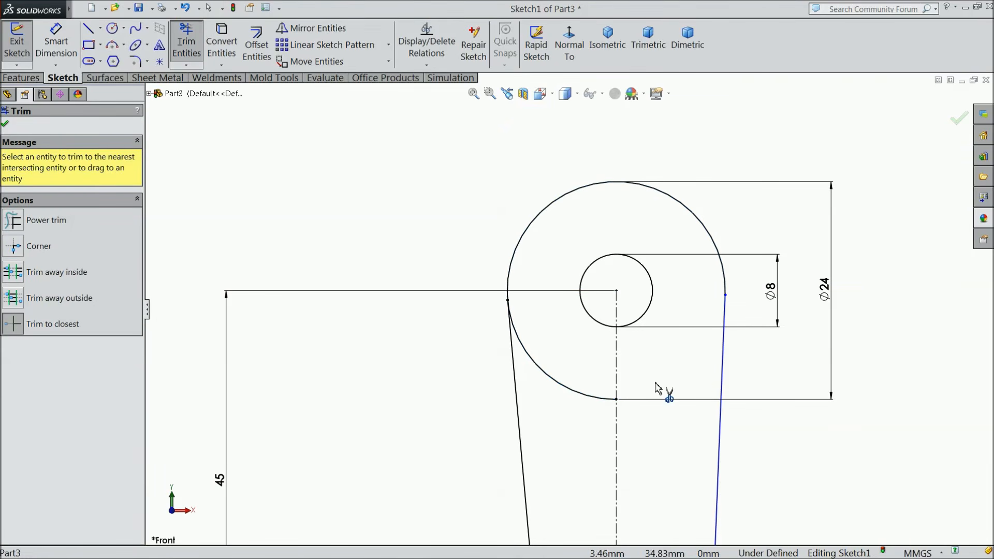
click(592, 404)
Trim away the upper arcs of the 16 mm circle at the origin, on both sides of the vertical centerline.
scroll(599, 405, up, 6)
scroll(600, 401, down, 4)
scroll(574, 344, down, 4)
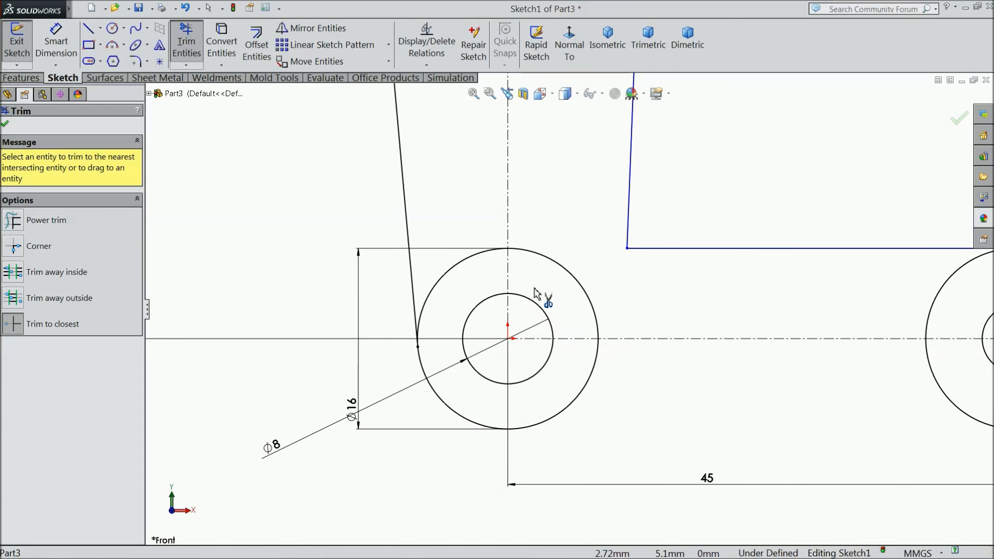
click(564, 273)
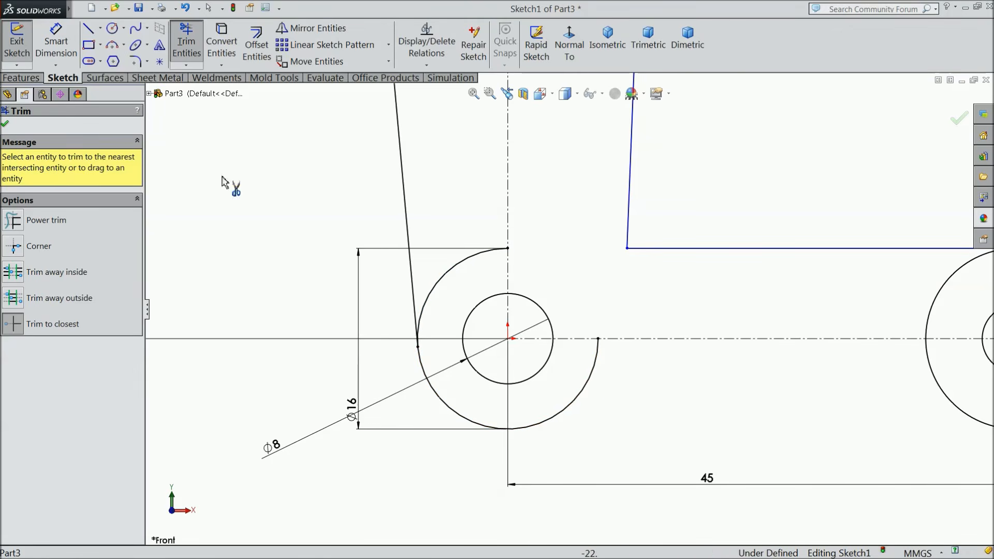
click(448, 275)
click(8, 125)
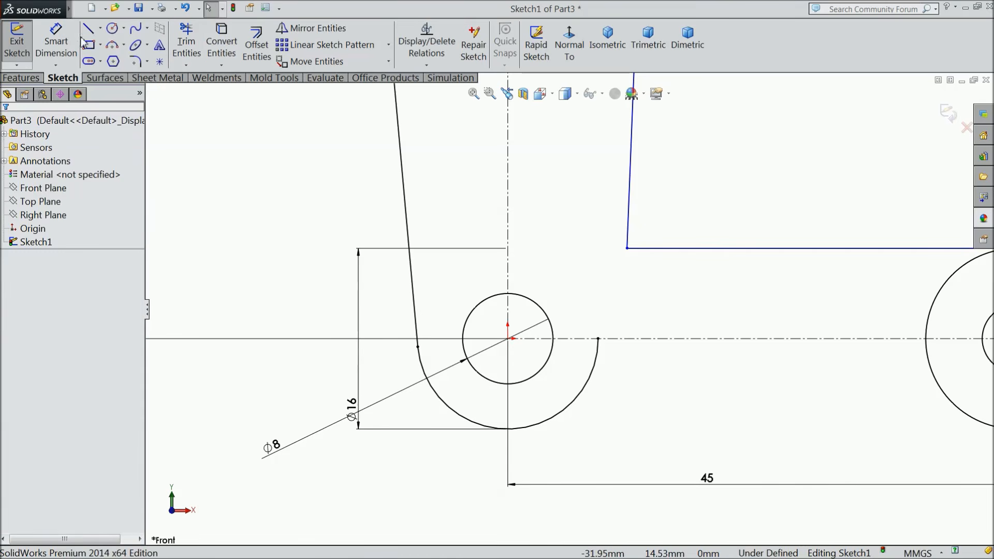
Sketch a horizontal line joining the lowest points of the two 16 mm circles.
click(89, 32)
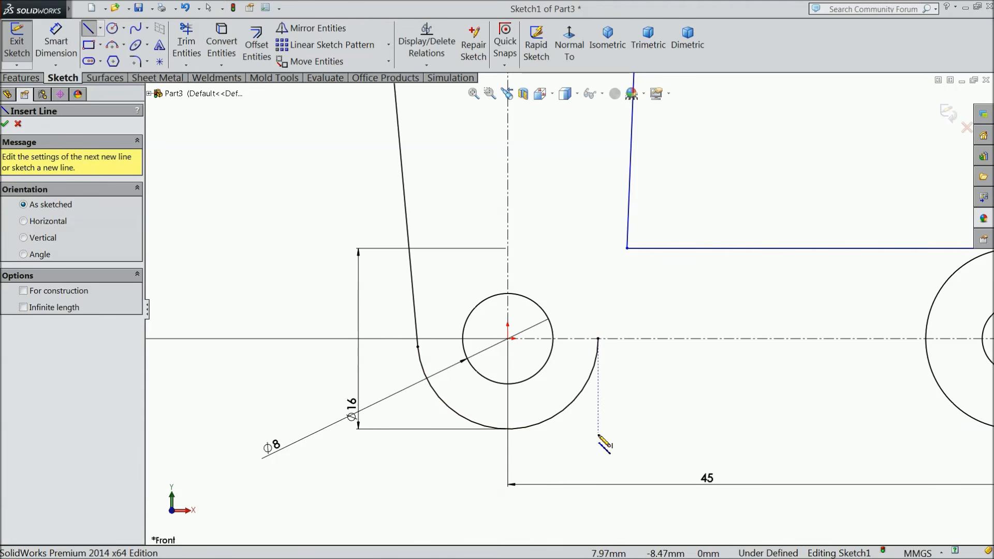
click(507, 428)
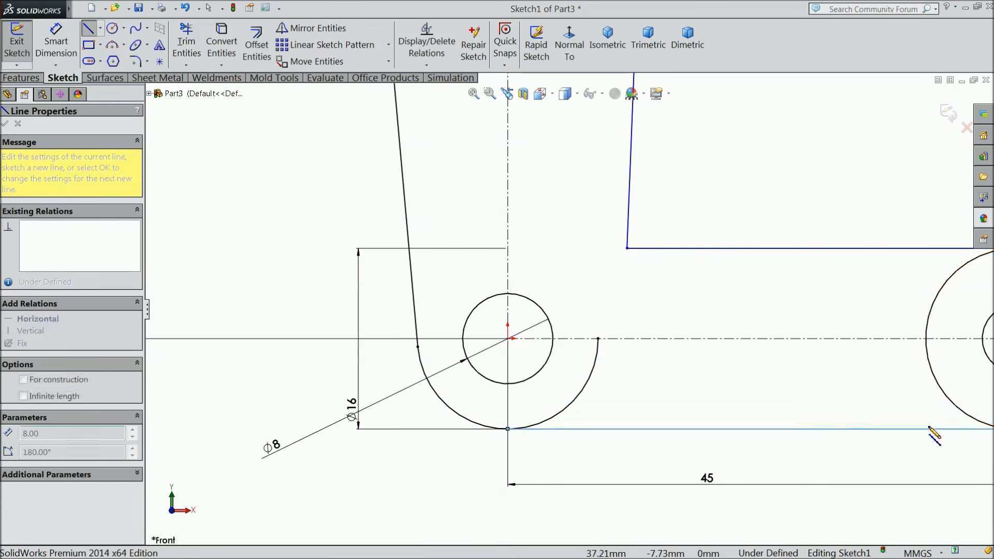
scroll(797, 445, up, 4)
right_click(778, 422)
click(811, 102)
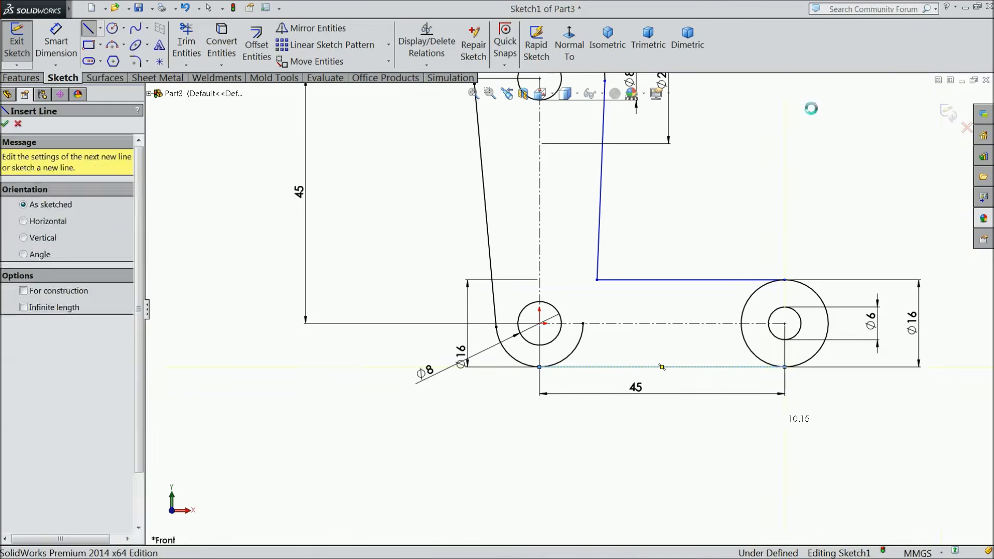
Trim the remaining right arc of the 16 mm circle at the origin and the inner half of the right 16 mm circle.
scroll(721, 211, down, 3)
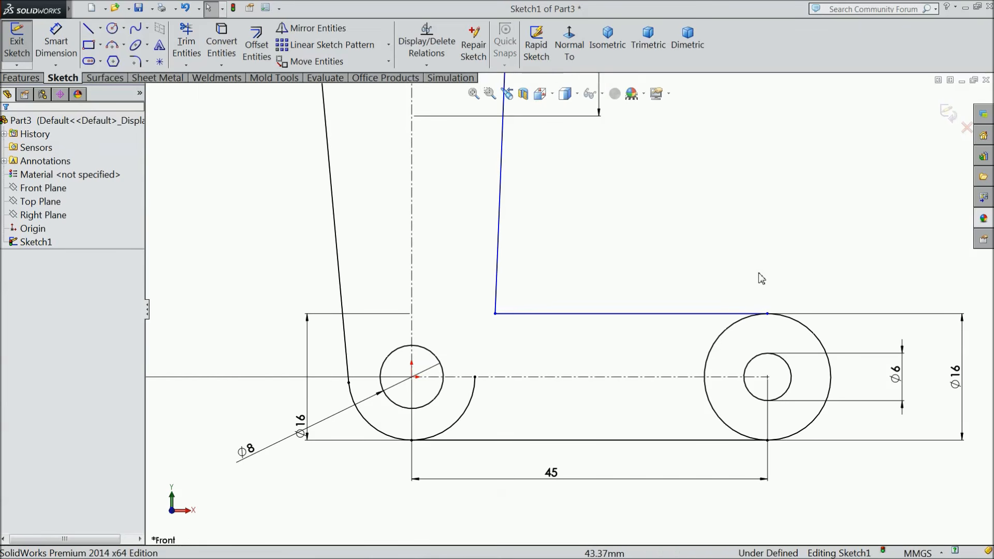
click(186, 53)
click(467, 410)
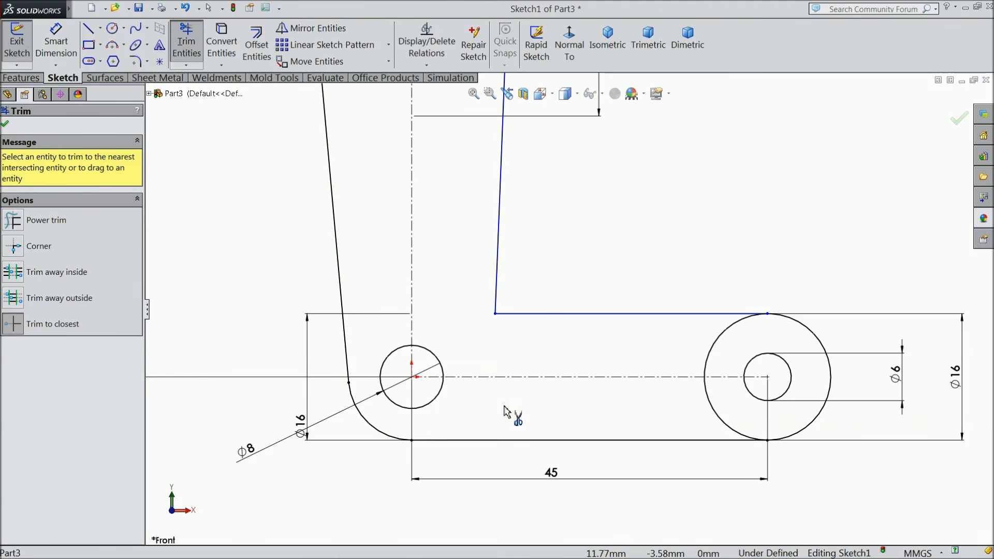
click(717, 413)
click(708, 353)
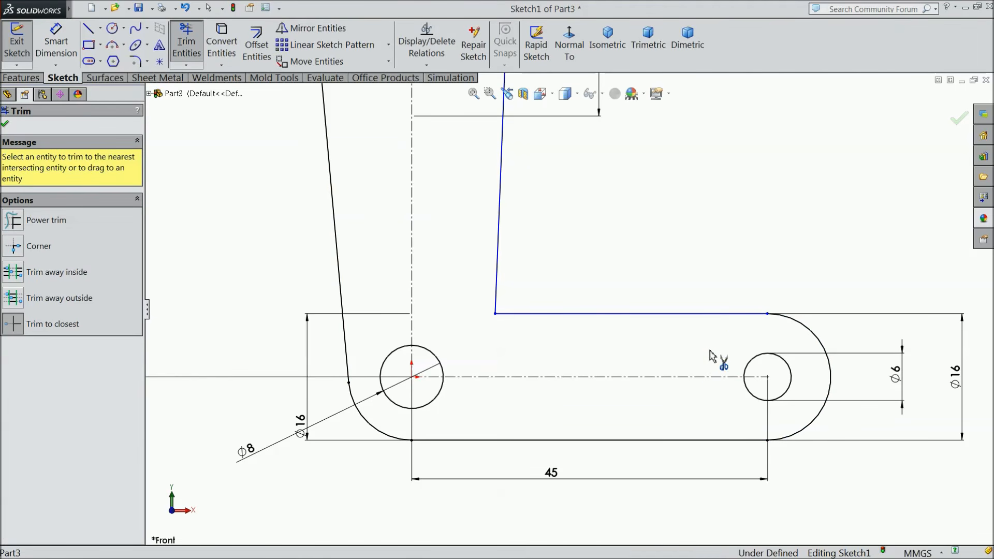
click(6, 125)
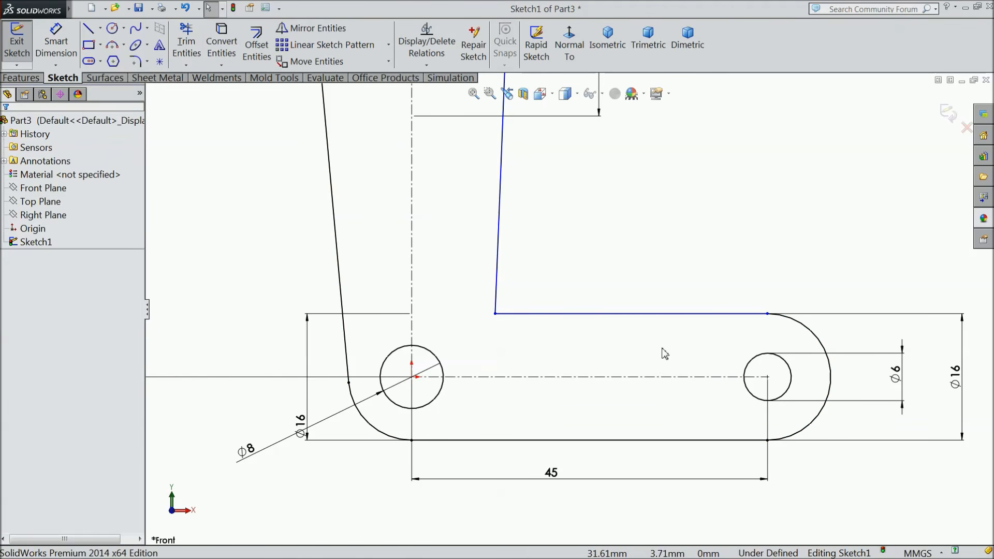
Make the profile's upper horizontal line parallel to the horizontal centerline.
click(645, 378)
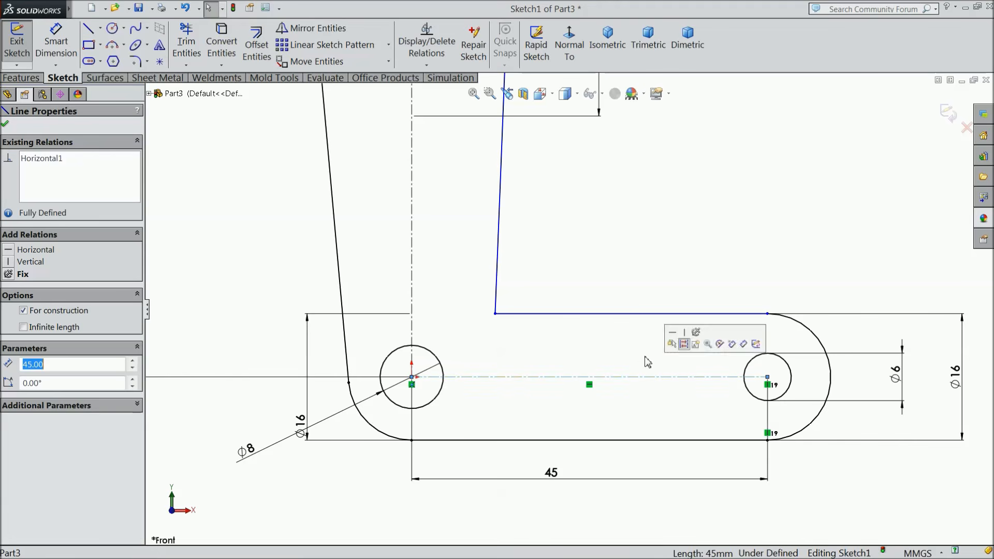
ctrl+click(651, 313)
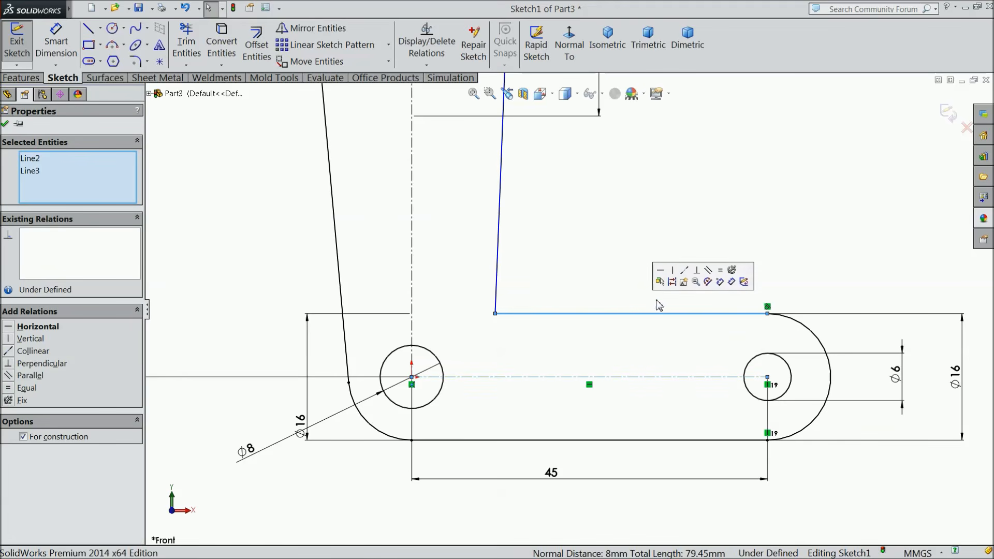
click(707, 270)
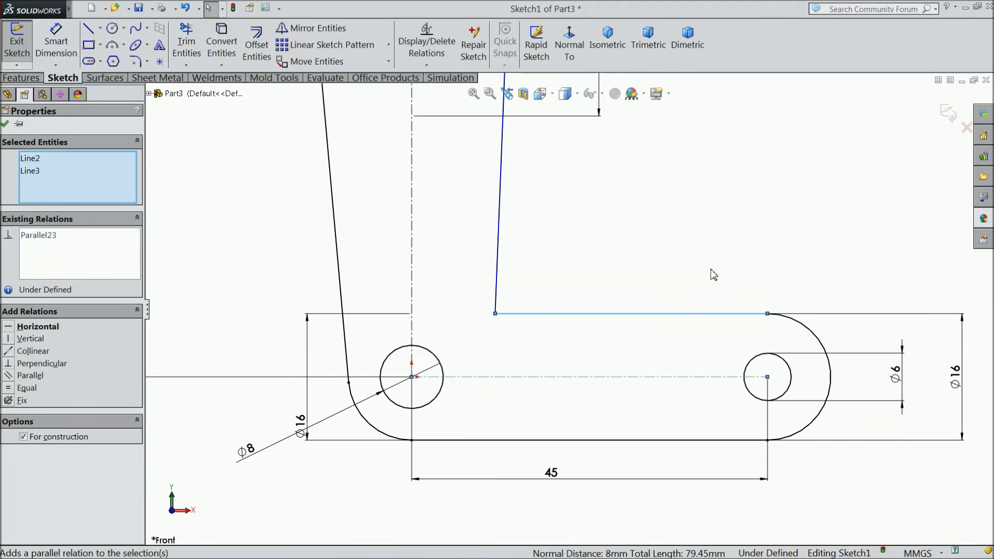
click(5, 125)
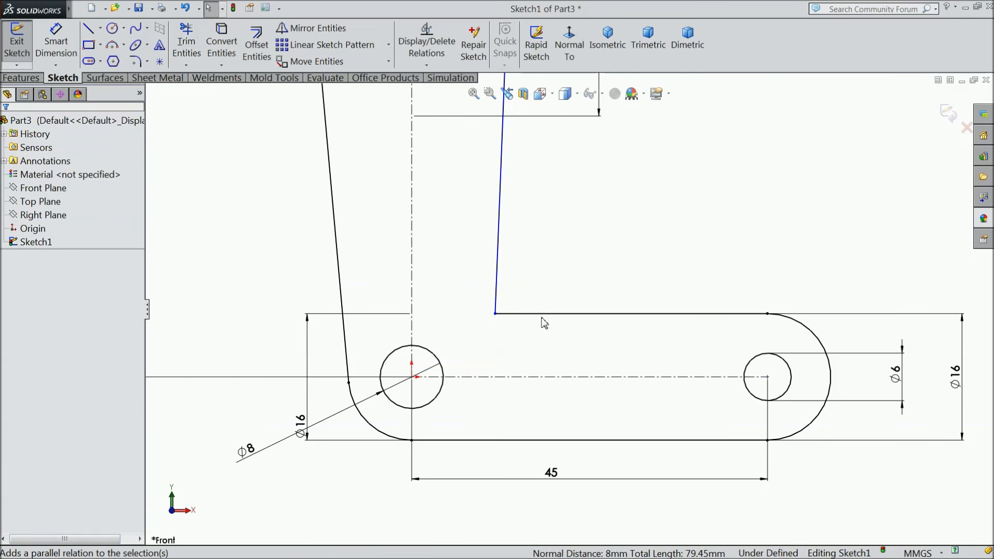
Sketch a centerline from the origin to the inner corner where the upright and upper horizontal lines meet.
scroll(538, 324, up, 3)
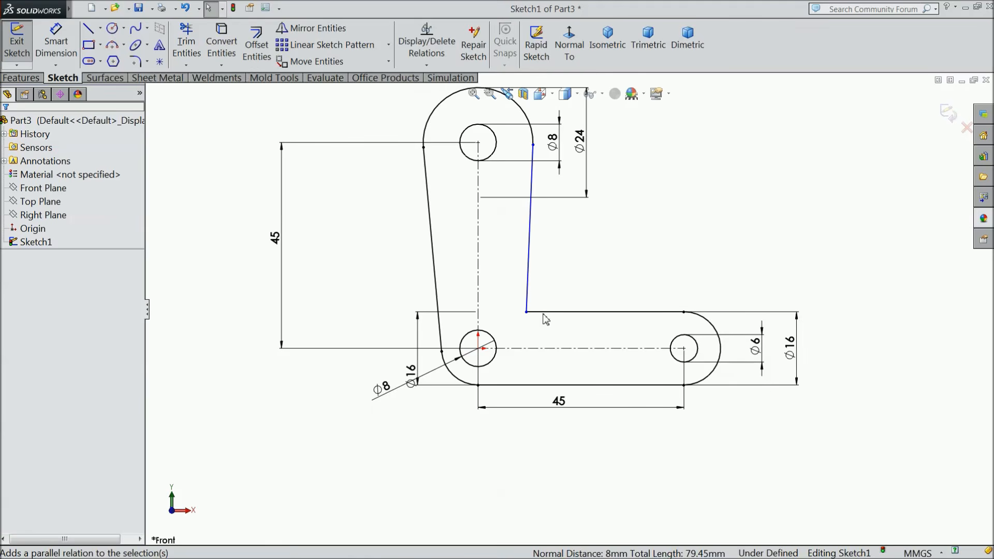
click(100, 30)
click(119, 62)
scroll(559, 298, up, 4)
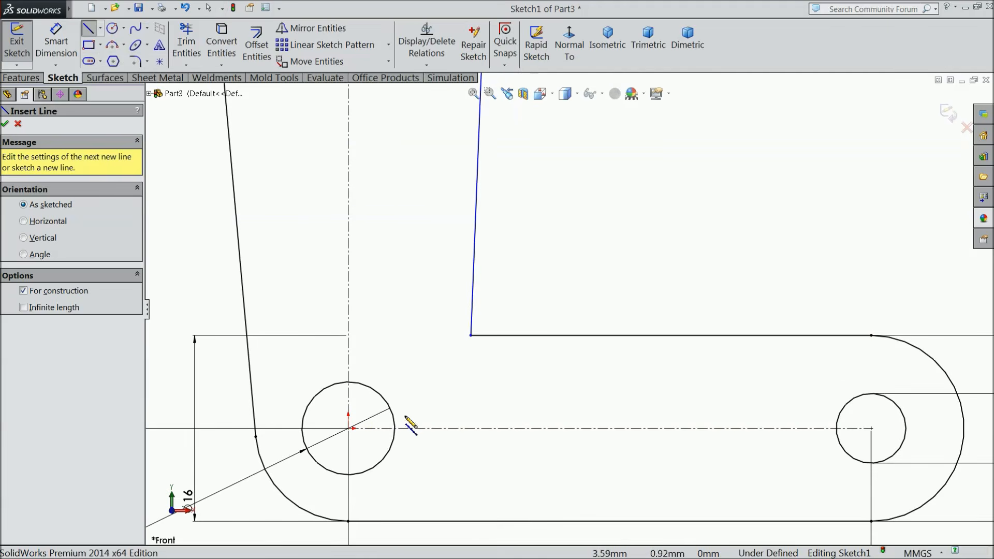
mouse_move(349, 428)
mouse_down()
mouse_move(475, 354)
mouse_move(471, 335)
mouse_up()
right_click(524, 281)
click(544, 118)
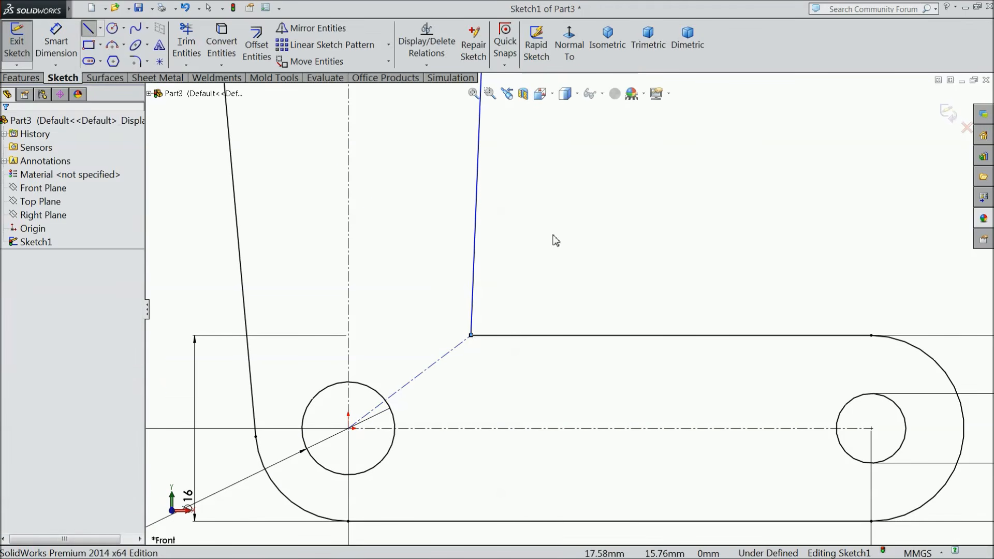
Delete the tiny stray construction line at the profile's inner corner.
scroll(492, 355, up, 5)
scroll(528, 283, up, 6)
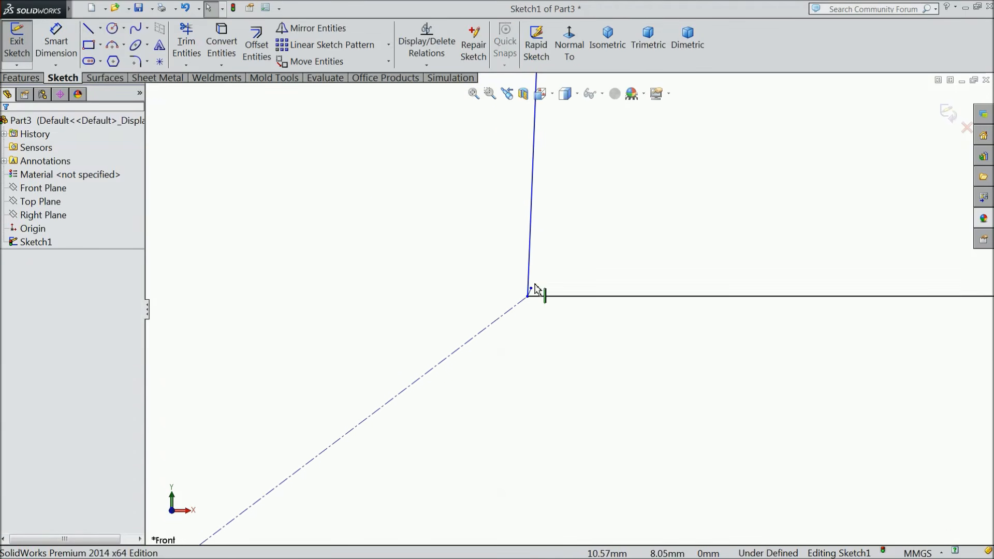
click(541, 325)
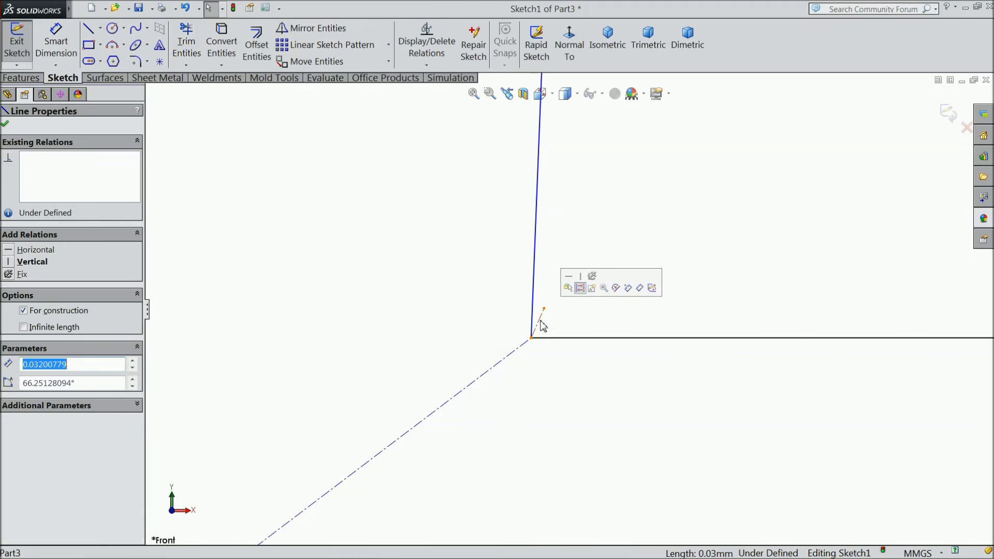
key(Delete)
scroll(526, 359, down, 4)
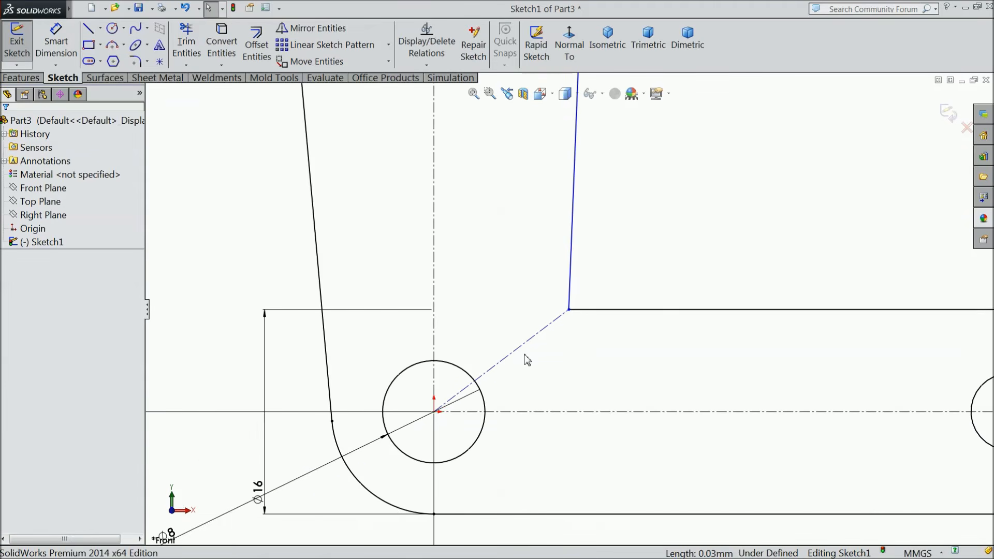
Dimension the angle between the diagonal centerline to the inner corner and the horizontal centerline as 45 degrees.
scroll(525, 359, down, 3)
scroll(806, 330, up, 3)
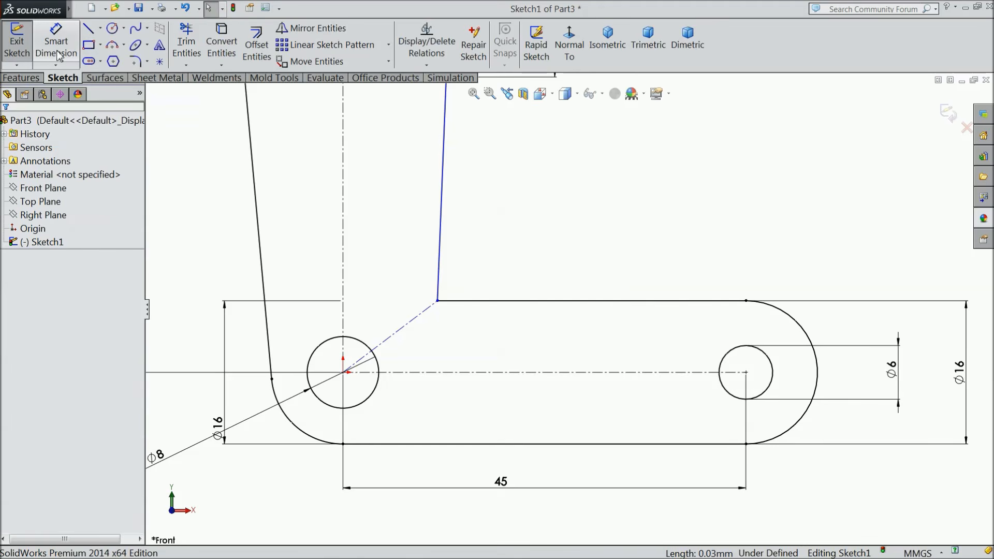
click(56, 41)
click(399, 337)
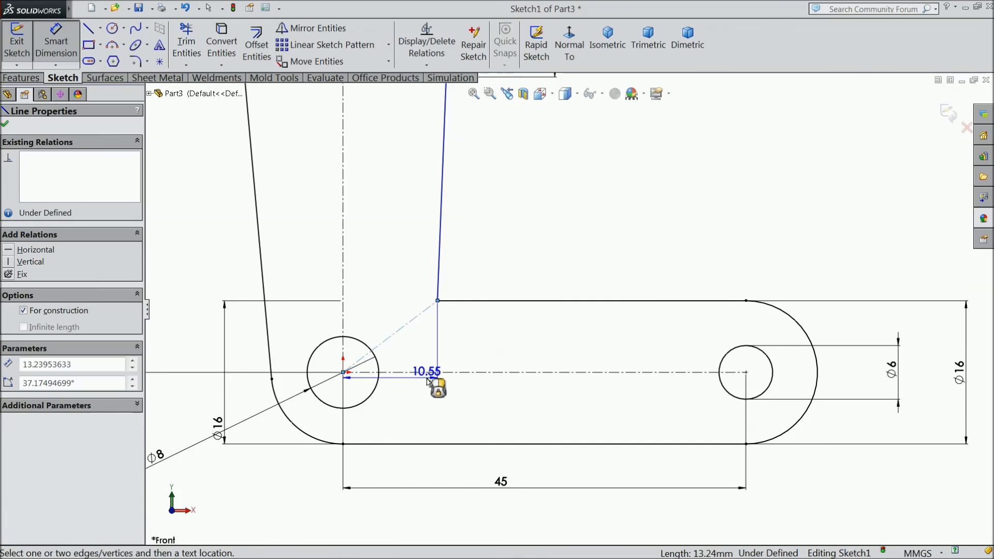
click(434, 372)
click(580, 268)
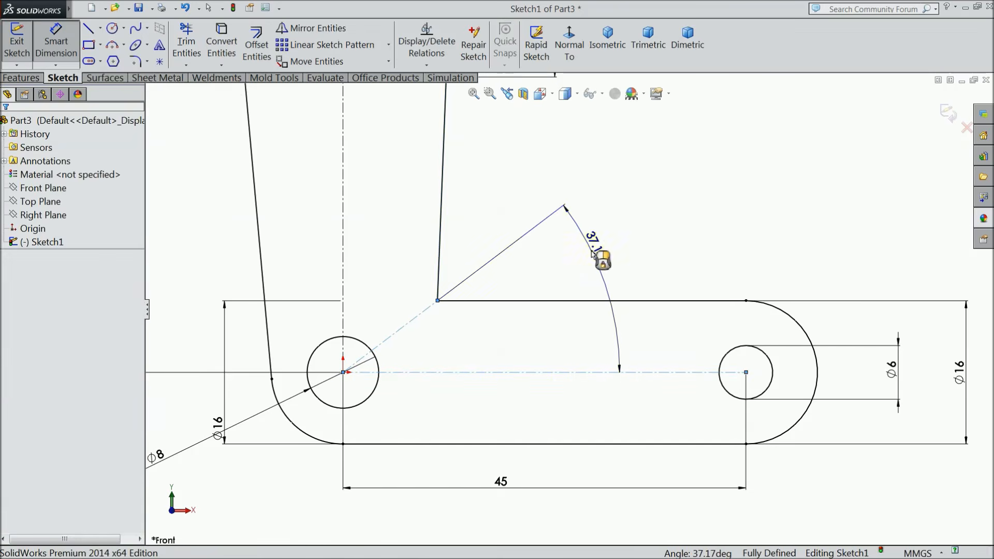
text(45)
click(536, 238)
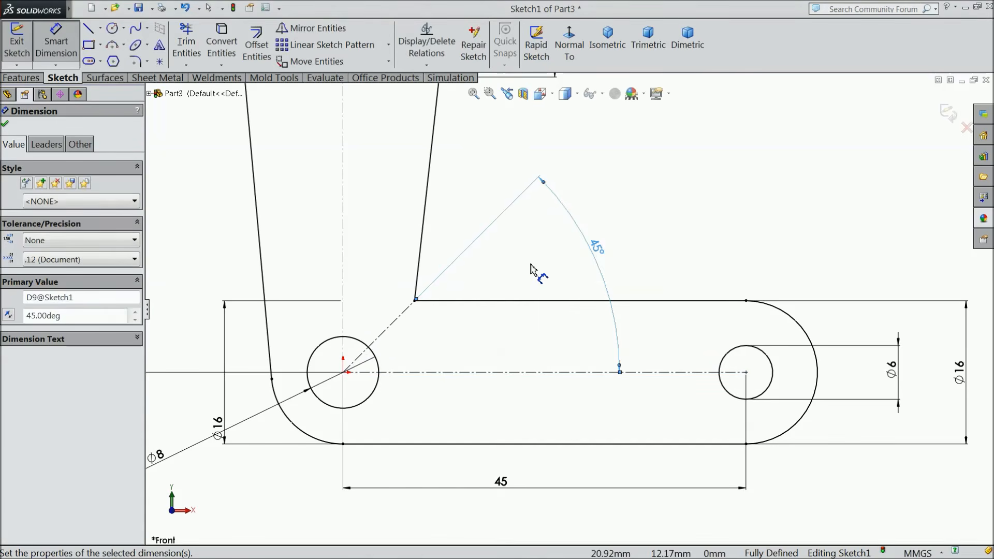
scroll(529, 269, up, 4)
scroll(617, 264, down, 2)
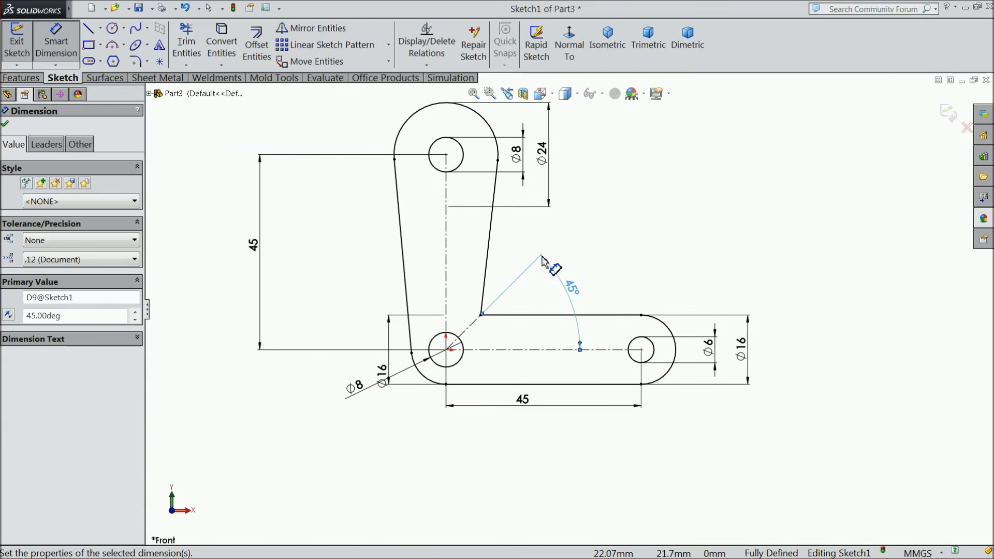
scroll(541, 257, up, 1)
scroll(570, 246, down, 1)
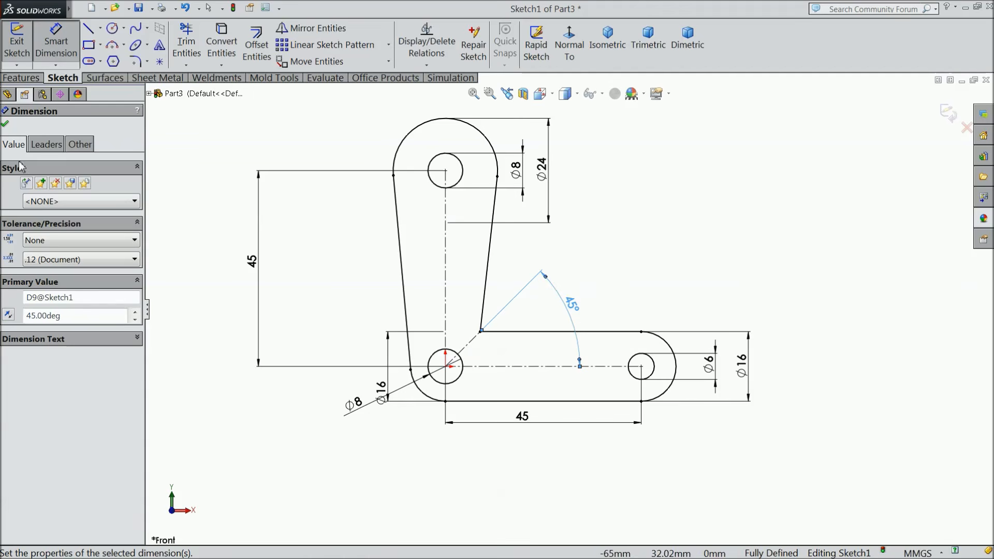
click(5, 125)
Round the lever profile's inner corner with a 6 mm sketch fillet.
click(136, 61)
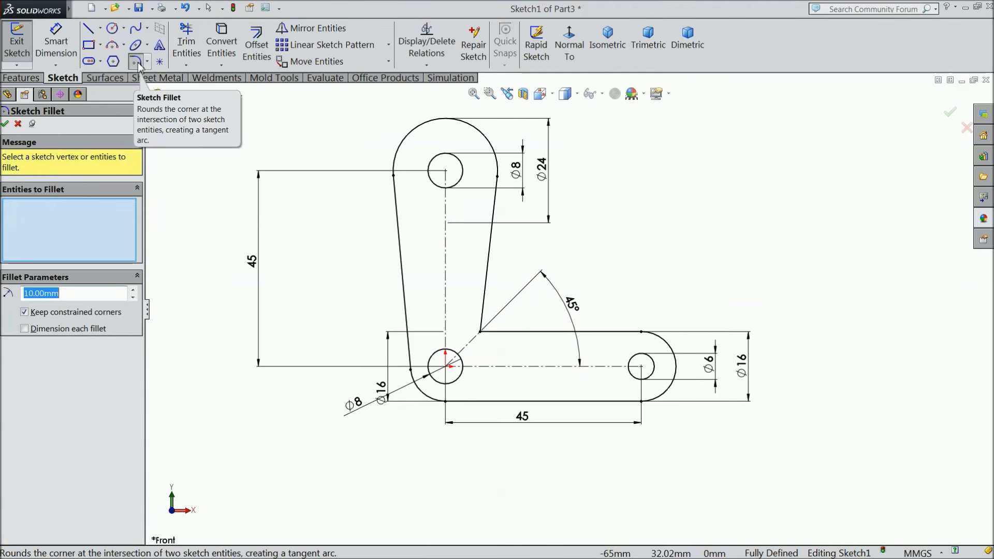
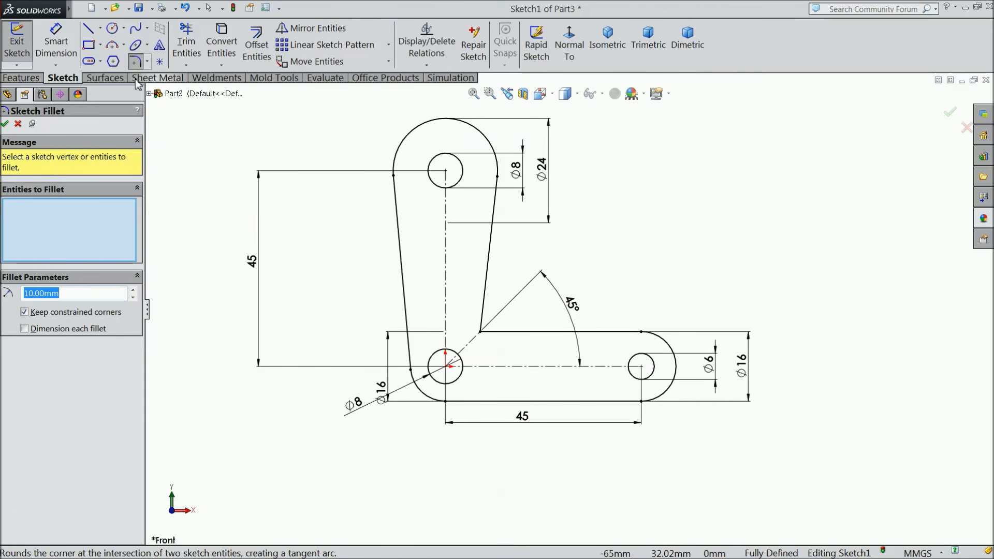
text(6)
click(480, 332)
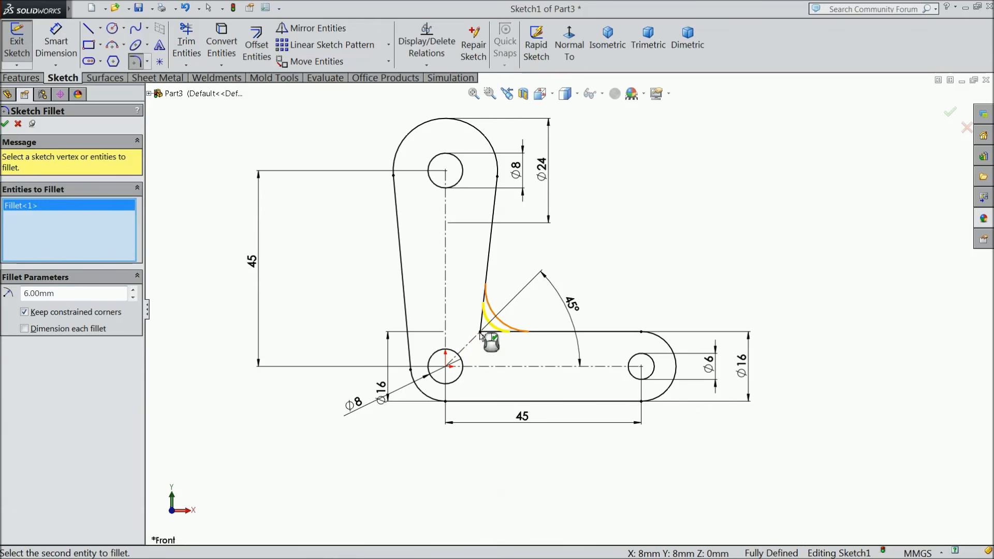
click(5, 124)
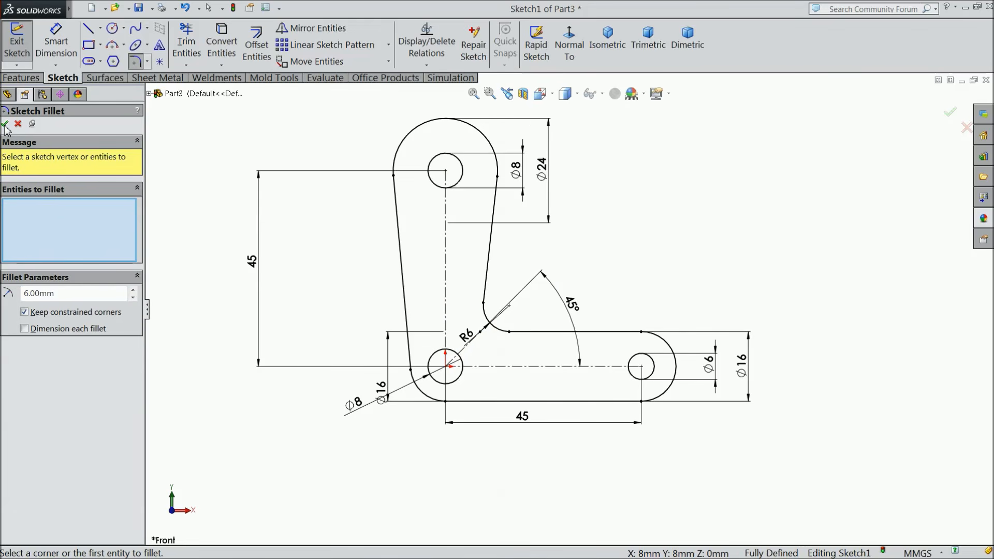
click(4, 124)
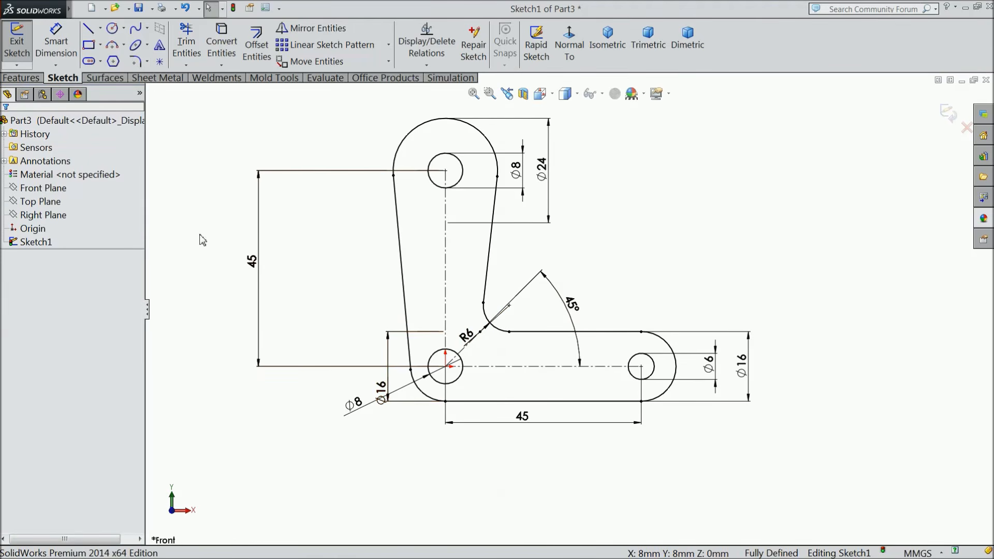
Extrude the lever profile as a boss with the Mid Plane end condition and a depth of 40 mm.
click(21, 78)
click(24, 44)
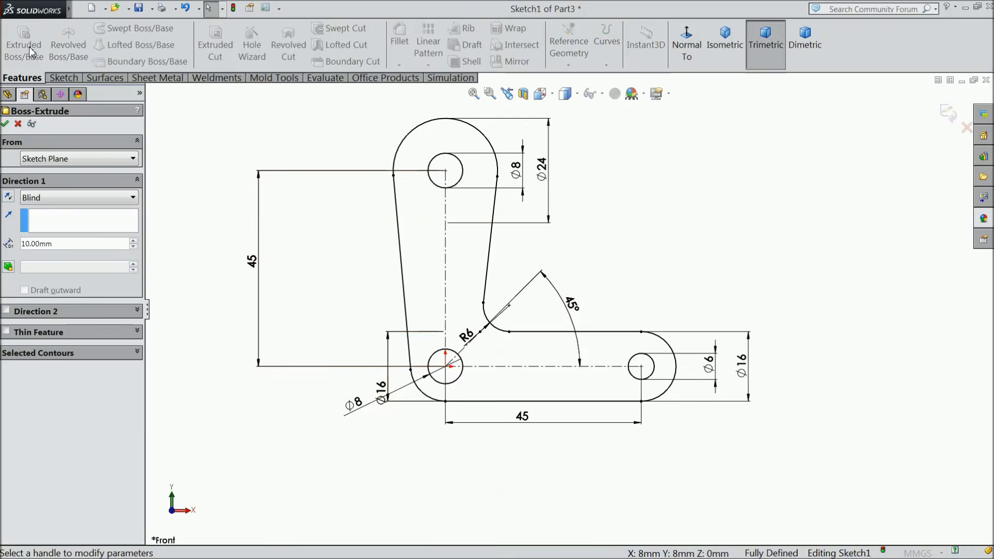
click(50, 196)
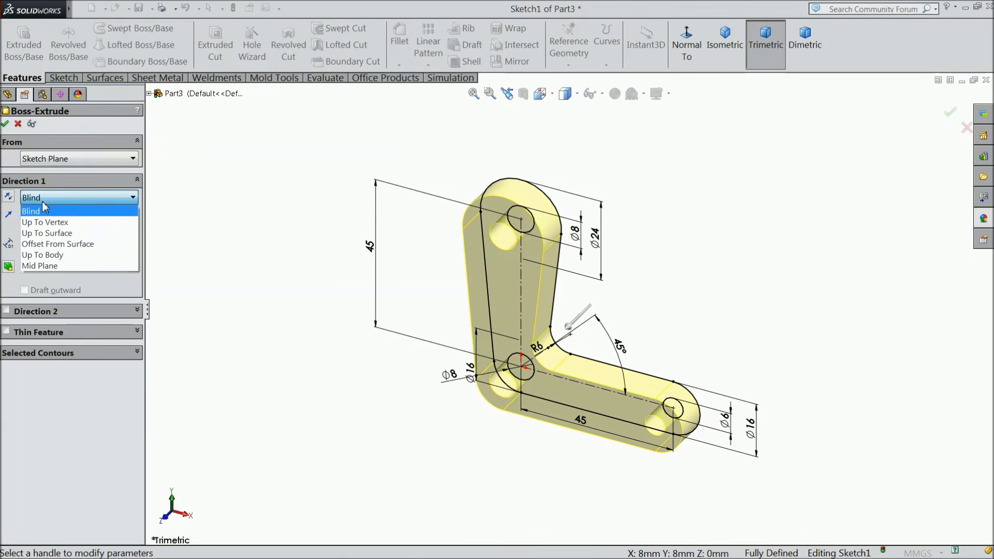
click(47, 267)
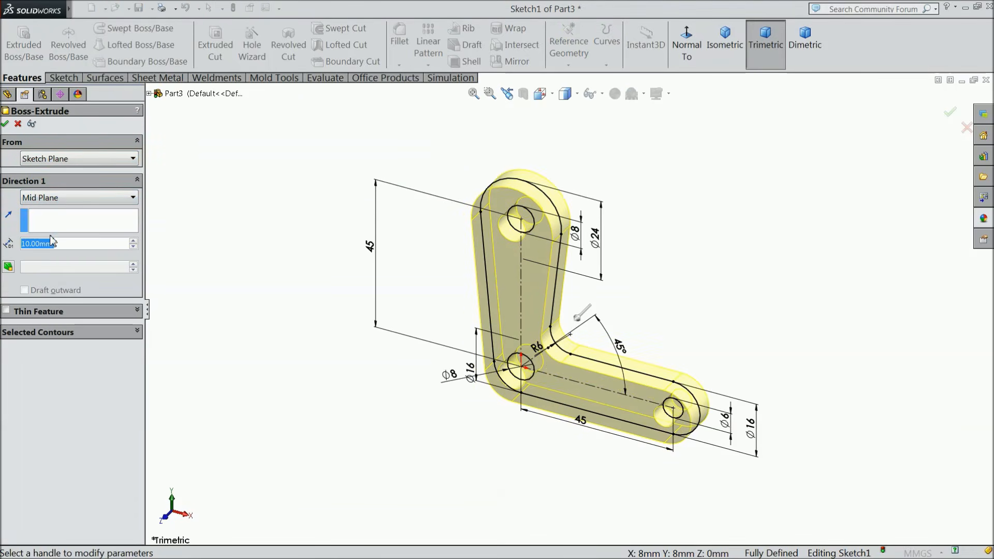
text(40)
key(Return)
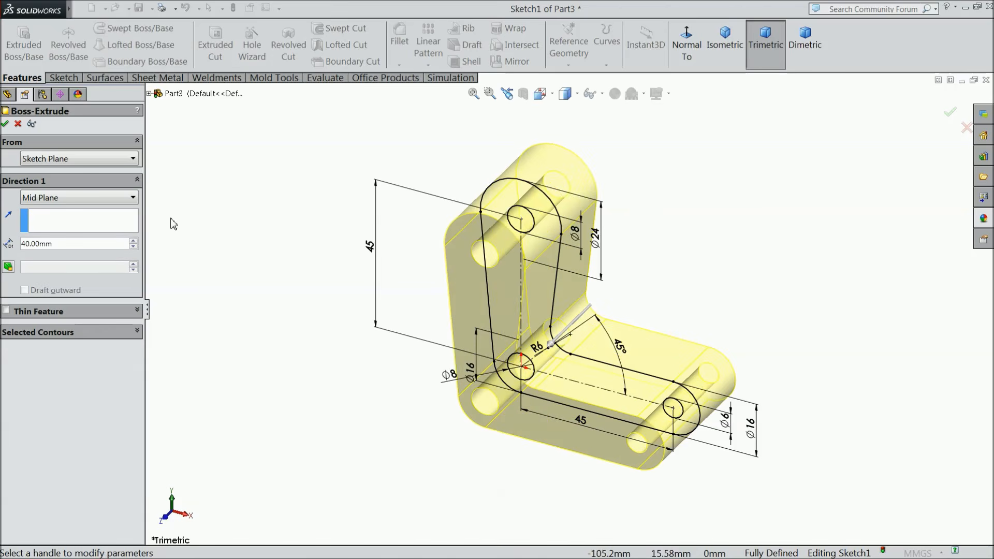
click(6, 124)
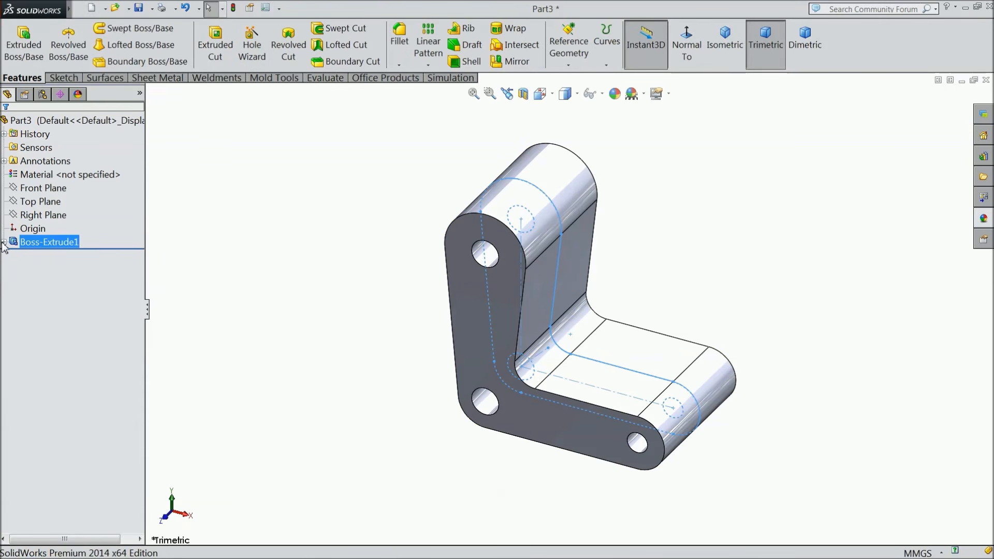
Create a reference plane offset 70 mm above the Top Plane.
click(41, 202)
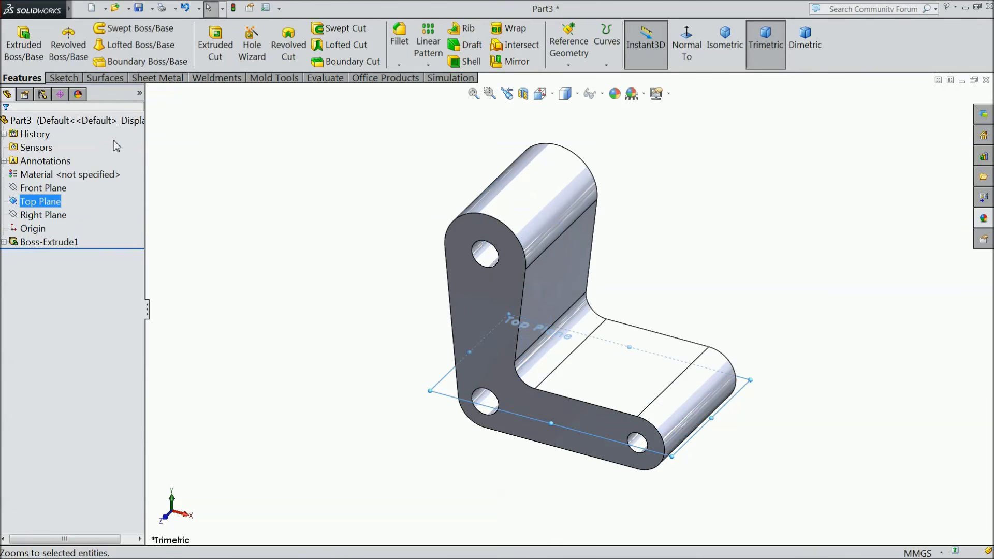
click(568, 61)
click(579, 80)
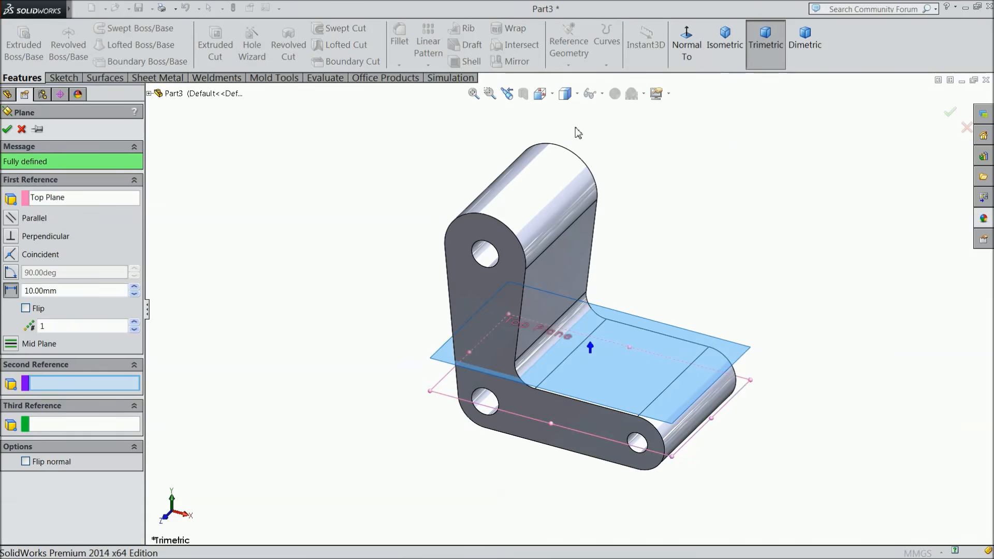
drag(57, 292, 20, 295)
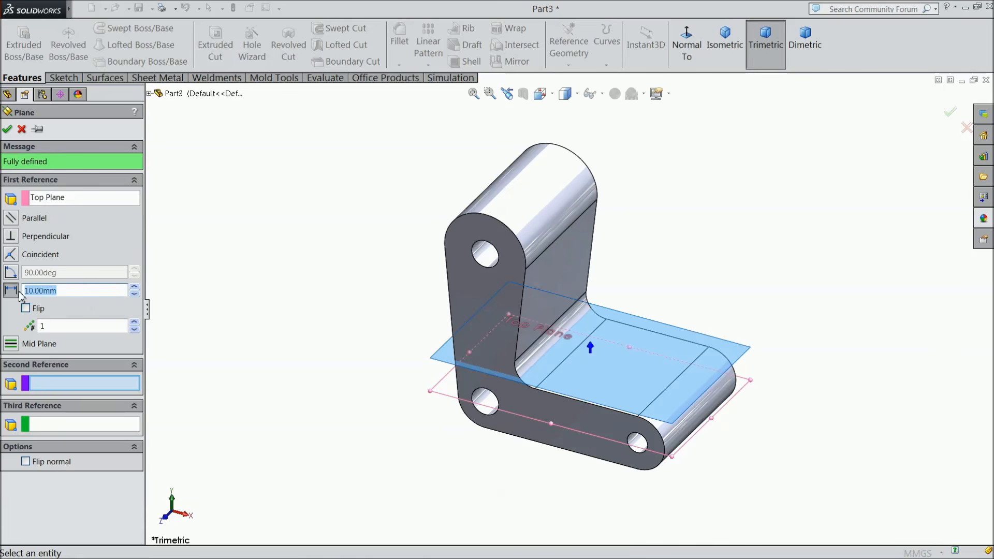
key(Return)
mouse_move(327, 314)
middle_down()
mouse_move(336, 247)
mouse_move(329, 331)
middle_up()
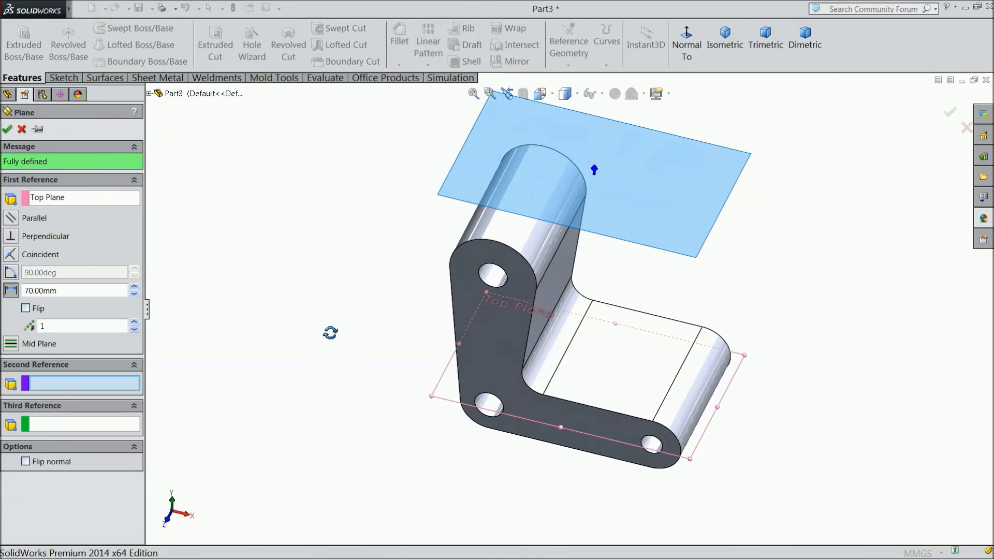
click(7, 130)
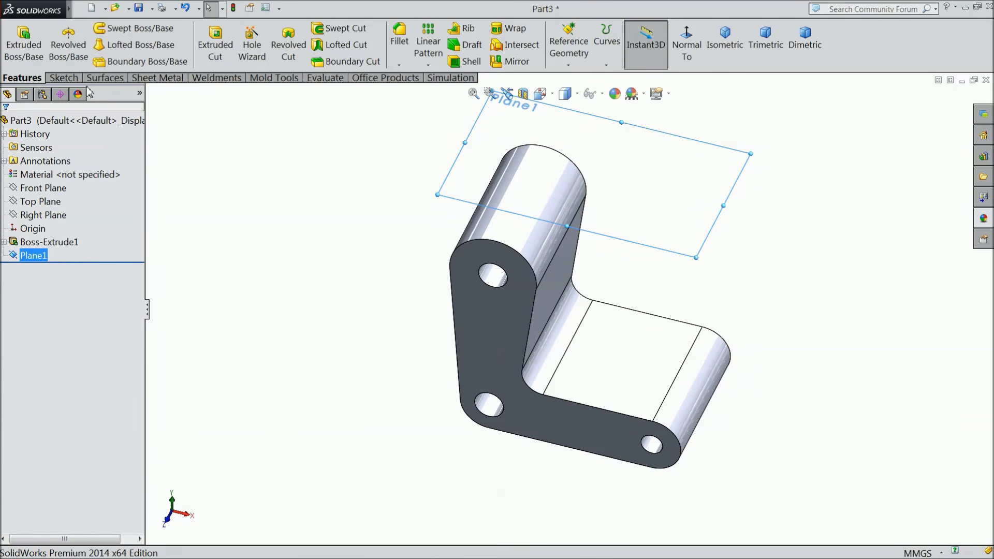
On the new plane, sketch a stepped line across the body: about 36 mm horizontal, a 5 mm rising diagonal and 45 mm horizontal.
click(63, 77)
click(17, 42)
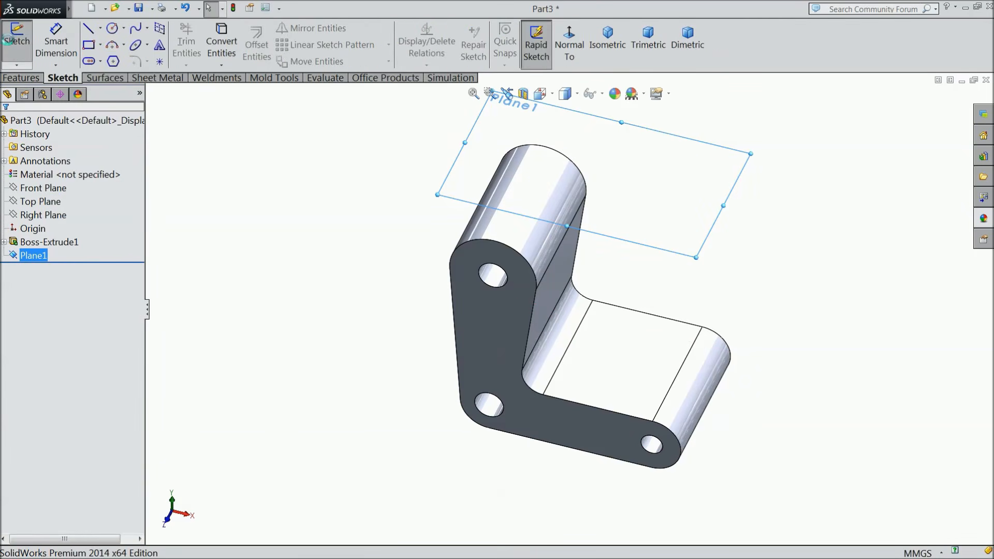
click(570, 48)
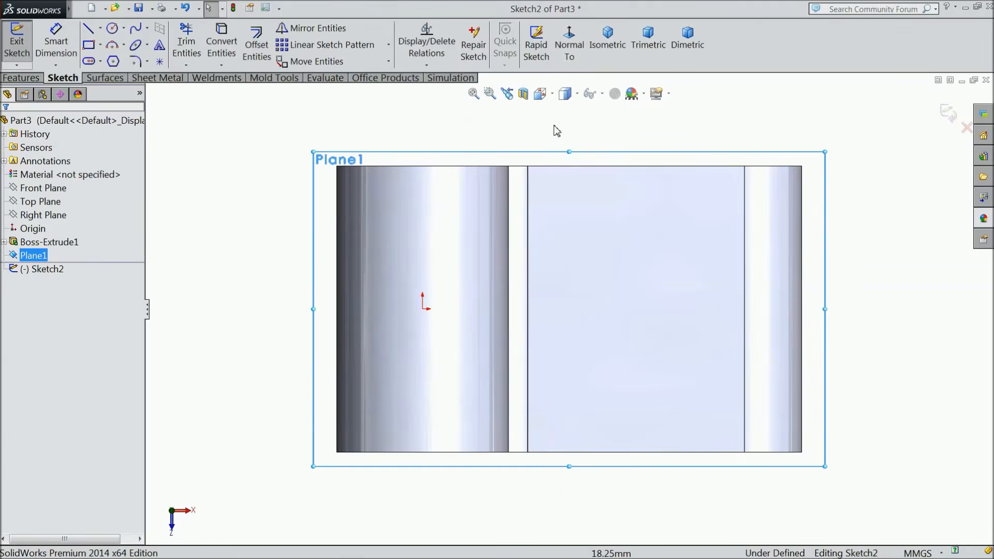
click(88, 31)
click(280, 363)
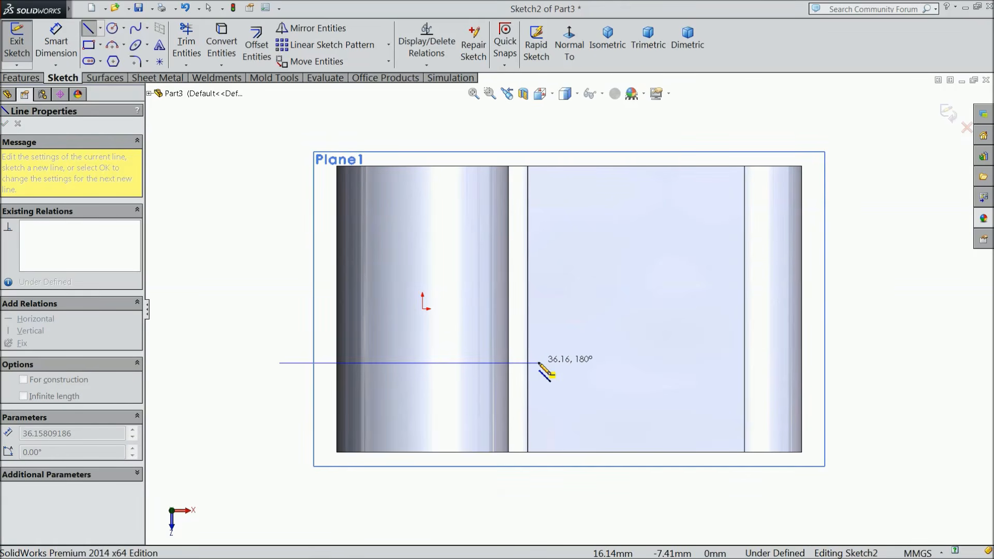
click(539, 363)
click(563, 338)
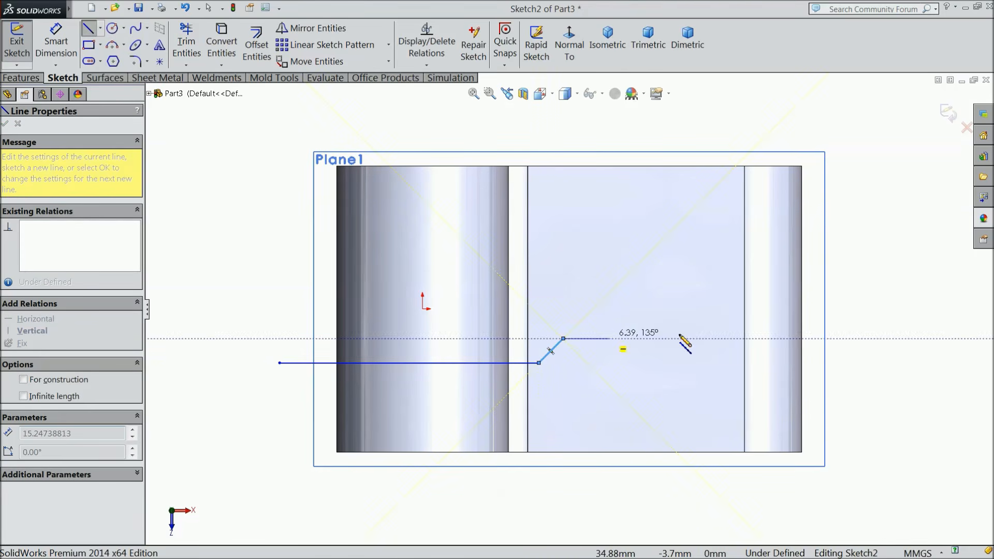
click(888, 339)
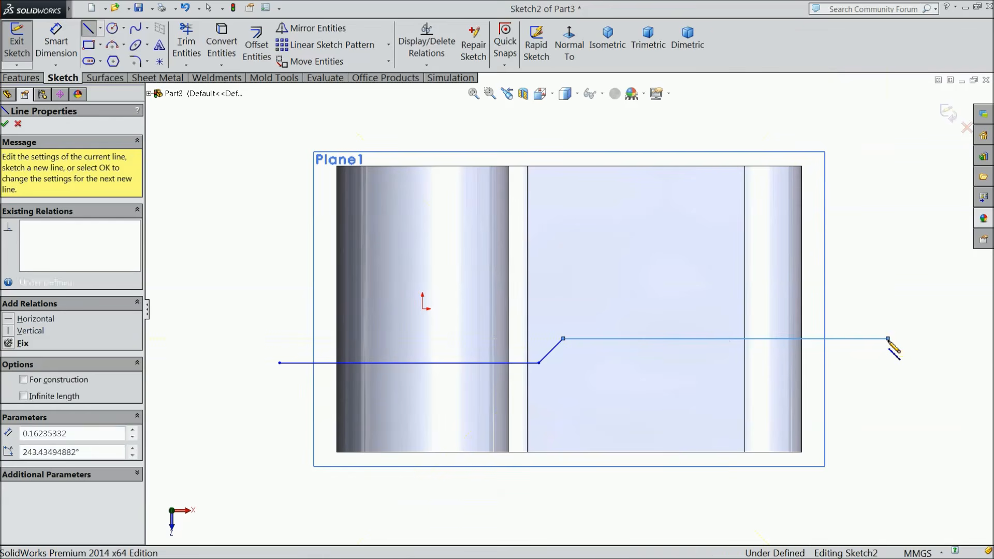
right_click(903, 269)
click(901, 98)
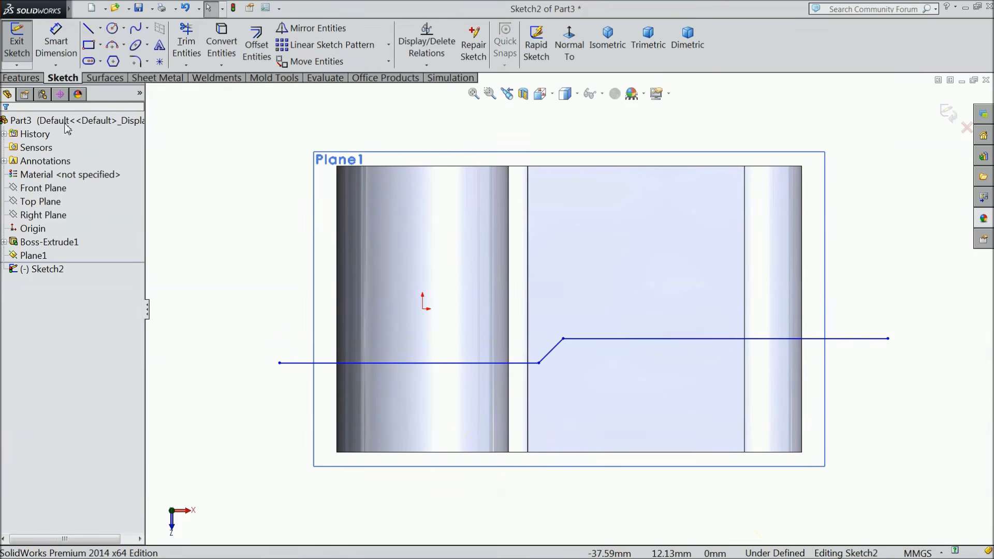
Dimension the horizontal distance from the origin to the lower end of the diagonal segment as 17.87 mm.
click(56, 48)
scroll(541, 433, up, 1)
scroll(538, 435, down, 2)
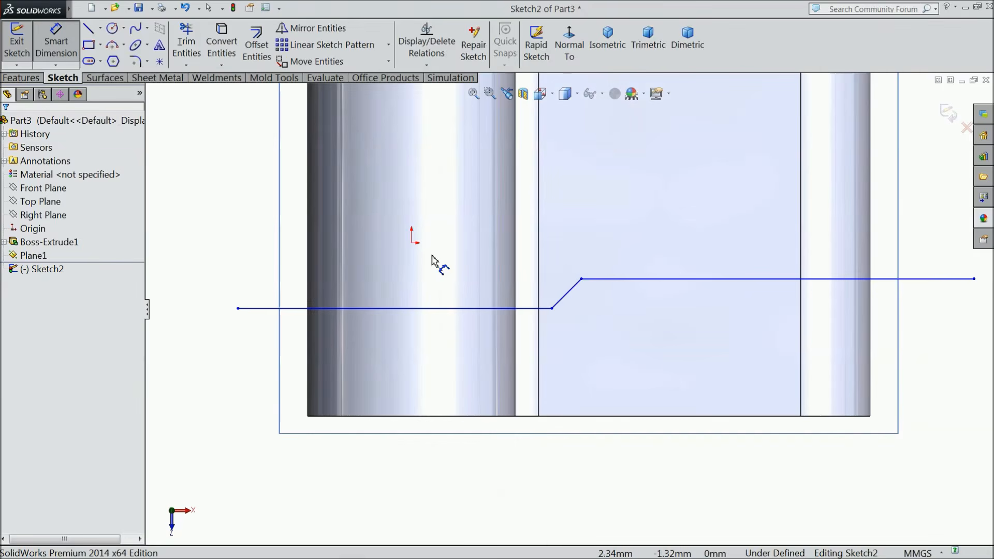
click(412, 243)
click(552, 308)
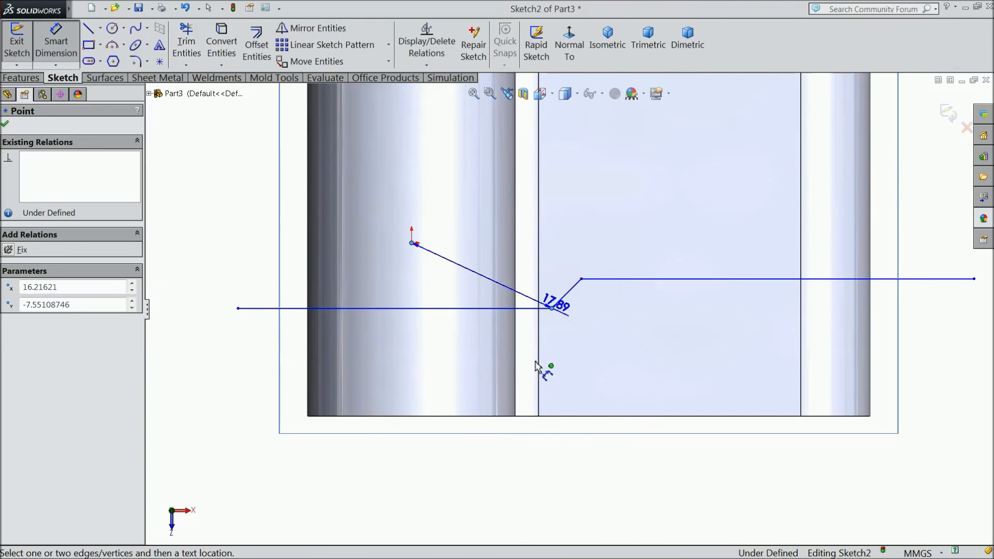
click(481, 474)
text(17.87)
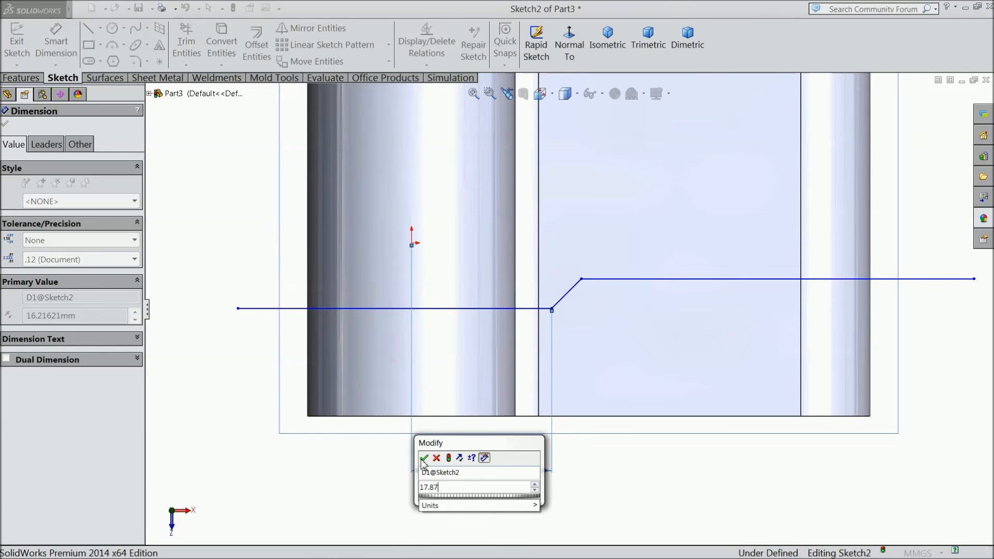
click(423, 458)
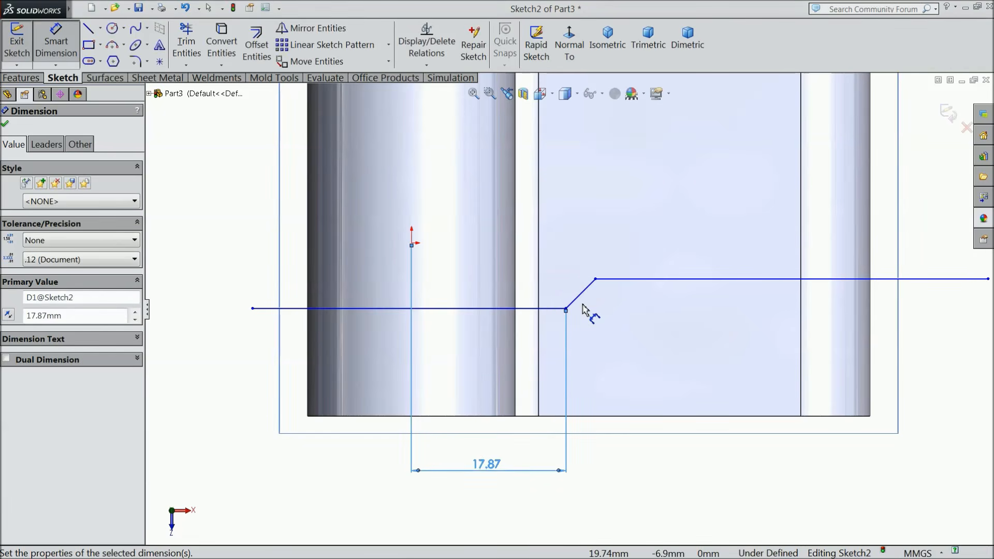
Dimension the length of the diagonal segment as 5.03 mm.
click(579, 297)
click(598, 312)
text(5.03)
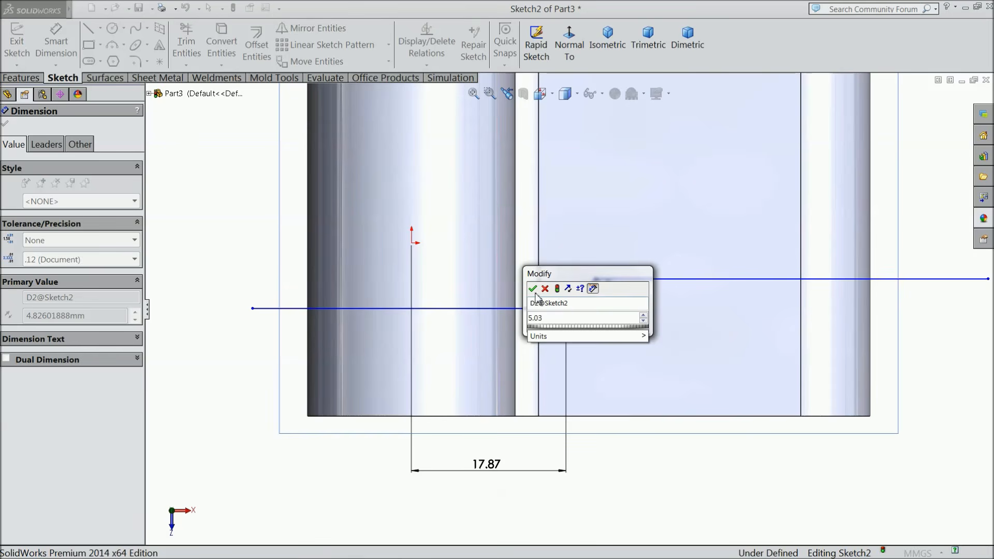
click(532, 288)
Dimension the vertical distance between the two horizontal segments of the stepped line as 2.5 mm.
click(637, 279)
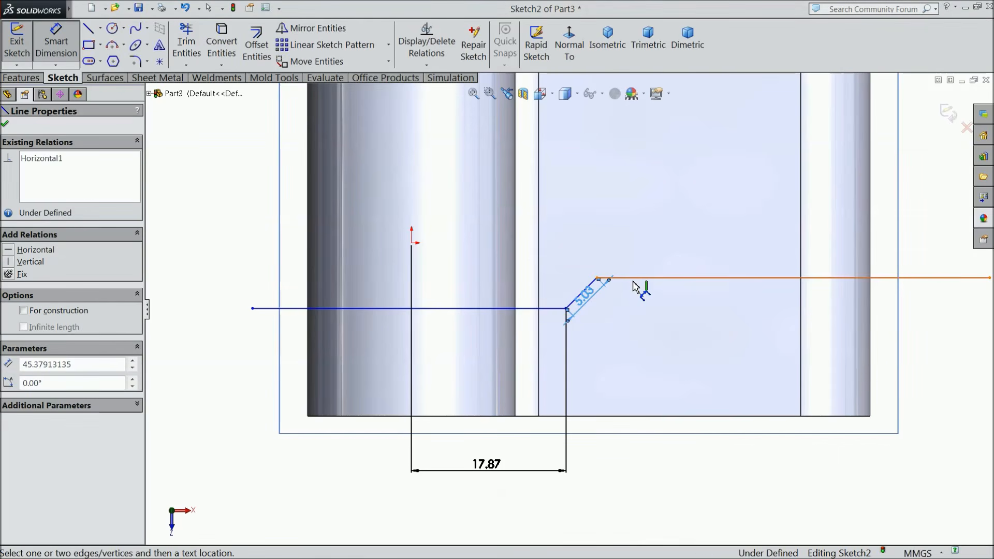
click(560, 308)
key(z)
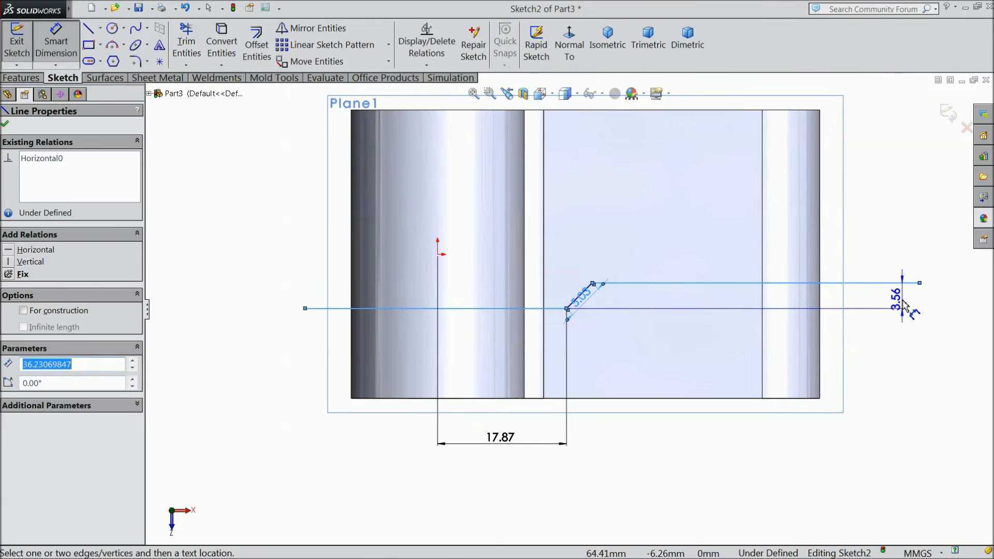
click(903, 306)
text(2.5)
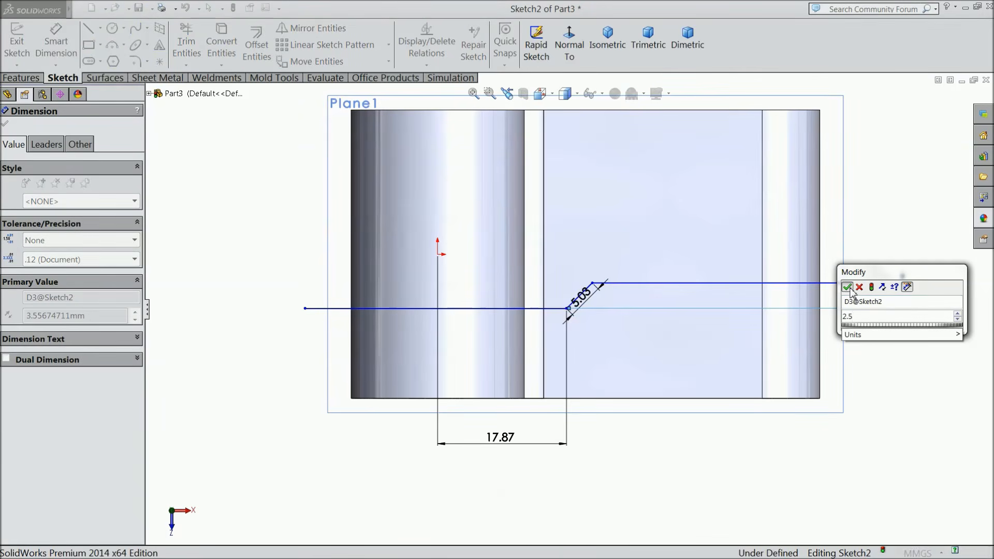
click(847, 288)
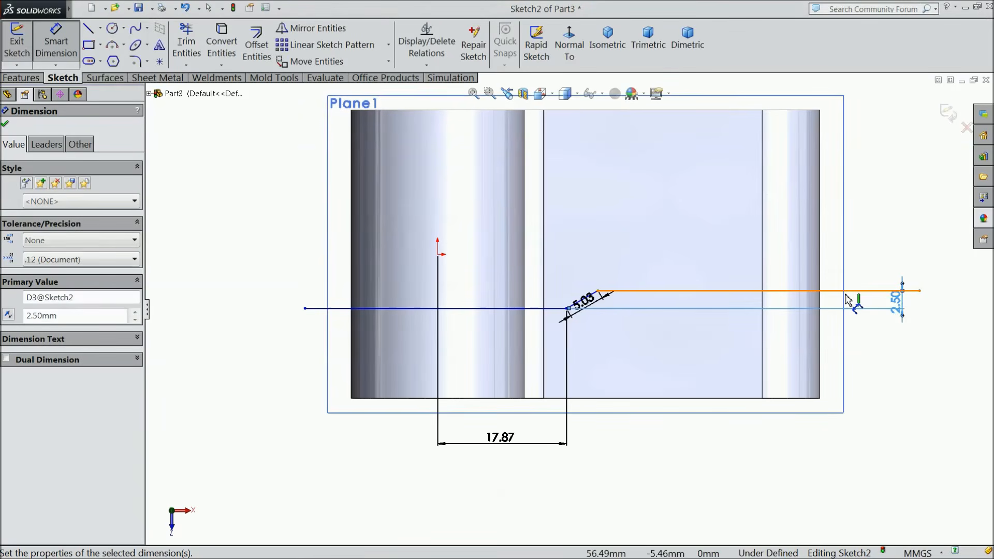
click(7, 125)
Offset the whole stepped line chain by 2.5 mm in the reversed direction, toward the origin.
click(255, 49)
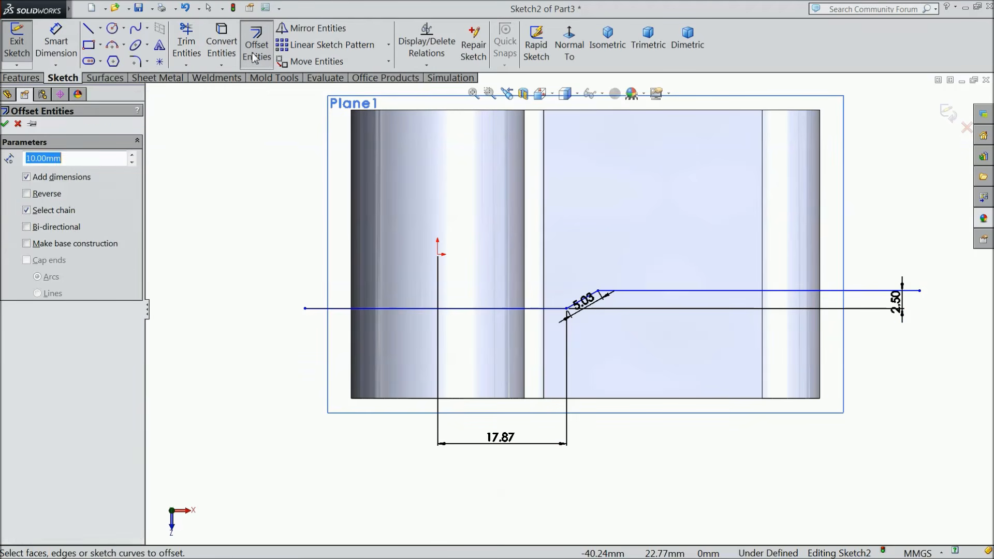
text(2.5)
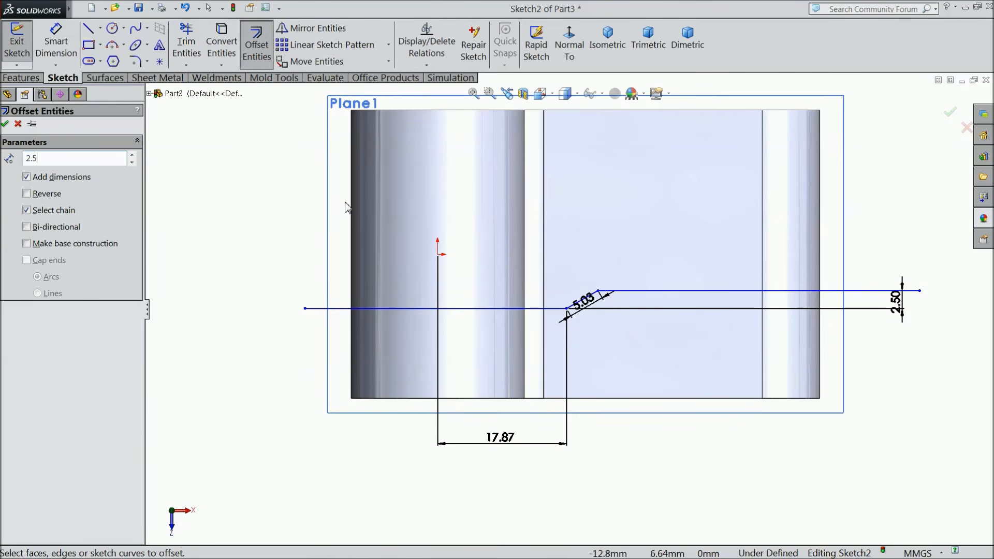
key(Return)
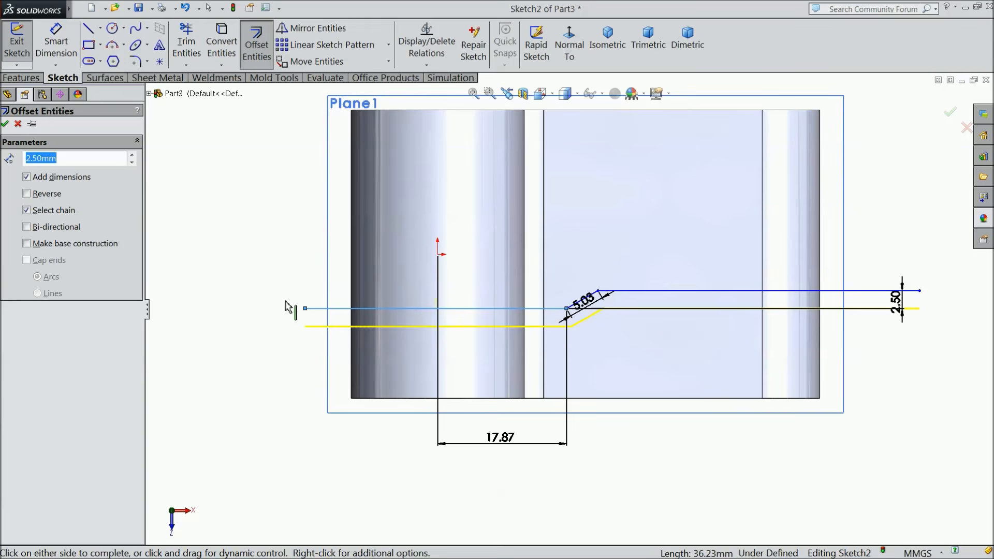
click(39, 195)
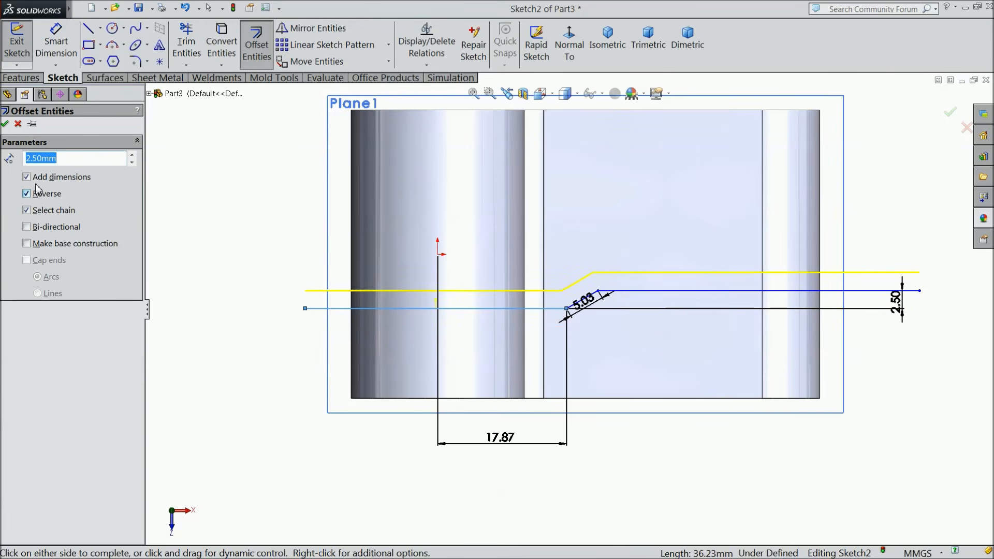
click(4, 124)
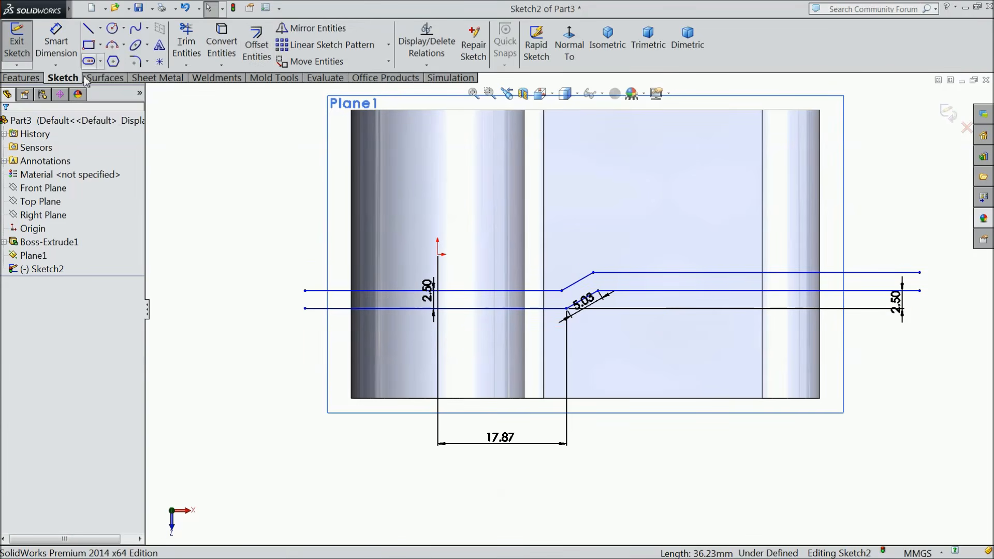
Close both open ends of the stepped profile with short vertical lines joining the original and offset chains.
click(89, 29)
click(305, 290)
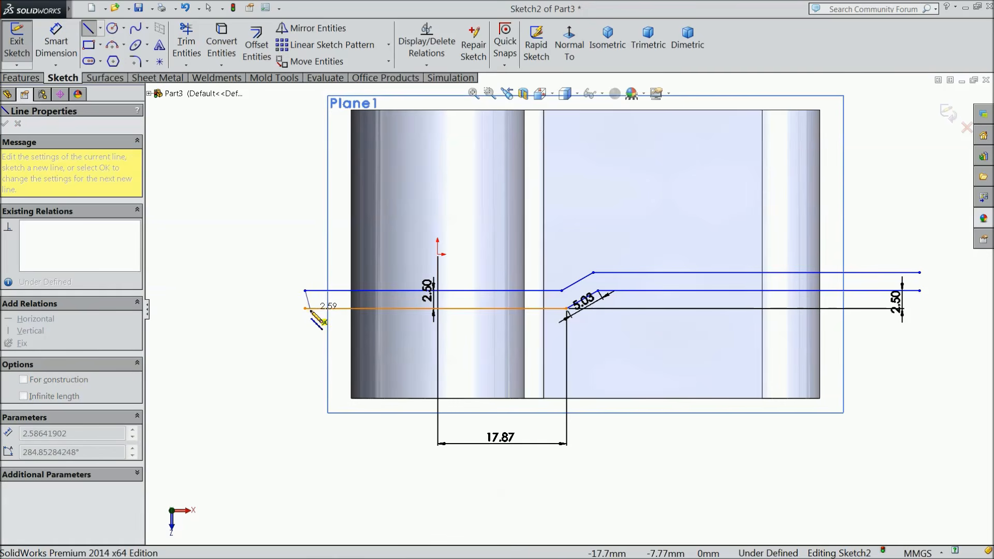
double_click(305, 308)
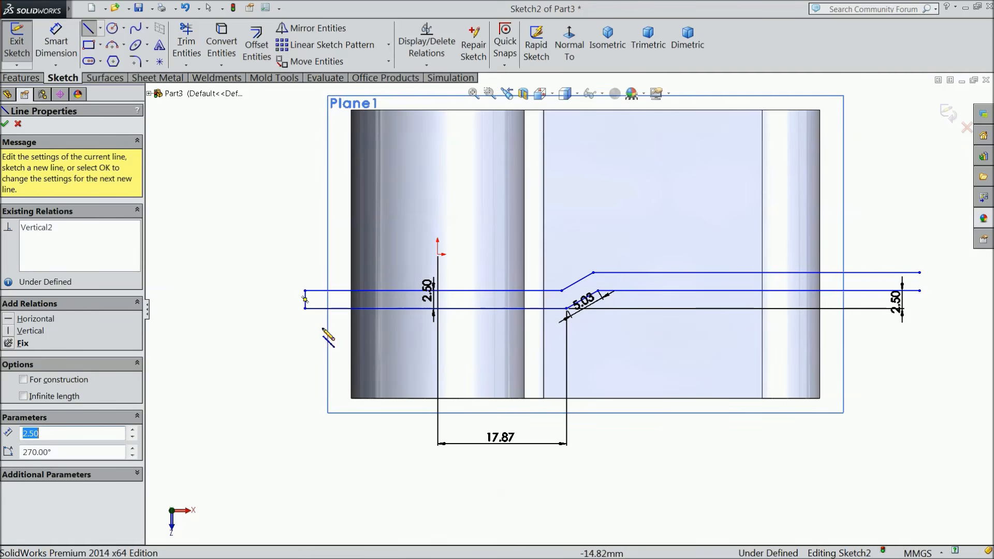
click(919, 273)
click(919, 290)
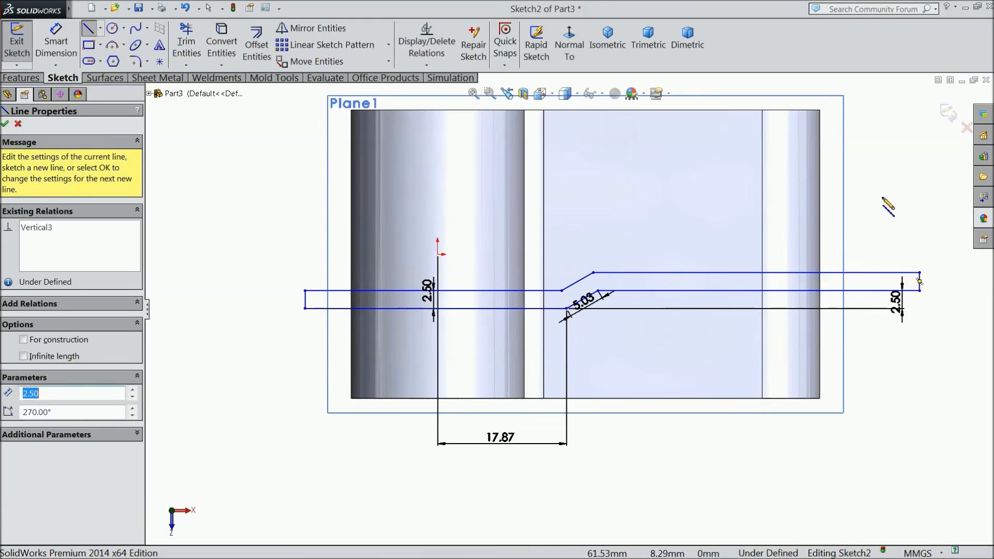
right_click(887, 164)
click(906, 150)
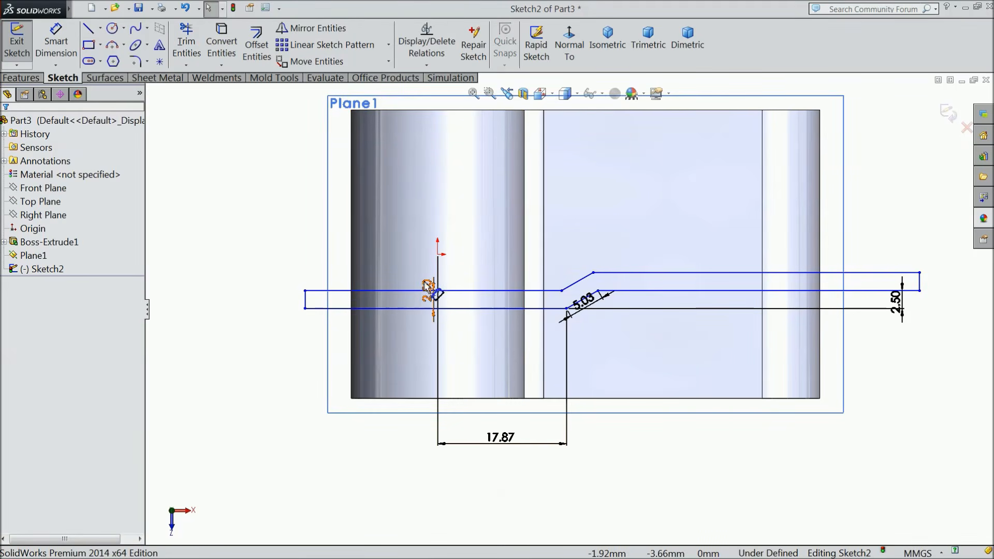
Move the offset's 2.50 dimension outside the body and the diagonal's 5.03 dimension farther away from the profile.
drag(428, 294, 237, 317)
scroll(595, 343, down, 3)
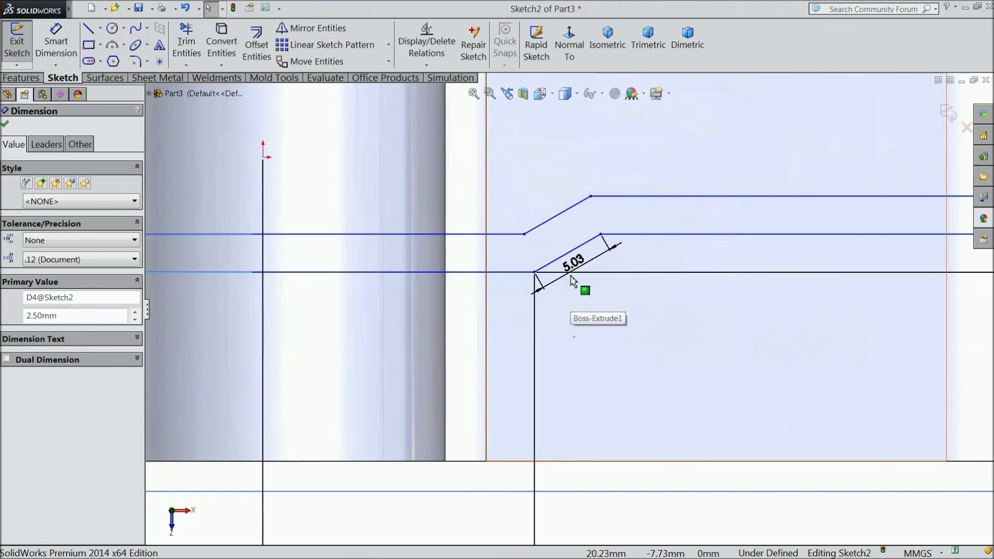
drag(581, 279, 606, 309)
scroll(603, 340, up, 5)
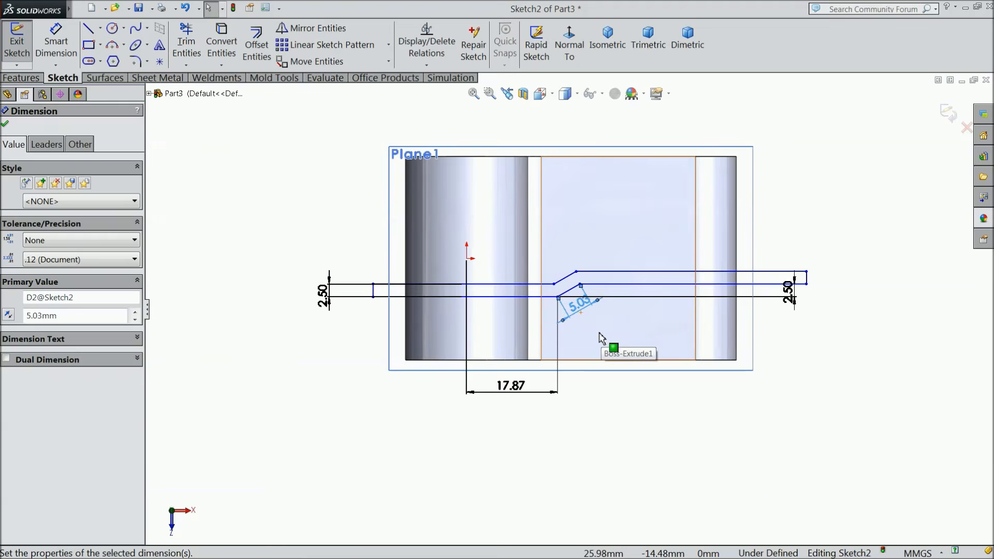
click(7, 121)
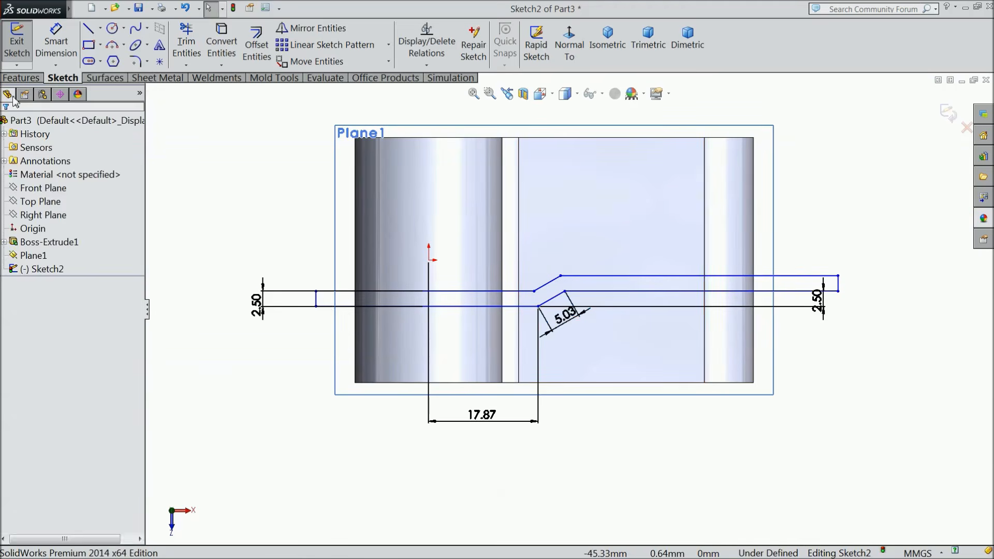
Extrude-cut the body 80 mm blind with the cut side flipped, keeping only the material inside the stepped profile.
click(23, 79)
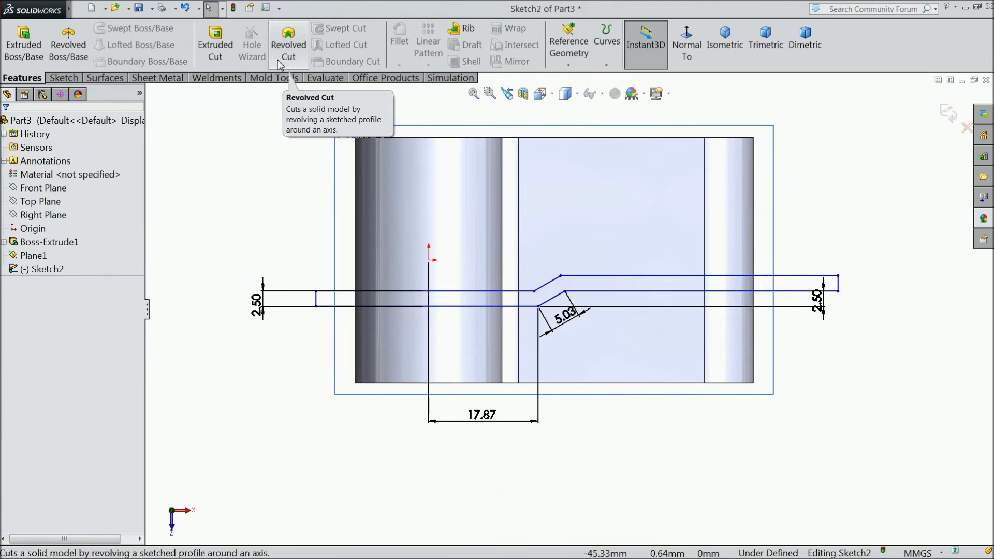
click(215, 51)
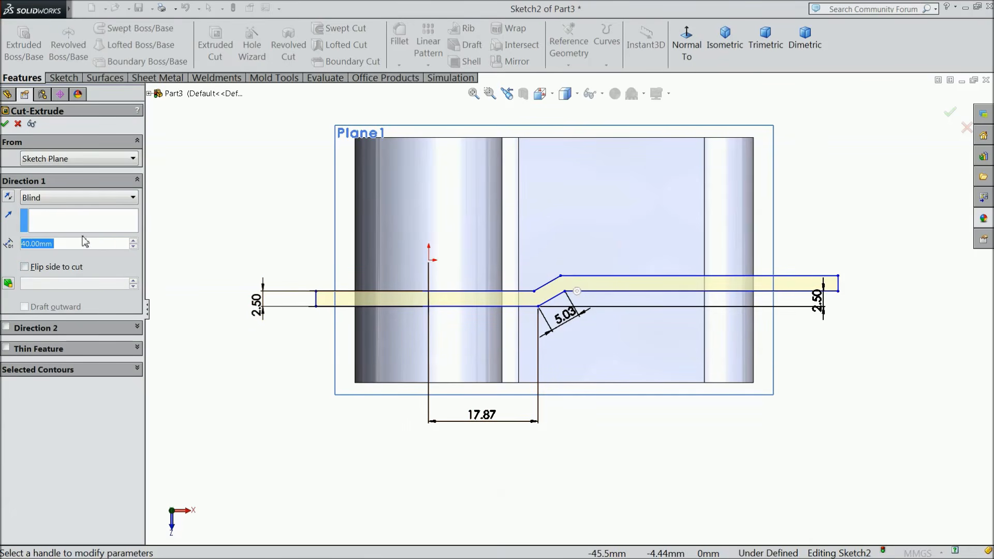
text(80)
key(Return)
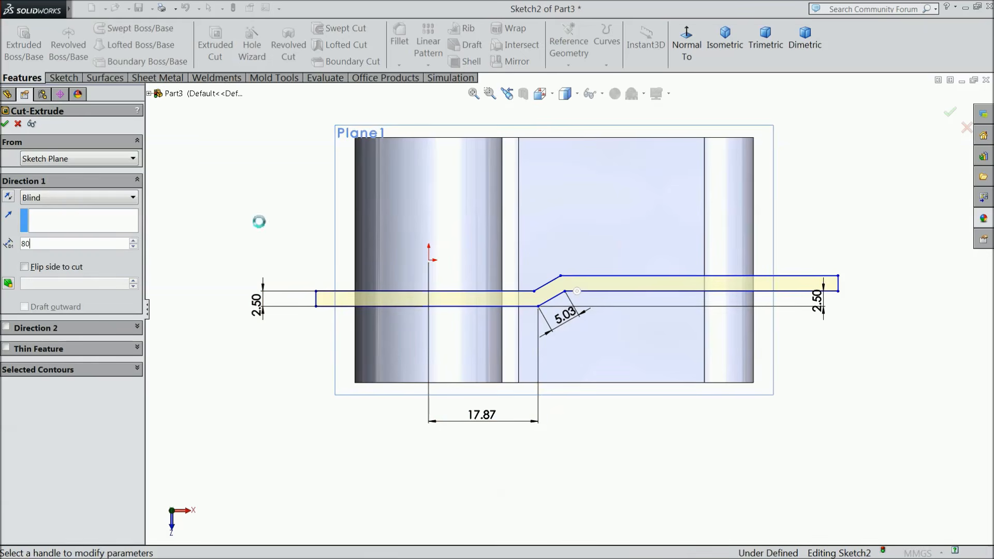
click(25, 267)
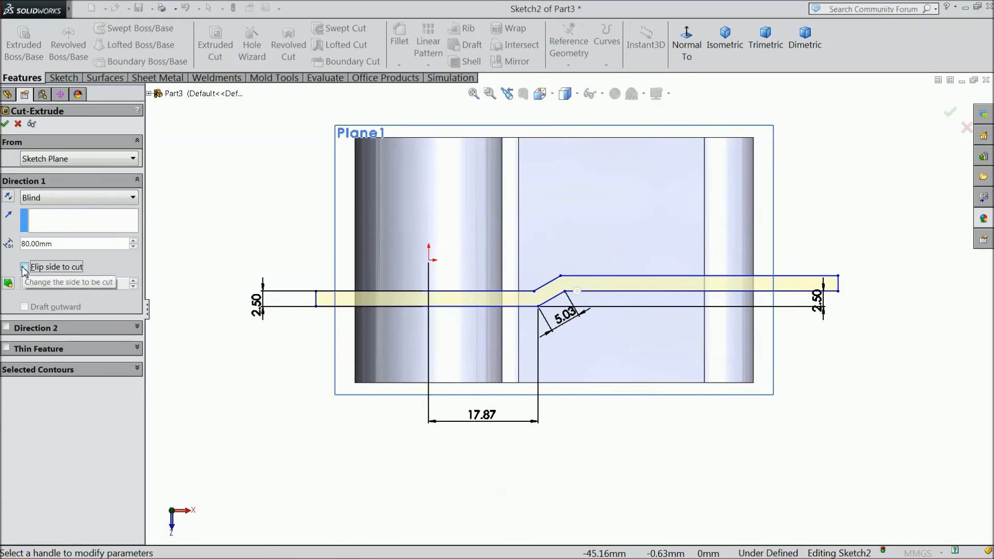
mouse_move(303, 408)
middle_down()
mouse_move(296, 264)
mouse_move(310, 255)
mouse_move(324, 162)
mouse_move(293, 295)
mouse_move(302, 136)
mouse_move(285, 256)
middle_up()
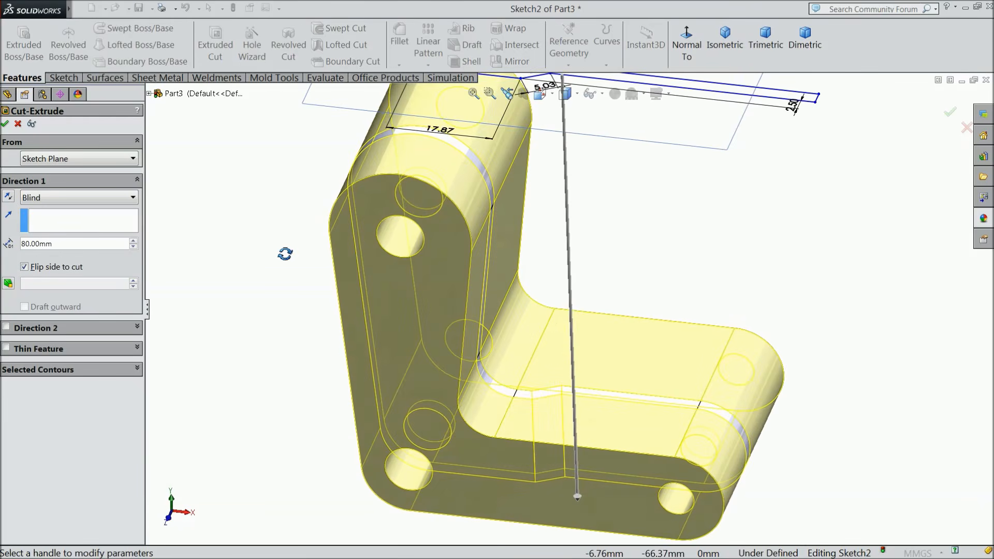
click(6, 124)
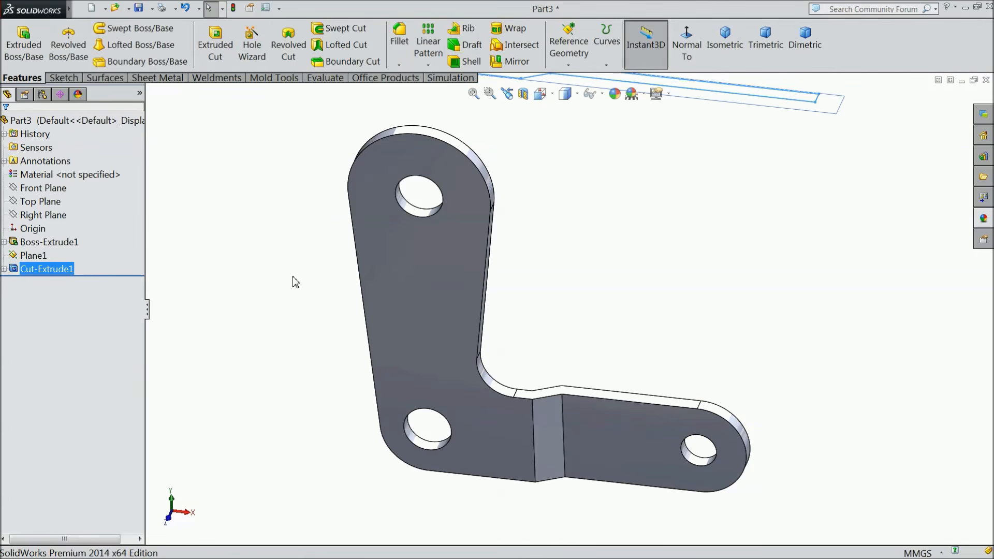
Fillet the two bend edges where the diagonal step meets the short arm, one on each face, with a 1 mm radius.
click(295, 282)
middle_drag(301, 273, 300, 304)
click(400, 48)
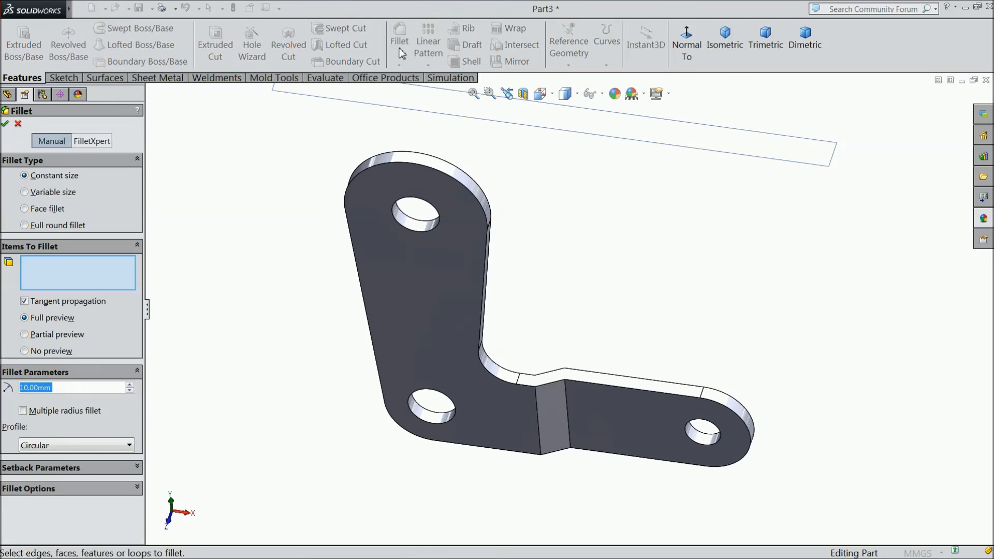
text(1)
click(567, 407)
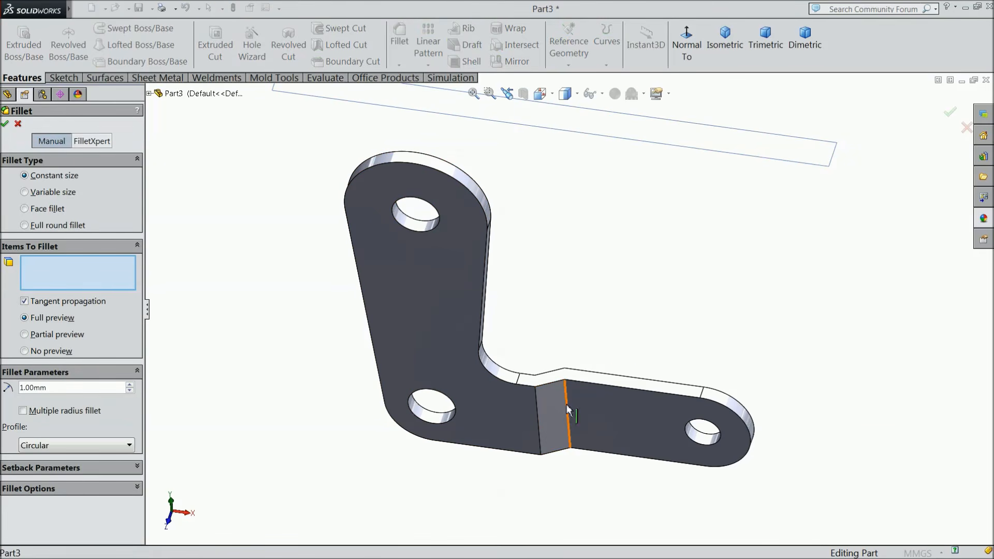
middle_drag(549, 321, 559, 493)
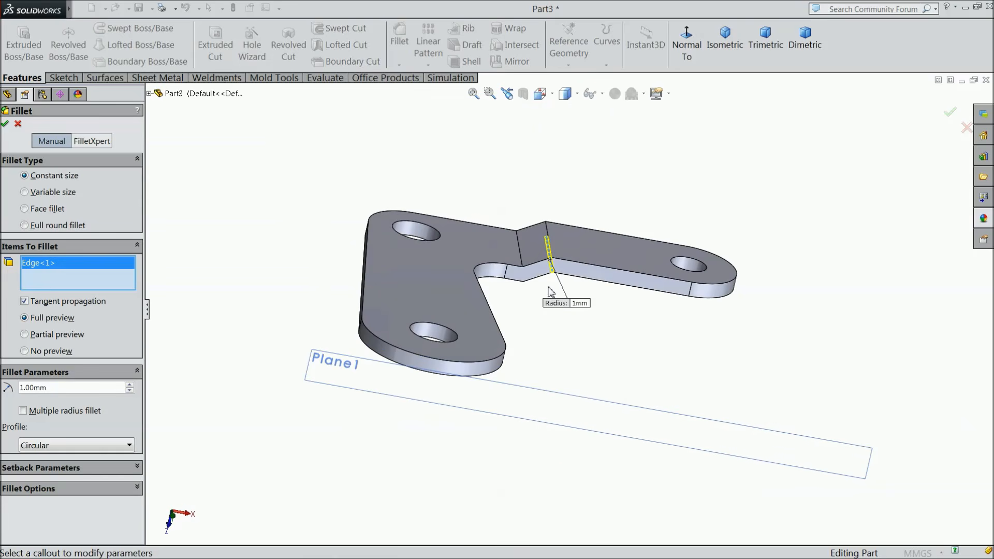
scroll(551, 243, down, 3)
click(550, 256)
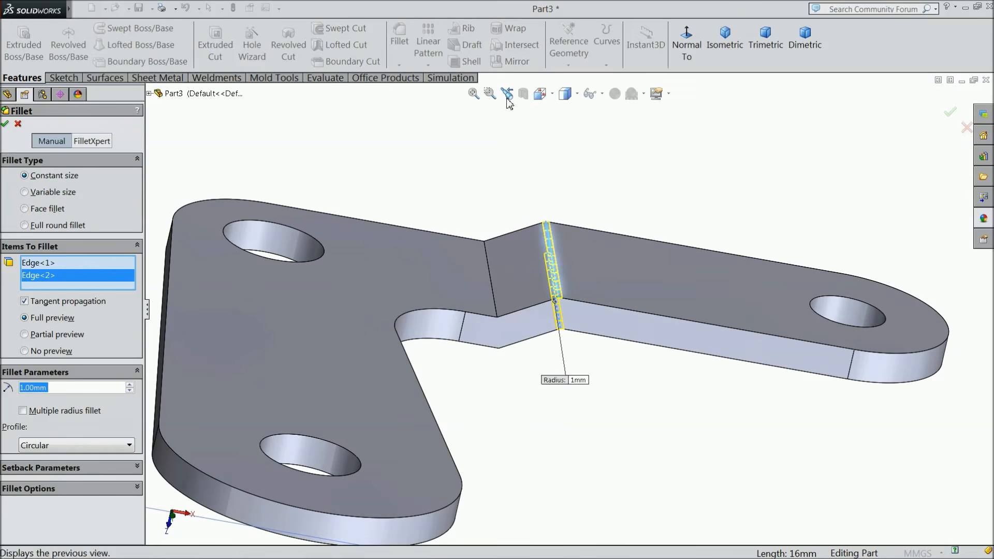
click(5, 124)
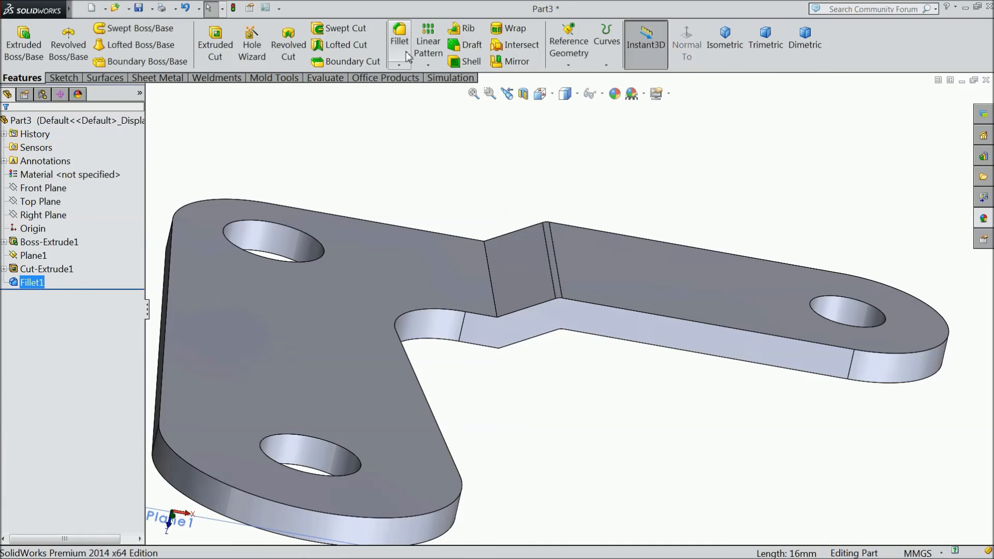
Fillet the two bend edges on the corner side of the diagonal step, one on each face, with a 3 mm radius.
click(402, 52)
text(3.00mm)
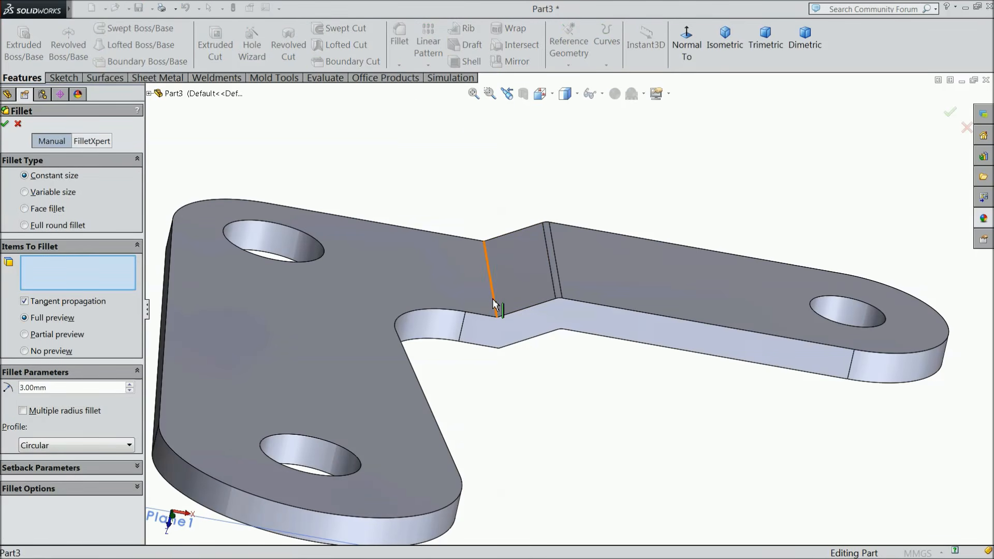
click(494, 305)
middle_drag(508, 393, 493, 260)
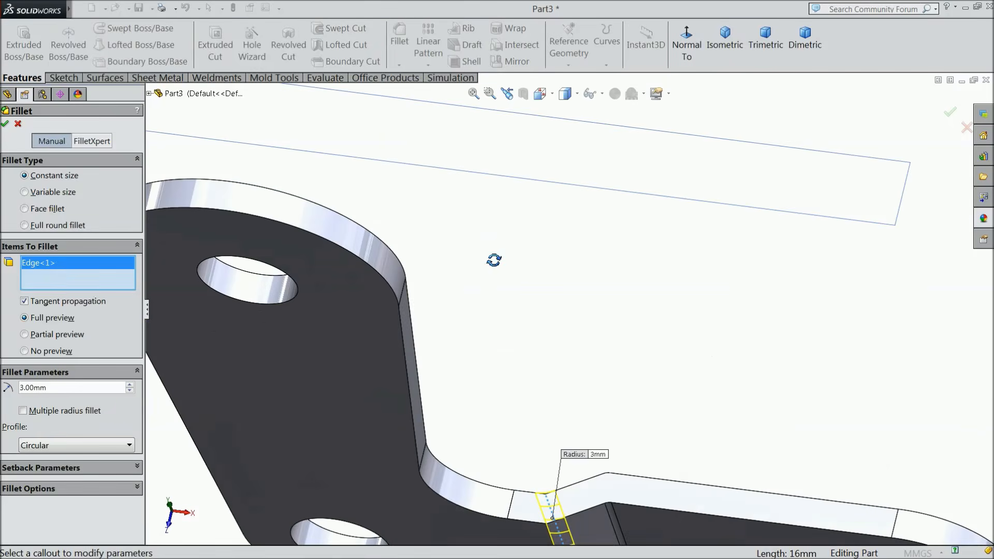
scroll(501, 337, up, 5)
scroll(579, 437, down, 5)
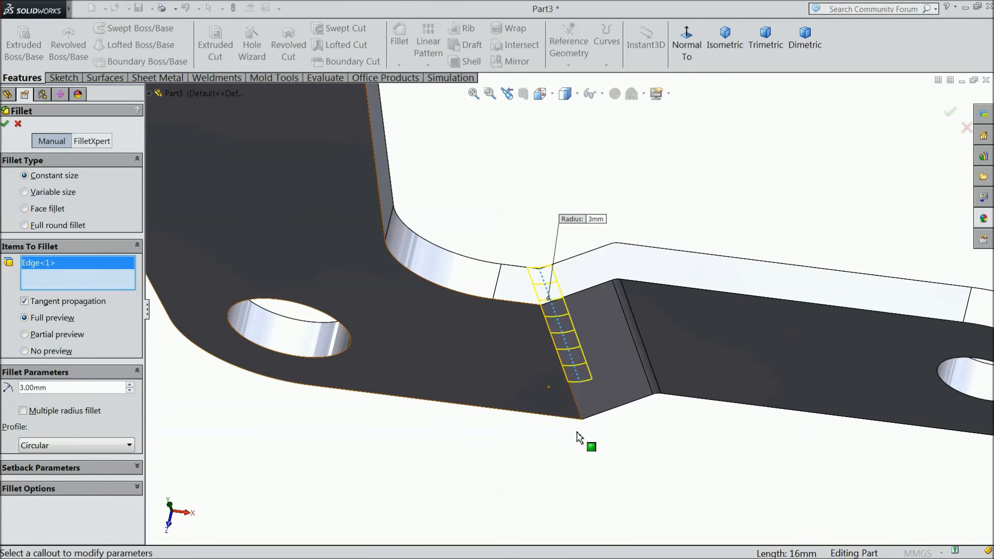
click(573, 402)
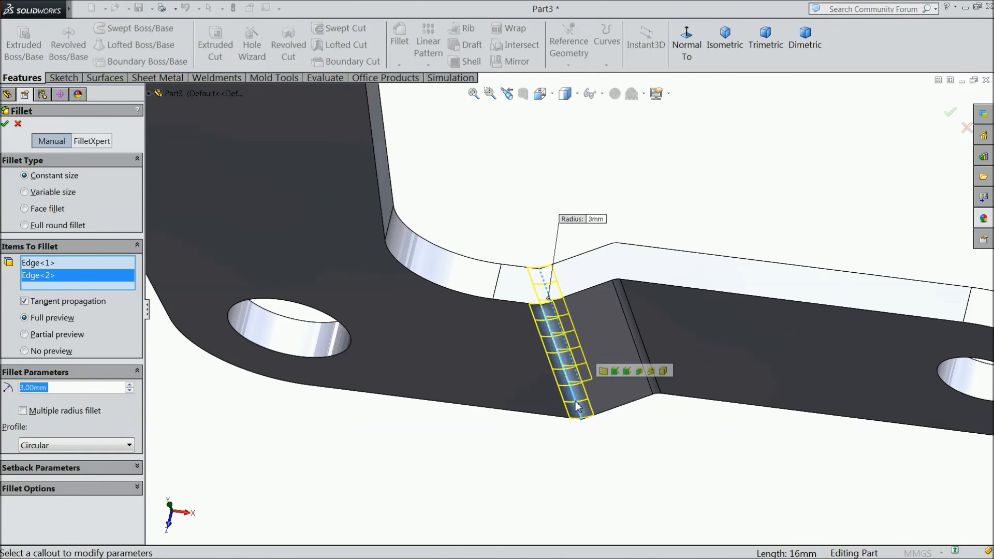
click(6, 125)
Hide the offset reference plane and set the lever to the isometric view.
scroll(377, 361, up, 5)
middle_drag(342, 384, 327, 356)
click(32, 255)
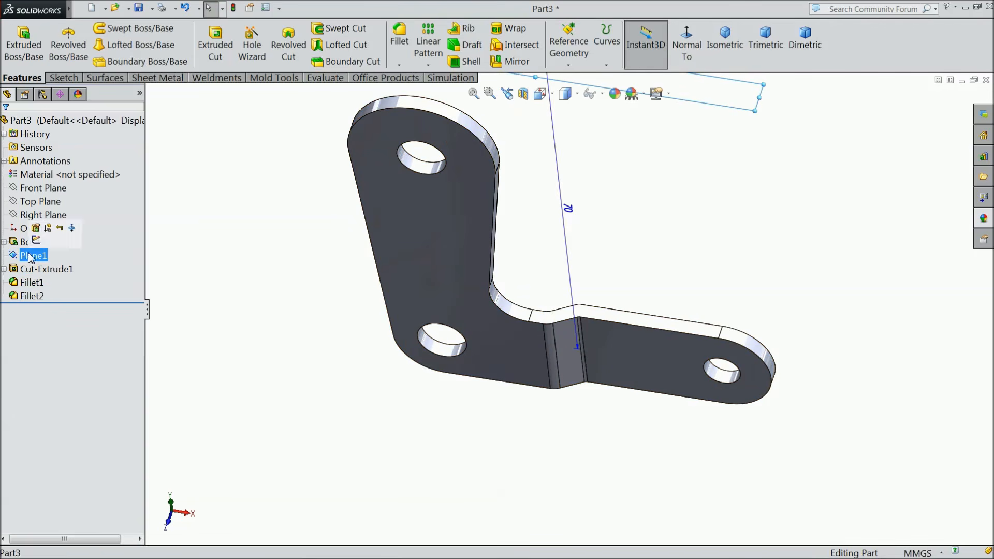
key(Escape)
click(725, 42)
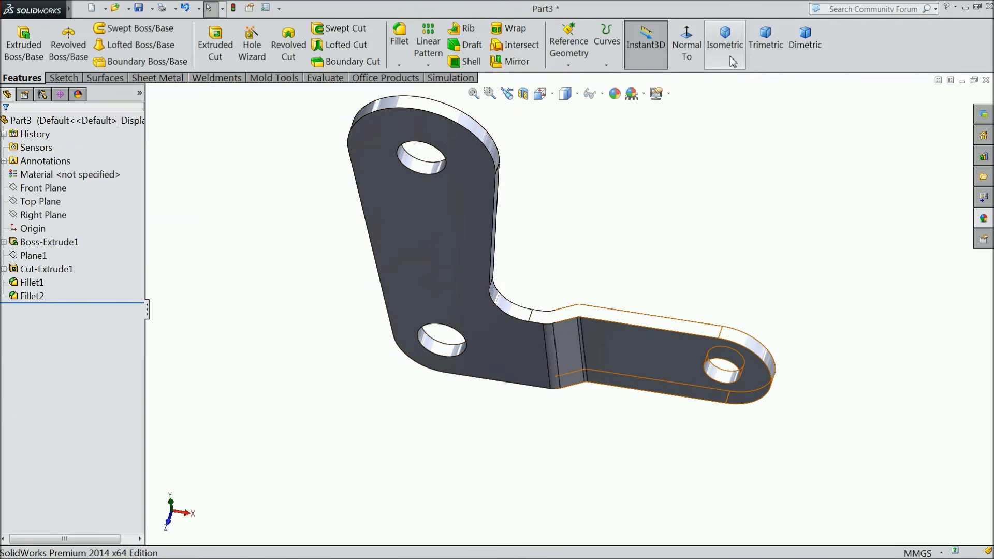
Apply the carbon steel appearance from the metal library to the whole lever part.
click(125, 121)
click(983, 218)
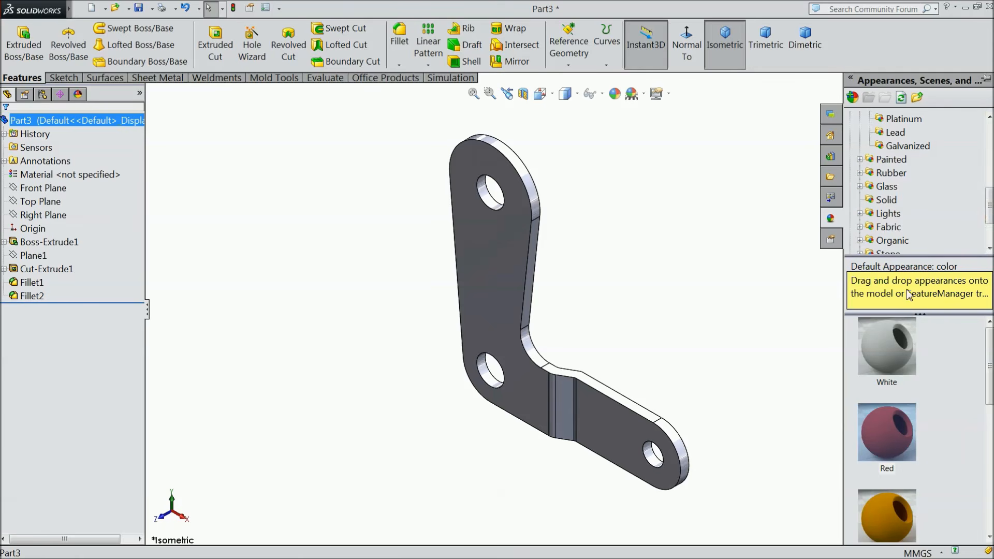
scroll(881, 197, up, 5)
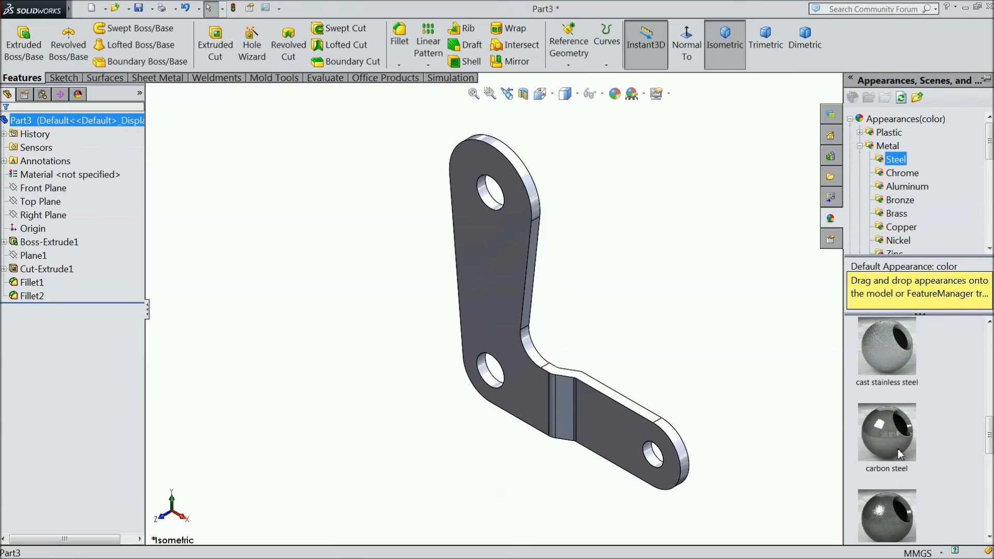
double_click(899, 454)
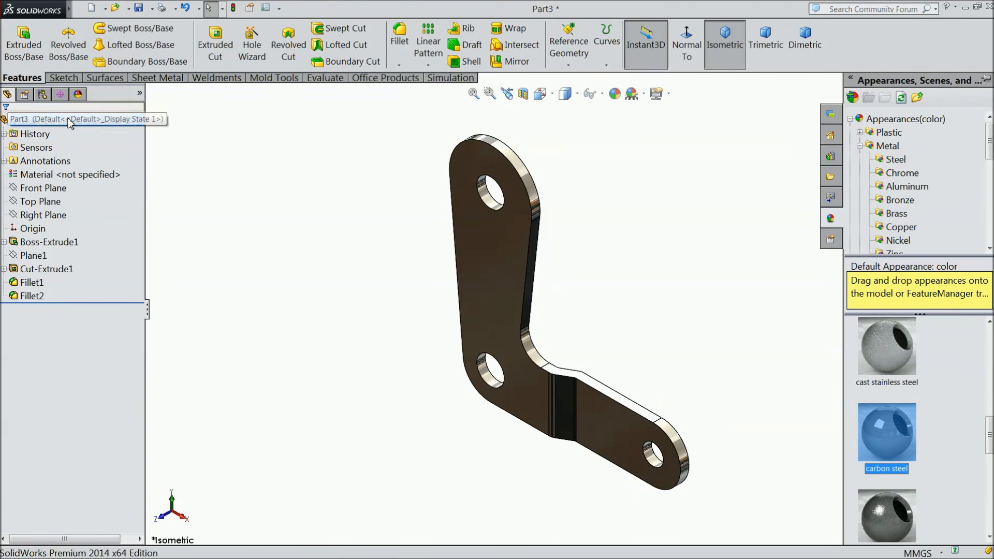
Apply the solid Red appearance to all of the lever's features, from Boss-Extrude1 through Fillet2.
click(58, 247)
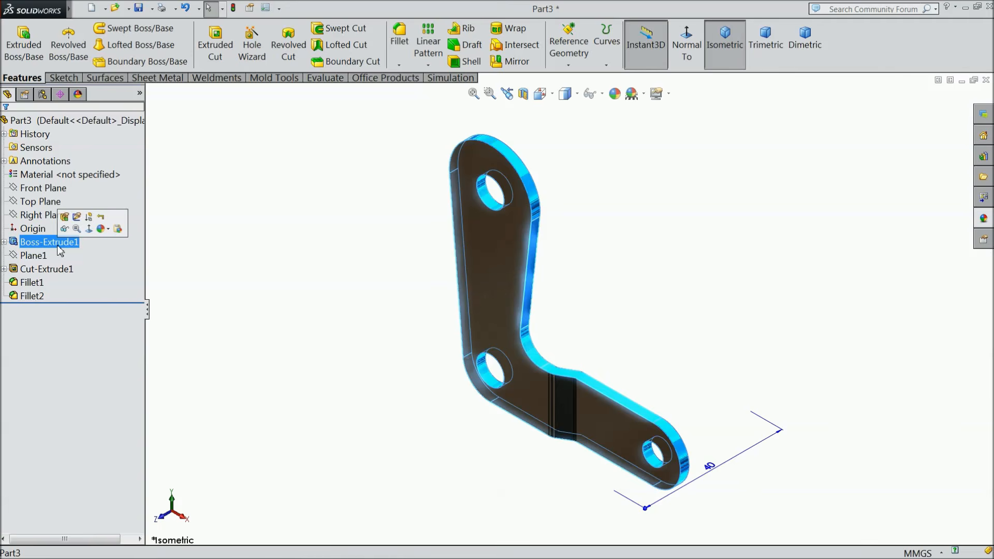
shift+click(28, 297)
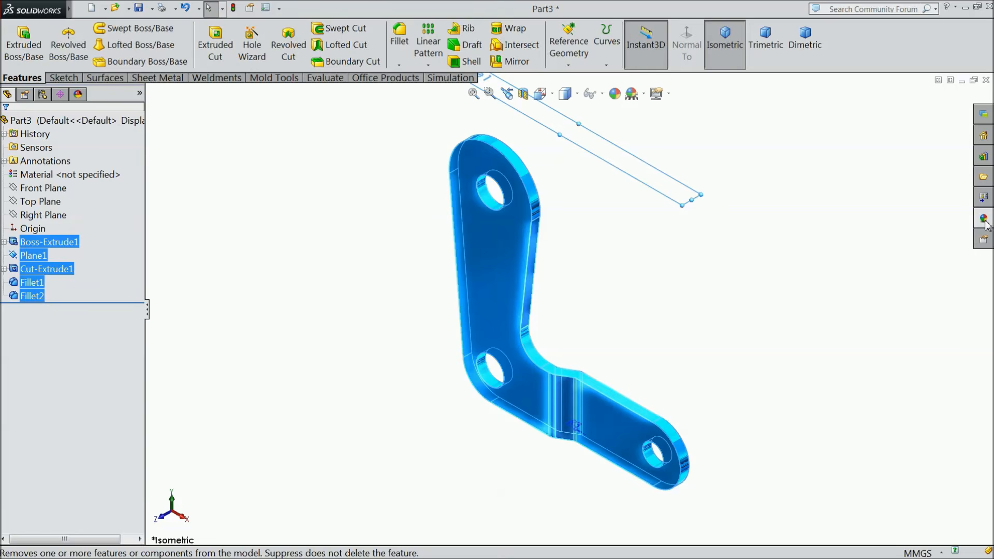
click(982, 221)
scroll(900, 214, down, 7)
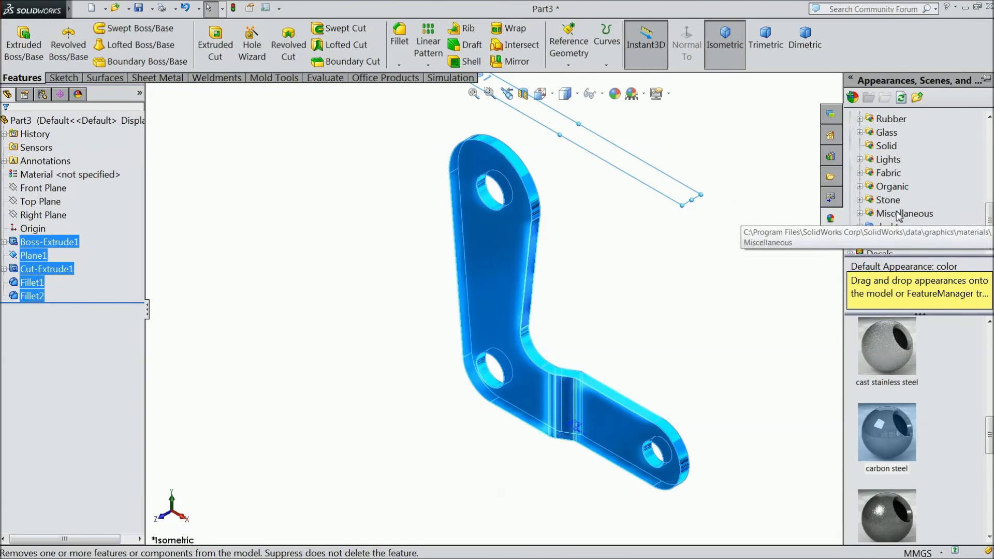
click(889, 148)
double_click(912, 434)
middle_drag(678, 395, 656, 316)
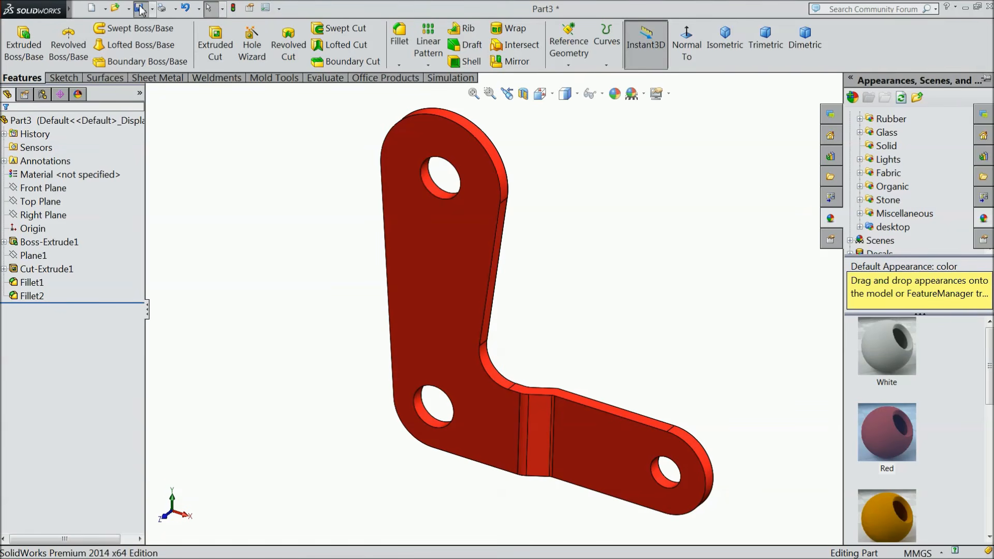
Save the part in the Manual Clamp folder as 2.Clamp Elbow Right.
click(138, 7)
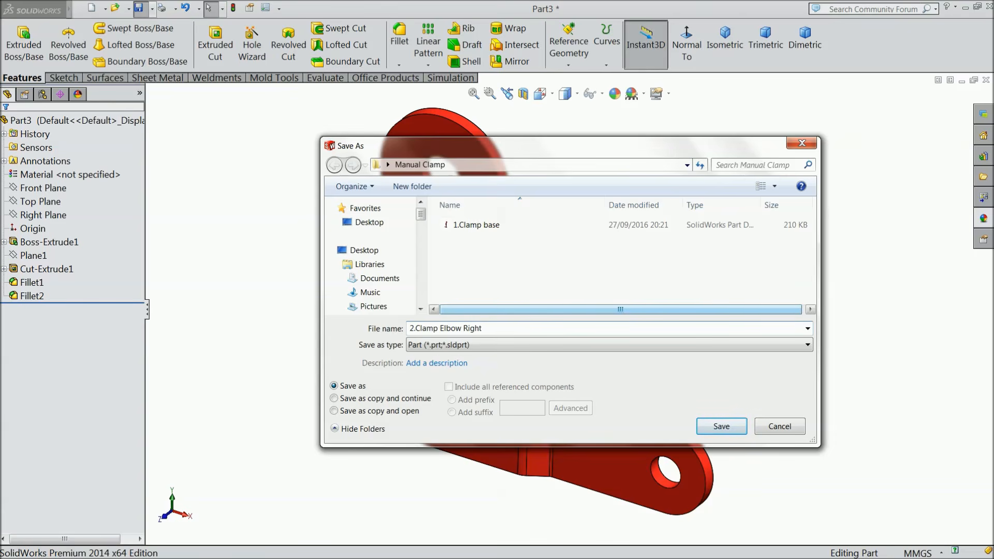
click(721, 426)
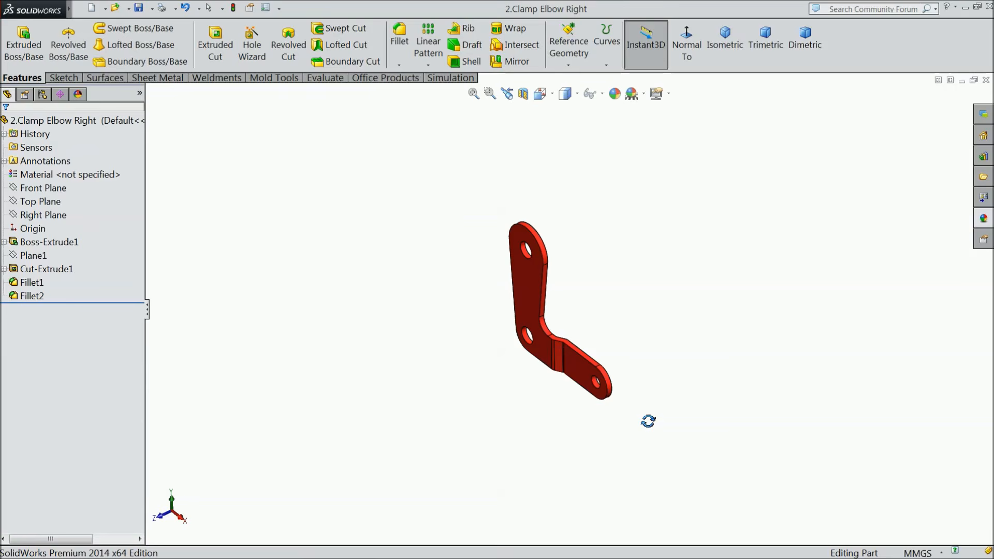
Create a mirrored part about the short arm's flat face, transferring all item types and keeping the link to the original part.
middle_drag(648, 417, 588, 448)
mouse_move(652, 360)
middle_down()
mouse_move(620, 396)
mouse_move(641, 349)
mouse_move(610, 397)
mouse_move(557, 284)
mouse_move(576, 380)
middle_up()
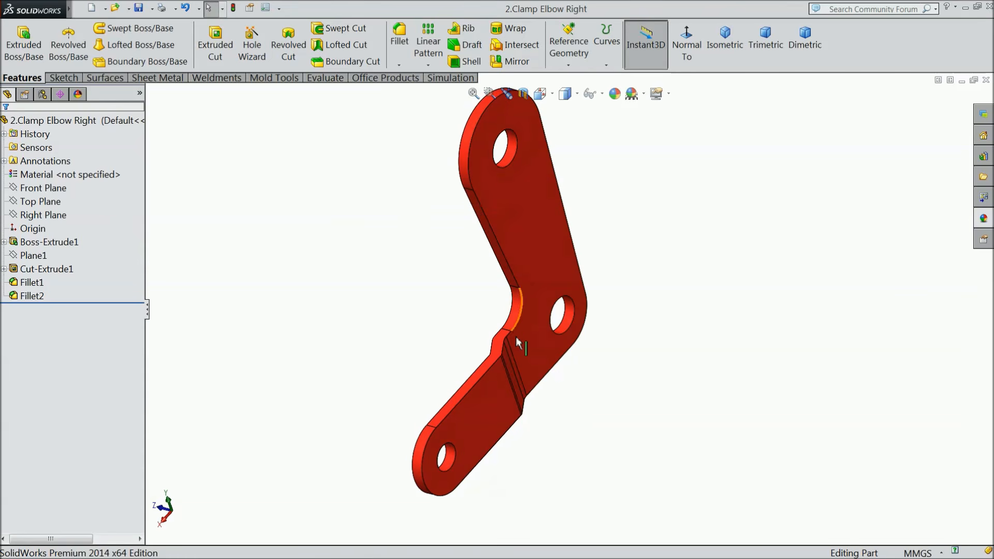
mouse_move(552, 343)
middle_down()
mouse_move(605, 304)
mouse_move(574, 286)
mouse_move(454, 424)
middle_up()
click(455, 424)
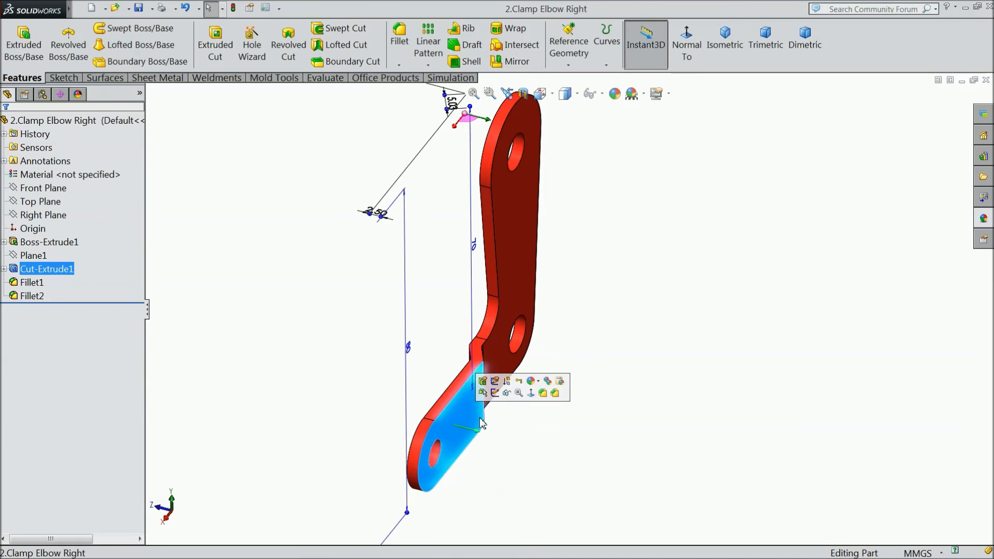
click(82, 8)
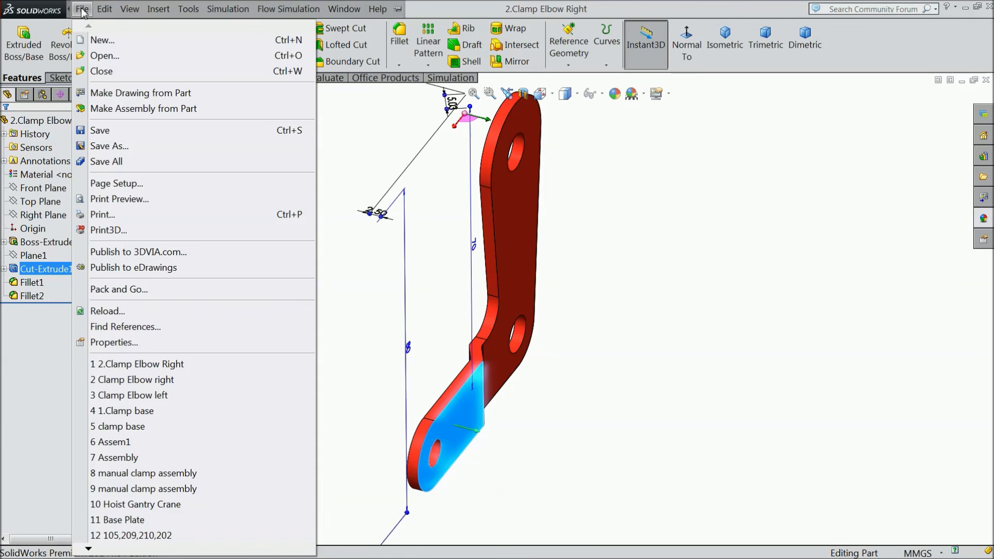
mouse_move(158, 11)
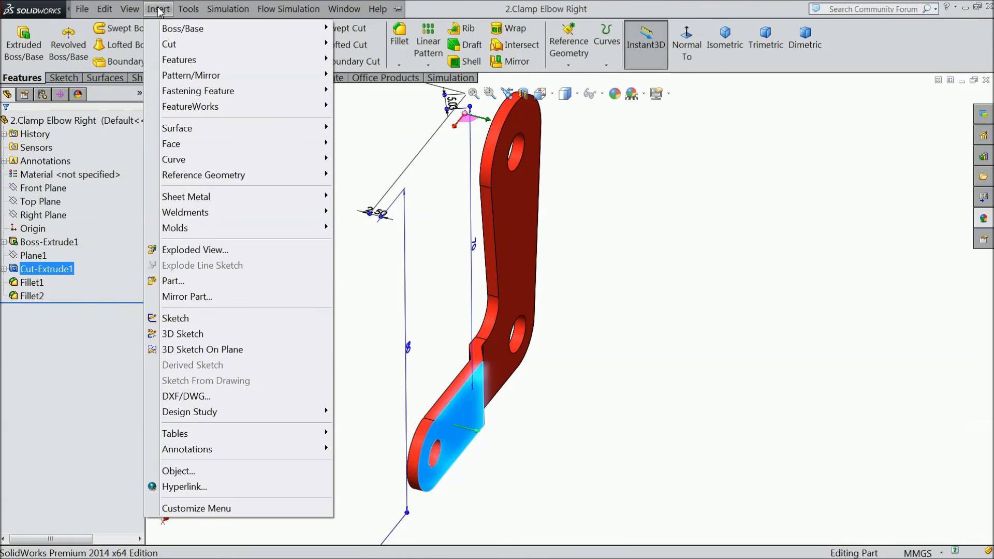
click(187, 297)
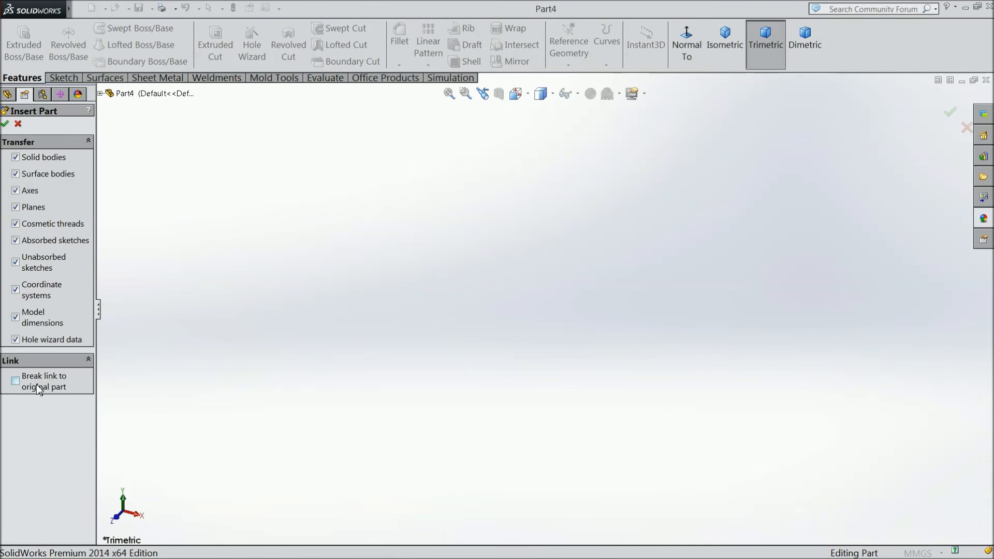
click(6, 124)
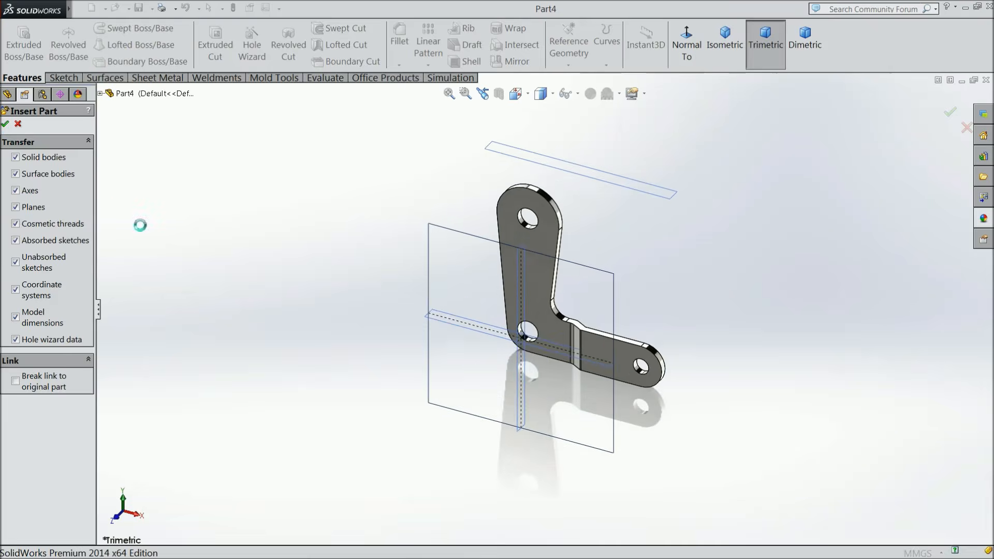
Set the mirrored part's scene to Plain White.
mouse_move(334, 356)
middle_down()
mouse_move(269, 348)
mouse_move(305, 364)
mouse_move(317, 326)
mouse_move(330, 338)
middle_up()
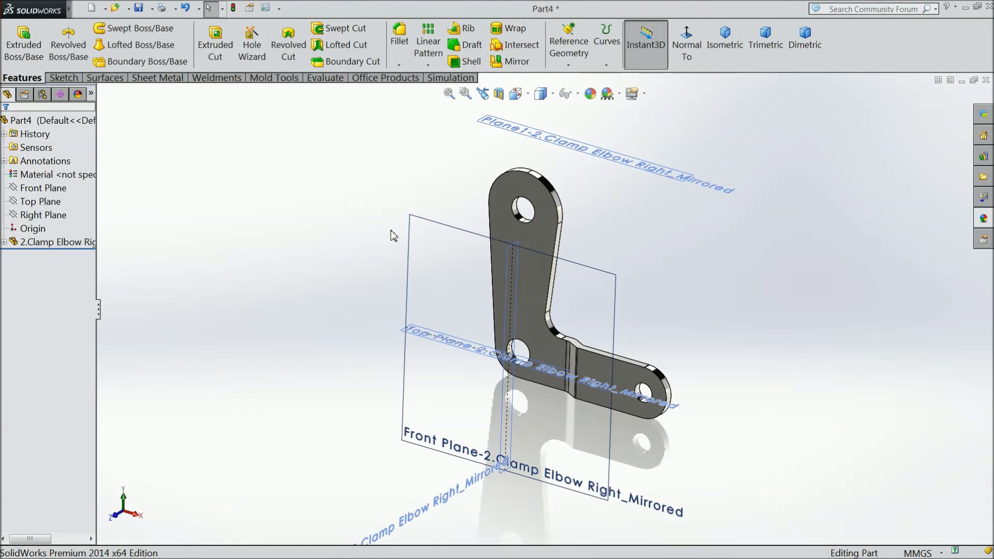
click(619, 94)
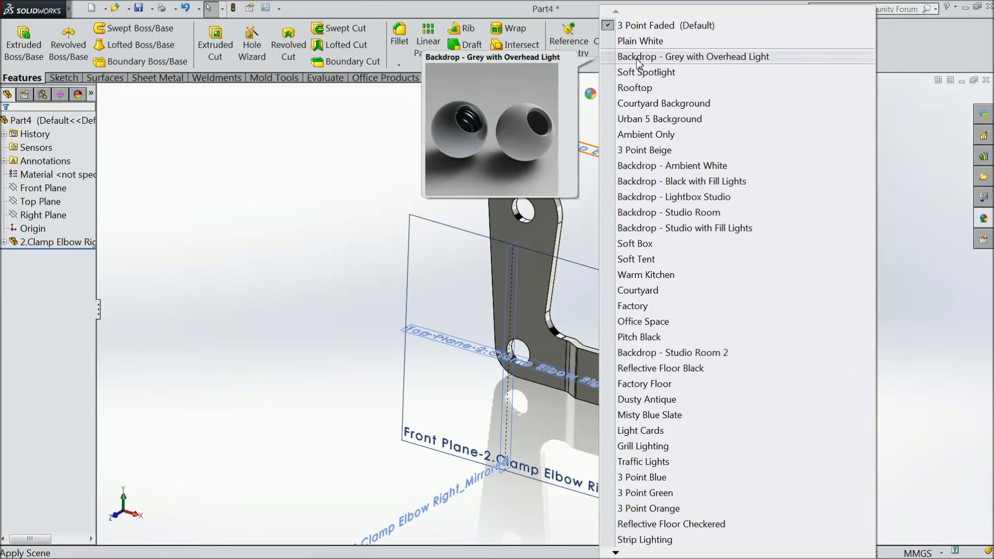
click(642, 44)
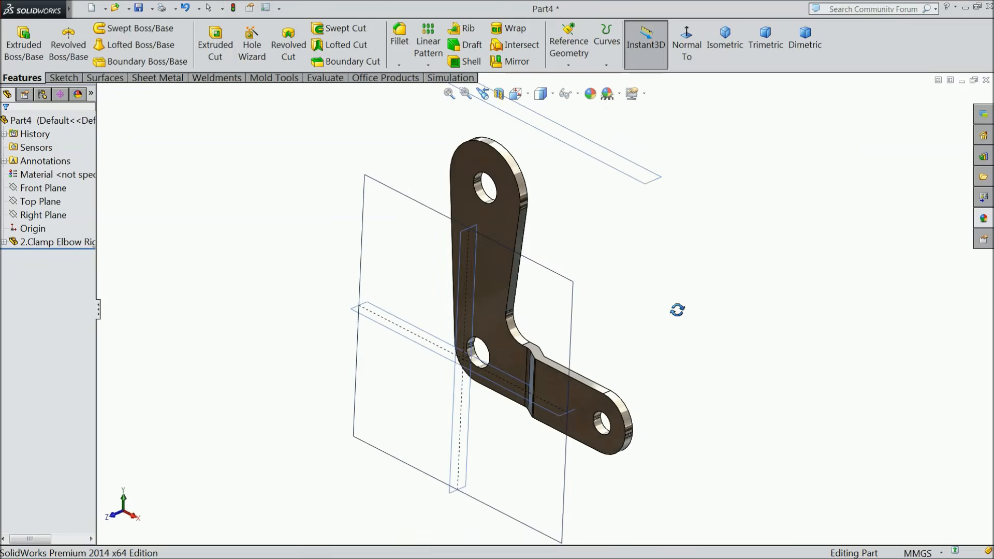
Hide the four transferred reference planes in the mirrored part: Front, Plane1, Top and Right.
click(367, 275)
scroll(368, 275, down, 1)
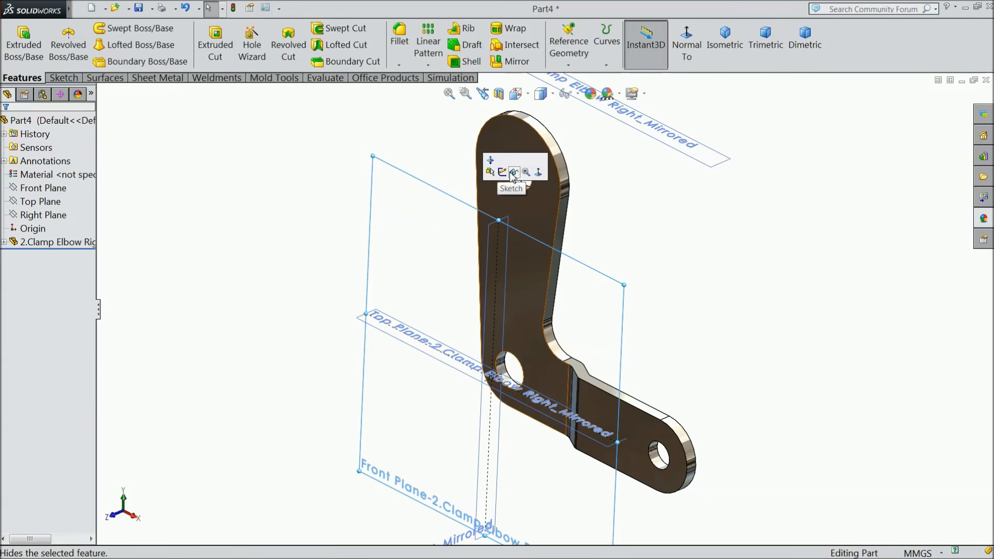
click(510, 170)
click(688, 158)
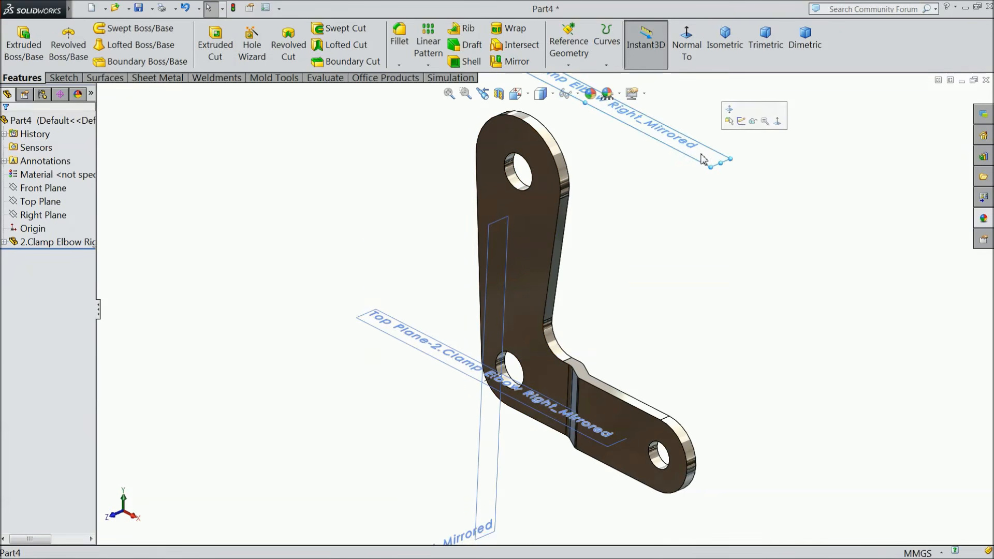
click(752, 124)
click(450, 365)
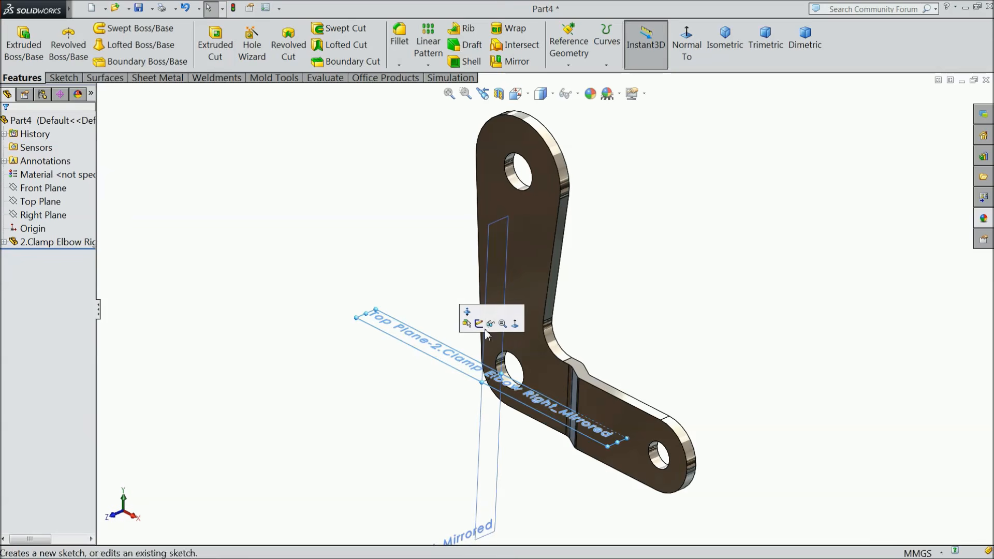
click(505, 324)
click(483, 420)
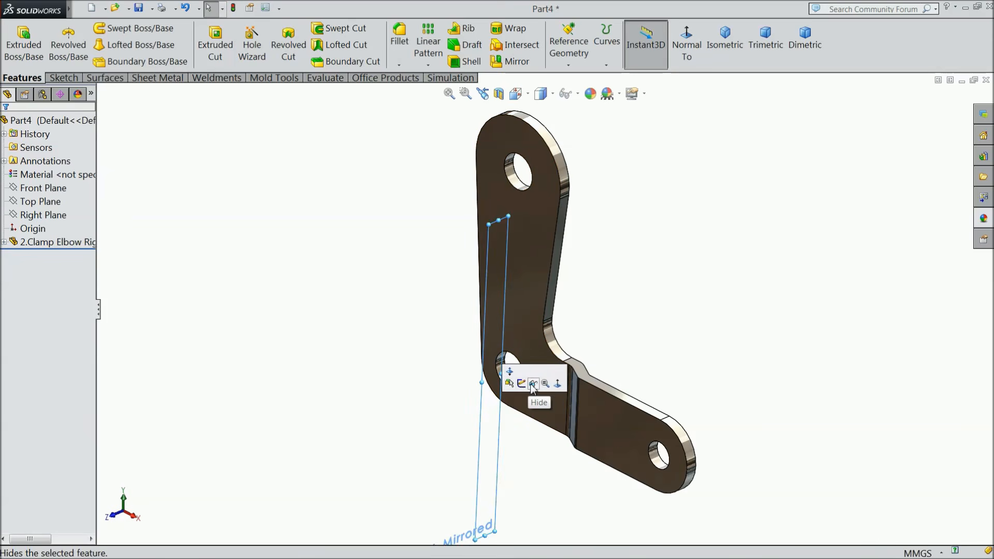
click(521, 381)
key(f)
mouse_move(441, 419)
middle_down()
mouse_move(483, 395)
mouse_move(455, 430)
middle_up()
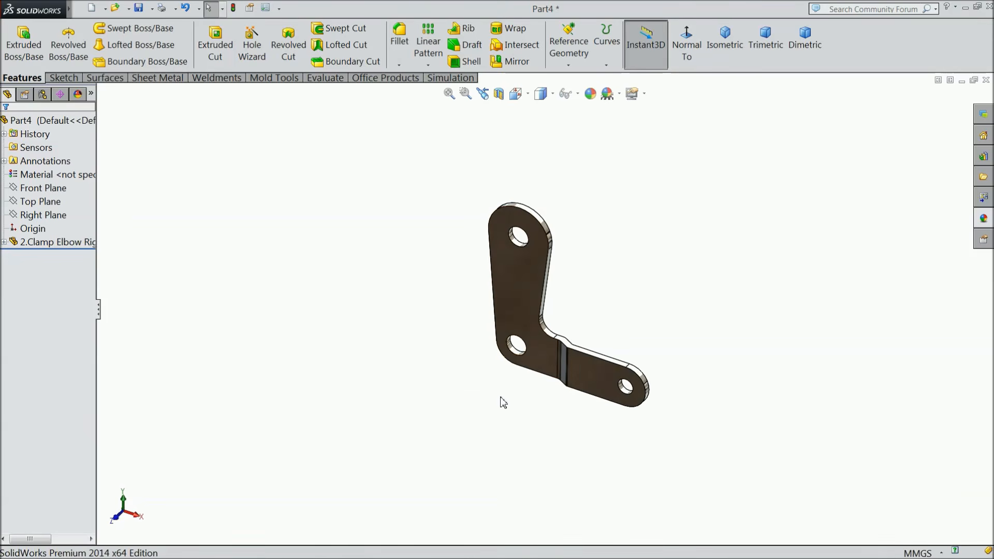
Apply the solid Red appearance to the mirrored lever's inserted part feature and fit the model in view.
scroll(564, 362, down, 2)
click(60, 242)
click(984, 221)
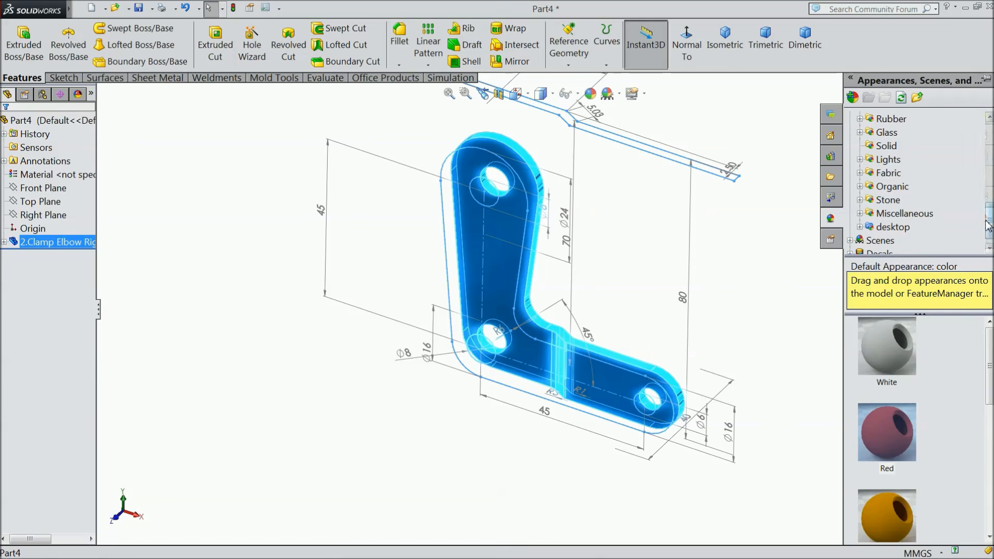
double_click(899, 435)
middle_drag(705, 279, 696, 253)
key(f)
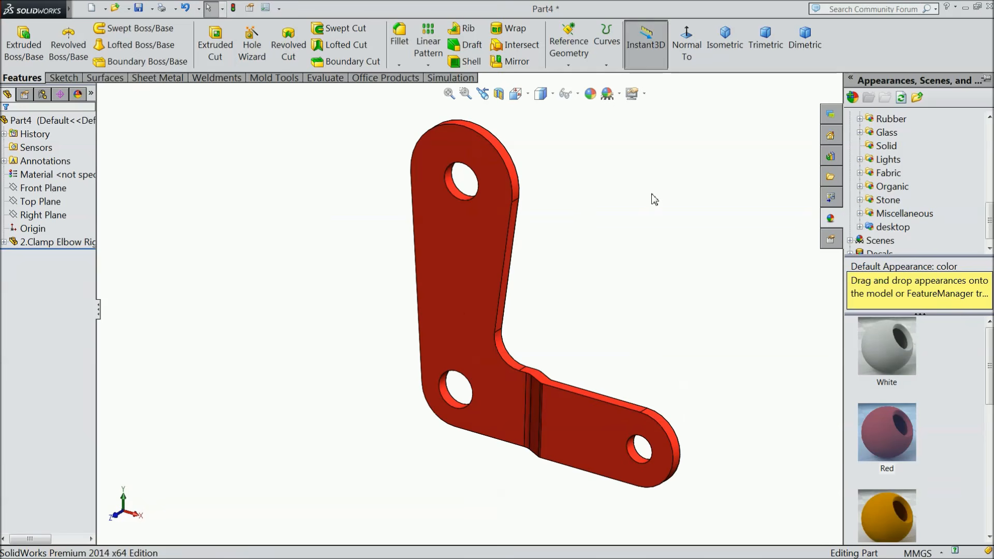
Save the elbow part in the Manual Clamp folder as a new part file named 3.Clamp Elbow Left.
click(153, 9)
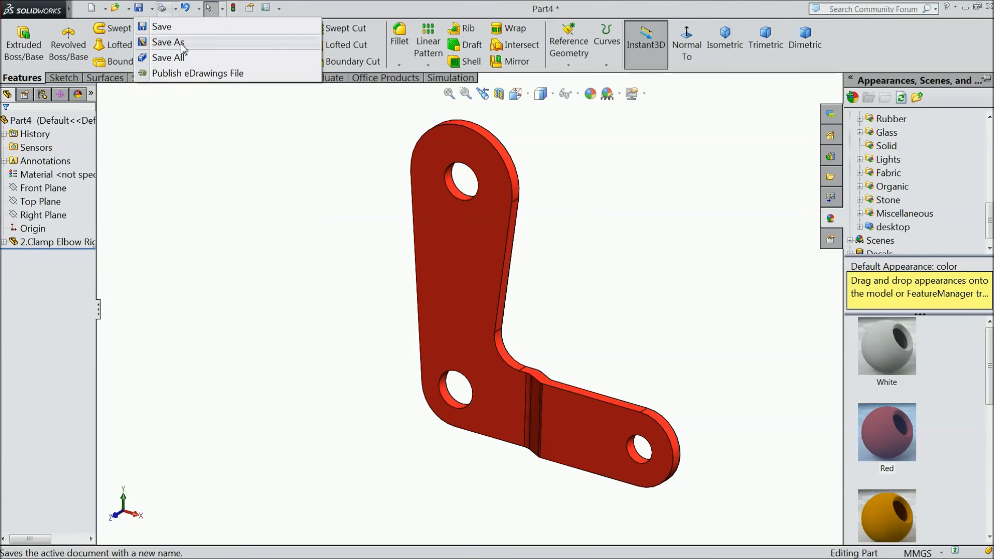
click(165, 40)
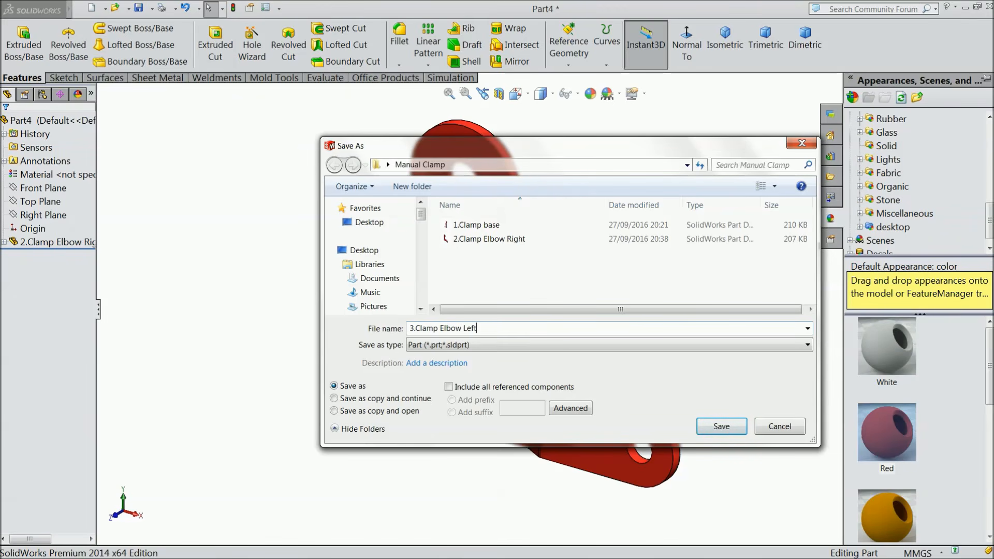
click(731, 433)
middle_drag(671, 334, 561, 300)
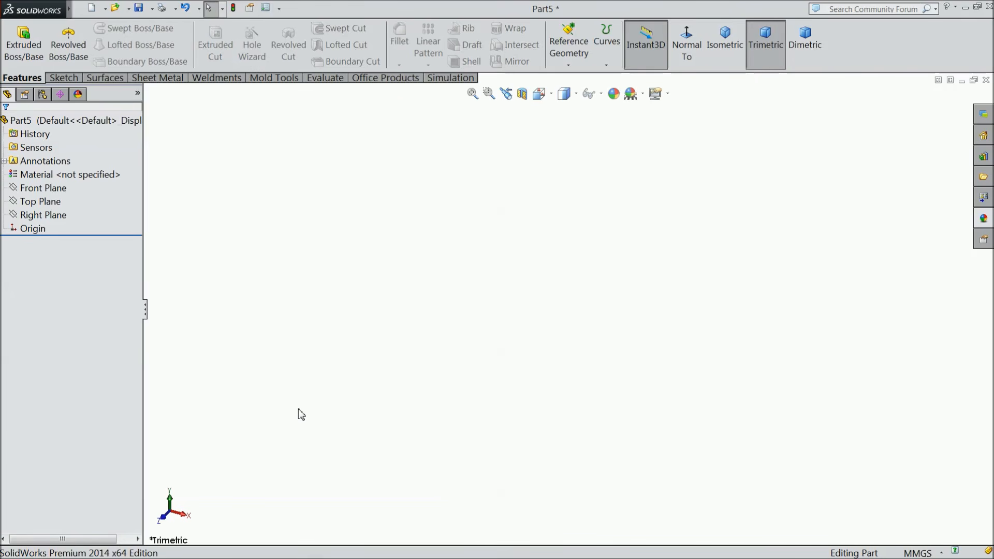
Sketch two concentric circles centred on the origin of the Front Plane, about 14.4 mm and 27.7 mm in radius.
click(51, 188)
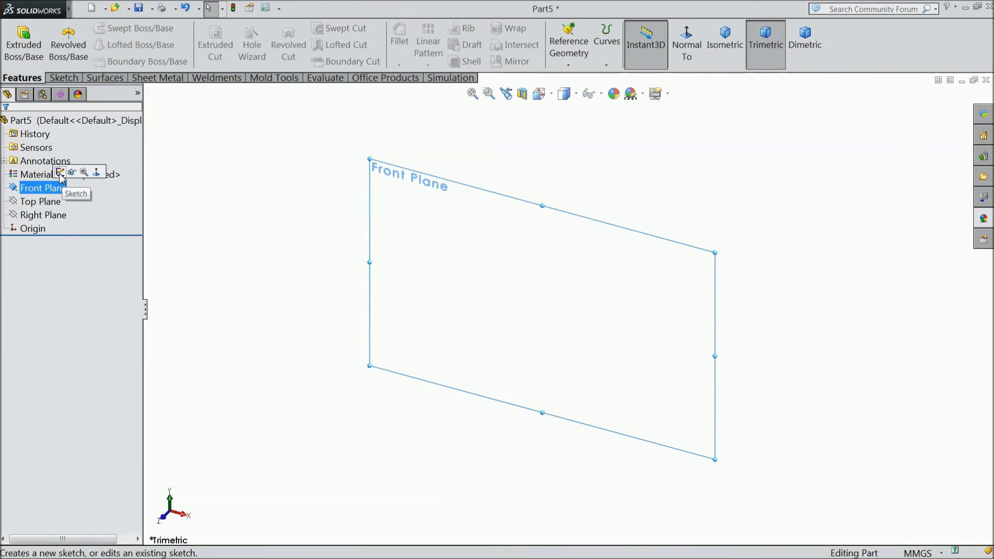
click(64, 175)
click(60, 79)
click(112, 27)
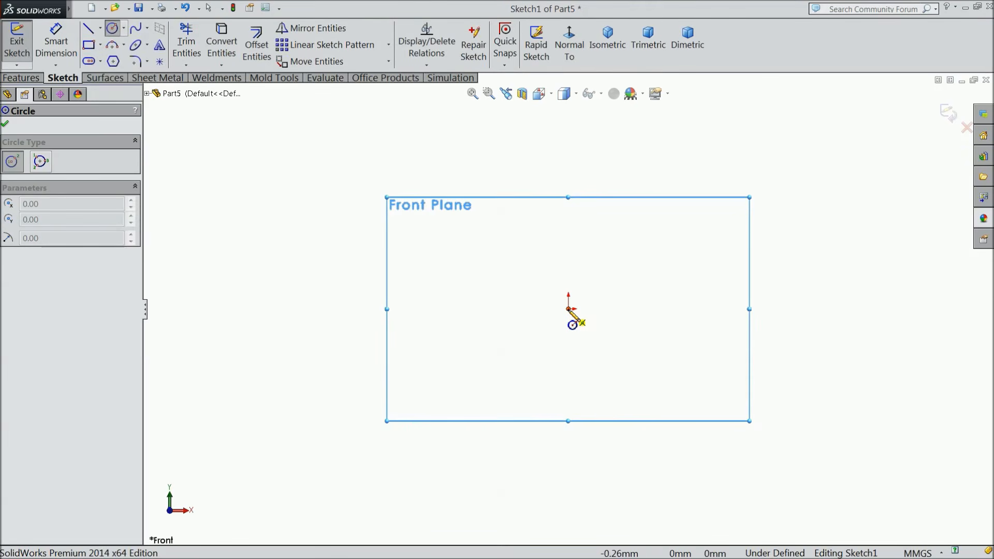
click(569, 309)
click(562, 283)
click(568, 308)
click(524, 273)
scroll(624, 321, down, 4)
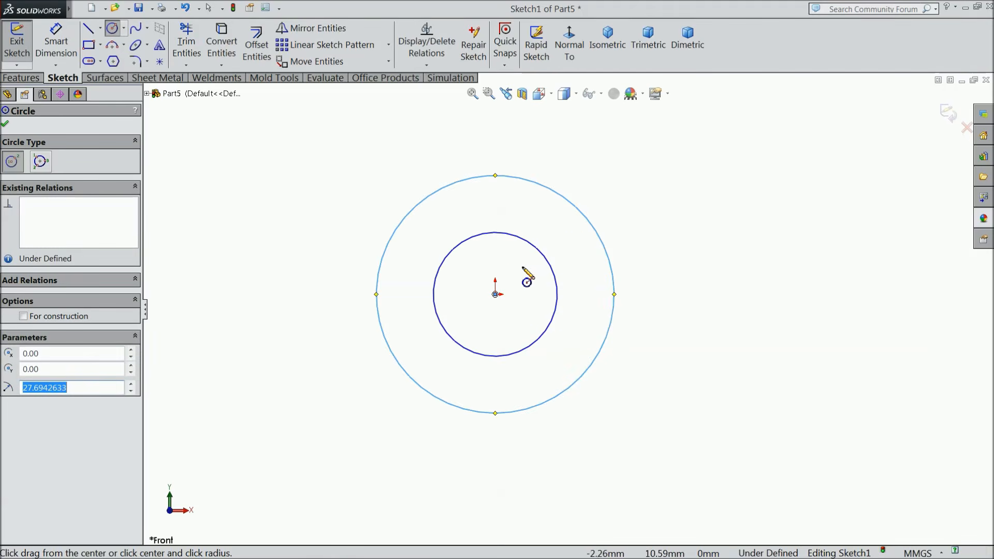
Dimension the inner circle's diameter to 4 mm and the outer circle's diameter to 6 mm.
click(56, 44)
click(555, 317)
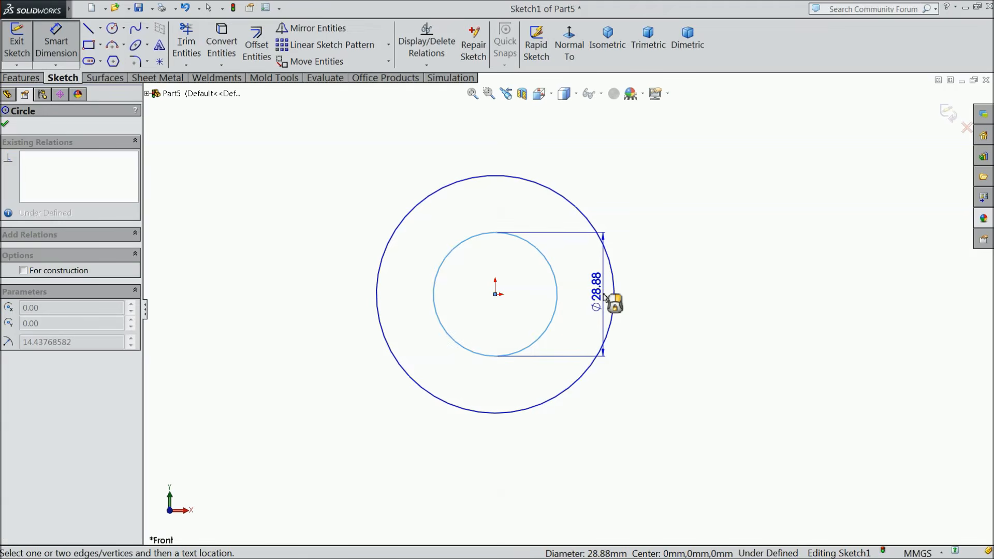
click(650, 302)
text(4)
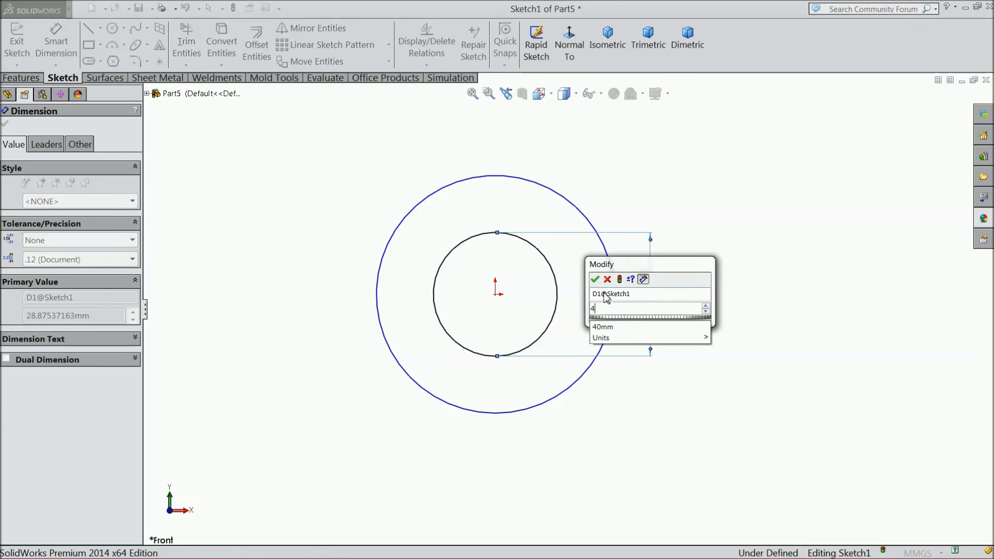
click(595, 280)
click(613, 287)
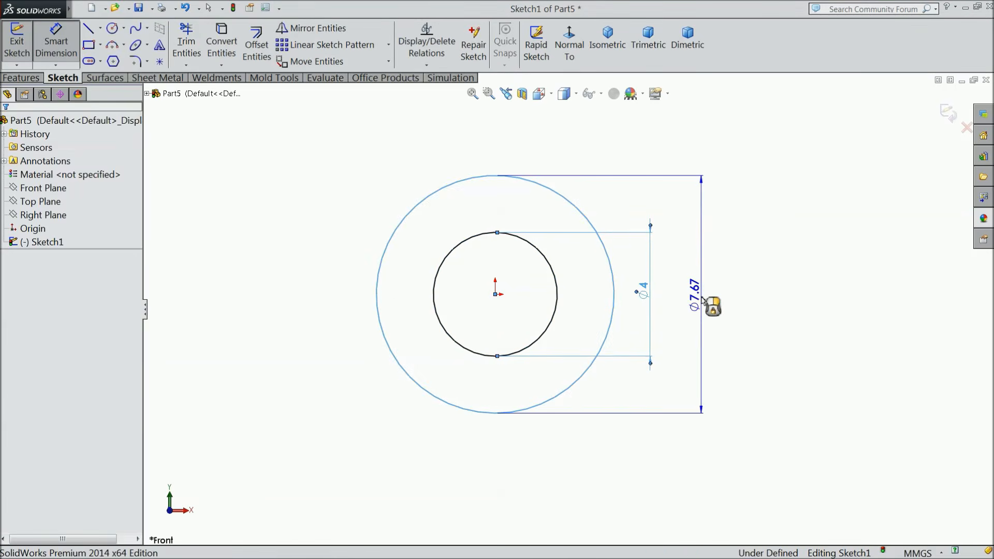
click(707, 300)
text(6)
click(646, 283)
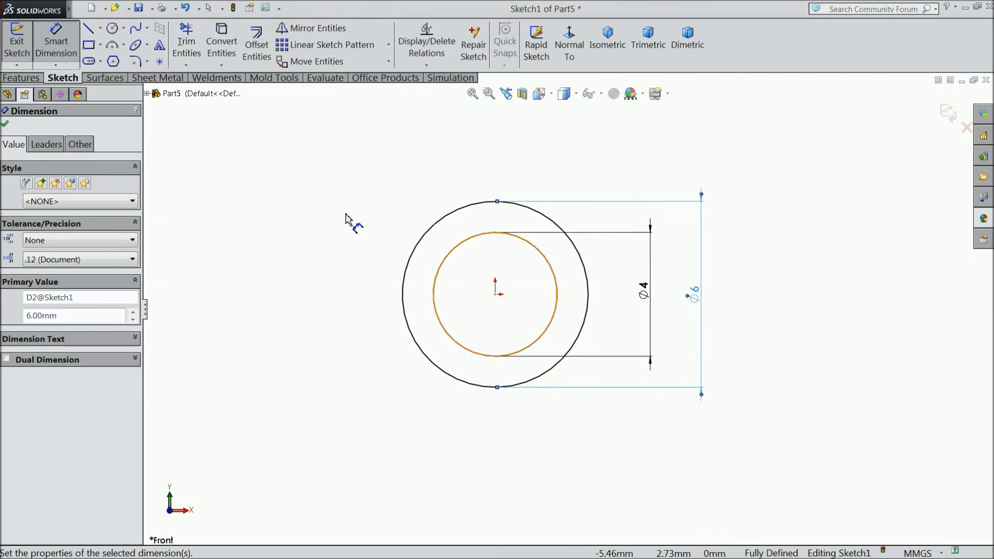
click(5, 124)
Extrude the ring profile 25 mm with the Mid Plane end condition to form a tube.
click(22, 78)
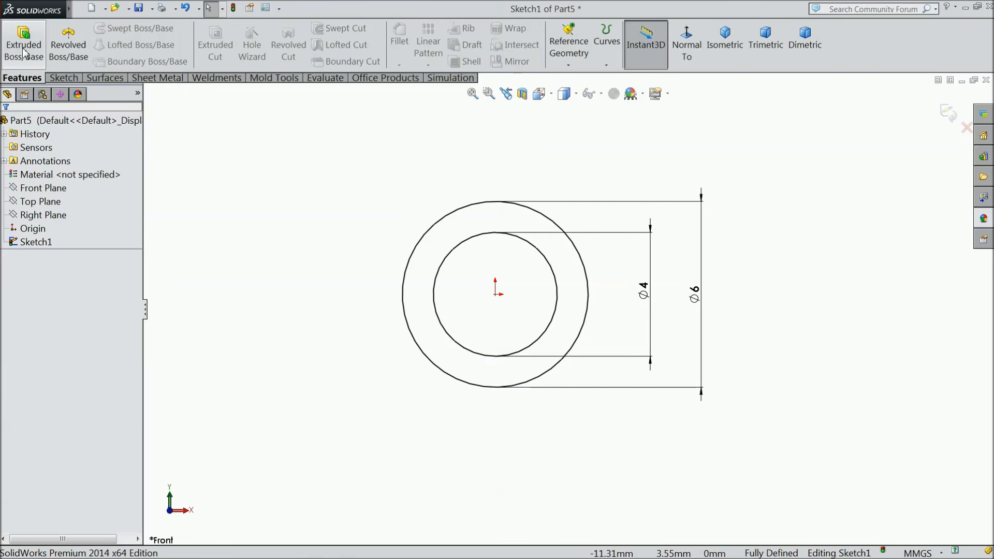
click(24, 44)
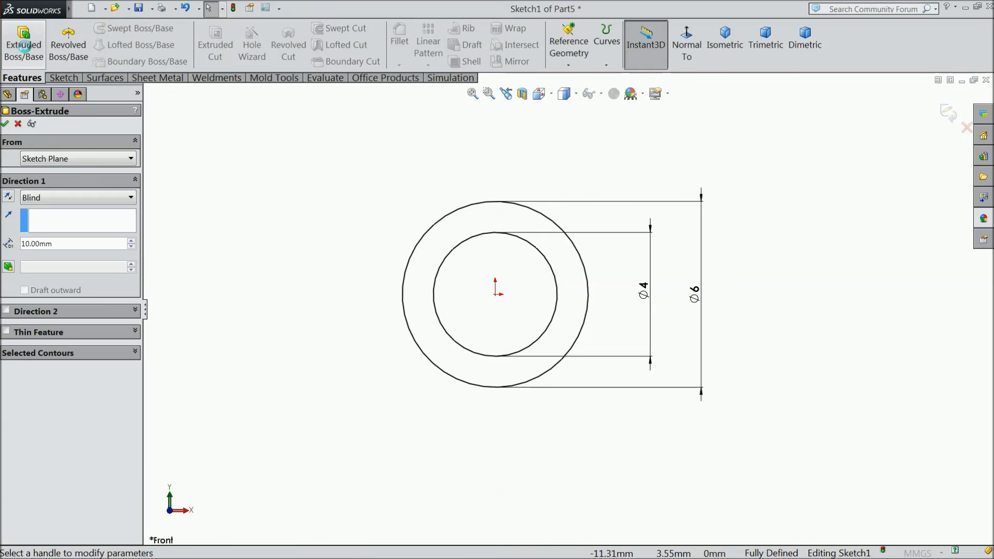
click(42, 202)
click(59, 261)
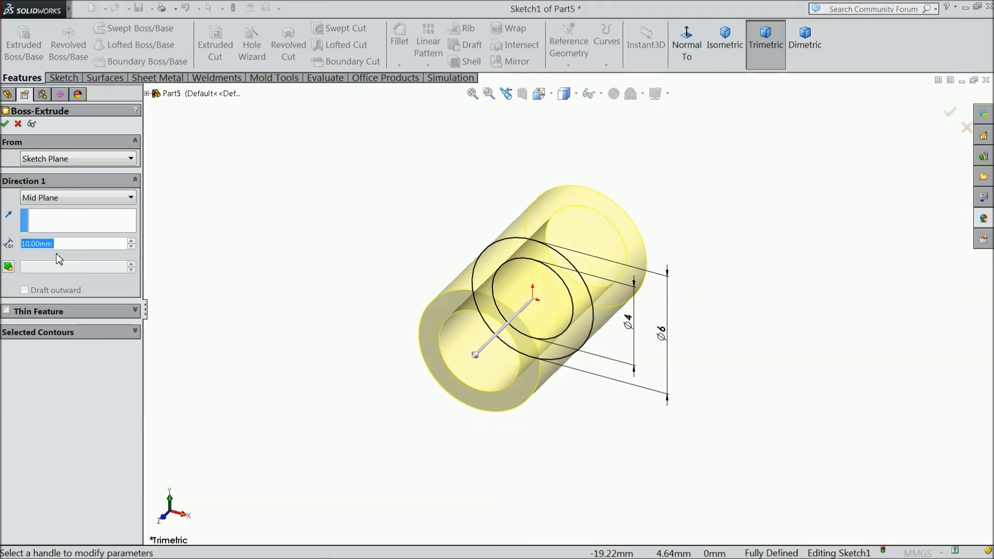
text(25)
key(Return)
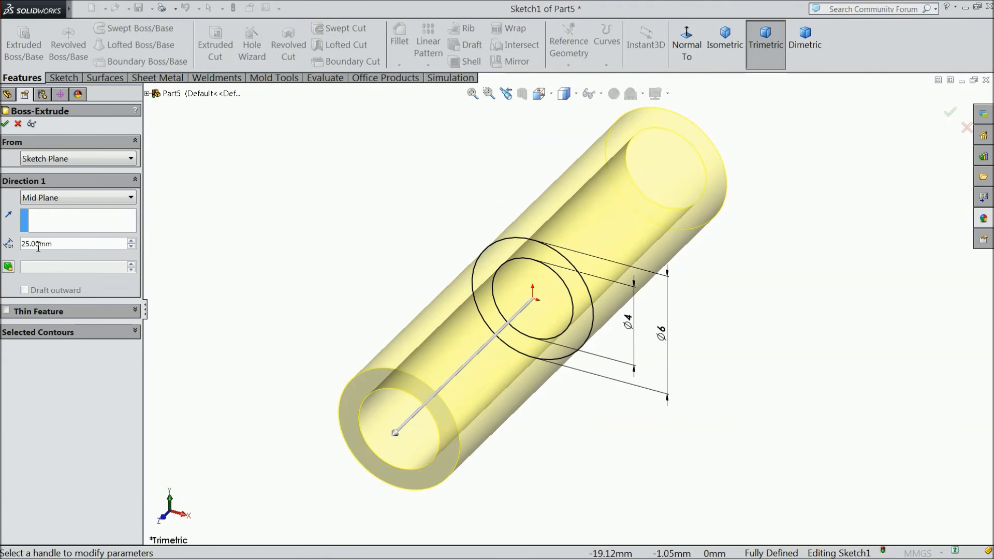
click(5, 124)
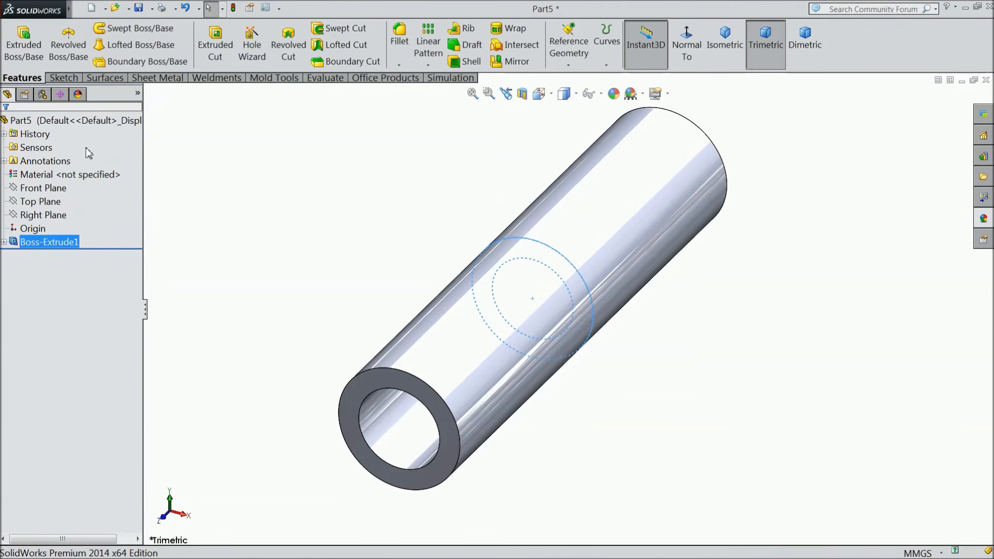
Chamfer the outer edges at both ends of the tube by 0.25 mm at 45 degrees.
click(398, 65)
click(409, 91)
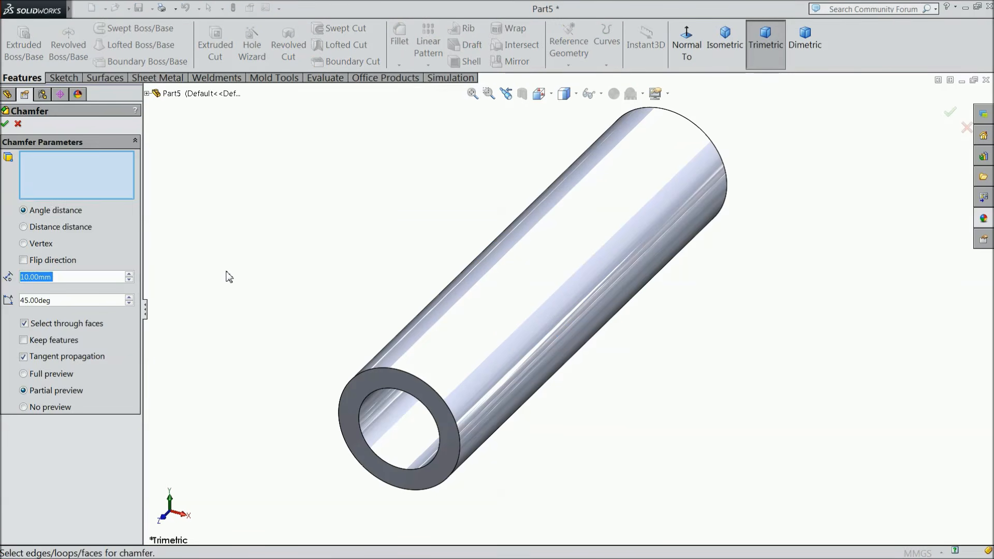
text(0.25)
key(Return)
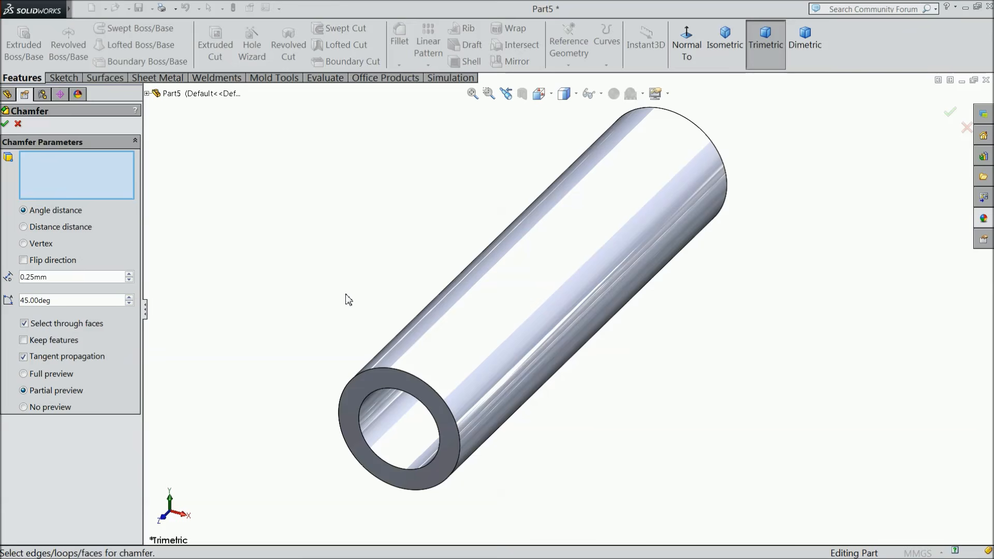
click(404, 372)
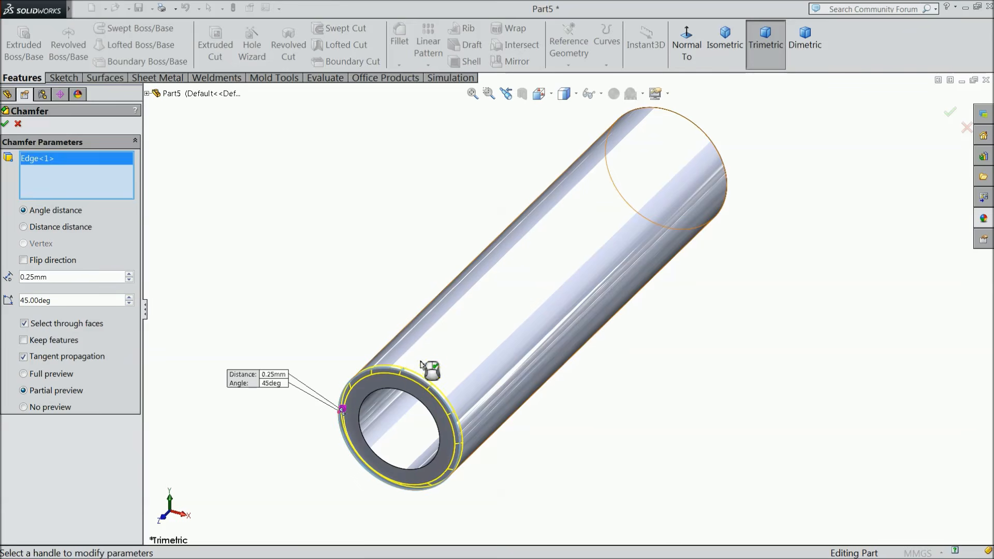
click(723, 155)
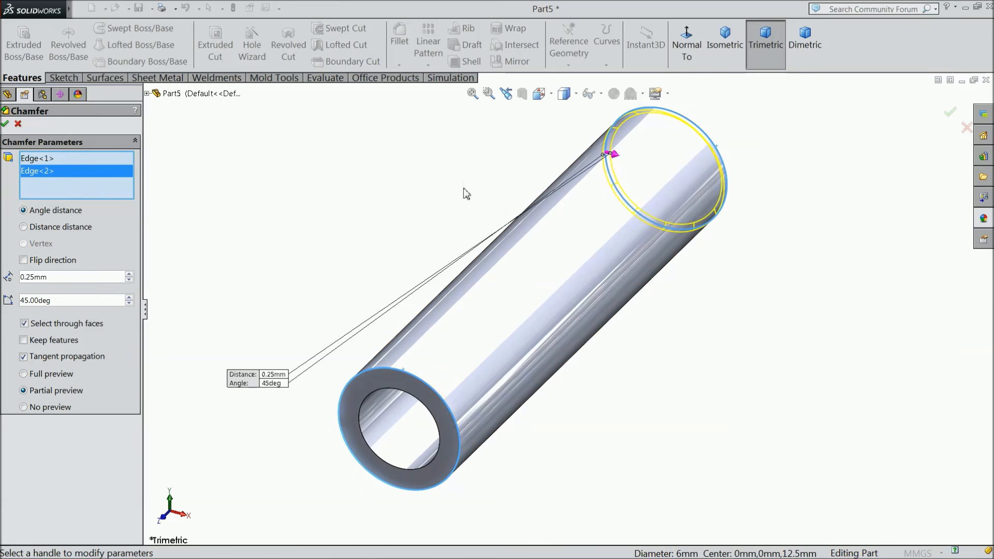
click(6, 124)
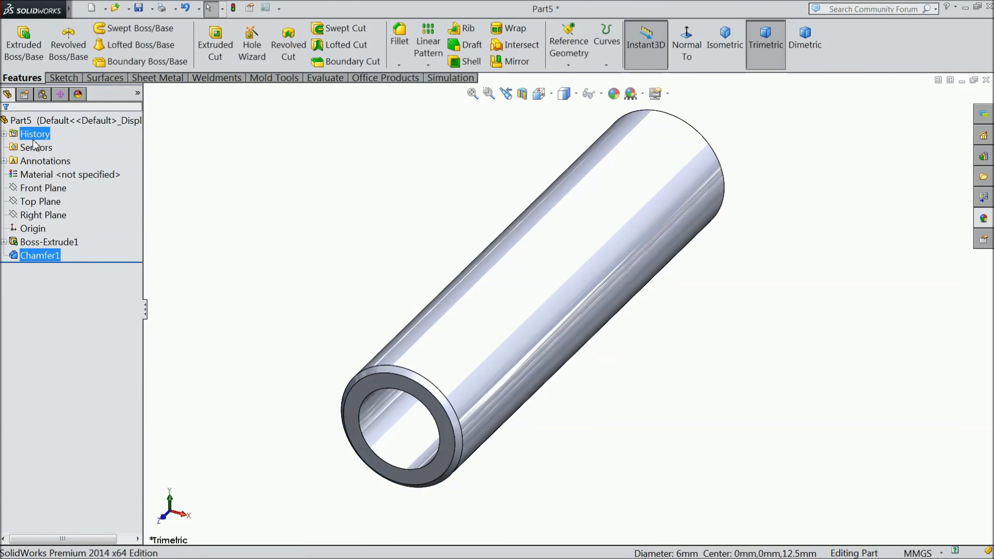
Apply the Blue appearance to the whole tube part.
click(61, 124)
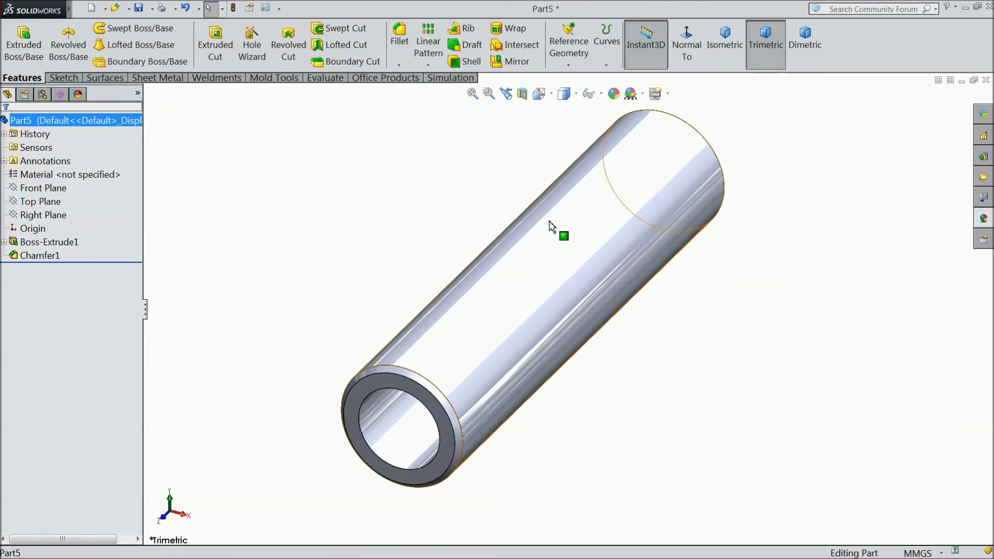
click(984, 220)
scroll(928, 414, down, 3)
double_click(861, 431)
middle_drag(757, 393, 715, 297)
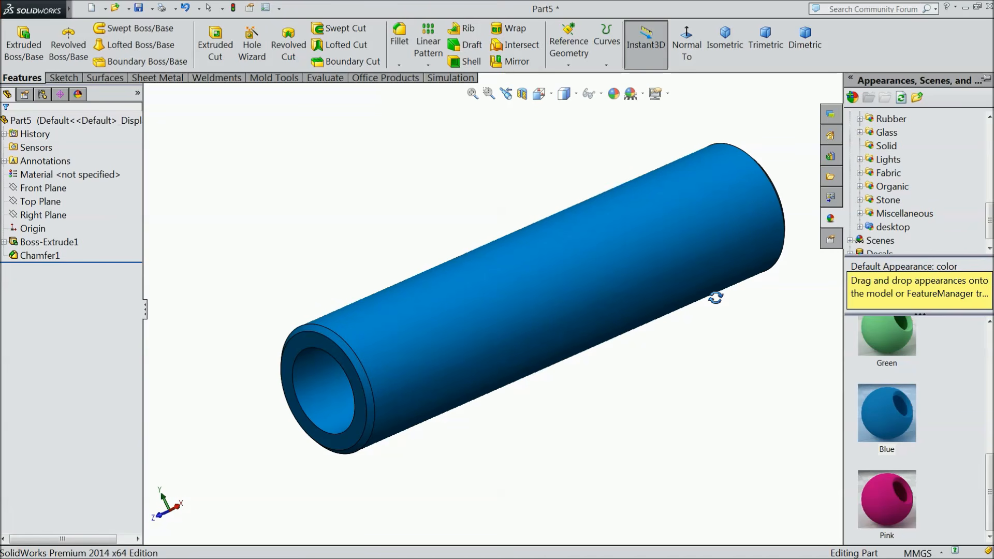
Apply the carbon steel appearance from the Steel category of metals to the tube.
scroll(898, 171, up, 7)
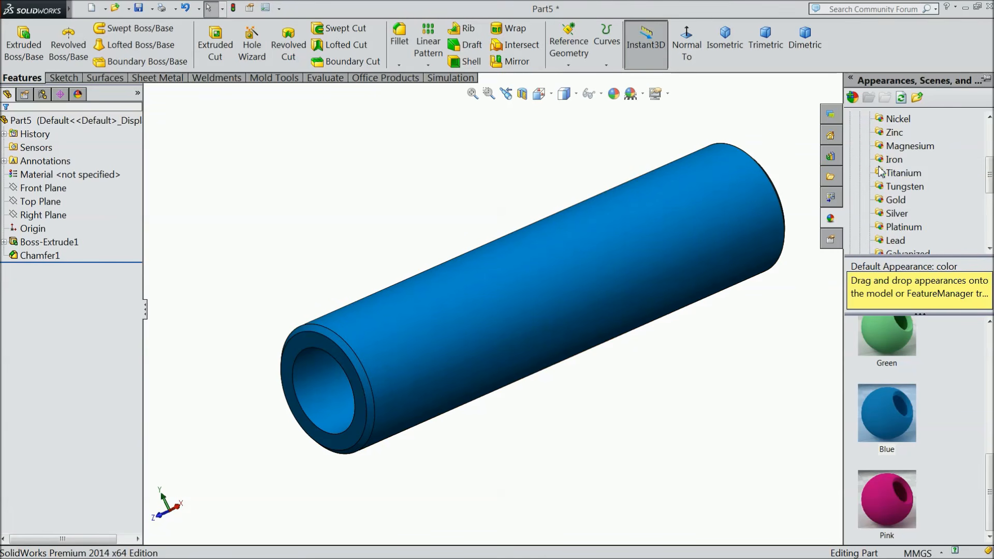
click(895, 160)
scroll(921, 428, down, 3)
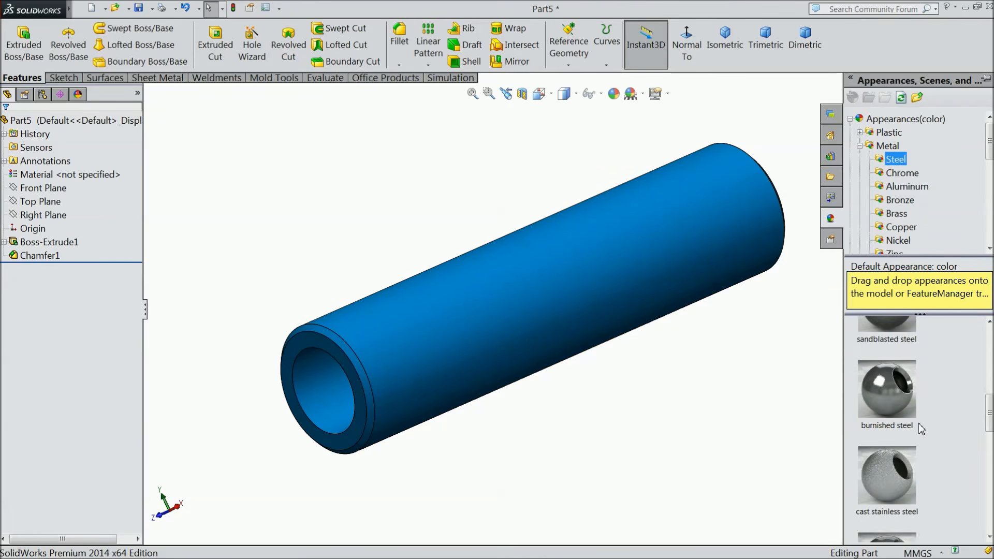
scroll(910, 448, down, 2)
drag(890, 453, 694, 413)
click(66, 124)
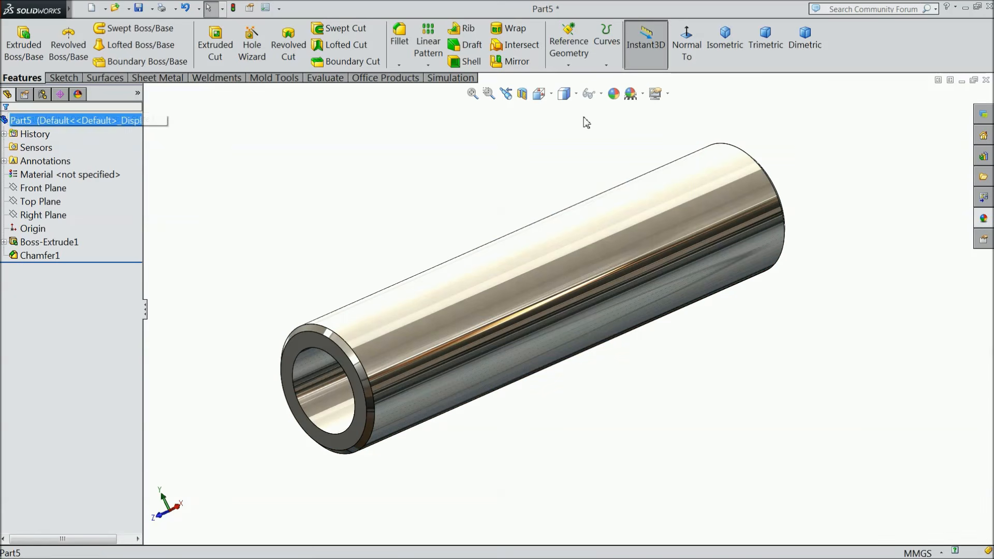
click(615, 99)
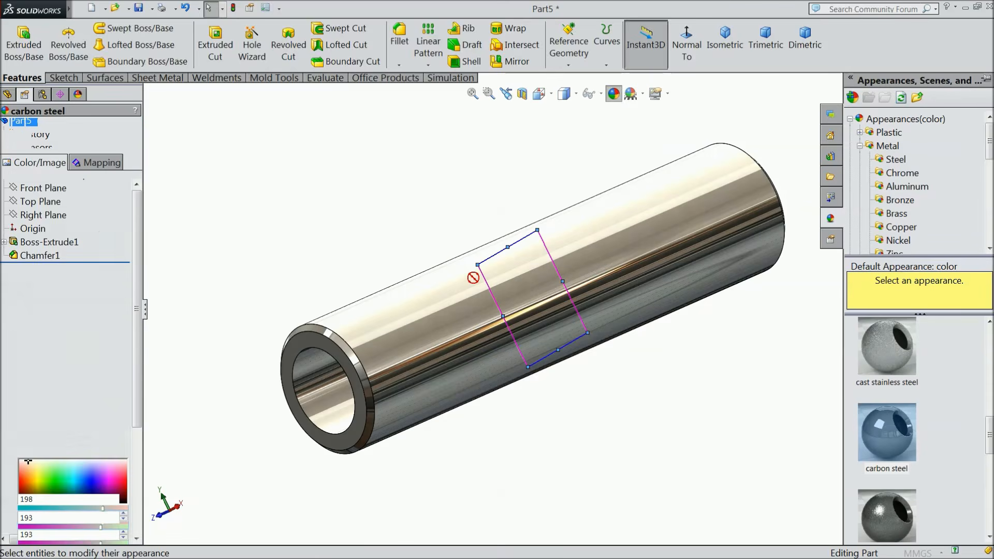
click(81, 411)
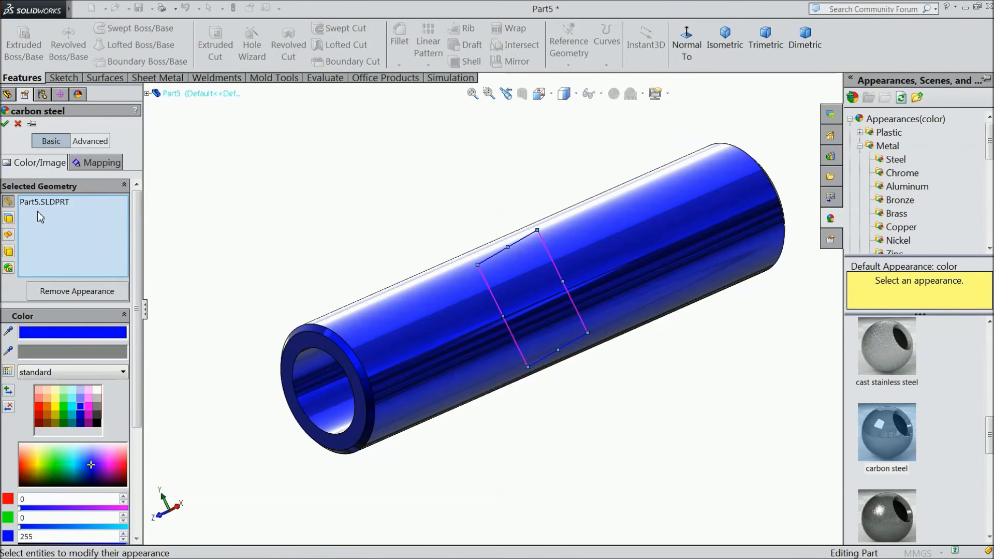
click(17, 124)
Replace the tube's carbon steel appearance with Blue from the Solid appearance category.
scroll(900, 207, down, 4)
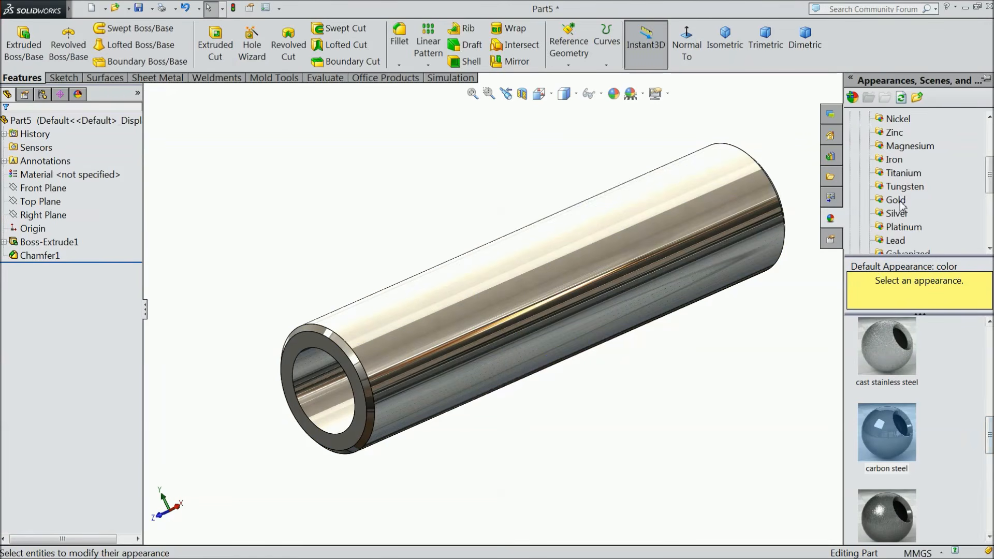
scroll(900, 208, down, 3)
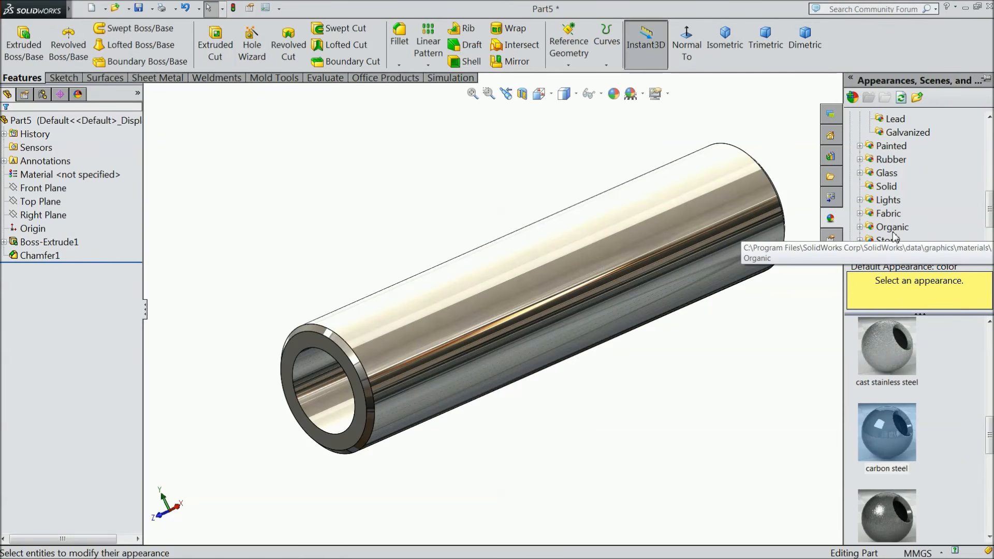
click(886, 186)
scroll(912, 425, down, 3)
double_click(900, 421)
middle_drag(655, 408, 597, 455)
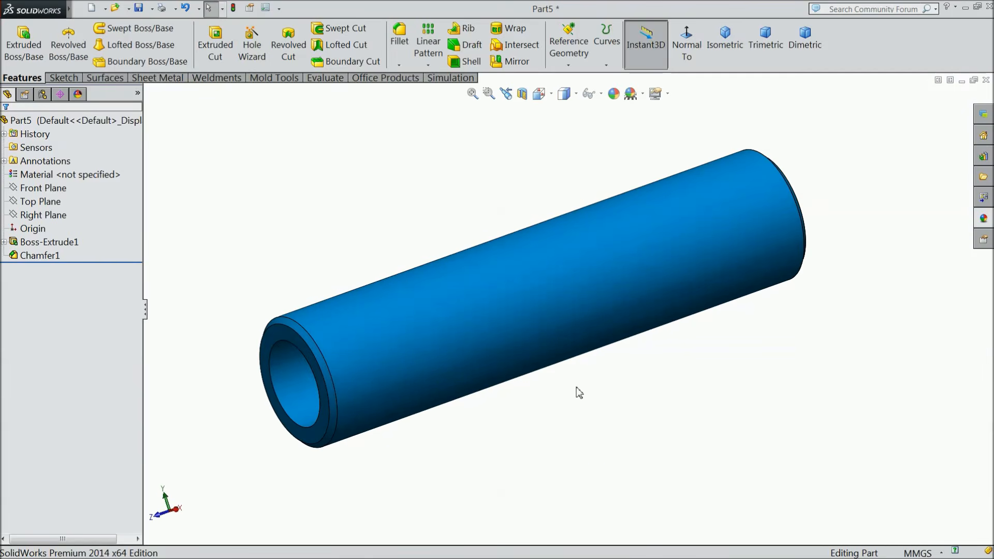
Save the tube part in the Manual Clamp folder under a name starting with "4.Clamp Foot p".
click(139, 8)
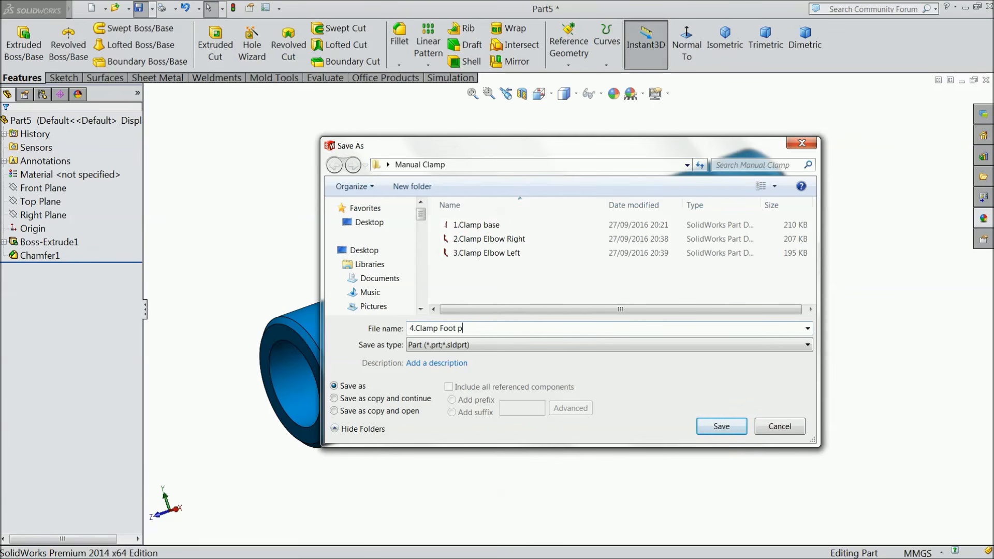
click(721, 426)
middle_drag(659, 374, 643, 390)
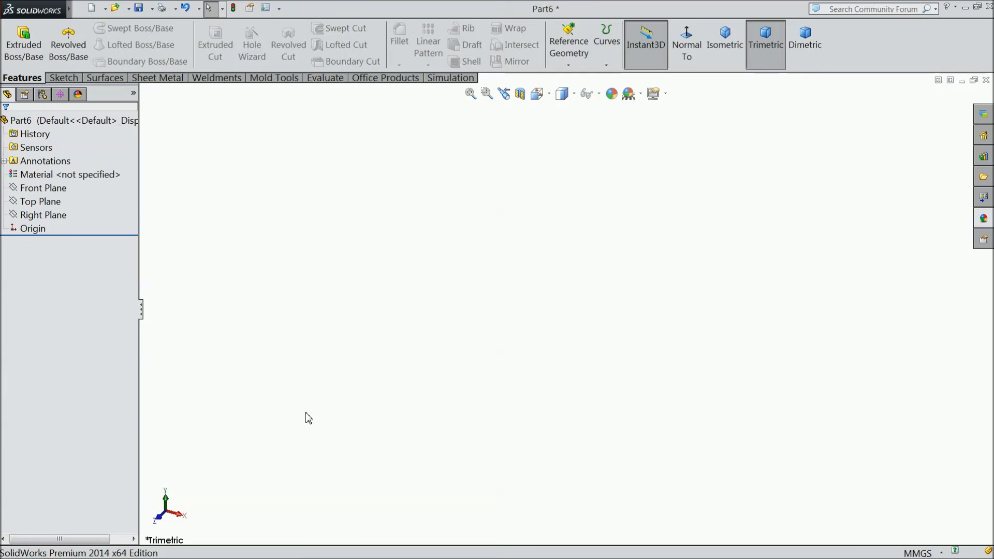
Start a sketch on the Right Plane of the new part and draw an origin-centred circle about 48.7 mm in radius.
click(42, 215)
click(48, 196)
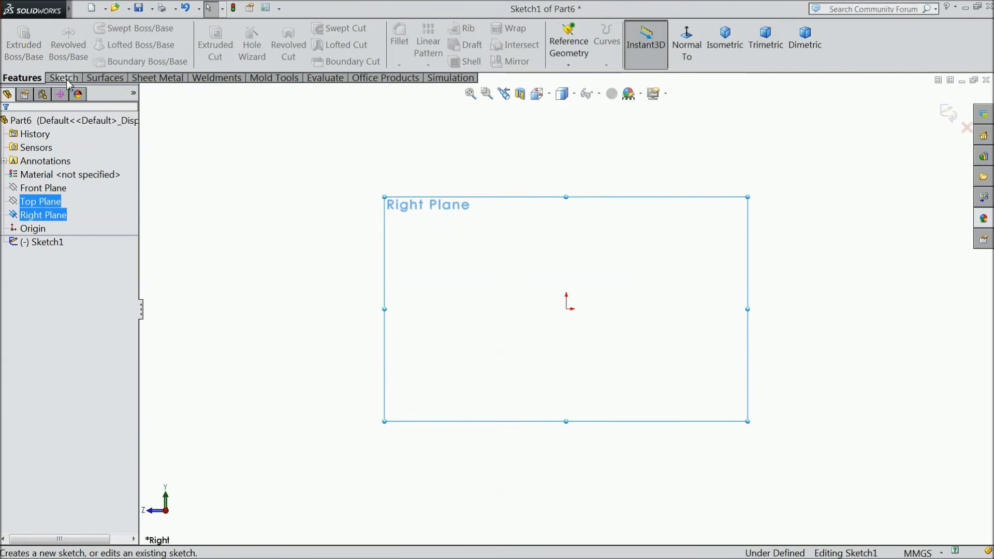
click(112, 29)
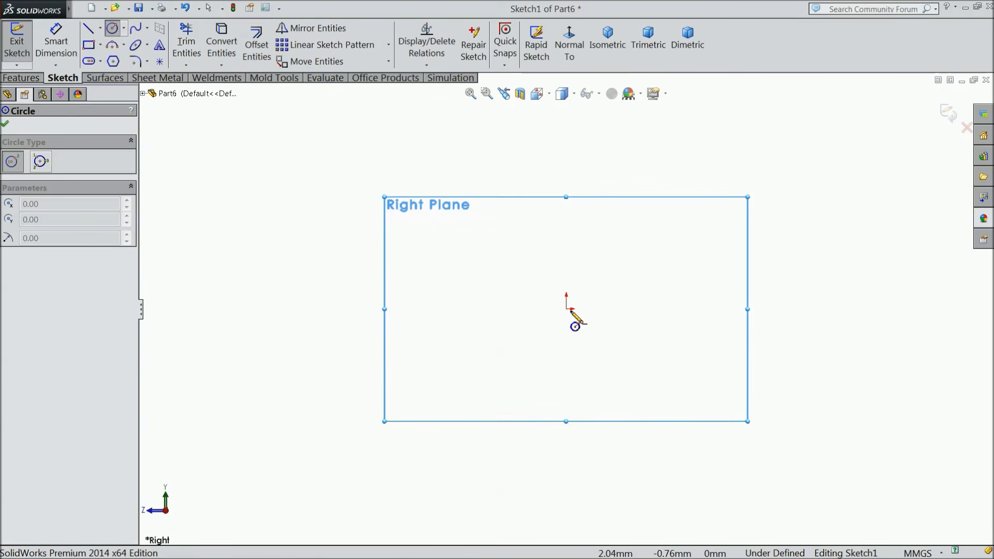
click(566, 309)
click(481, 287)
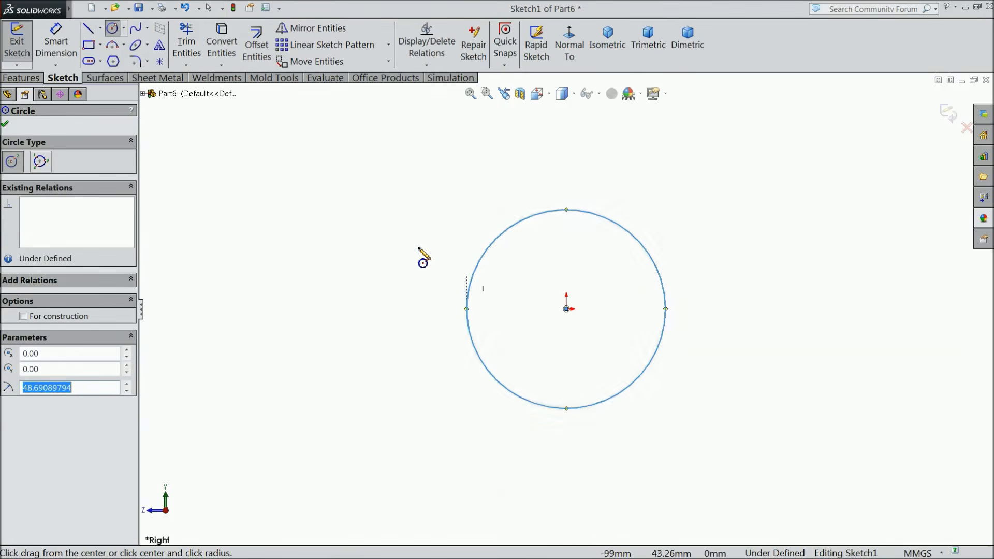
Dimension the origin-centred circle to a diameter of 6 mm.
click(56, 41)
click(468, 322)
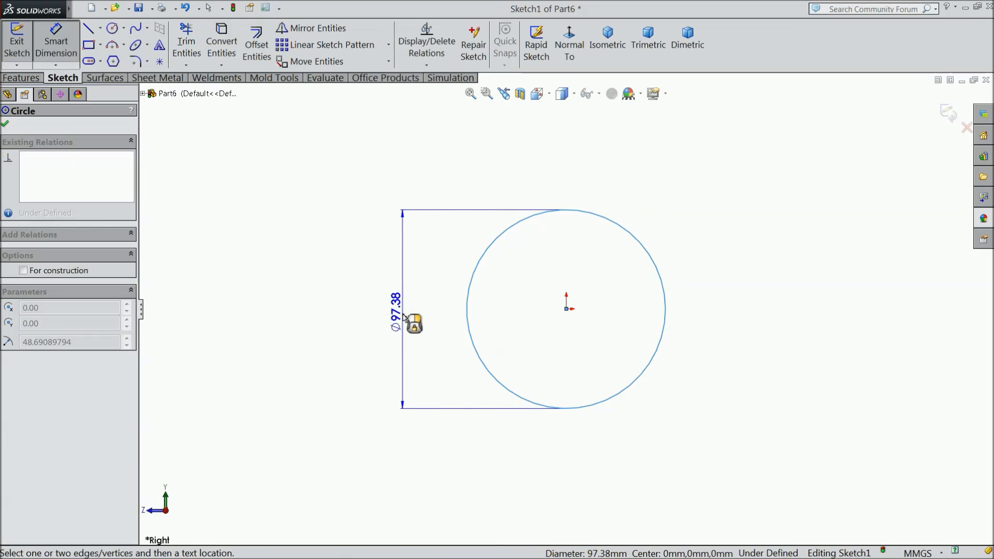
click(405, 324)
text(6)
click(348, 301)
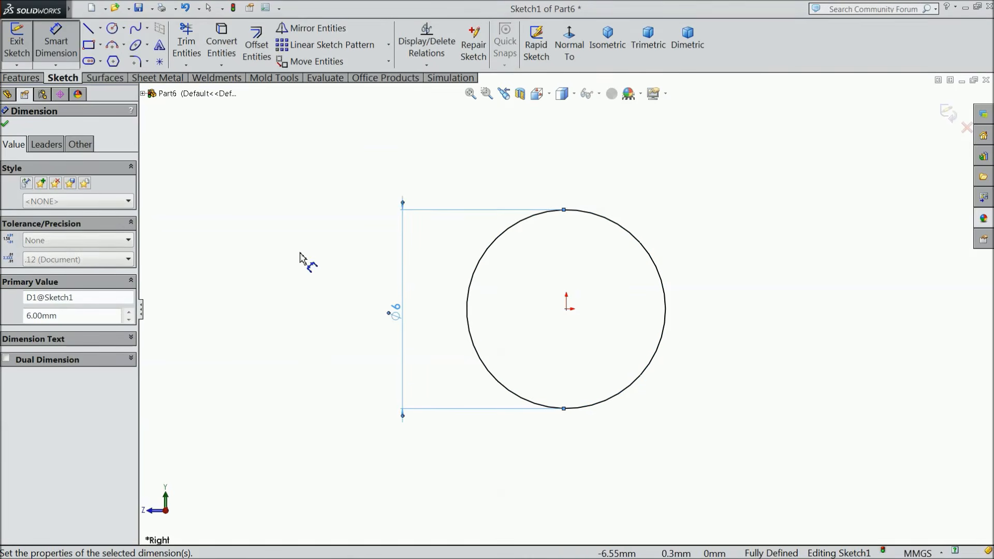
Extrude the 6 mm circle as a blind boss 2 mm deep.
click(37, 78)
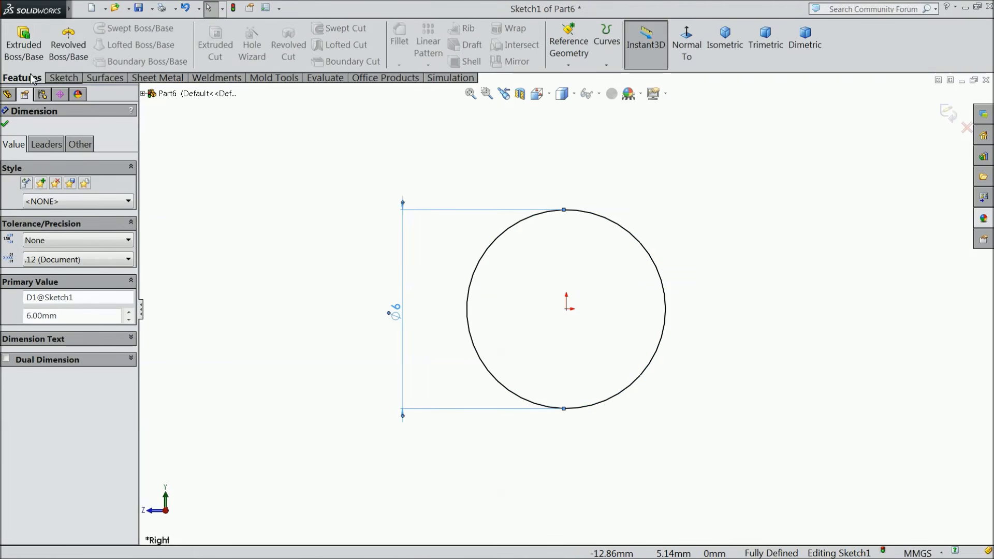
click(23, 46)
text(2)
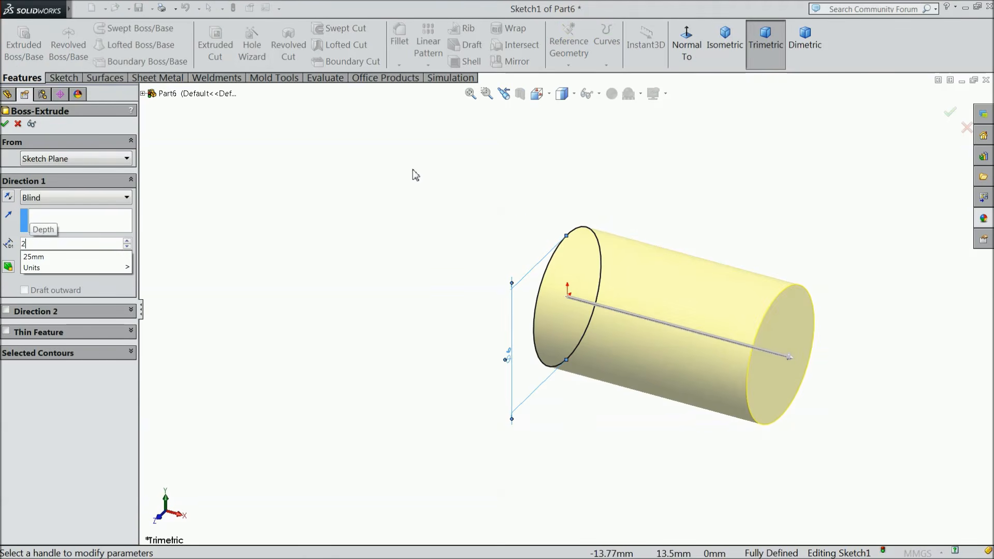
key(Return)
click(4, 124)
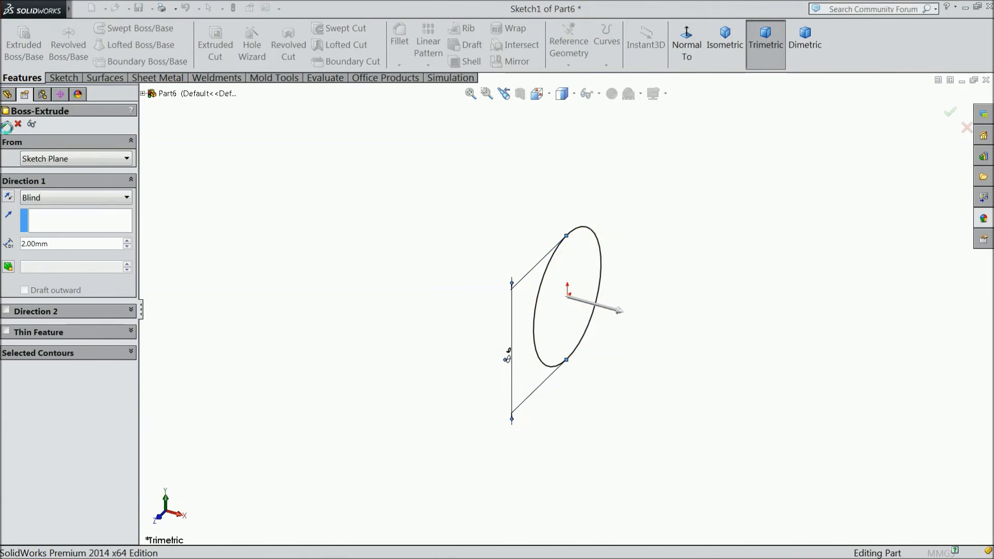
Sketch a circle about 8.6 mm in diameter on the disc's front face, centred on the origin.
click(604, 323)
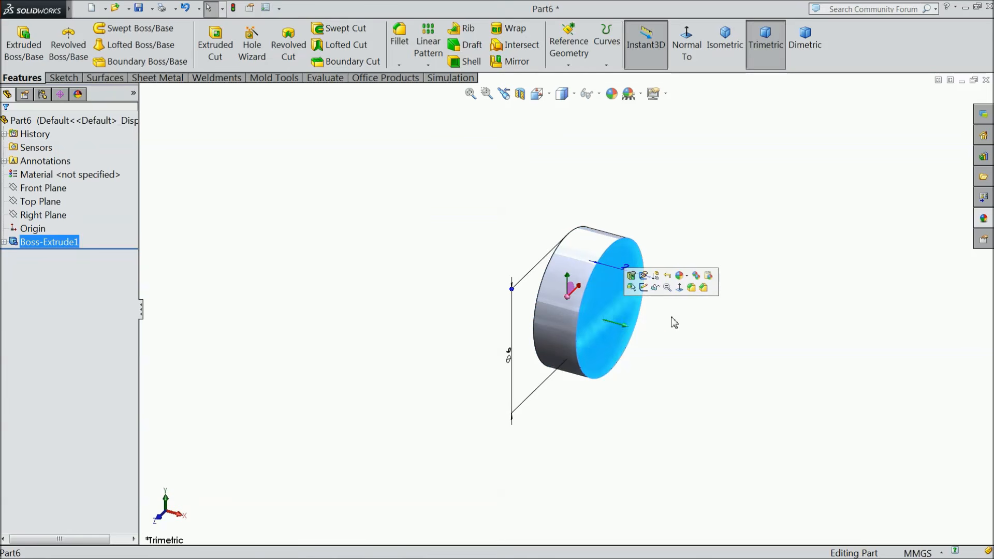
middle_drag(672, 317, 635, 328)
scroll(661, 337, down, 2)
click(63, 62)
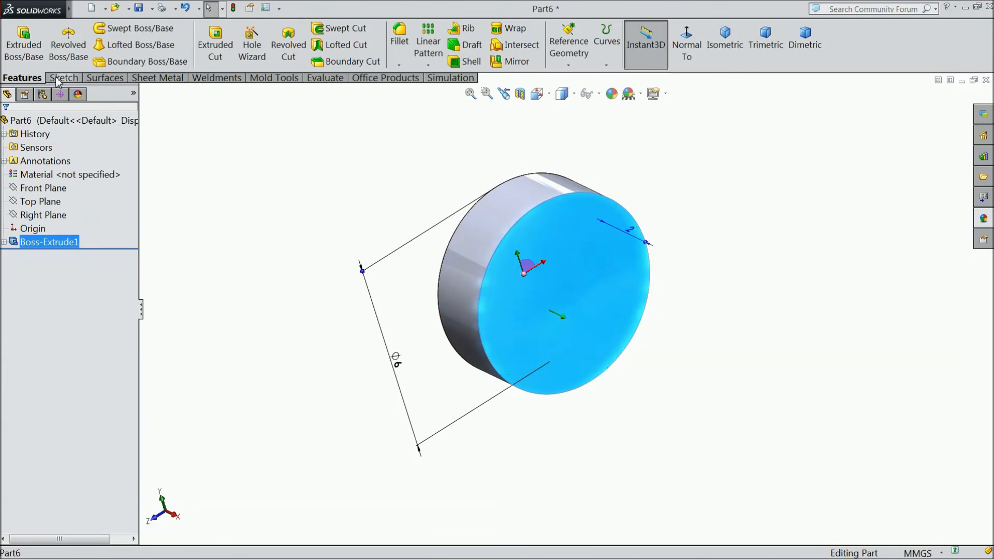
click(113, 30)
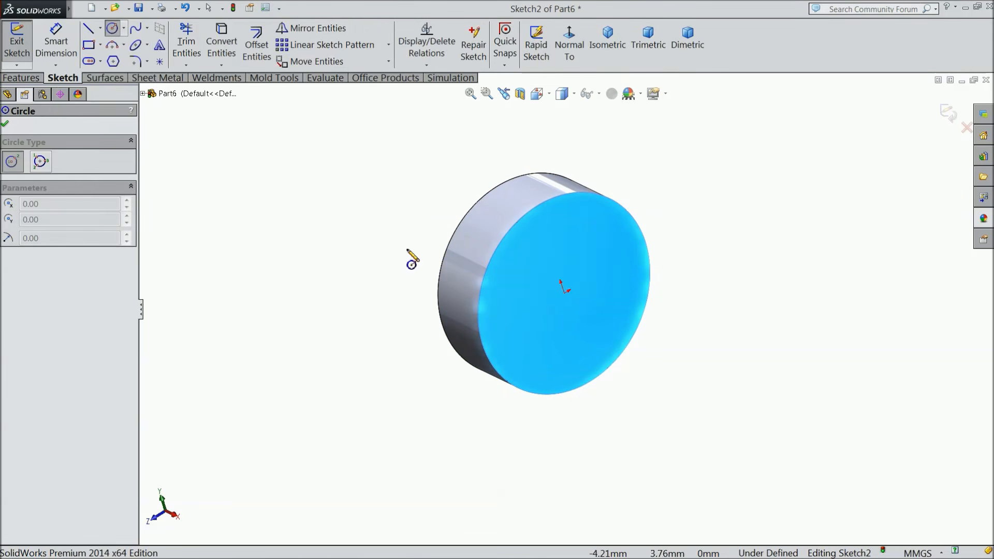
click(565, 294)
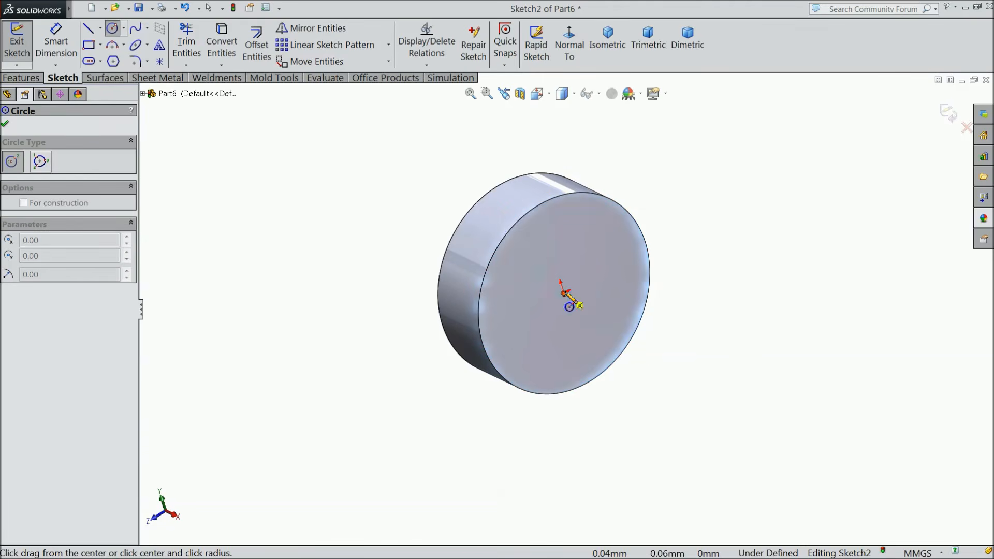
click(491, 210)
Set the diameter of the new circle on the disc face to 8 mm.
click(61, 60)
click(445, 334)
click(360, 325)
text(8)
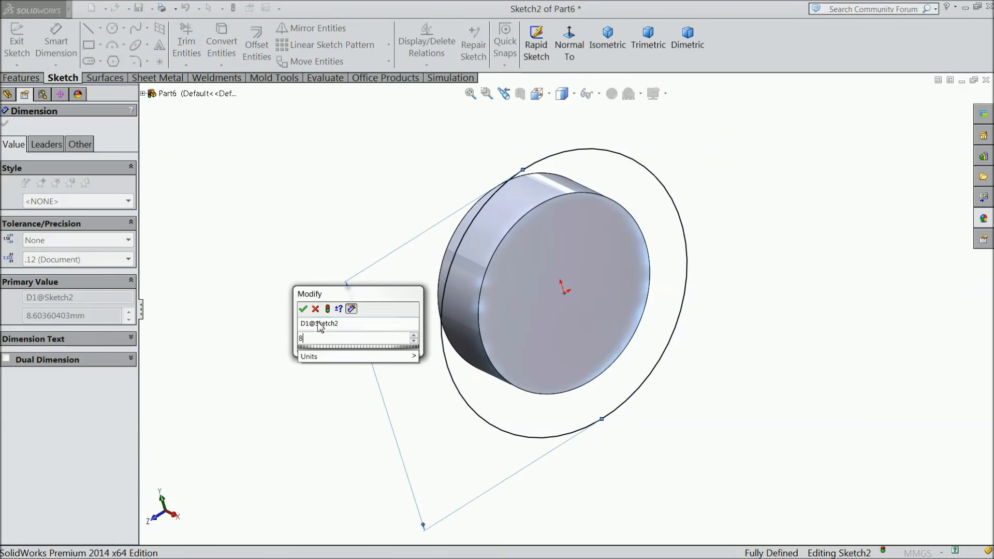
click(303, 309)
click(56, 46)
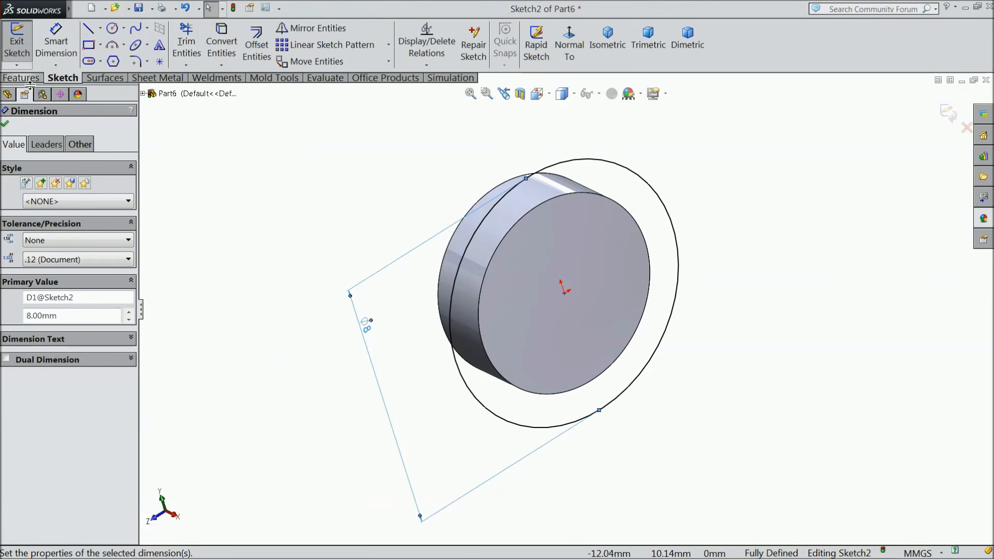
Extrude the 8 mm circle 20 mm away from the disc, merged with the existing body.
click(21, 78)
click(15, 58)
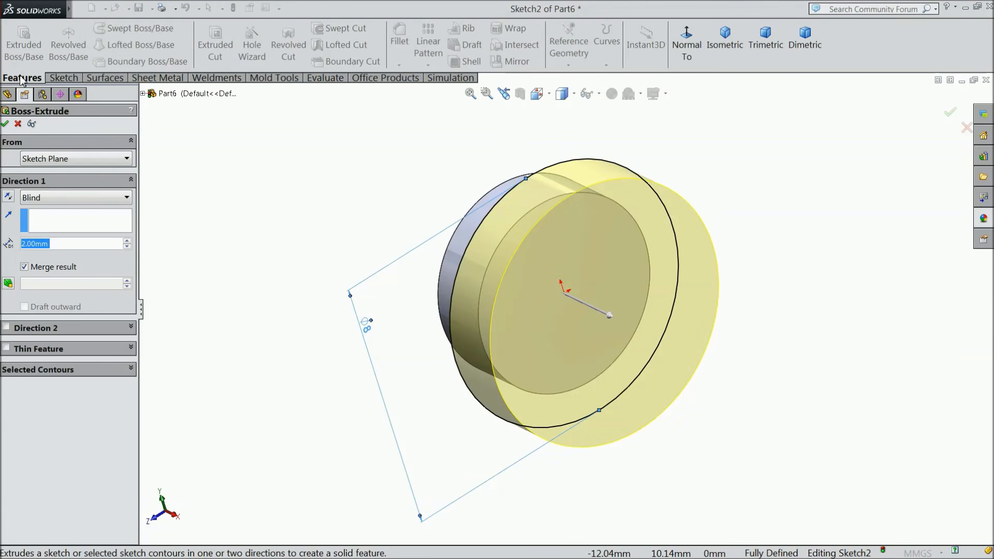
text(20)
key(Return)
scroll(306, 235, up, 5)
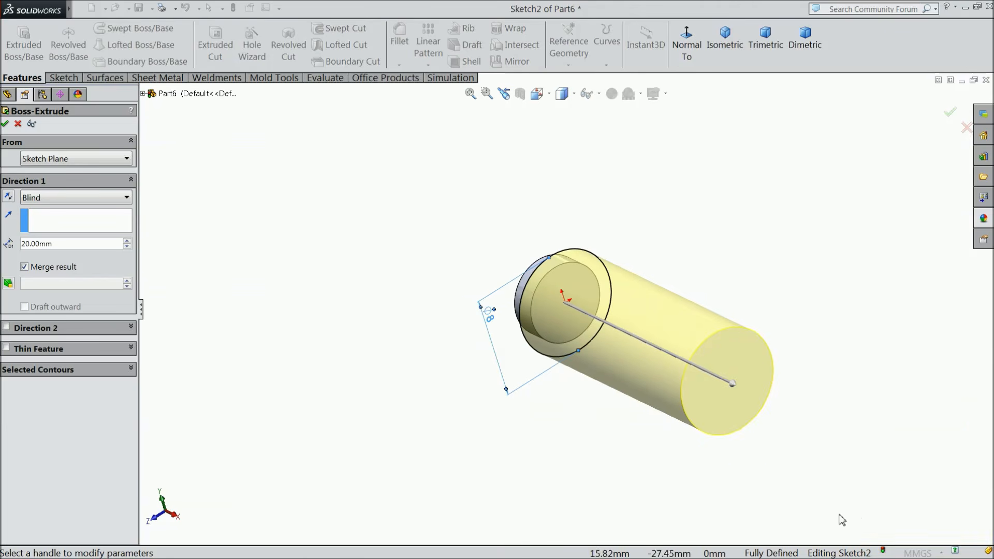
middle_drag(873, 345, 890, 375)
scroll(886, 416, down, 3)
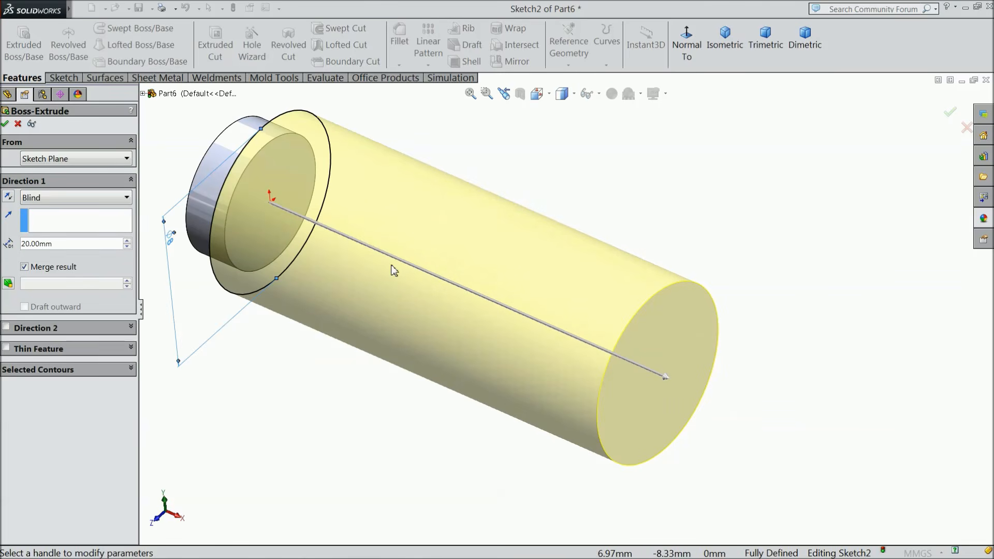
click(5, 124)
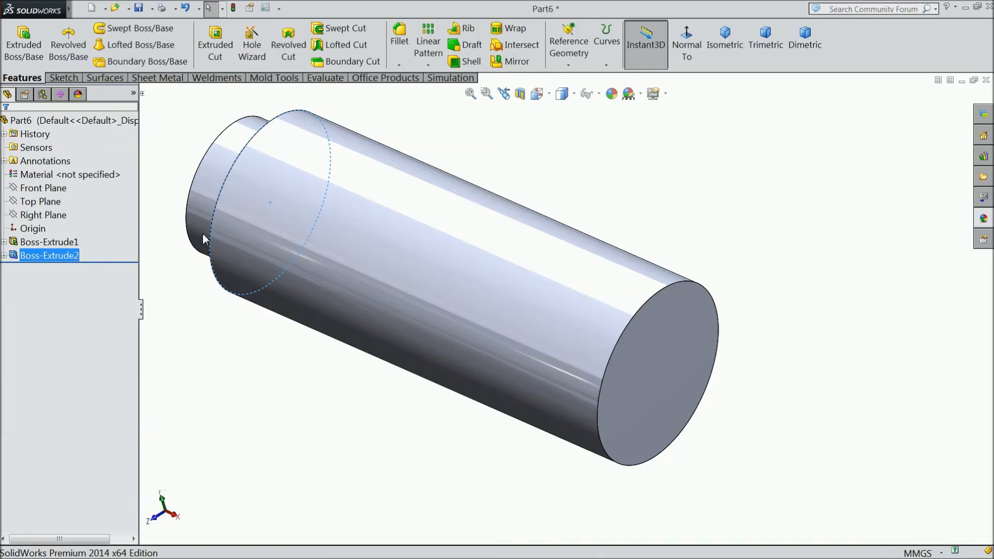
Start a sketch on the long cylinder's free end face and draw a centred circle about 5.4 mm in diameter.
click(652, 396)
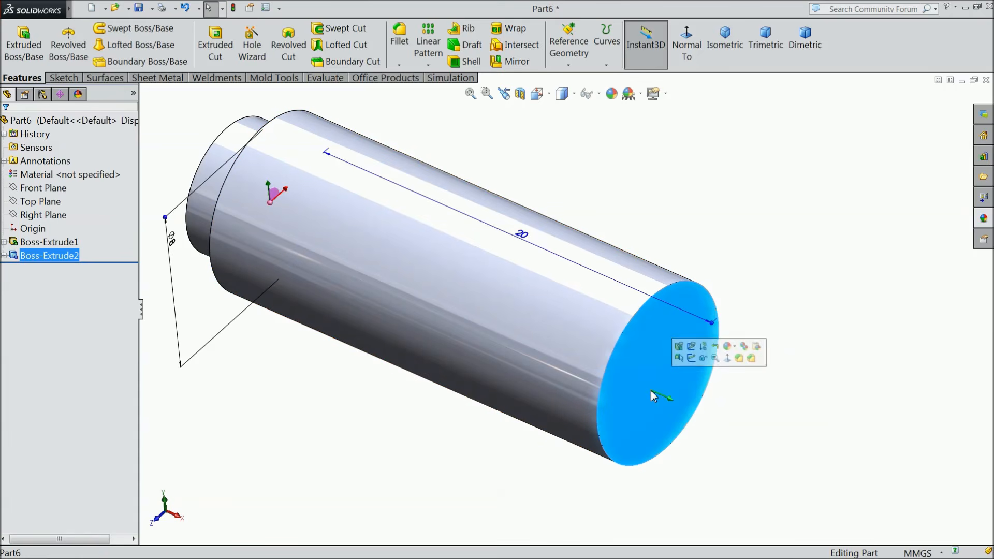
click(692, 358)
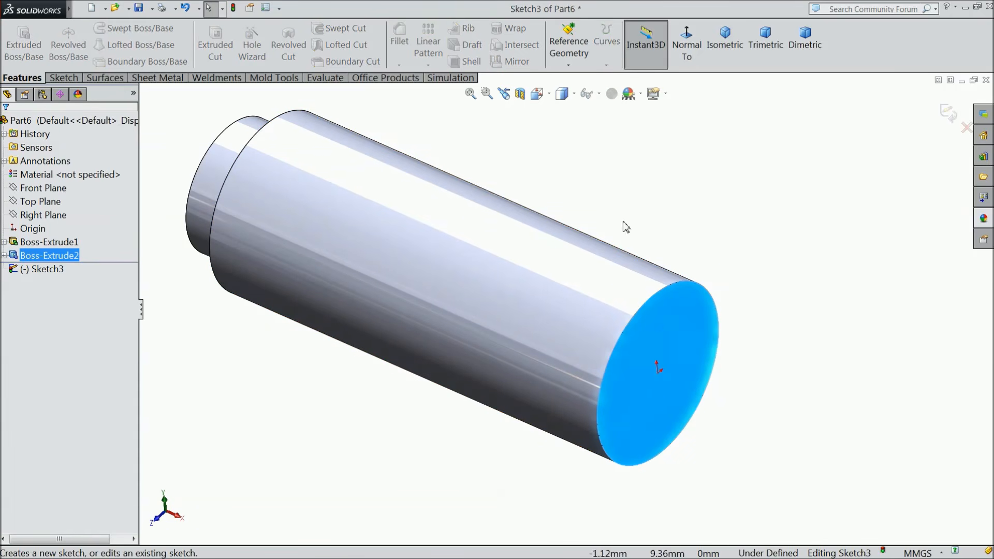
click(63, 78)
click(112, 28)
middle_drag(715, 264, 658, 211)
scroll(516, 304, down, 3)
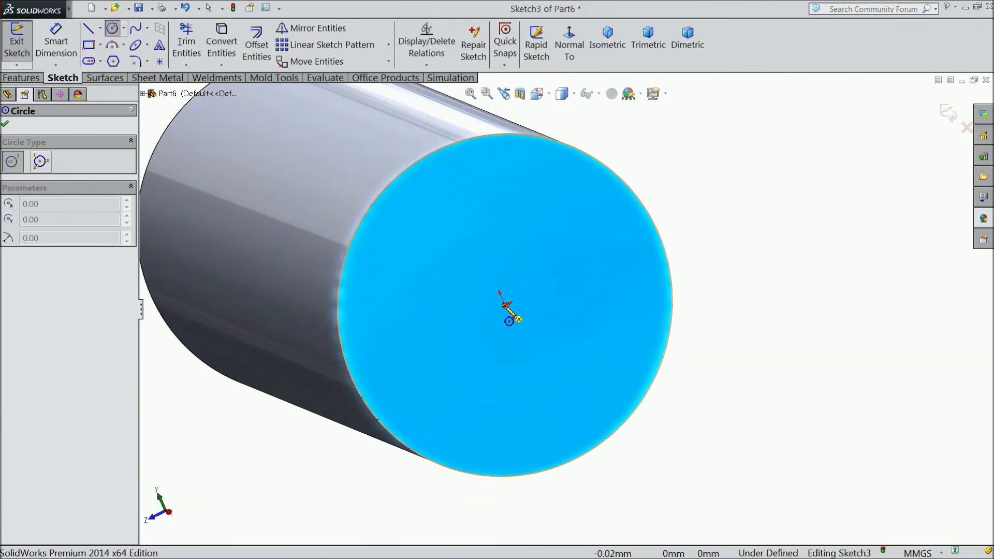
click(505, 305)
click(448, 208)
Set the diameter of the circle on the cylinder's end face to 6 mm.
click(56, 41)
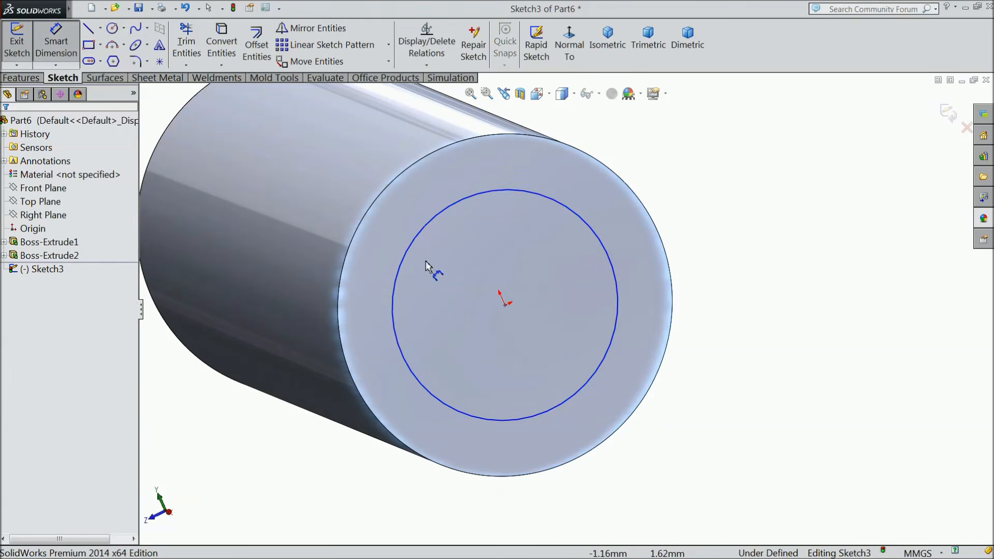
click(615, 334)
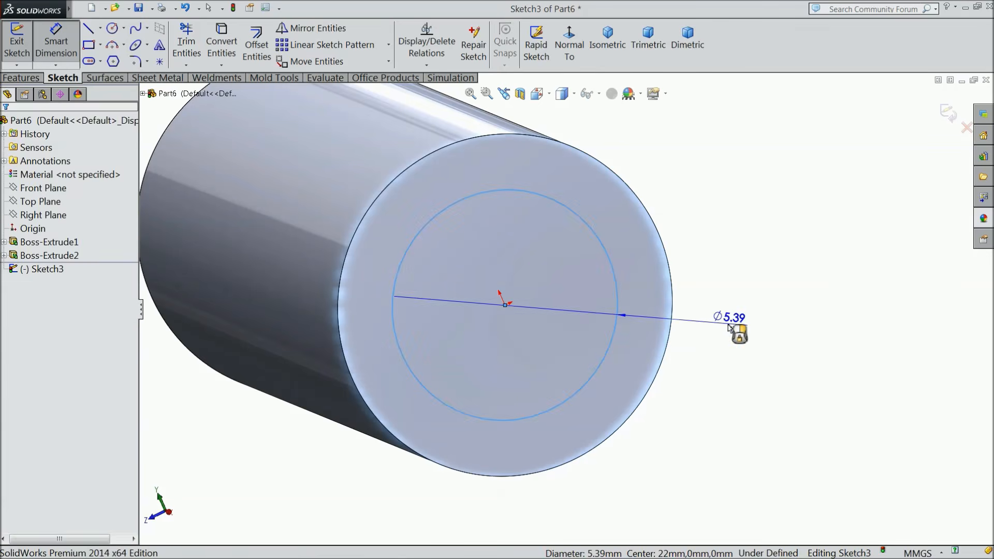
click(729, 325)
text(6)
click(674, 311)
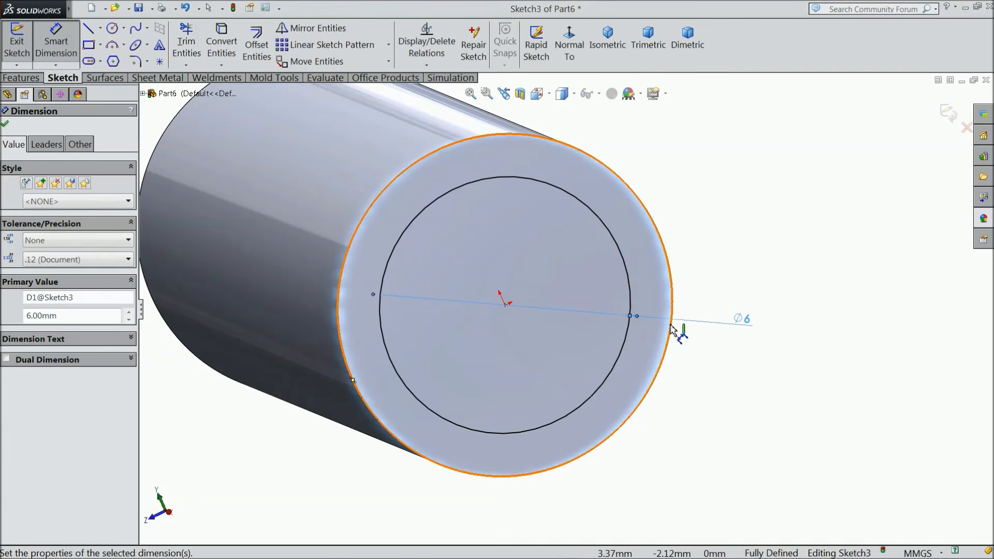
Extrude the end-face circle 2 mm outward to form the second stepped end.
click(25, 79)
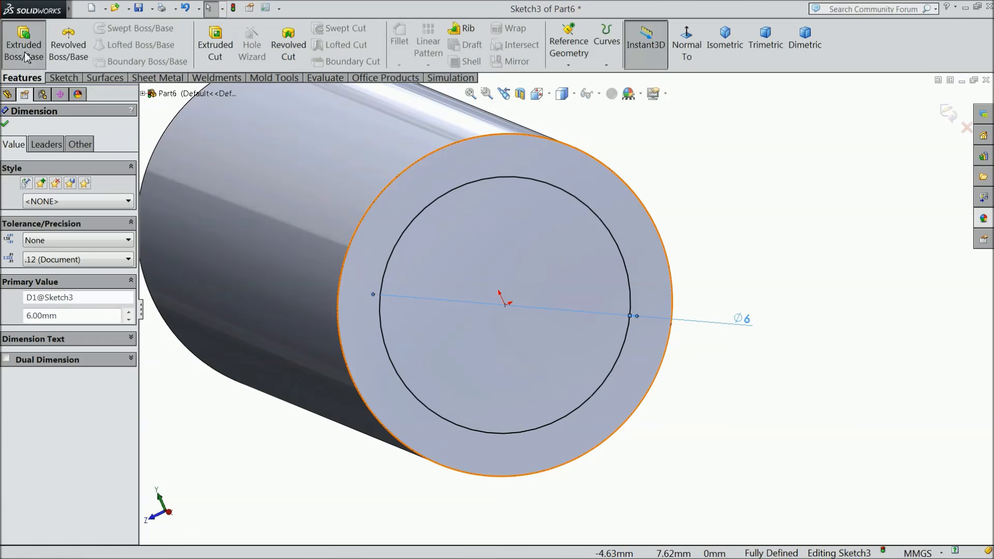
click(24, 52)
text(2)
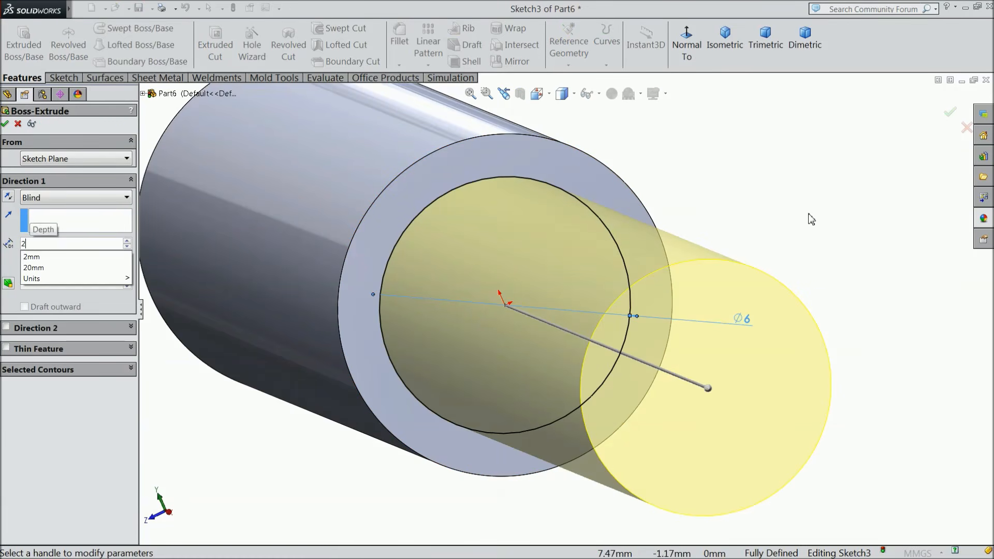
key(Return)
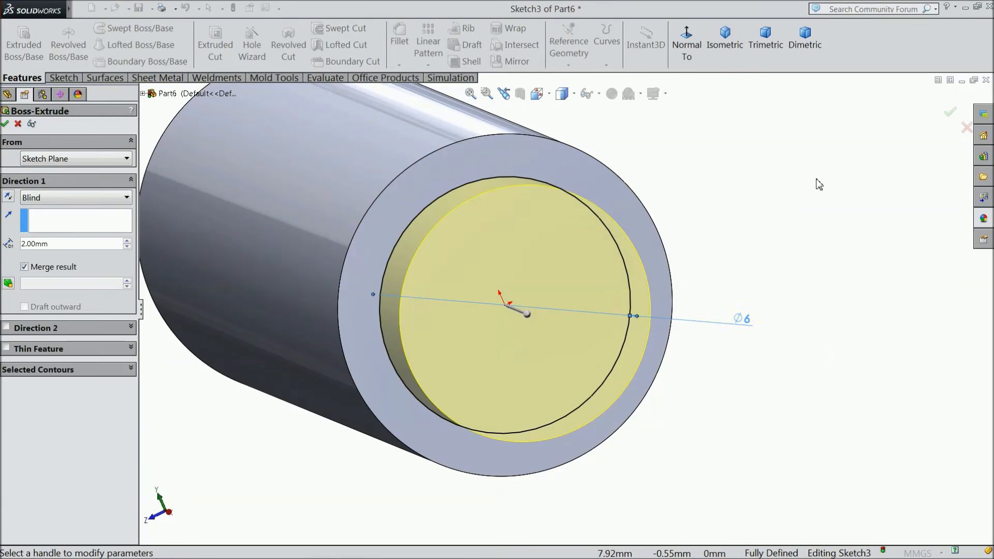
click(6, 124)
Start a sketch on the second stepped end's face and draw a centred circle about 1.87 mm in radius.
click(565, 317)
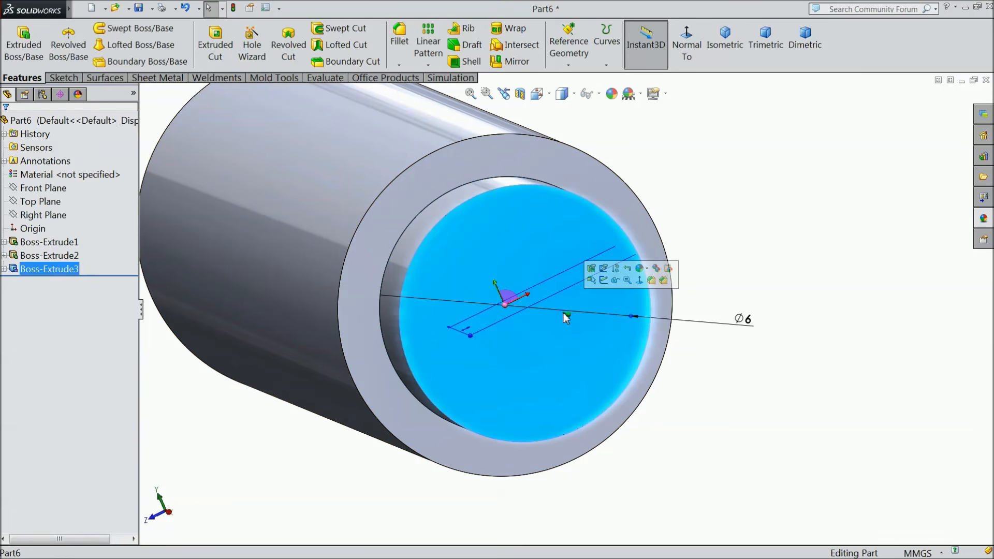
click(602, 280)
click(68, 81)
click(113, 30)
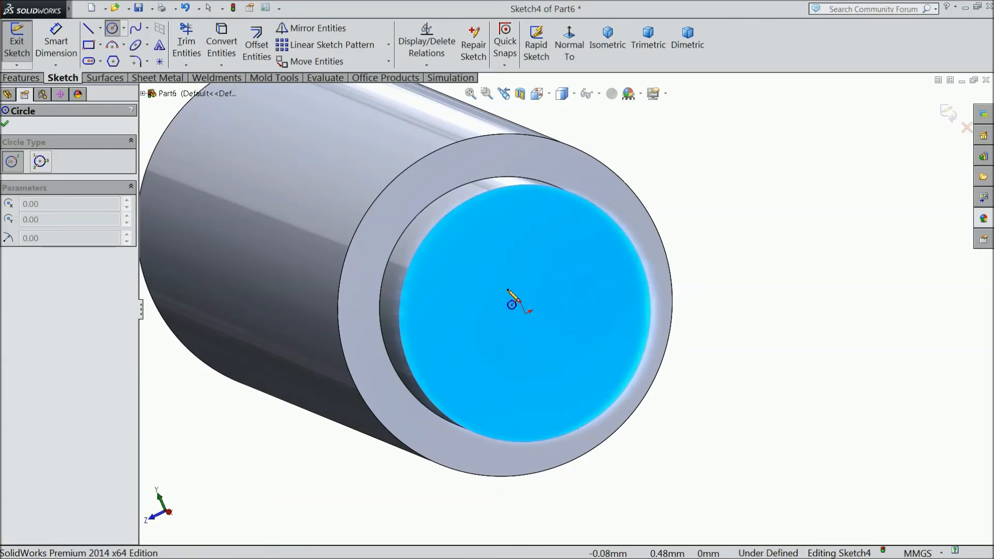
click(526, 313)
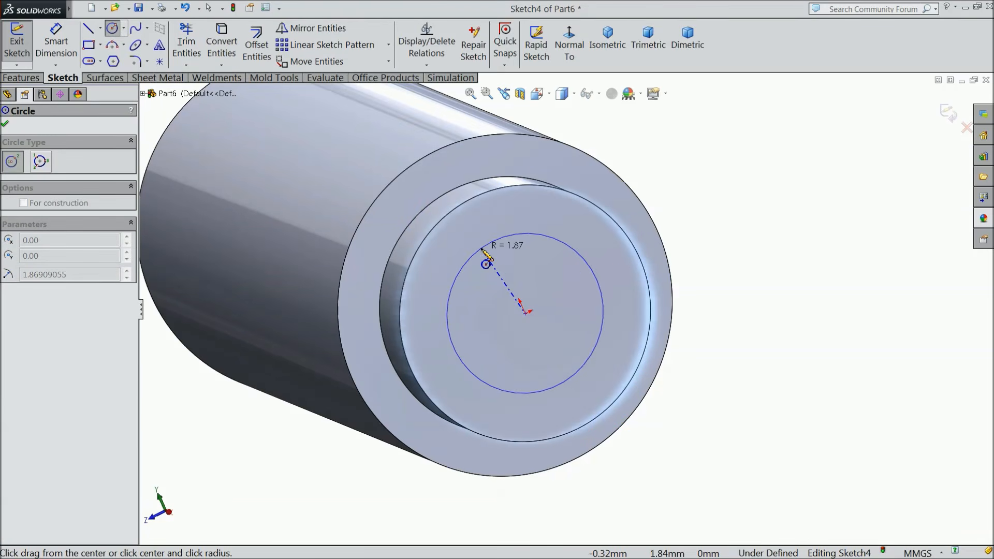
click(493, 241)
Set the diameter of the bore circle on the stepped end to 4 mm.
click(56, 41)
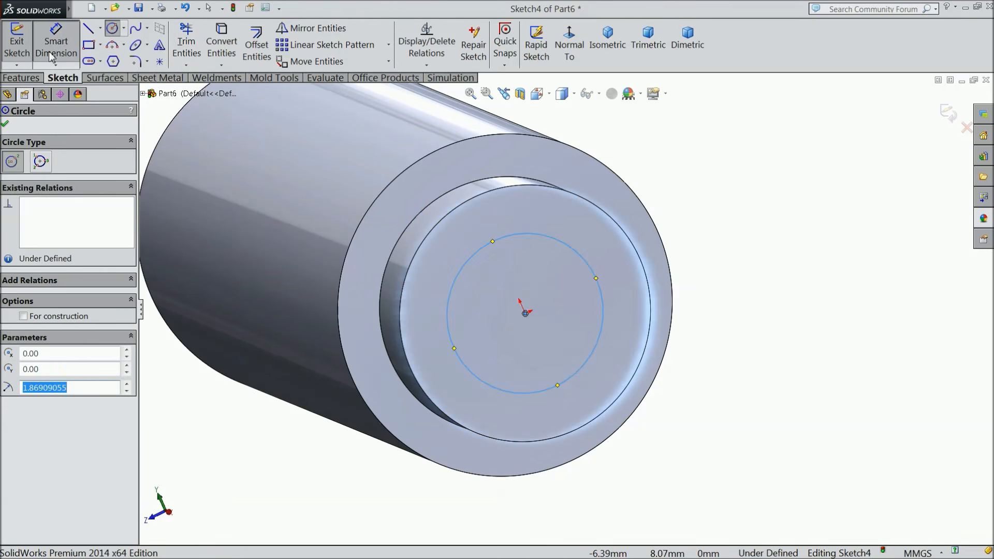
click(603, 316)
click(698, 256)
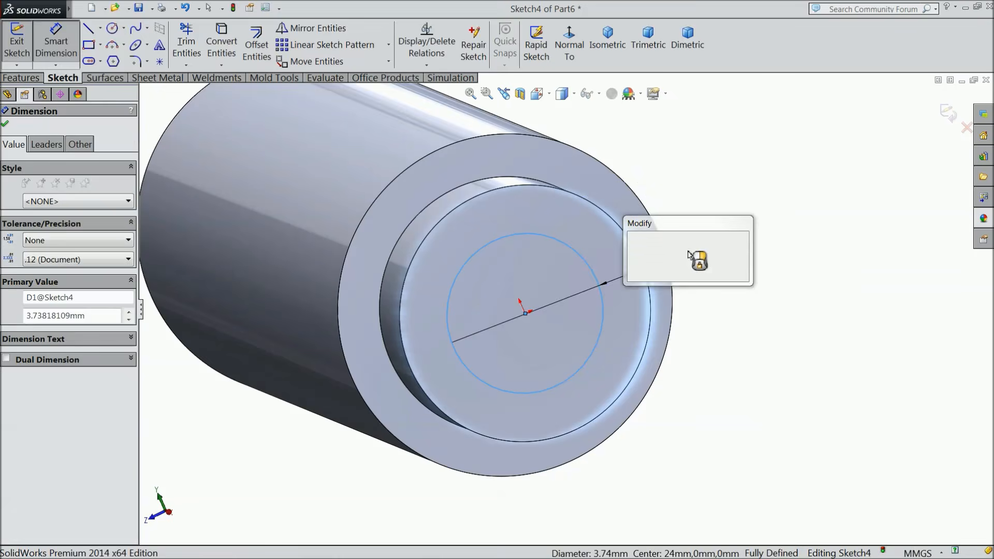
text(4)
click(633, 238)
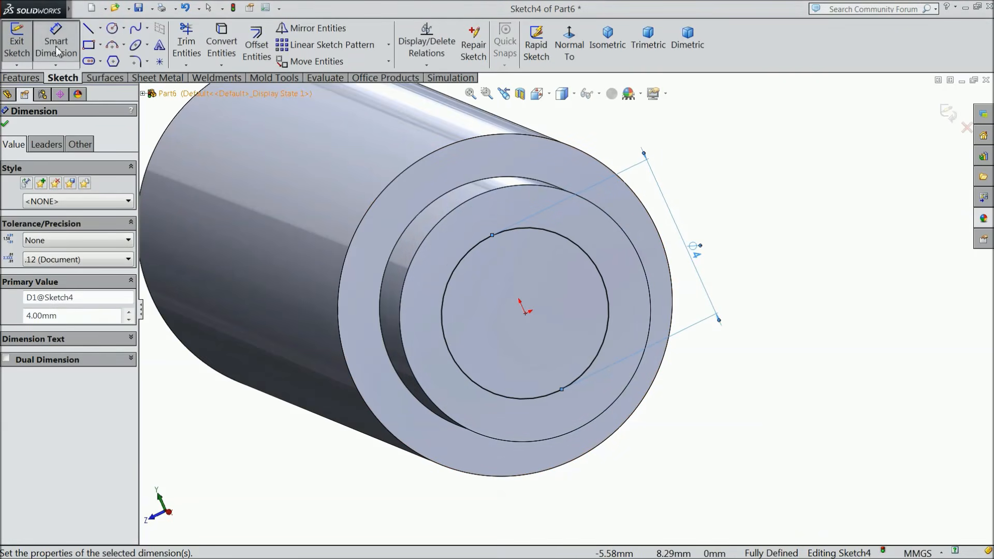
Cut the 4 mm circle through the whole part with the Through All end condition.
click(22, 77)
click(215, 46)
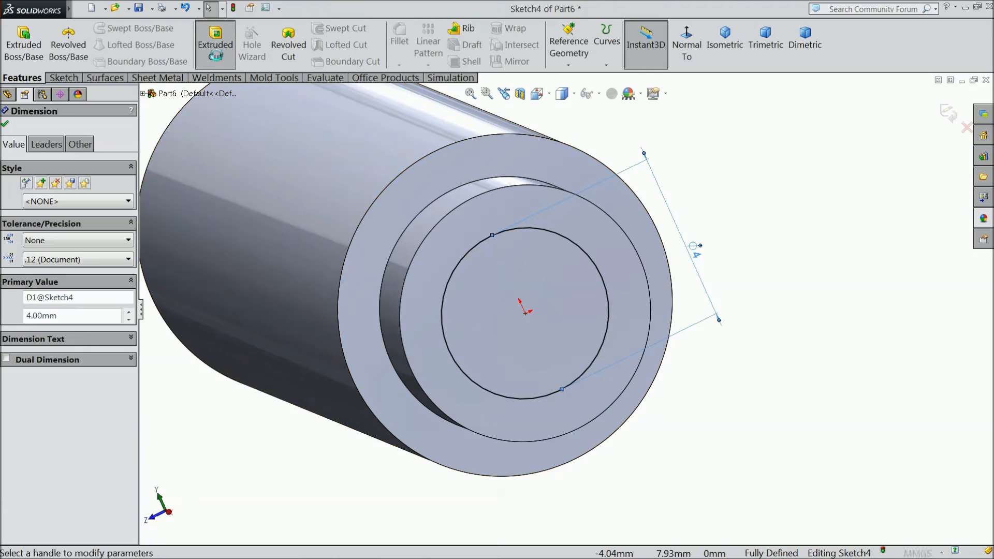
click(57, 197)
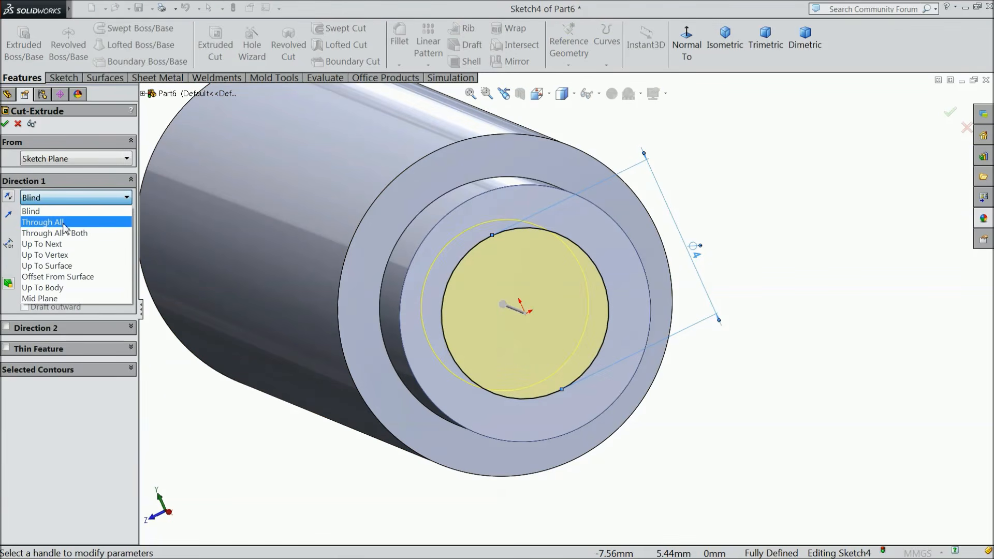
click(42, 214)
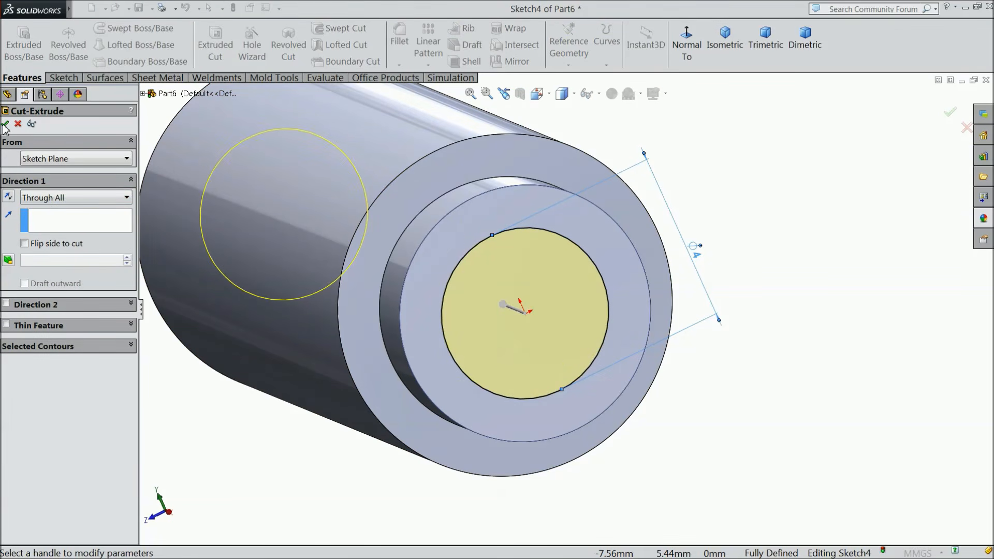
click(5, 124)
Chamfer the edges of the through bore with a 0.30 mm distance at 45 degrees.
scroll(667, 270, up, 5)
middle_drag(698, 235, 725, 266)
click(399, 66)
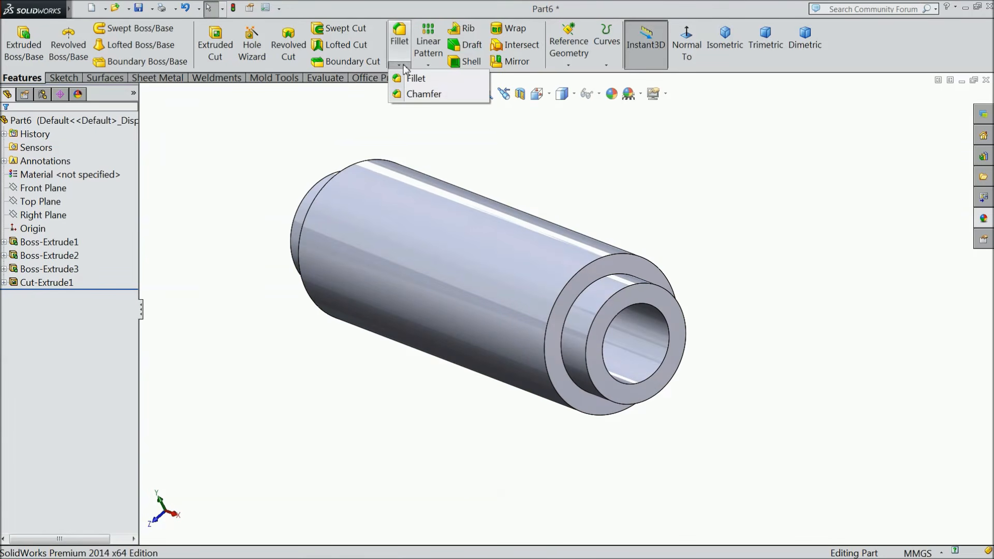
click(421, 94)
text(0.30mm)
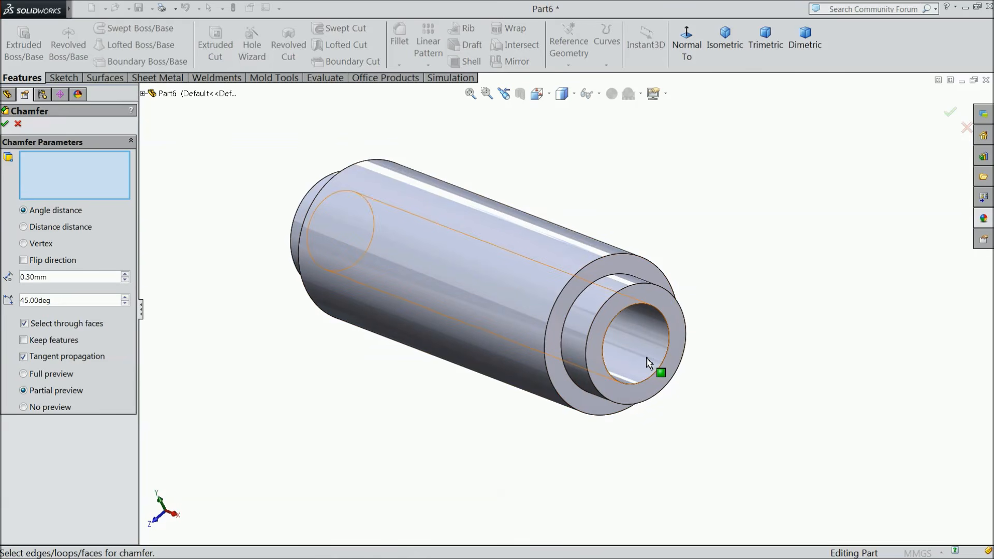
click(634, 360)
click(6, 125)
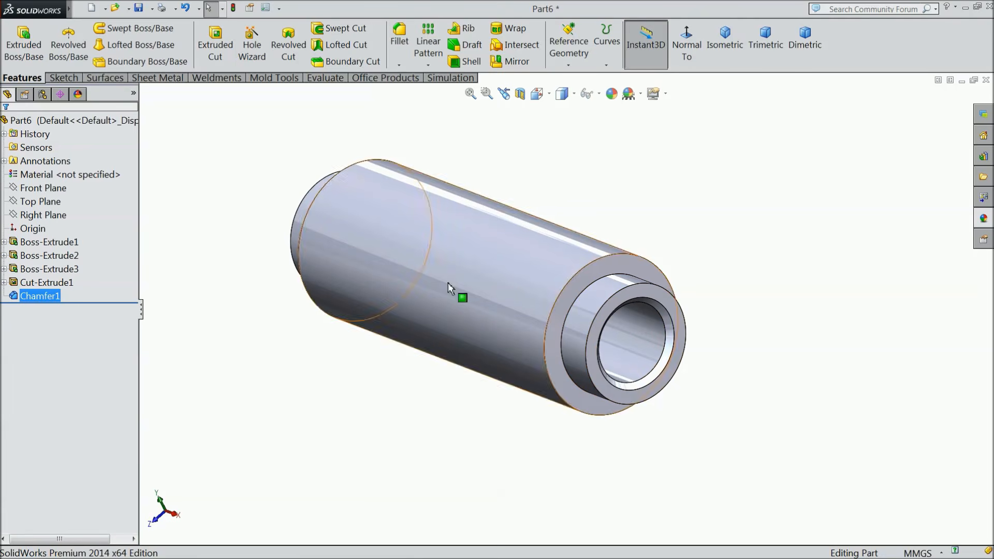
Apply the carbon steel appearance to the whole part.
click(23, 120)
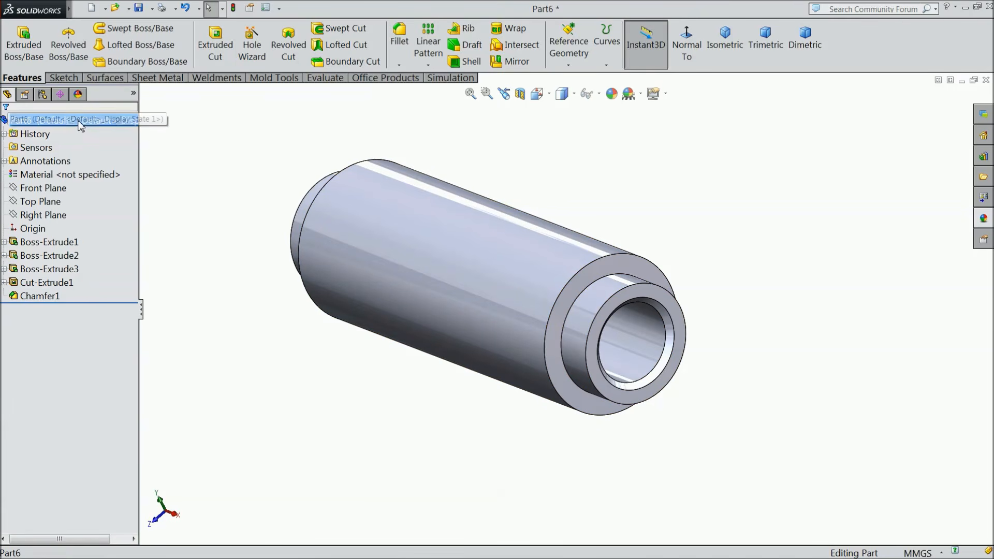
click(983, 220)
scroll(902, 174, up, 4)
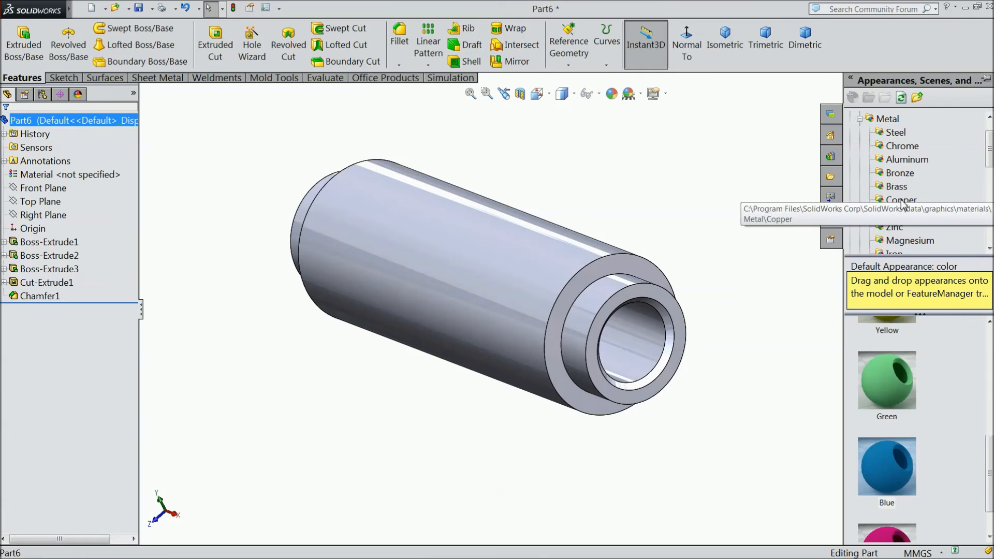
click(895, 132)
scroll(932, 445, down, 4)
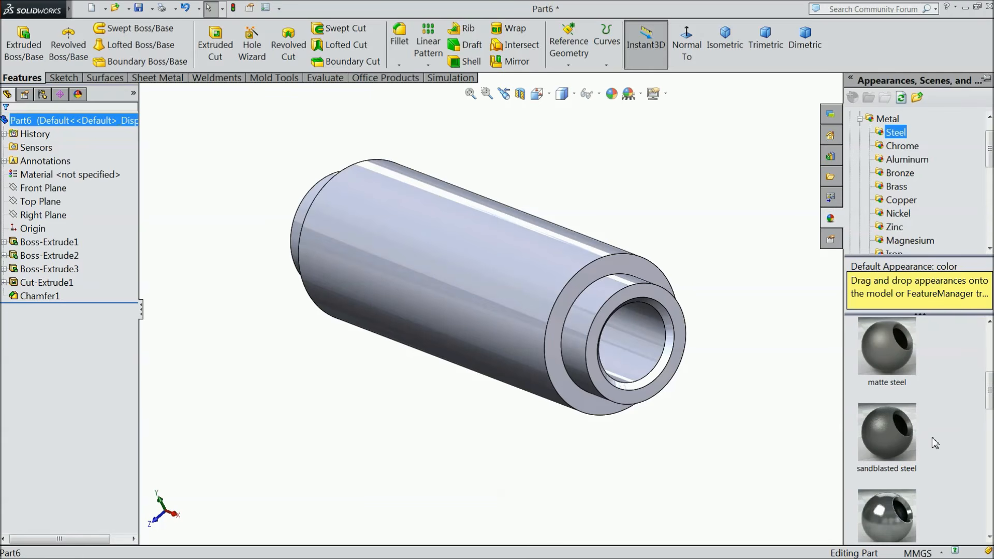
double_click(887, 434)
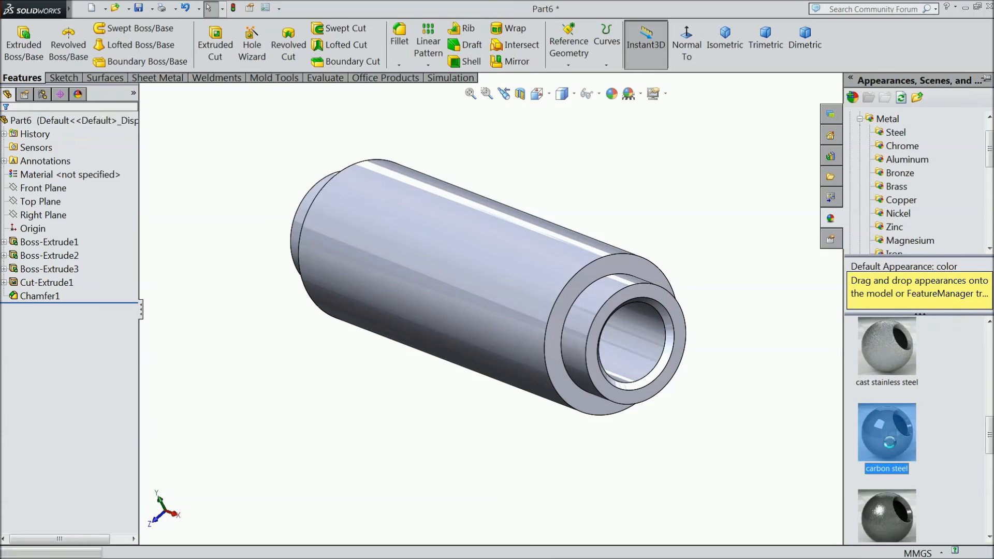
middle_drag(765, 378, 794, 293)
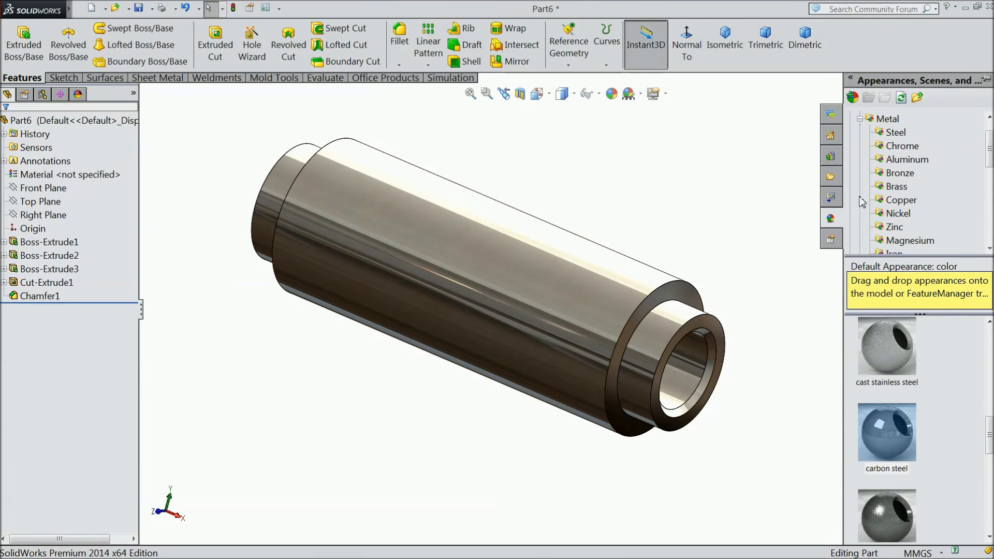
Select all features from the first extrusion through the chamfer and apply the Blue appearance to them.
click(39, 243)
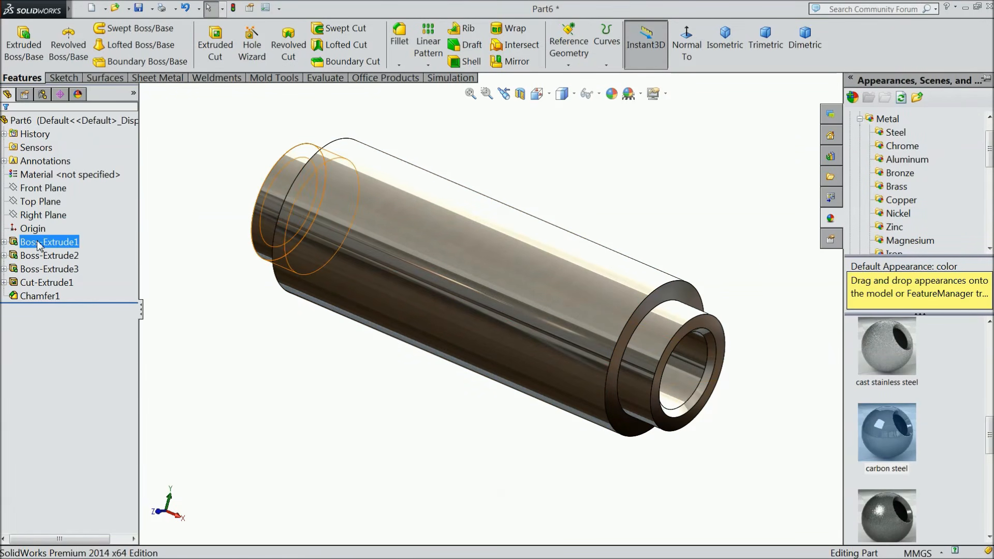
ctrl+click(50, 295)
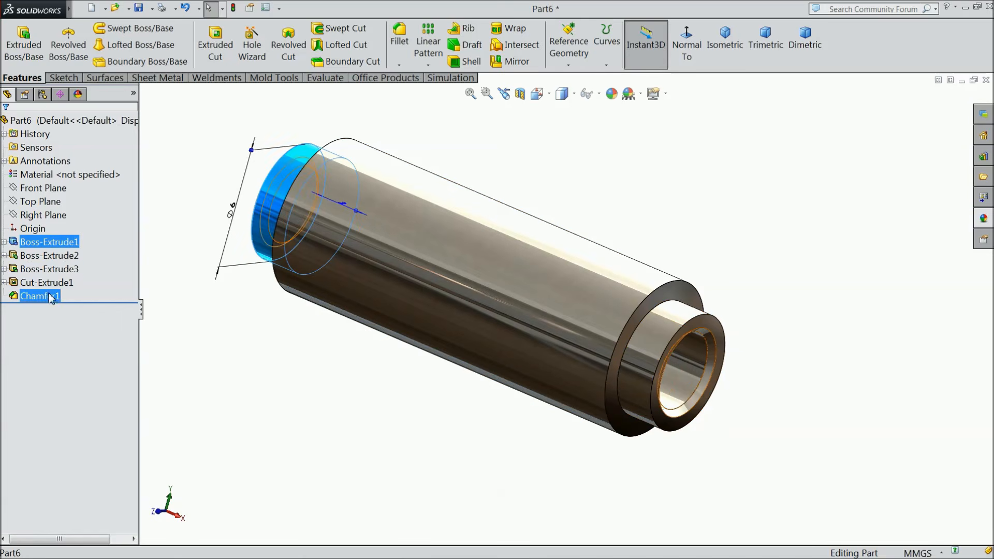
shift+click(47, 298)
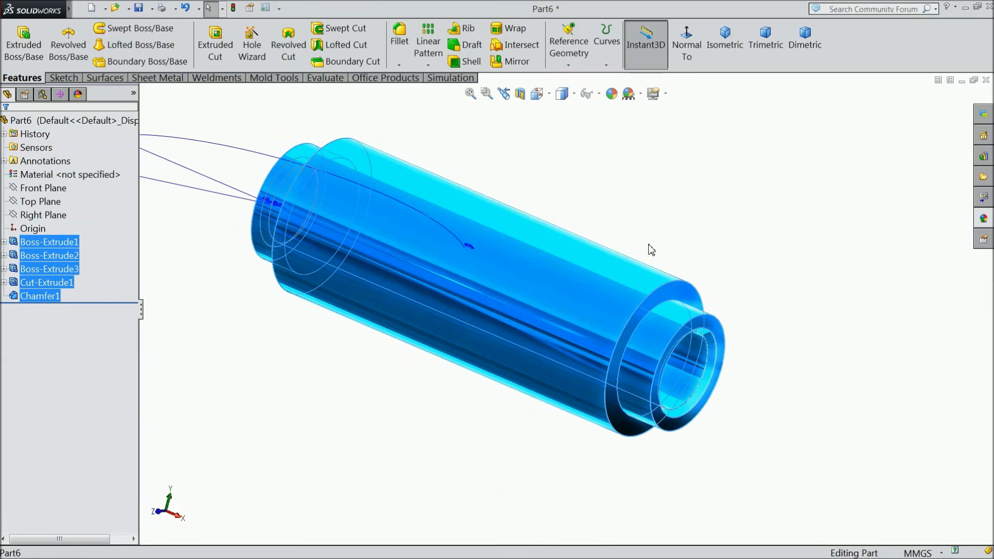
click(982, 221)
scroll(910, 213, down, 3)
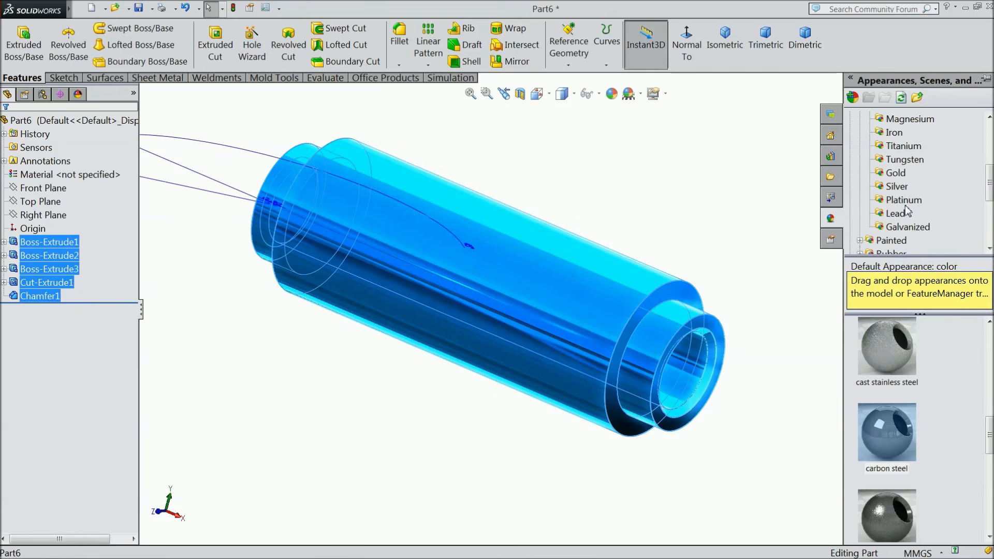
scroll(897, 239, down, 2)
click(886, 199)
scroll(935, 448, down, 5)
click(902, 421)
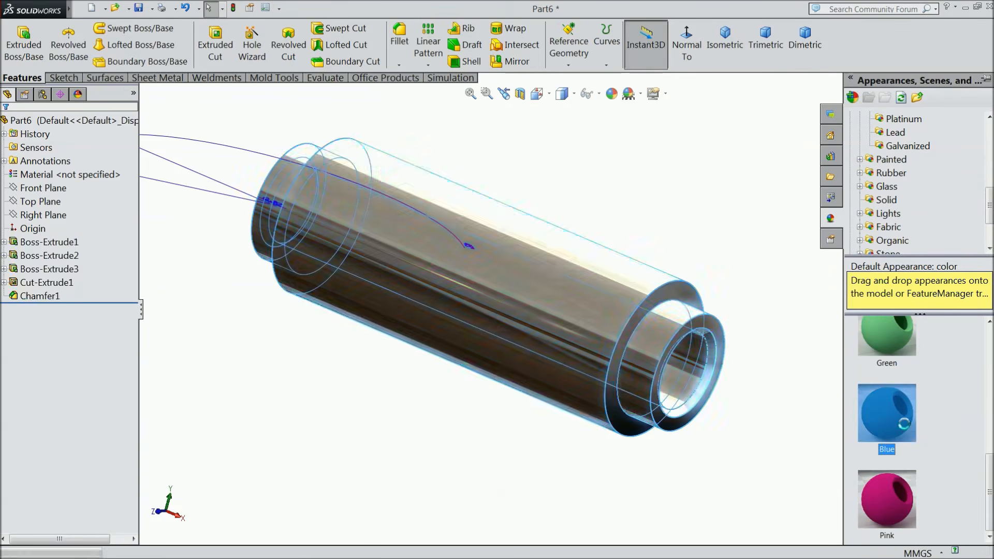
middle_drag(754, 410, 699, 375)
click(562, 192)
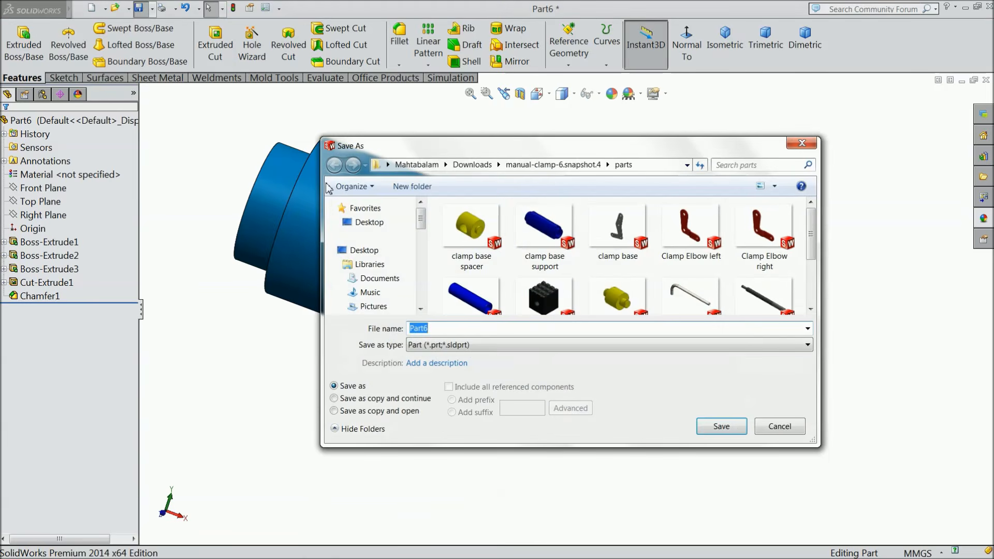
Save the part as "5.Clamp Base Support" in the Manual Clamp folder on the Desktop.
click(369, 223)
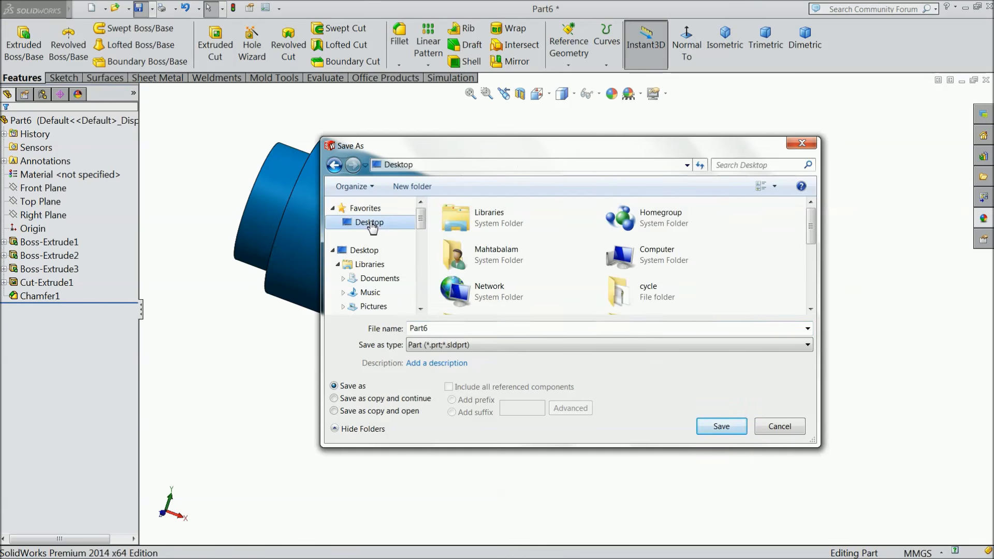
drag(811, 234, 821, 289)
double_click(475, 280)
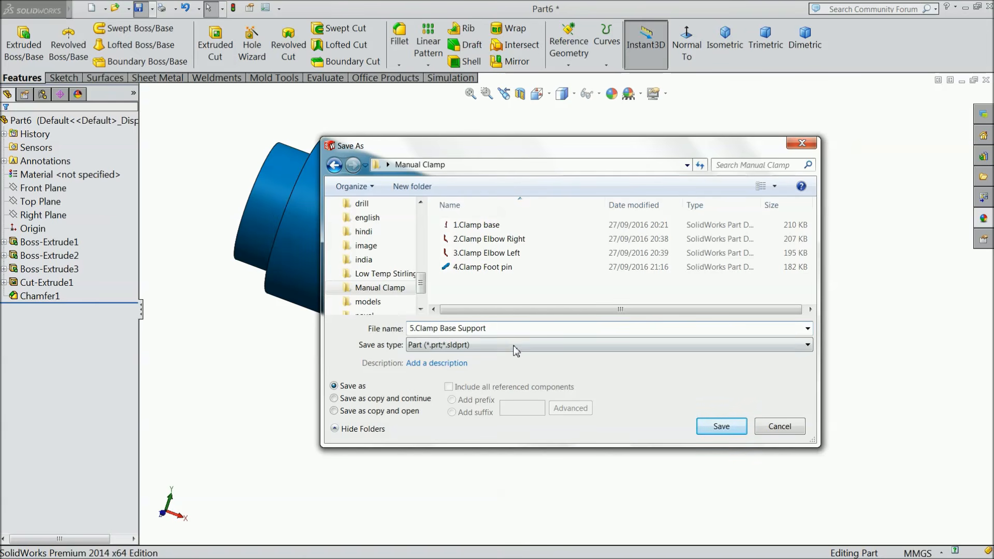
click(720, 426)
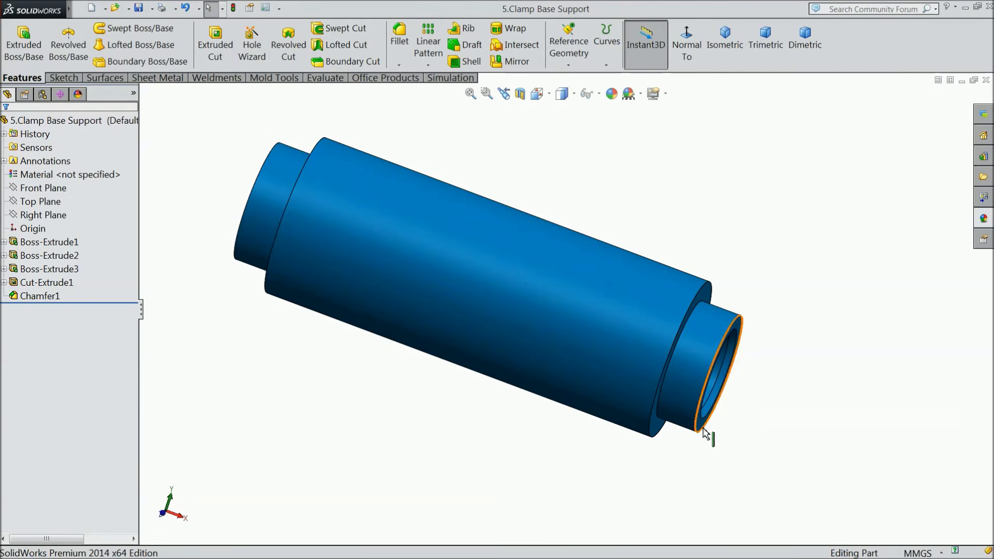
middle_drag(759, 394, 595, 355)
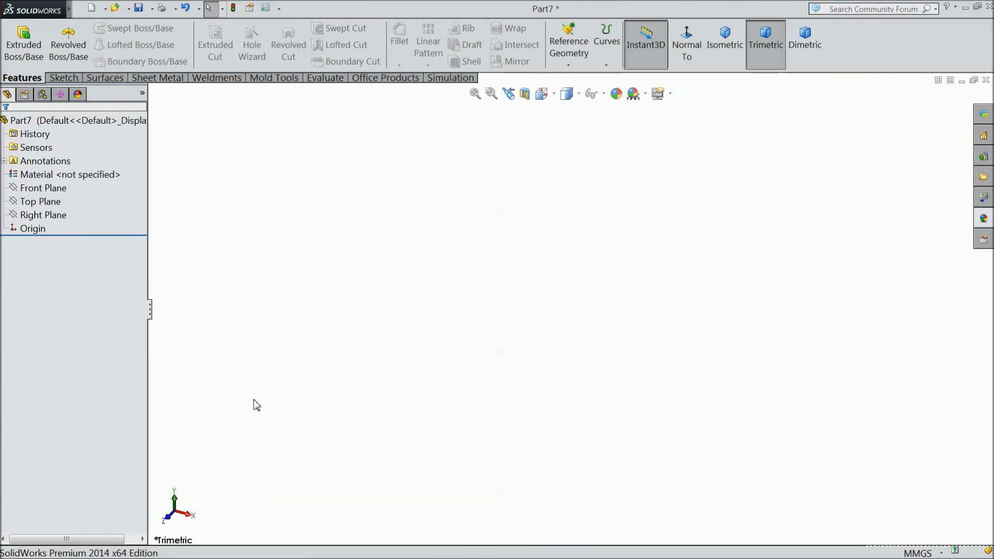
Start a sketch on the Right Plane of the new part and draw an origin-centred circle about 150.5 mm in diameter.
click(47, 214)
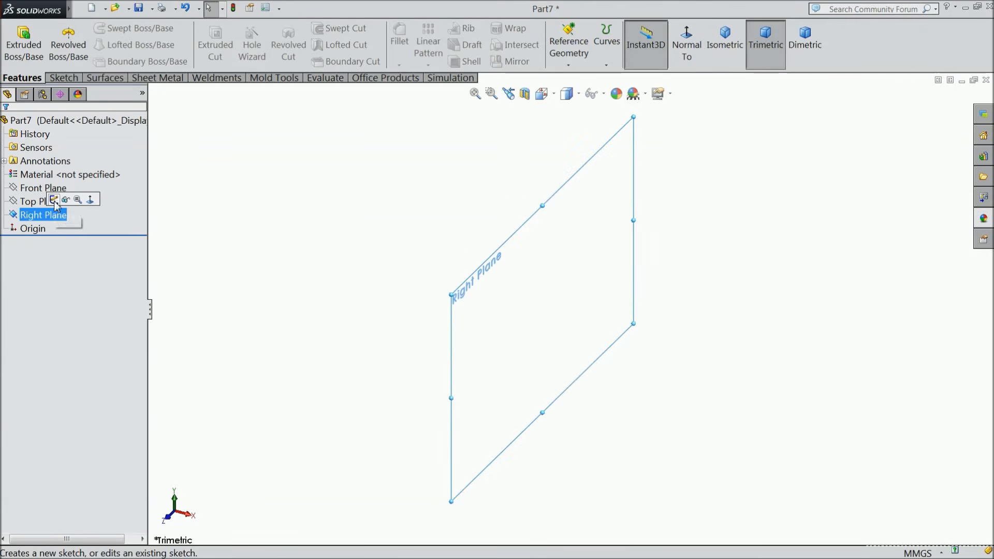
click(57, 198)
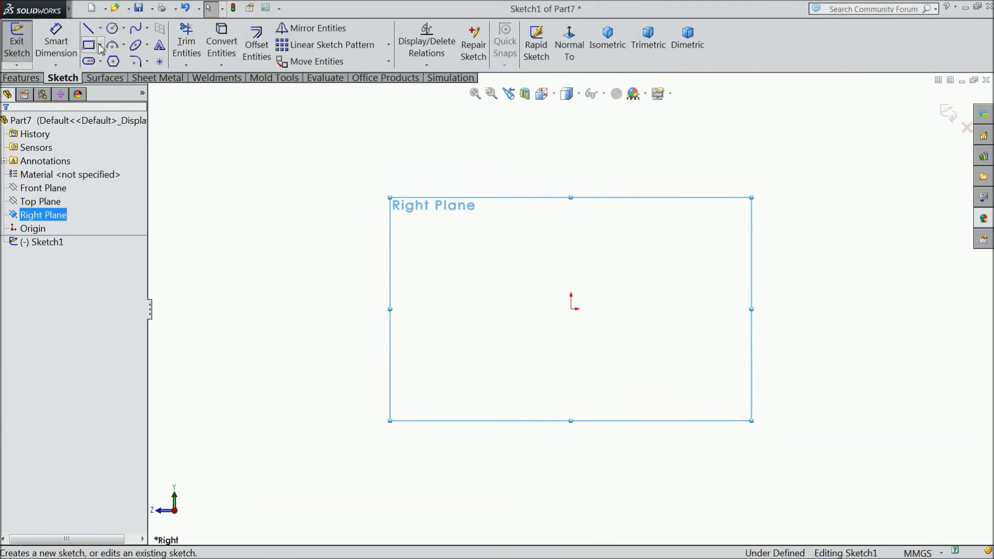
click(113, 29)
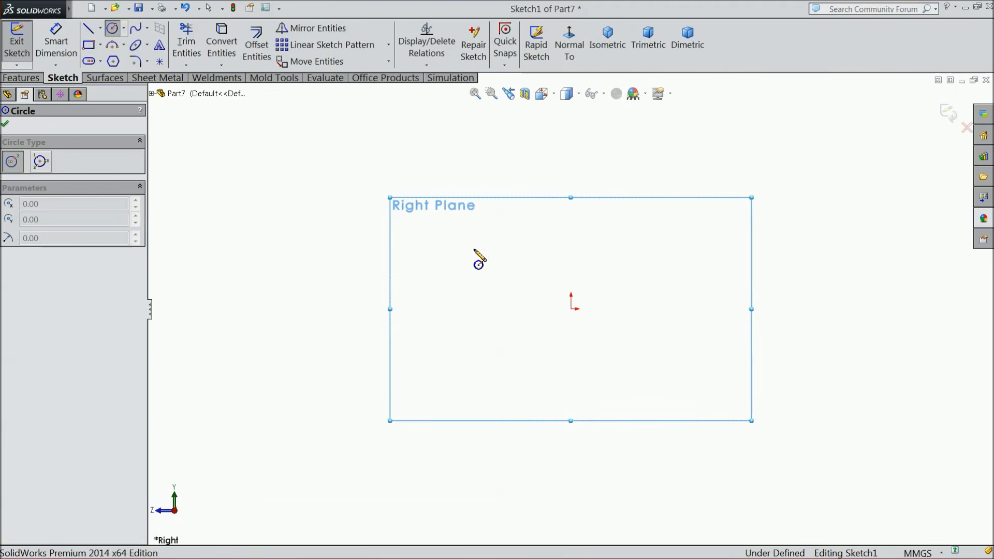
click(571, 310)
click(452, 215)
Set the diameter of the origin-centred circle to 20 mm.
click(62, 50)
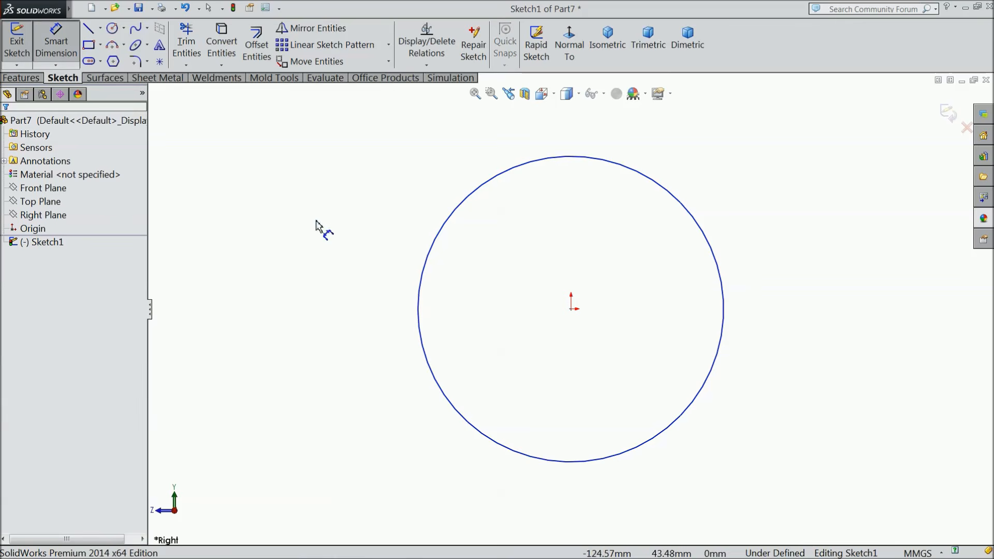
click(418, 299)
click(362, 306)
text(20)
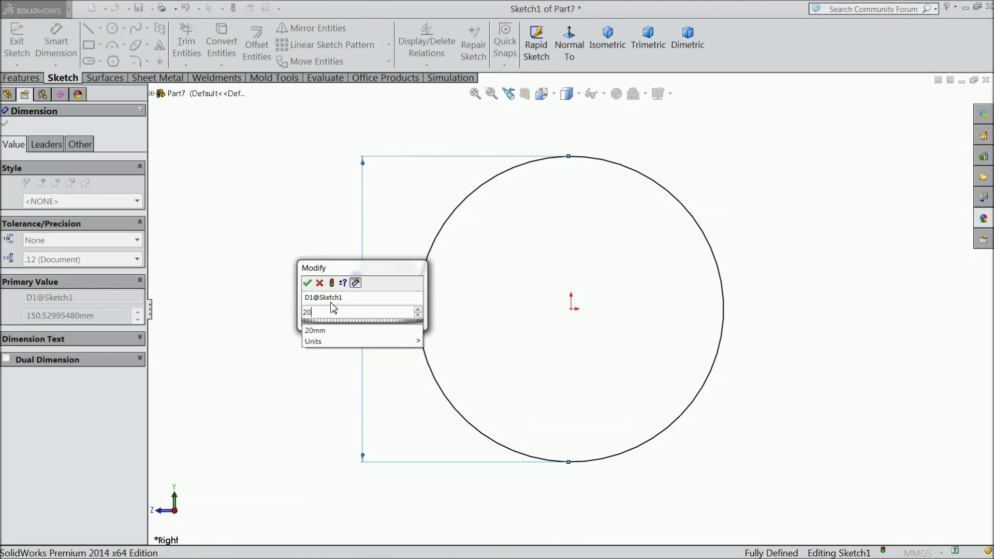
click(307, 283)
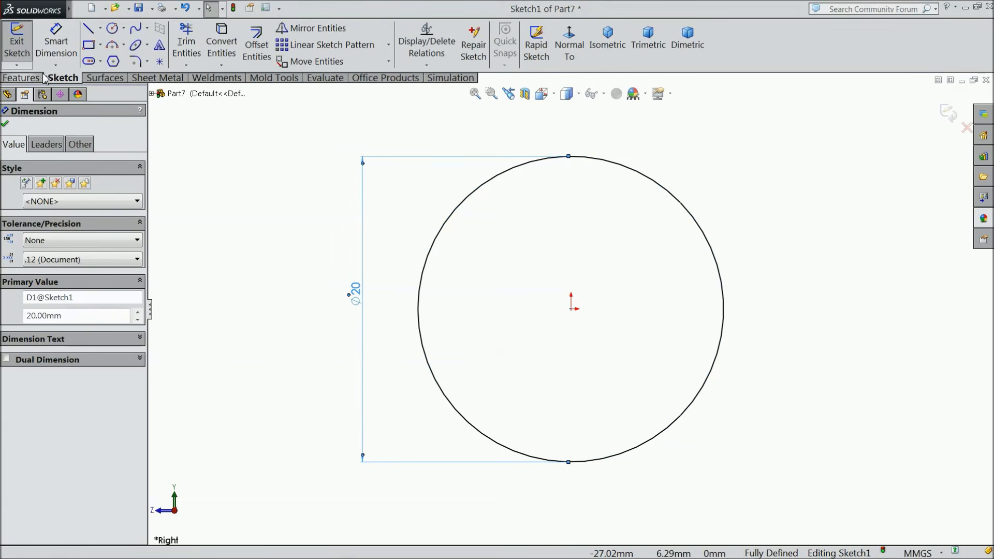
Extrude the 20 mm circle to a depth of 20 mm with the Mid Plane end condition.
click(20, 78)
click(23, 44)
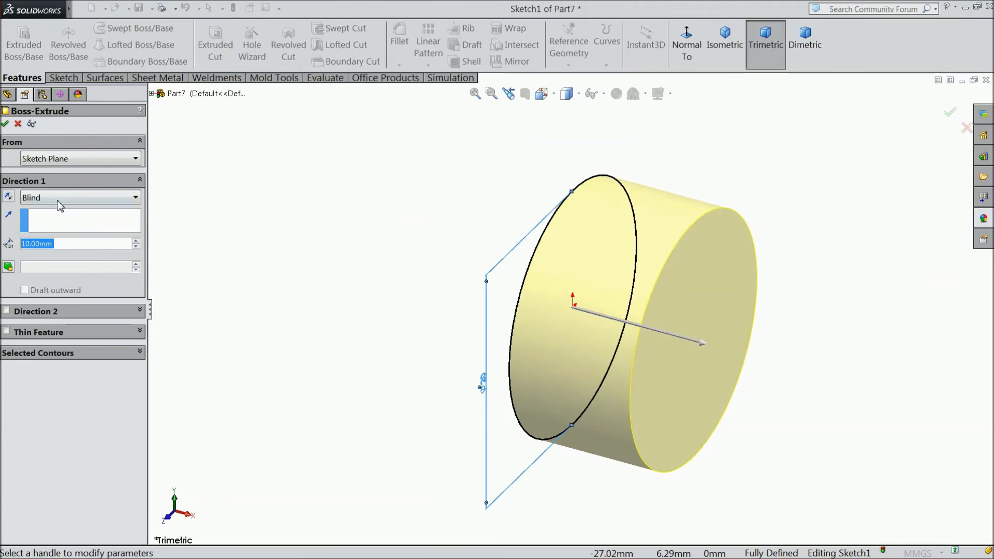
click(135, 242)
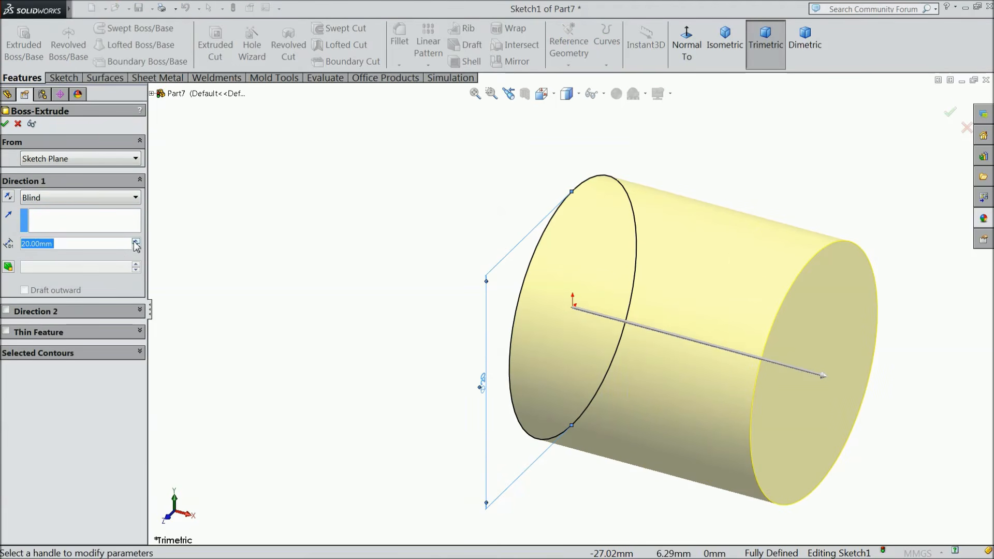
click(57, 198)
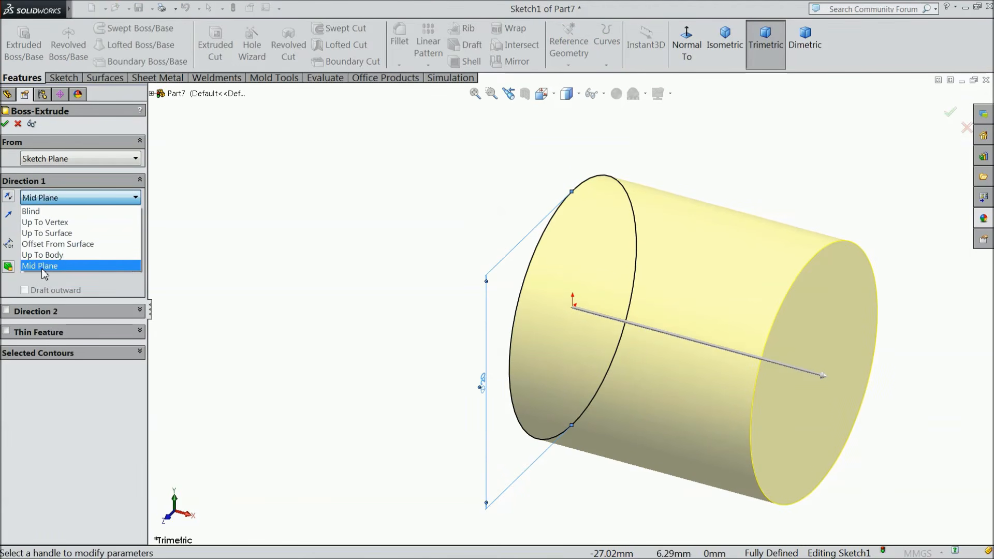
click(43, 266)
click(5, 125)
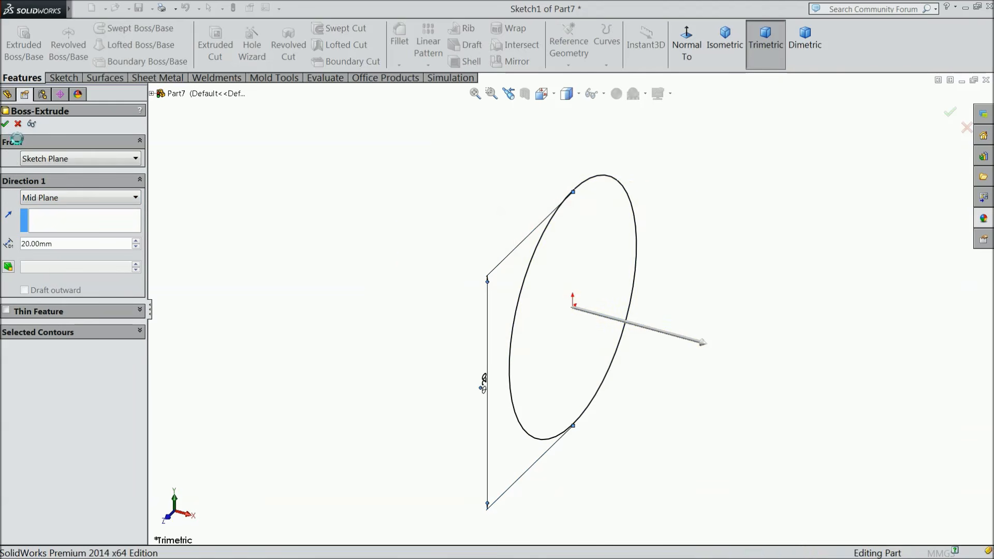
Start a sketch on the cylinder's end face and draw a centred circle about 5.03 mm in radius.
click(685, 353)
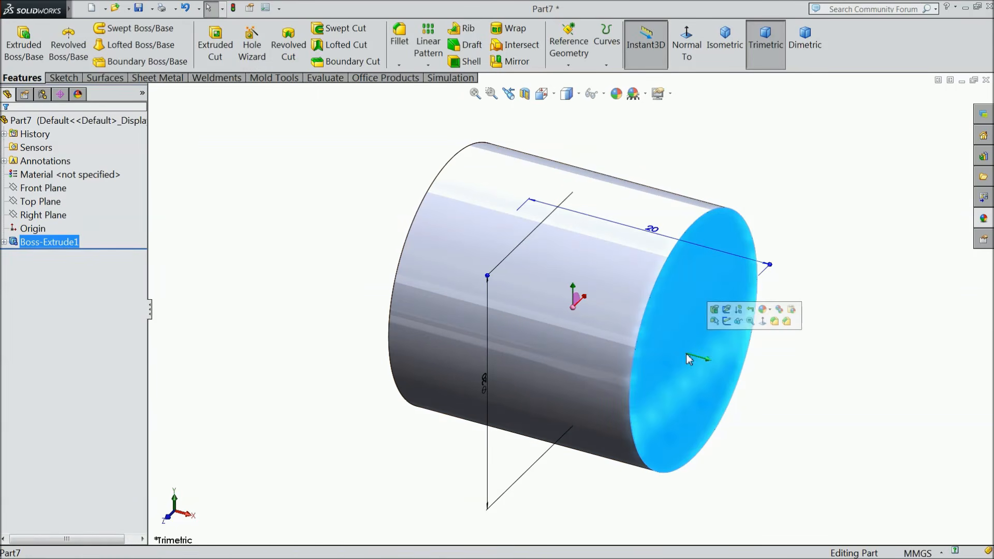
click(726, 321)
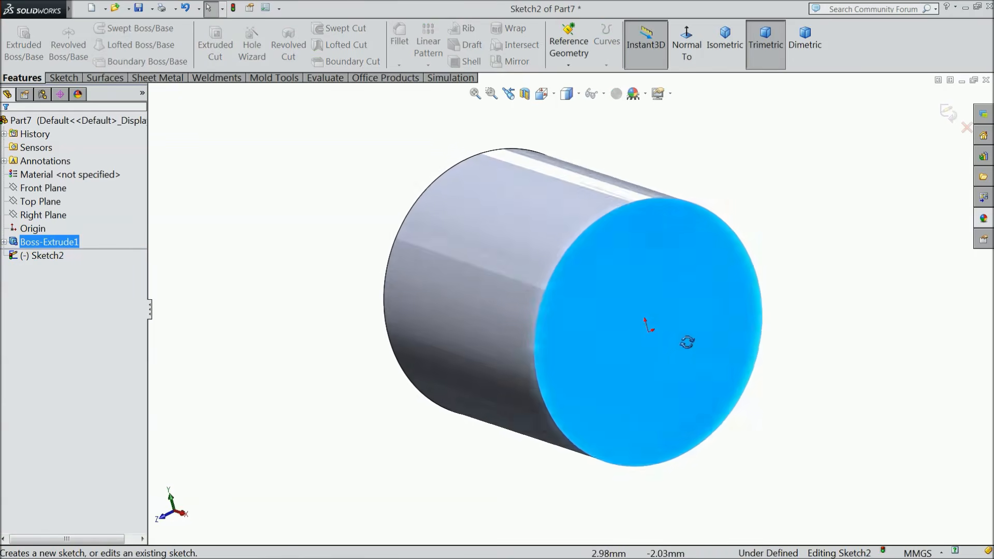
click(61, 78)
click(112, 29)
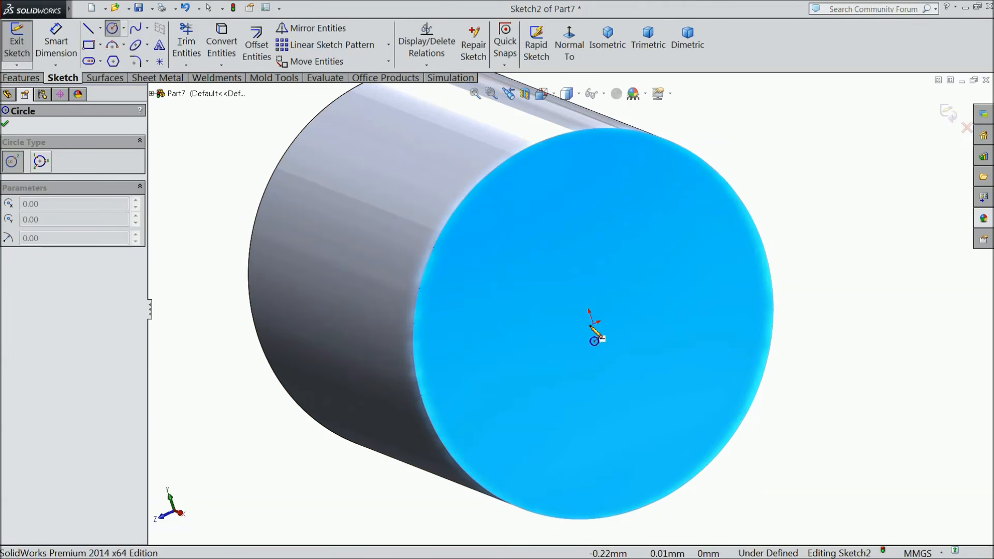
drag(593, 324, 563, 234)
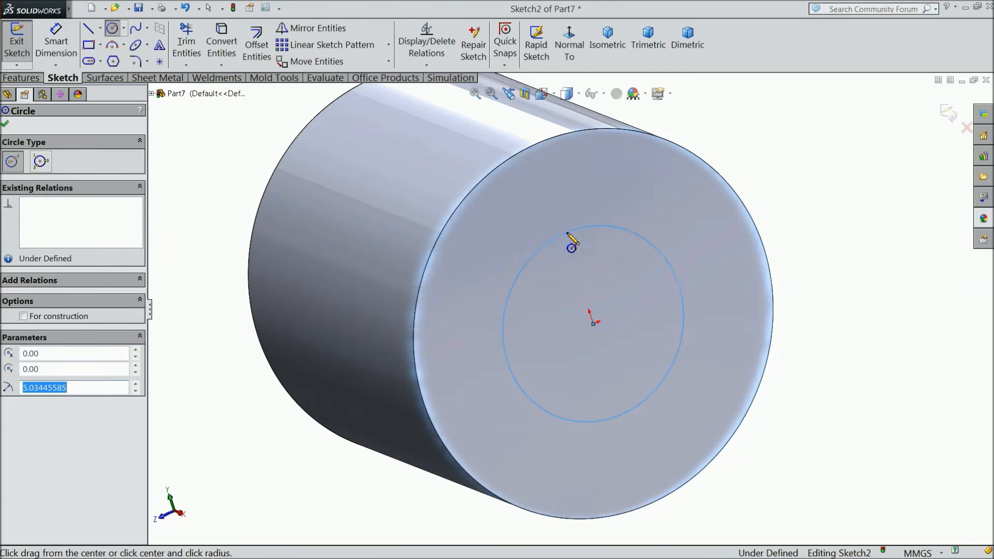
Set the diameter of the circle on the cylinder's end face to 8 mm.
click(56, 44)
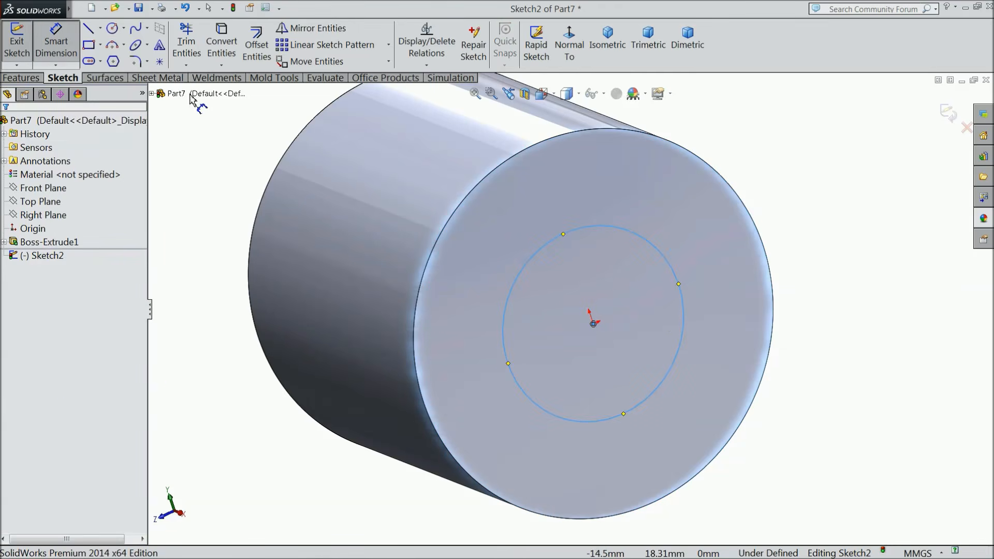
click(681, 310)
click(716, 284)
text(8)
click(653, 265)
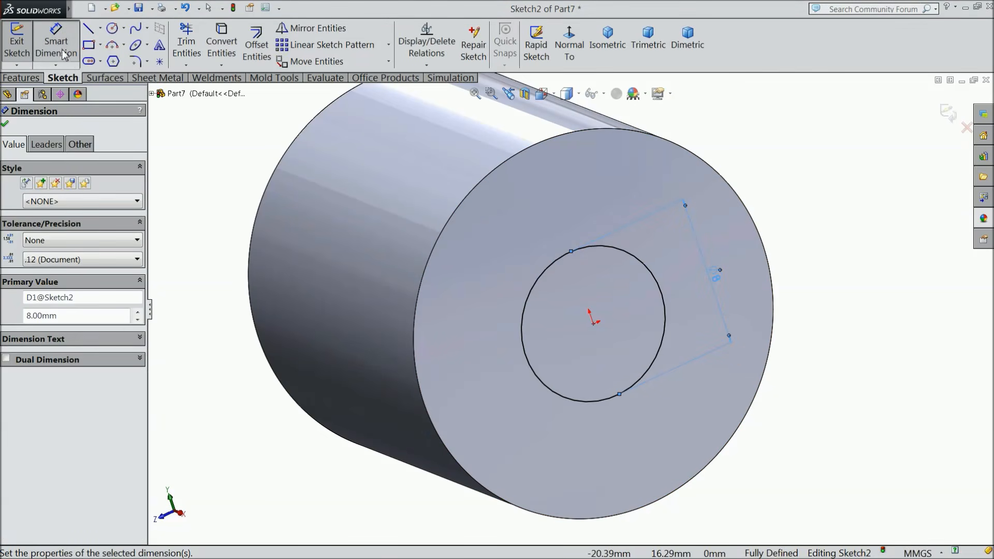
Extrude the 8 mm circle on the cylinder's end face to a blind depth of 2.6 mm.
click(20, 77)
click(24, 44)
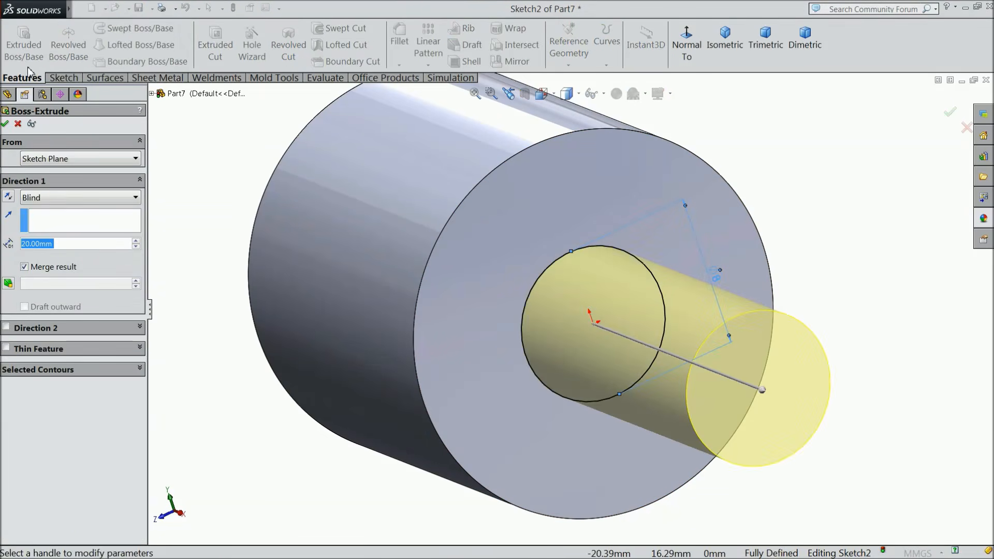
text(2.6)
key(Return)
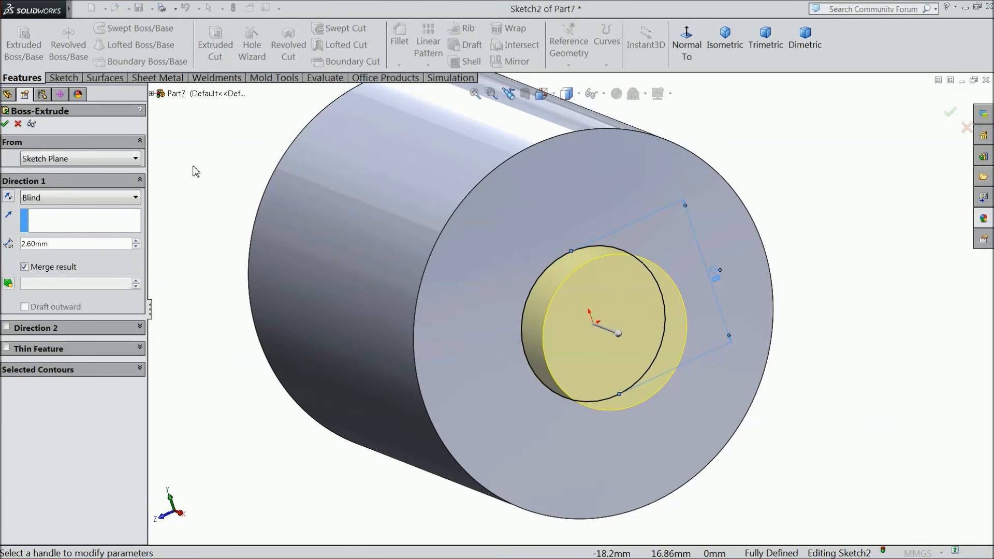
click(6, 124)
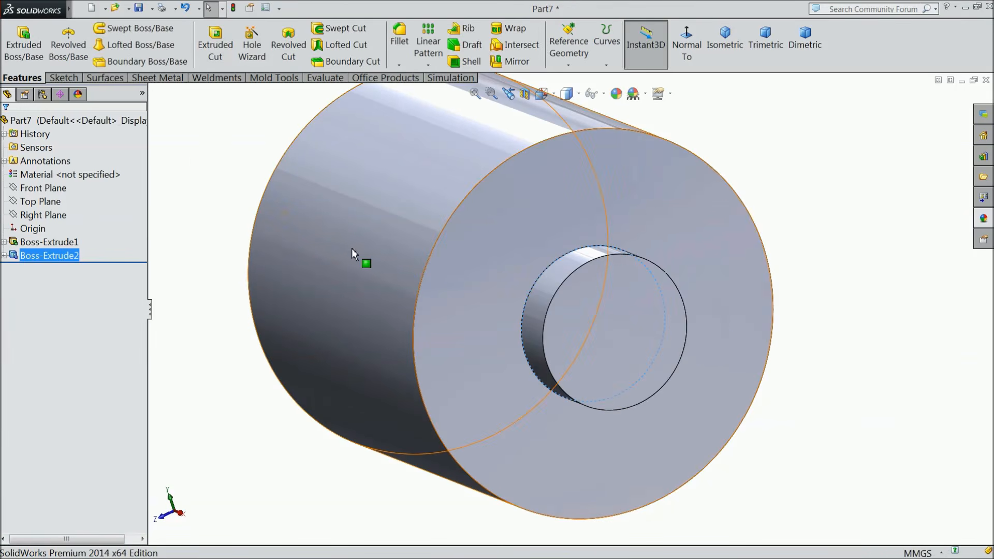
Mirror the 8 mm end boss about the Right Plane onto the cylinder's opposite end.
scroll(360, 259, up, 3)
middle_drag(355, 257, 462, 271)
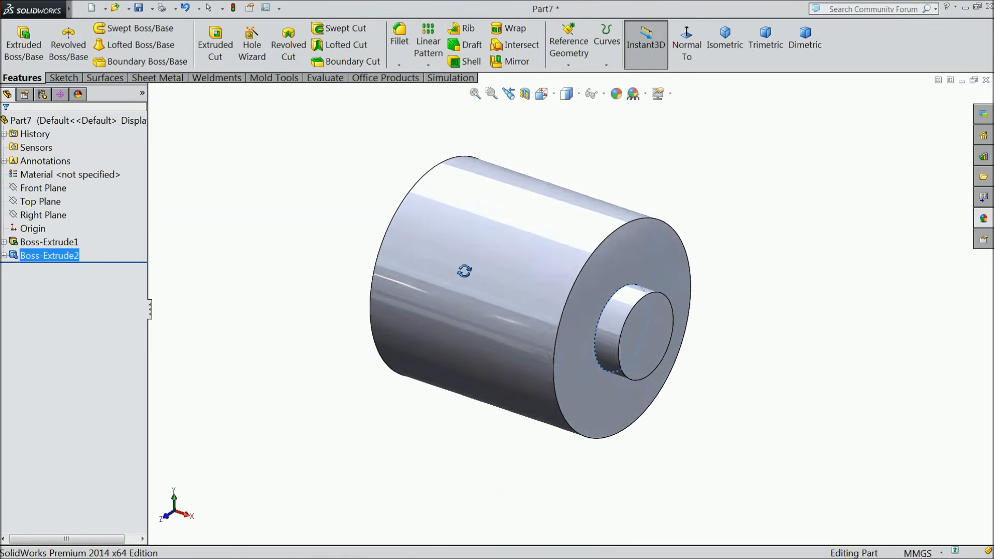
click(43, 202)
click(44, 215)
mouse_move(175, 248)
middle_down()
mouse_move(244, 262)
mouse_move(179, 231)
middle_up()
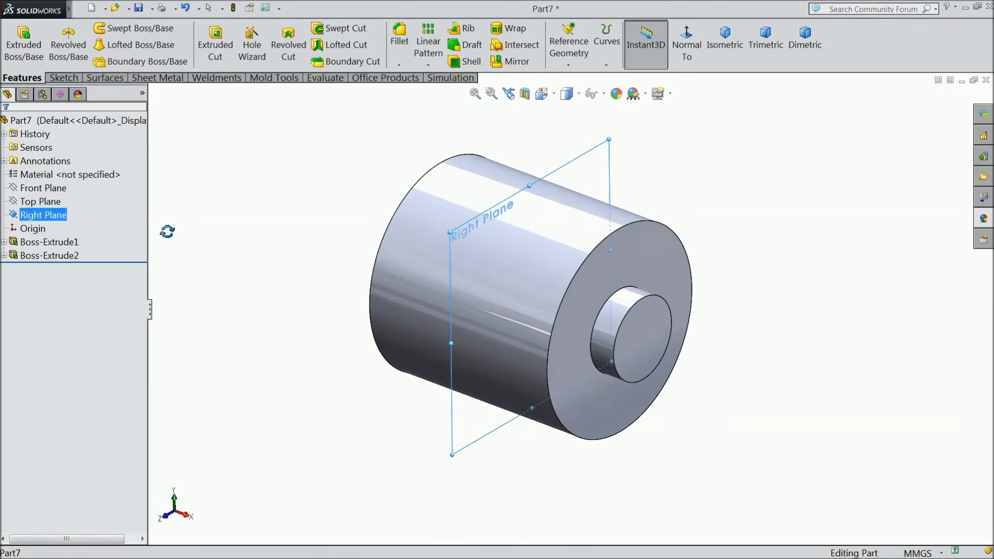
click(518, 61)
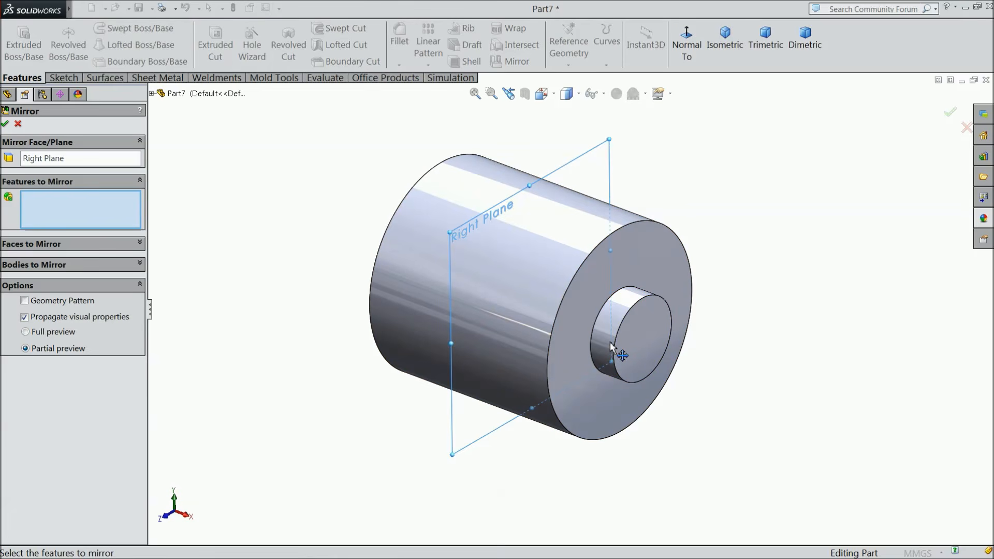
click(641, 340)
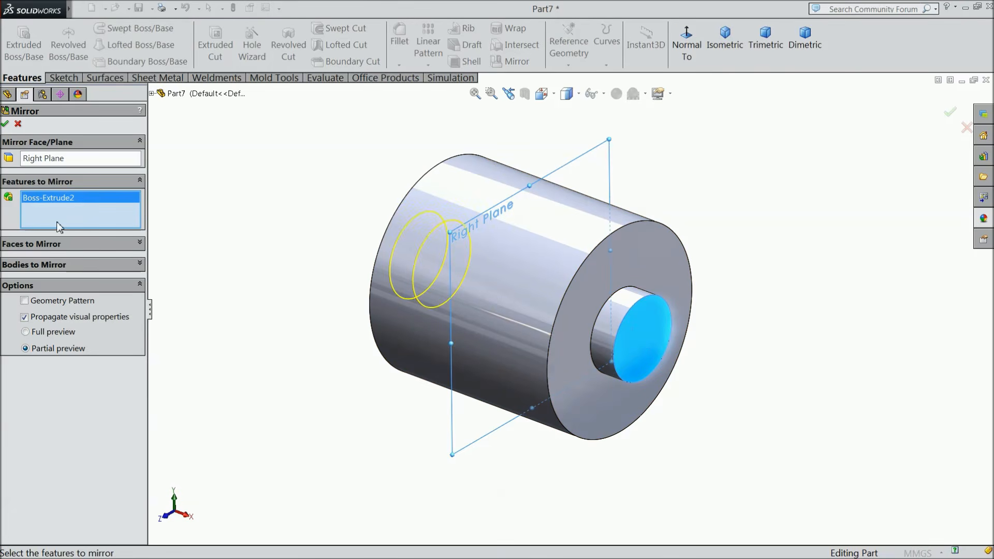
click(152, 93)
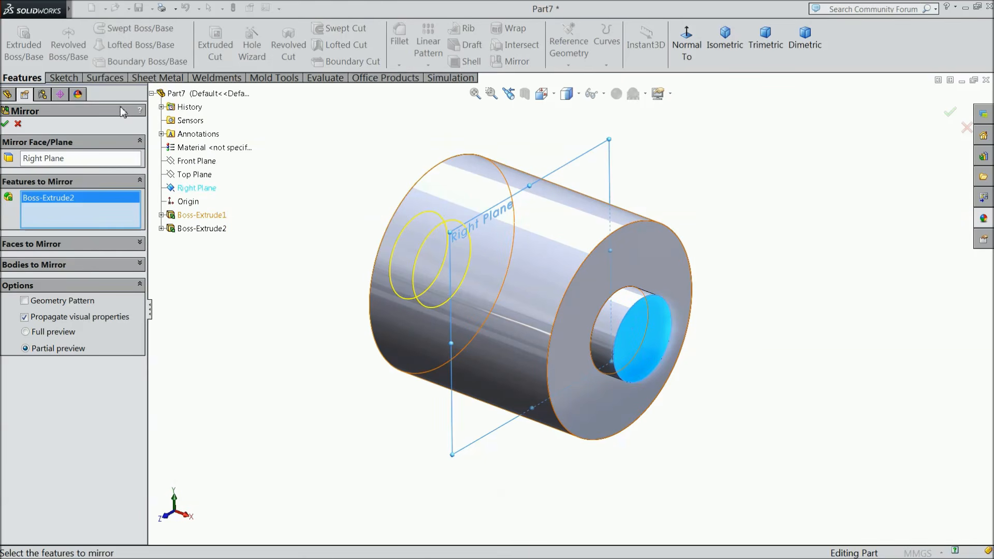
click(6, 125)
Start a sketch on the Front Plane and draw an origin-centred circle about 6.79 mm in radius.
middle_drag(244, 238, 228, 224)
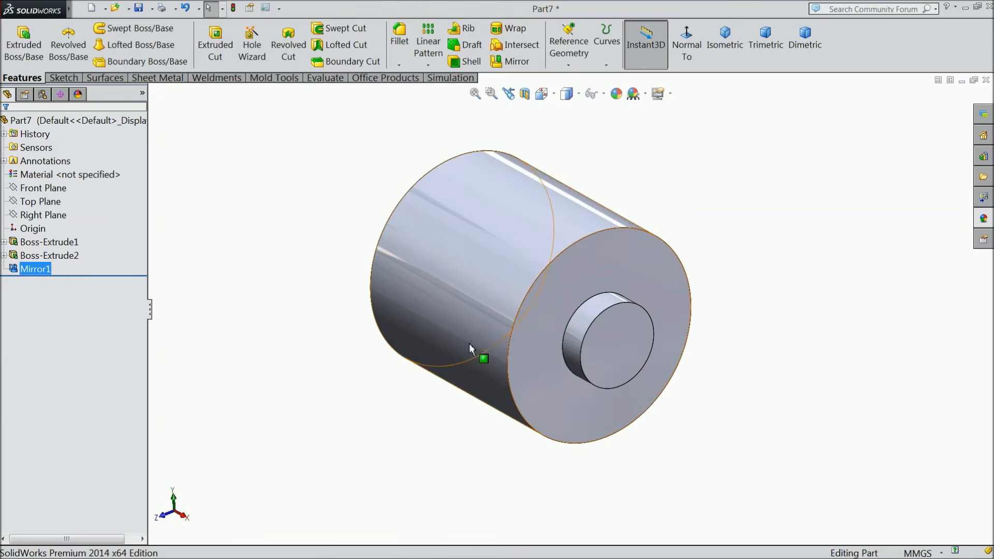
scroll(570, 374, down, 3)
scroll(668, 333, up, 5)
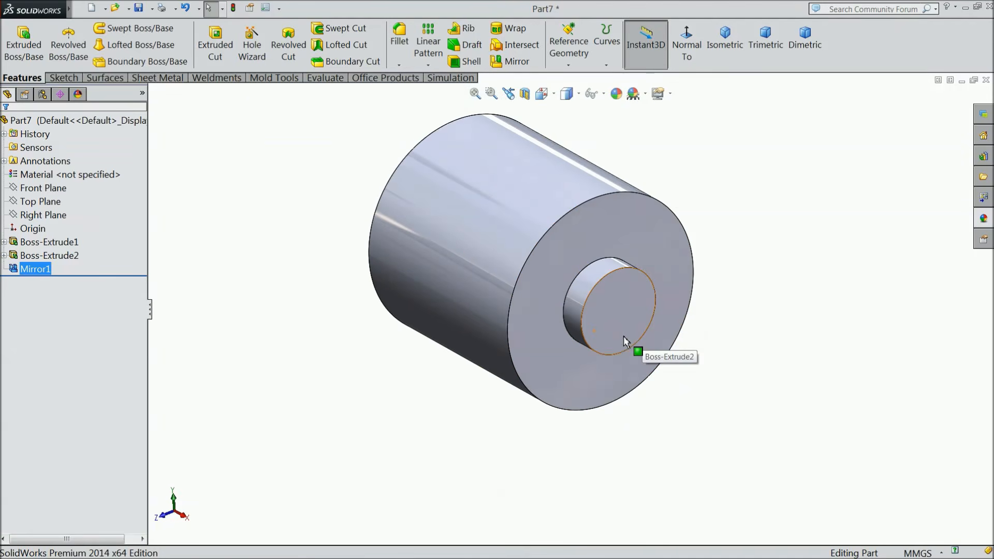
click(47, 199)
click(43, 187)
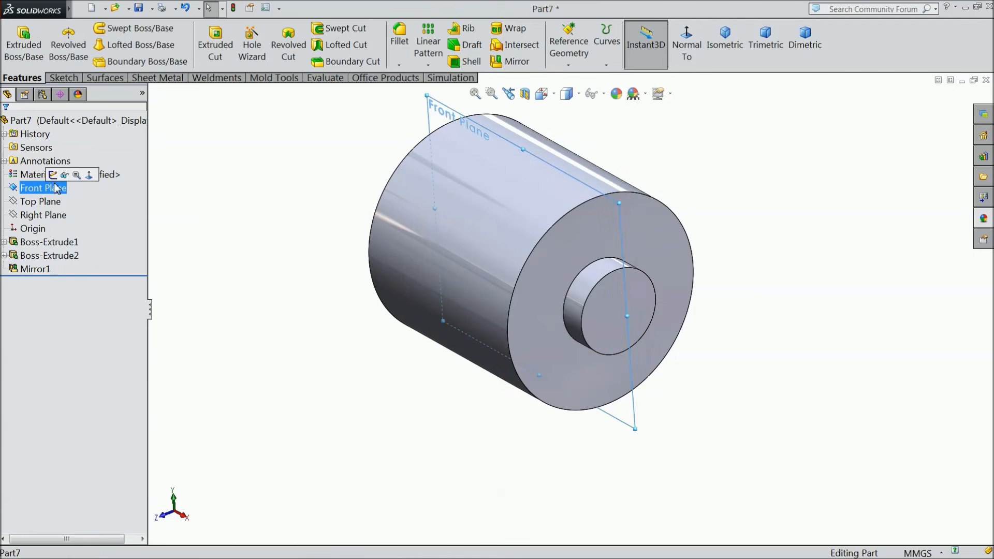
click(57, 176)
click(687, 45)
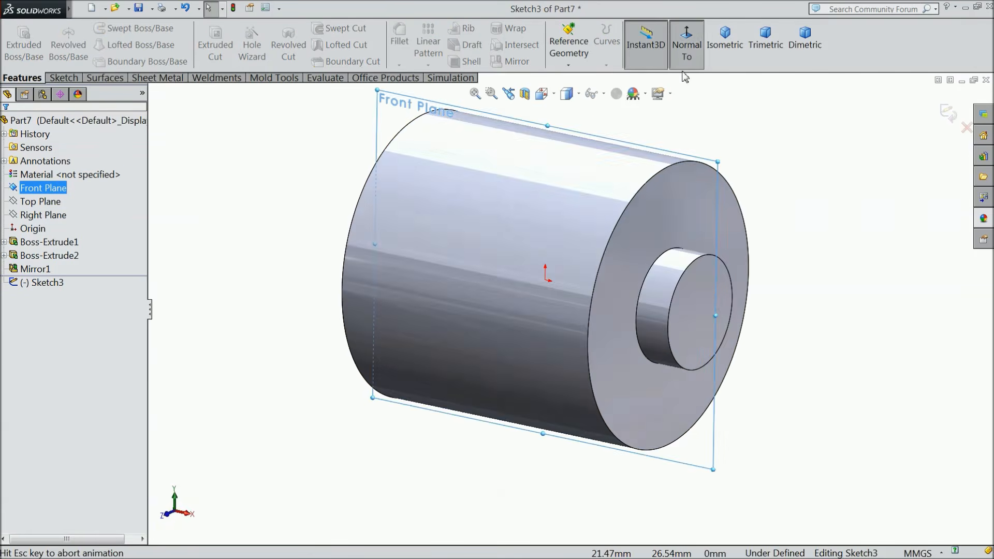
click(63, 77)
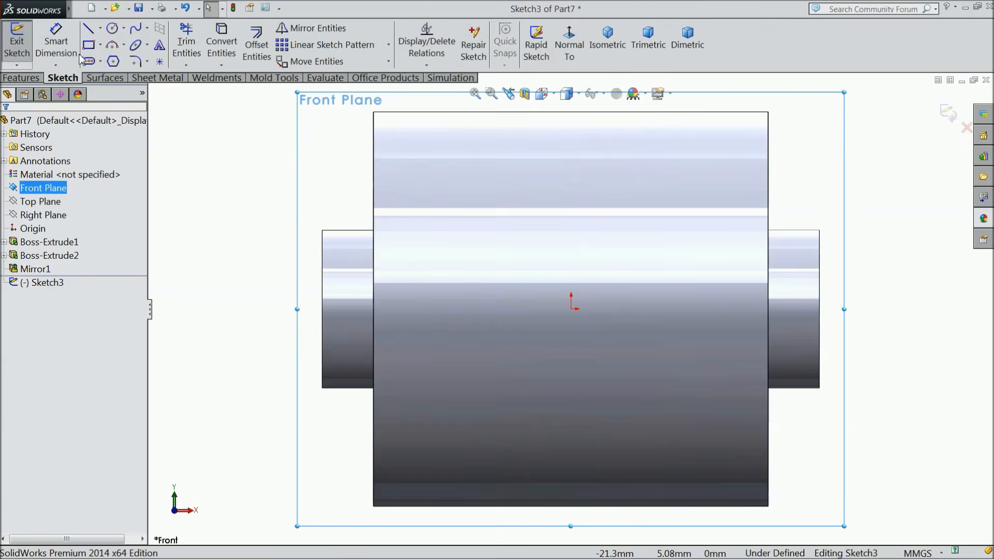
click(113, 29)
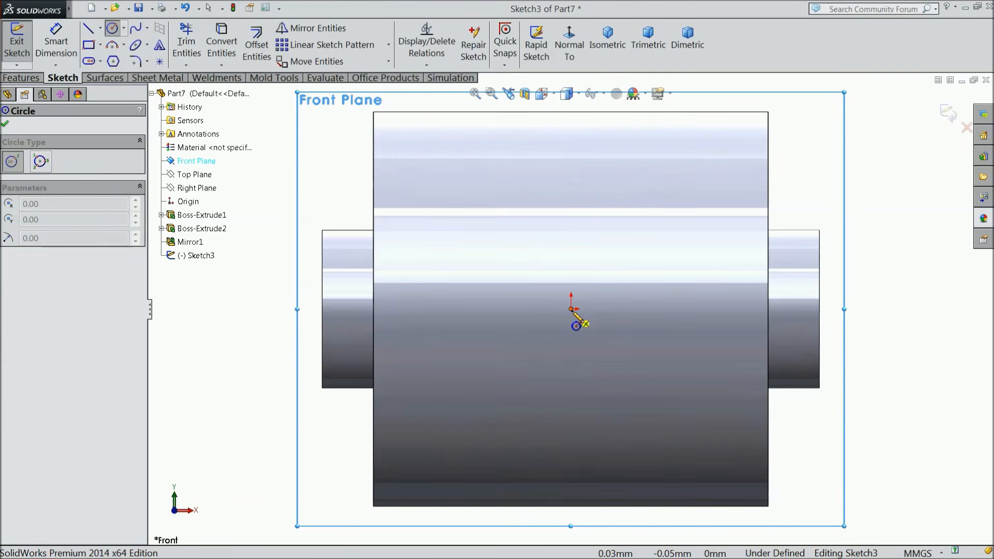
click(571, 309)
click(459, 235)
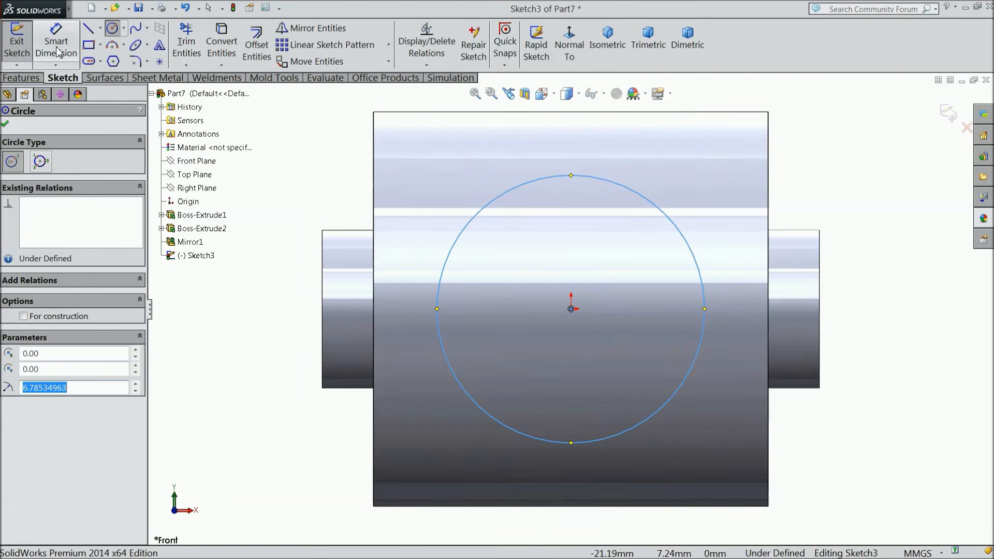
Set the diameter of the circle on the Front Plane to 10 mm.
click(58, 45)
click(701, 309)
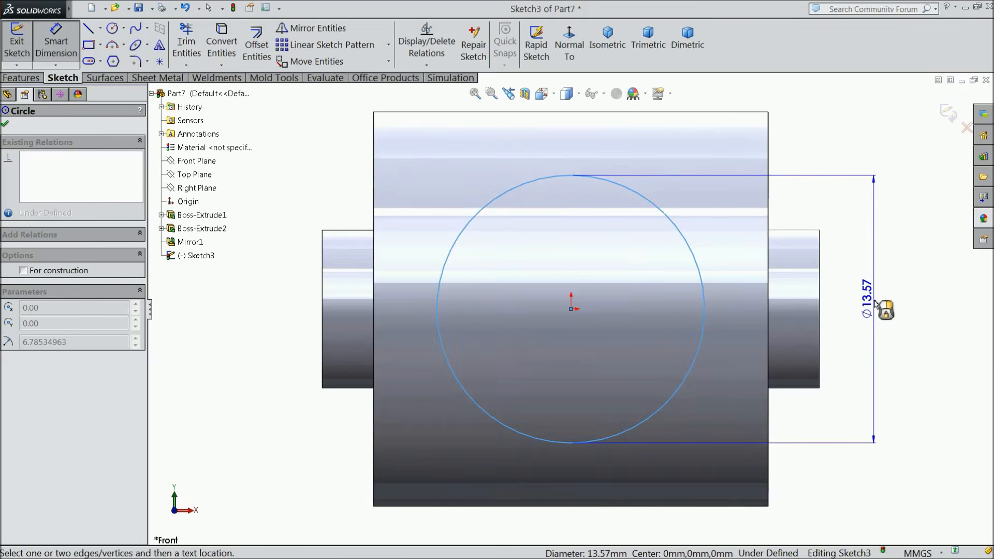
click(875, 310)
text(10)
click(819, 287)
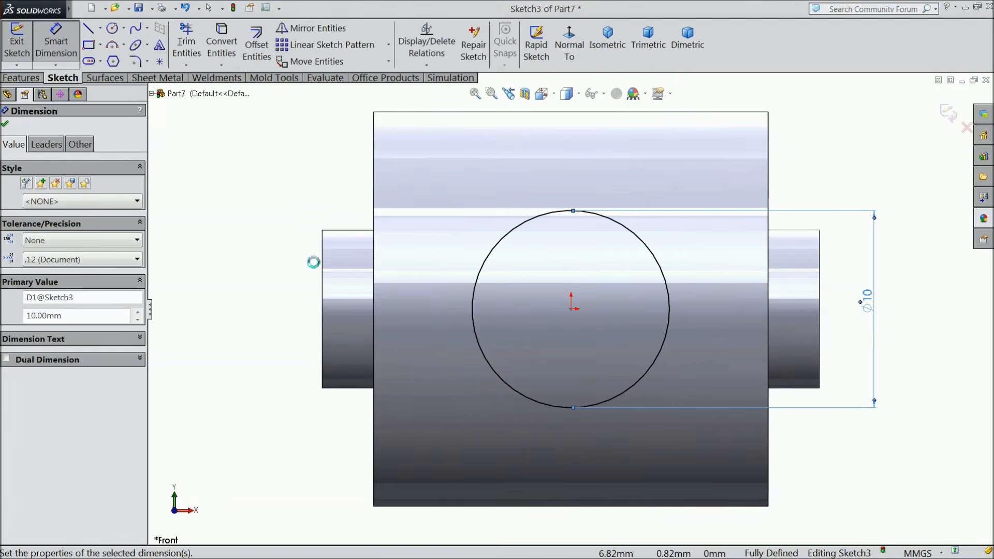
click(5, 123)
Cut the 10 mm circle through the cylinder in both directions with the Through All - Both end condition.
click(20, 78)
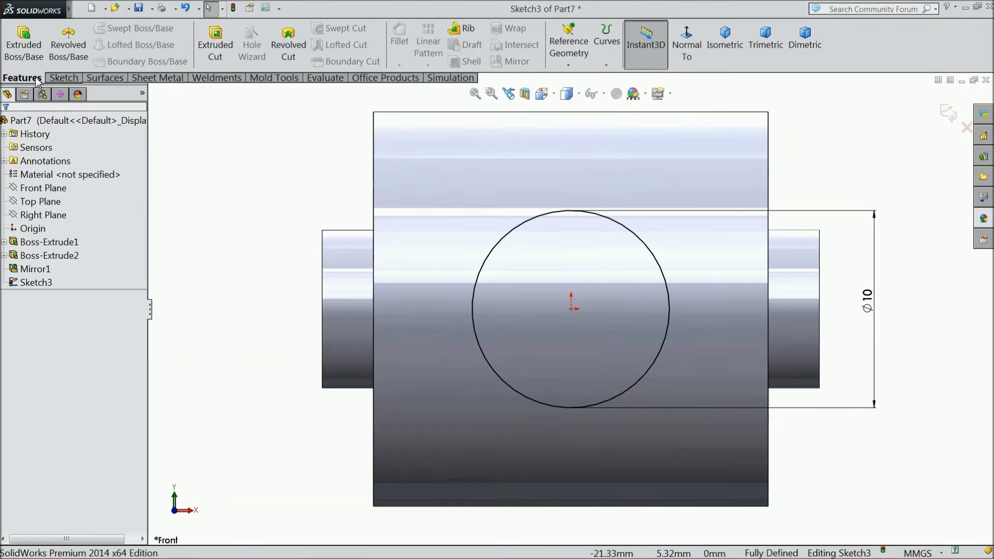
click(215, 47)
click(690, 57)
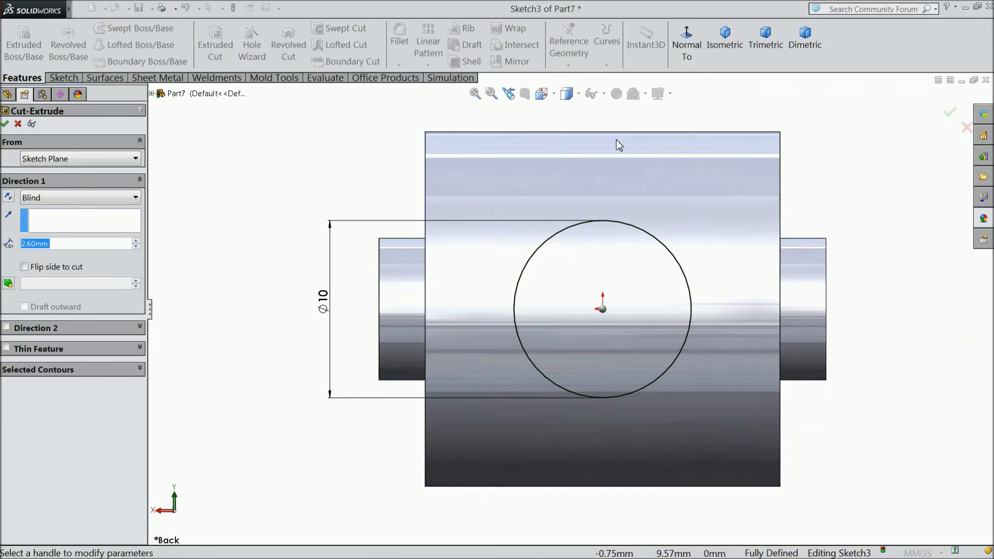
click(732, 45)
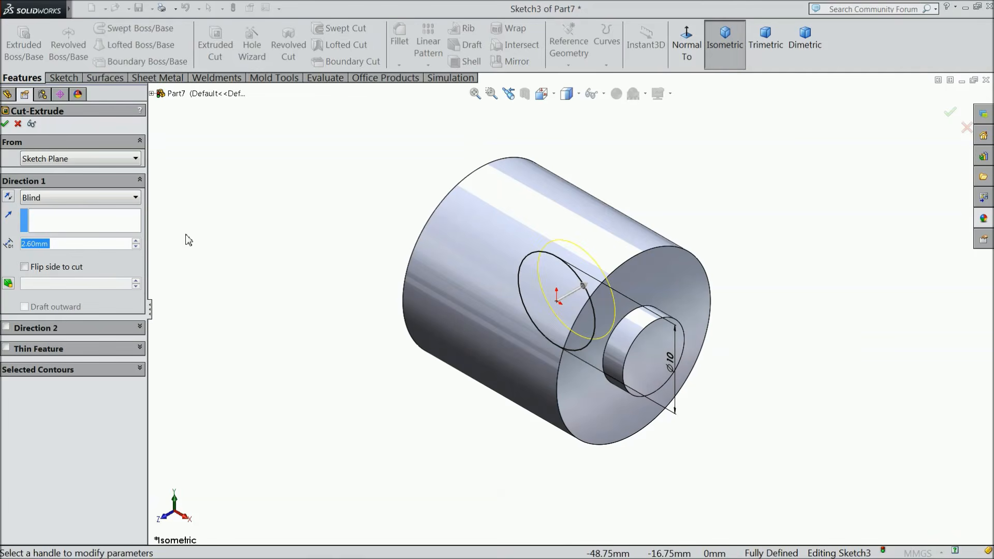
click(70, 205)
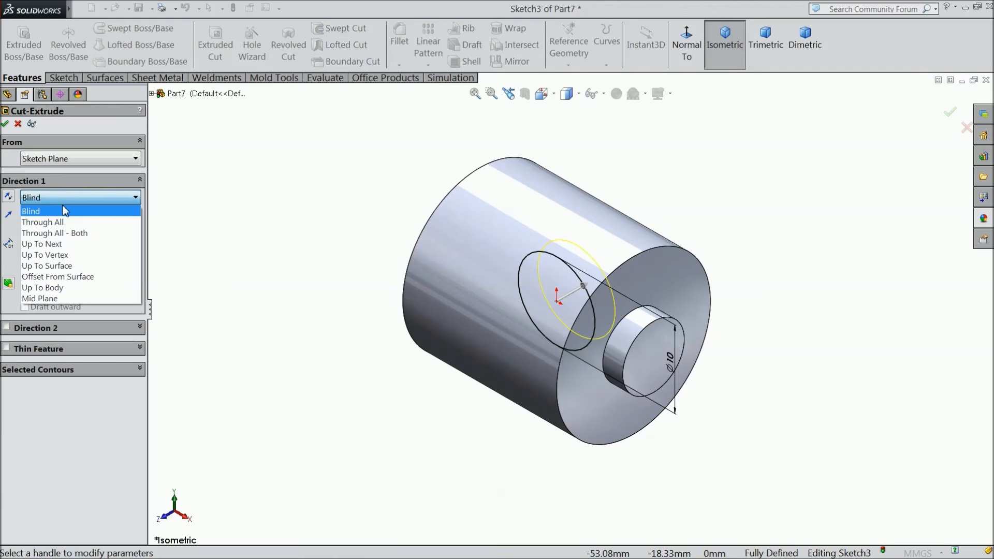
click(62, 234)
scroll(596, 279, down, 3)
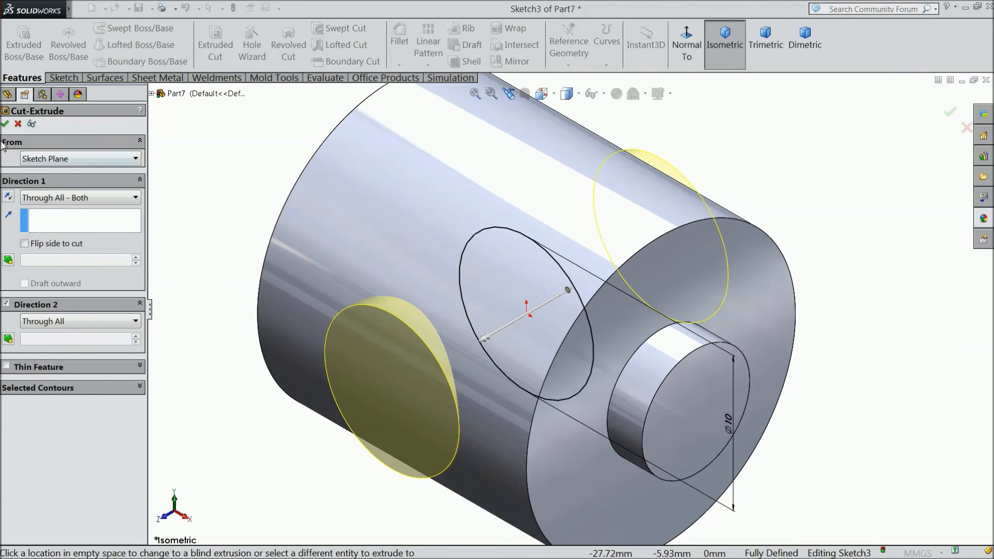
click(4, 126)
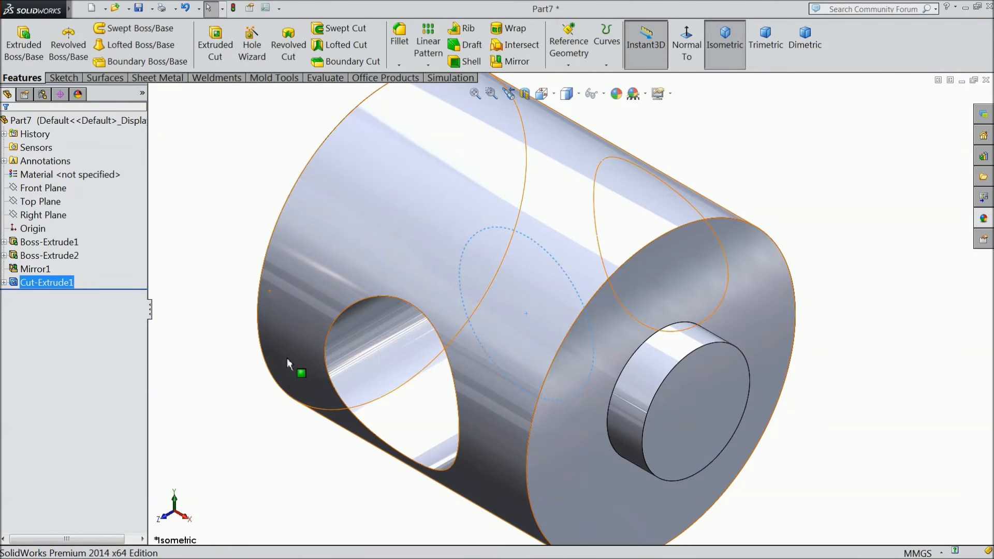
Chamfer the 10 mm cross hole by selecting its inner face, with a 1 mm distance and a 45-degree angle.
click(273, 364)
click(230, 353)
middle_drag(237, 399, 258, 373)
click(398, 64)
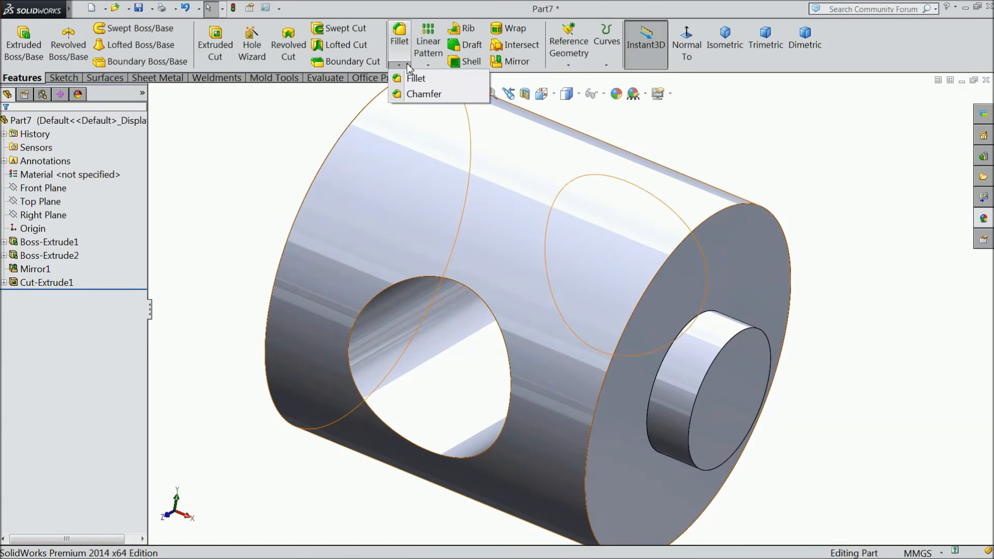
click(411, 95)
text(1)
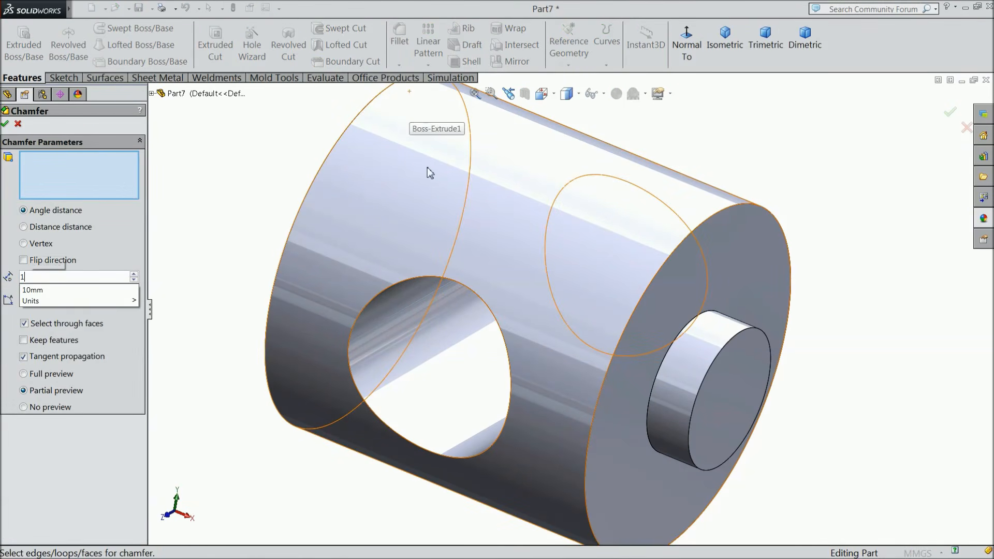
click(482, 379)
middle_drag(466, 378, 454, 377)
middle_drag(340, 403, 317, 397)
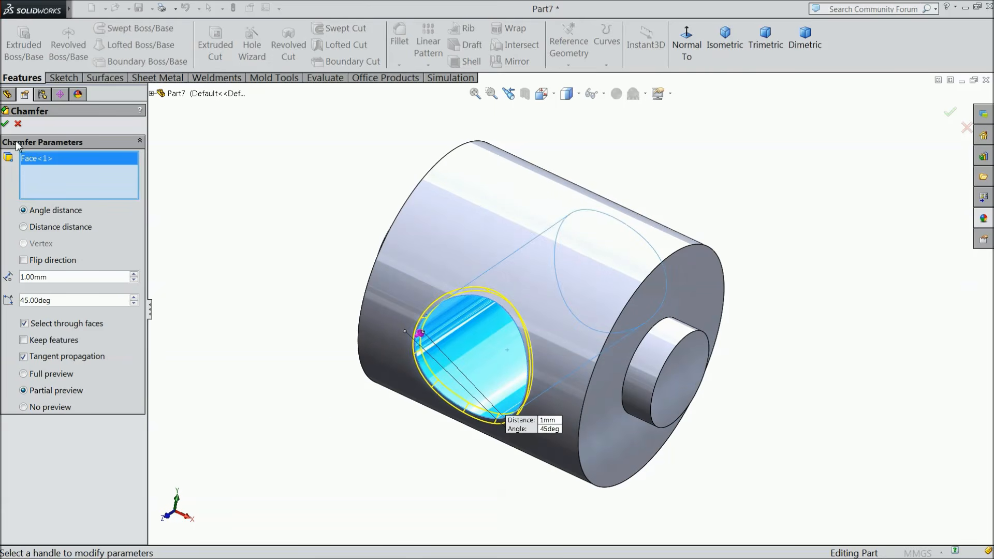
click(6, 124)
Apply the Yellow appearance to the whole part.
mouse_move(244, 306)
middle_down()
mouse_move(326, 328)
mouse_move(228, 300)
middle_up()
click(123, 122)
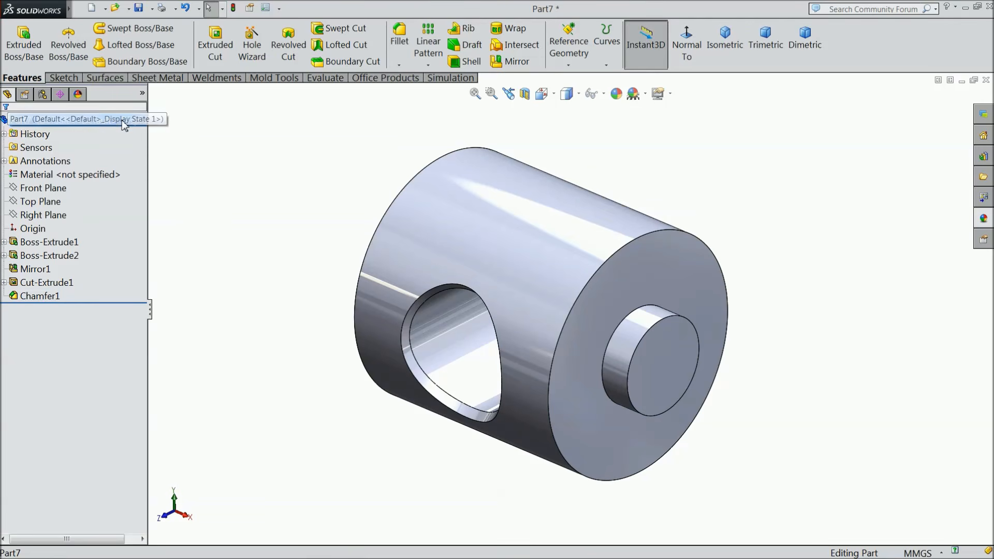
click(982, 219)
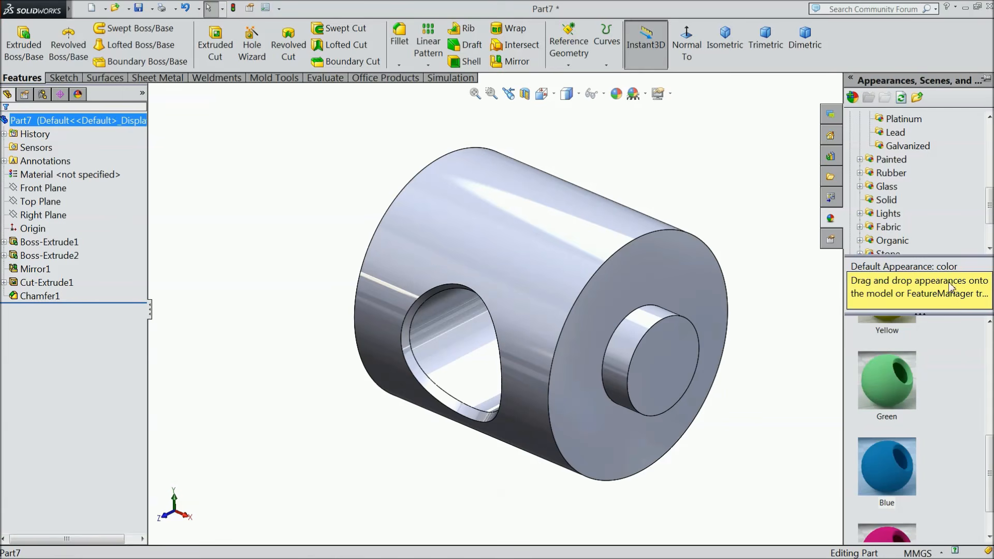
scroll(895, 459, up, 3)
double_click(887, 424)
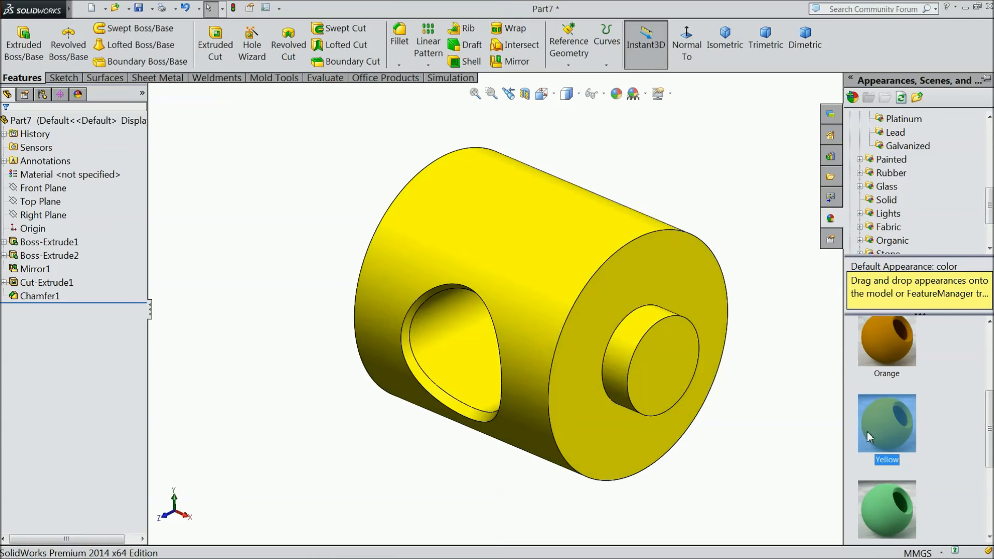
scroll(745, 362, up, 2)
middle_drag(744, 364, 642, 310)
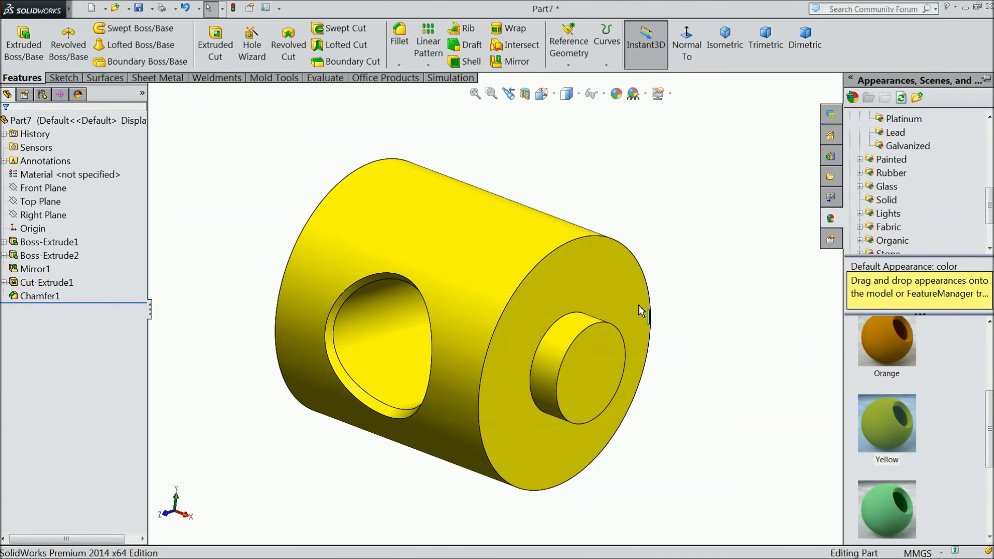
Save the part in the Manual Clamp folder as "6.clamp base Spacer".
click(138, 9)
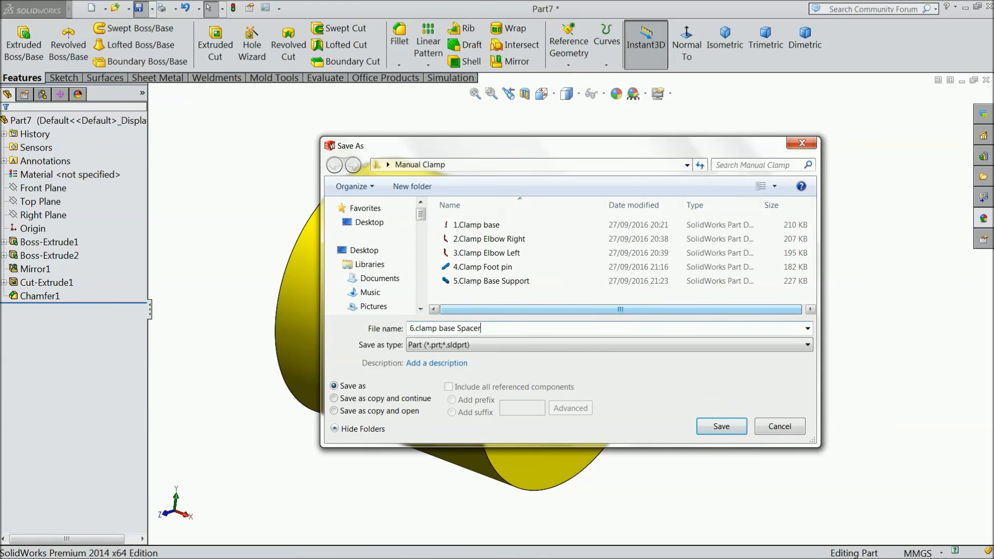
click(721, 426)
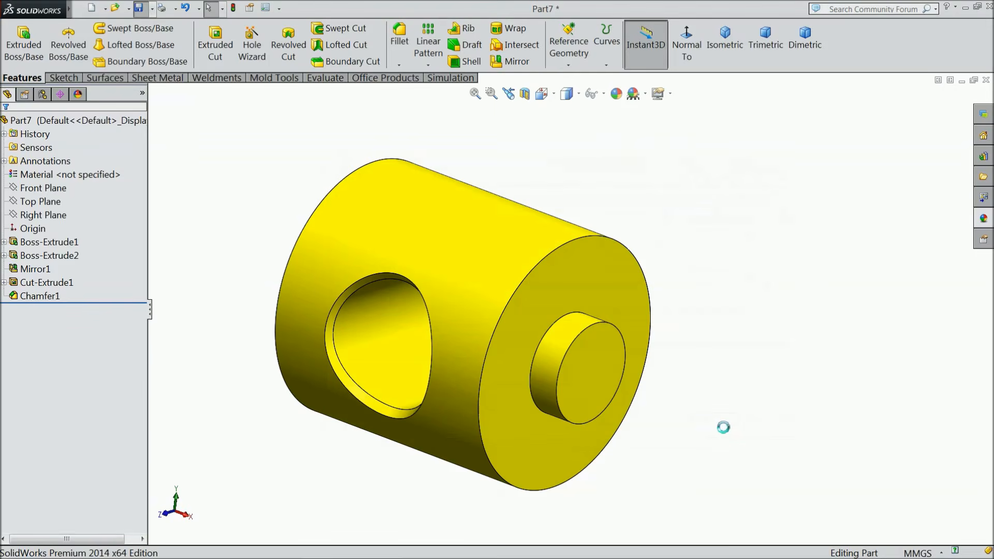
middle_drag(691, 394, 685, 362)
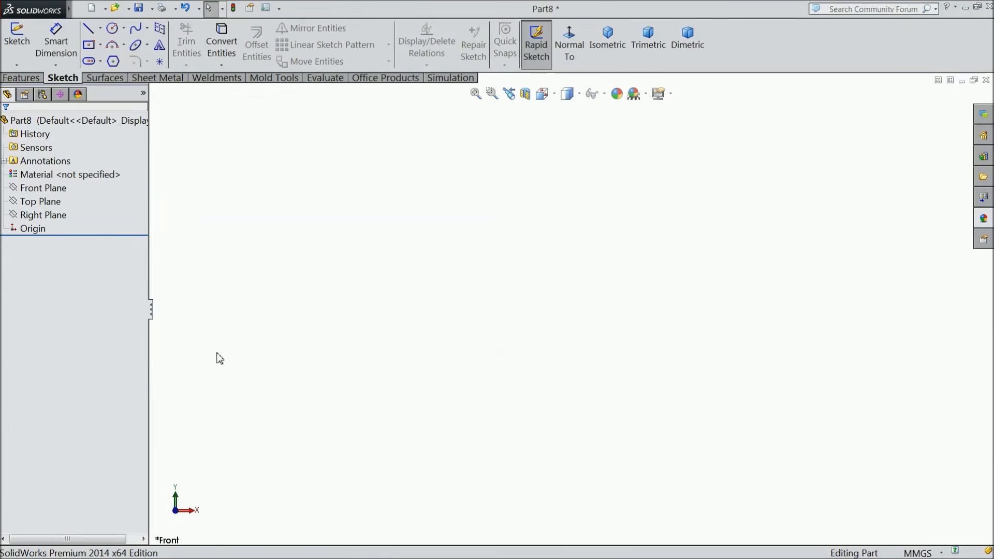
Start a sketch on the Front Plane and draw a corner rectangle about 82 mm square around the origin.
click(49, 188)
click(51, 175)
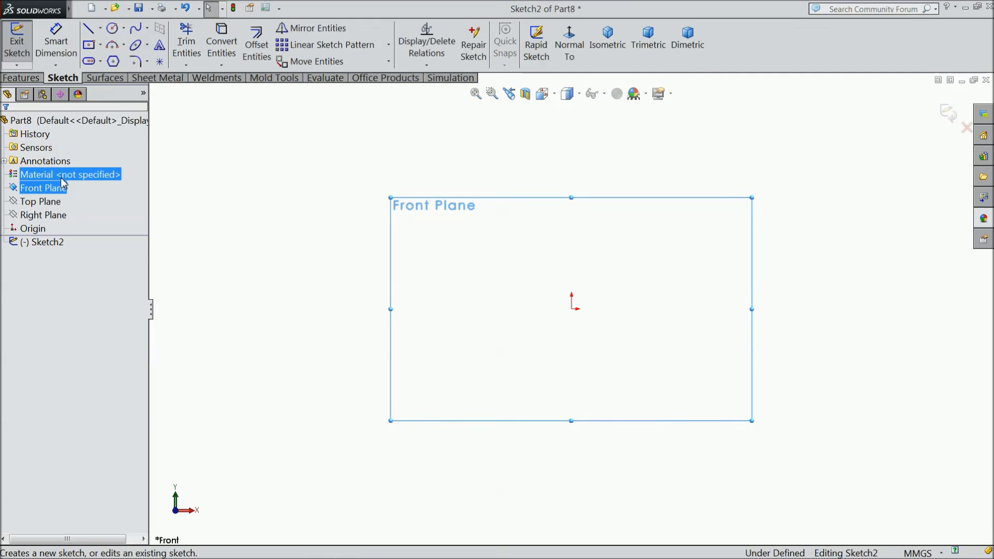
click(100, 44)
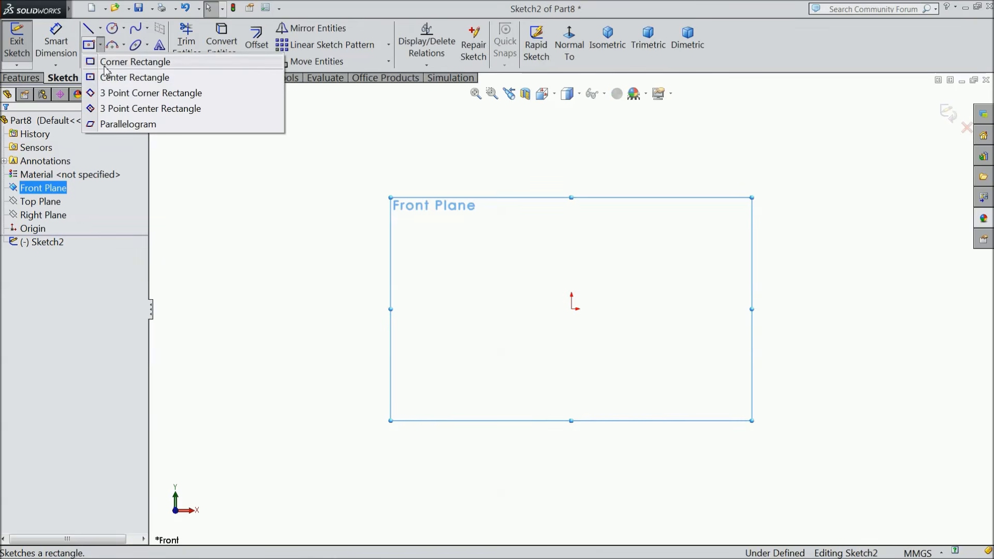
click(108, 62)
click(501, 227)
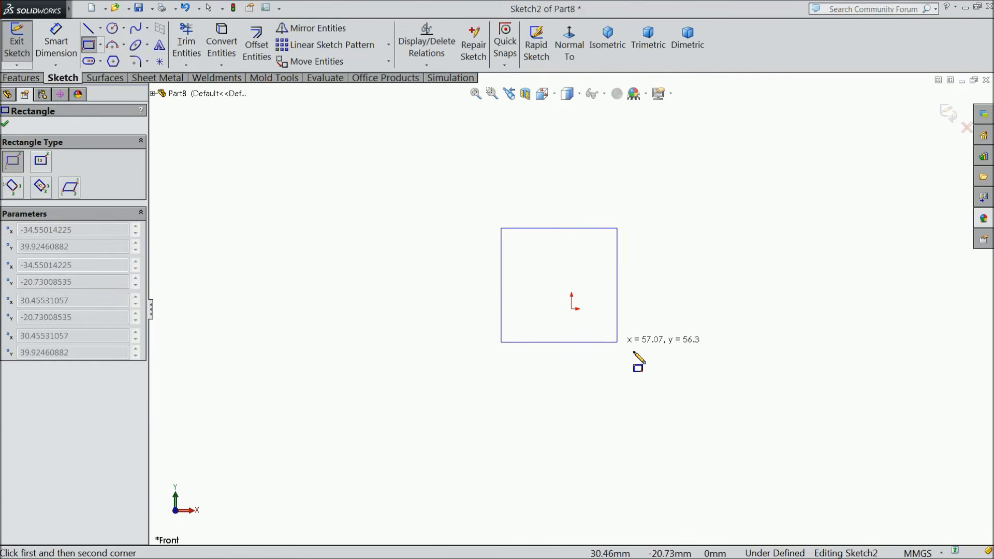
click(668, 395)
scroll(723, 372, down, 2)
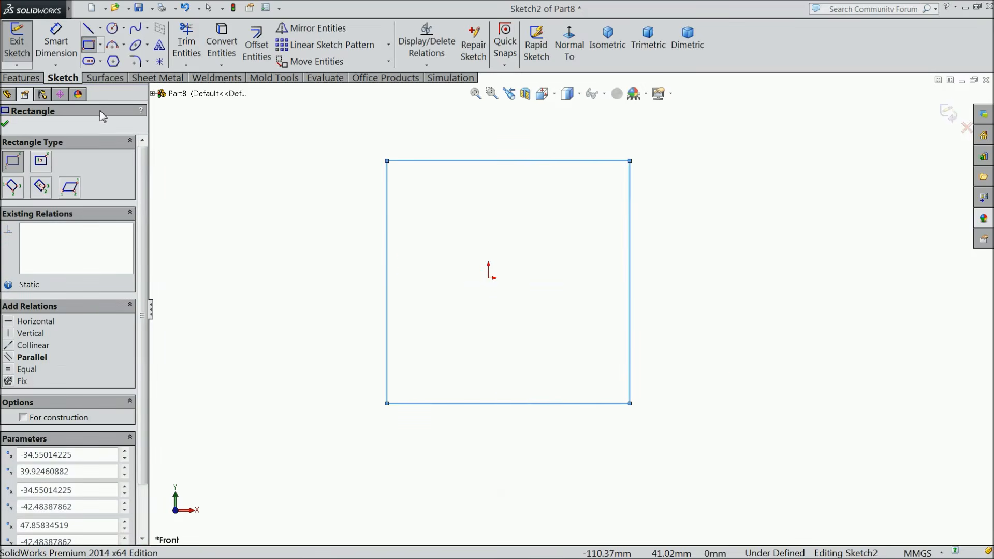
Dimension the rectangle's top edge and set its length to 20 mm.
click(55, 41)
click(481, 163)
click(487, 134)
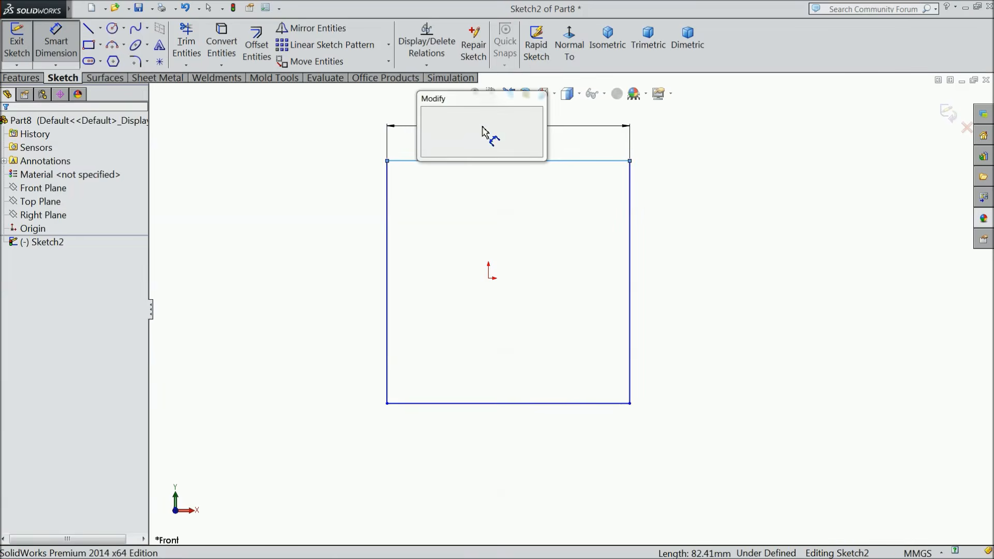
text(20)
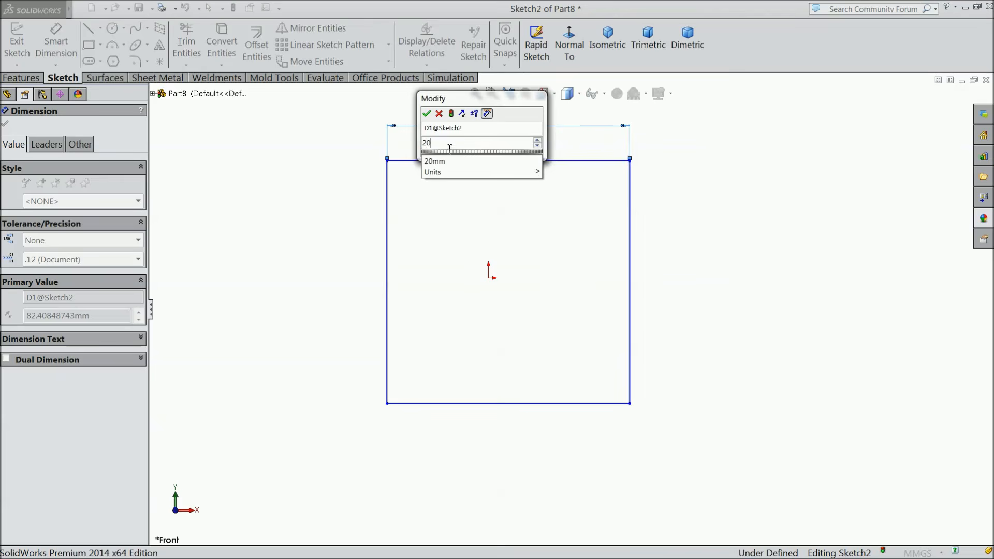
click(426, 113)
Dimension the rectangle's left edge as a driven dimension.
click(387, 270)
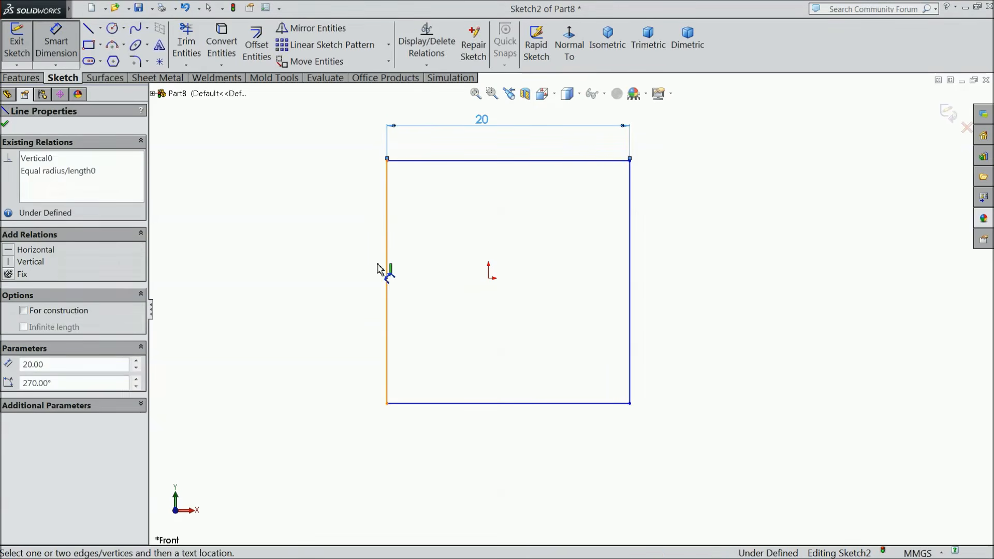
click(314, 259)
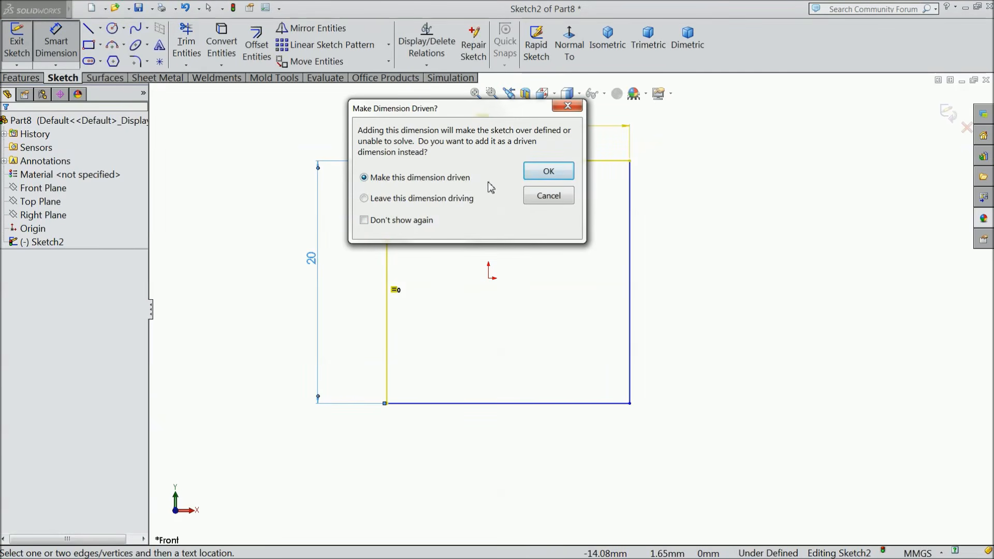
click(548, 170)
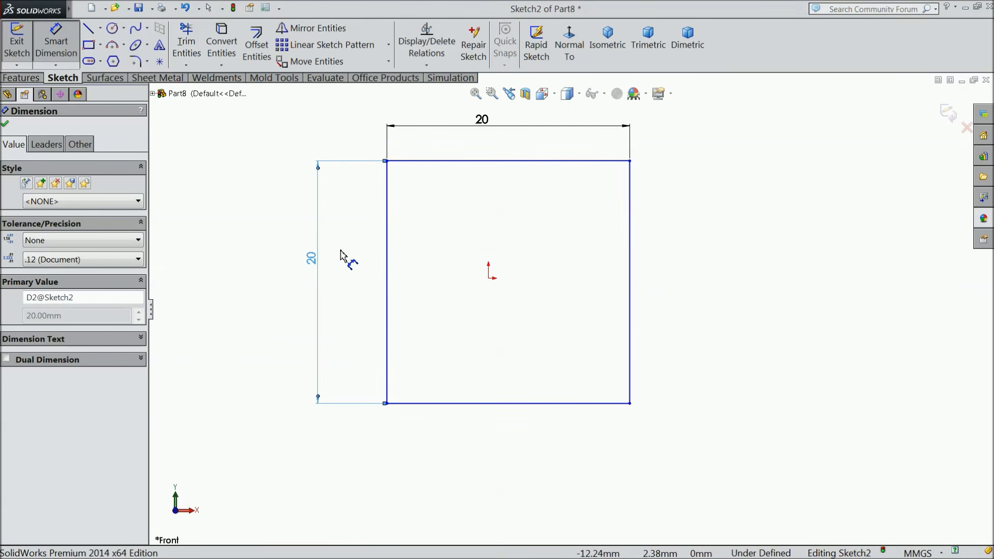
key(Escape)
Delete the equal-length relation between the rectangle's left and top edges.
click(388, 259)
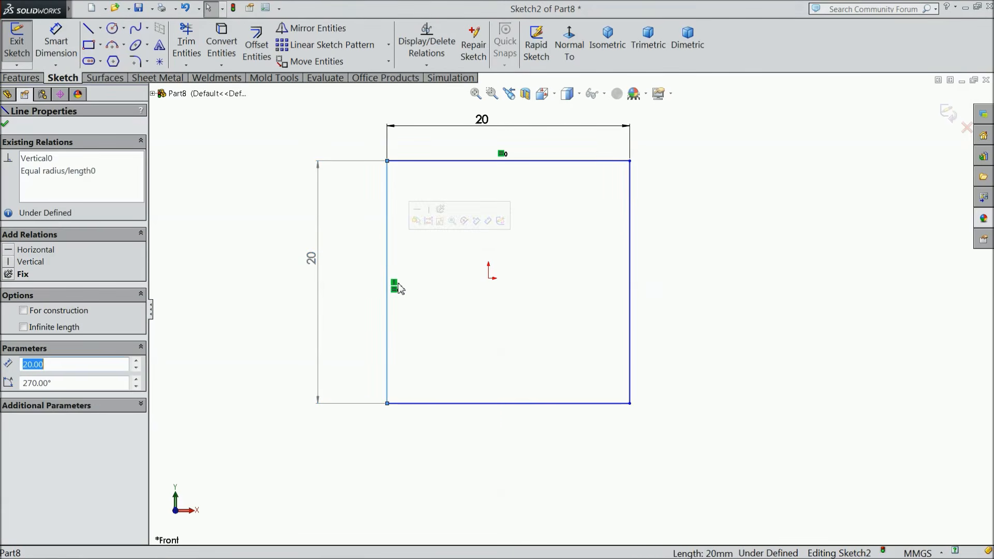
click(395, 290)
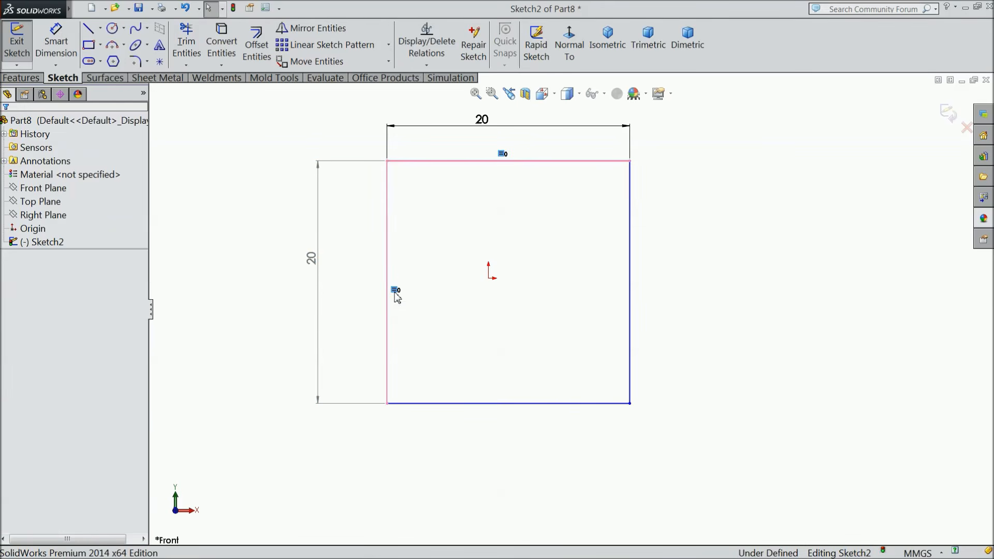
double_click(312, 258)
click(585, 290)
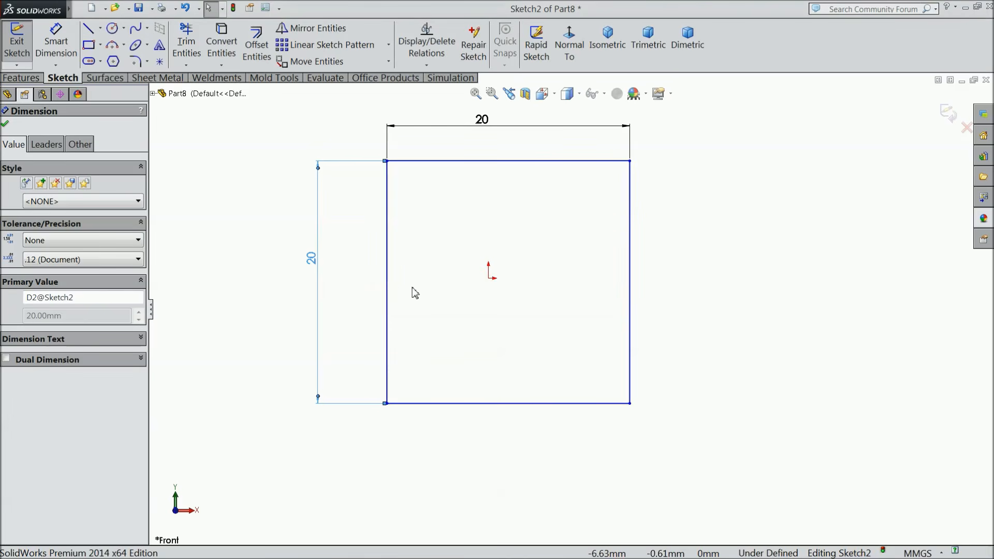
click(630, 271)
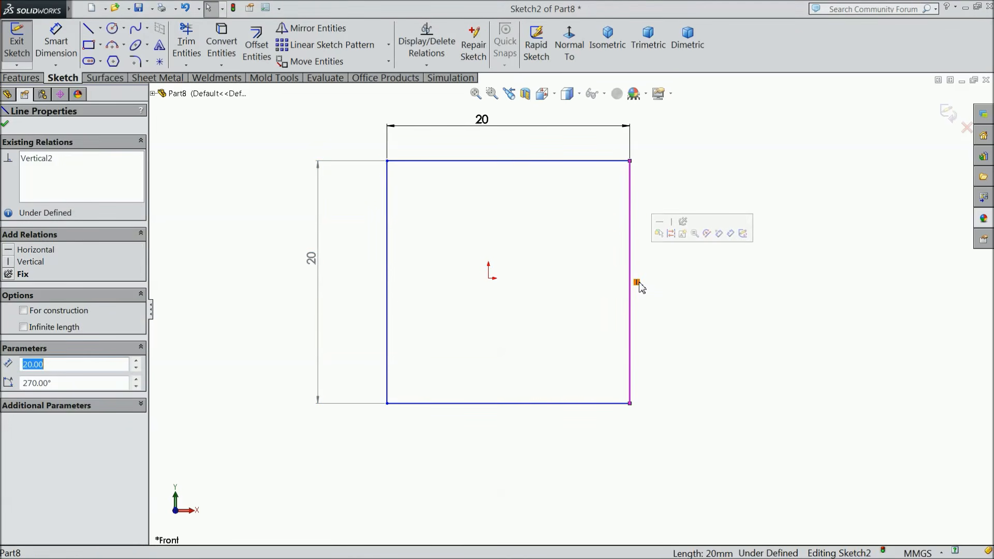
click(389, 259)
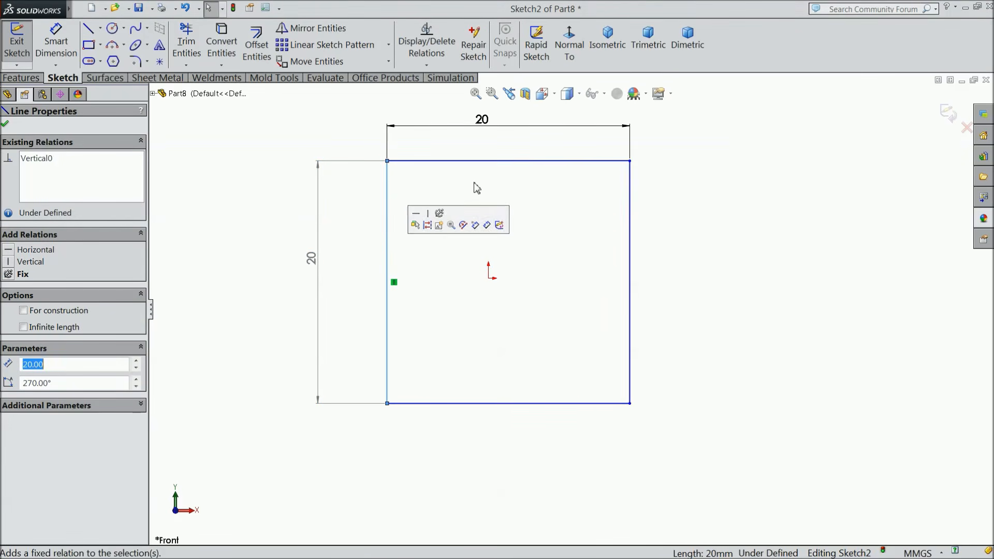
Delete the rectangle's top edge and the driven height dimension.
click(491, 162)
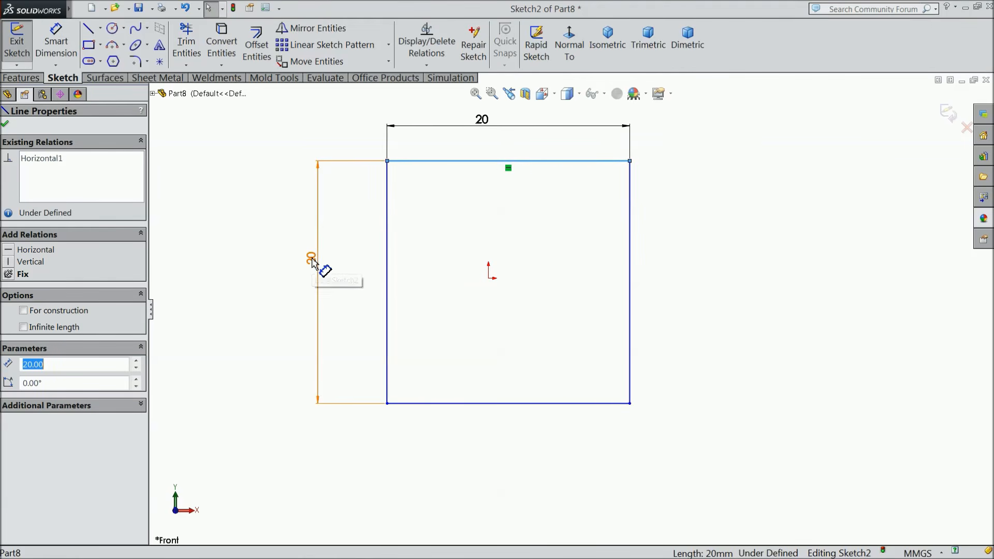
key(Escape)
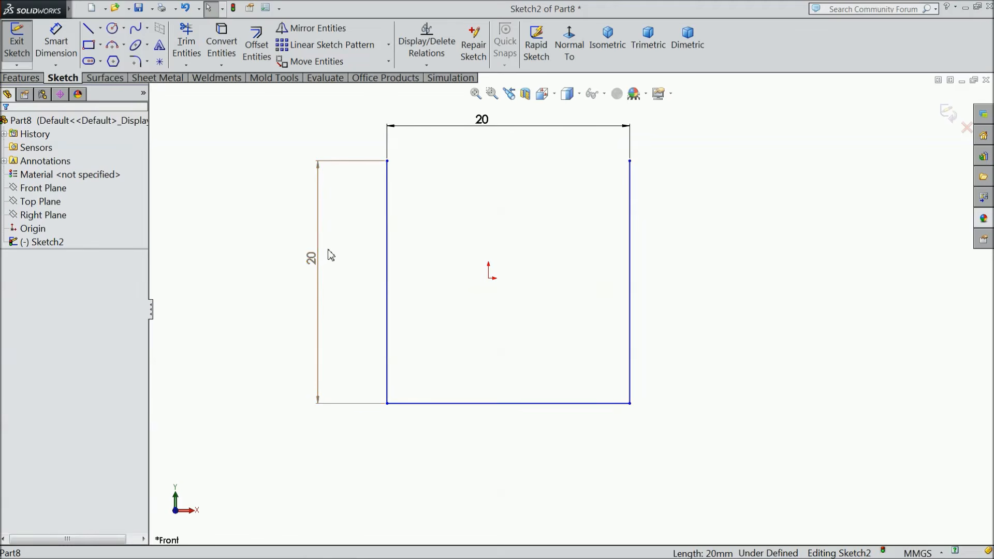
key(Escape)
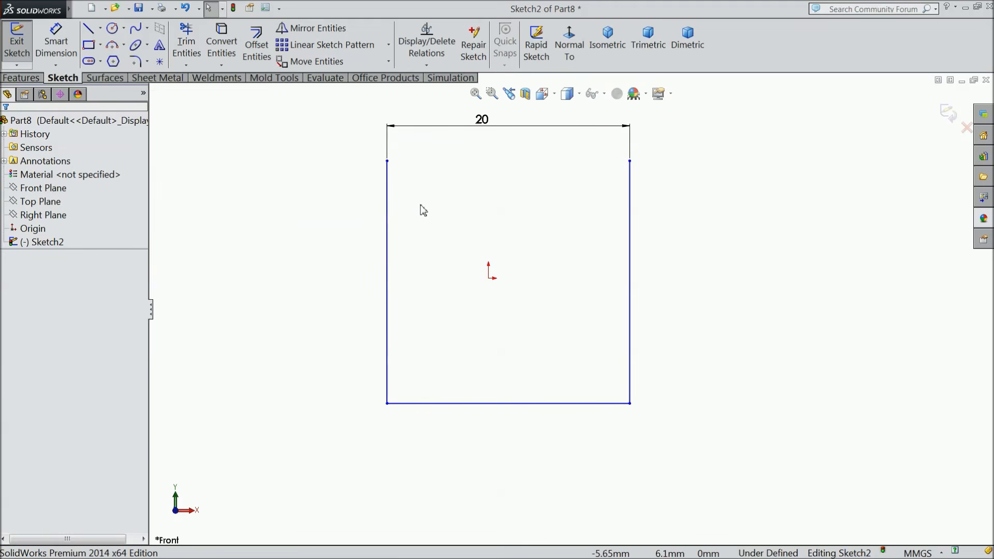
Close the rectangle with a horizontal line joining the upper ends of its two vertical sides.
click(87, 28)
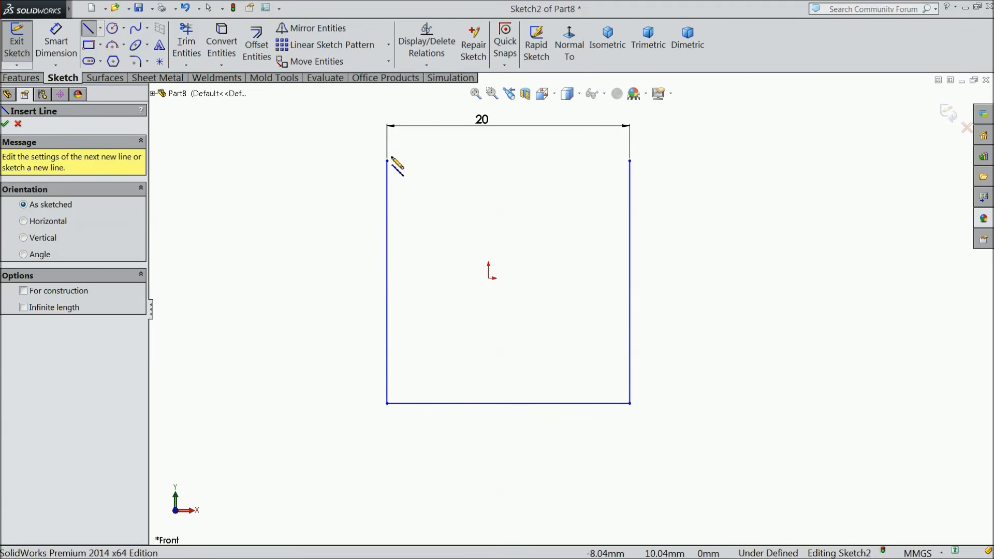
drag(387, 161, 630, 161)
right_click(684, 174)
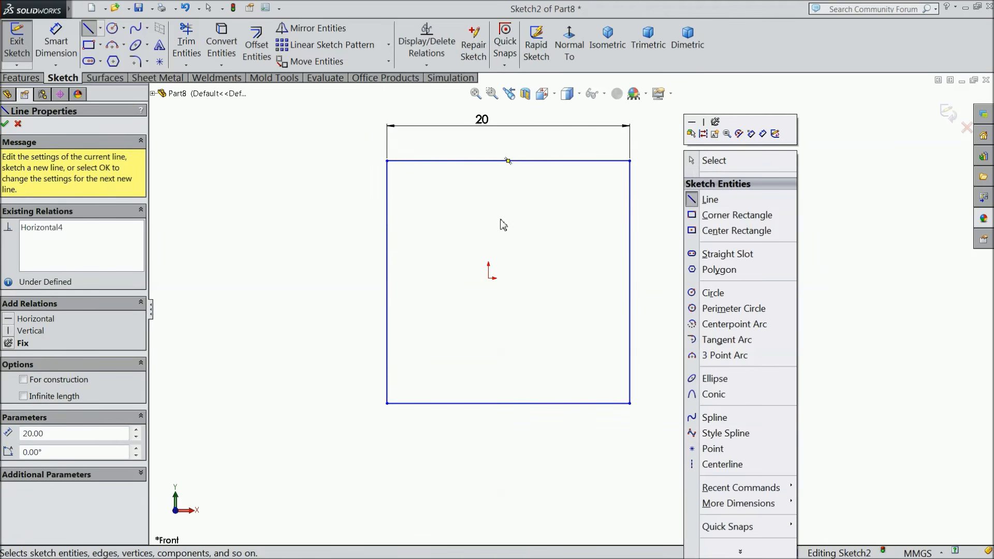
click(714, 161)
Dimension the rectangle's left edge and set its height to 21.5 mm.
key(d)
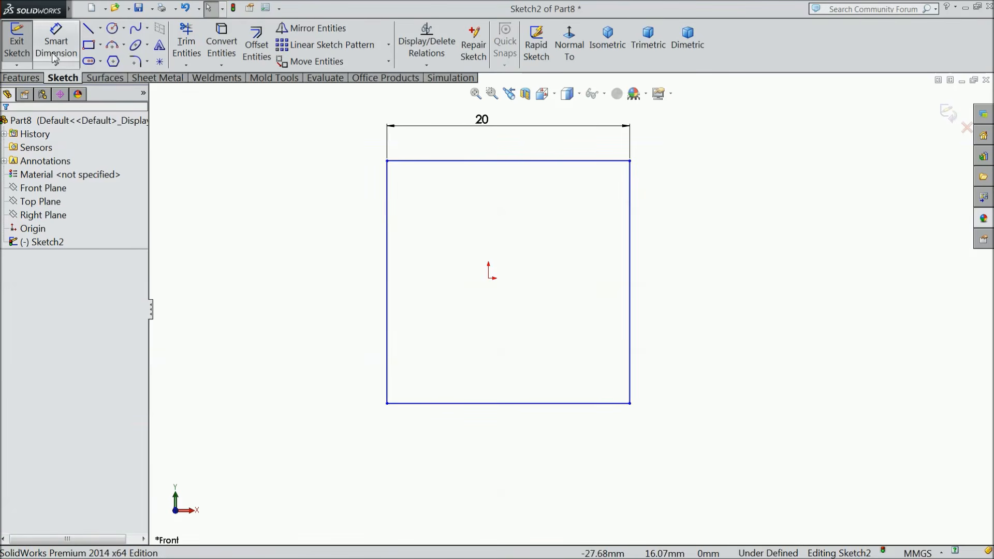
click(388, 259)
click(347, 260)
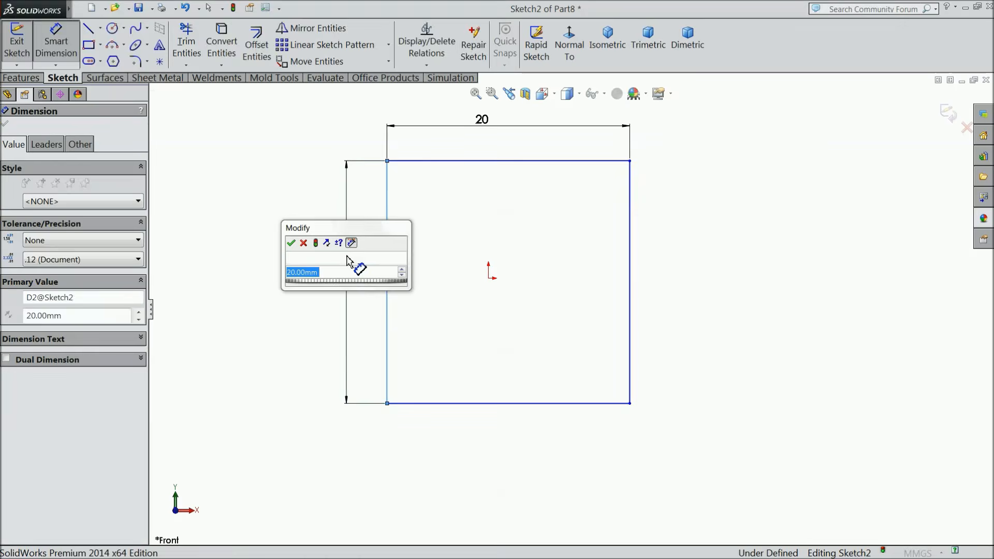
text(20)
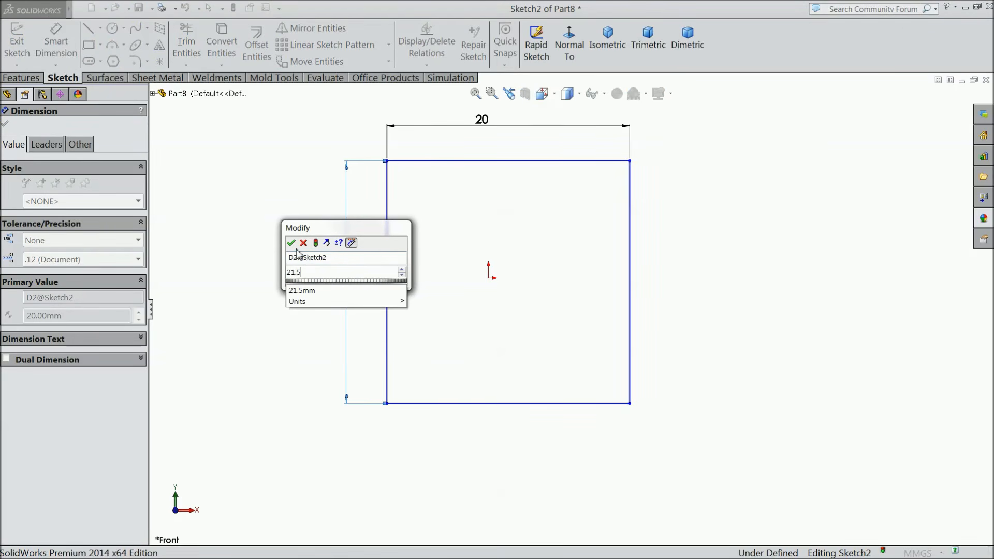
key(Return)
Set the vertical distance from the origin to the rectangle's bottom edge to 10 mm.
key(ctrl+z)
click(489, 278)
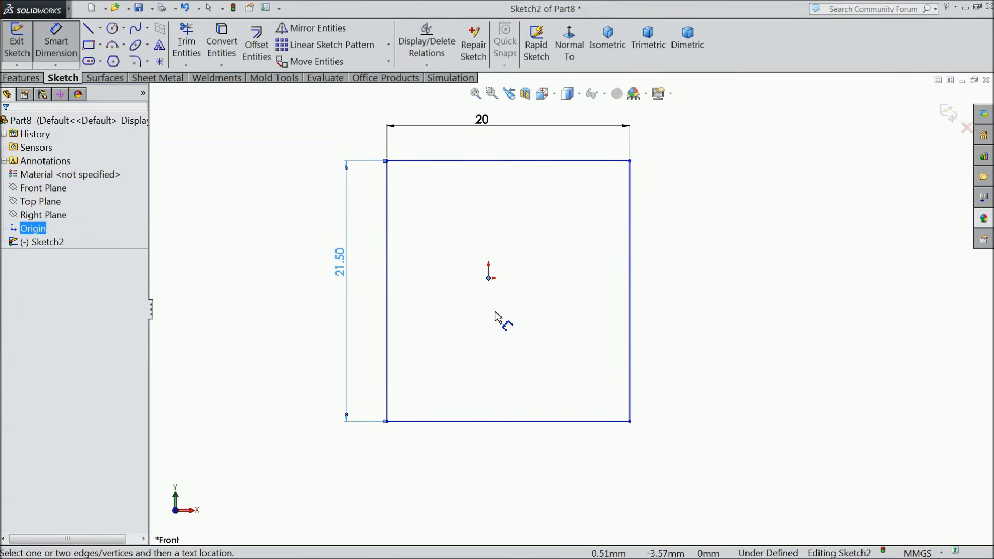
click(510, 422)
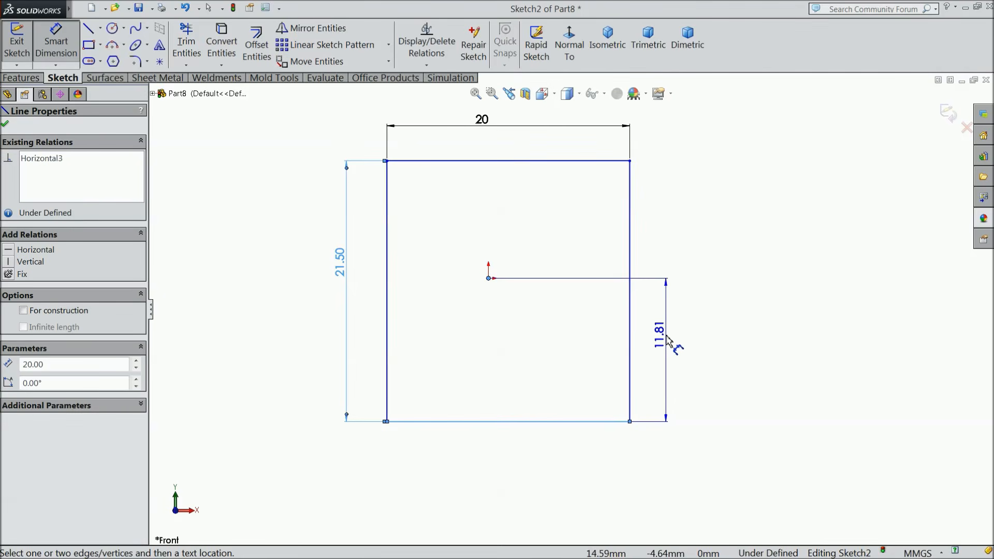
click(671, 340)
text(10)
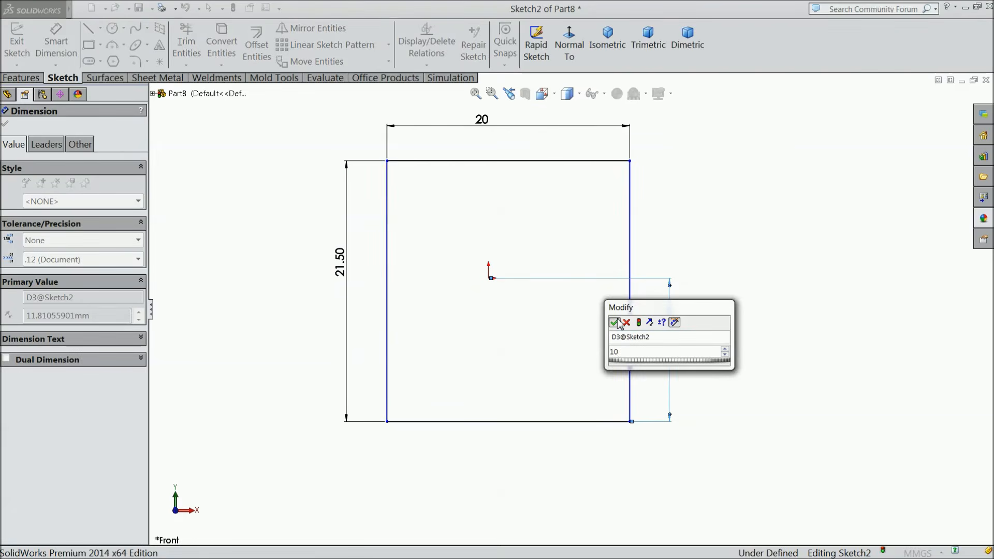
key(Return)
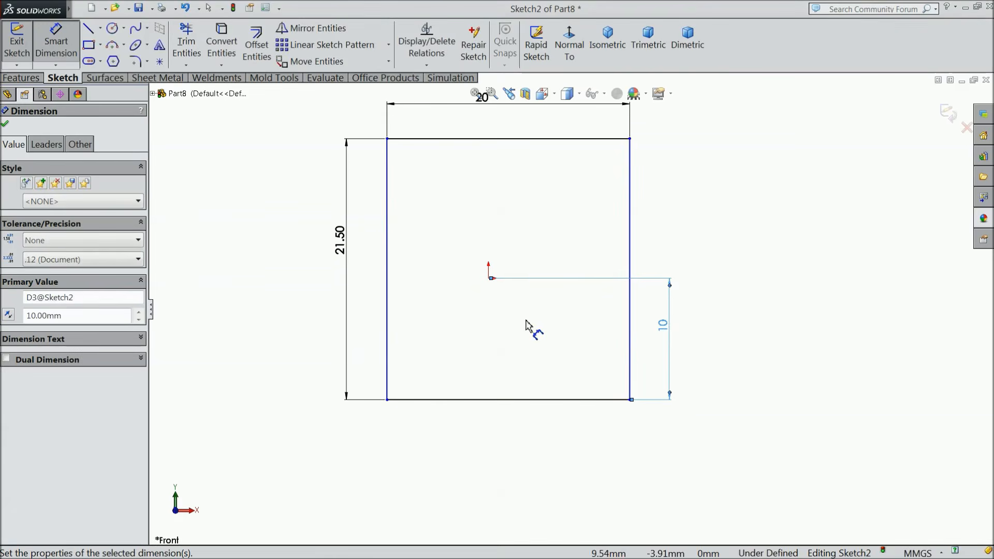
Set the horizontal distance from the origin to the rectangle's left edge to 10 mm.
click(479, 288)
click(488, 278)
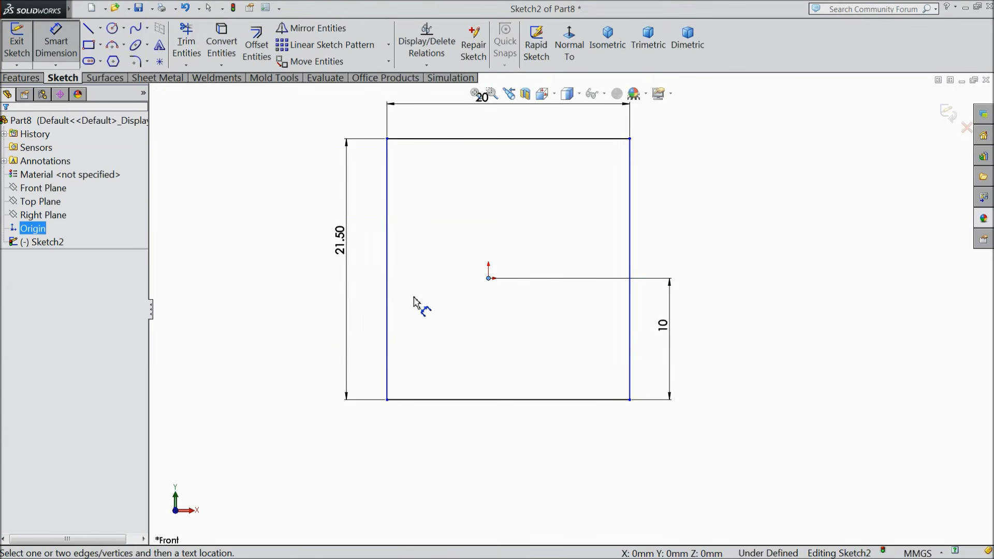
click(387, 311)
click(437, 454)
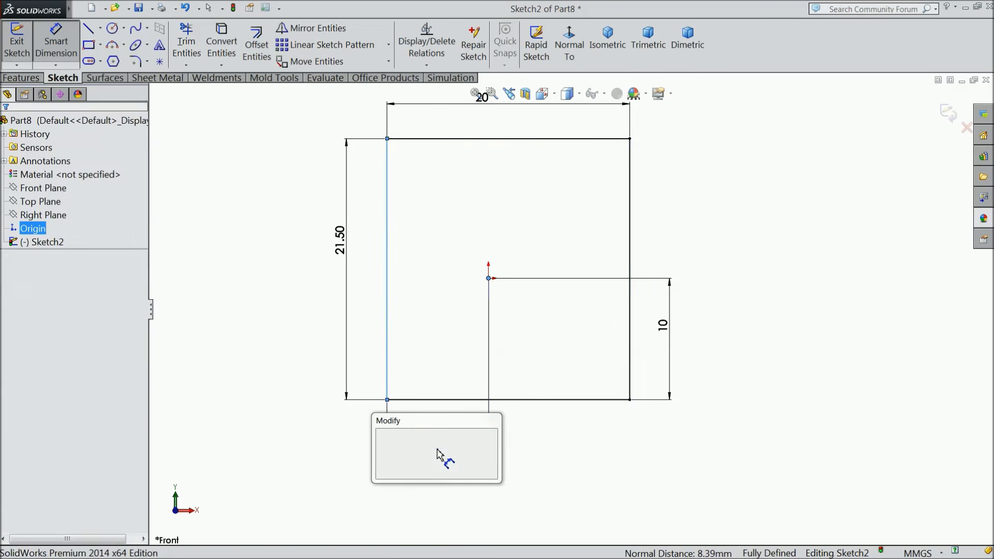
click(383, 436)
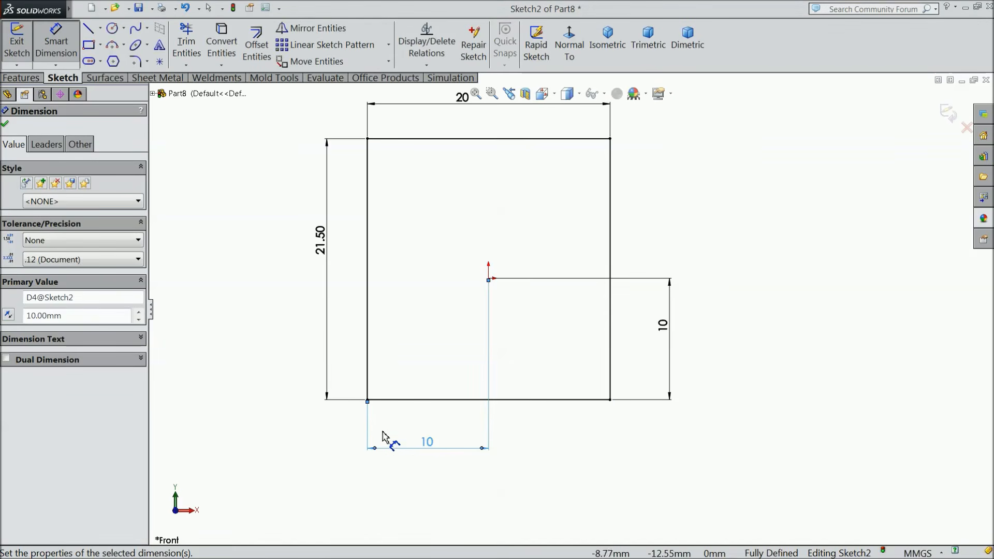
click(6, 126)
Extrude the rectangle 19.6 mm with the Mid Plane end condition.
click(21, 78)
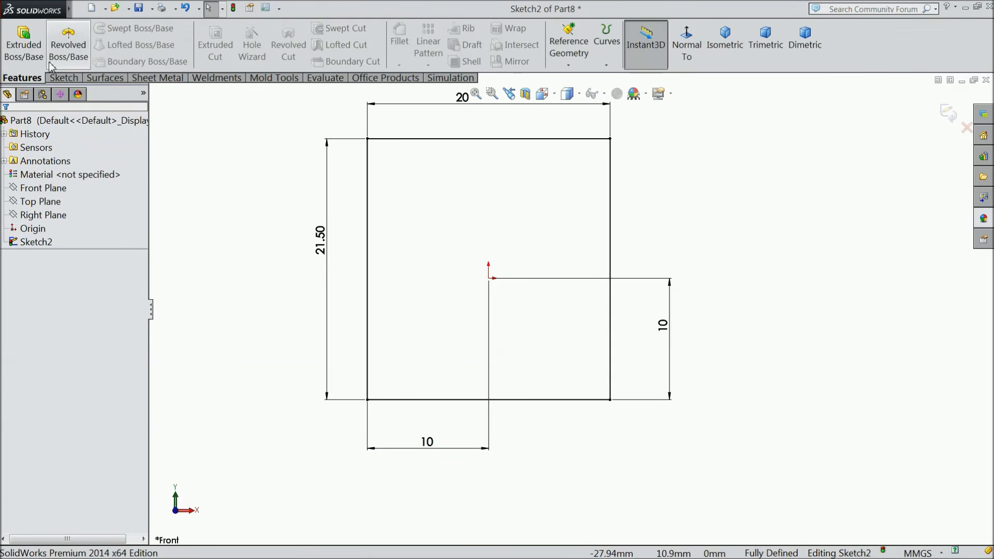
click(23, 44)
click(49, 198)
click(53, 266)
text(19.6)
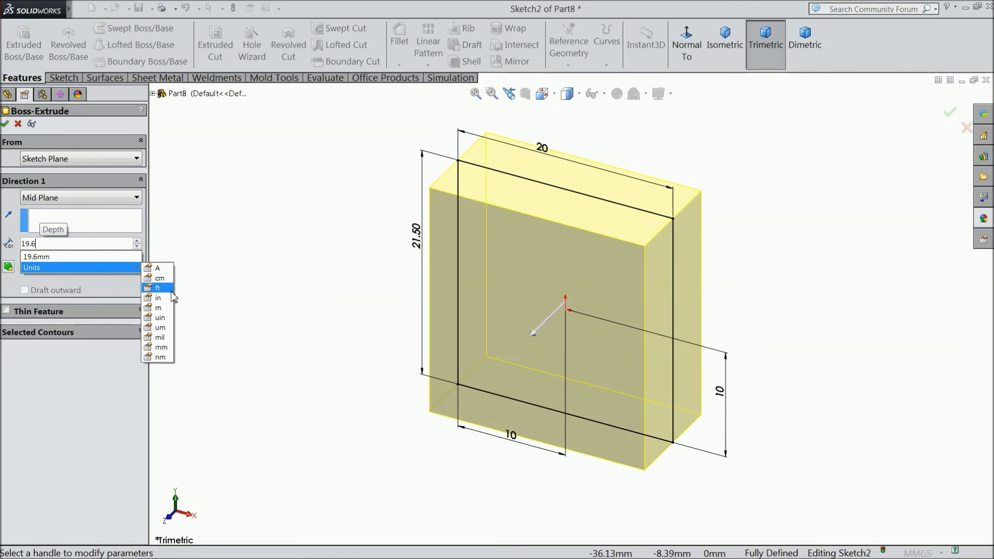
key(Return)
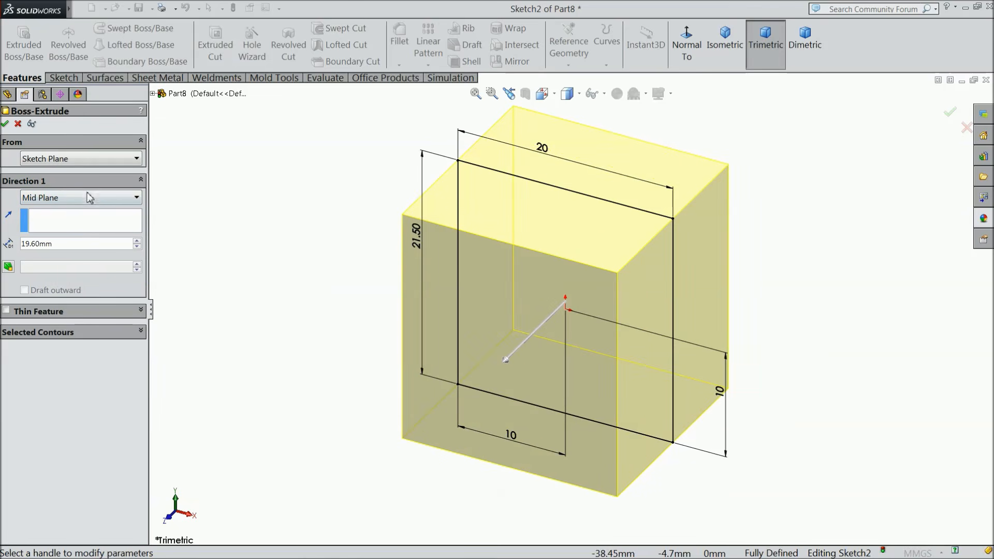
click(5, 124)
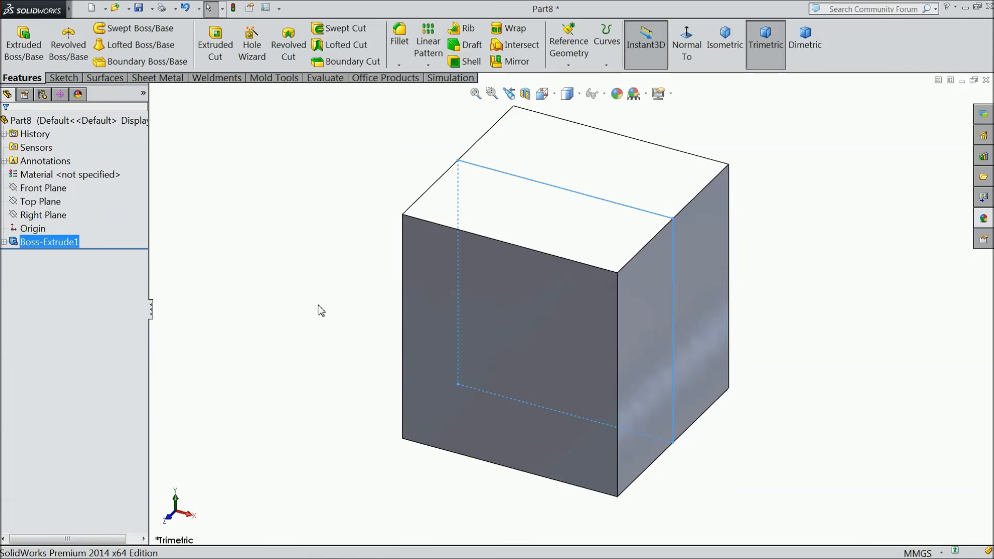
Start a new sketch on the block's front face and view it face-on.
mouse_move(318, 306)
middle_down()
mouse_move(326, 249)
mouse_move(321, 304)
middle_up()
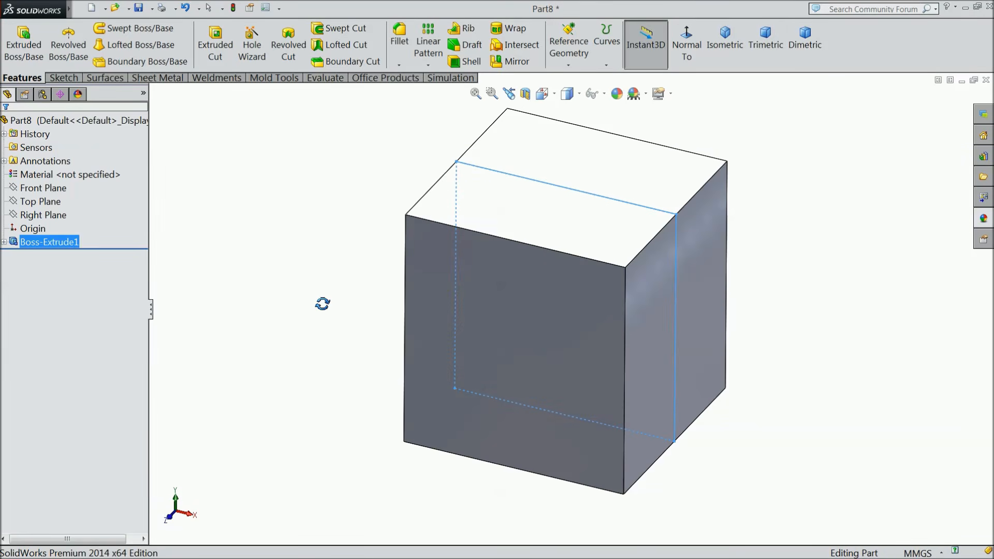
click(518, 300)
click(563, 266)
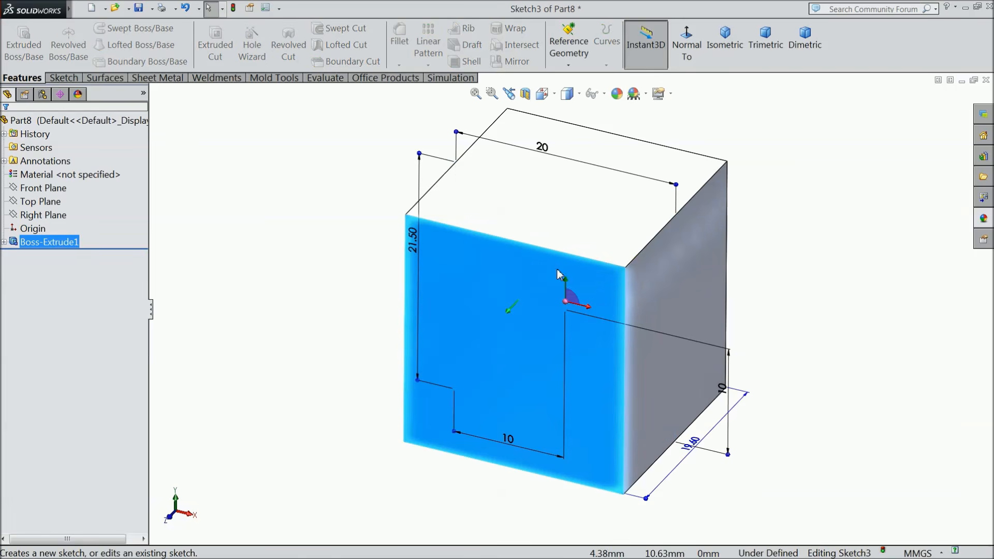
click(692, 57)
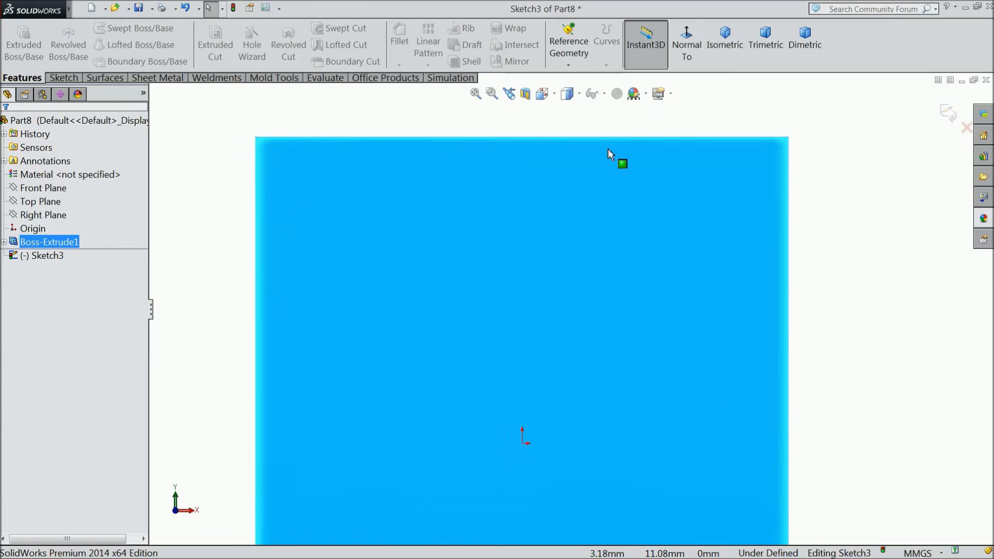
scroll(590, 166, down, 1)
Sketch a closed downward-pointing triangle on the face's top edge near its left corner, with slanted sides about 1.7 and 2.1 mm long.
click(64, 78)
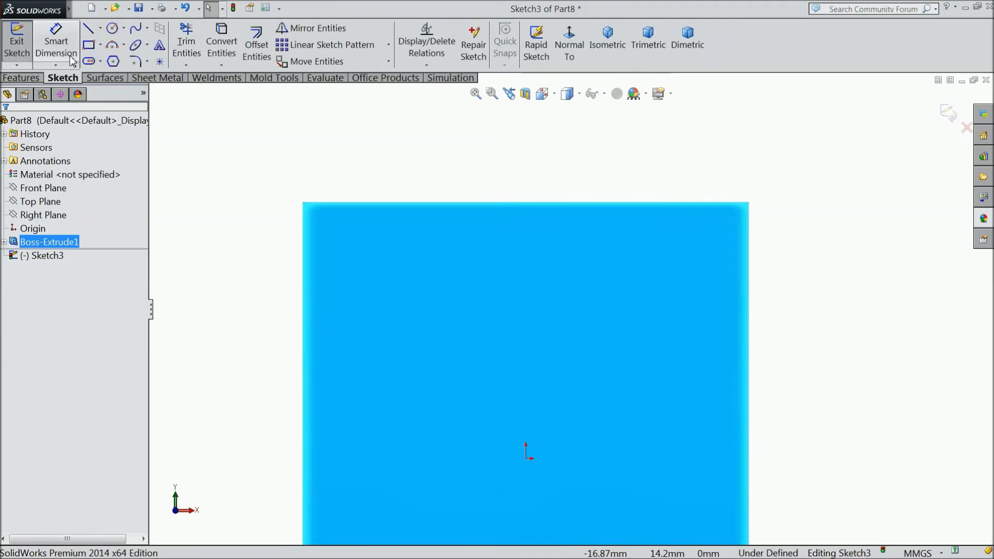
click(89, 32)
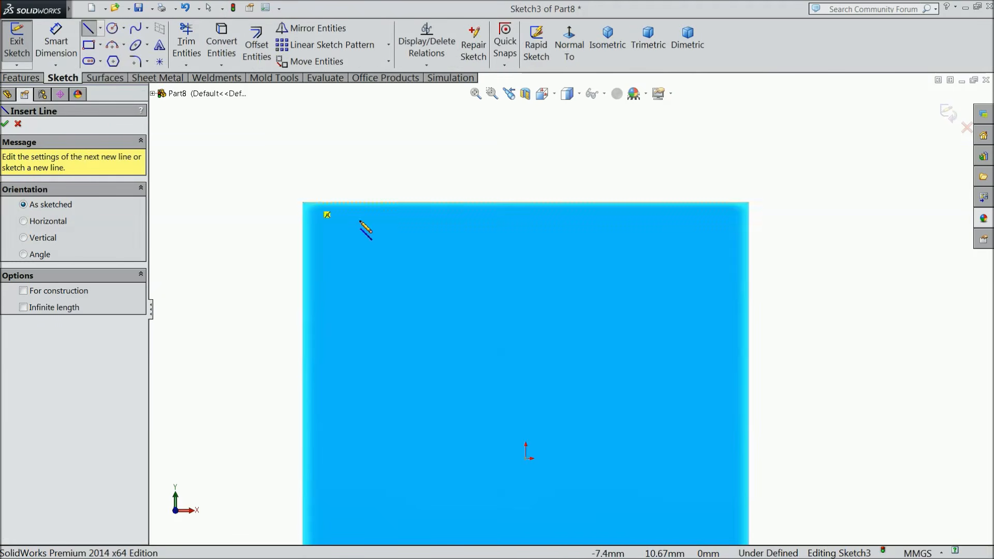
click(367, 202)
click(393, 232)
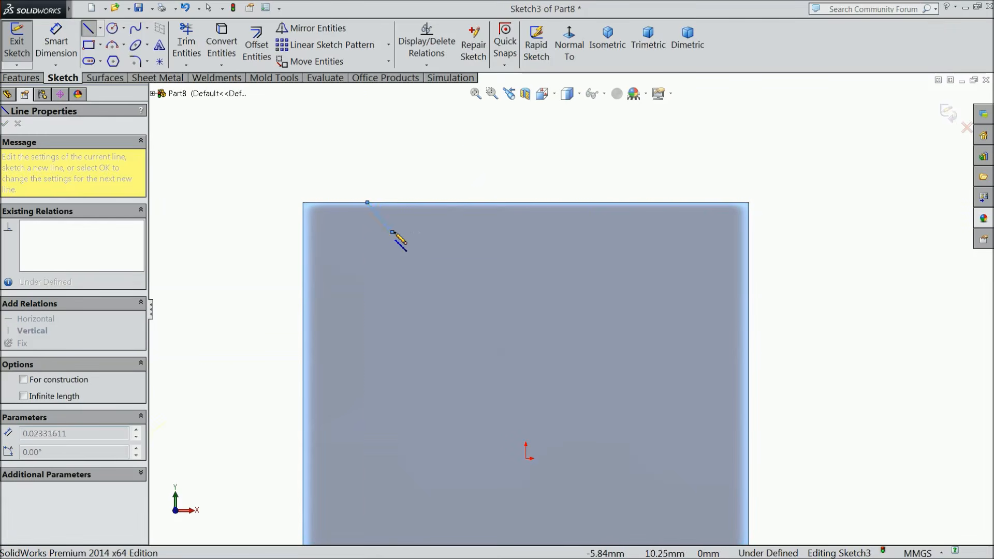
click(428, 203)
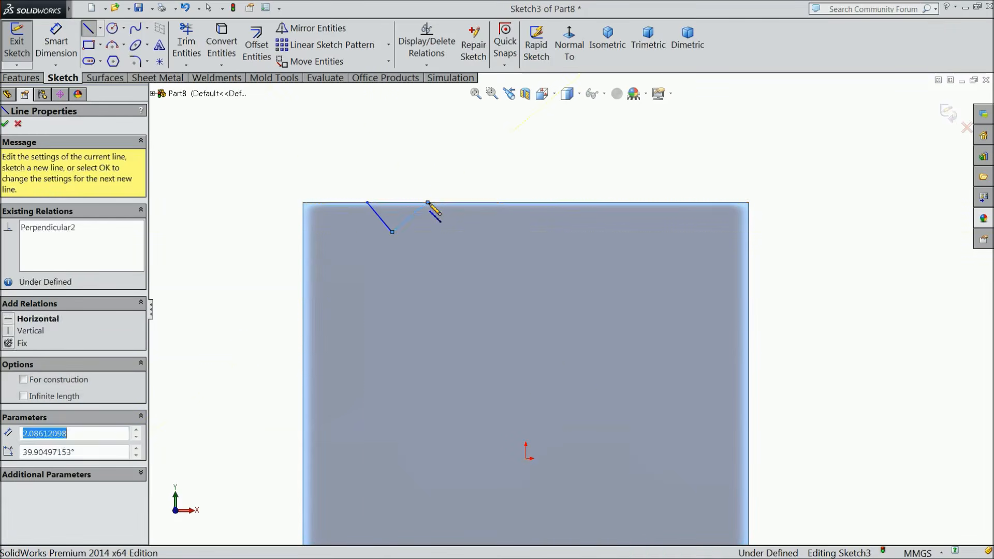
click(366, 202)
right_click(379, 167)
click(415, 163)
scroll(420, 219, down, 5)
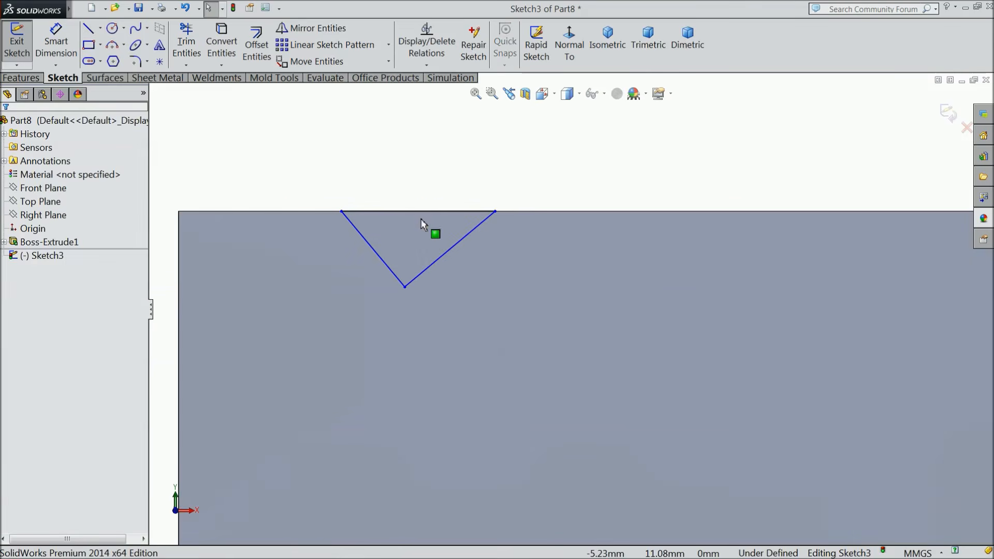
Dimension the angle between the triangle's two slanted sides as a driven dimension.
click(56, 43)
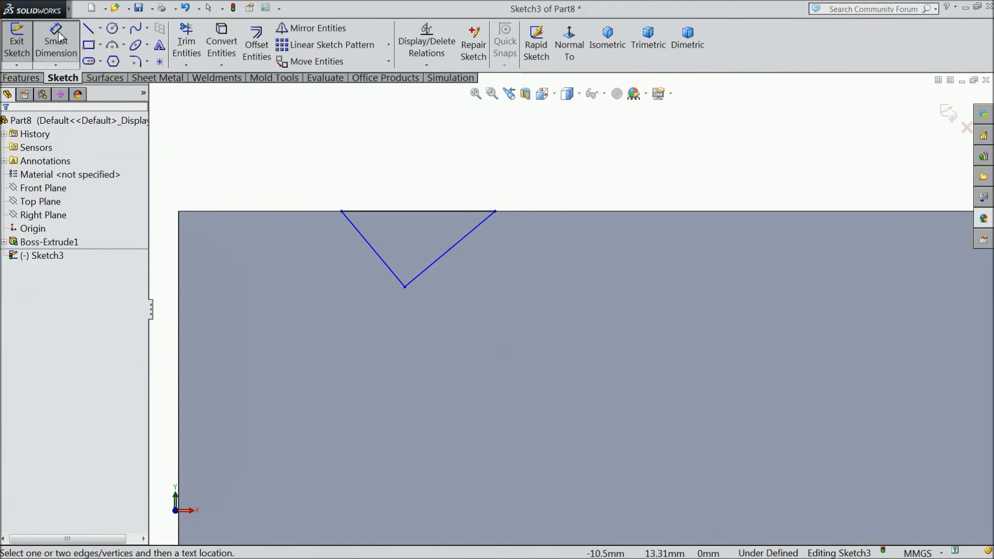
click(427, 267)
click(382, 263)
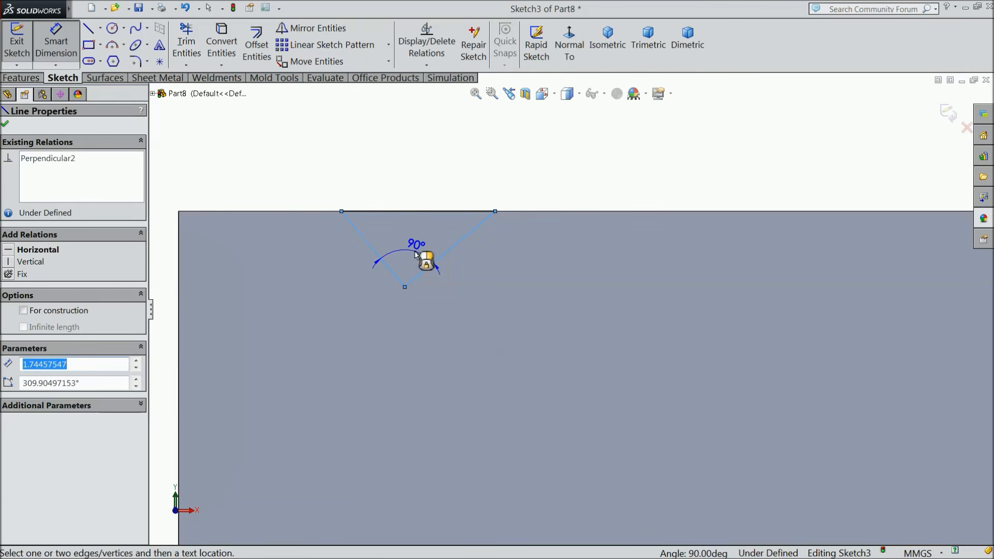
click(415, 255)
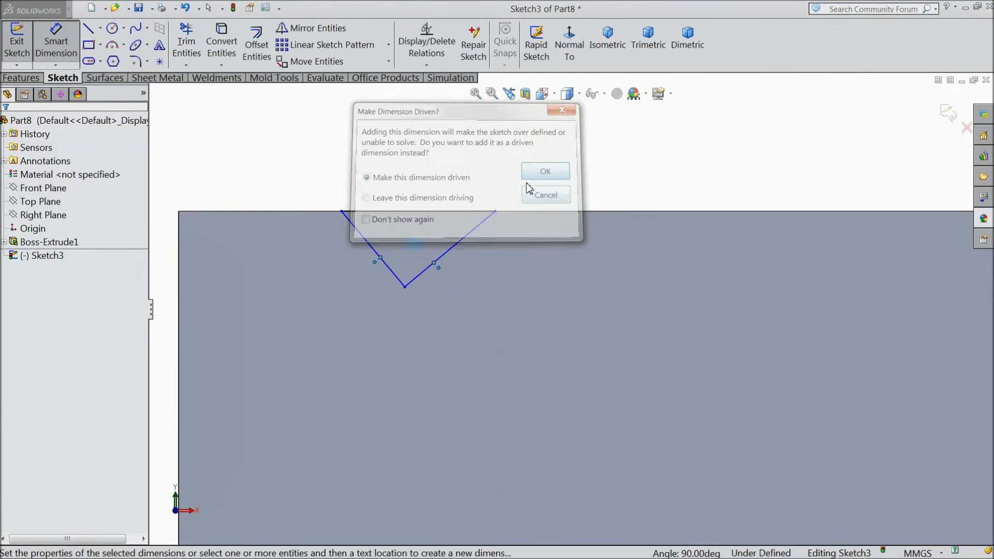
click(547, 171)
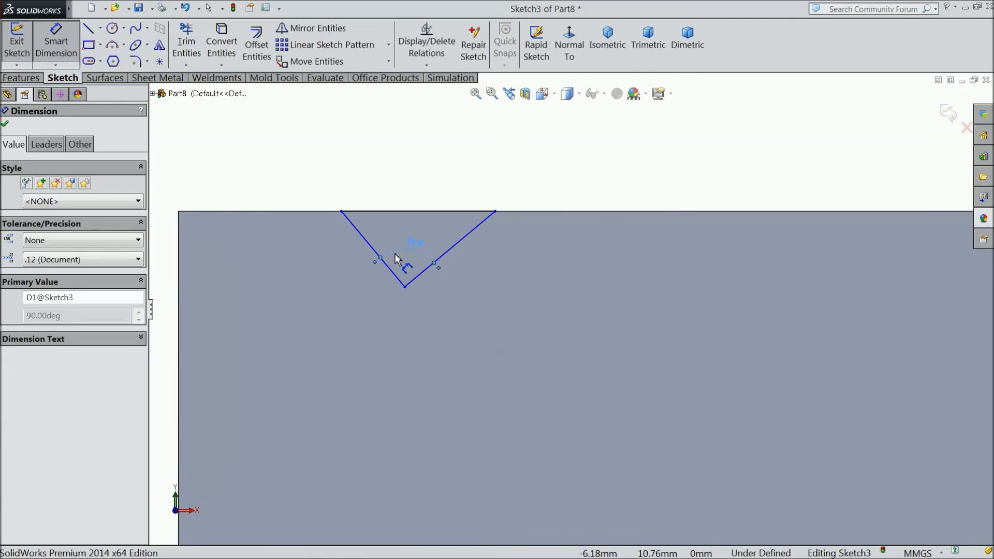
click(405, 289)
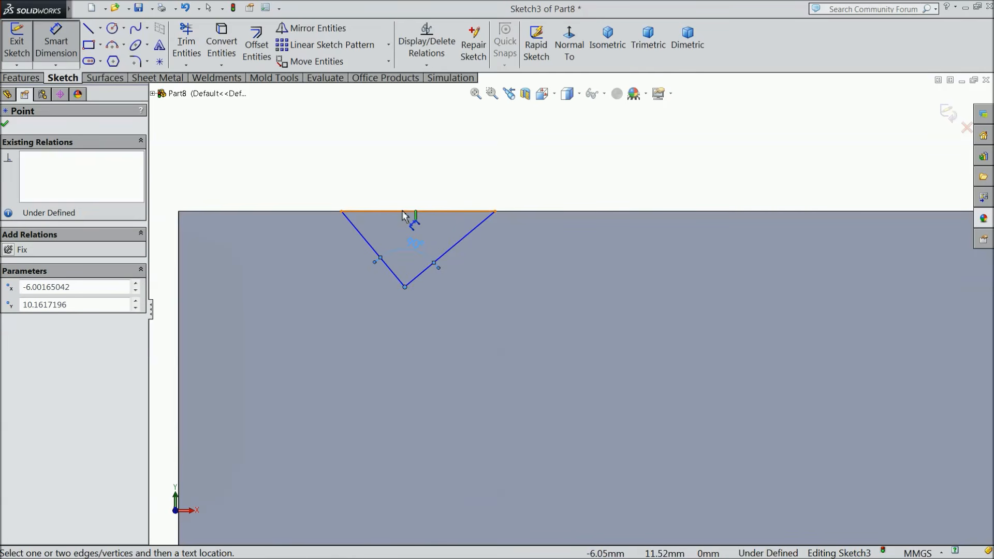
Draw a vertical construction line from the triangle's lower vertex up to the face's top edge.
click(101, 29)
click(110, 61)
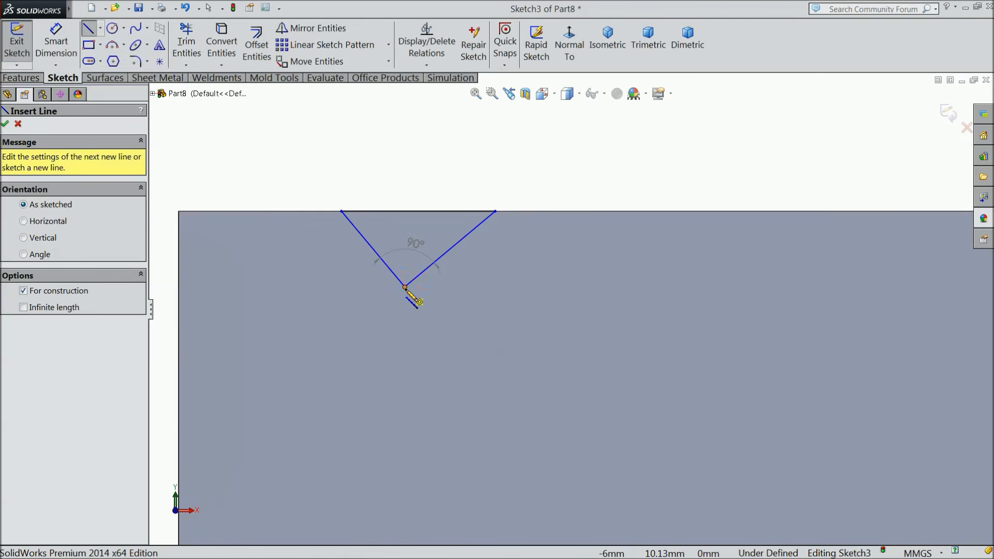
click(405, 288)
click(405, 210)
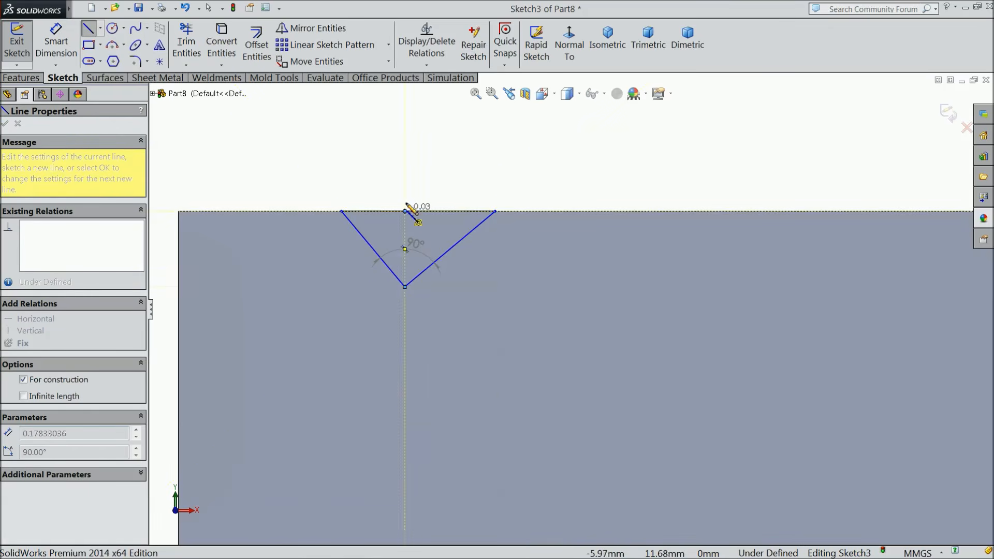
right_click(406, 210)
click(433, 100)
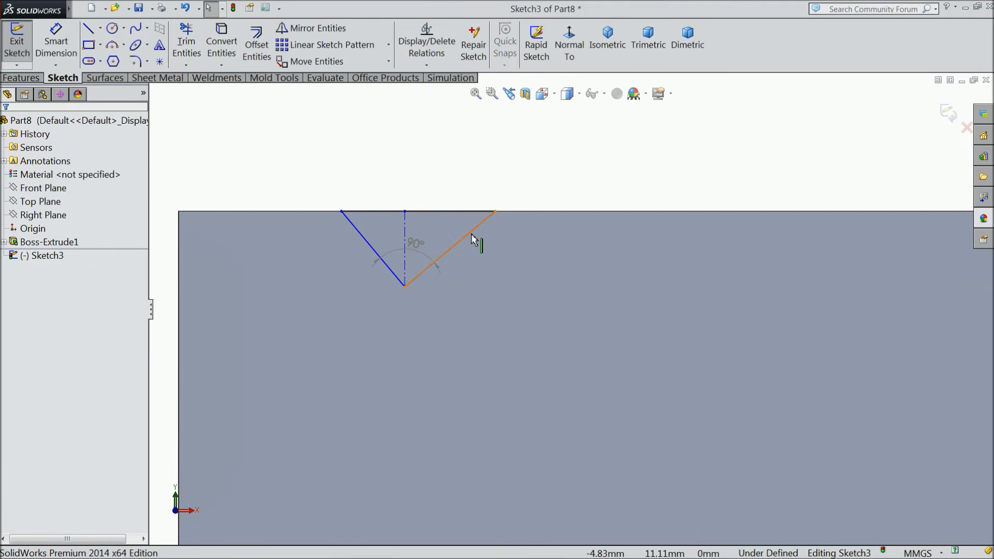
Make the triangle's two slanted sides symmetric about the vertical construction line.
click(471, 232)
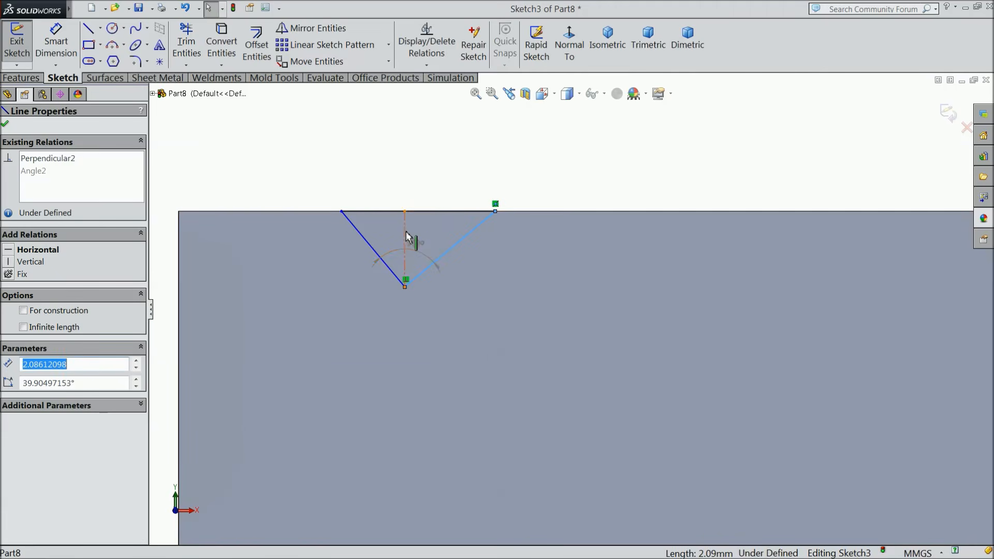
ctrl+click(405, 237)
ctrl+click(369, 243)
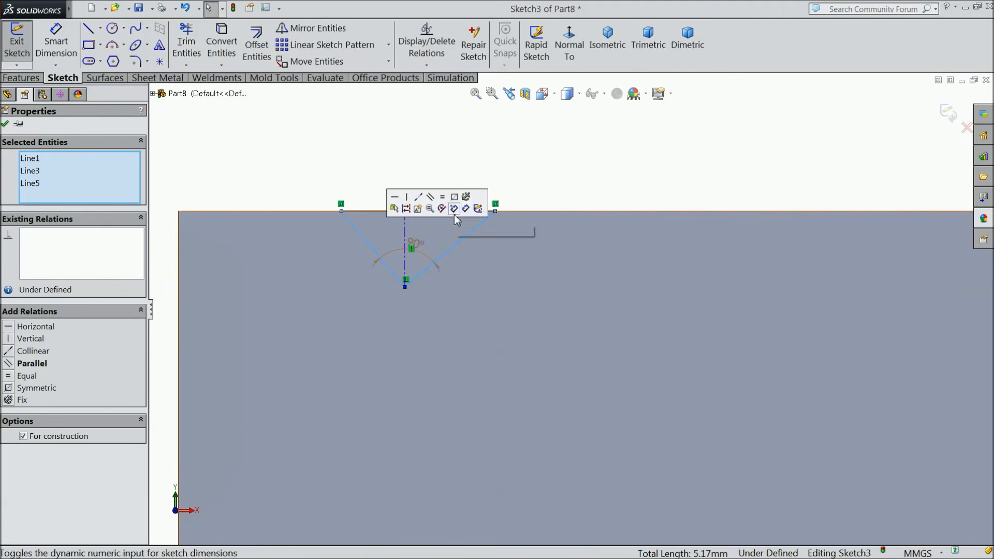
click(459, 204)
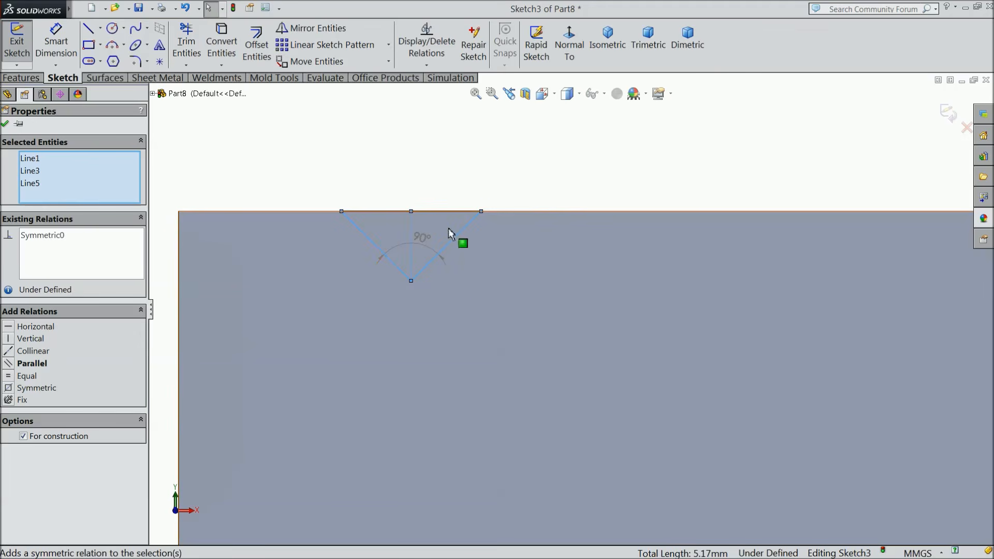
Dimension the triangle's vertical depth and set it to 1.5 mm.
click(56, 42)
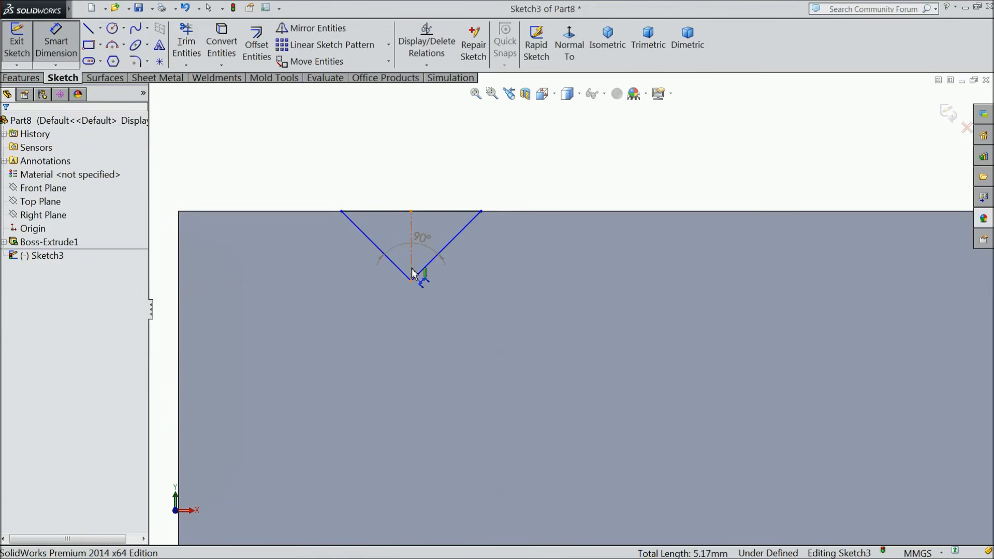
click(386, 255)
click(328, 261)
text(1.5)
click(269, 240)
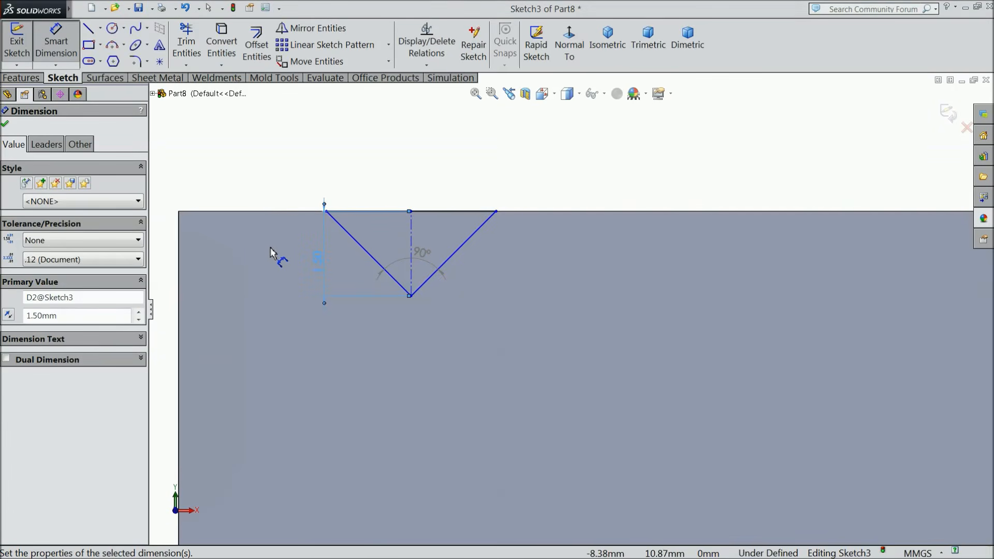
Set the horizontal distance from the block's left edge to the triangle's upper-left corner to 2.5 mm.
click(326, 212)
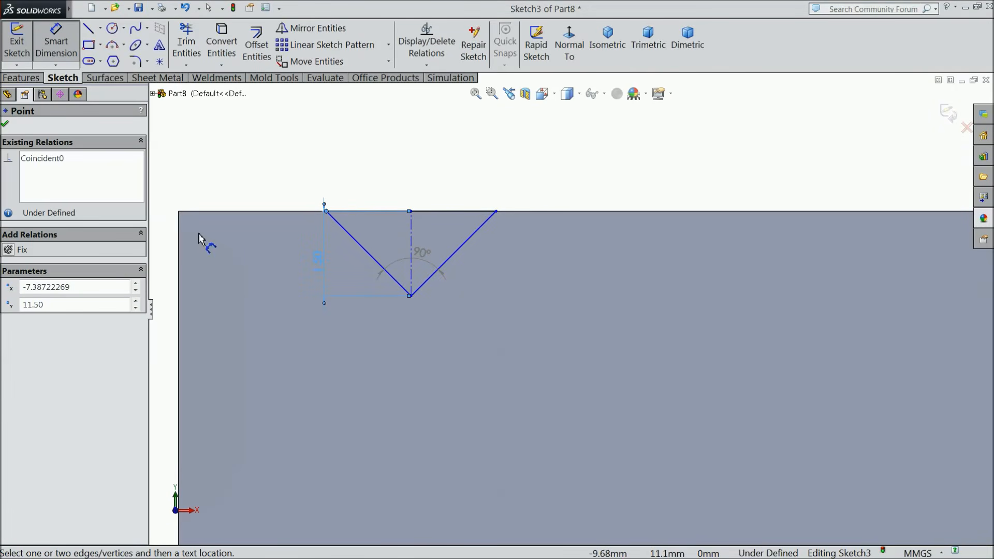
click(179, 242)
click(245, 178)
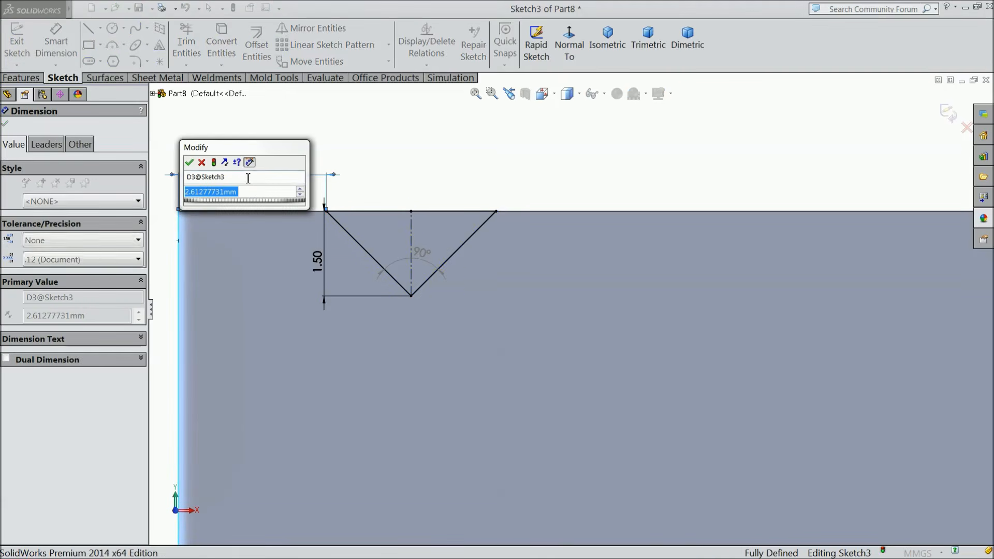
text(2.5)
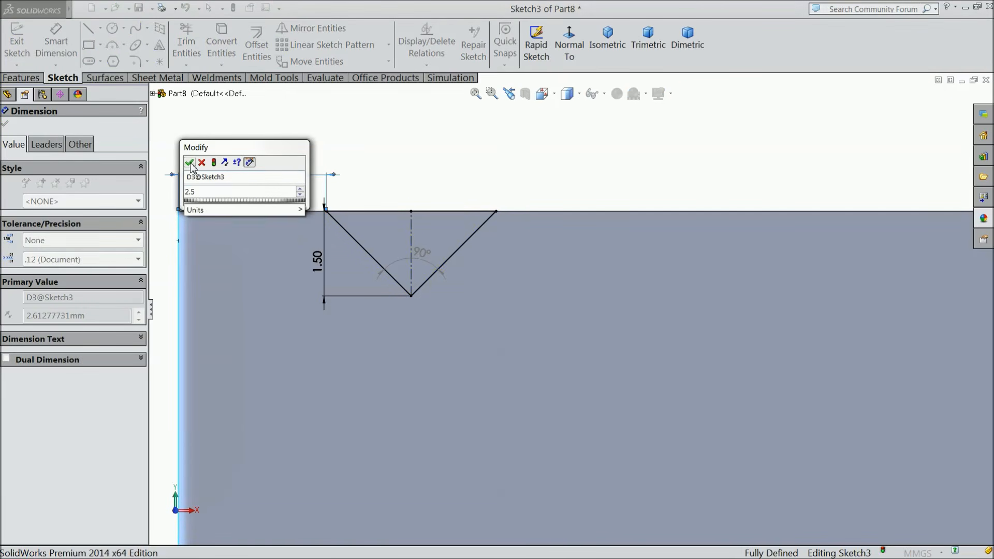
click(189, 162)
key(z)
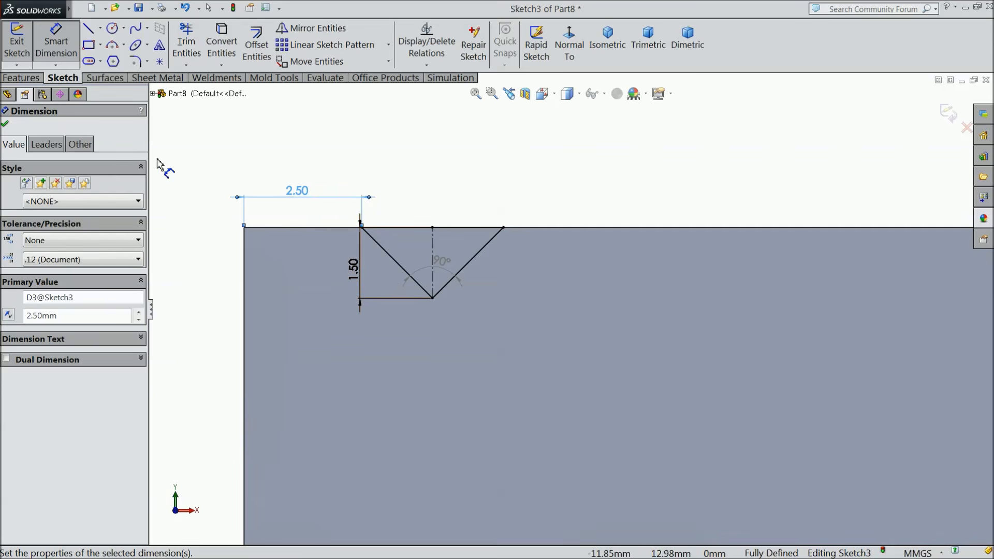
click(5, 125)
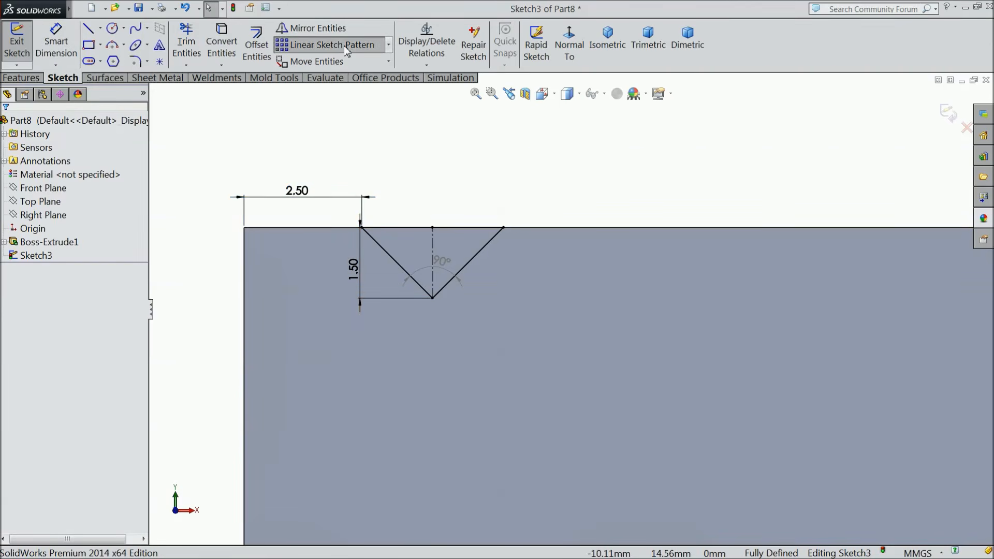
Set up a linear sketch pattern along the face's top edge with 1 instance in Direction 1 and 2 instances along the Y-axis.
click(344, 45)
click(533, 228)
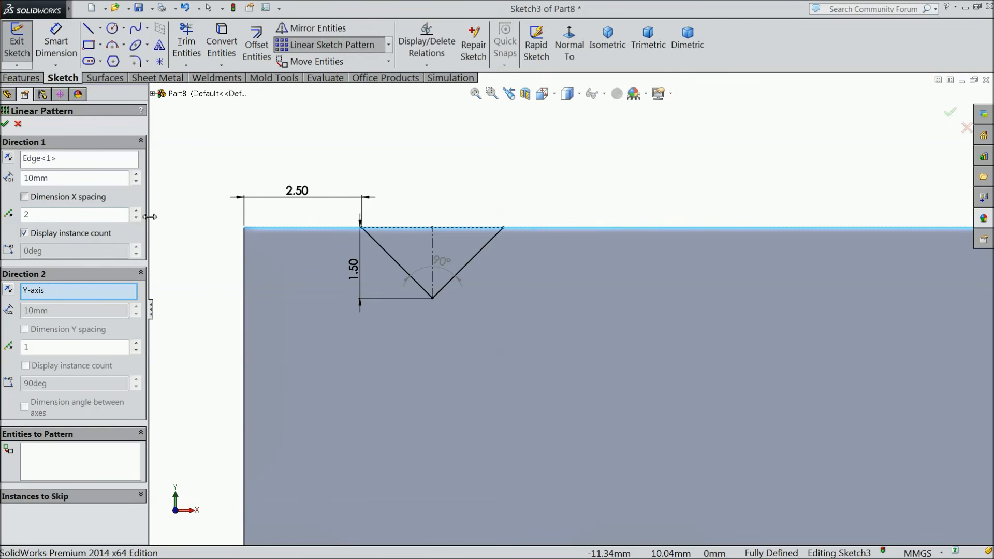
key(z)
scroll(856, 333, down, 4)
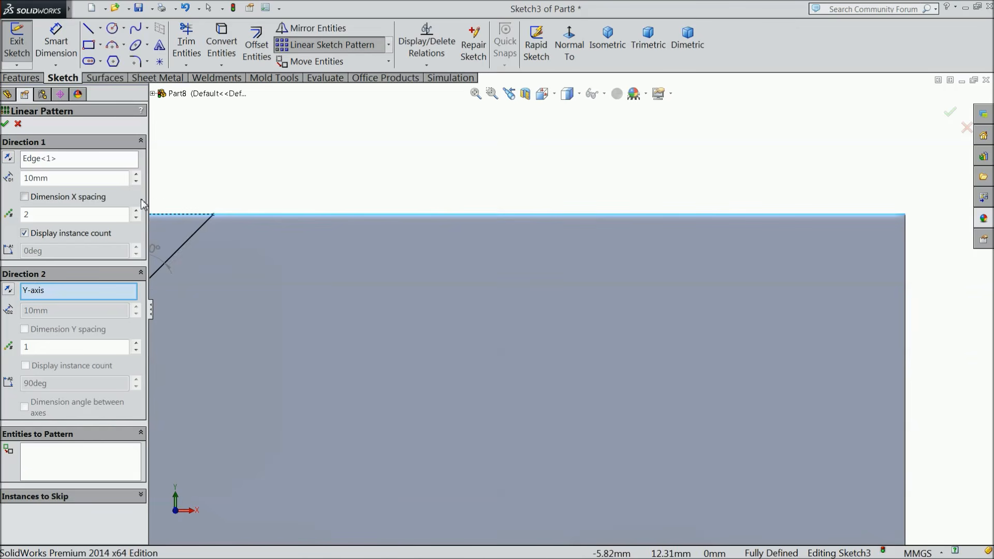
click(136, 219)
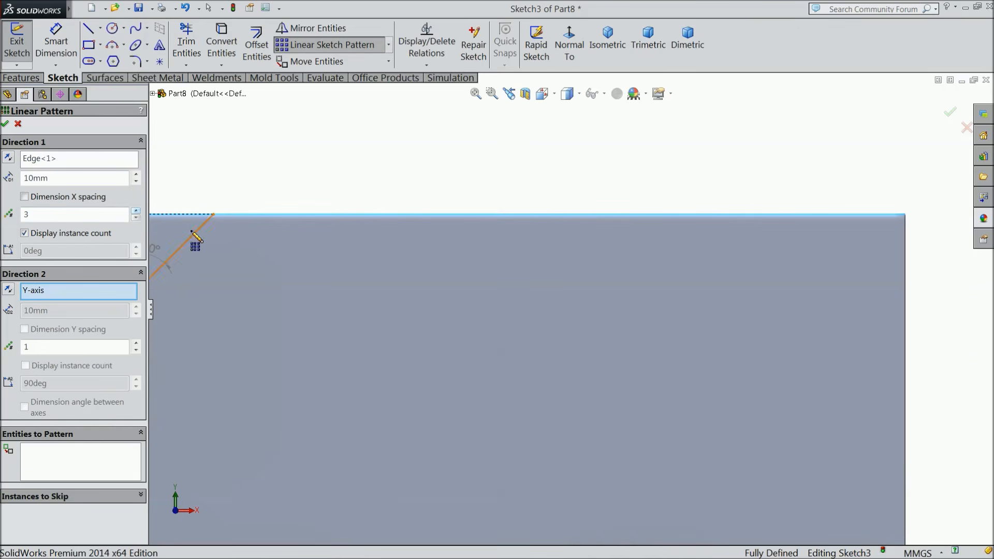
click(137, 219)
click(136, 343)
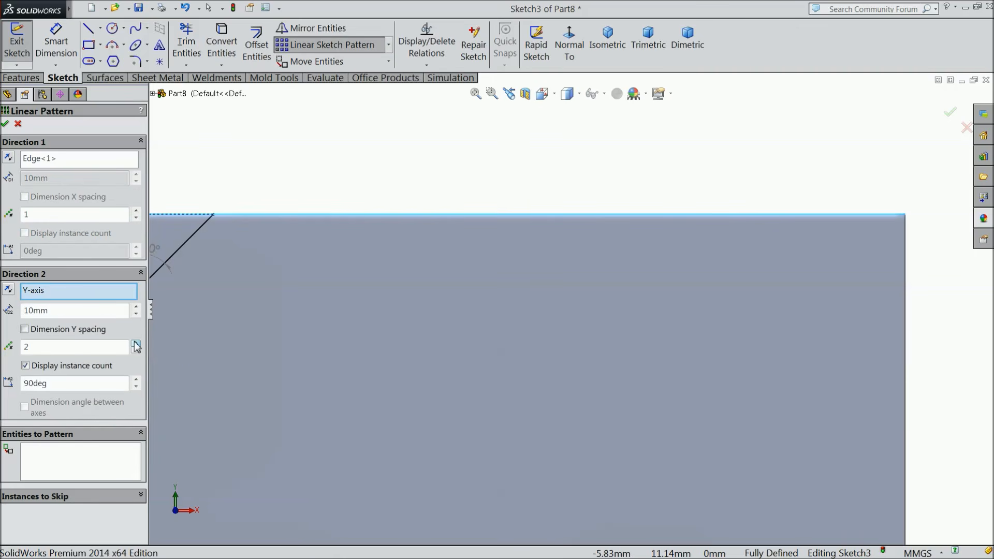
key(z)
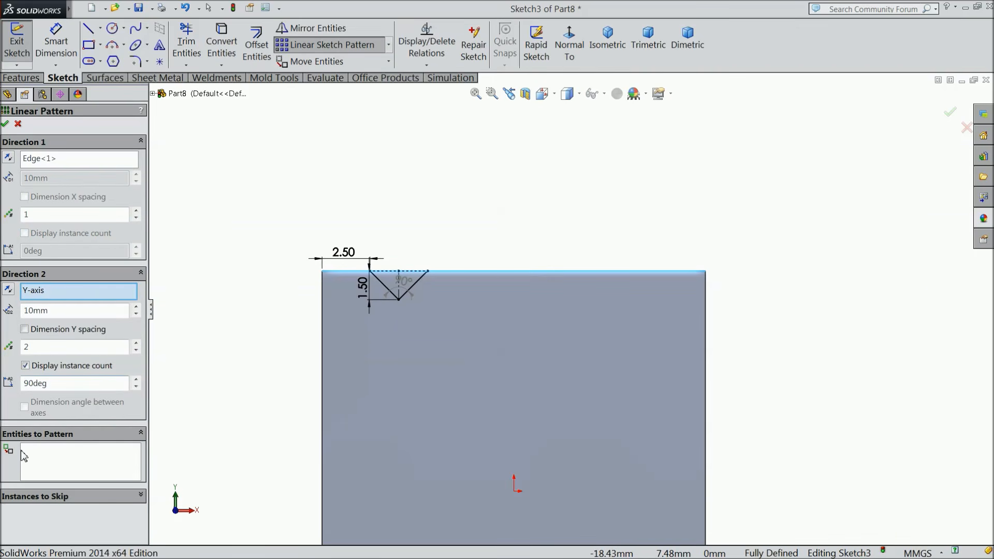
Select the triangle's two slanted sides and its horizontal top line as the entities to pattern.
click(24, 455)
scroll(334, 338, down, 4)
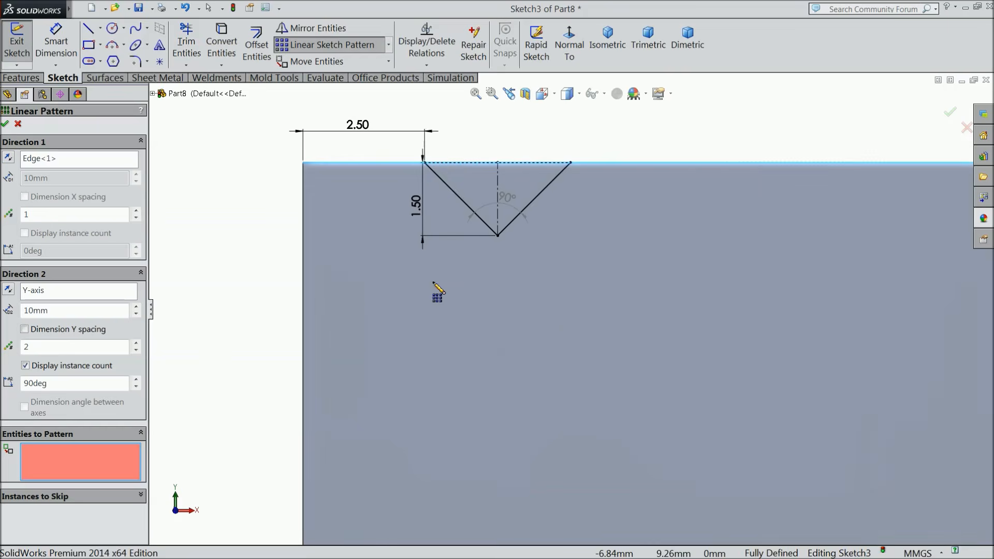
click(532, 201)
click(457, 195)
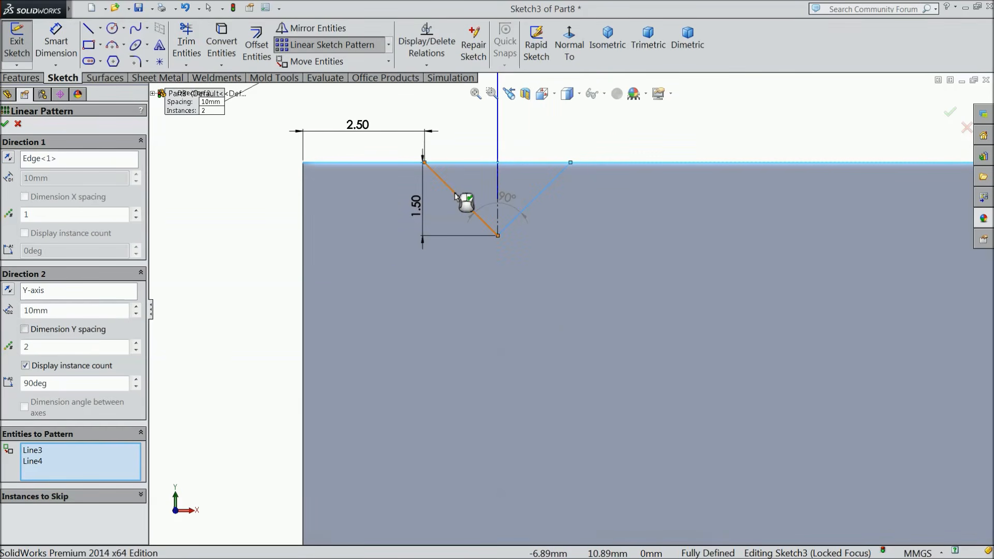
scroll(280, 262, up, 7)
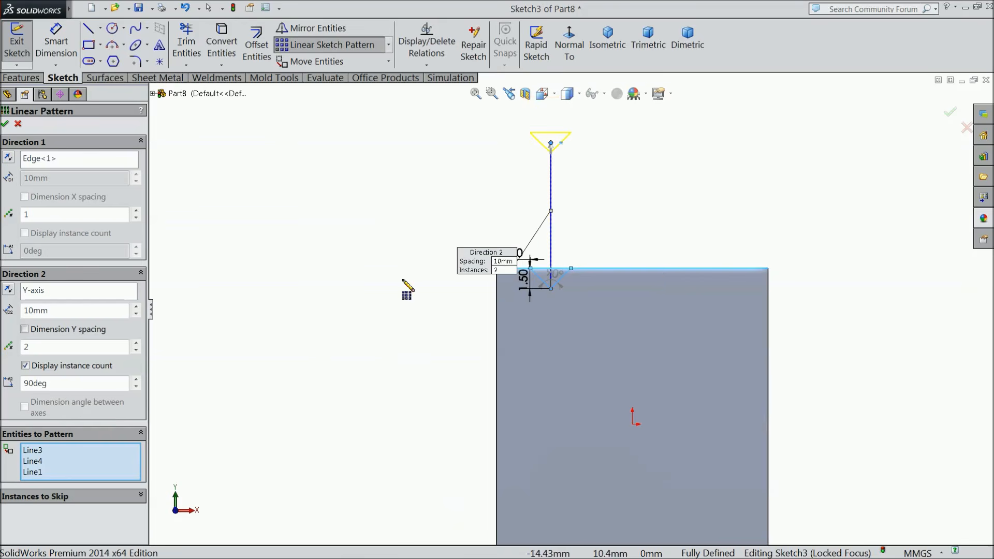
scroll(638, 271, down, 4)
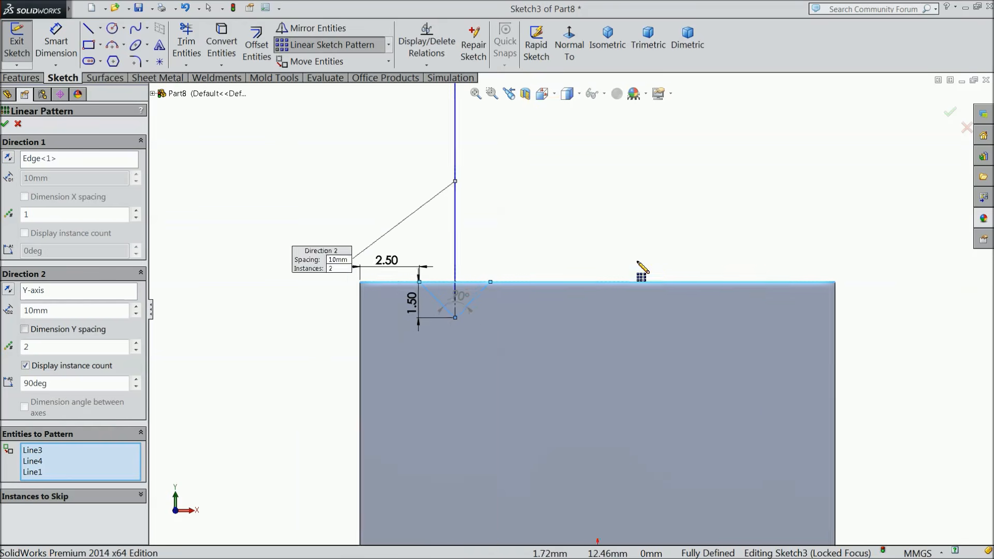
Set the pattern to 1 instance in Direction 2 and 3 instances at 3 mm spacing in Direction 1, reversed to run across the block.
click(136, 350)
click(136, 212)
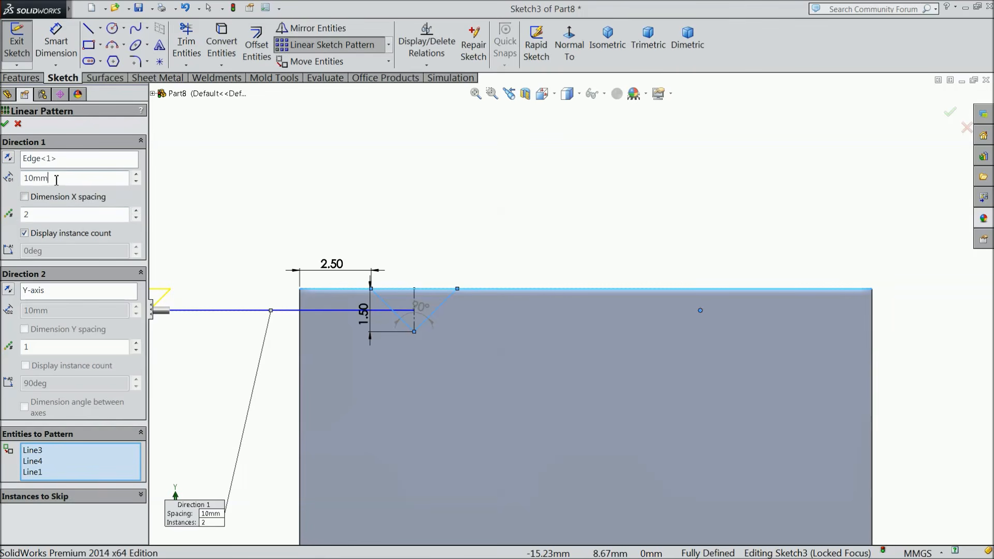
text(3)
key(Return)
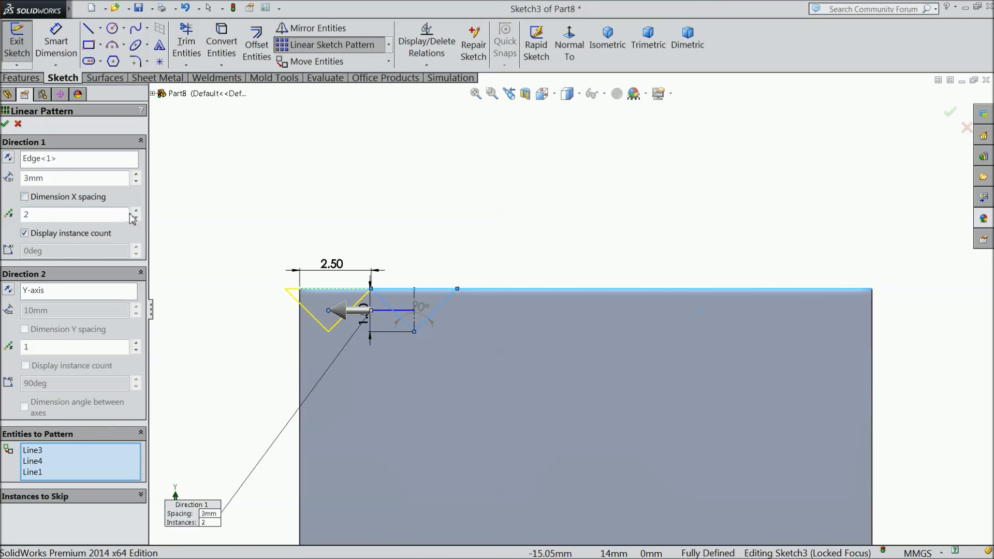
click(136, 211)
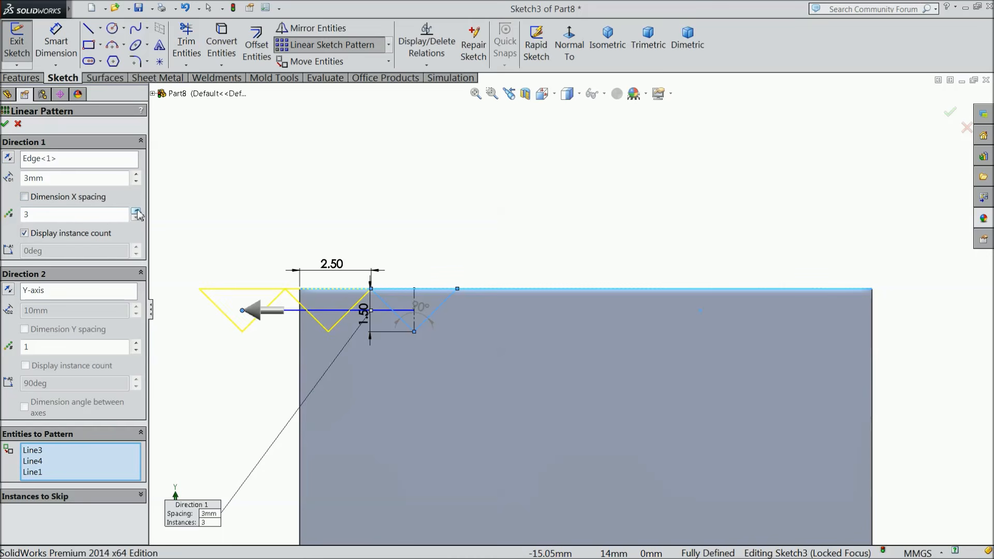
click(8, 159)
Set the Direction 1 spacing to 6 mm and create the linear sketch pattern.
scroll(458, 295, down, 3)
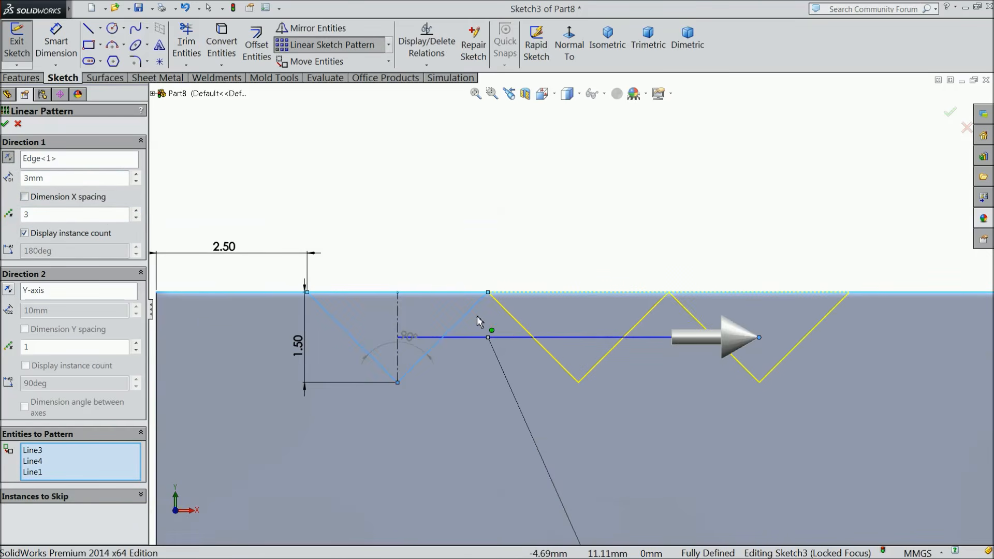
scroll(538, 301, down, 1)
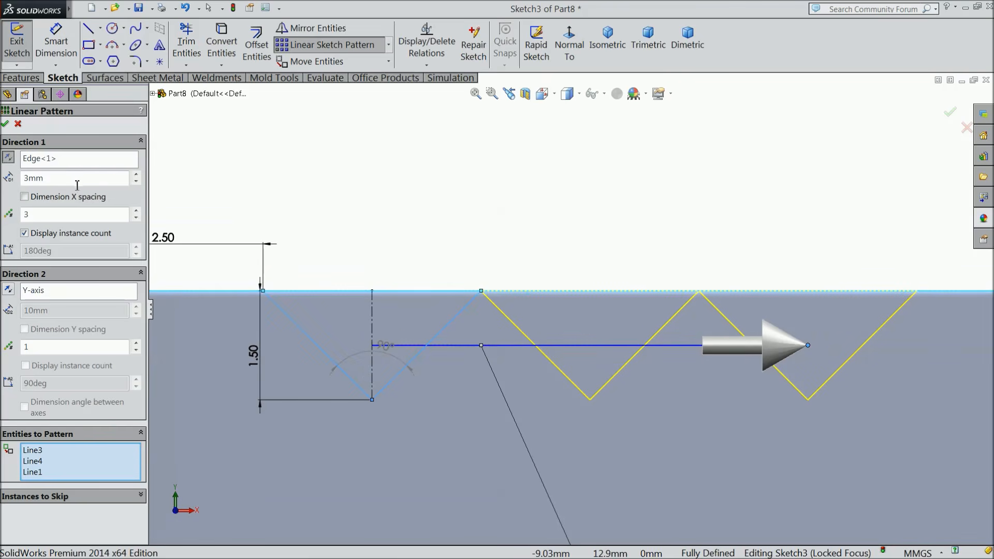
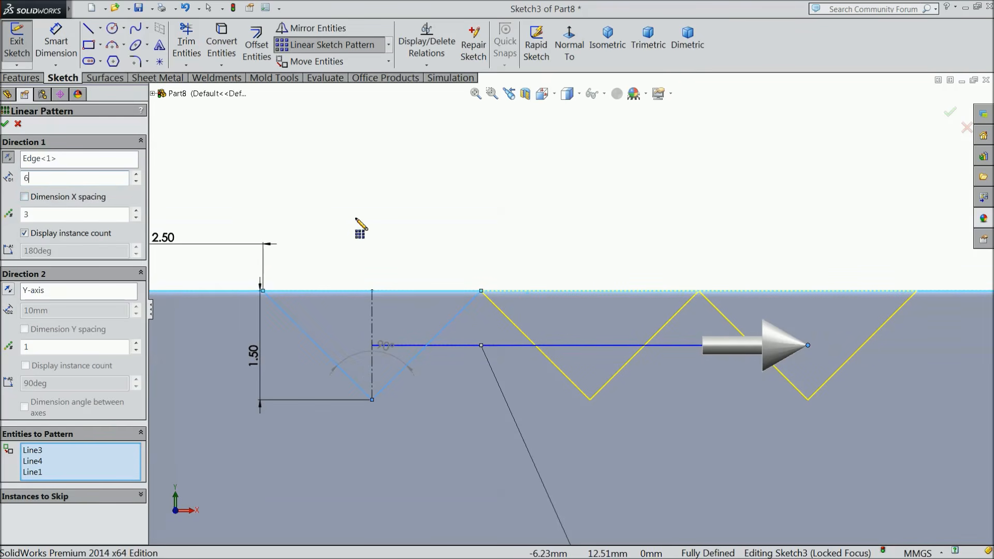
key(Return)
scroll(413, 239, up, 3)
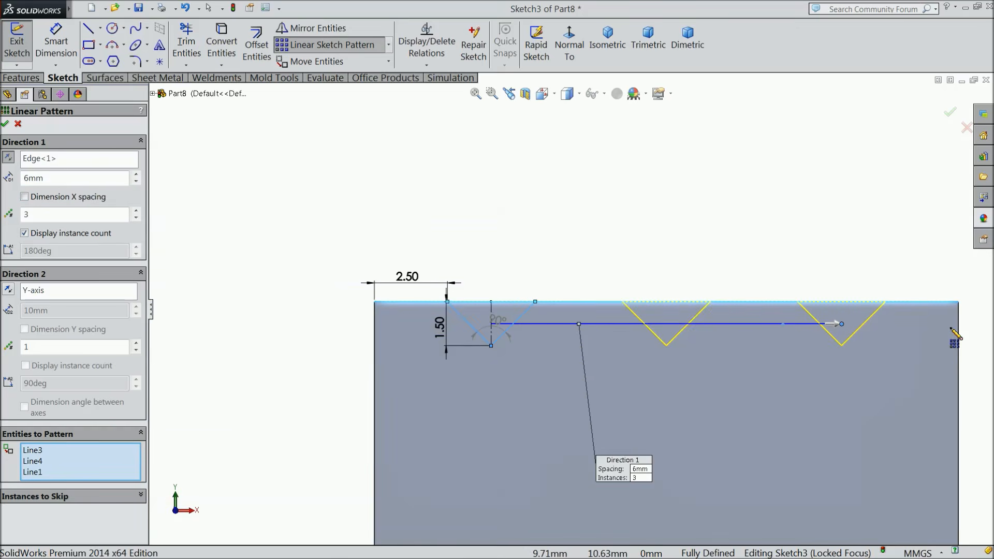
scroll(951, 328, down, 2)
scroll(917, 326, up, 1)
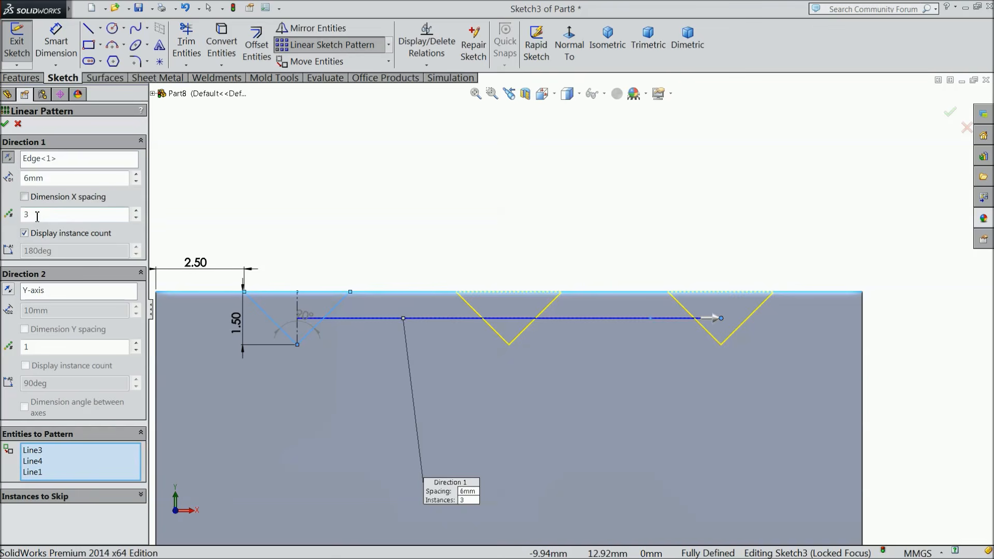
click(5, 124)
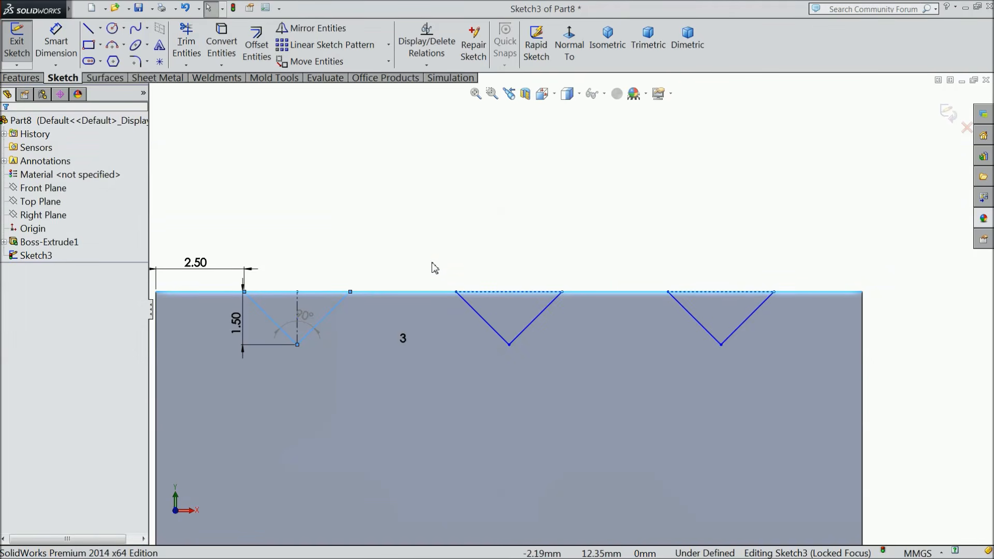
Extrude-cut the three patterned triangles through the block with the Through All end condition.
click(24, 79)
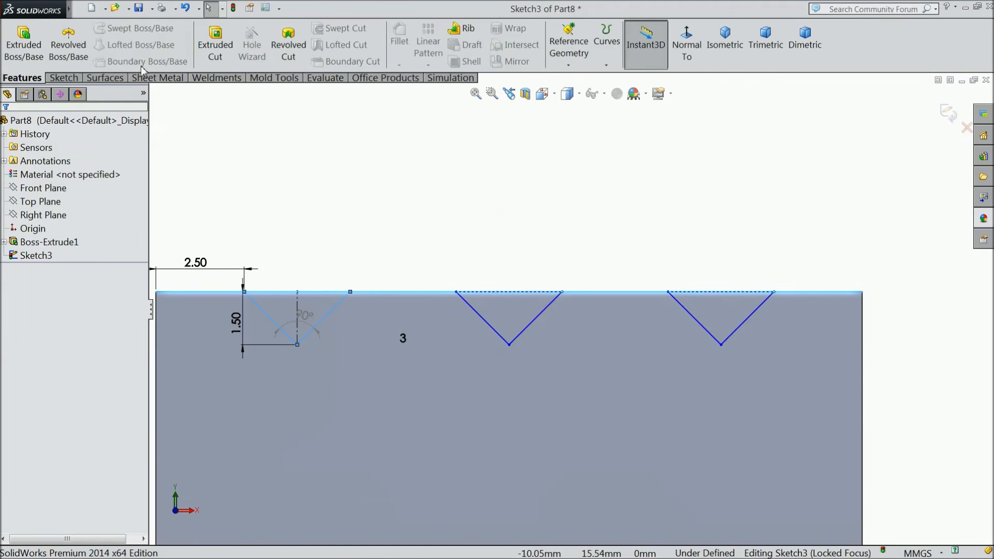
click(216, 48)
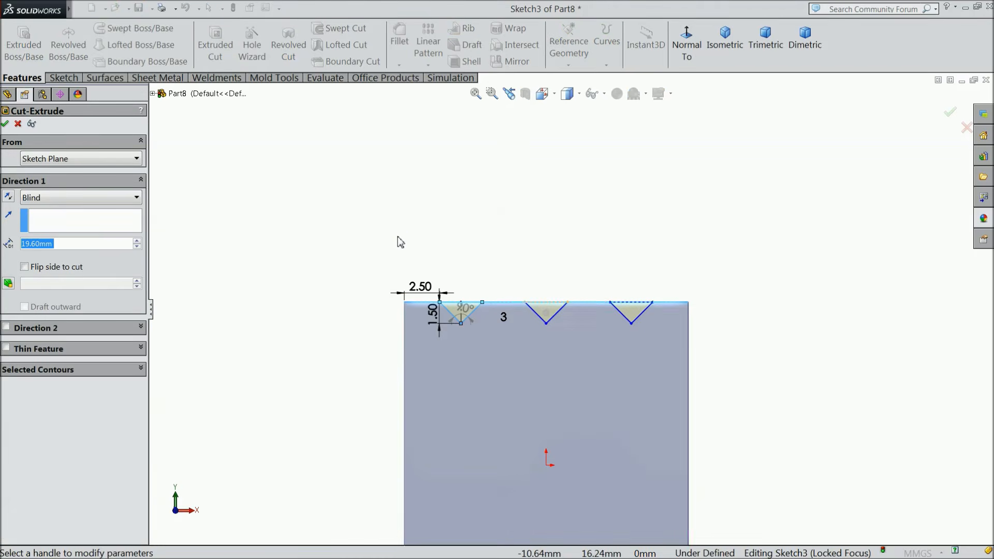
click(57, 198)
click(49, 221)
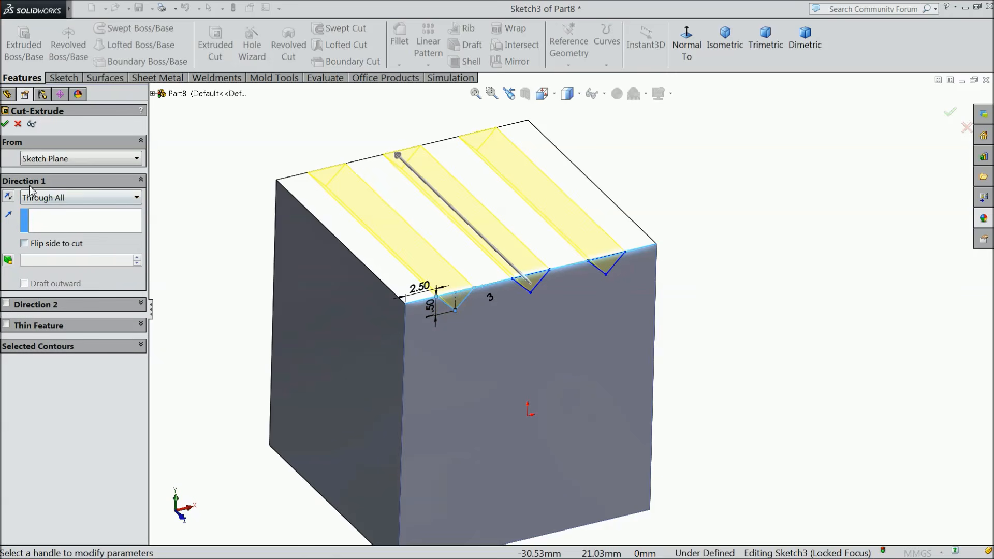
click(4, 124)
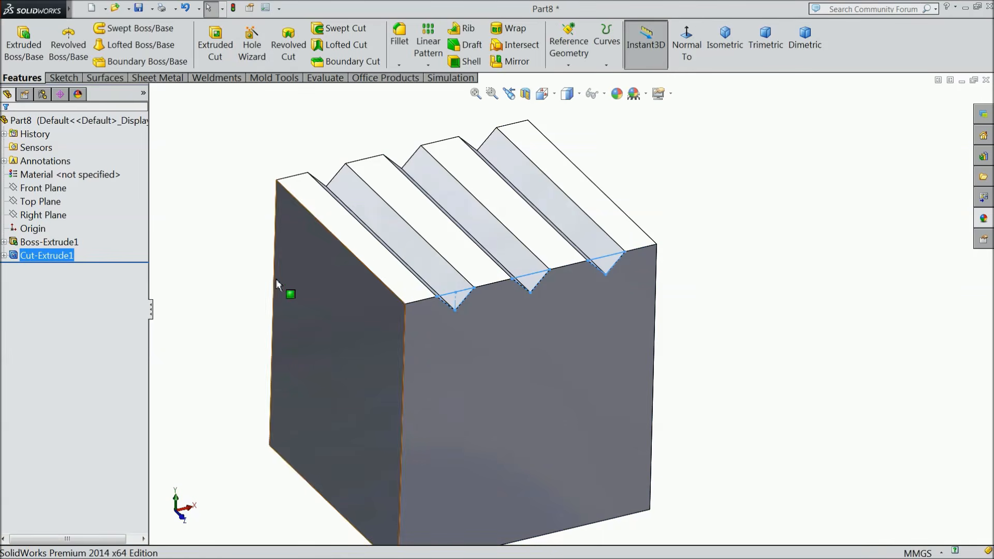
Start a sketch on the block's left side face and draw a closed V-shaped triangle about 1.66 mm wide on its top edge.
mouse_move(238, 256)
middle_down()
mouse_move(228, 268)
mouse_move(213, 244)
mouse_move(304, 228)
mouse_move(431, 268)
middle_up()
click(428, 269)
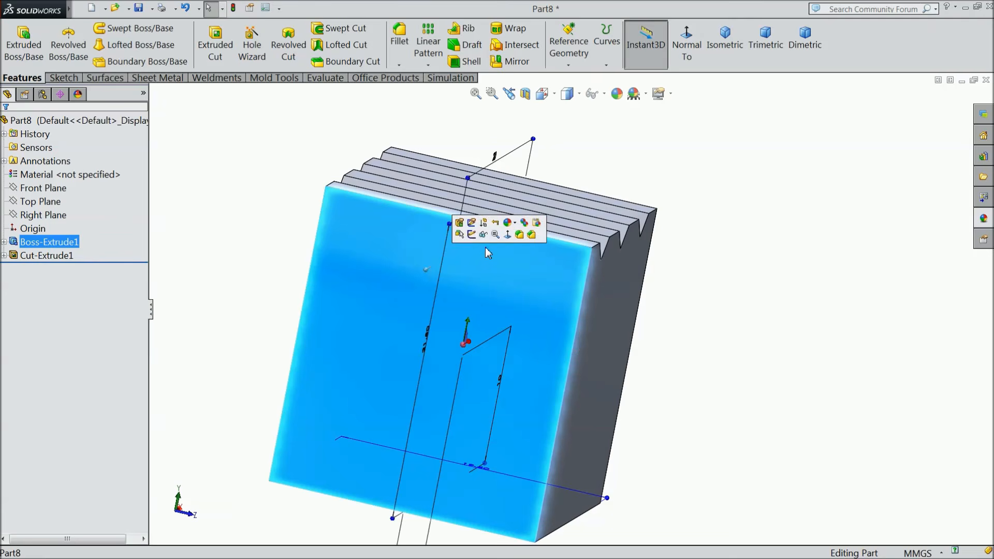
click(471, 235)
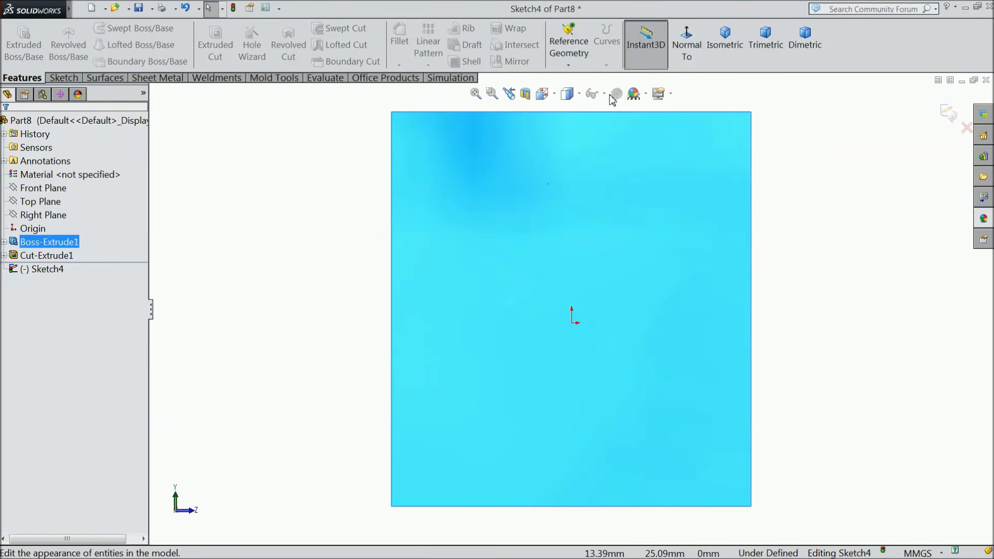
click(63, 78)
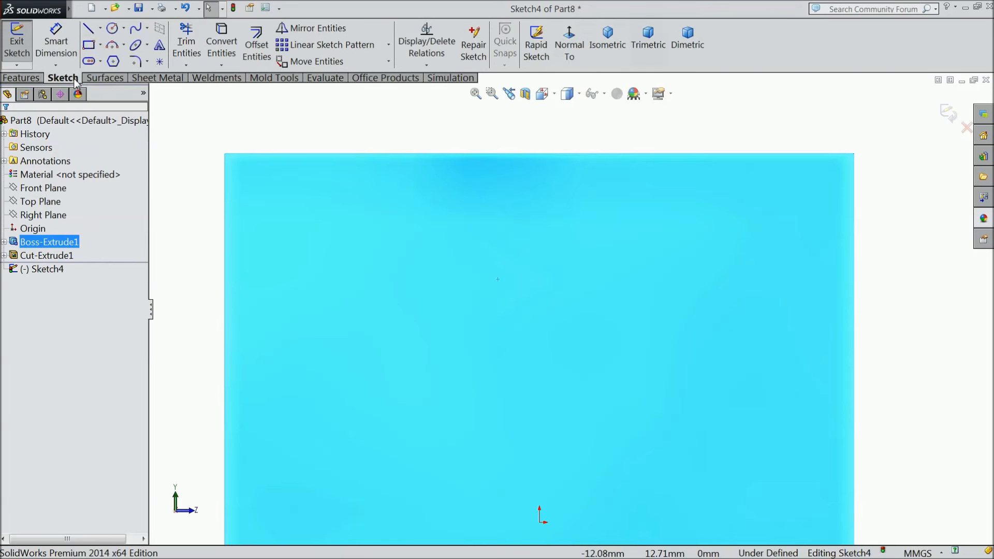
click(89, 29)
click(314, 154)
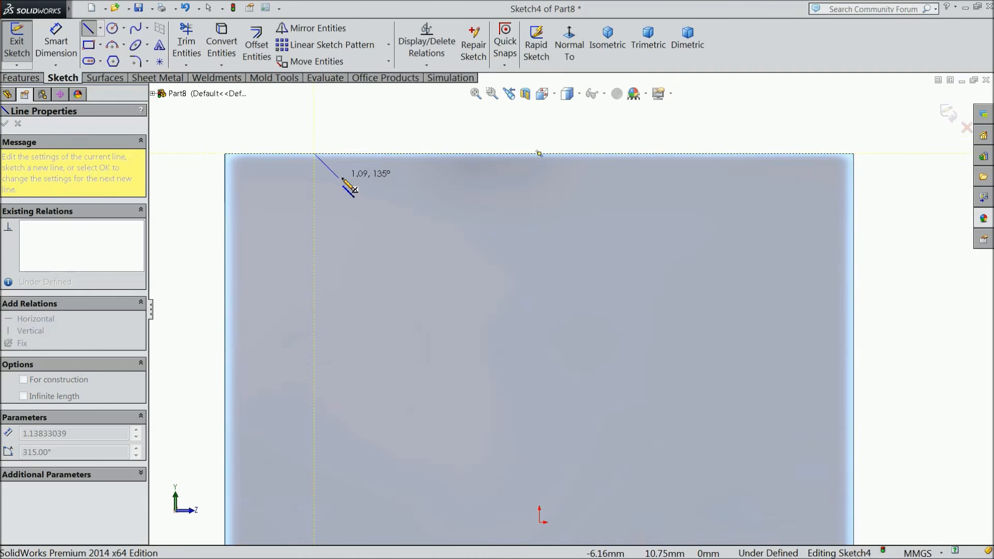
click(340, 180)
click(368, 153)
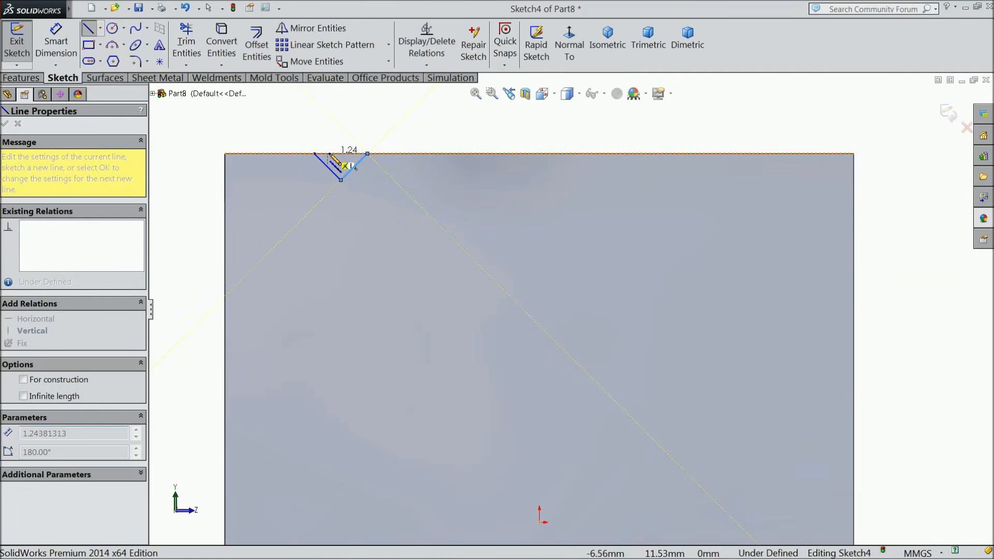
click(314, 154)
right_click(327, 125)
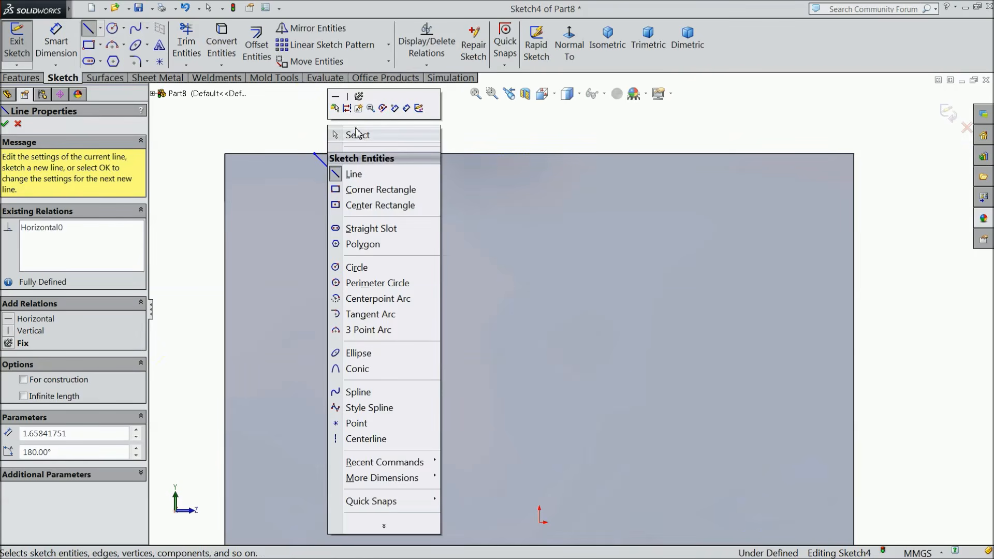
click(357, 134)
Draw a vertical centerline from the triangle's lower vertex up to the block's top edge.
scroll(358, 192, down, 3)
scroll(302, 161, down, 2)
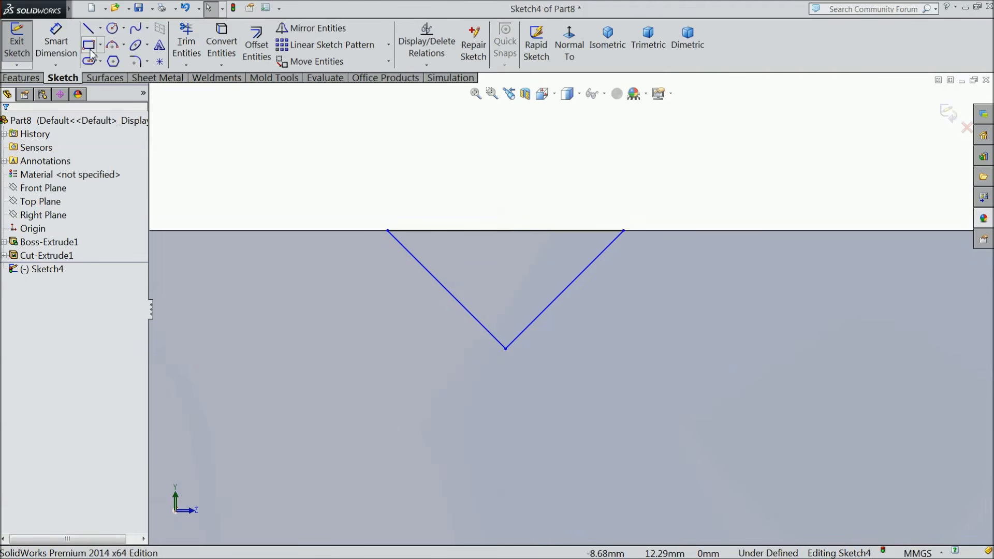
click(101, 30)
click(100, 59)
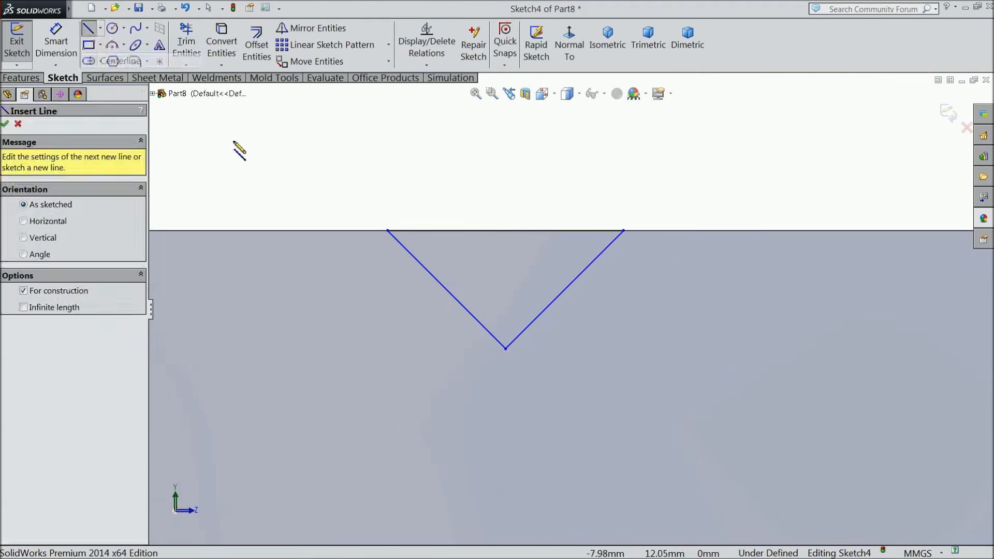
click(506, 348)
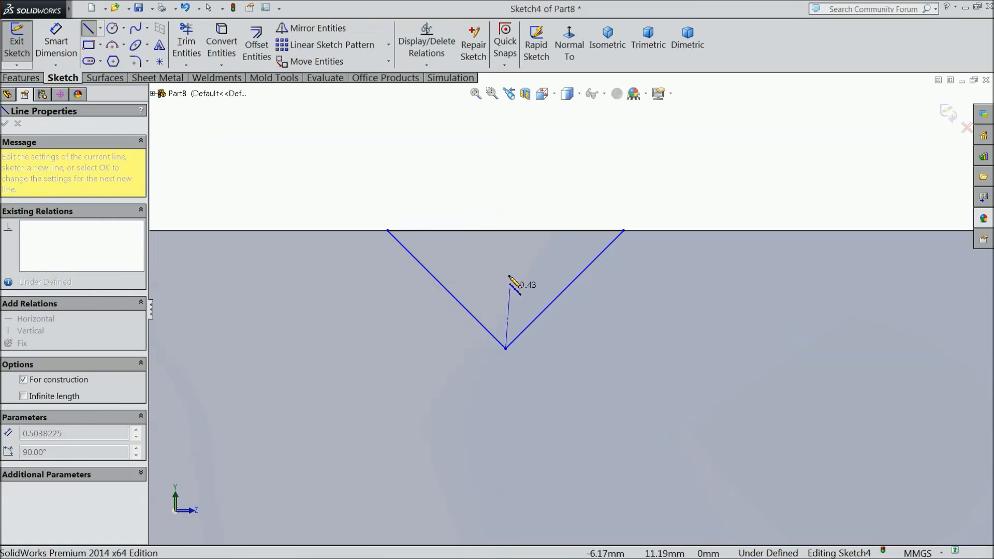
click(506, 230)
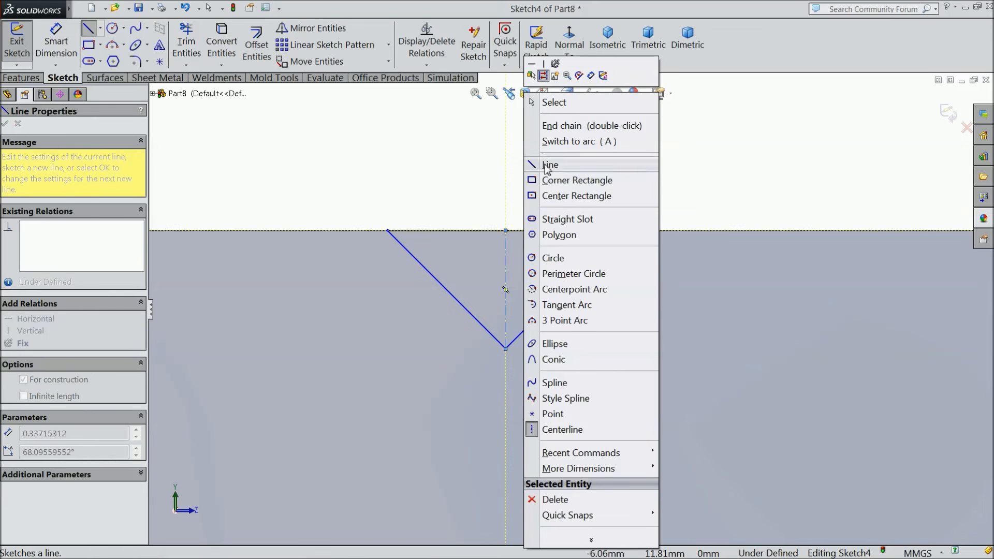
click(553, 103)
click(506, 295)
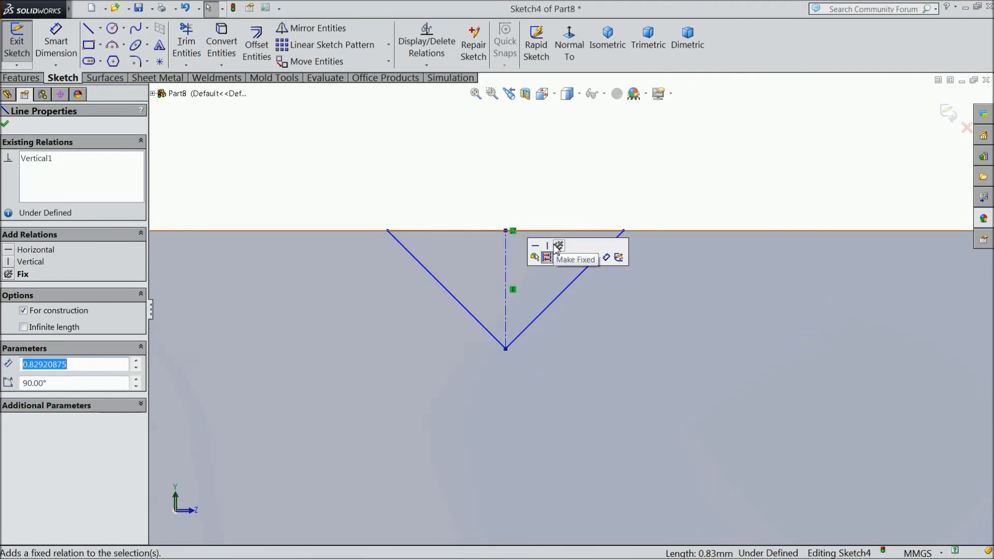
Dimension the triangle's vertical centerline and set it to 1.5 mm.
click(56, 44)
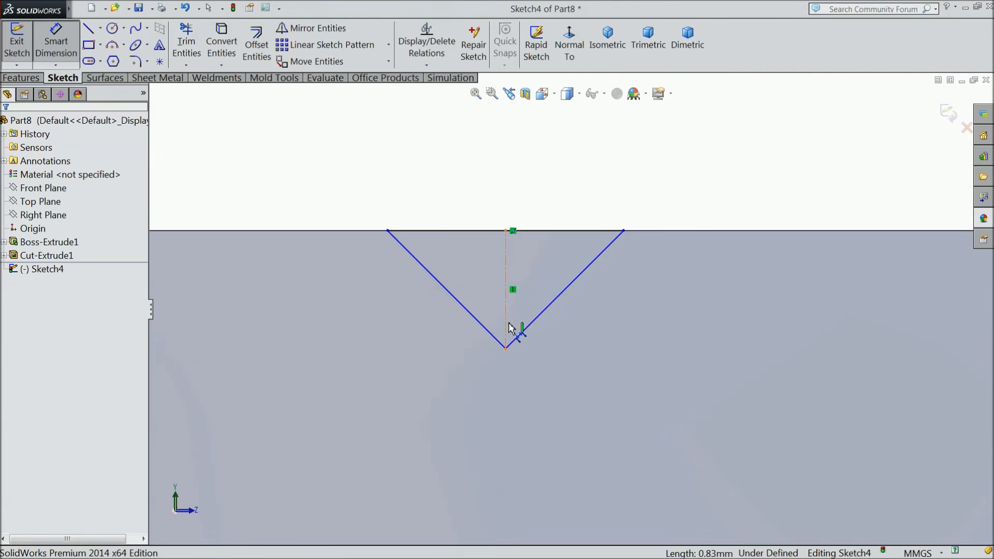
click(505, 305)
click(658, 297)
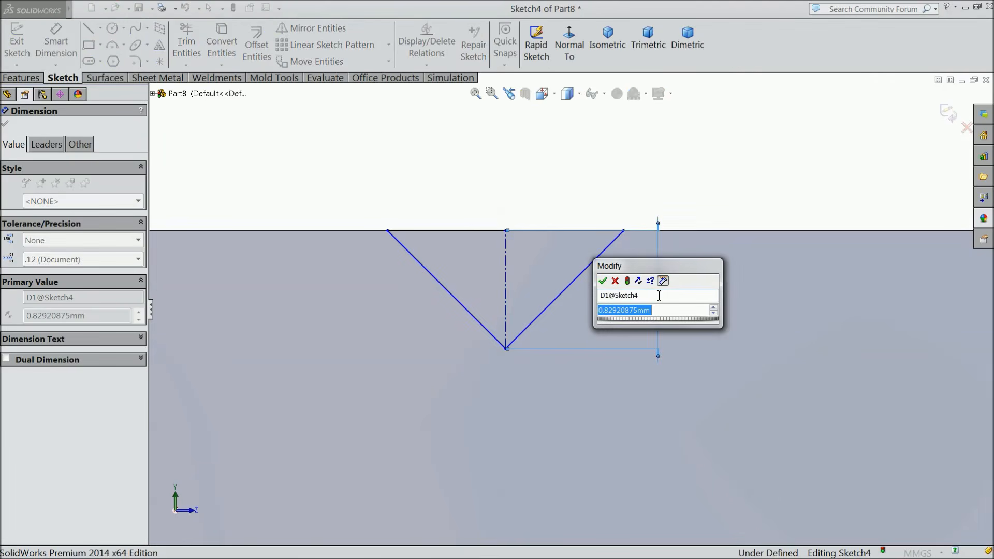
text(1.5)
click(603, 281)
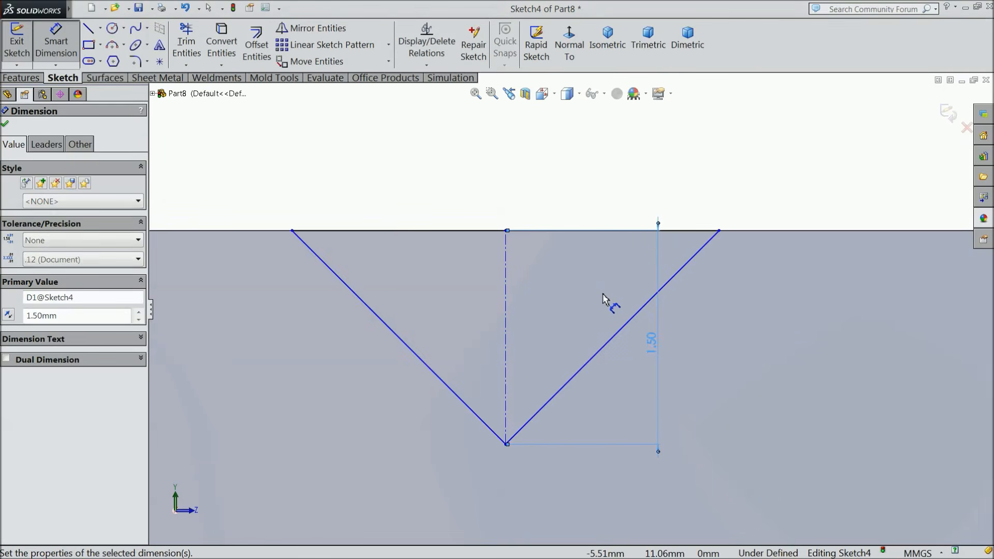
Dimension the distance from the face's upper-left corner to the triangle's upper-left vertex and set it to 2.5 mm.
scroll(555, 331, up, 3)
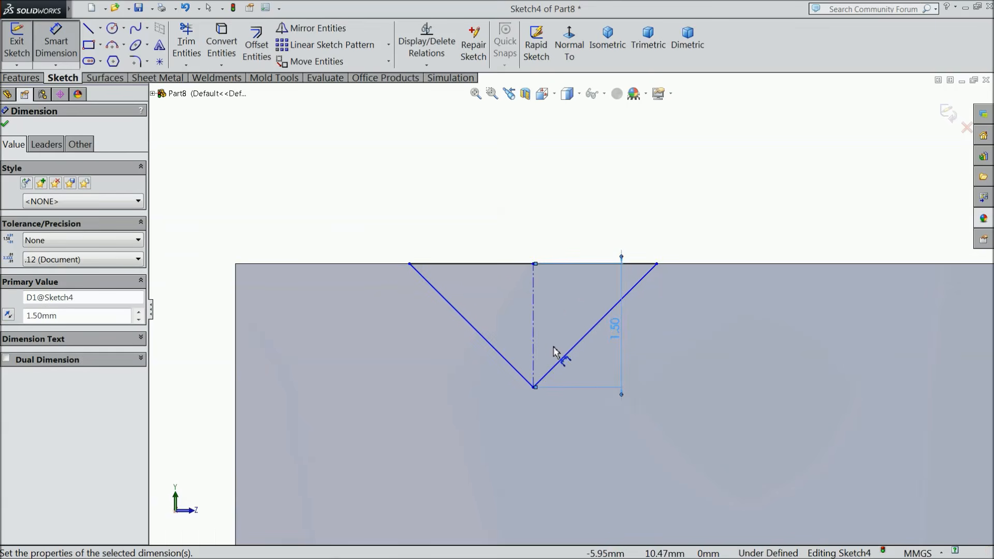
click(410, 264)
click(236, 264)
click(309, 208)
text(2.5)
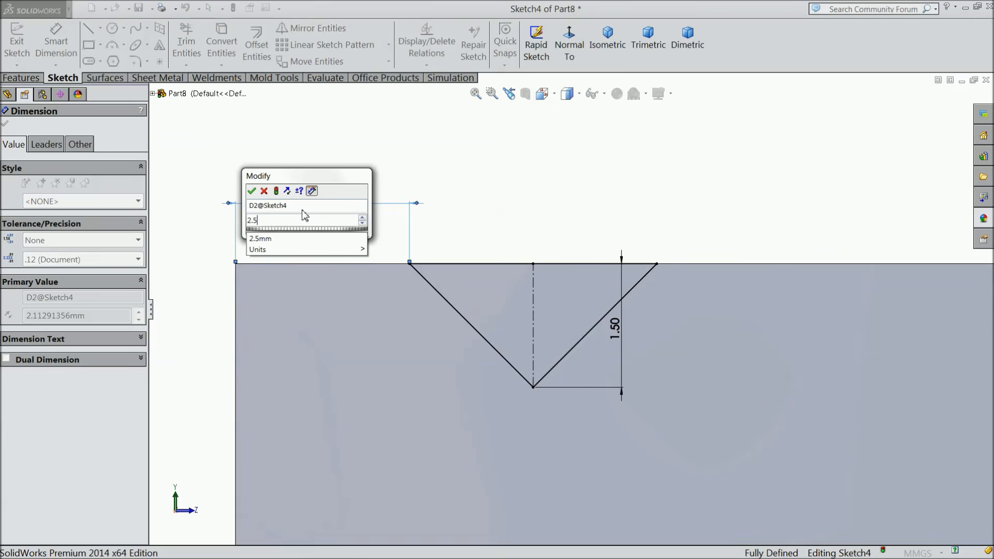
click(252, 191)
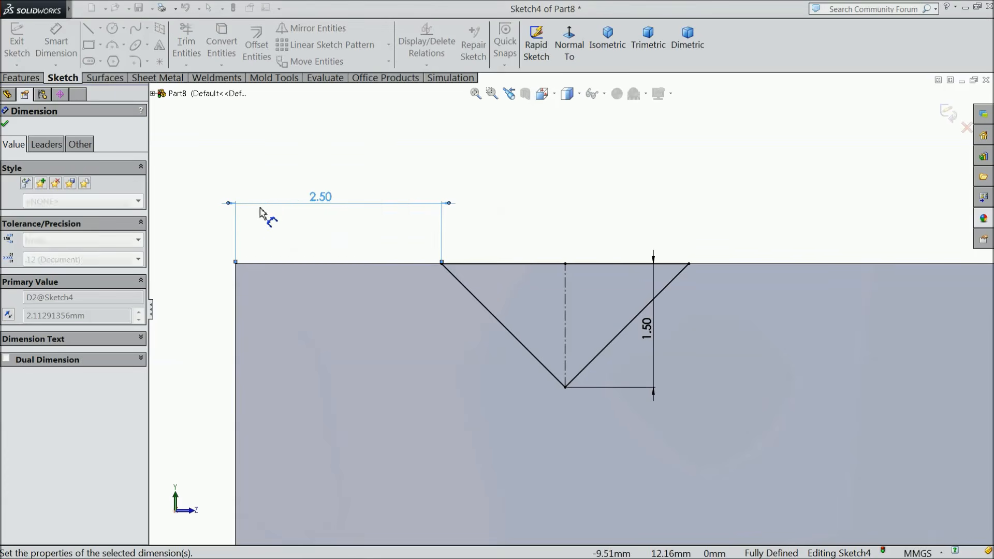
click(5, 124)
Pattern the V-shaped triangle's three lines linearly along the X-axis with 6 mm spacing and 3 instances.
click(326, 45)
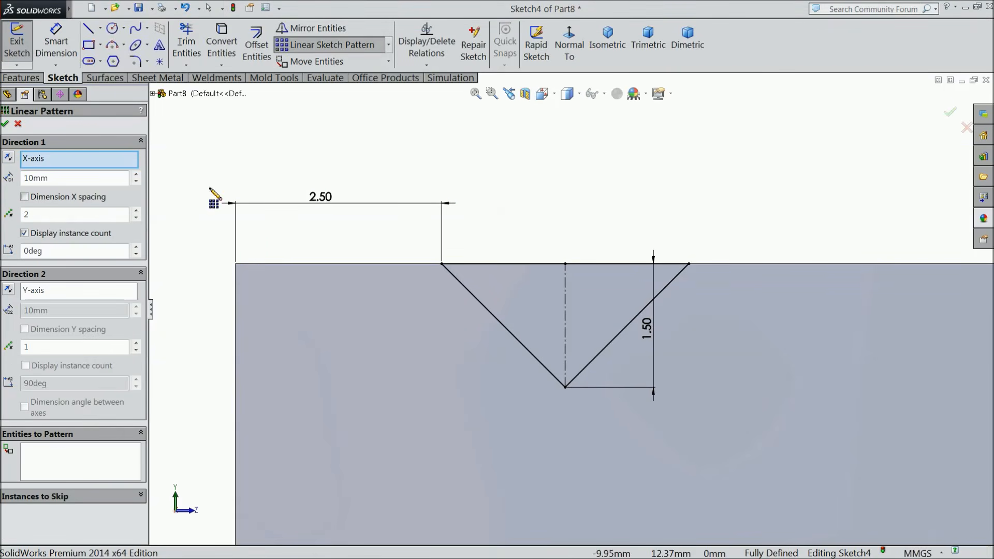
click(82, 458)
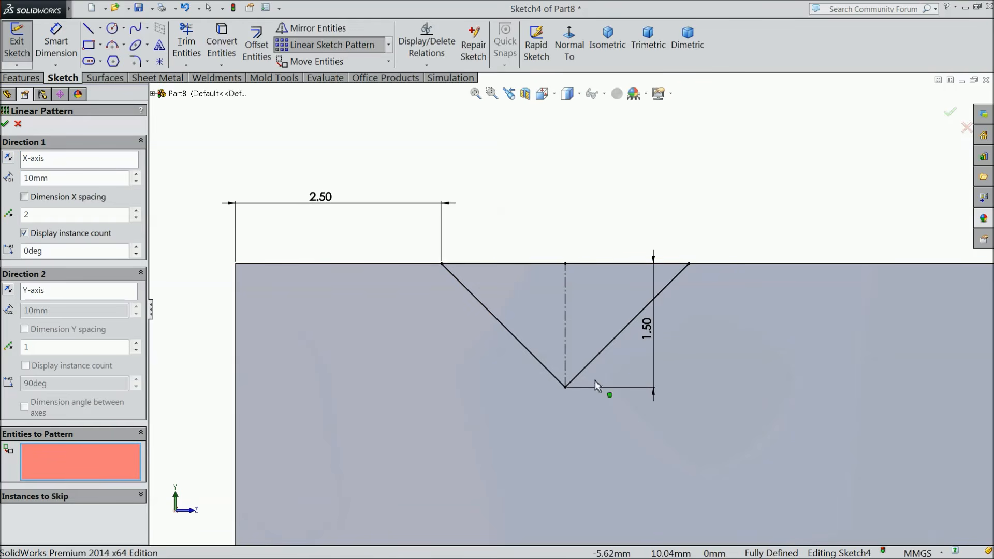
click(621, 331)
click(595, 264)
click(495, 318)
scroll(495, 318, up, 4)
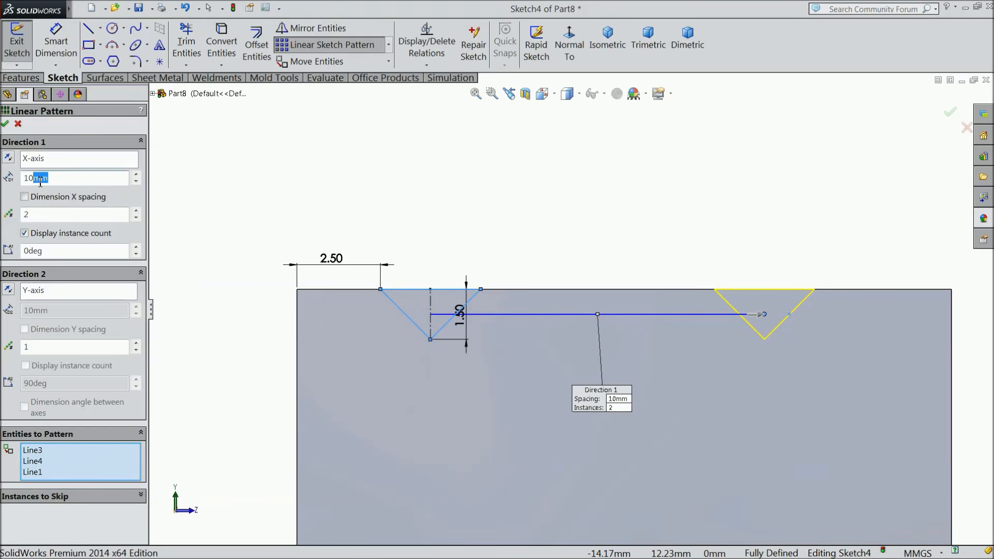
click(274, 197)
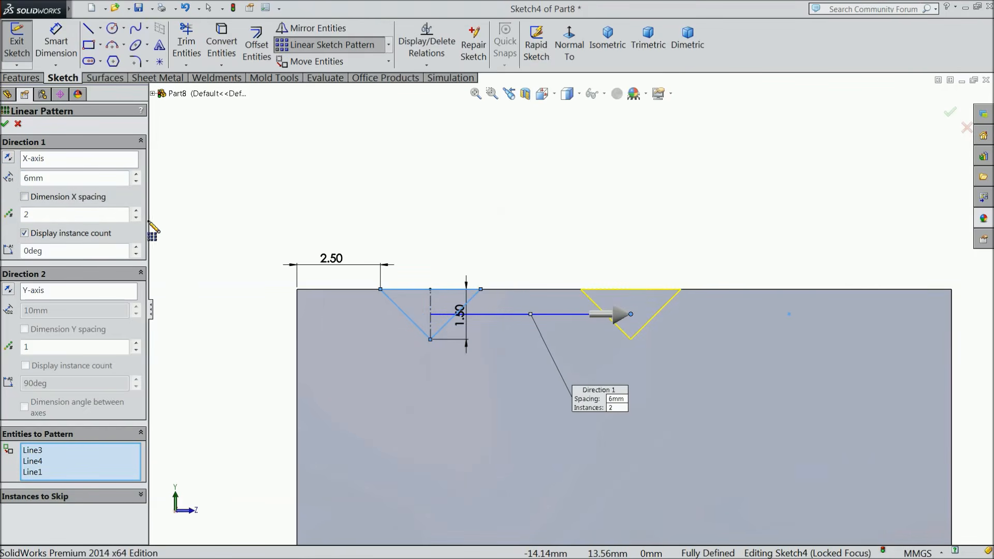
click(135, 211)
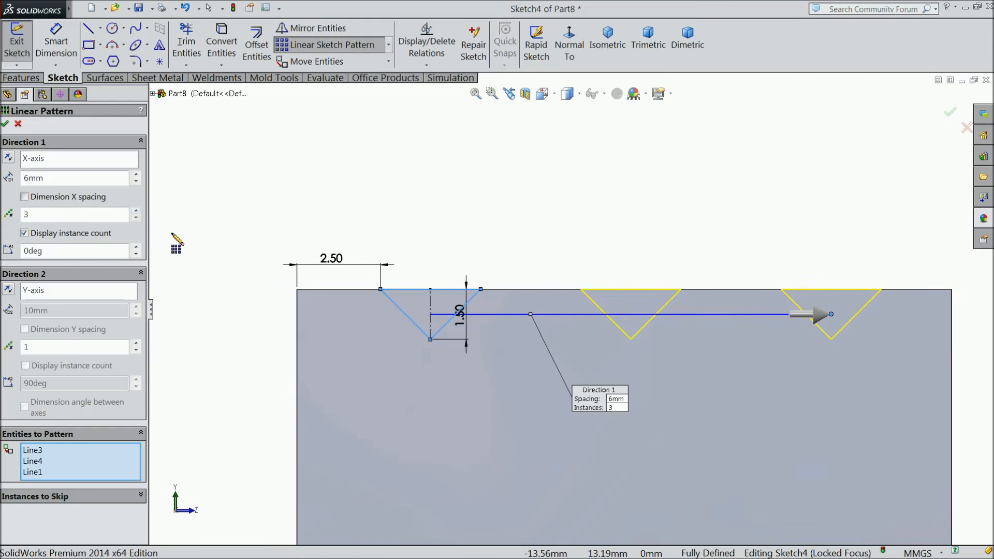
click(4, 124)
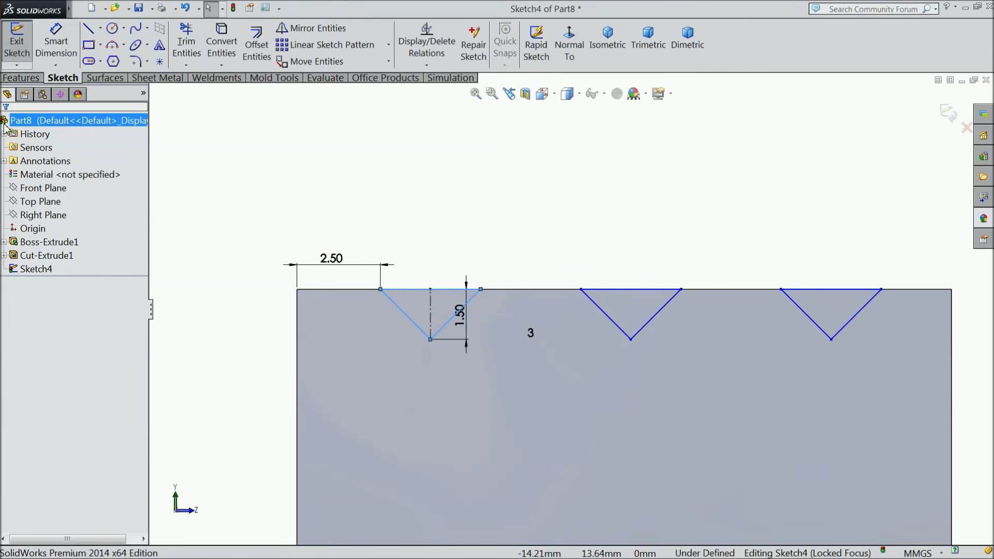
Cut the three triangles Through All across the block's top to form the crossing V-notches.
click(21, 77)
click(215, 46)
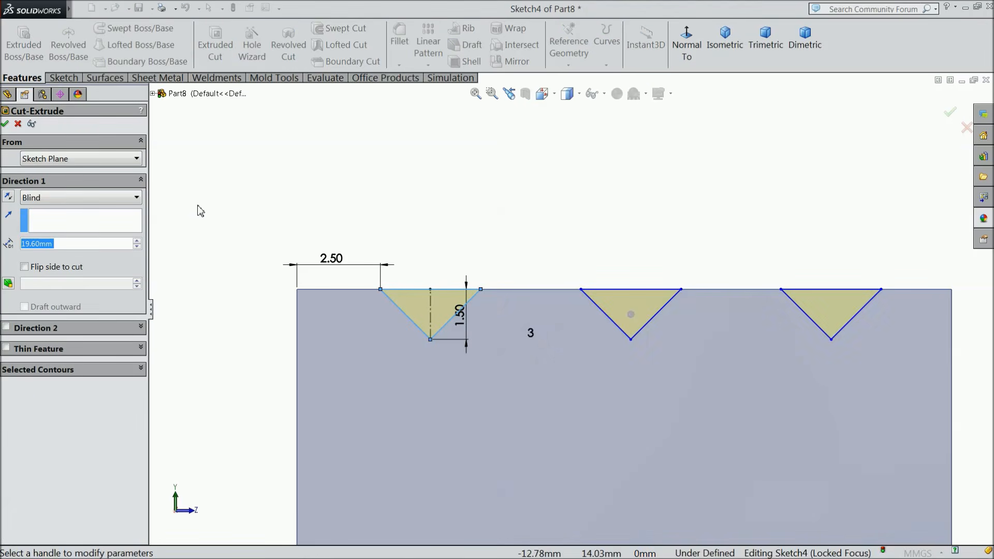
click(82, 200)
click(74, 224)
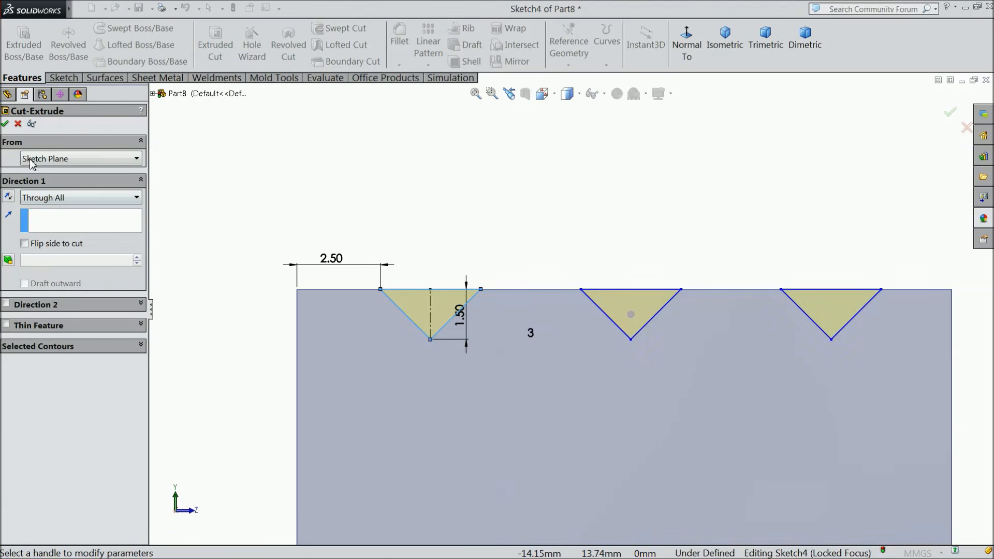
scroll(199, 181, up, 3)
middle_drag(204, 211, 234, 252)
scroll(399, 238, up, 2)
scroll(534, 192, down, 3)
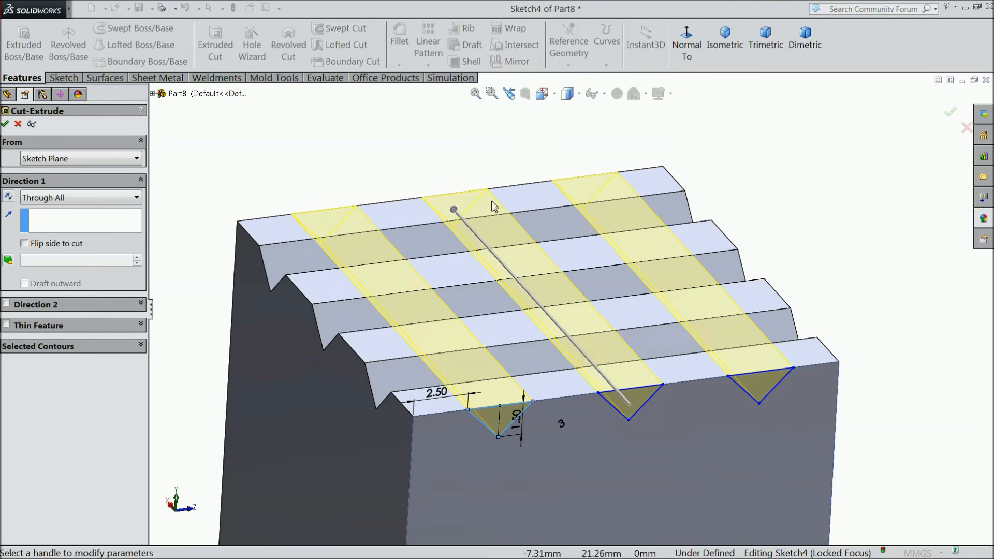
click(5, 125)
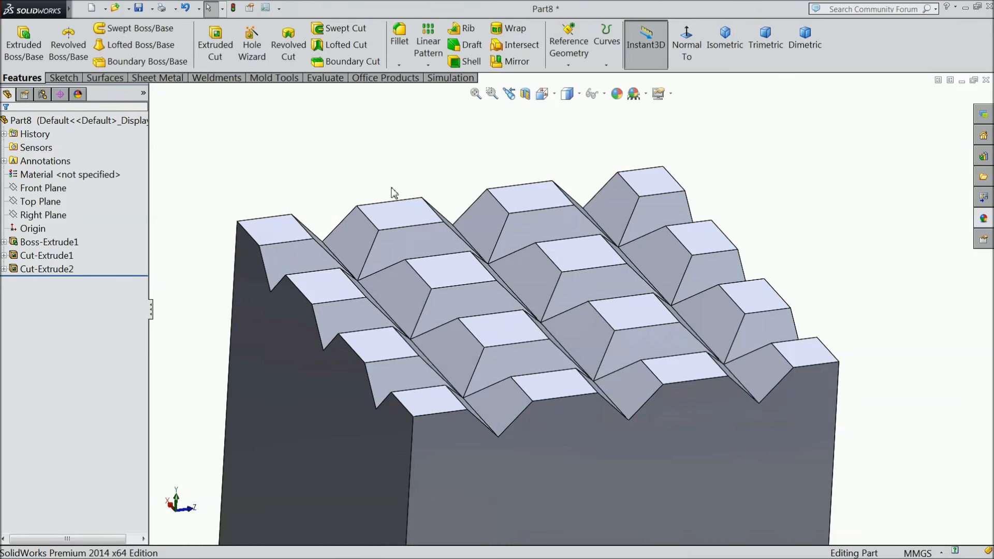
scroll(393, 202, up, 3)
middle_drag(393, 202, 377, 168)
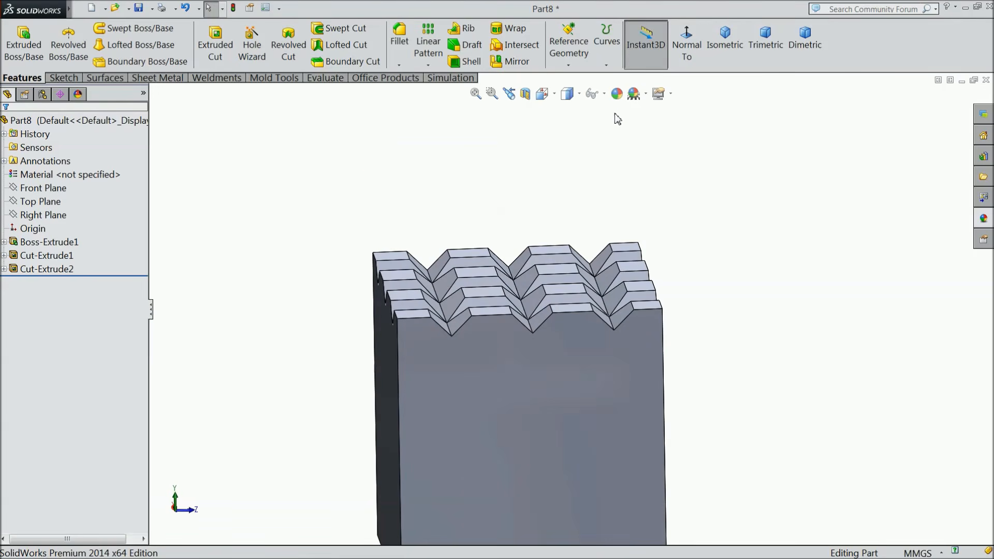
Start a sketch on the block's front face and draw a circle about 7.37 mm in diameter centred on the origin.
click(725, 47)
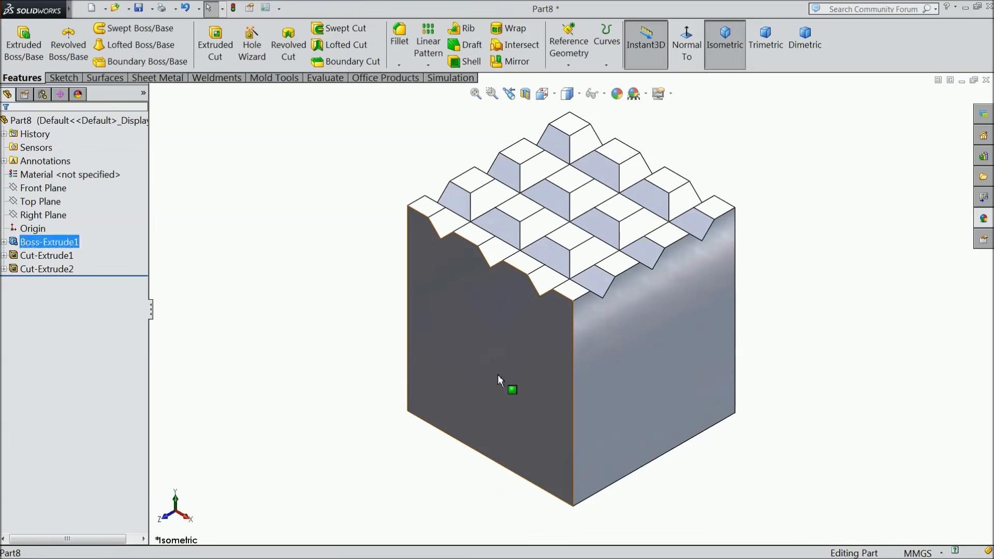
click(498, 374)
click(538, 341)
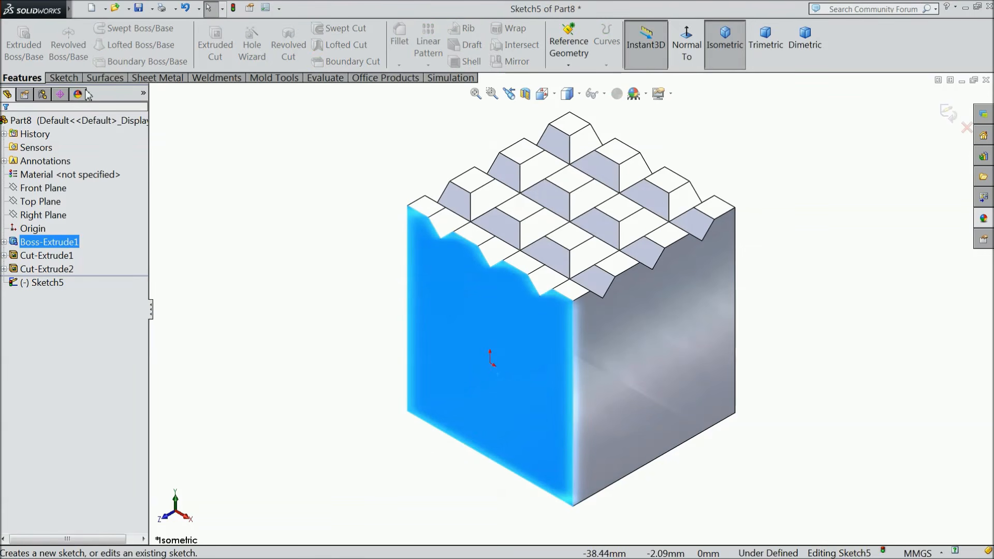
click(63, 78)
click(112, 28)
scroll(481, 390, down, 3)
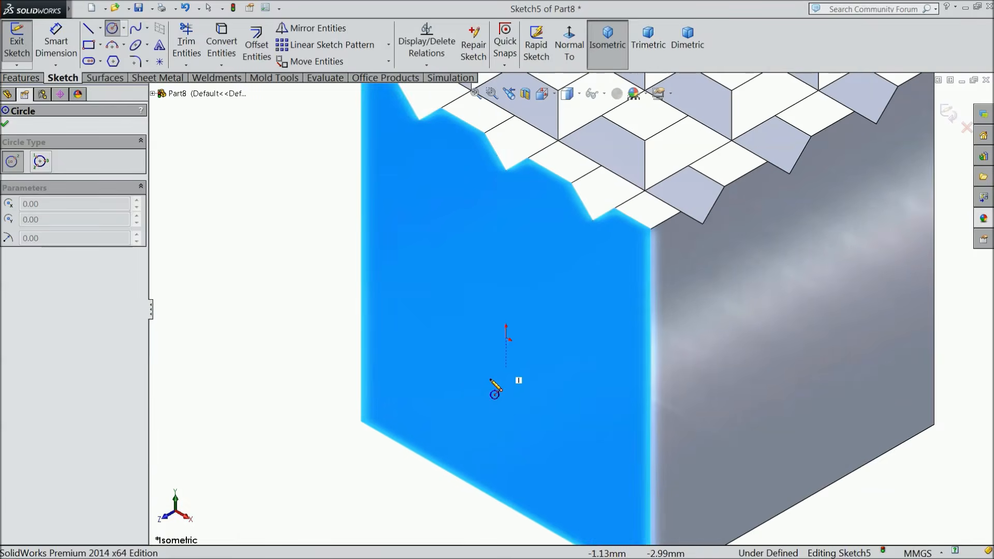
click(506, 337)
click(469, 271)
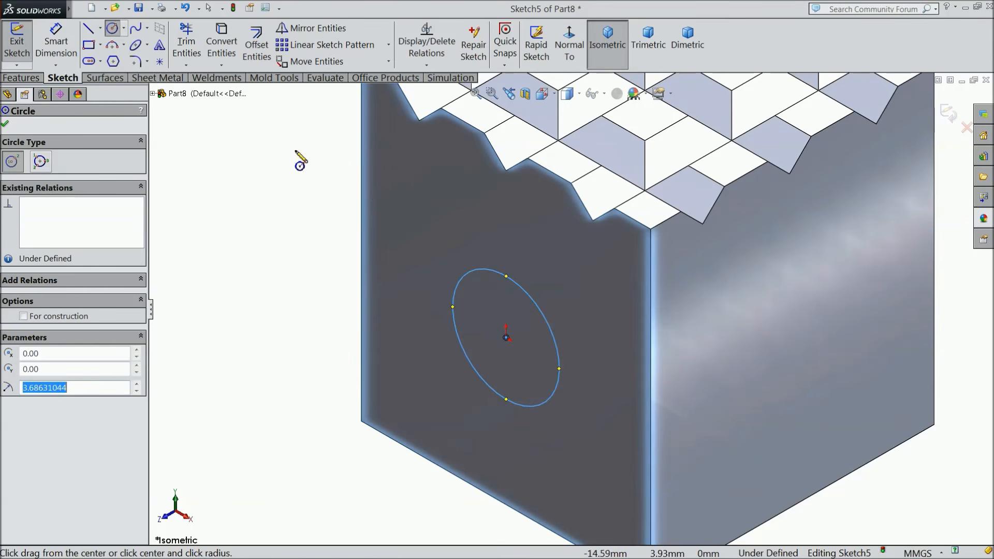
Dimension the circle's diameter and set it to 6 mm.
click(50, 48)
click(456, 318)
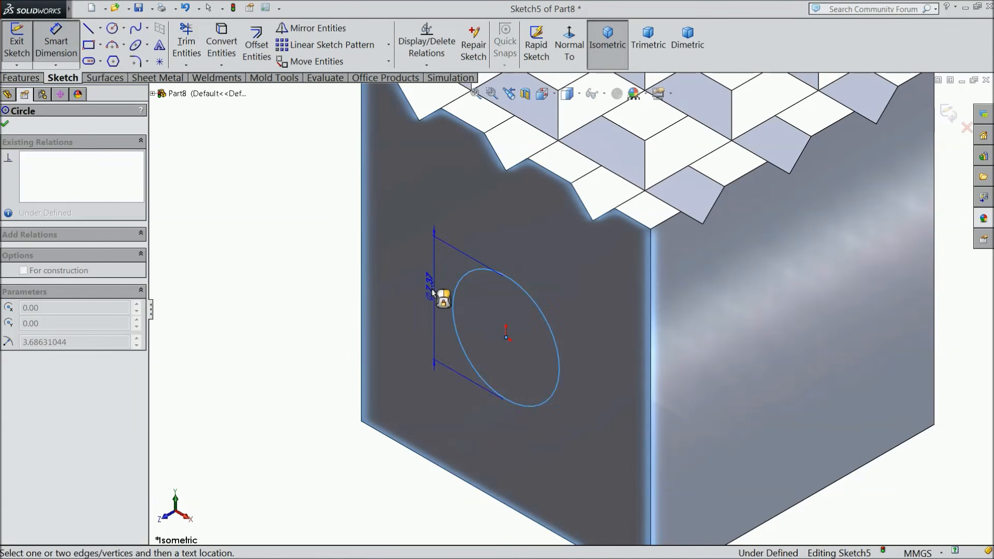
click(430, 286)
text(6)
key(Return)
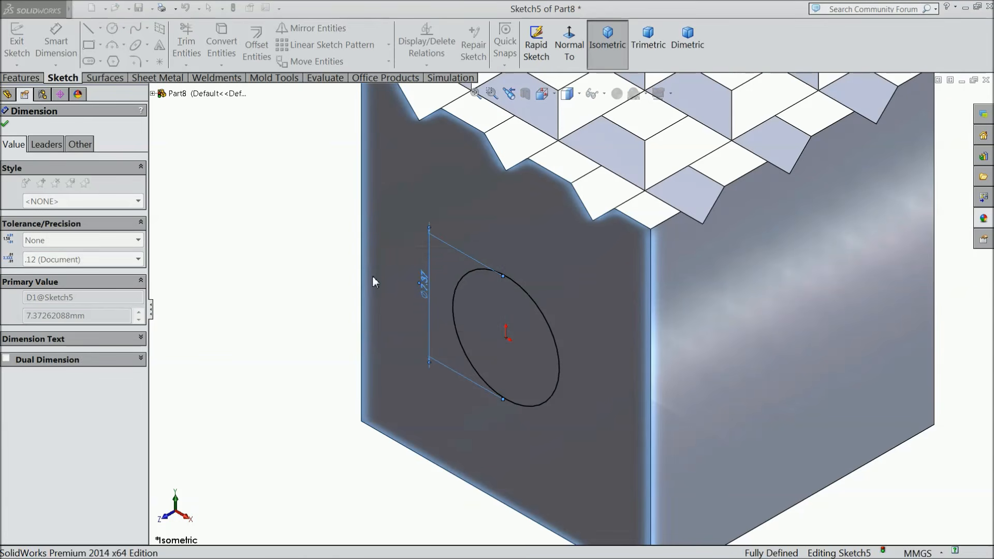
Cut the 6 mm circle Through All to make a round hole in the block.
click(21, 77)
click(215, 46)
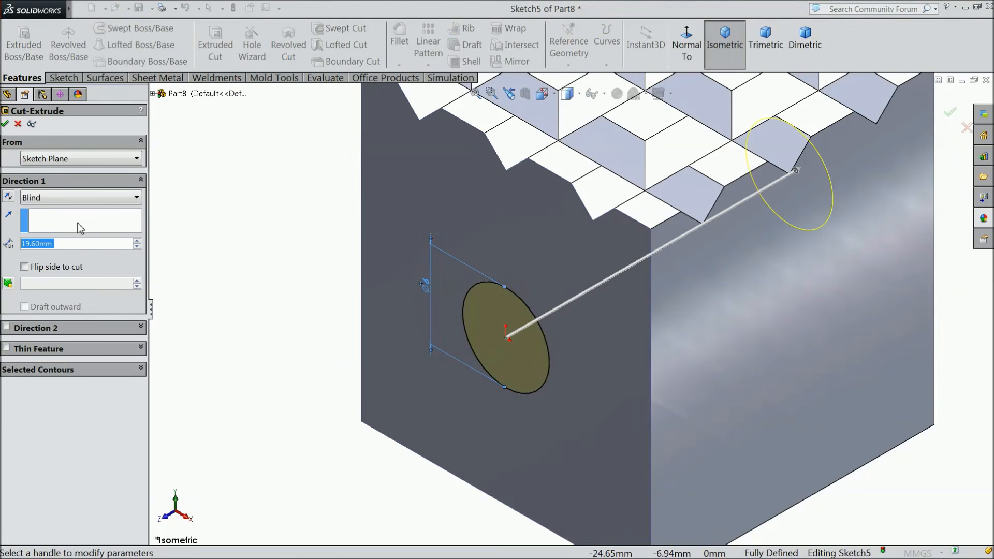
click(54, 202)
click(47, 222)
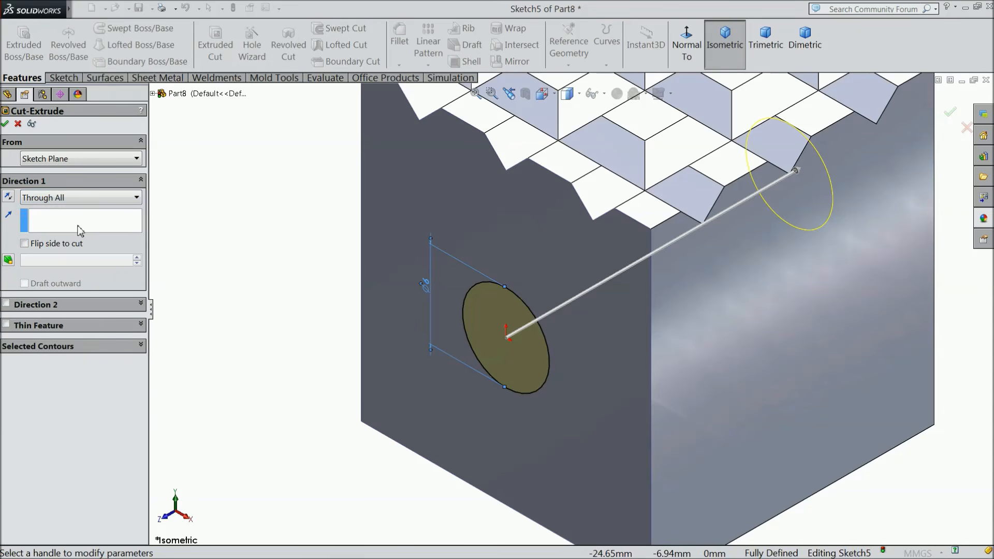
key(Return)
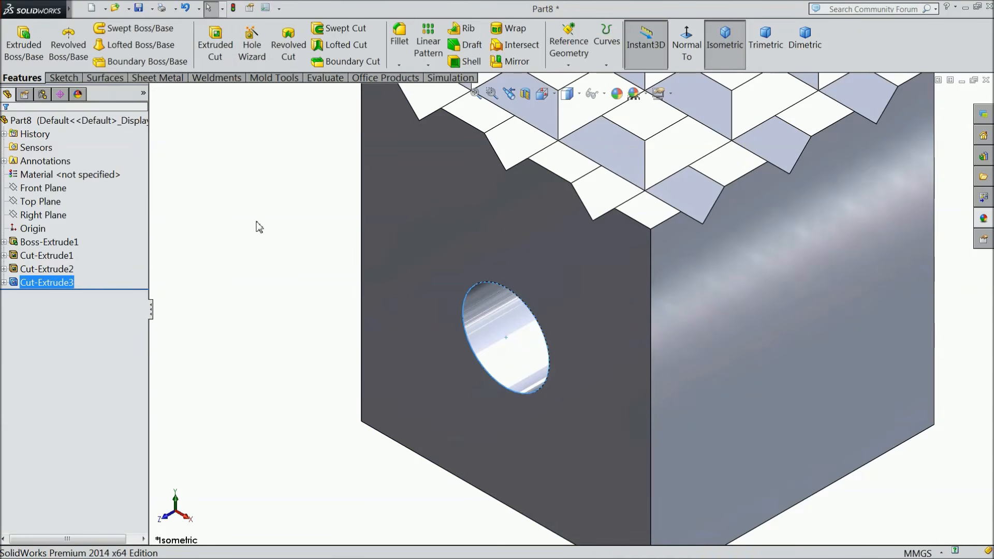
Chamfer the edges of the round hole at both ends by 0.5 mm at 45 degrees, using the hole's inner face.
click(398, 65)
click(422, 92)
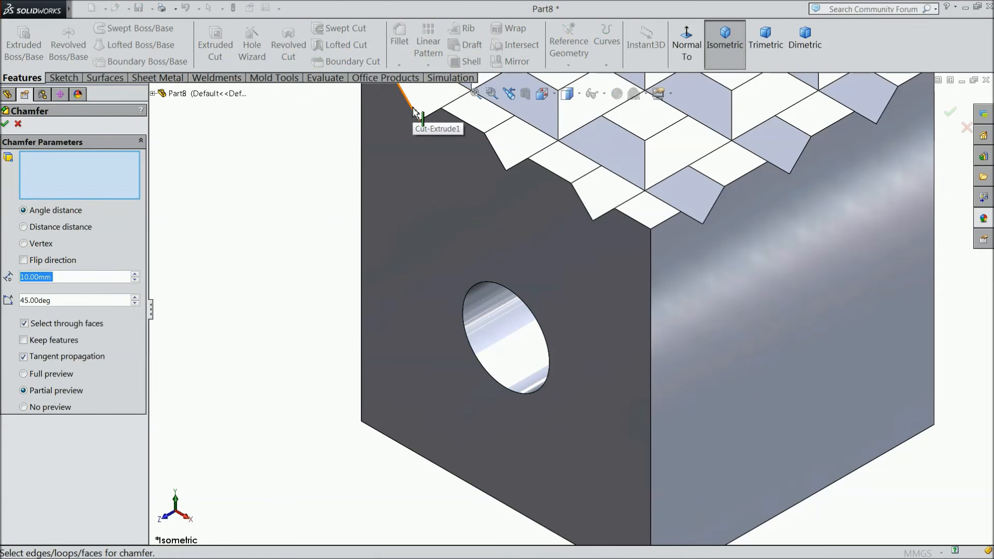
text(0.5)
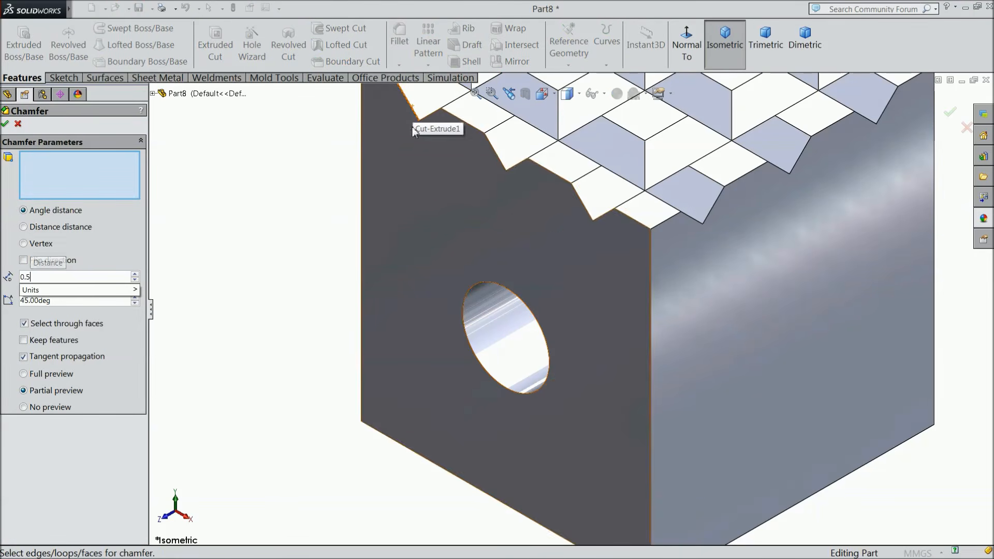
click(523, 351)
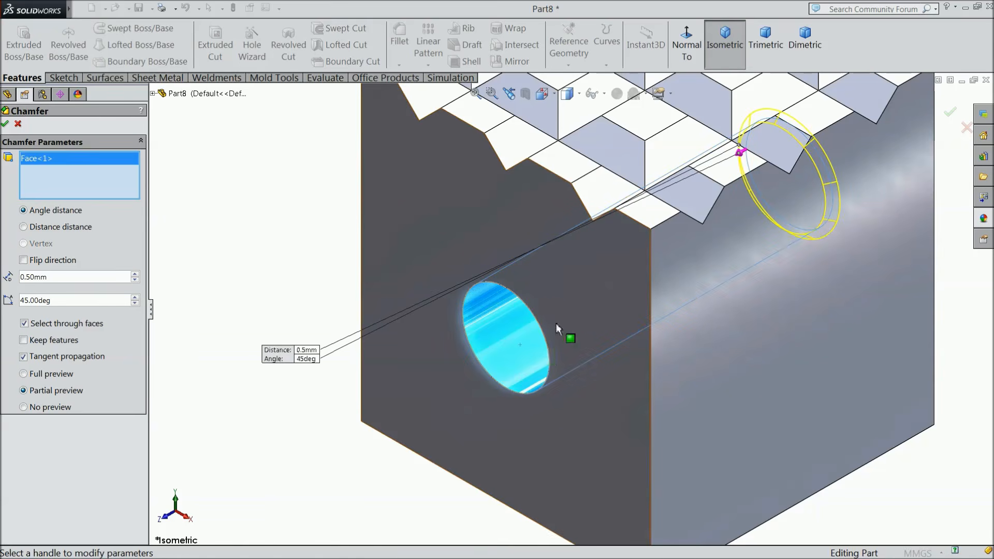
click(5, 124)
key(f)
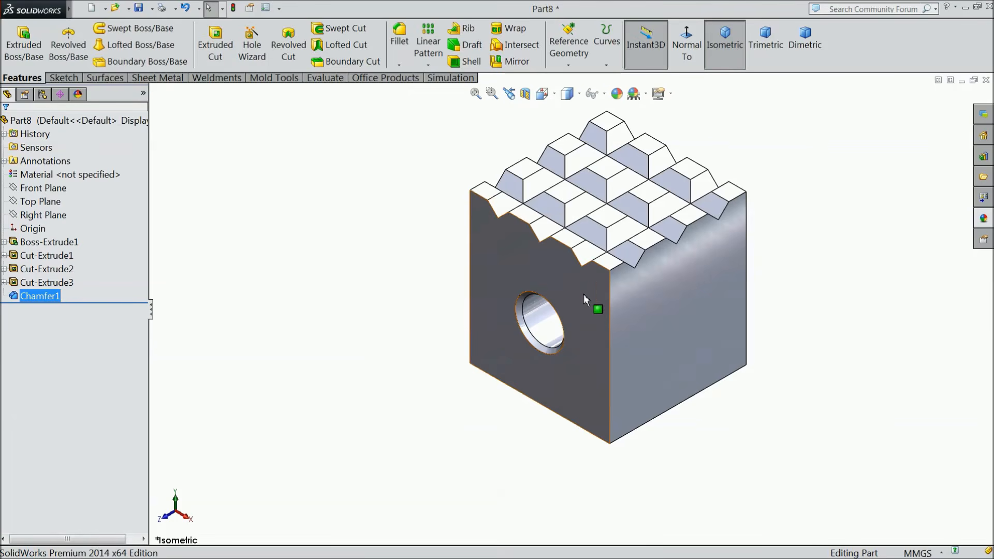
Examine the notched block from several angles, highlighting its Top Plane and Front Plane for reference.
scroll(583, 294, up, 2)
scroll(715, 199, down, 2)
mouse_move(711, 313)
middle_down()
mouse_move(721, 193)
mouse_move(703, 222)
mouse_move(734, 271)
mouse_move(711, 294)
middle_up()
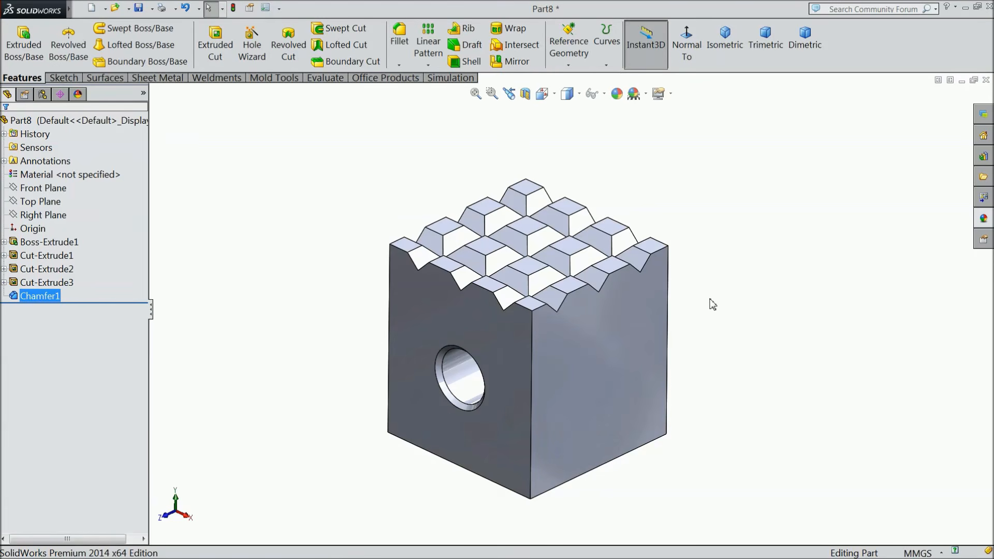
click(41, 204)
middle_drag(217, 243, 248, 225)
click(273, 193)
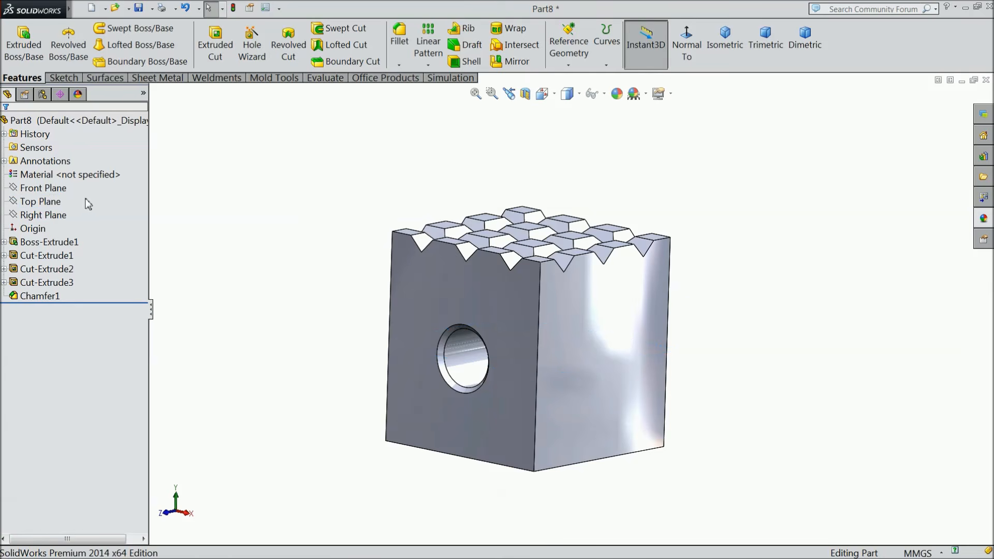
click(46, 189)
middle_drag(288, 271, 301, 293)
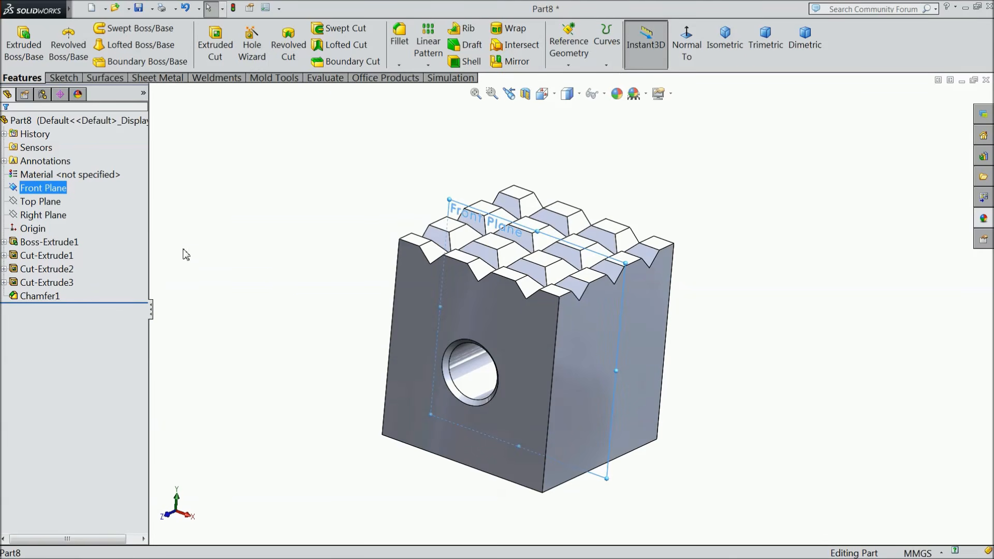
middle_drag(298, 212, 290, 208)
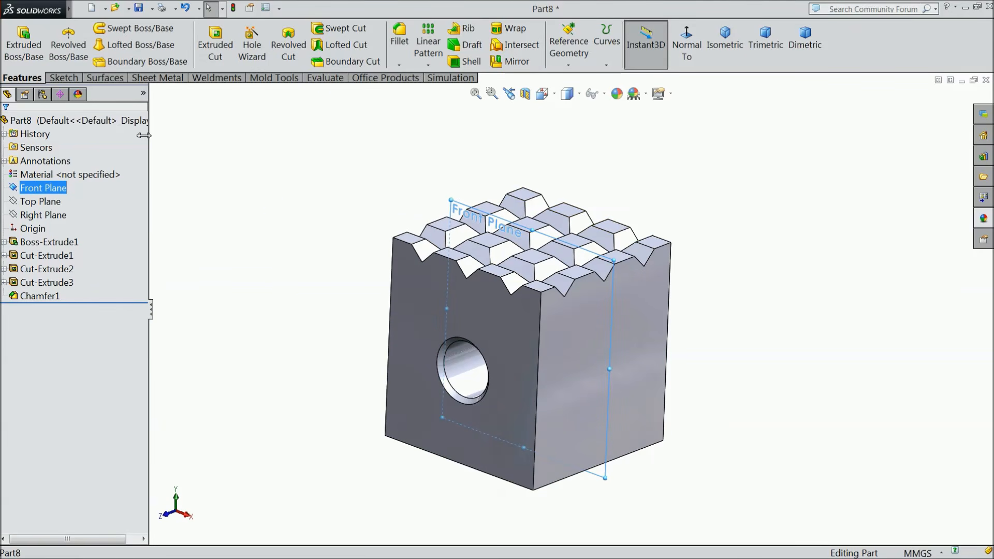
Select the whole part and bring up the Iron category of metal appearances.
click(106, 119)
click(987, 224)
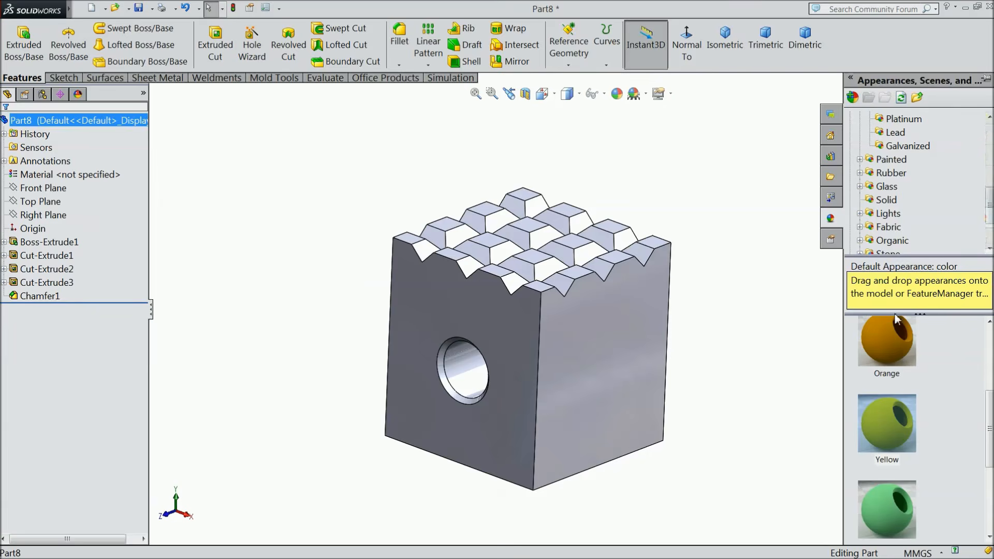
scroll(909, 433, down, 3)
scroll(903, 201, up, 2)
scroll(905, 187, down, 3)
scroll(908, 165, up, 4)
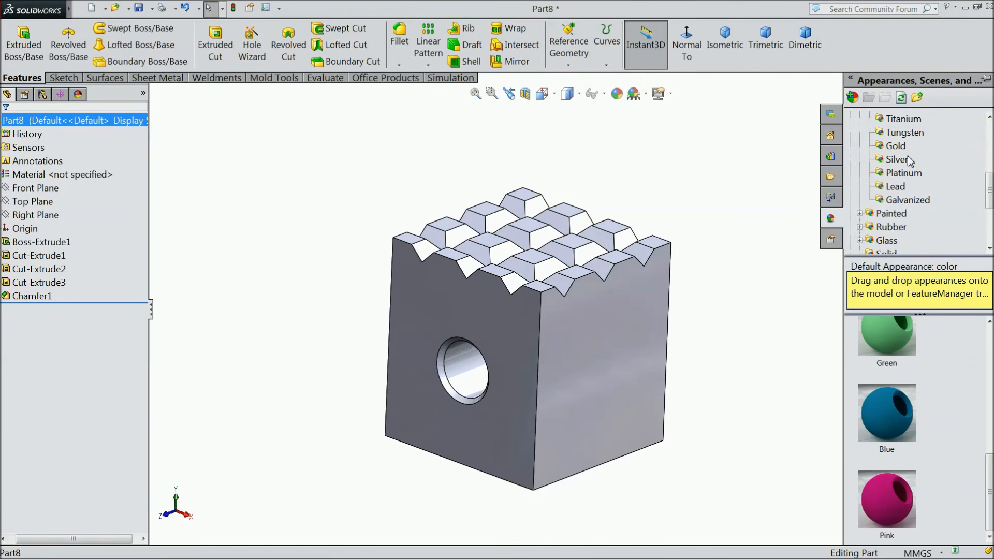
scroll(903, 197, up, 1)
click(893, 145)
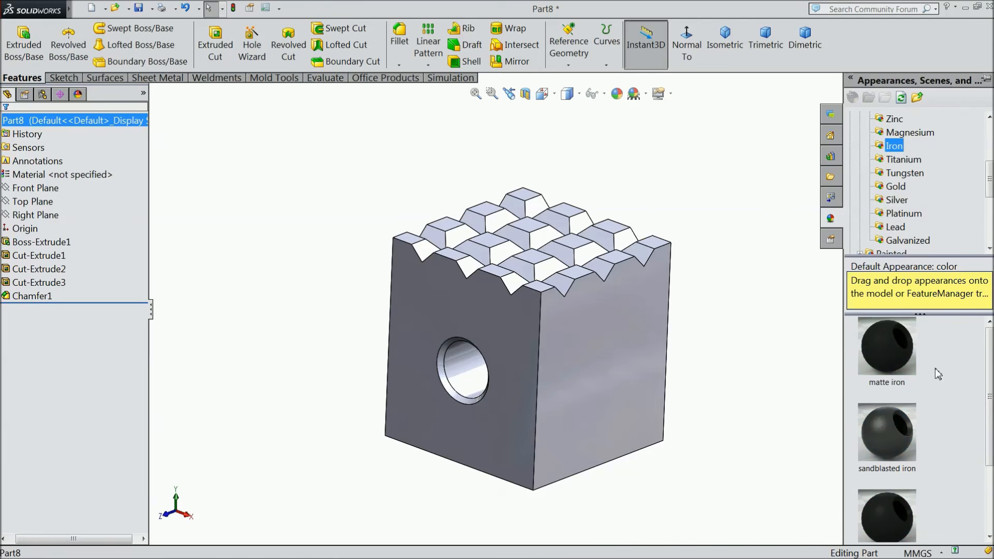
Apply the sandblasted iron appearance to the whole block.
double_click(887, 441)
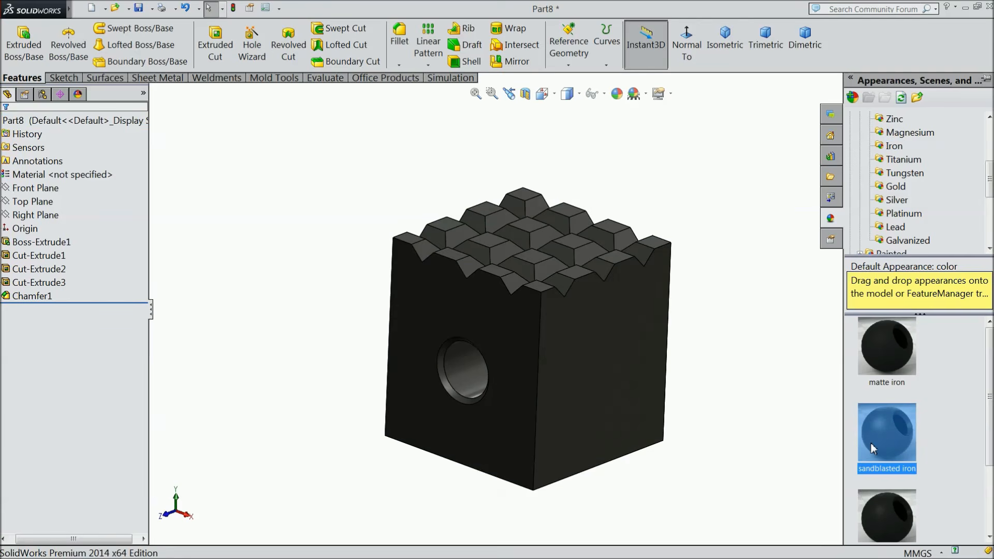
middle_drag(769, 371, 751, 382)
scroll(917, 433, down, 2)
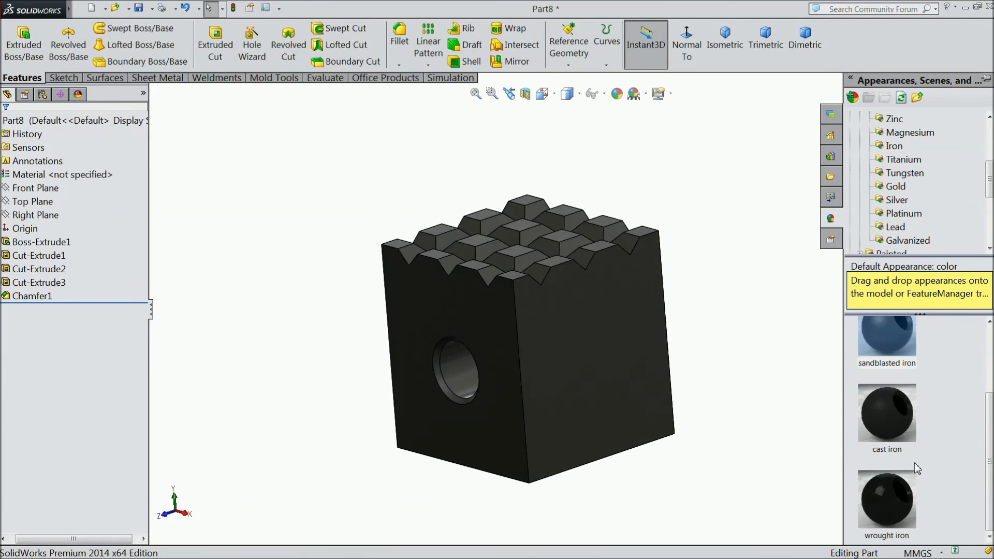
Apply the cast iron appearance to the whole block and check its look on the notches and hole.
double_click(883, 408)
middle_drag(790, 384, 747, 343)
scroll(501, 322, down, 4)
middle_drag(507, 331, 573, 406)
key(f)
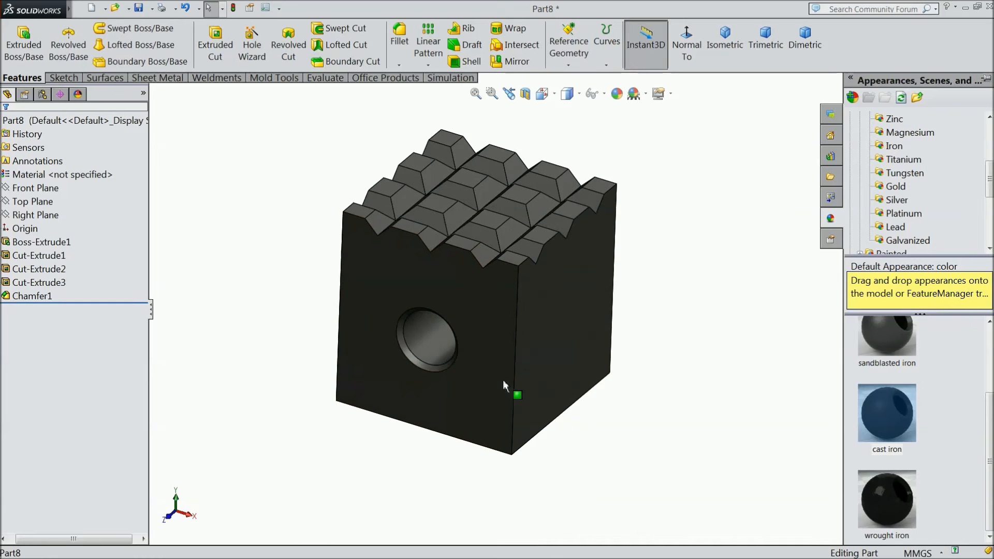
scroll(493, 201, down, 3)
mouse_move(495, 226)
middle_down()
mouse_move(488, 201)
mouse_move(490, 210)
middle_up()
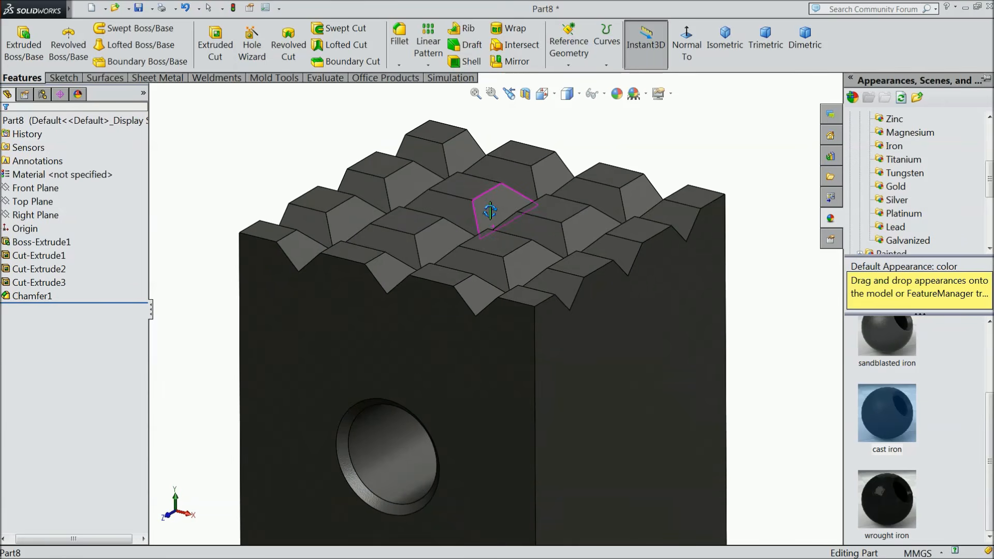
Save the notched block in the Manual Clamp folder as 7.Clamp foot.
scroll(521, 305, up, 3)
scroll(583, 344, down, 3)
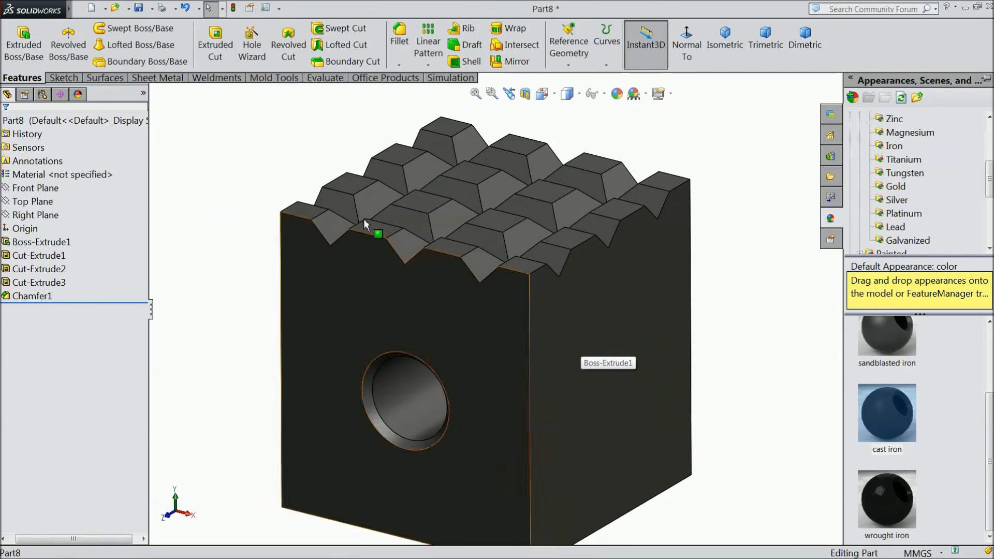
click(148, 11)
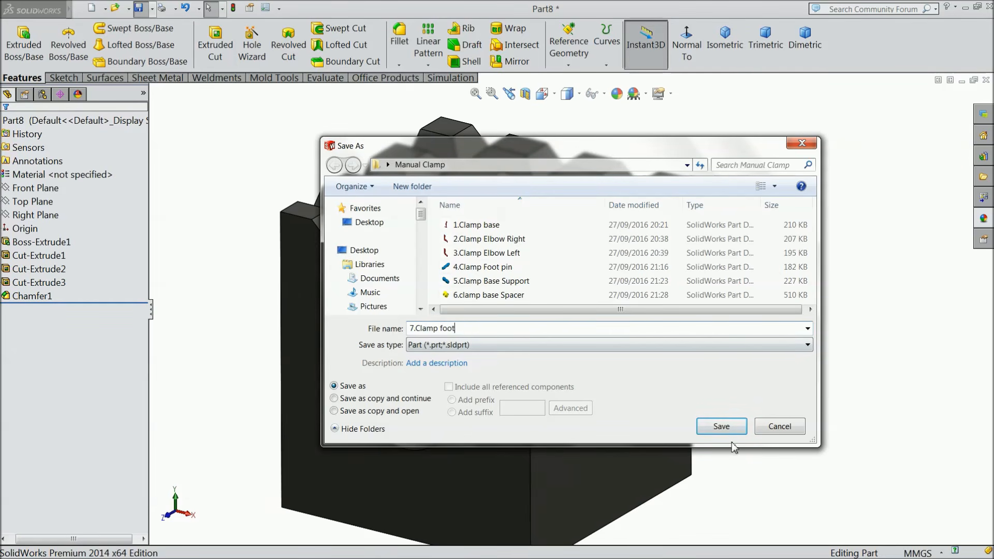
click(725, 427)
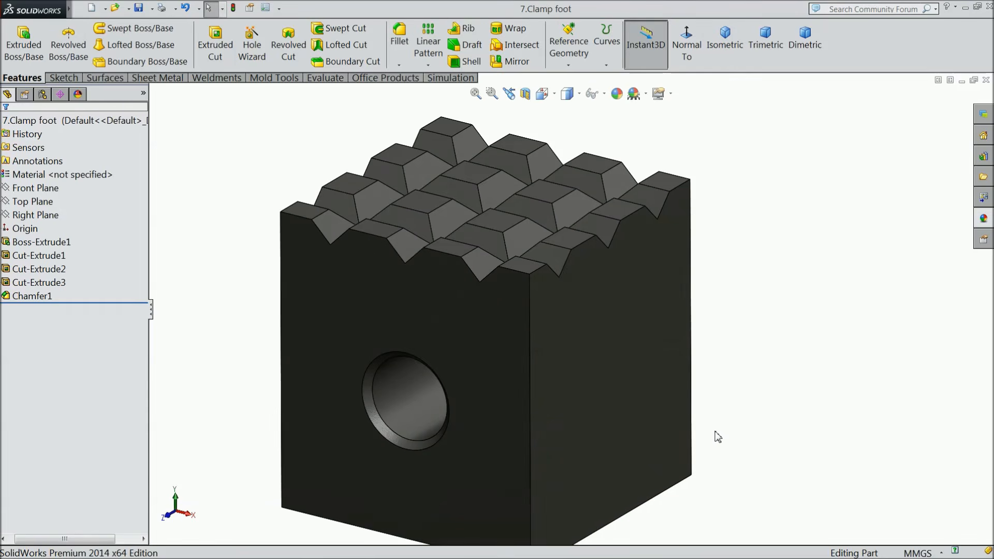
mouse_move(698, 370)
middle_down()
mouse_move(748, 328)
mouse_move(756, 271)
mouse_move(686, 362)
middle_up()
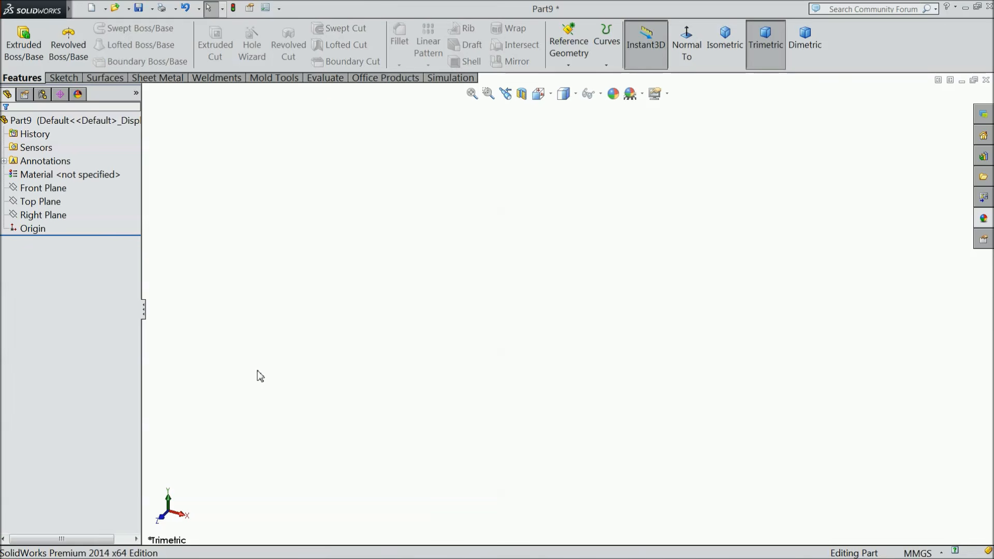
Start a sketch on the Front Plane and draw two centerlines from the origin, one upward about 64 mm and one toward negative X about 123 mm.
click(46, 188)
click(78, 178)
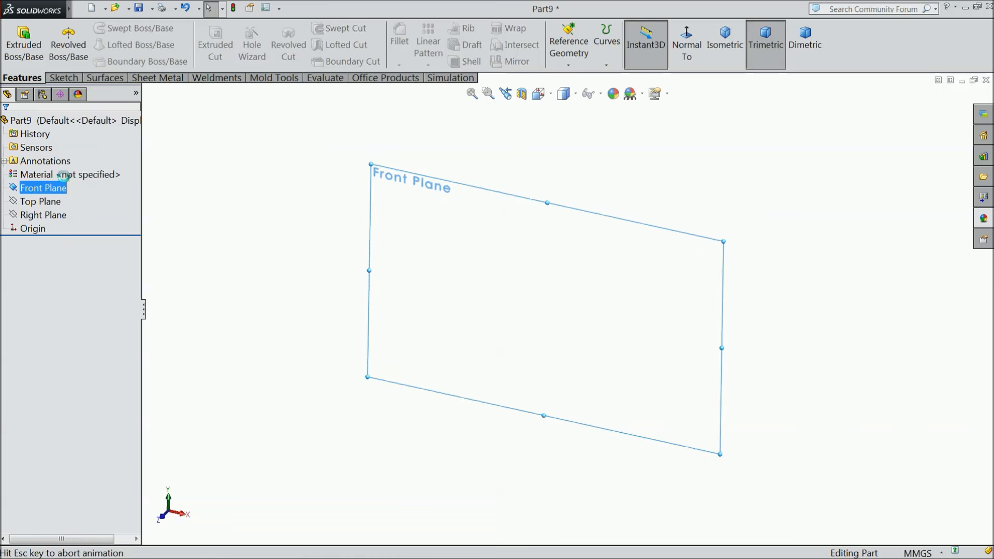
click(76, 76)
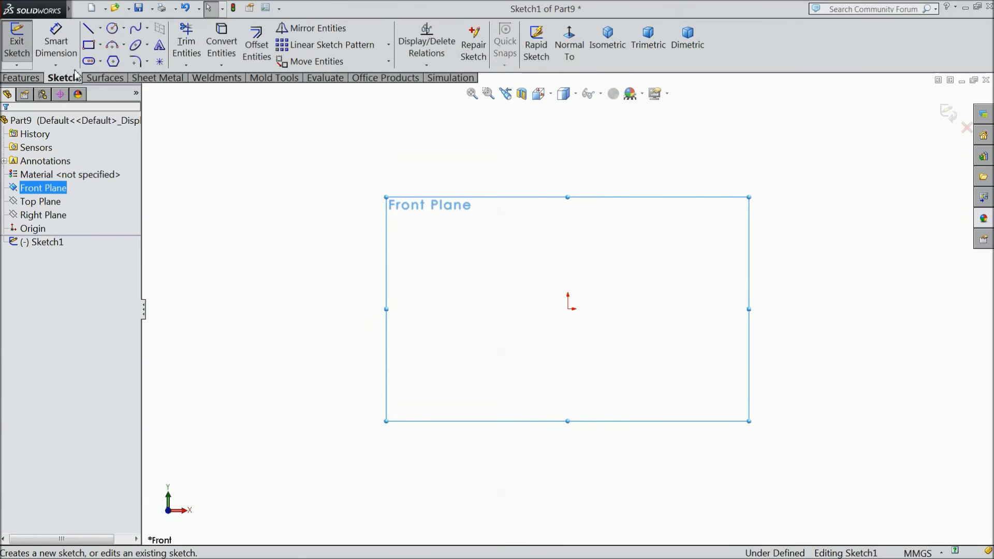
click(100, 29)
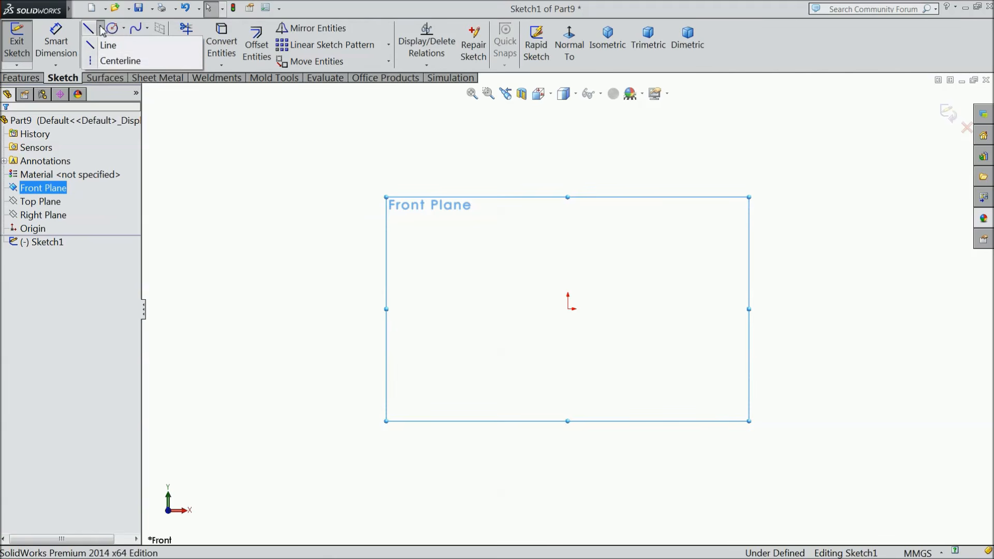
click(104, 61)
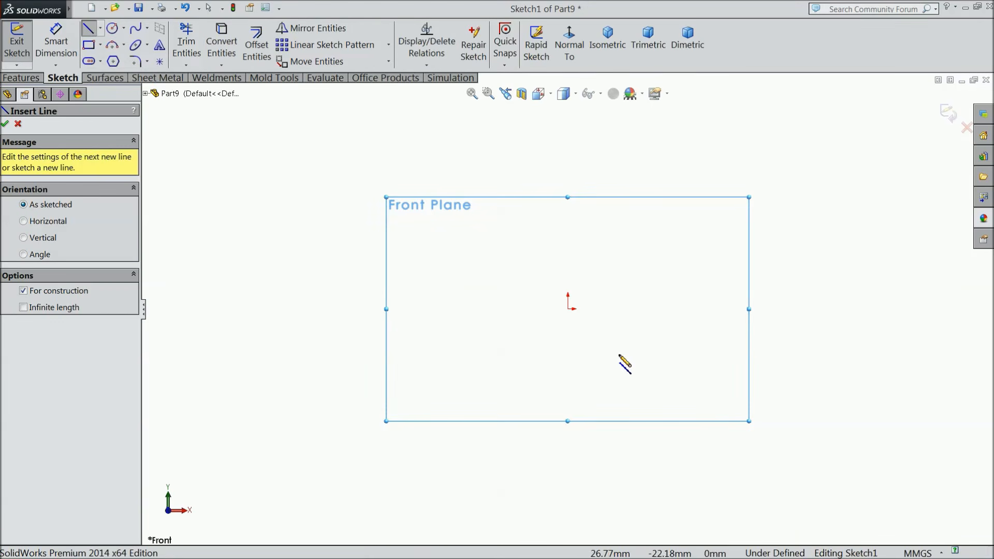
click(563, 180)
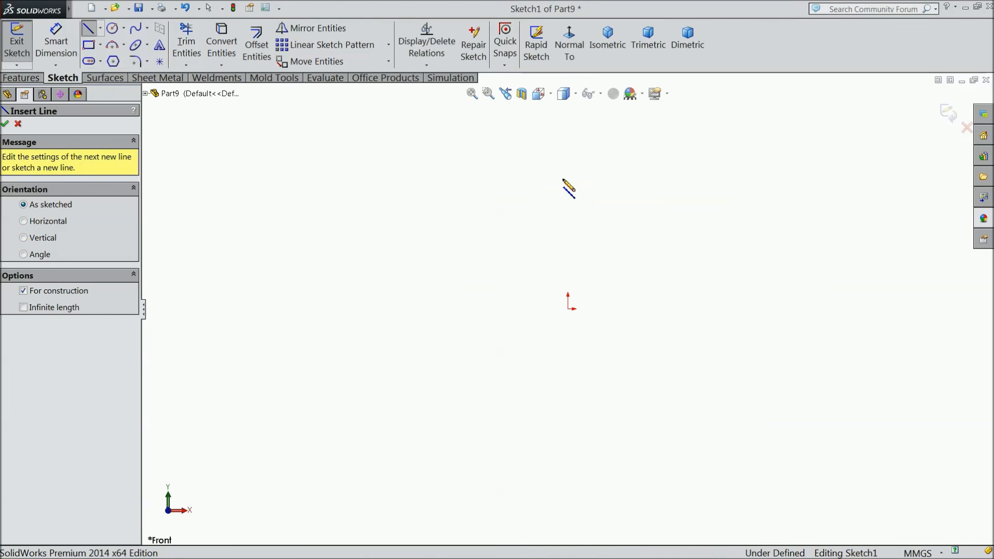
click(568, 309)
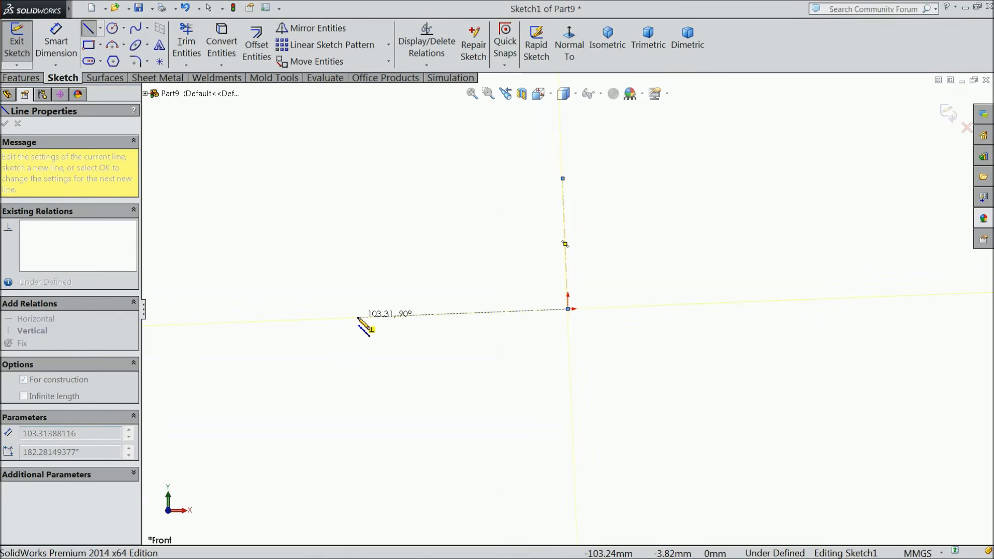
click(318, 302)
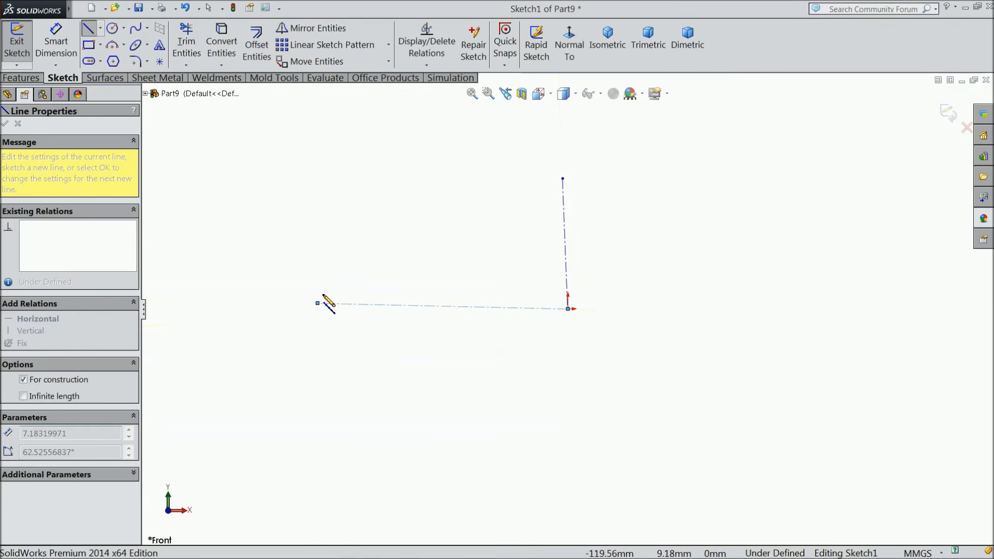
right_click(342, 230)
click(384, 104)
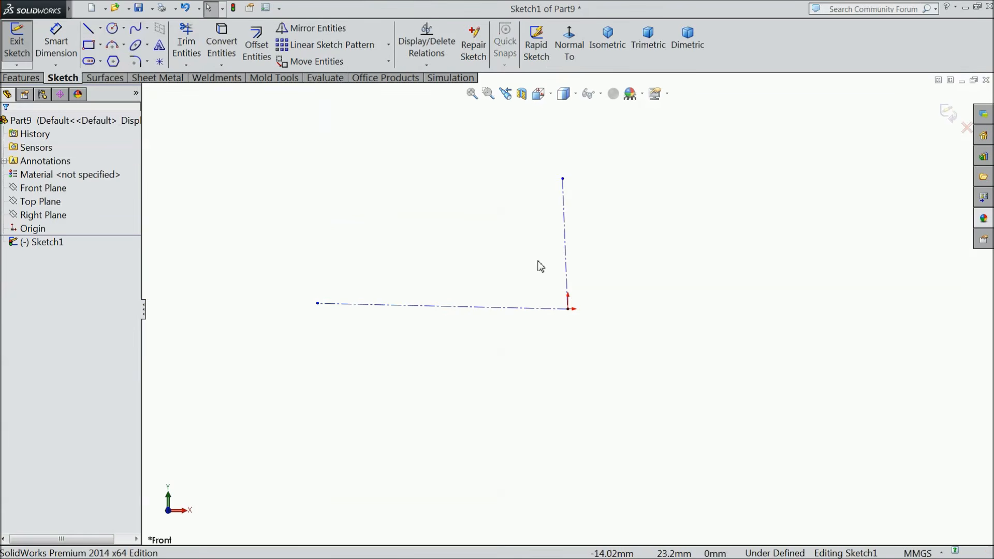
Make the upright centerline vertical and the sideways centerline horizontal.
click(565, 248)
click(605, 203)
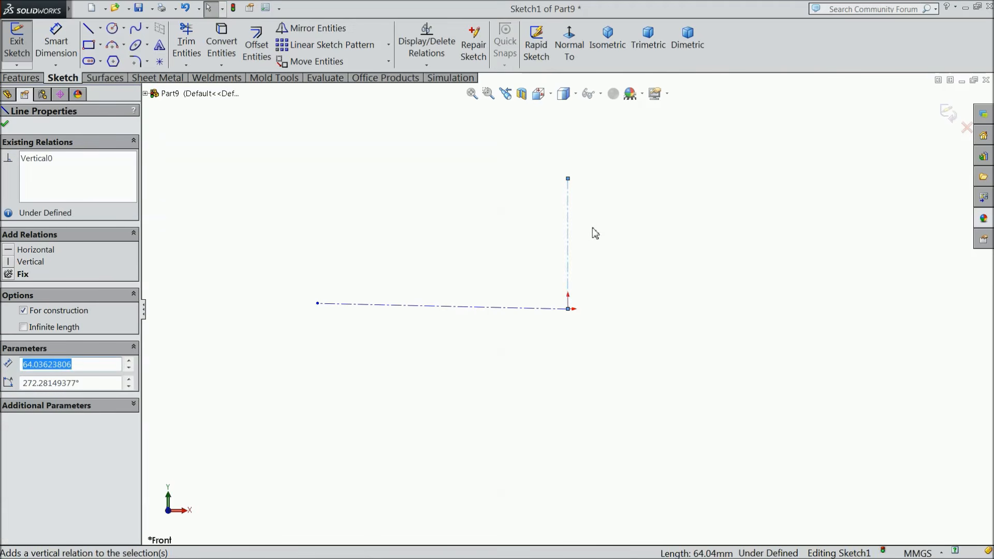
click(481, 310)
click(514, 270)
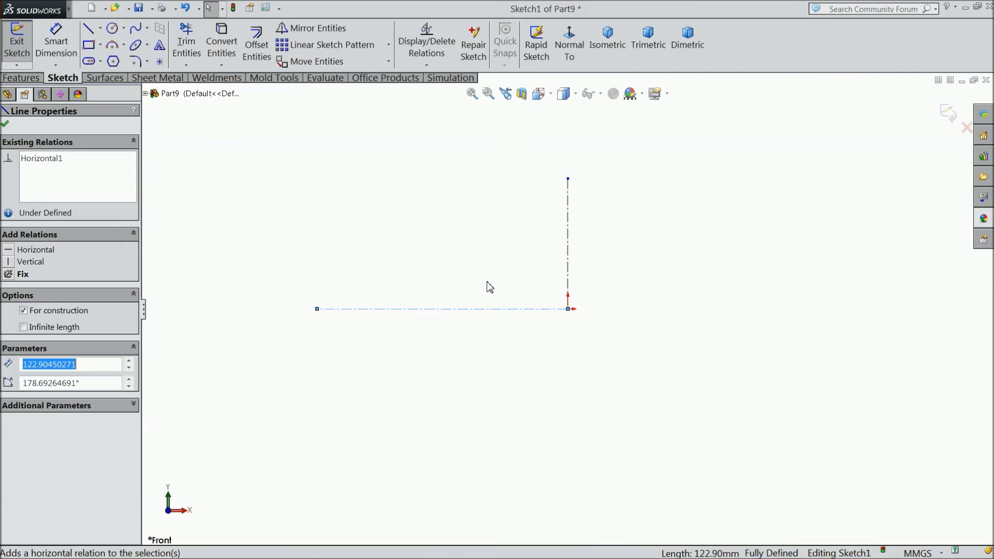
Sketch a closed stepped profile on the horizontal centerline, about 48 mm high with an upper edge about 81 mm long and a lower shoulder on each side.
click(89, 30)
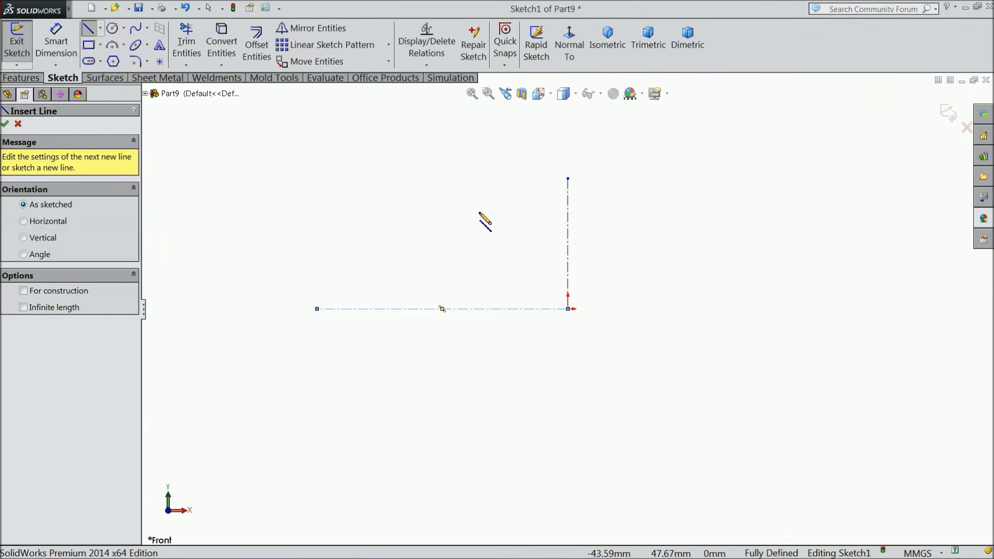
click(478, 212)
click(644, 211)
click(644, 247)
click(705, 247)
click(705, 309)
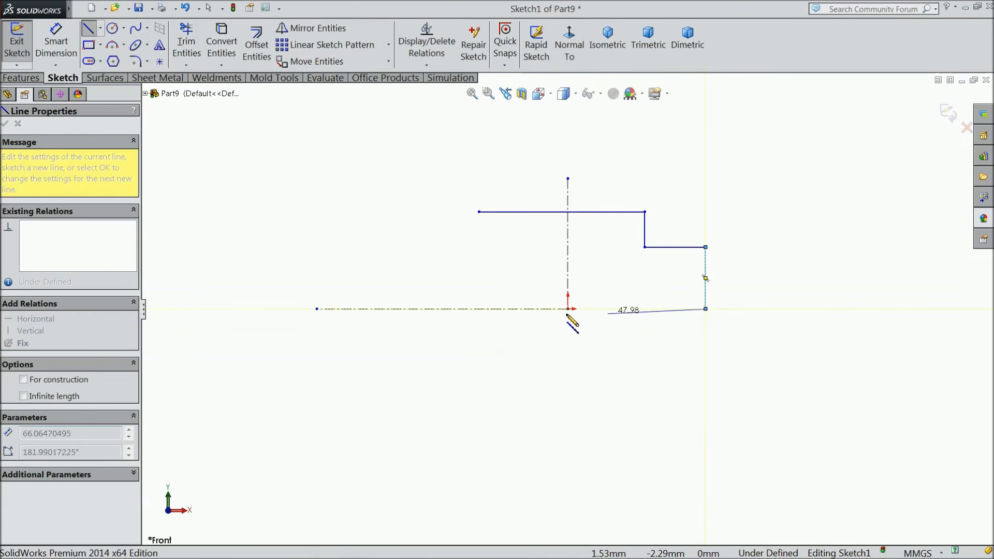
click(380, 309)
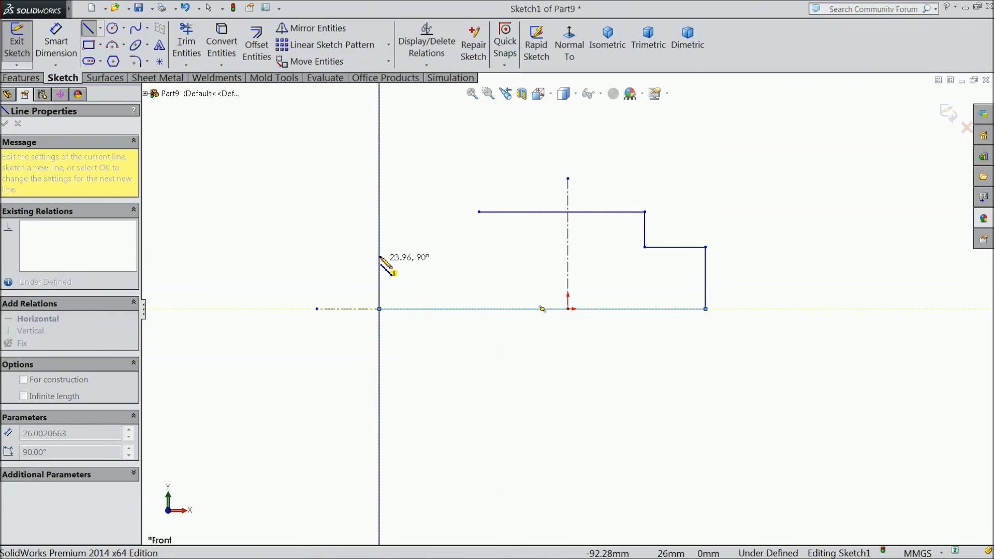
click(380, 253)
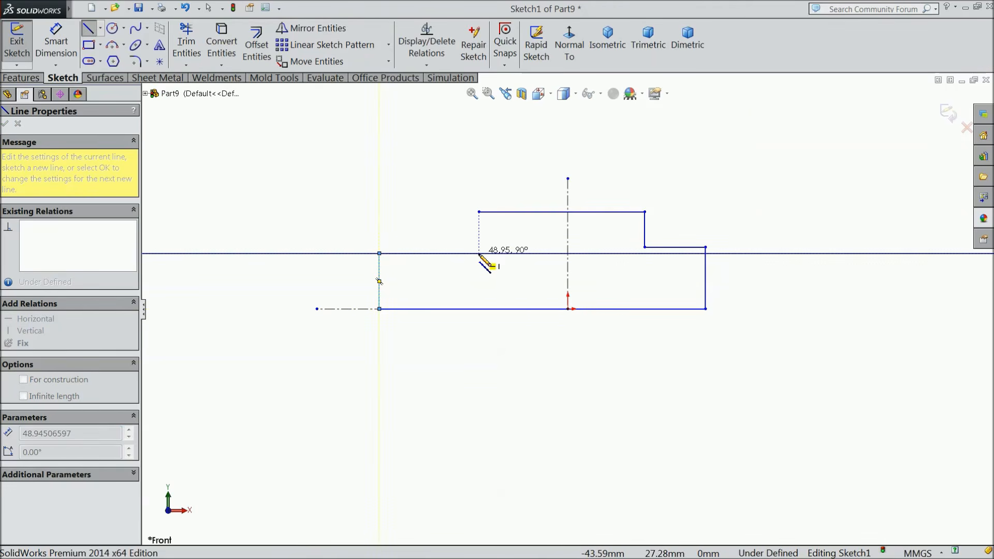
click(479, 253)
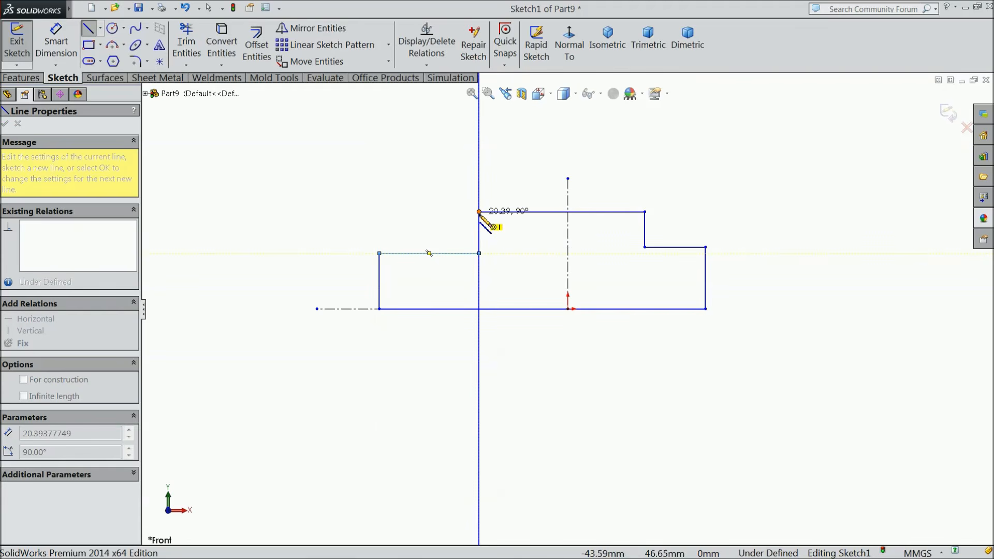
click(479, 211)
right_click(398, 218)
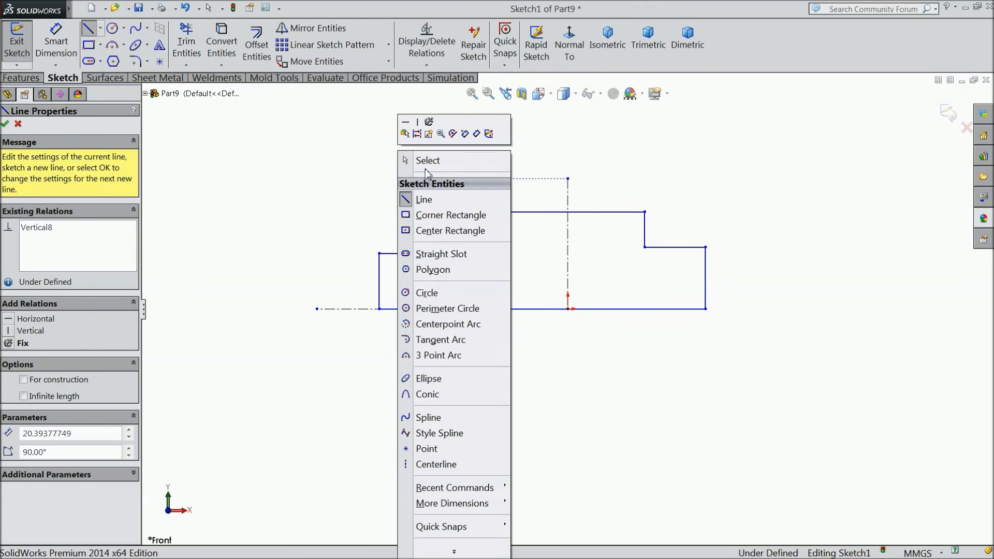
click(414, 160)
Try to centre the profile's uppermost line with a midpoint relation to the origin, and undo that relation.
scroll(581, 228, down, 3)
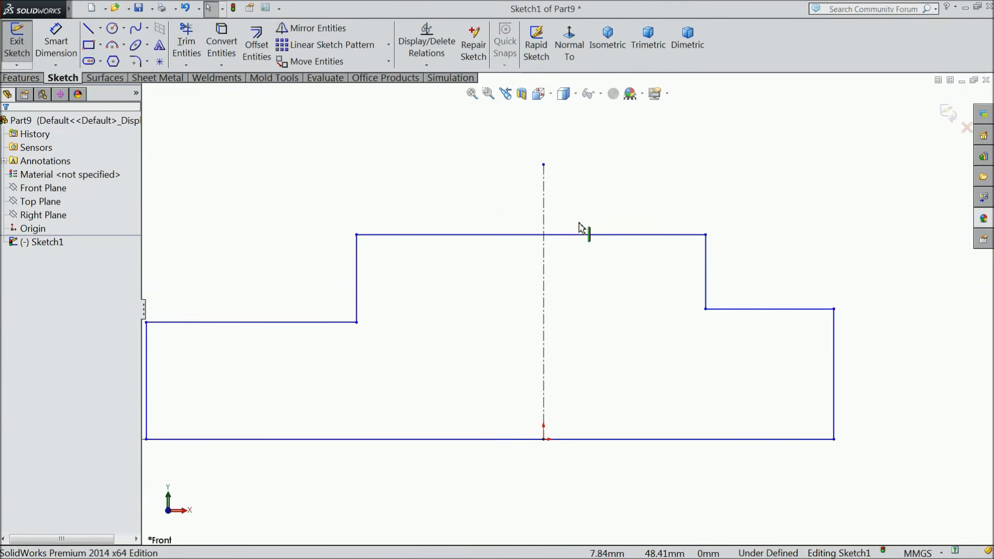
click(523, 235)
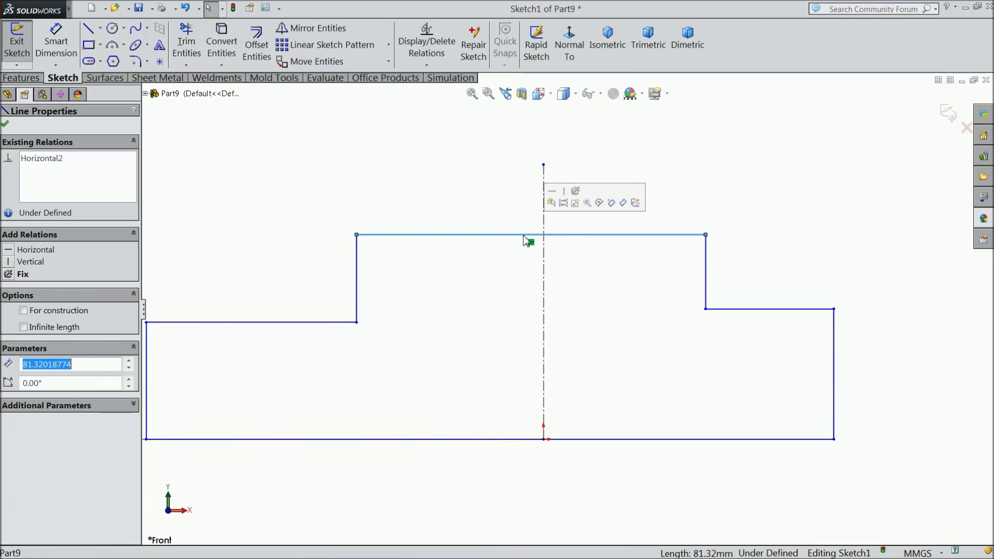
ctrl+click(543, 439)
click(573, 401)
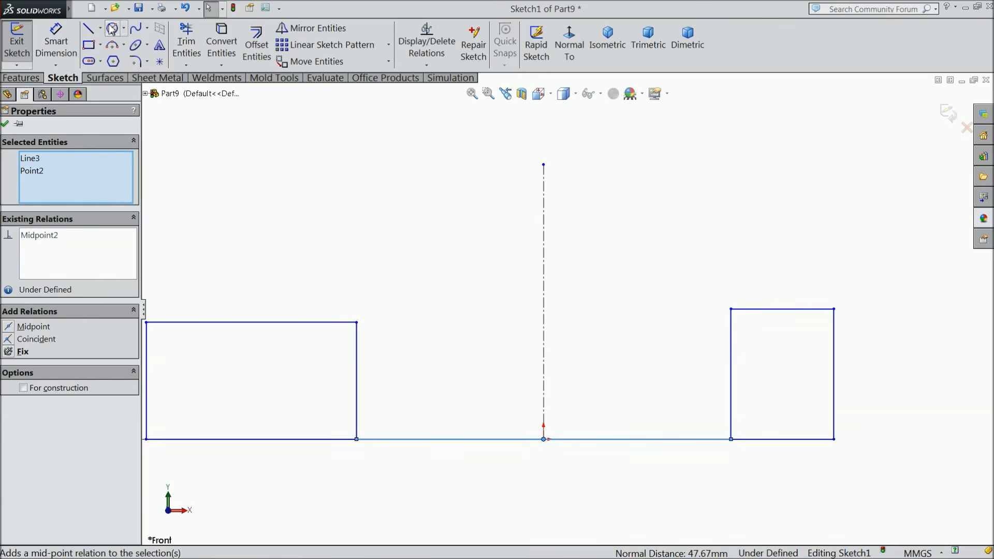
click(184, 8)
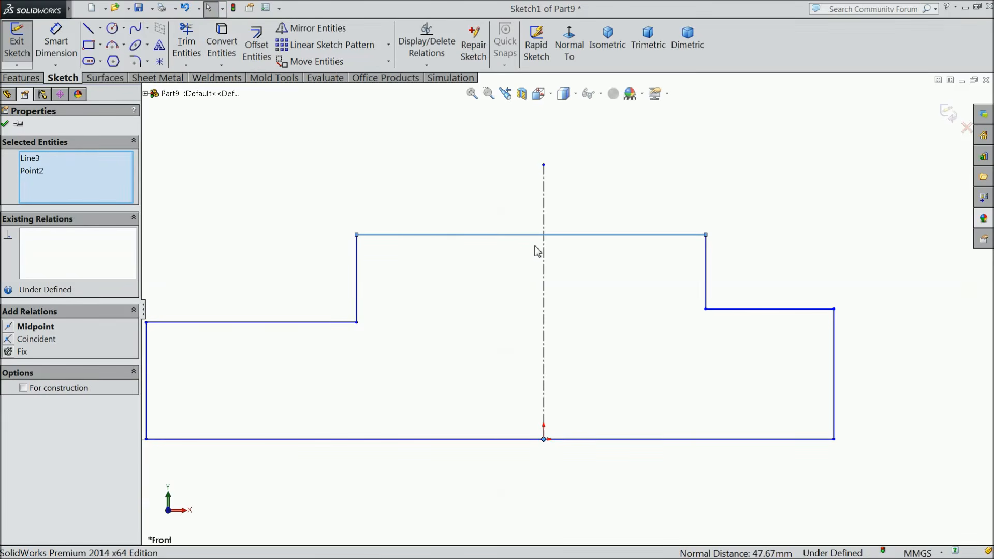
click(536, 207)
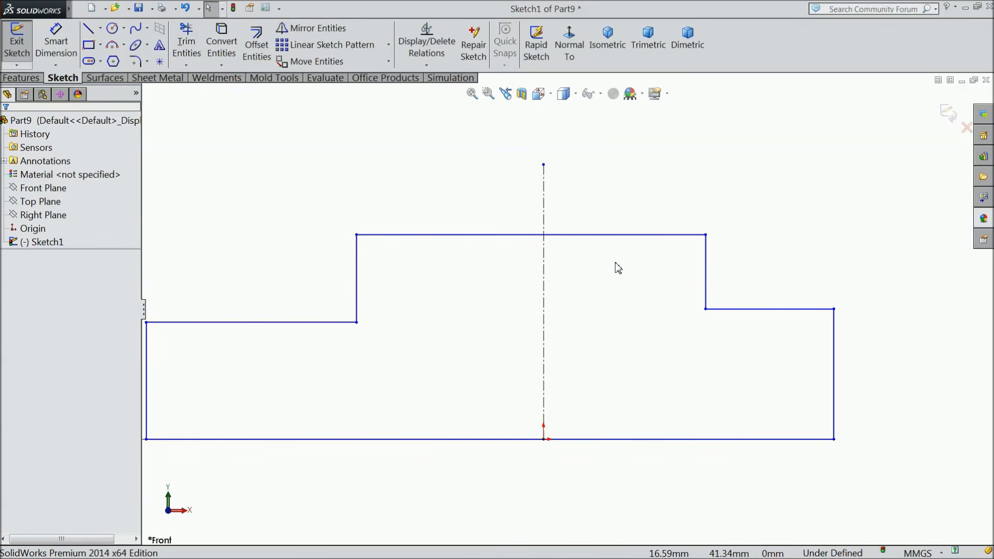
Make the two upper vertical step lines of the profile symmetric about the vertical centerline.
click(706, 275)
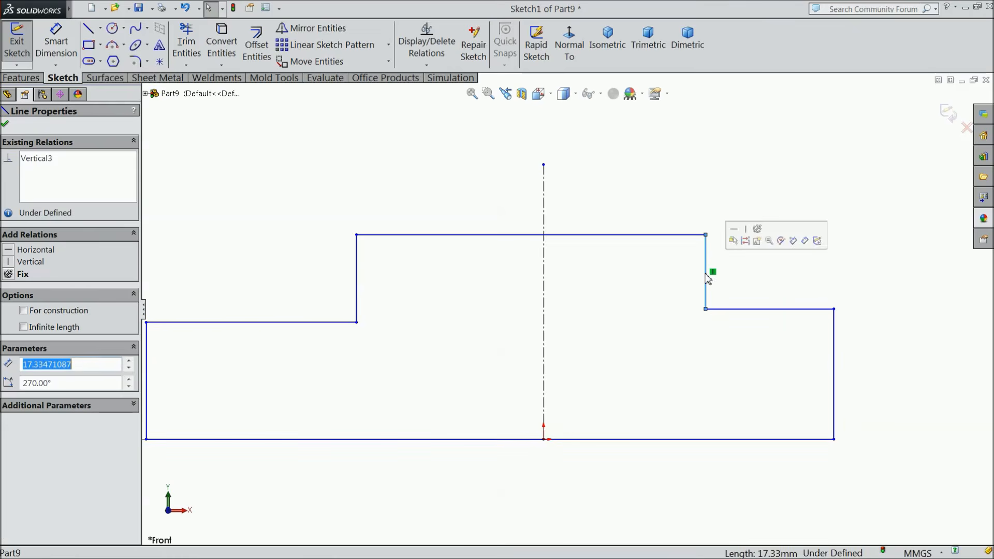
ctrl+click(544, 285)
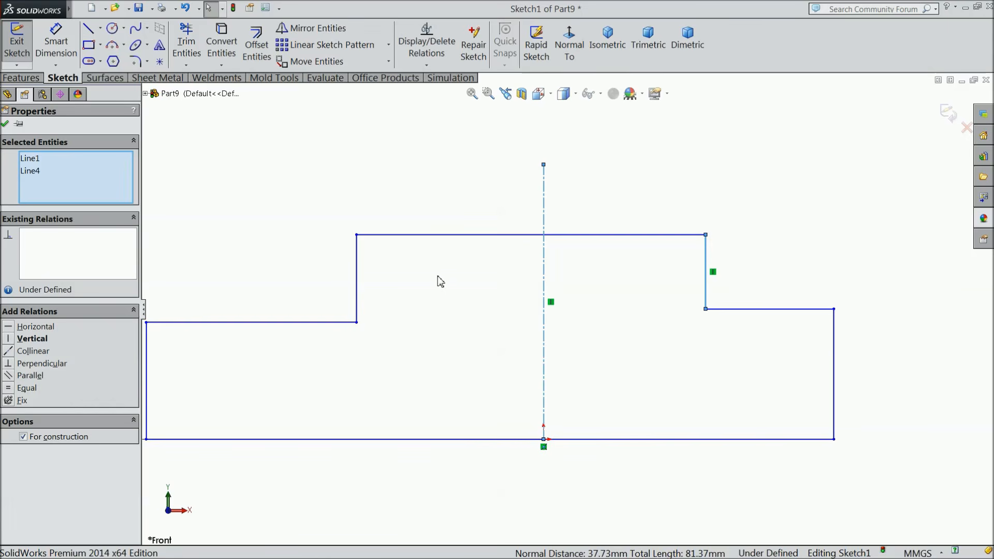
ctrl+click(357, 277)
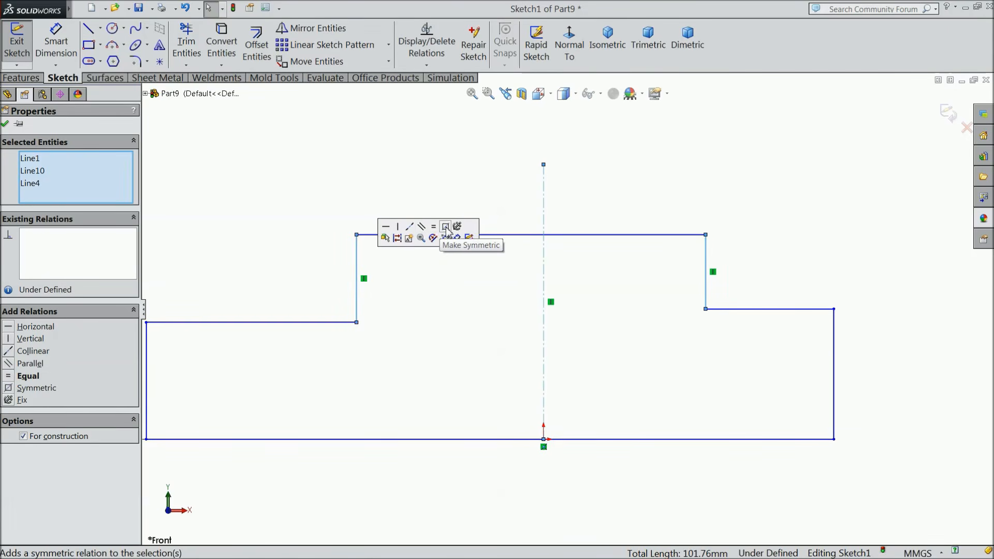
click(446, 228)
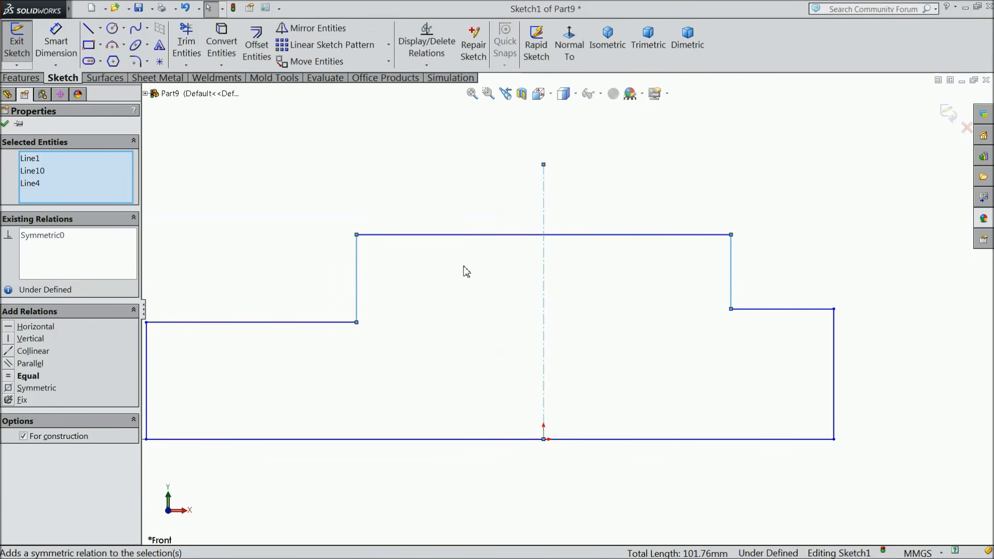
Make the two horizontal shoulder lines of the profile collinear and equal in length.
scroll(302, 305, up, 1)
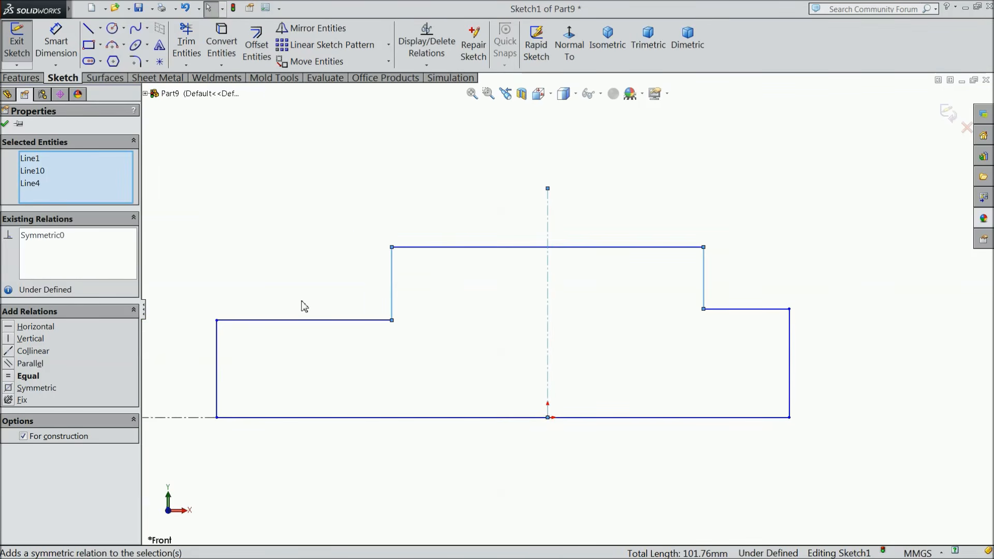
click(735, 313)
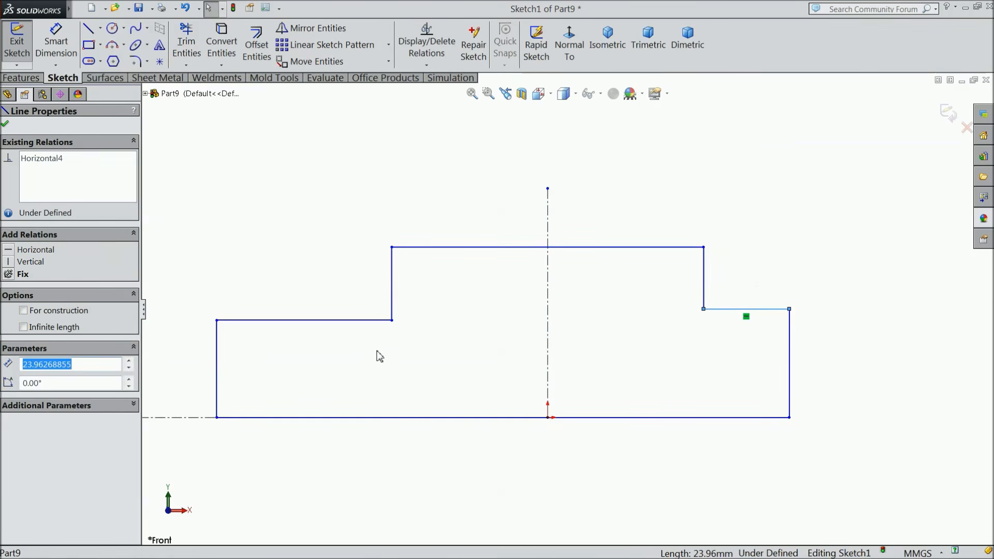
ctrl+click(366, 320)
click(414, 277)
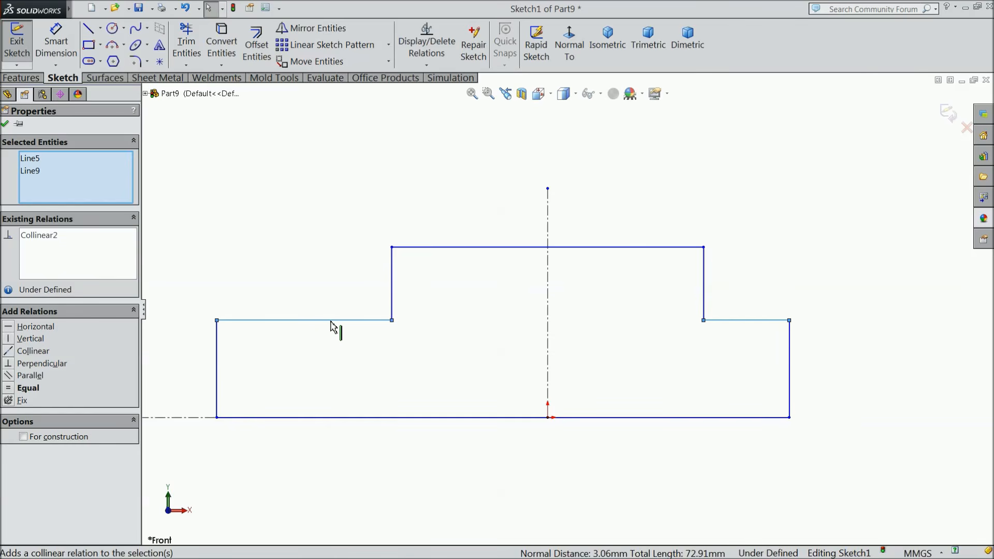
click(13, 388)
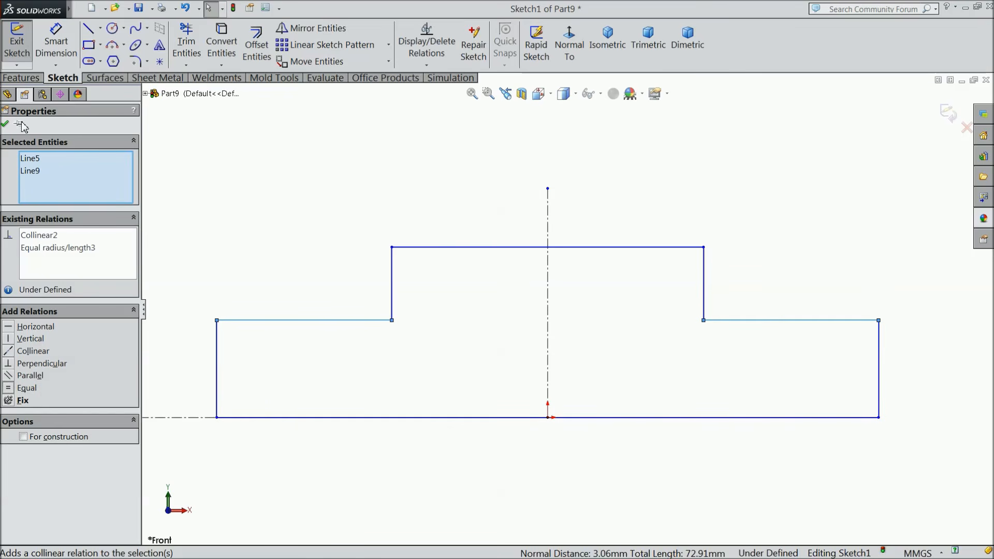
Dimension the profile's uppermost edge to 15 mm and the right shoulder line to 7.5 mm.
click(56, 41)
click(527, 247)
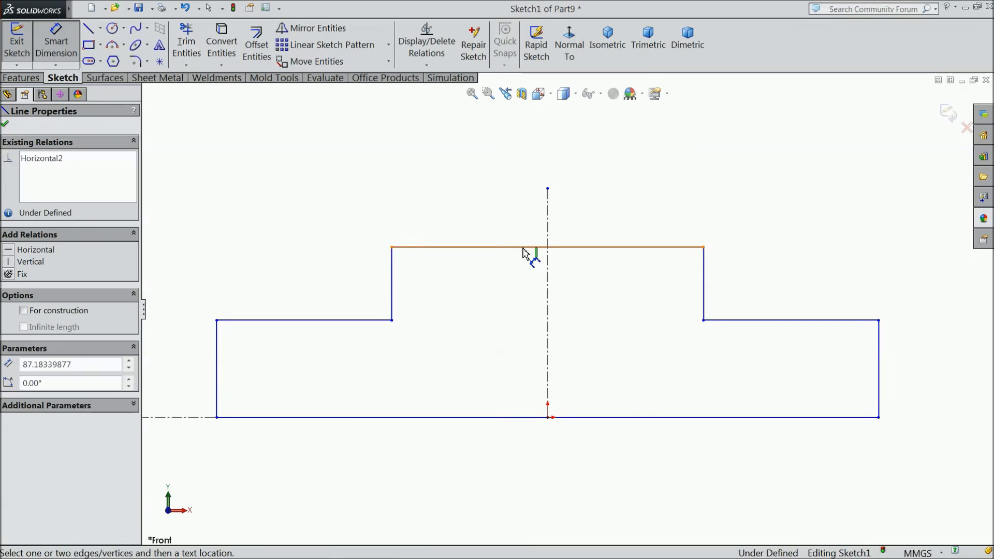
click(532, 193)
text(15)
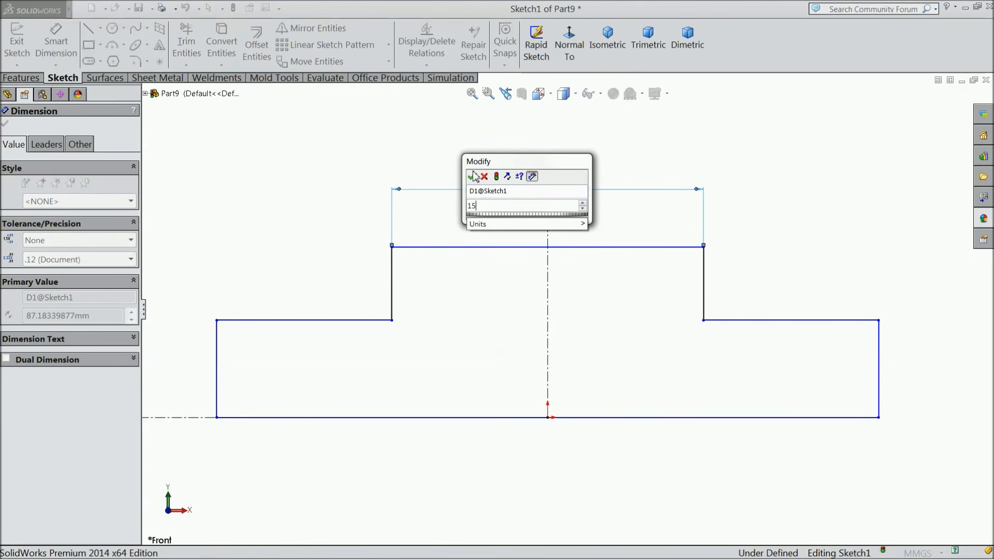
key(Return)
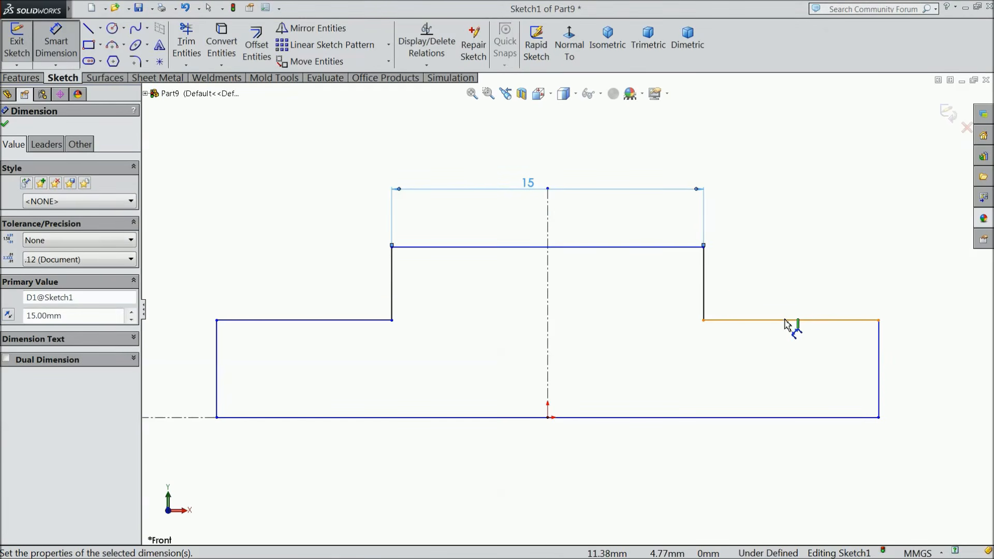
click(785, 322)
click(781, 296)
text(7.5)
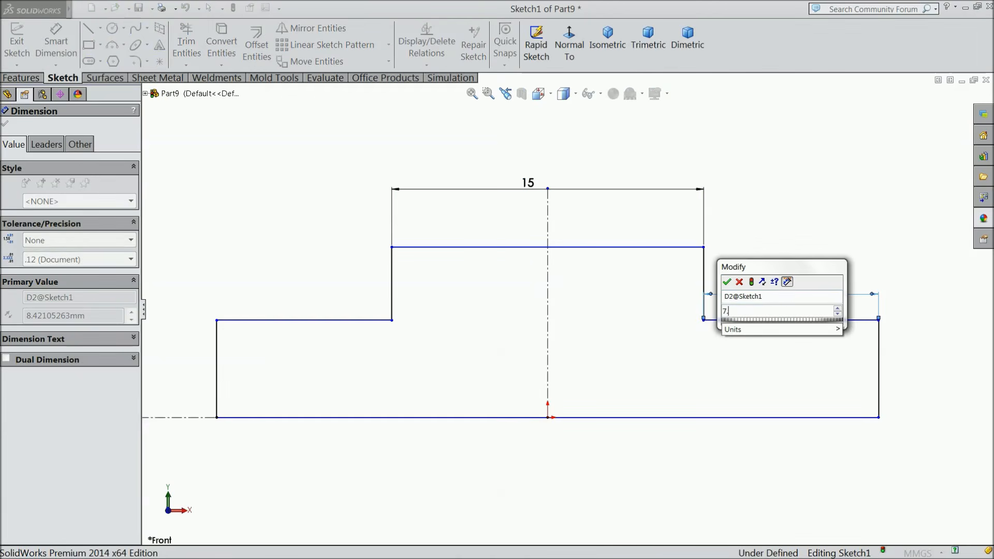
click(729, 283)
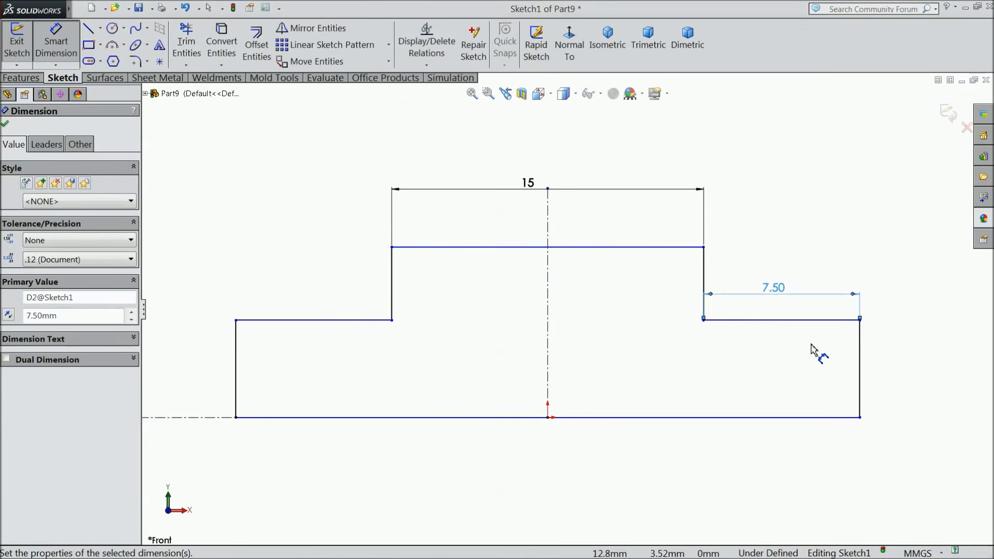
Dimension the profile's overall height to 9 mm and its right outer vertical edge to 4 mm.
click(635, 248)
click(626, 417)
click(908, 331)
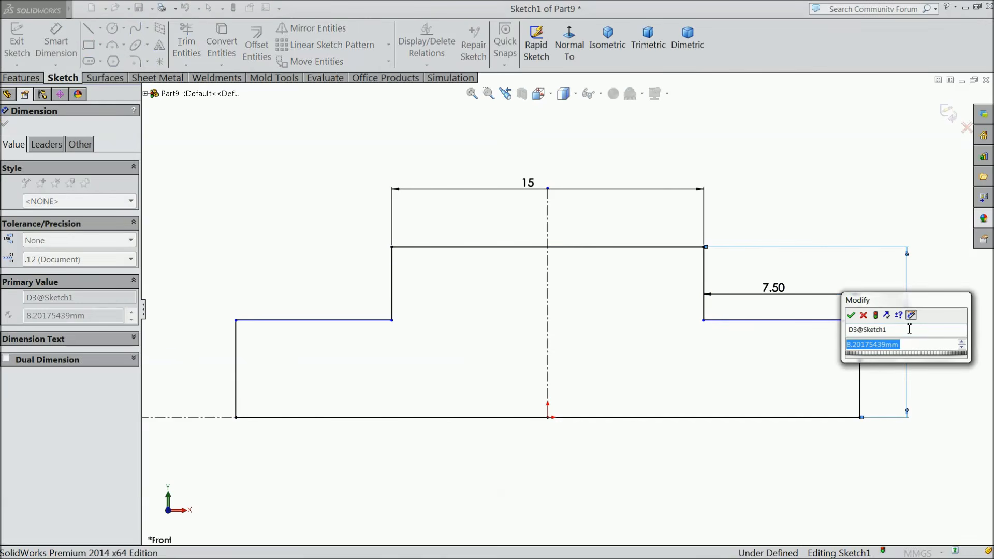
text(9)
click(851, 316)
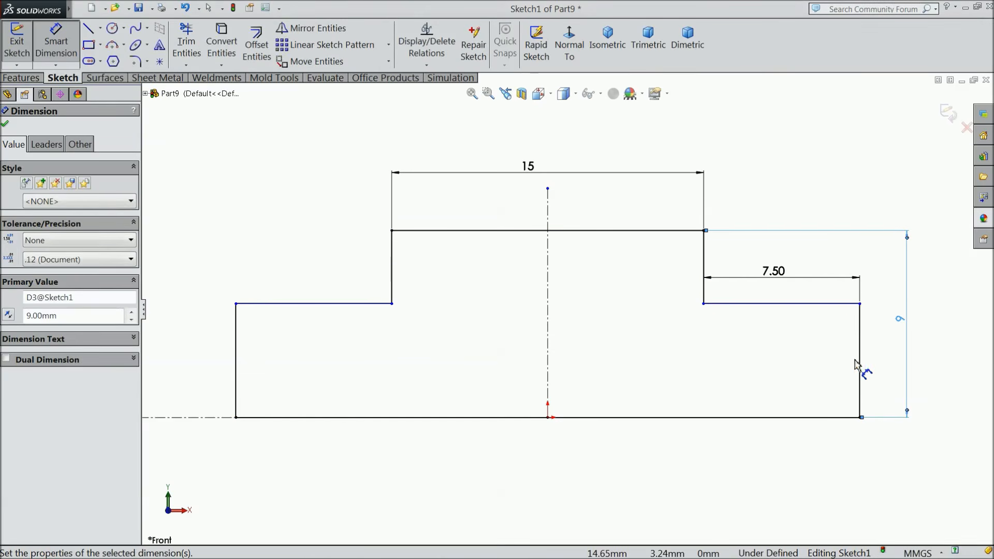
click(860, 366)
click(930, 362)
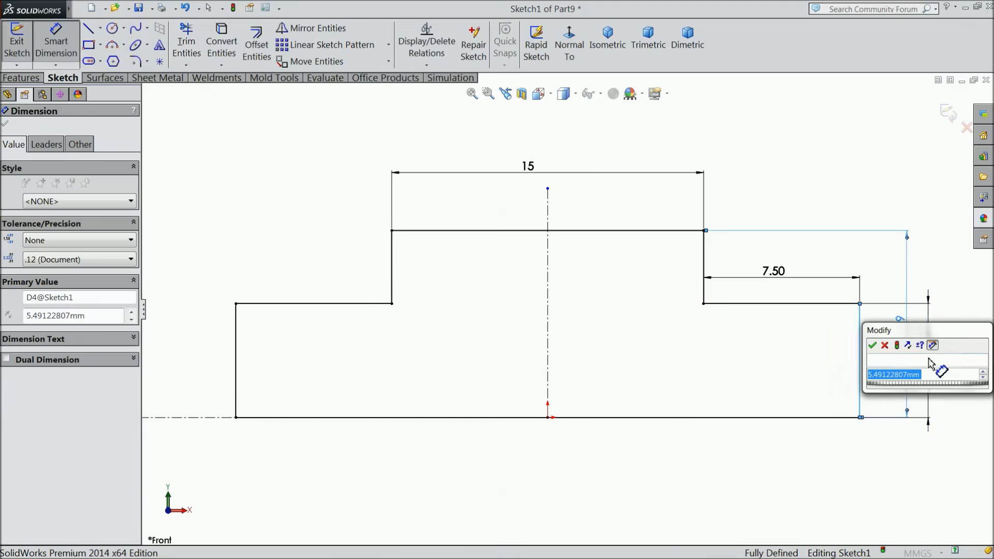
click(872, 344)
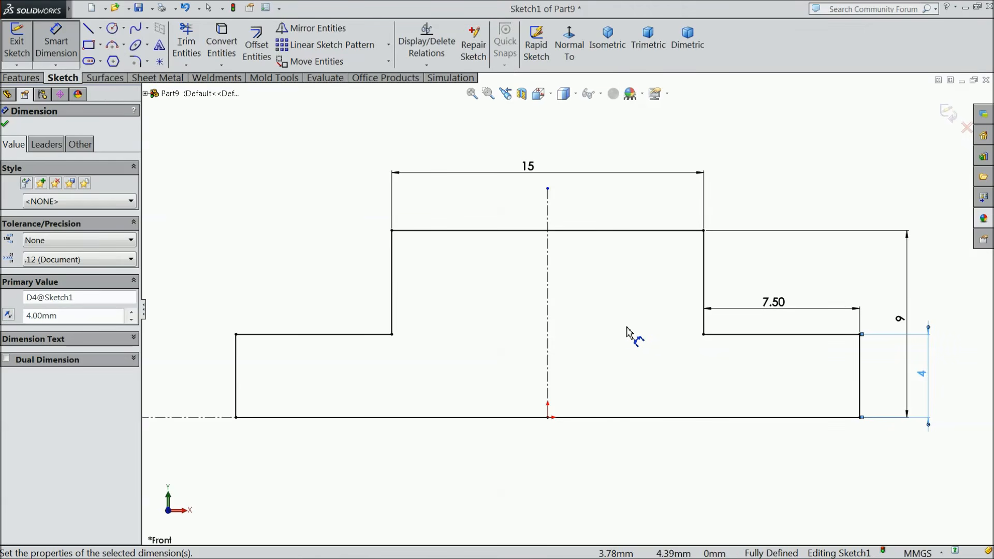
click(5, 125)
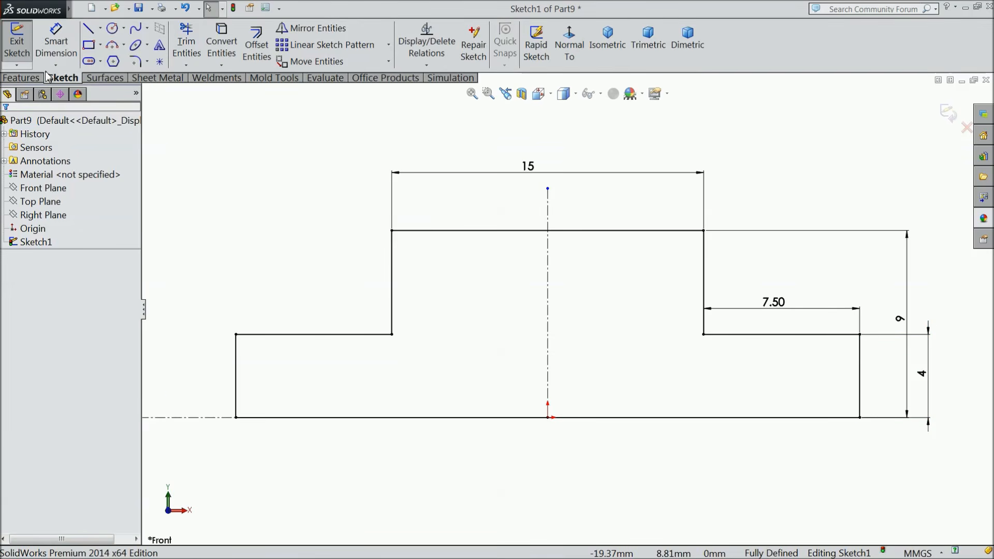
Revolve the stepped profile 360 degrees about its long bottom line into a solid.
click(22, 78)
click(68, 46)
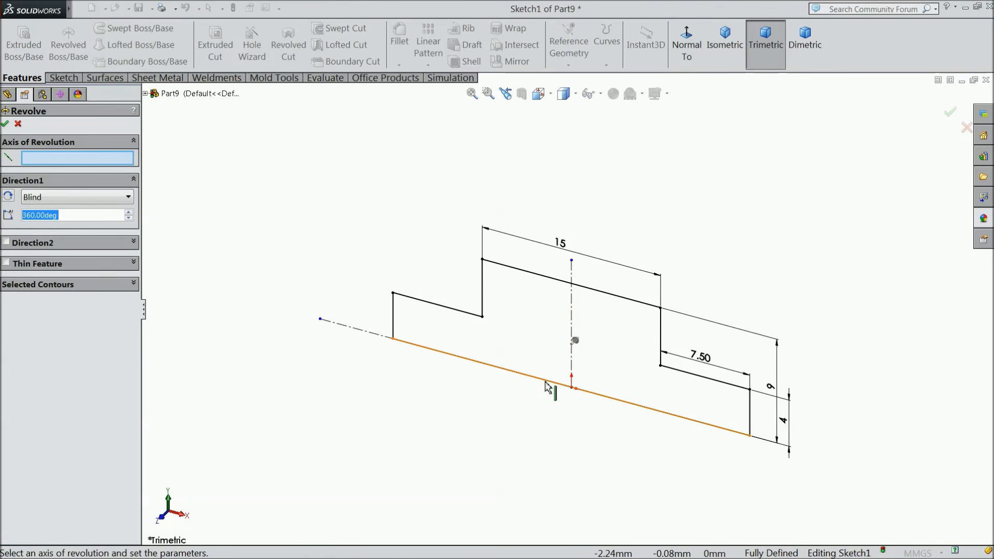
click(545, 387)
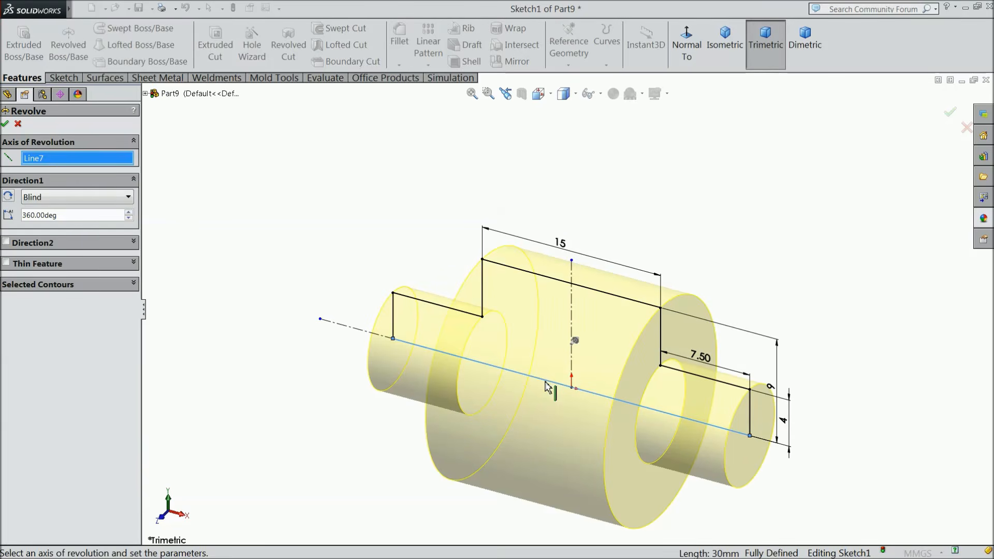
click(5, 124)
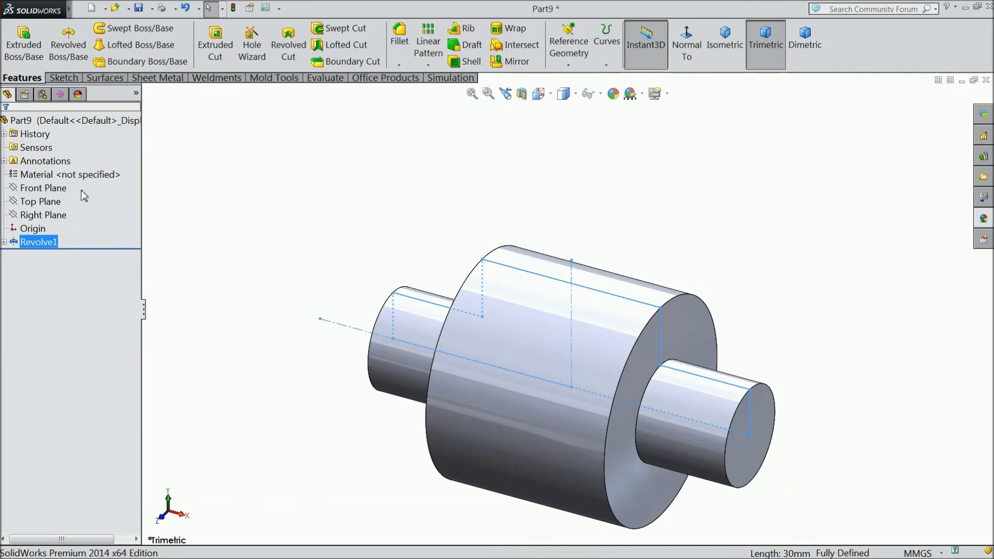
Start a sketch on the Front Plane and draw a vertical centerline from the origin to just above the large cylinder.
click(41, 188)
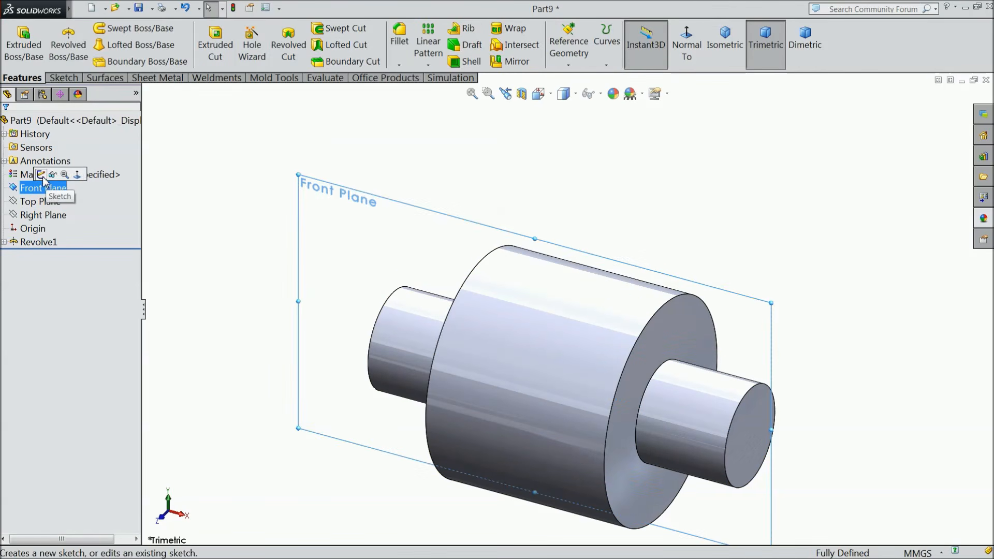
click(41, 175)
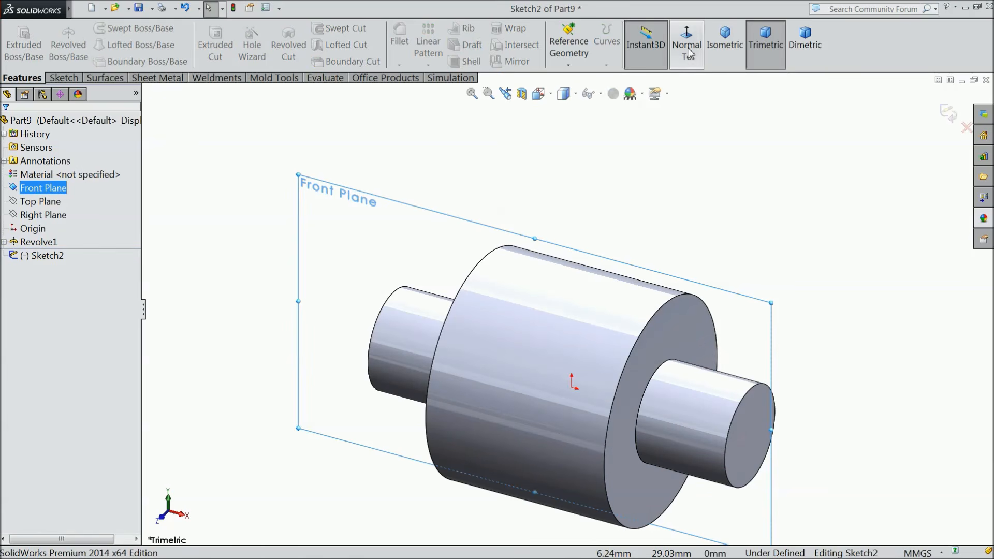
click(686, 58)
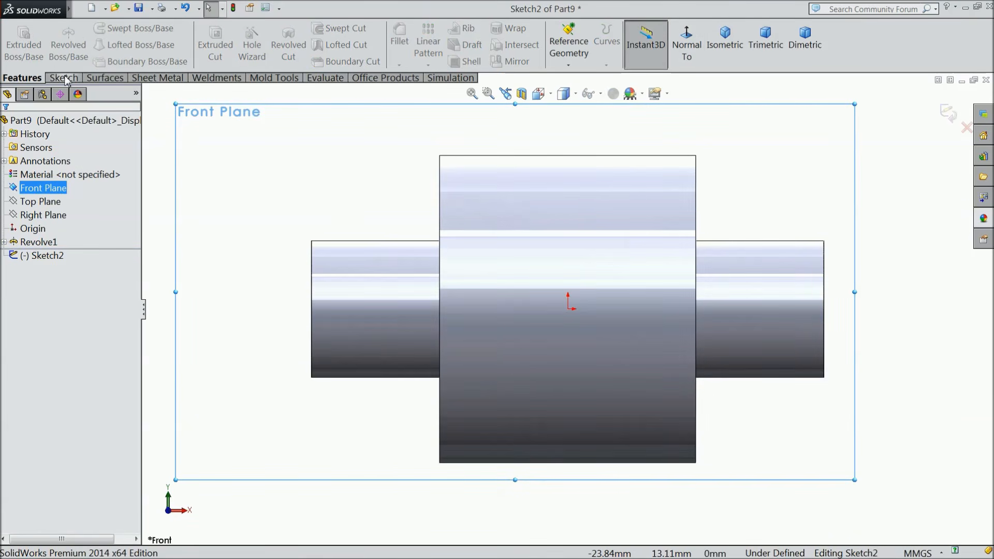
click(63, 77)
click(100, 28)
click(111, 60)
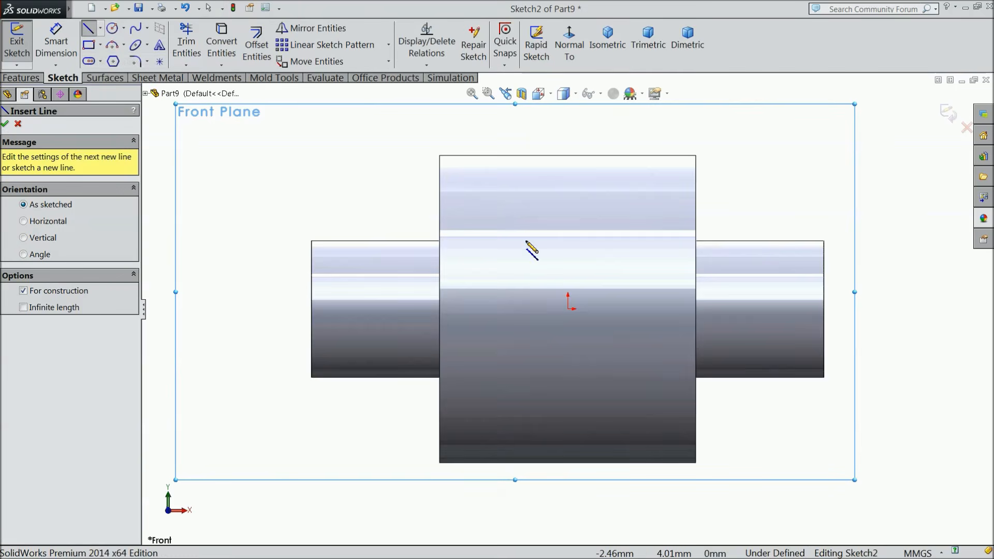
click(568, 308)
click(567, 133)
right_click(572, 129)
click(605, 113)
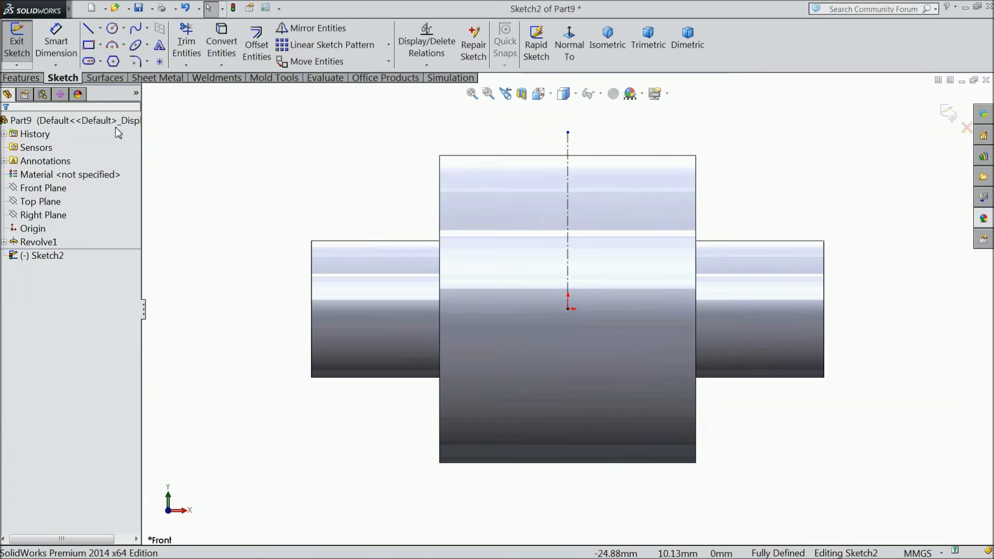
Sketch a small corner rectangle hanging from the left shaft's upper silhouette edge, about 2 mm from the shaft's end face.
click(90, 47)
scroll(411, 251, down, 5)
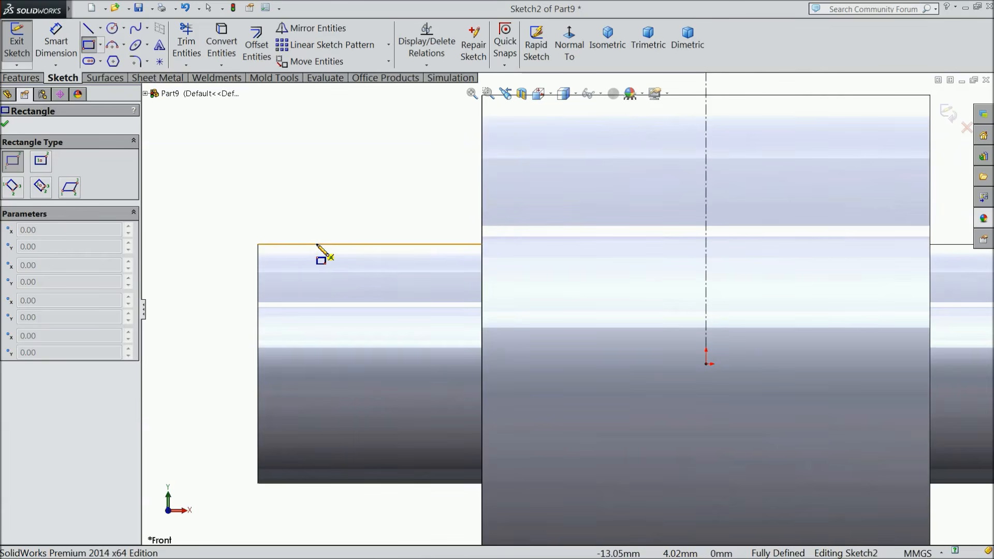
drag(318, 244, 381, 278)
Dimension the distance between the rectangle's left side and the left shaft's end face to 1.5 mm.
click(56, 44)
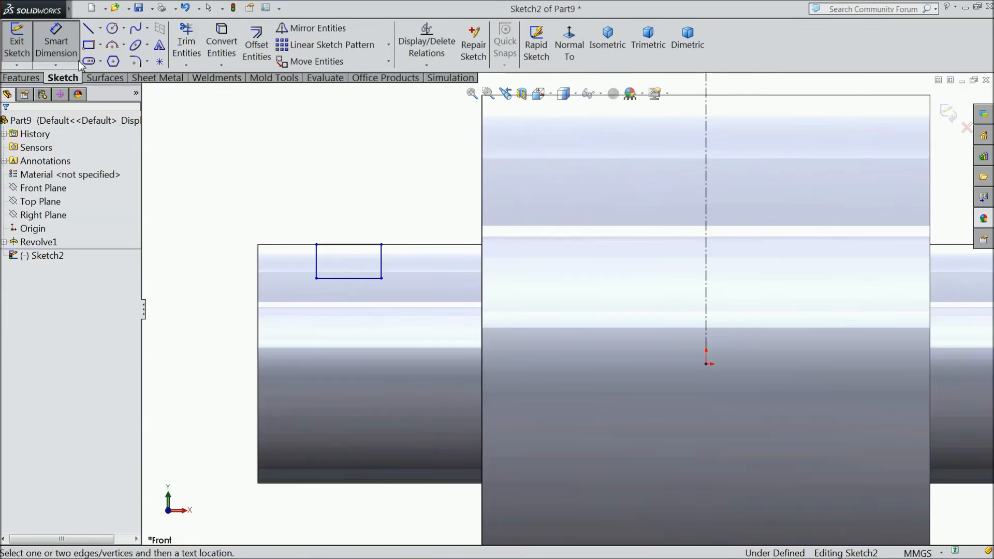
click(318, 269)
click(258, 258)
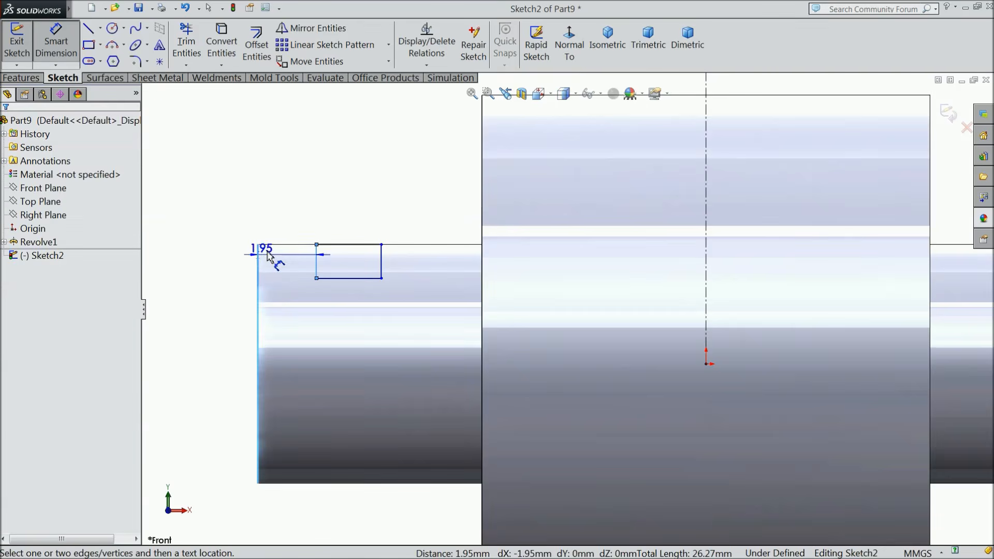
click(293, 211)
text(1.)
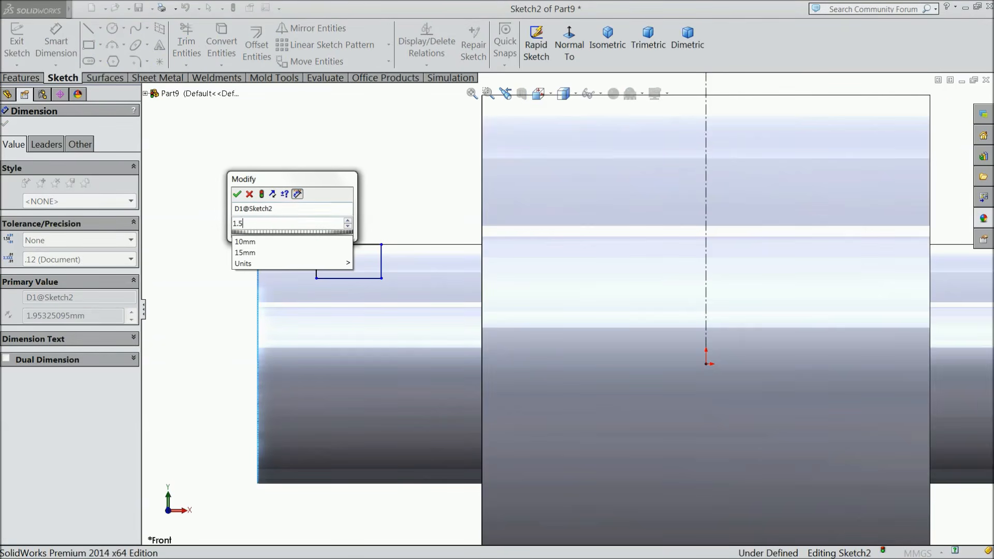
Set the rectangle's offset from the shaft end to 1.5 mm and draw a horizontal centerline about 17.17 mm long from the origin past that end.
text(5)
key(Return)
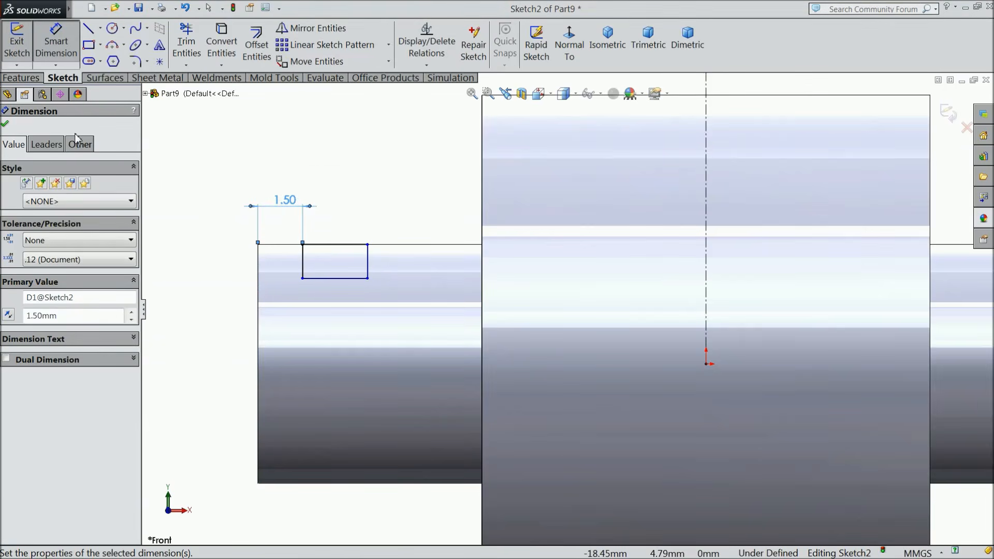
click(100, 28)
click(117, 60)
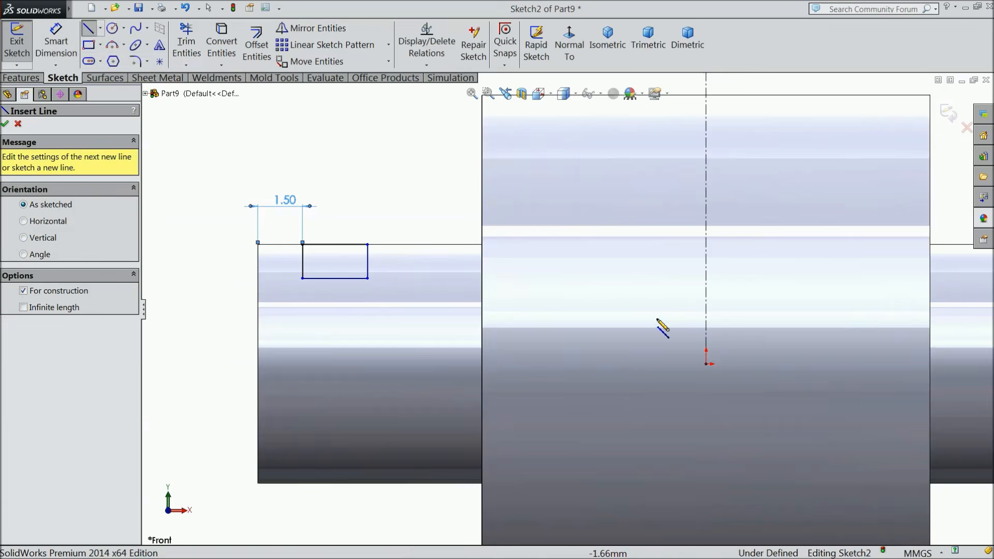
click(706, 363)
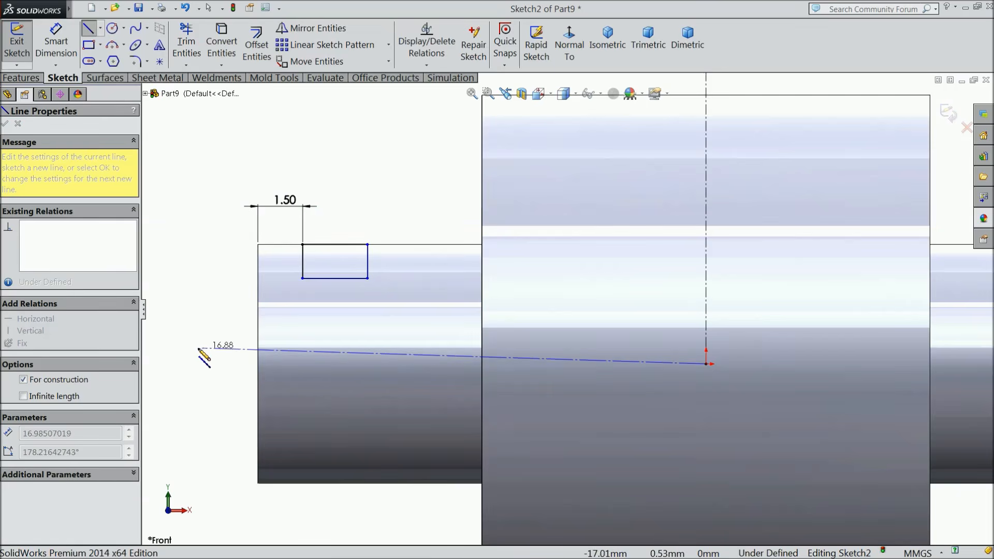
click(194, 364)
right_click(195, 333)
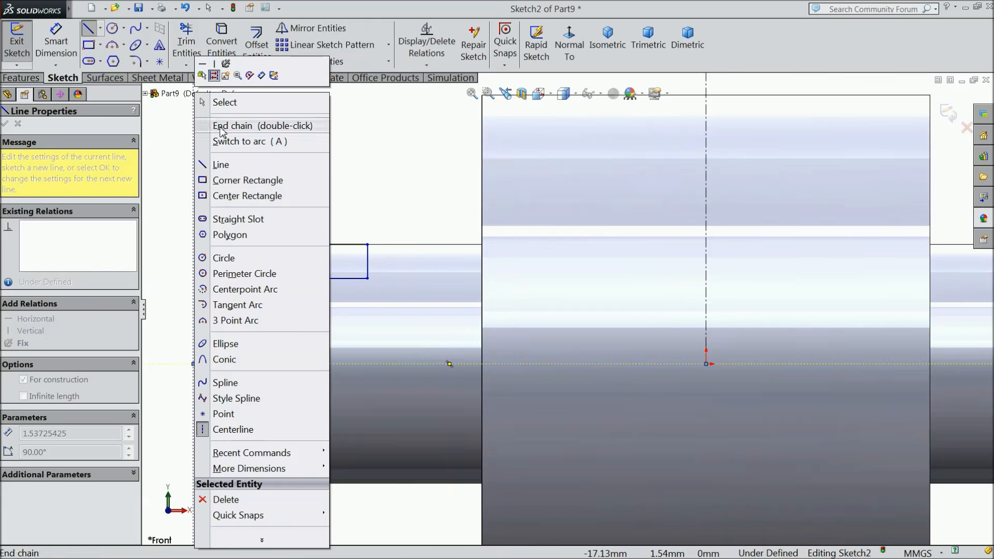
click(206, 100)
Dimension the distance between the rectangle's lower edge and the horizontal centerline as 3 mm.
click(56, 42)
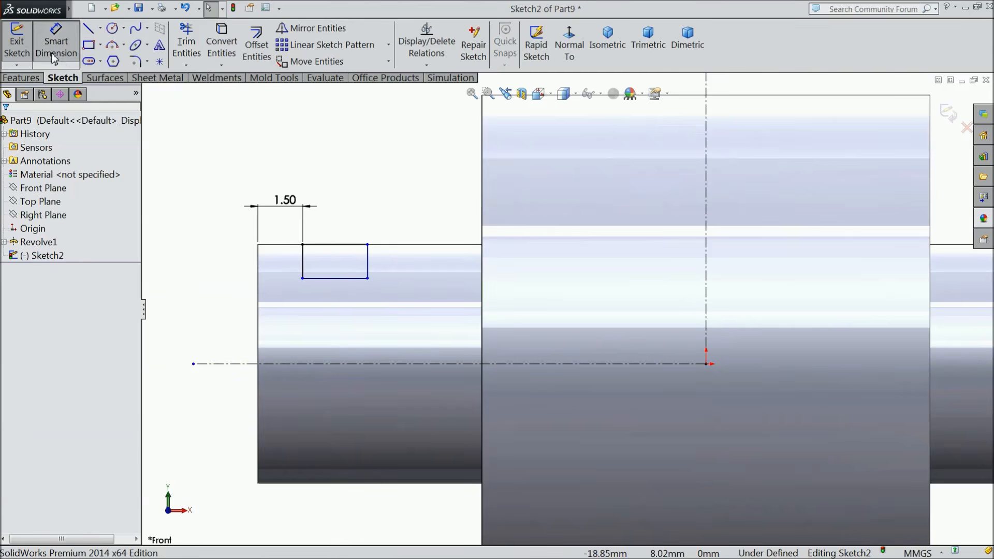
click(321, 278)
click(334, 364)
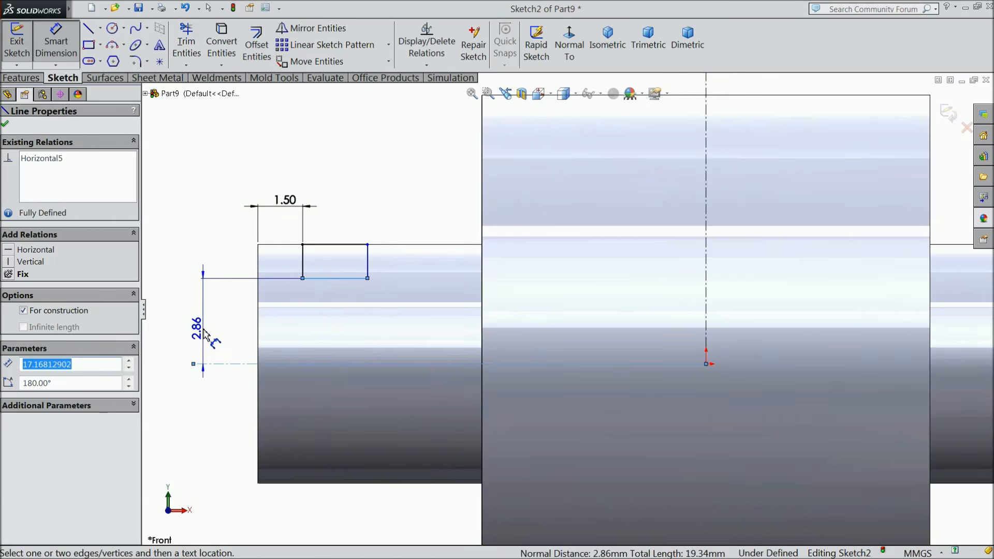
click(206, 327)
text(3)
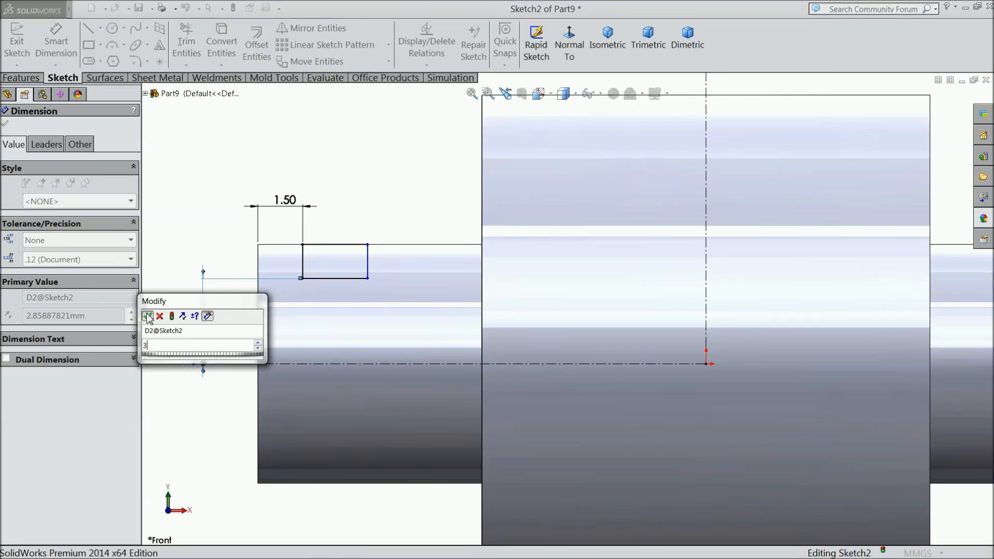
click(148, 315)
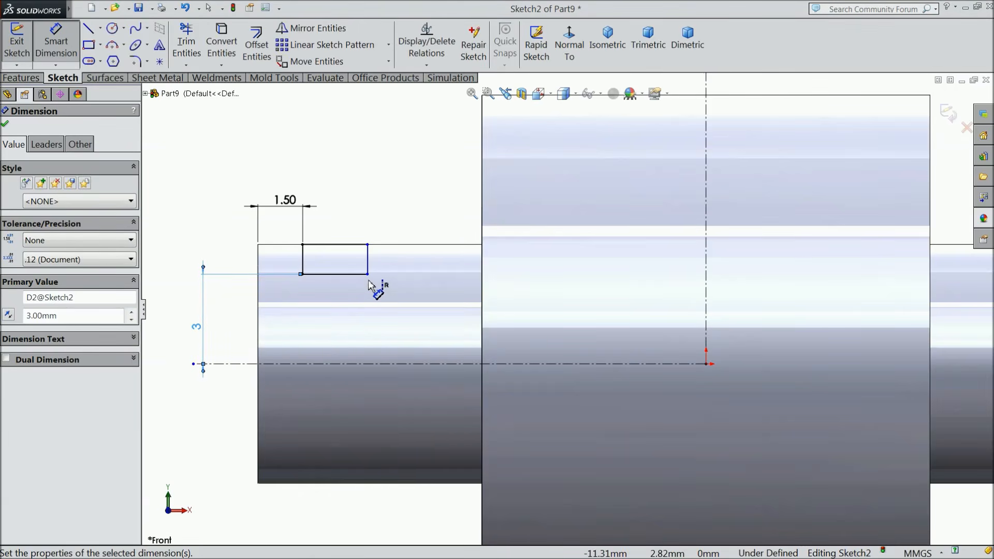
Dimension the rectangle's width along its upper edge as 1 mm.
click(337, 244)
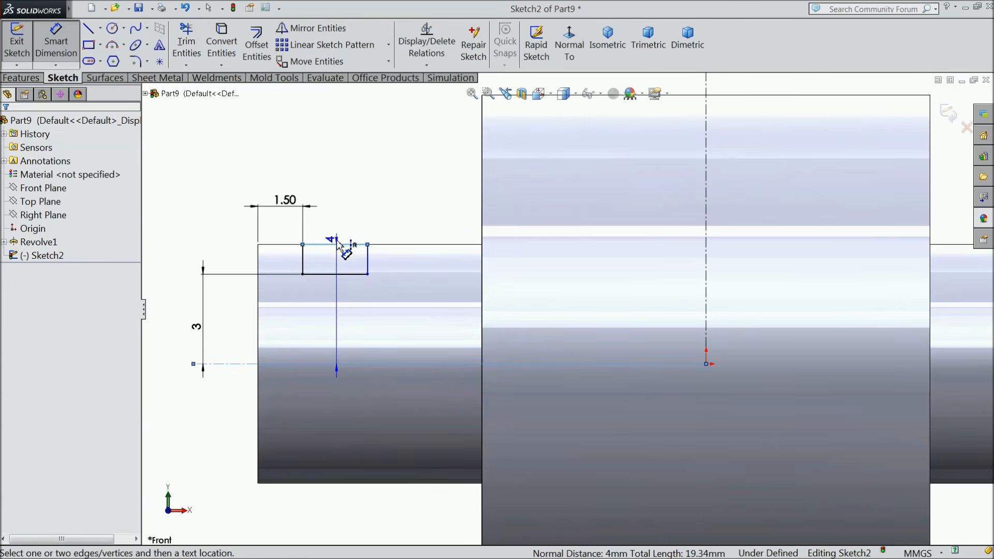
click(336, 228)
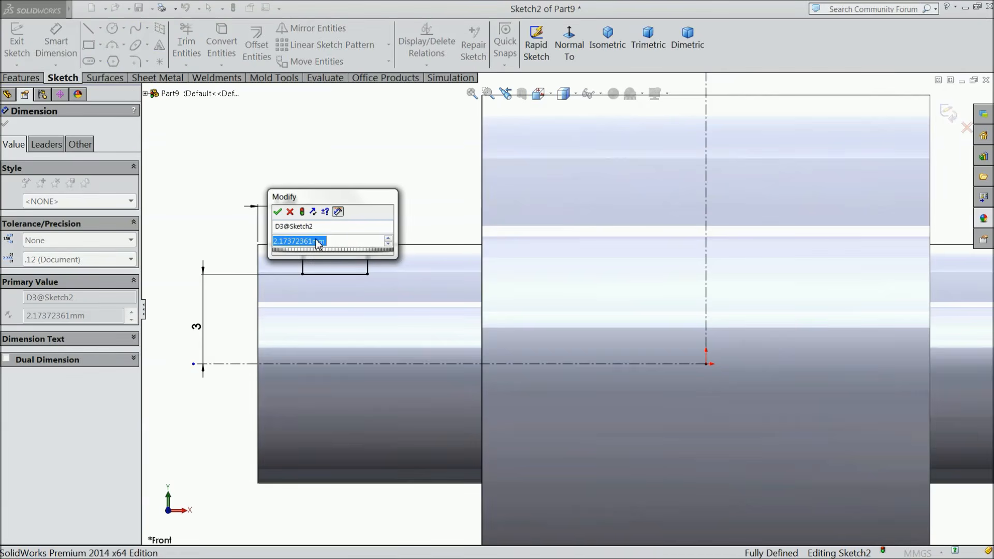
text(1)
key(Return)
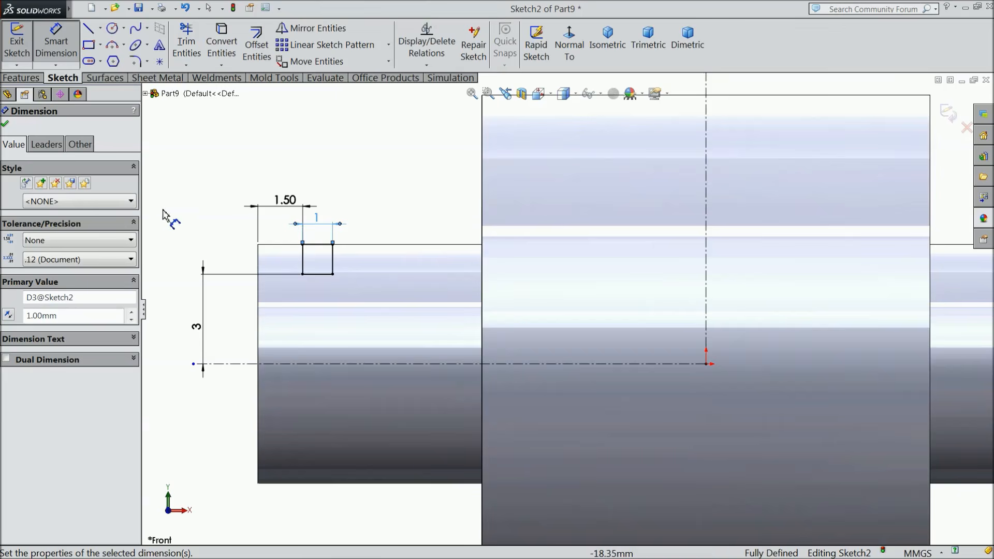
click(5, 125)
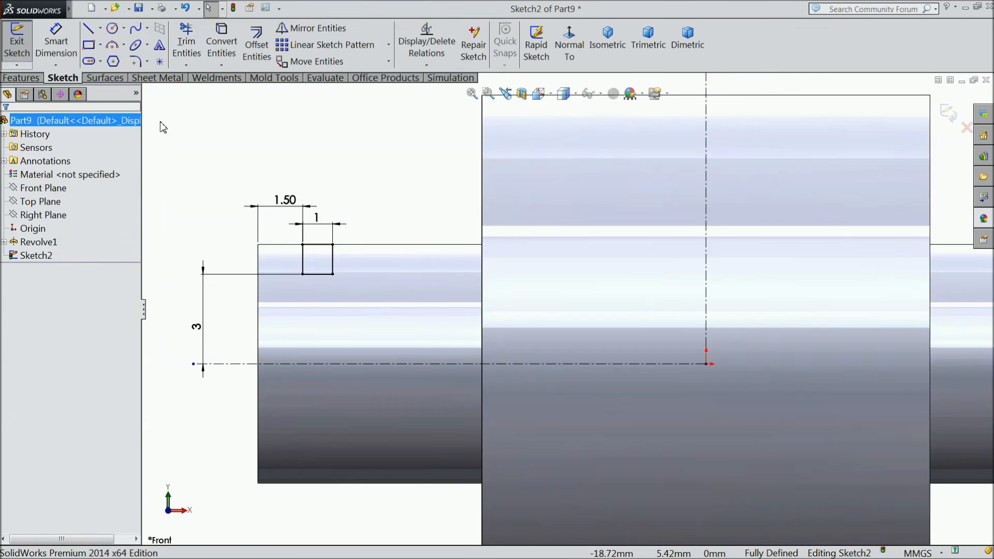
Mirror the rectangle about the vertical centerline to the opposite end of the shaft.
click(313, 28)
drag(364, 228, 280, 285)
click(107, 302)
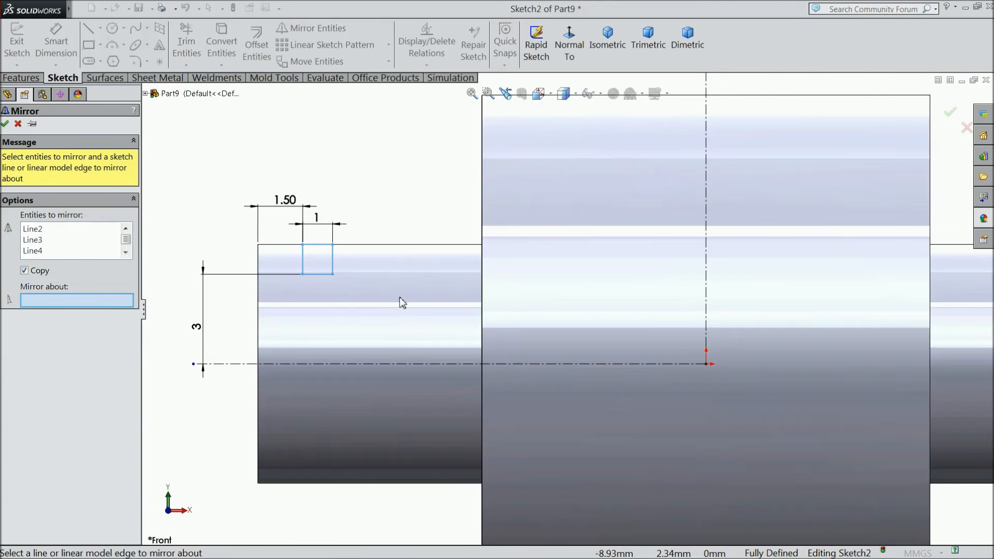
click(706, 274)
scroll(641, 284, up, 5)
scroll(826, 284, down, 3)
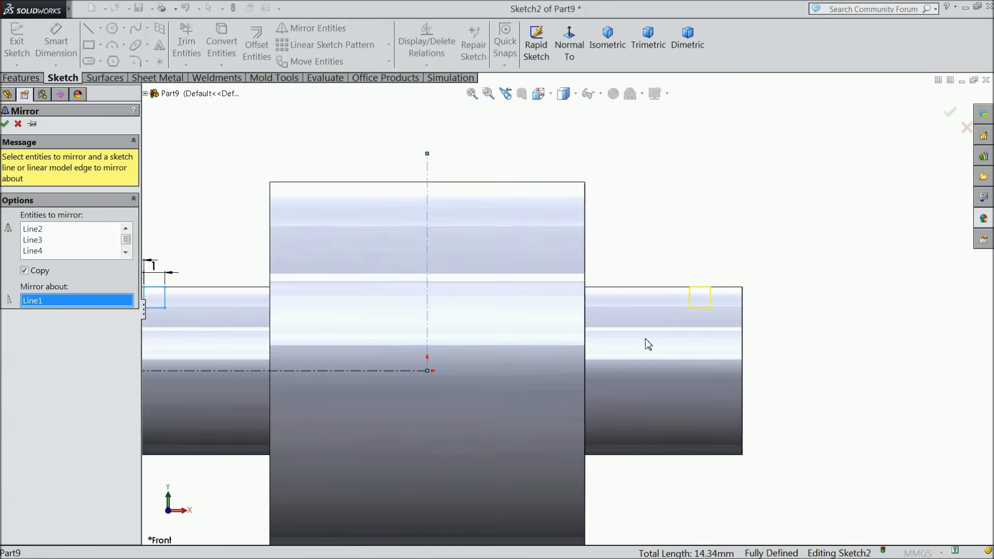
scroll(713, 314, up, 2)
scroll(430, 342, down, 1)
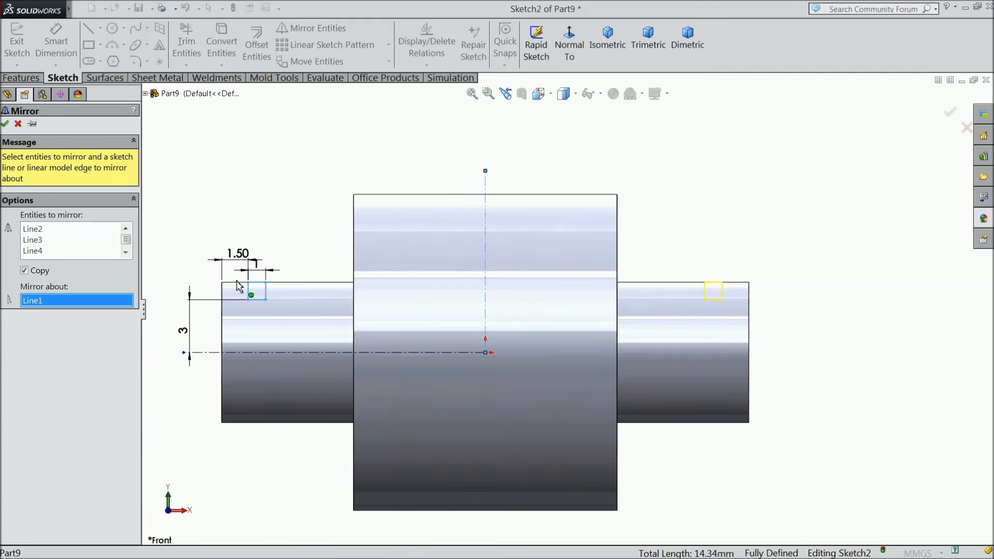
click(5, 123)
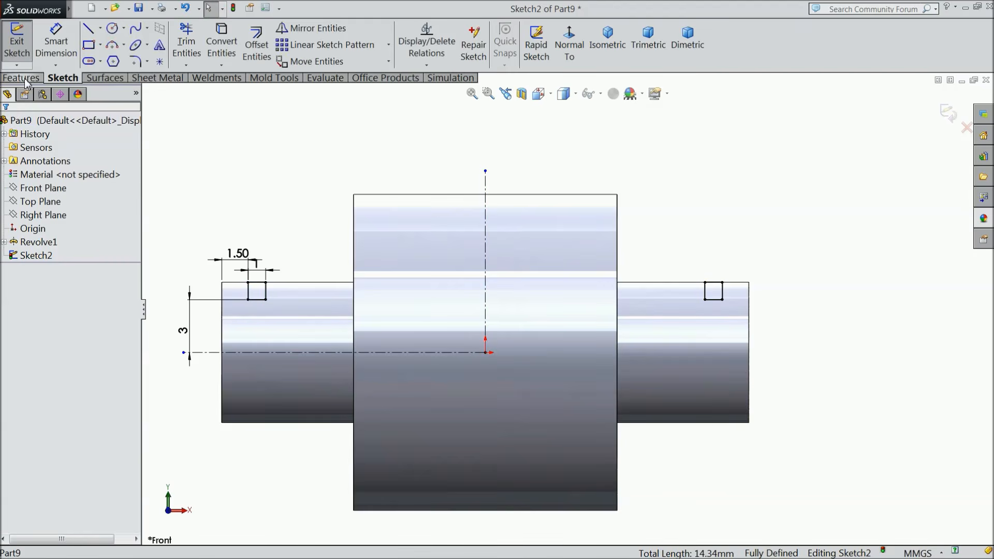
Cut grooves at both shaft ends by revolving the two rectangles 360 degrees around the horizontal centerline.
click(21, 78)
click(280, 57)
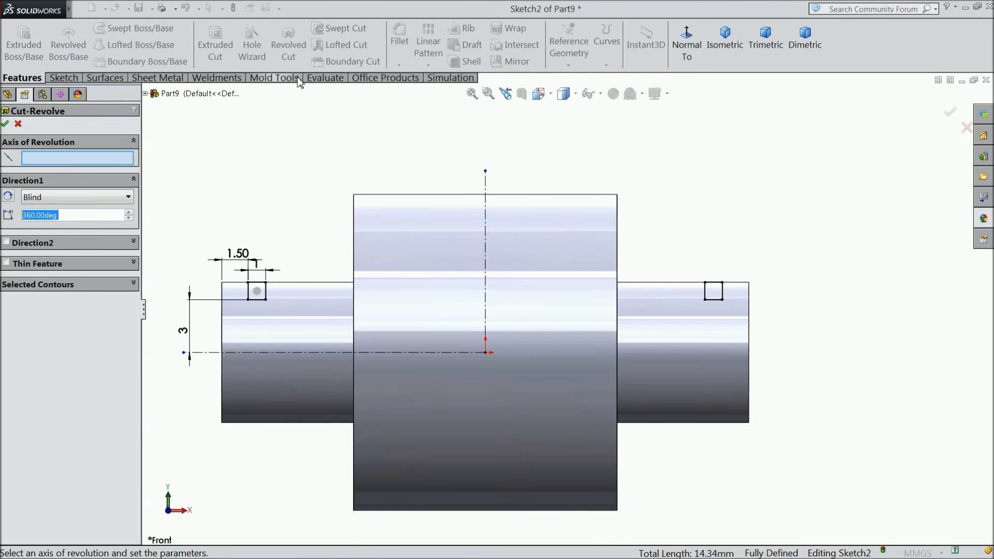
click(307, 353)
middle_drag(399, 211, 373, 279)
scroll(383, 297, up, 3)
scroll(490, 398, down, 2)
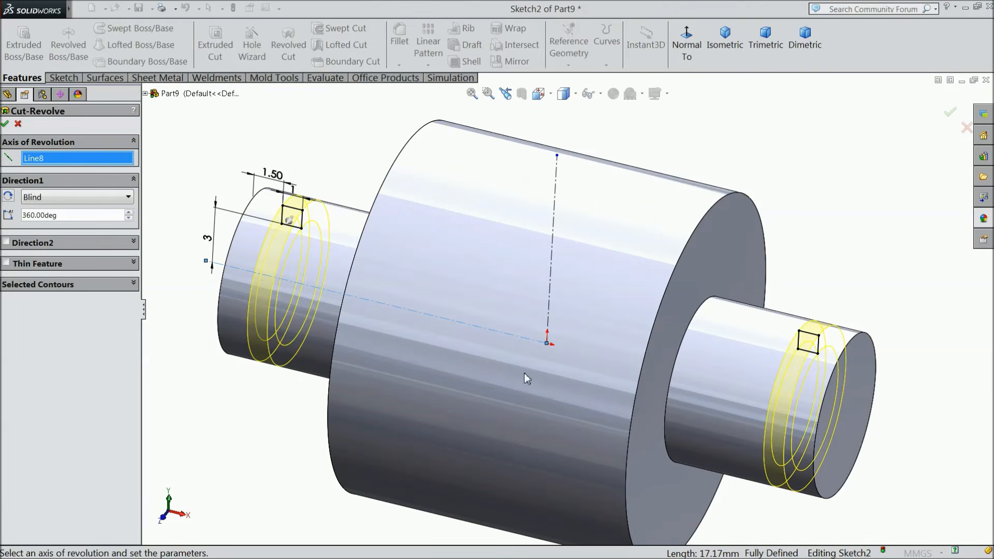
click(4, 123)
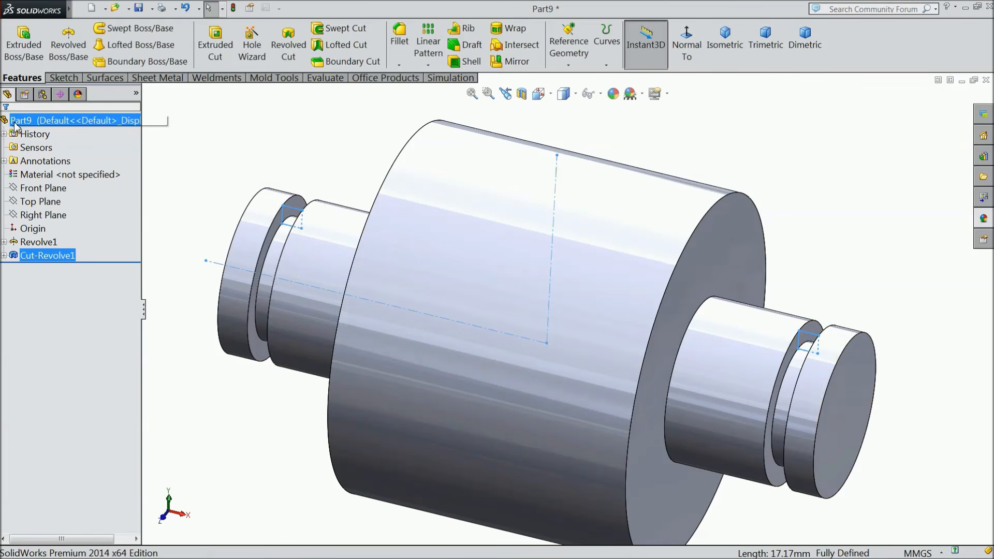
Chamfer the outer circular edges of both shaft ends with a 0.5 mm distance at 45 degrees.
scroll(521, 316, up, 4)
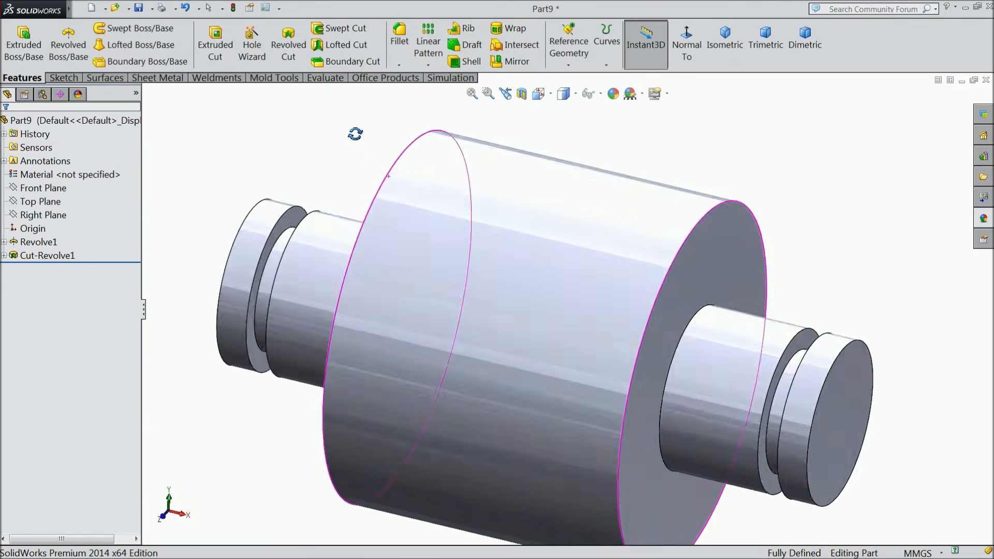
scroll(616, 350, down, 2)
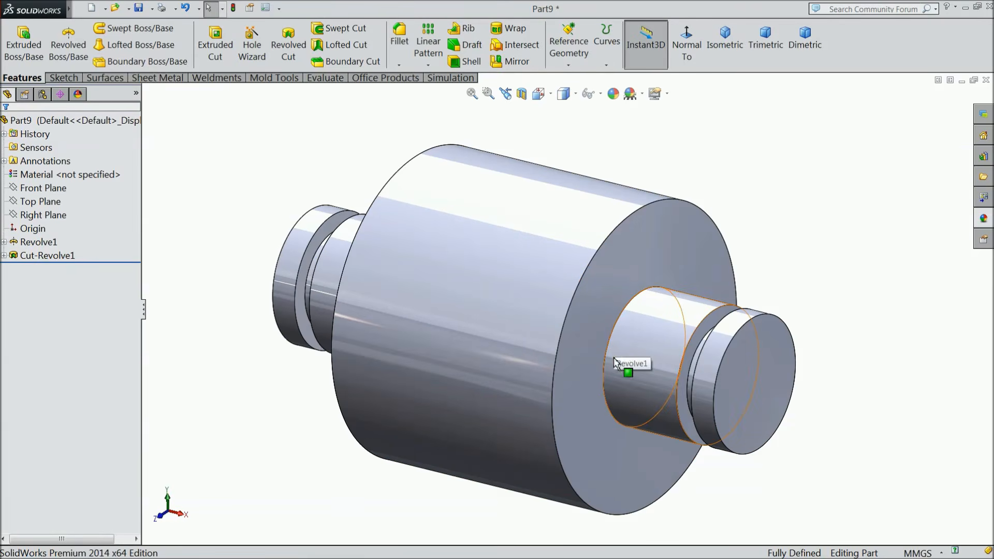
scroll(613, 360, up, 1)
middle_drag(666, 281, 689, 291)
scroll(659, 313, down, 1)
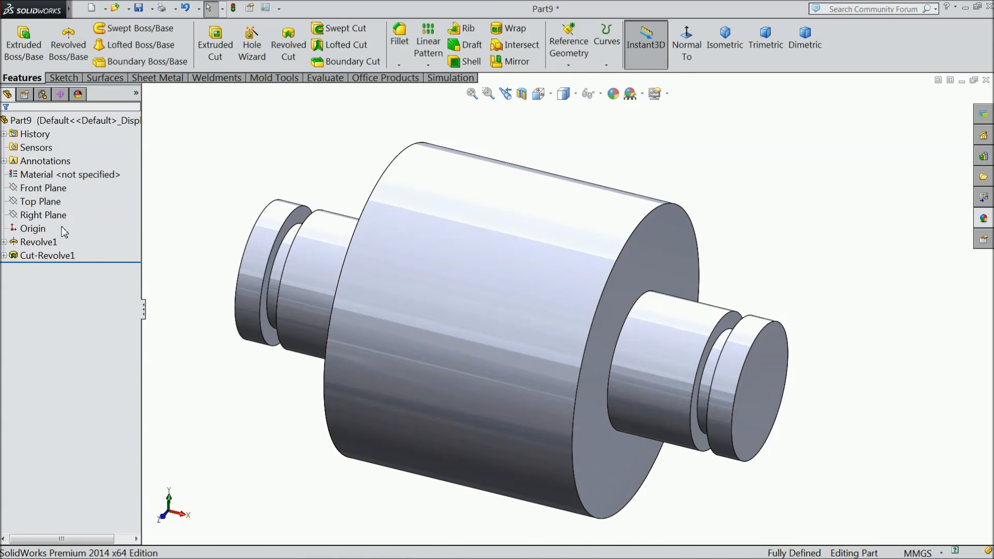
click(399, 65)
click(409, 94)
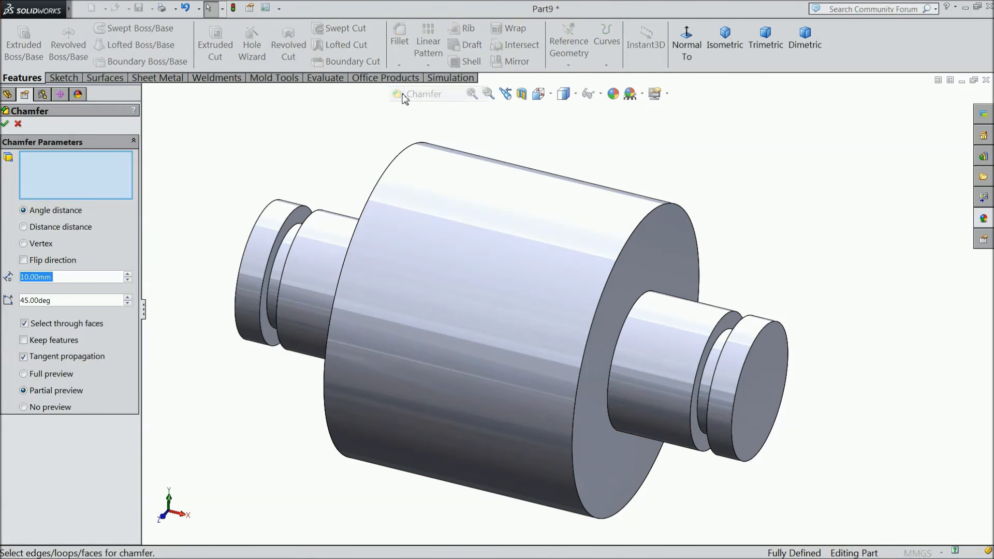
text(0.)
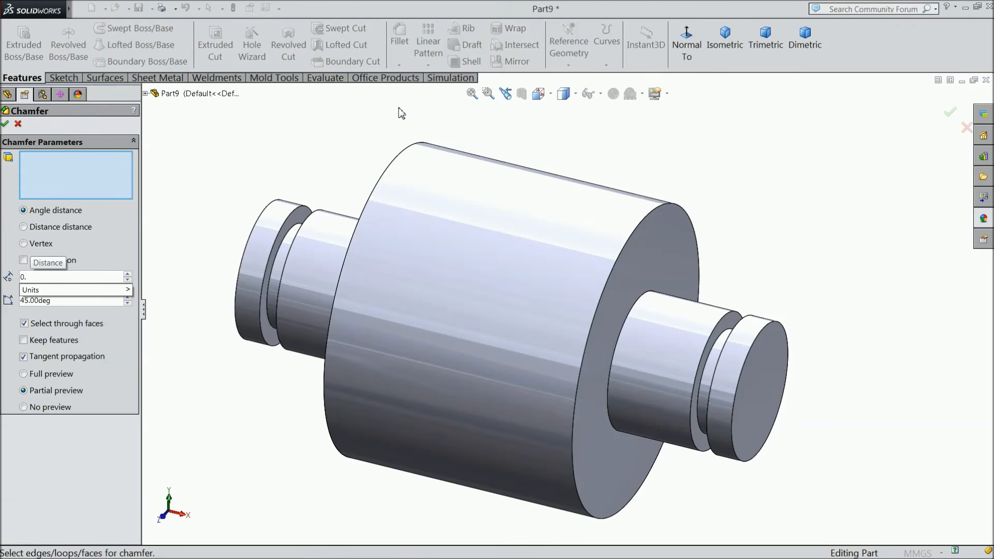
text(5)
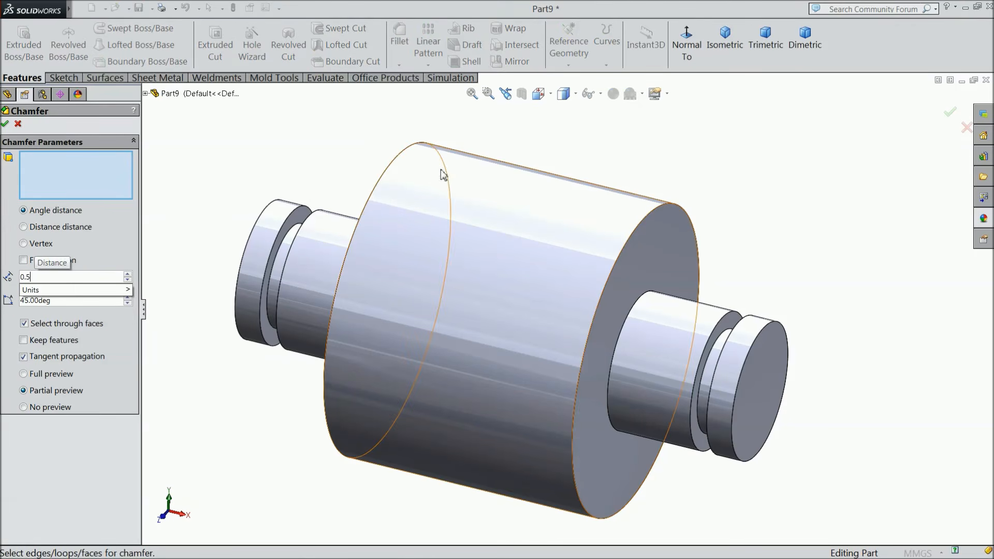
click(246, 247)
click(248, 252)
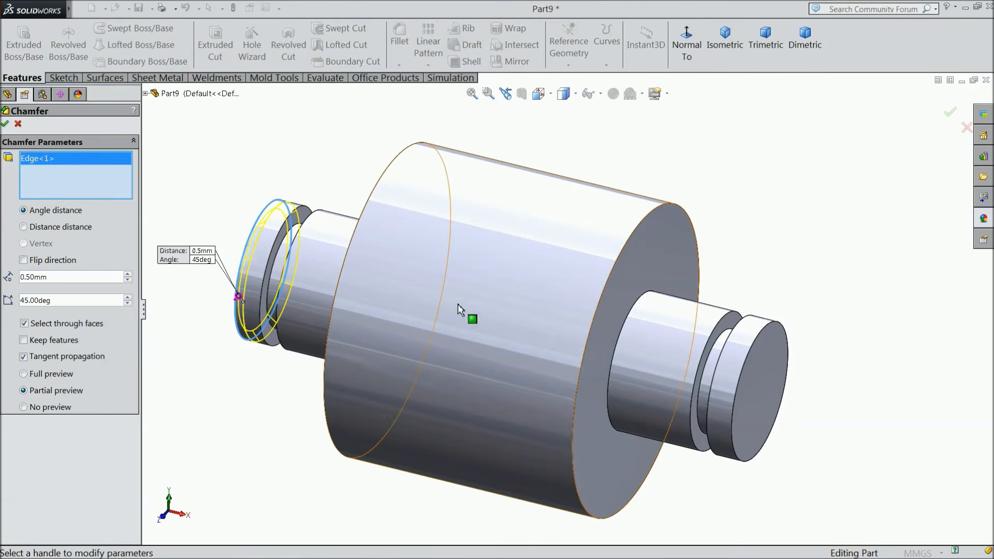
click(738, 408)
click(5, 124)
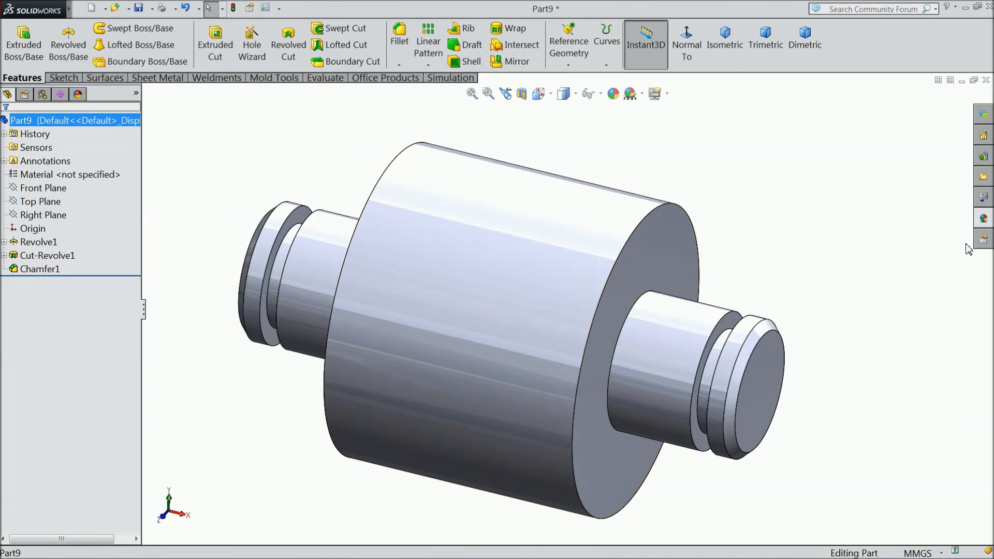
Apply the solid Yellow appearance to the whole part.
click(983, 219)
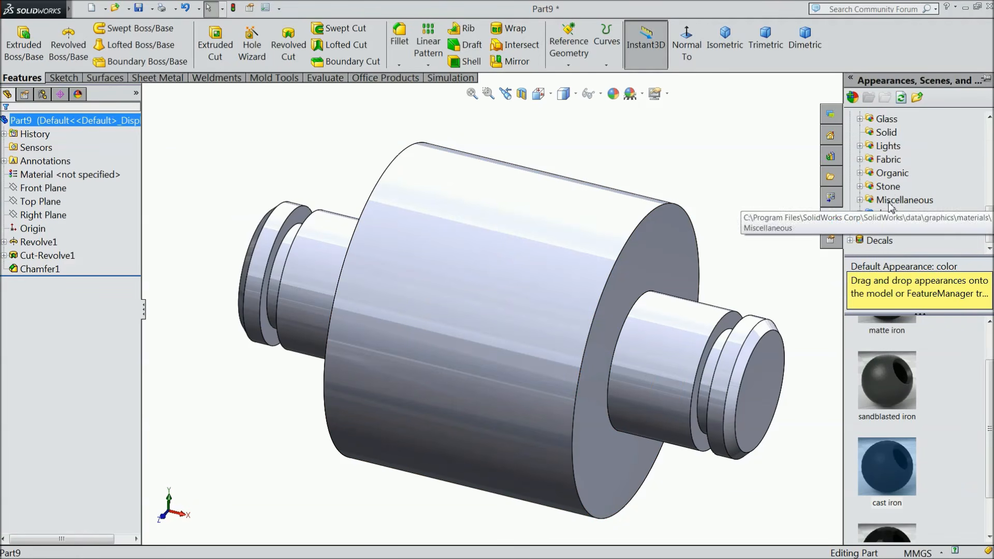
click(886, 132)
scroll(915, 449, down, 2)
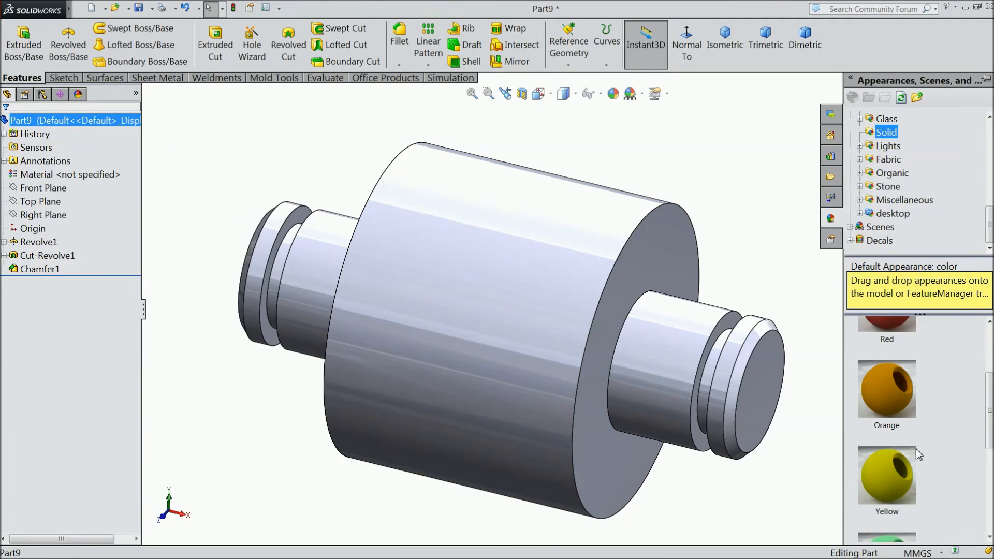
double_click(880, 479)
key(f)
mouse_move(714, 259)
middle_down()
mouse_move(761, 266)
mouse_move(690, 251)
mouse_move(705, 257)
middle_up()
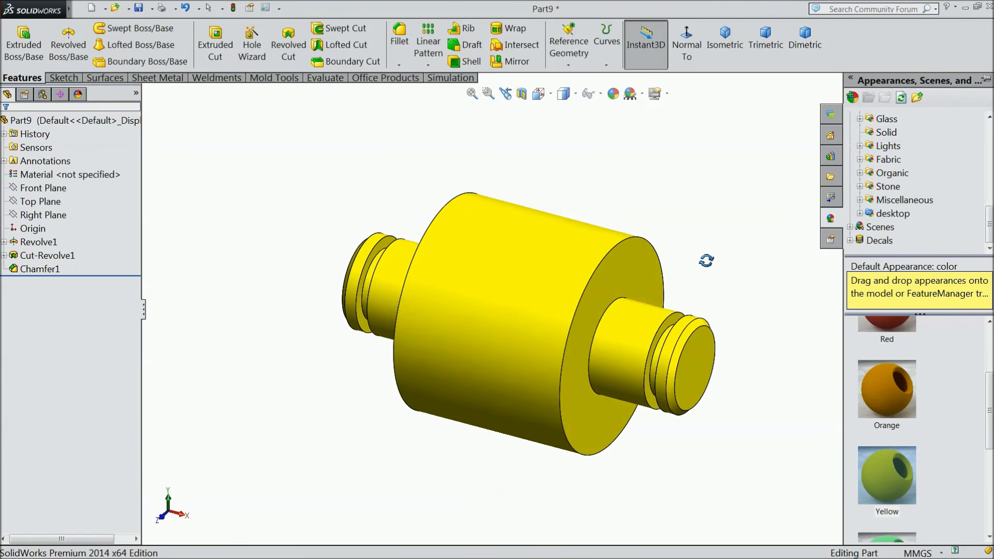
scroll(611, 269, down, 2)
Save the part in the Manual Clamp folder as "8.Clamp Hinge".
click(137, 8)
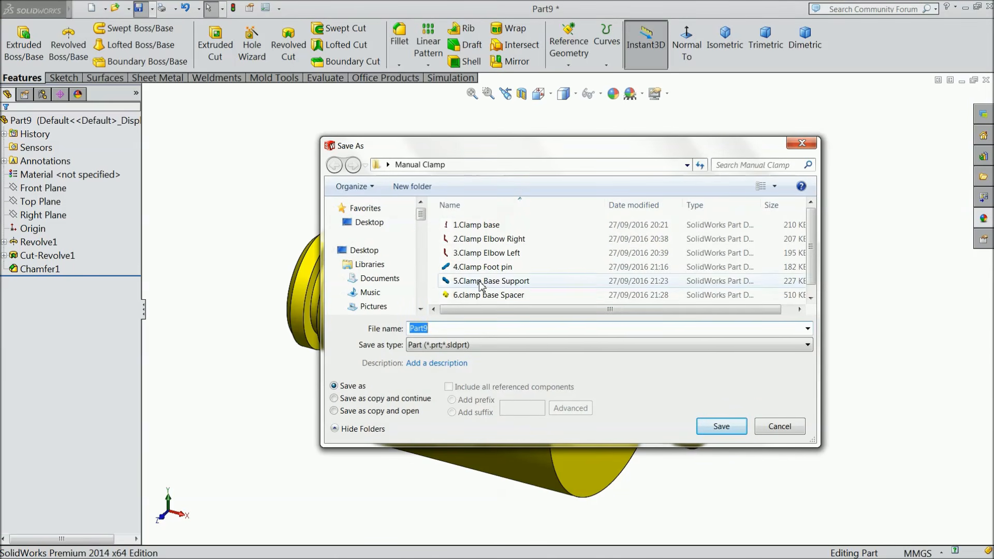
text(8.)
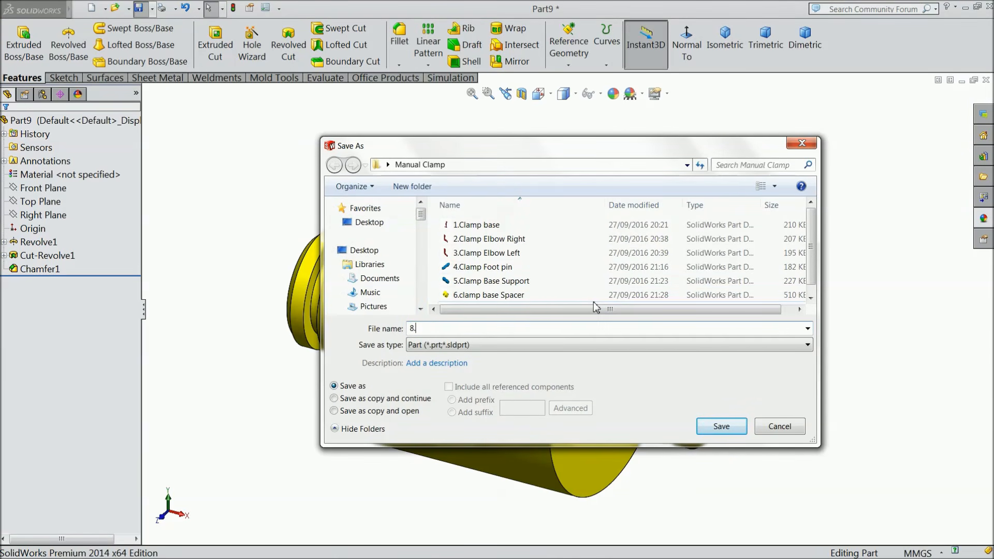
text(Clamp Hinge)
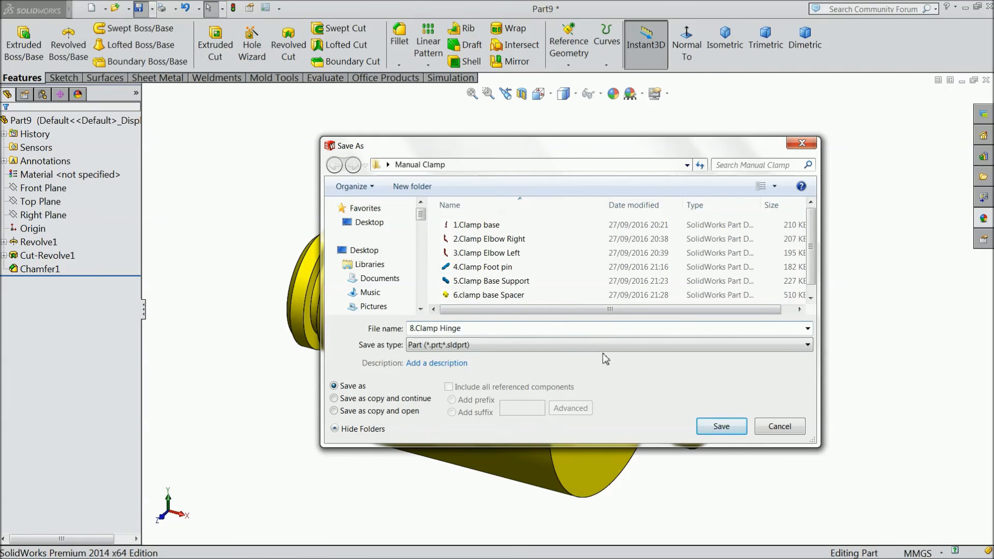
click(722, 428)
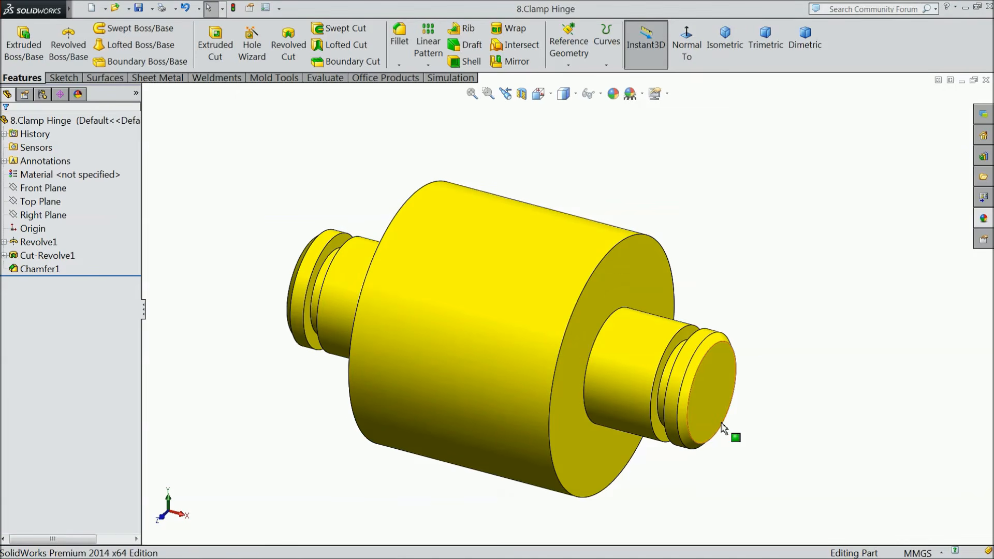
middle_drag(778, 318, 573, 327)
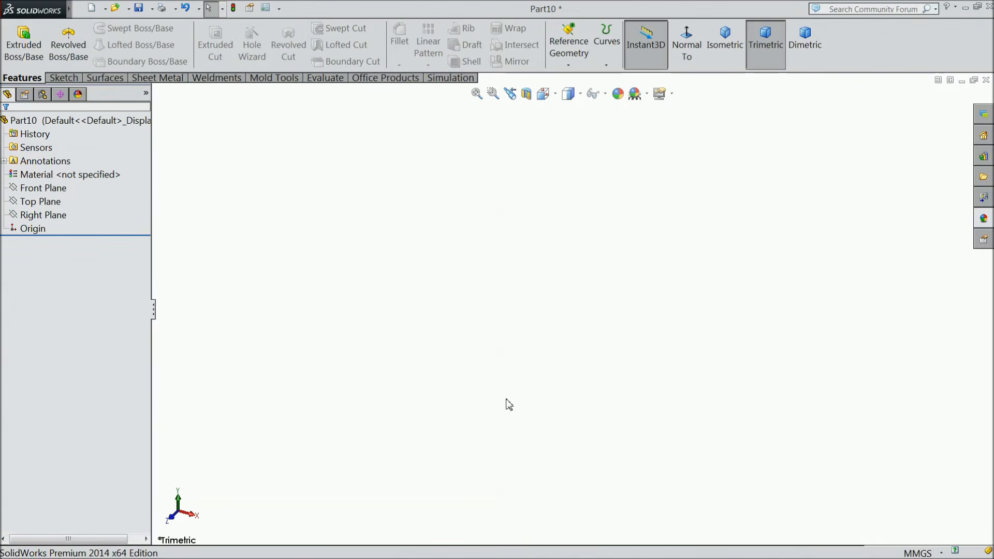
Sketch a circle about 63.5 mm in diameter on the Right Plane, centered on the origin.
click(43, 214)
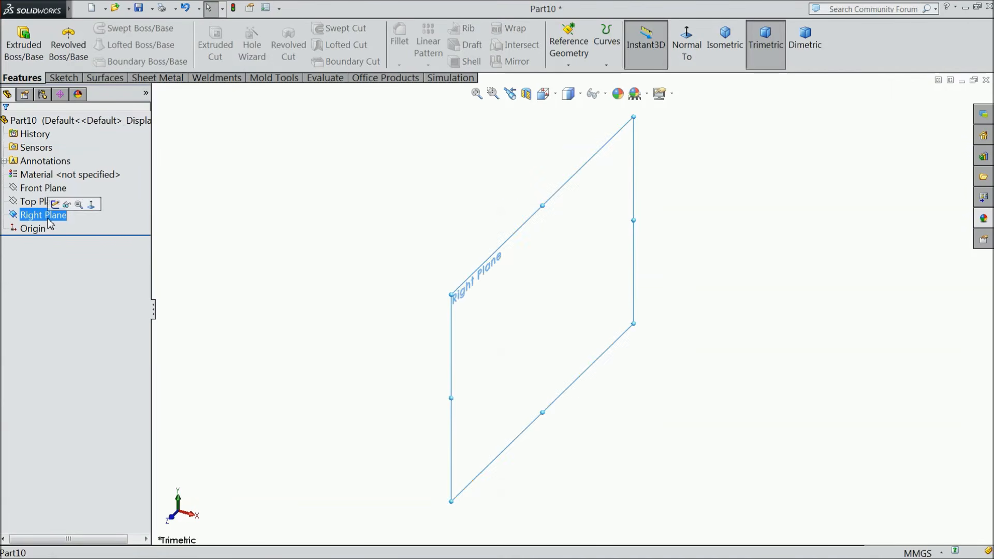
click(56, 204)
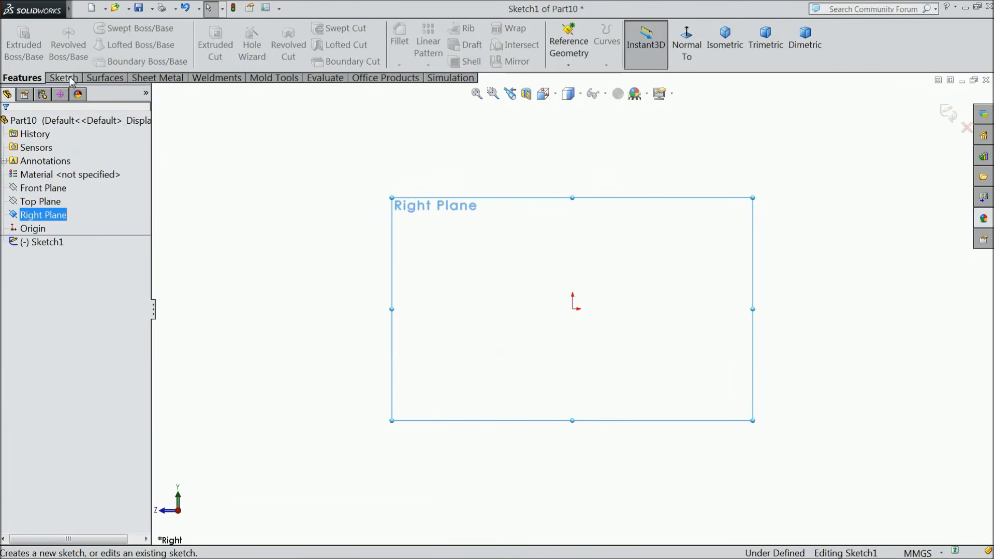
click(112, 28)
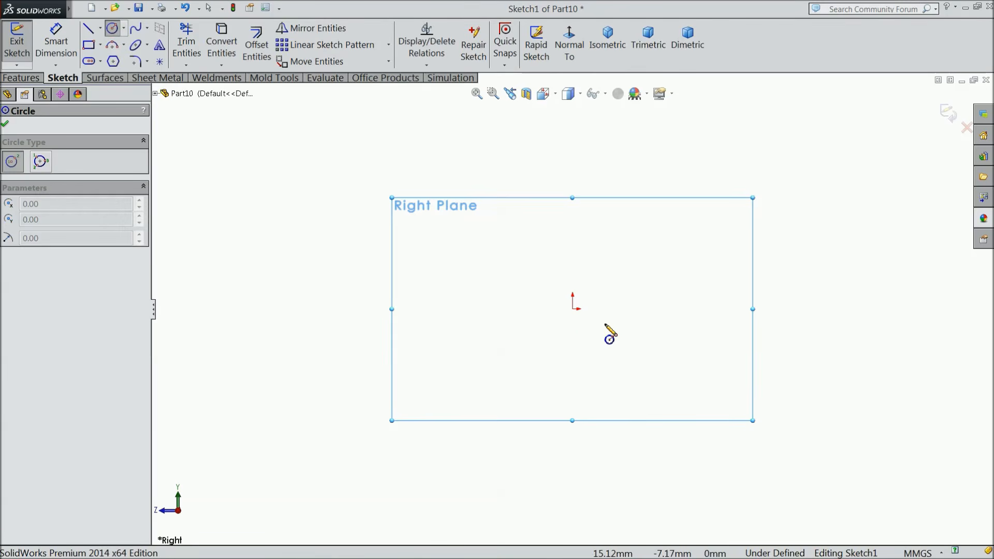
click(572, 309)
click(510, 286)
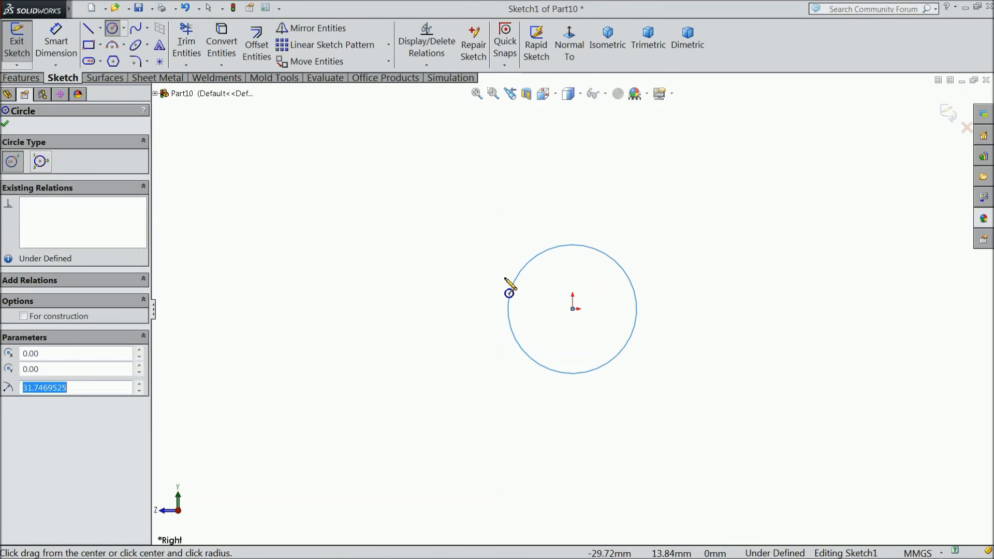
Set the circle's diameter to 5 mm and exit the sketch.
click(56, 41)
click(509, 308)
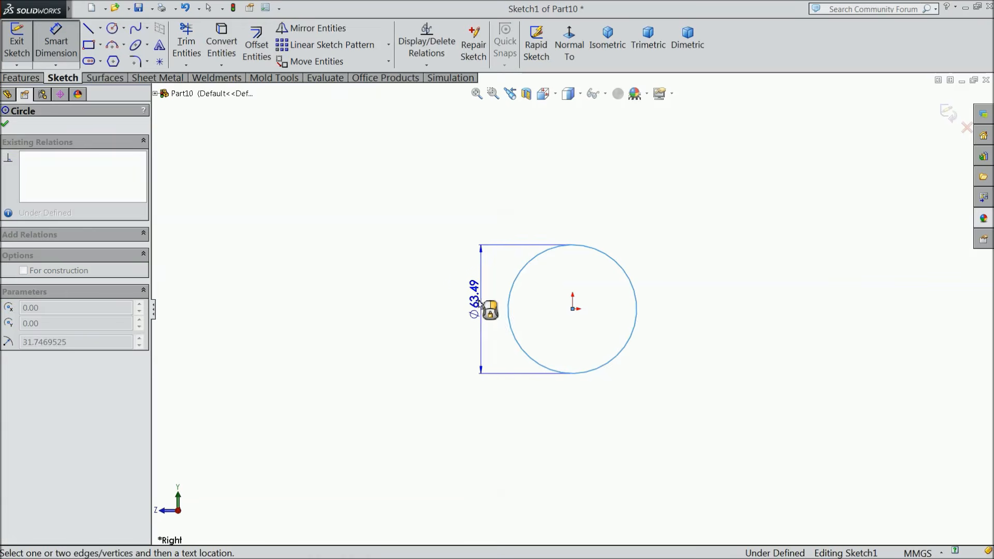
click(468, 311)
text(5)
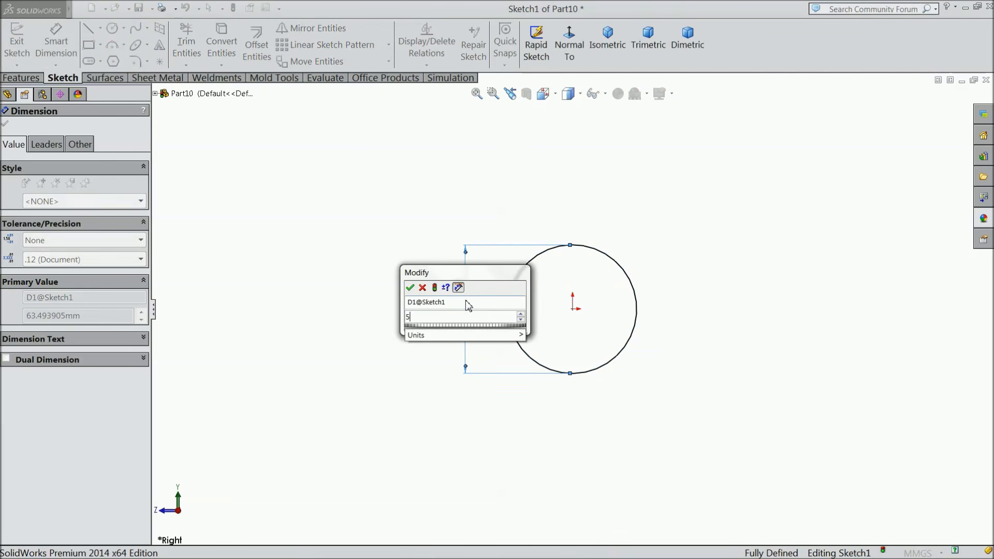
click(410, 287)
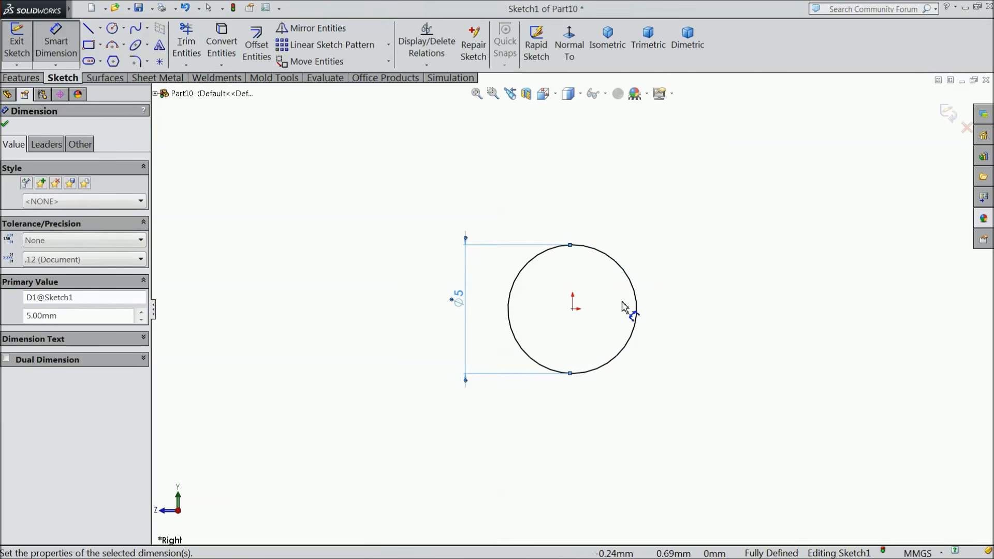
click(950, 120)
scroll(586, 317, up, 5)
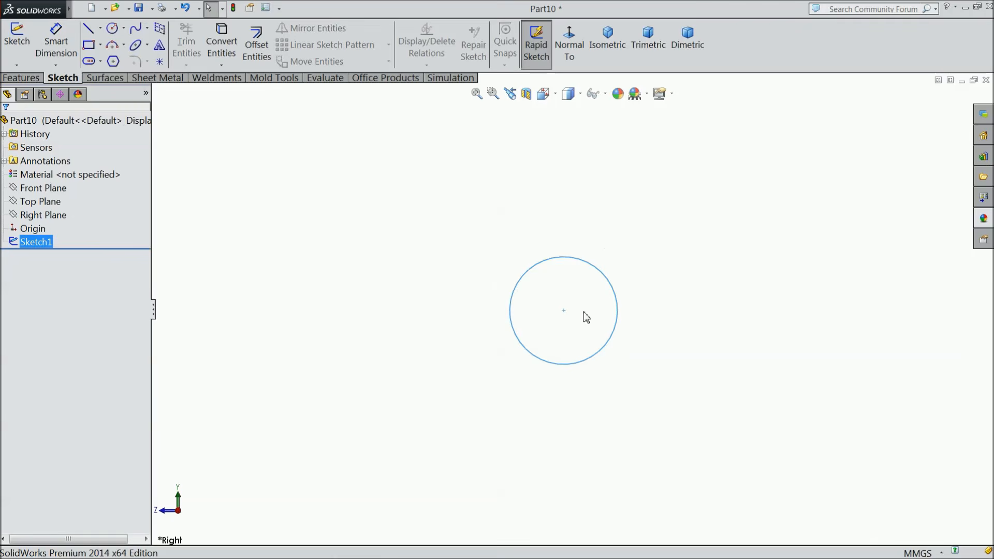
Start a new sketch on the Front Plane.
click(41, 192)
middle_drag(222, 266, 293, 286)
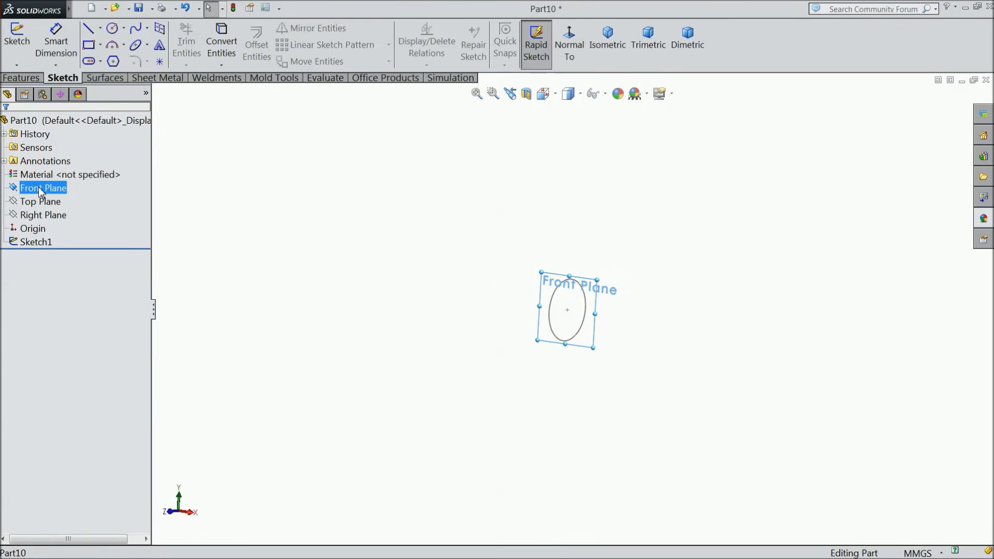
click(58, 174)
click(22, 190)
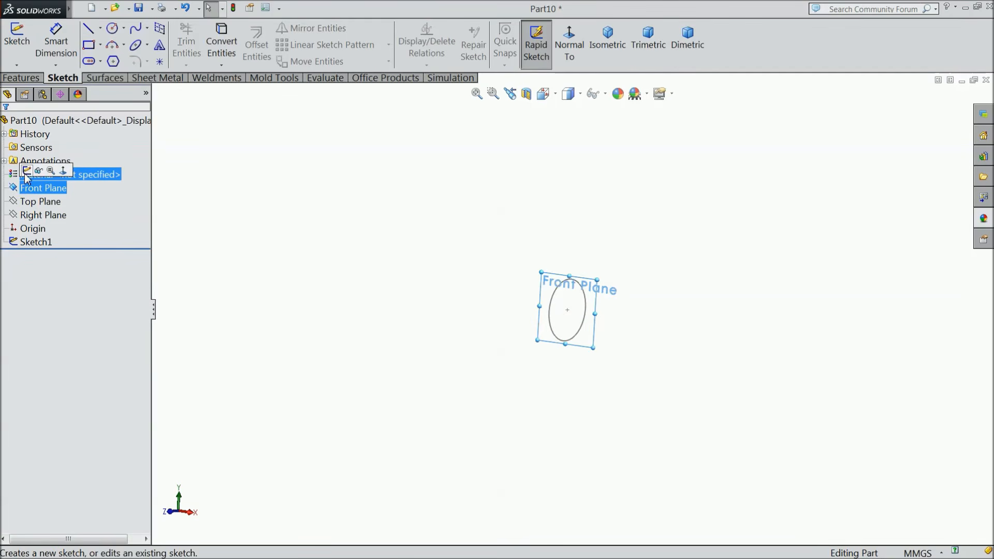
click(28, 174)
click(567, 48)
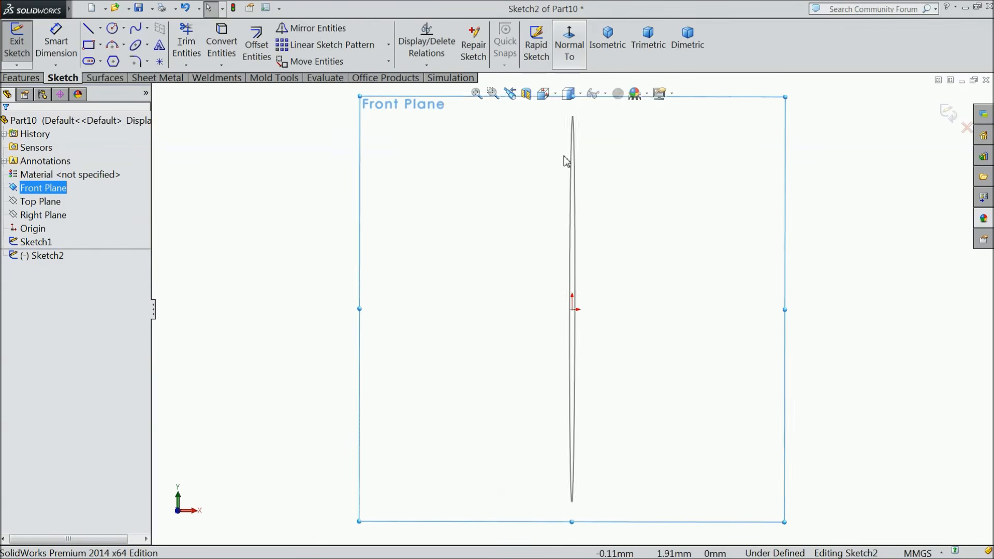
Draw a horizontal line about 40.6 mm long leftward from the origin and a vertical line down from its end.
click(89, 30)
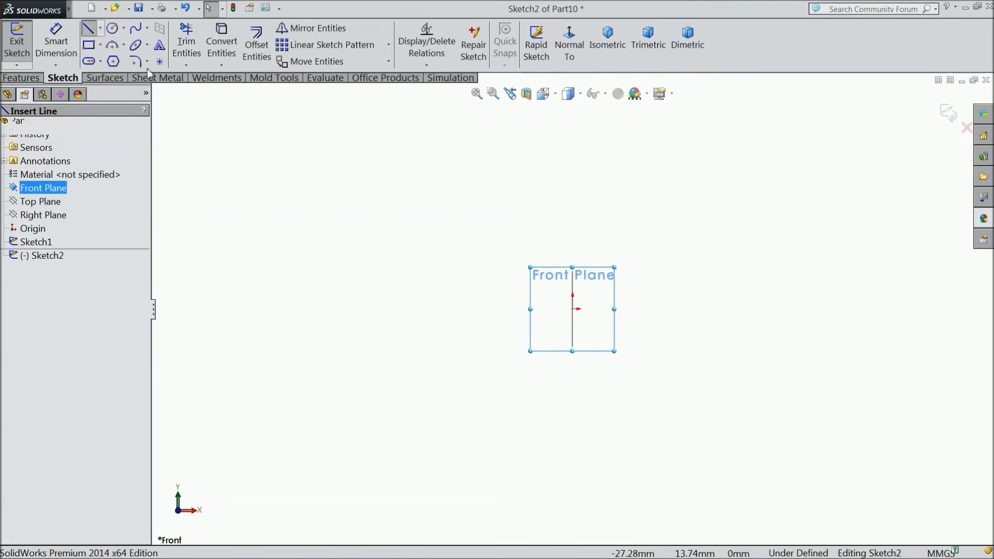
click(572, 309)
click(274, 309)
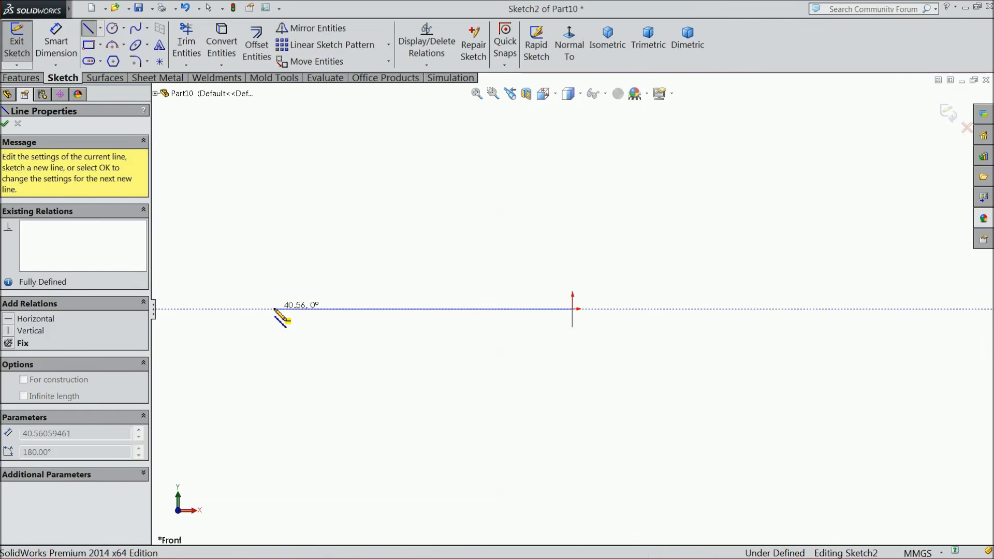
click(274, 435)
right_click(335, 406)
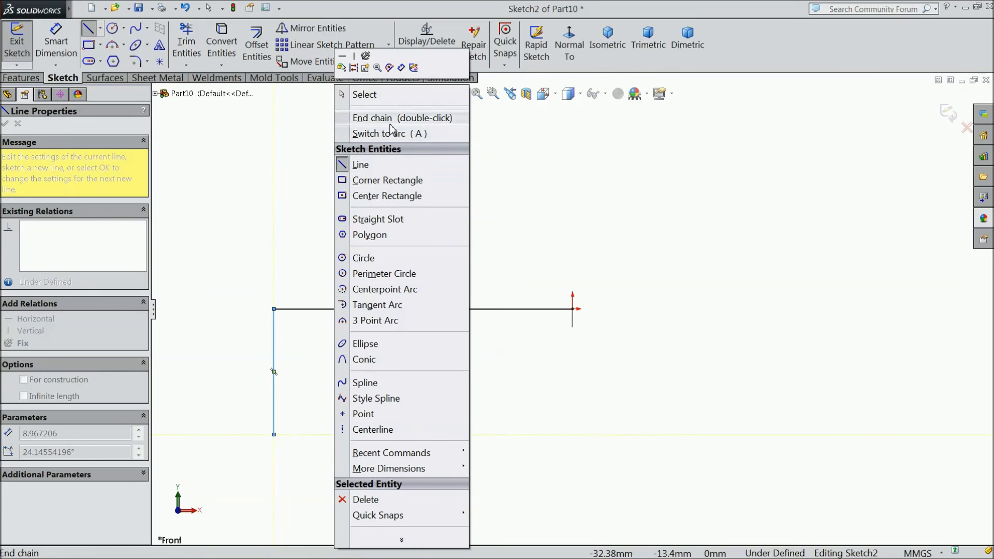
click(363, 94)
scroll(416, 322, up, 4)
scroll(411, 358, down, 3)
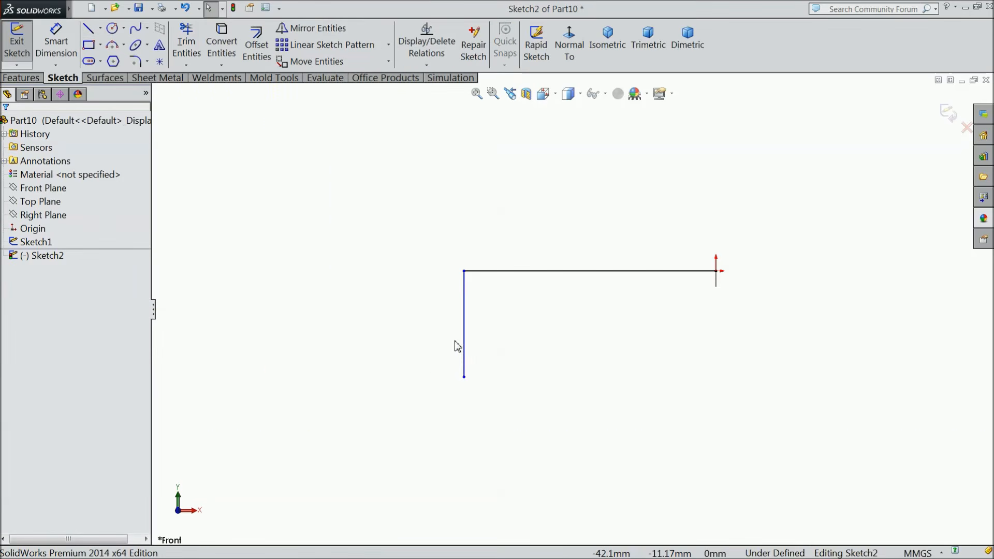
Dimension the horizontal line to 96 mm and the vertical line to 26 mm.
click(45, 40)
click(598, 271)
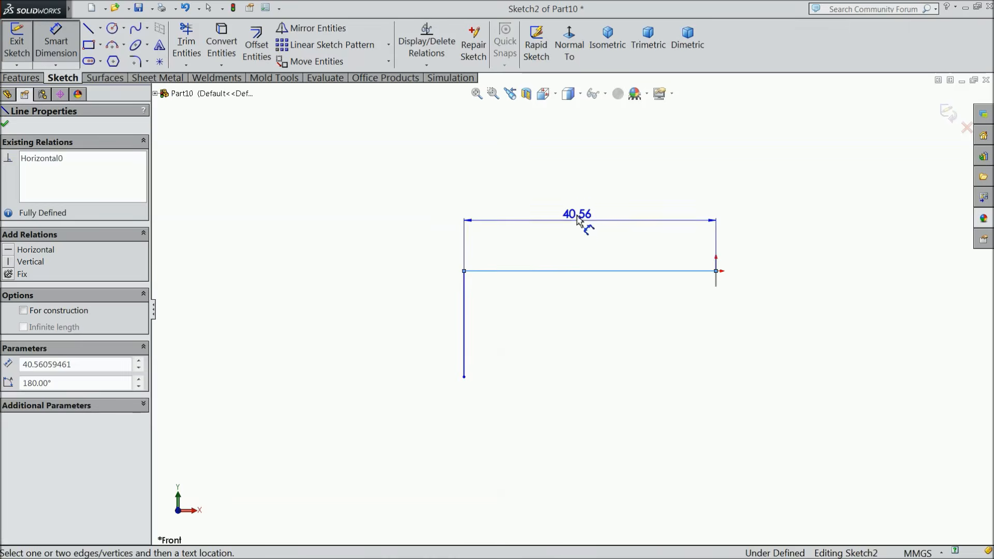
click(581, 216)
text(96)
click(519, 198)
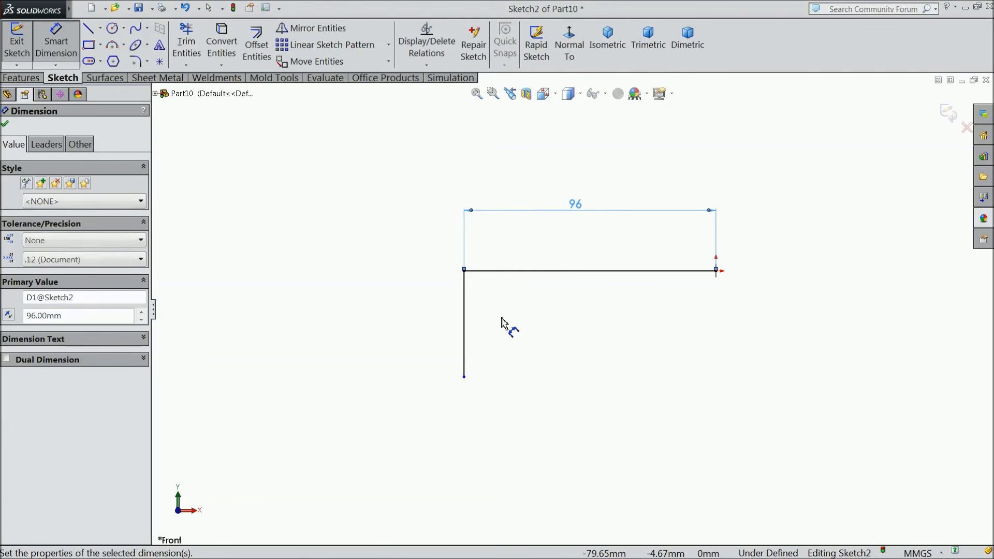
click(464, 318)
click(419, 326)
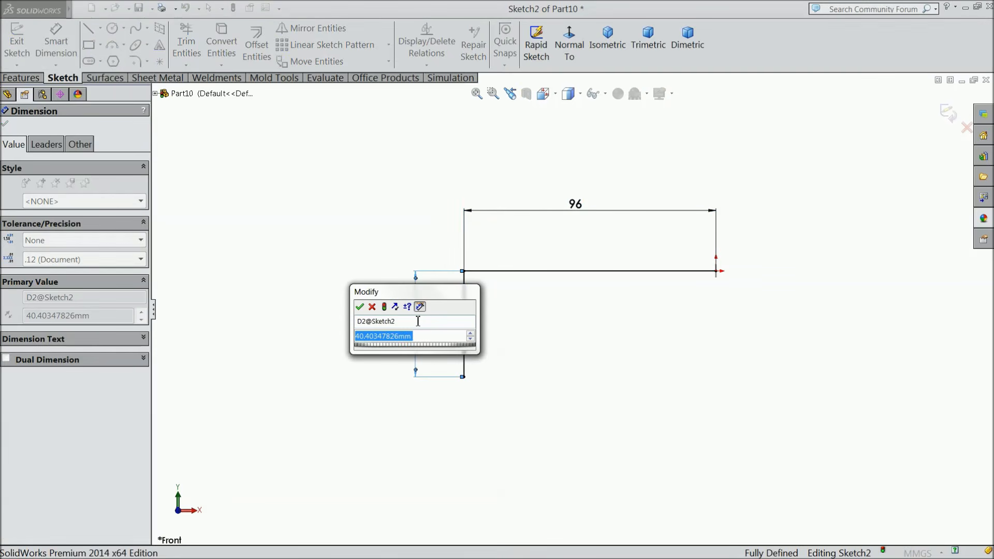
text(26)
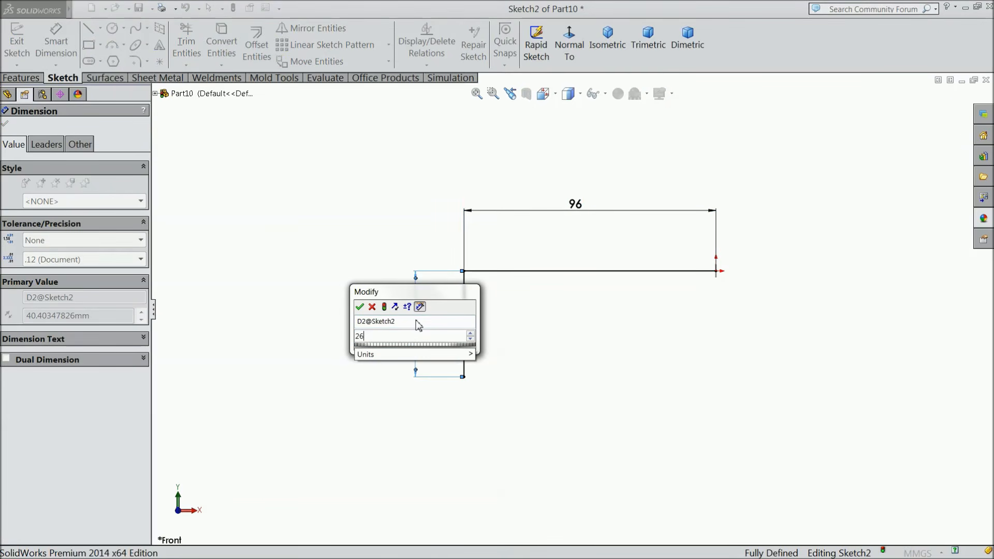
click(360, 306)
scroll(639, 277, down, 2)
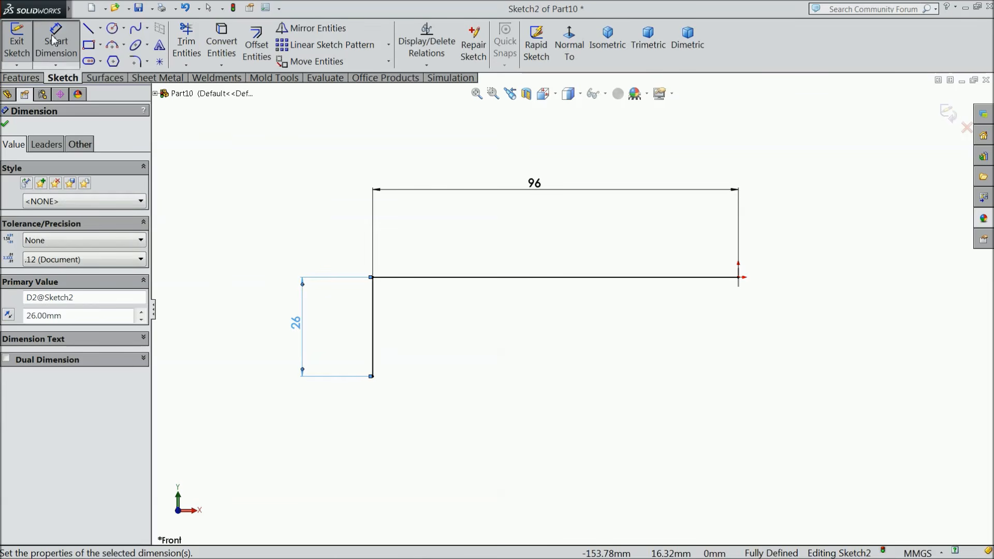
Round the corner between the two lines with a 16 mm sketch fillet and exit the sketch.
click(136, 61)
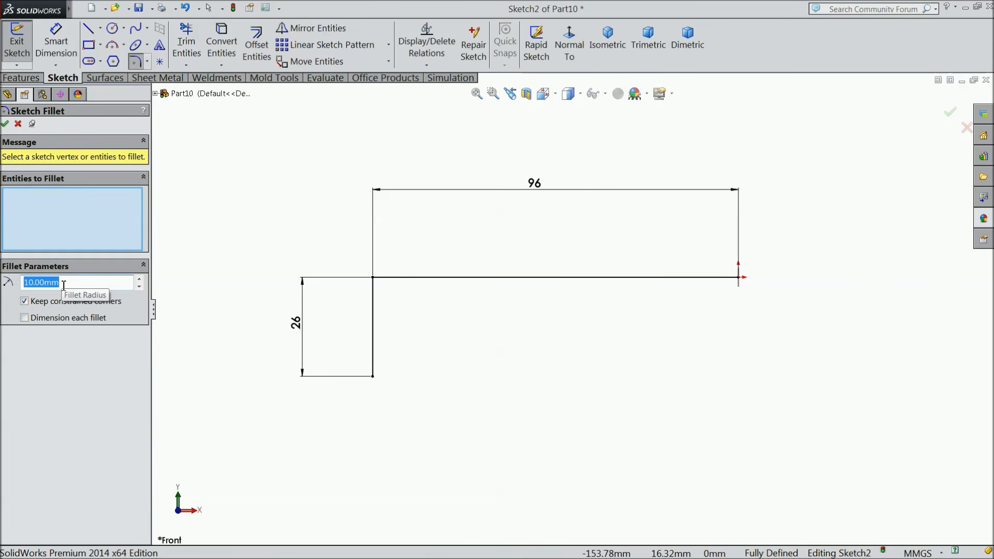
click(374, 280)
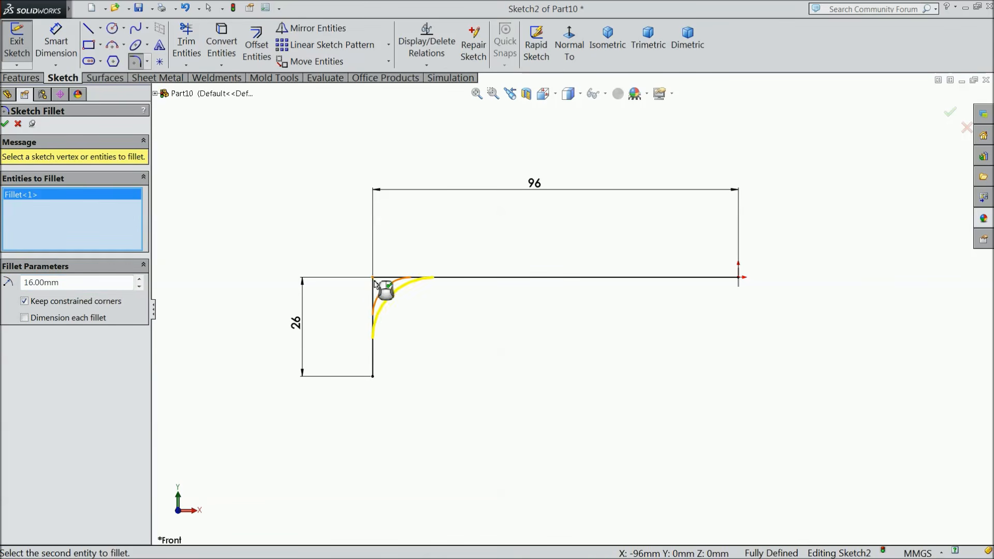
click(6, 125)
mouse_move(561, 389)
middle_down()
mouse_move(534, 389)
mouse_move(581, 391)
middle_up()
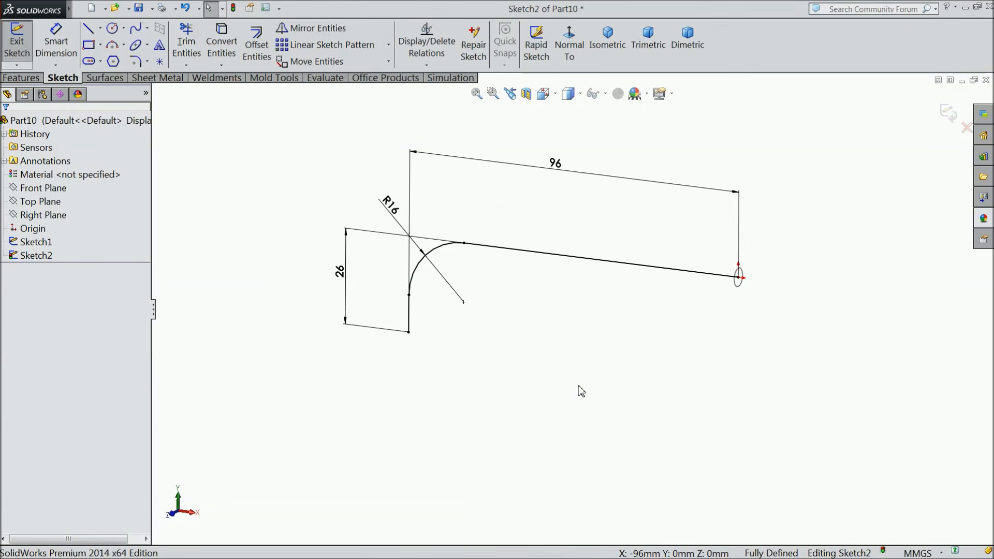
click(956, 120)
Sweep the 5 mm circle along the L-shaped path to create a solid bent rod.
scroll(668, 207, down, 4)
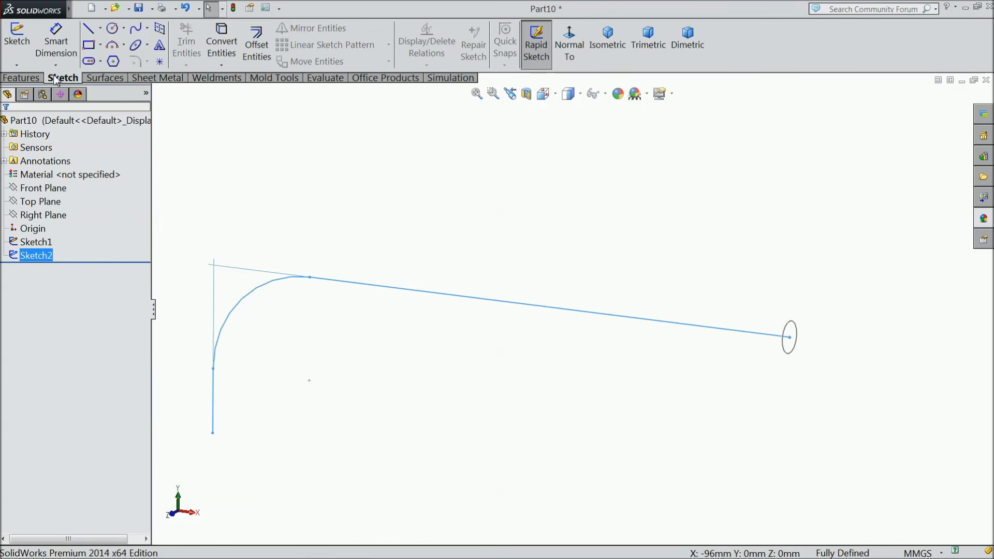
click(21, 77)
click(143, 29)
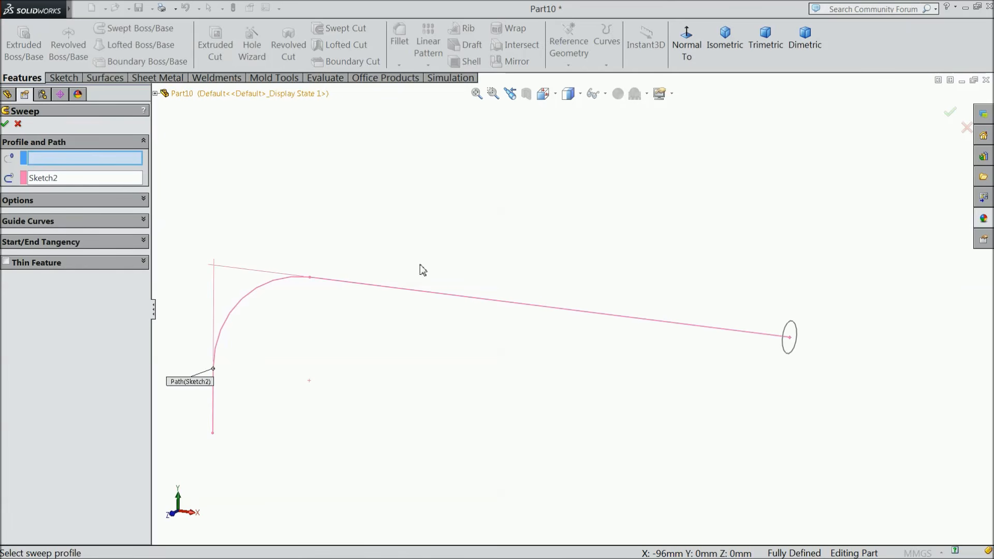
click(789, 357)
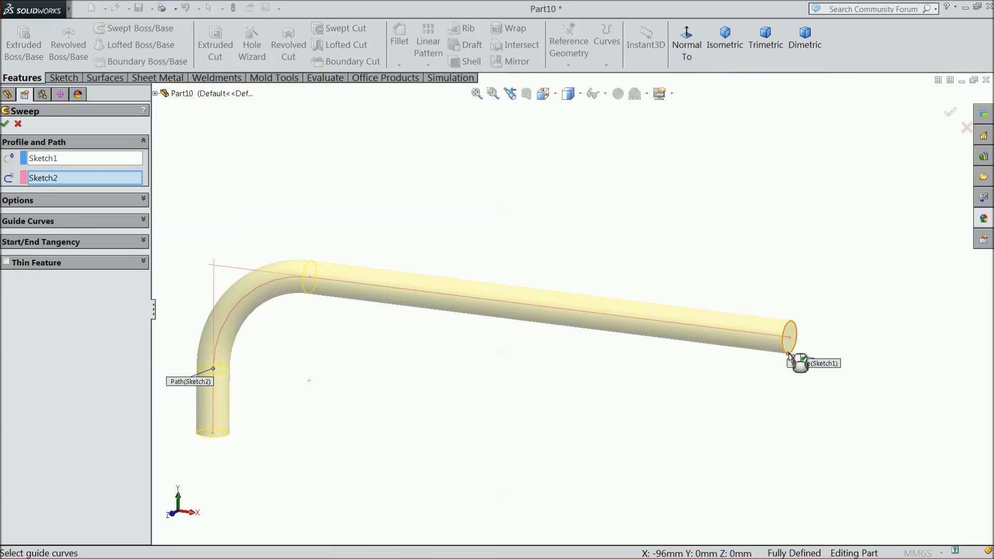
click(5, 124)
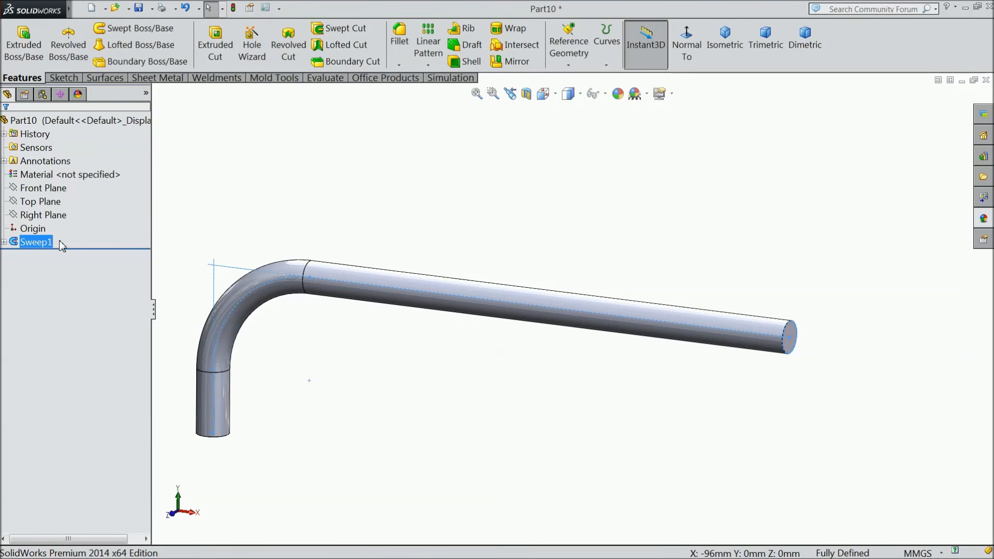
Chamfer the outer circular edges at both ends of the bent rod with a 0.5 mm distance at 45 degrees.
click(398, 65)
click(420, 93)
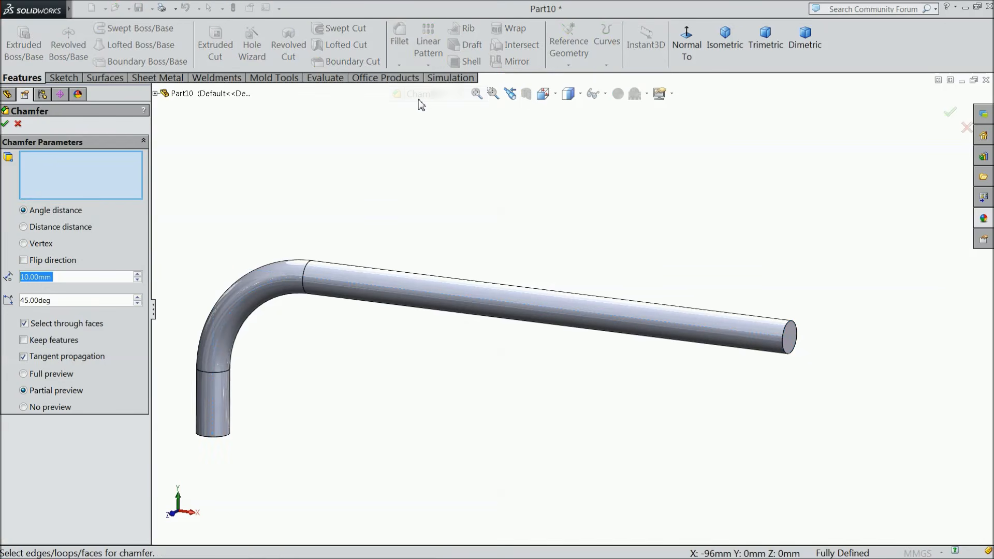
text(0.5)
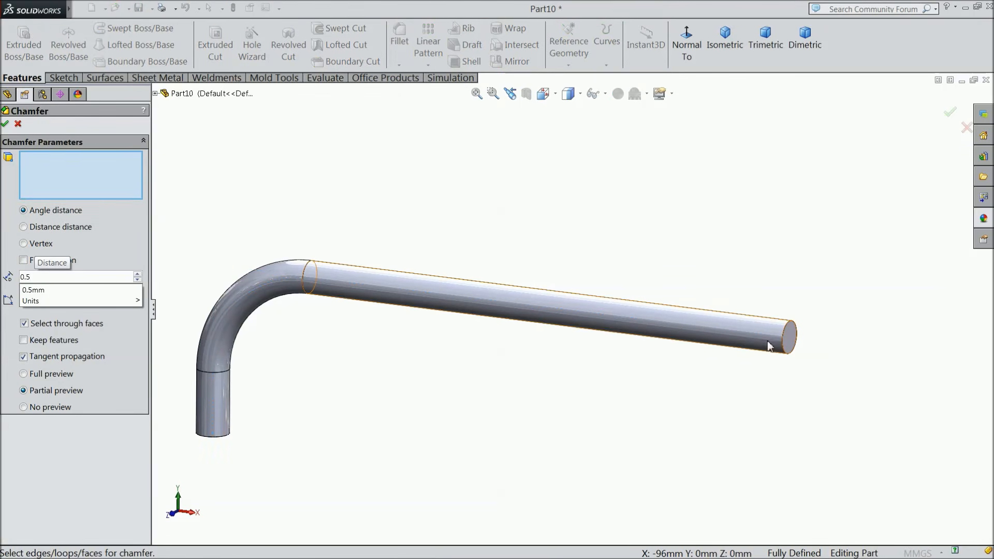
click(790, 343)
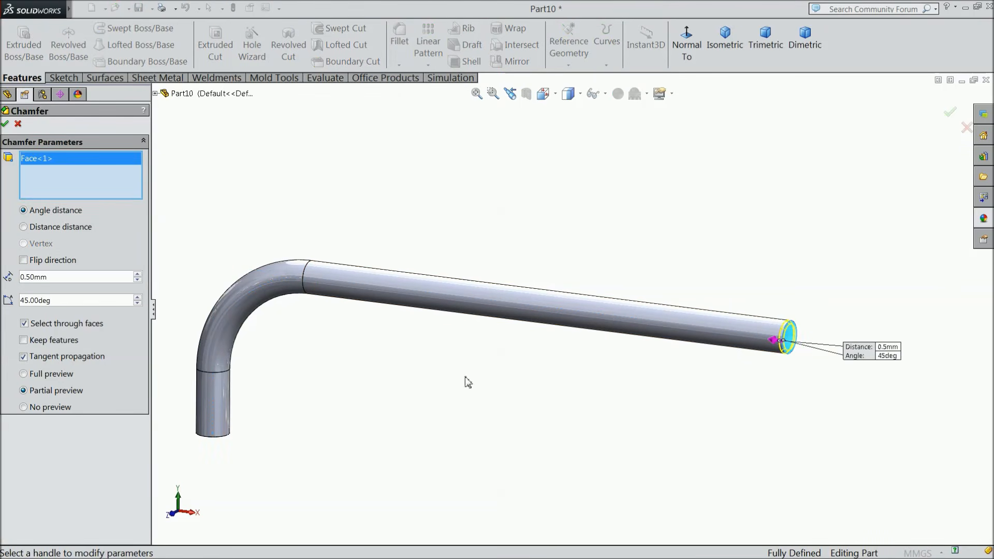
click(213, 434)
click(6, 124)
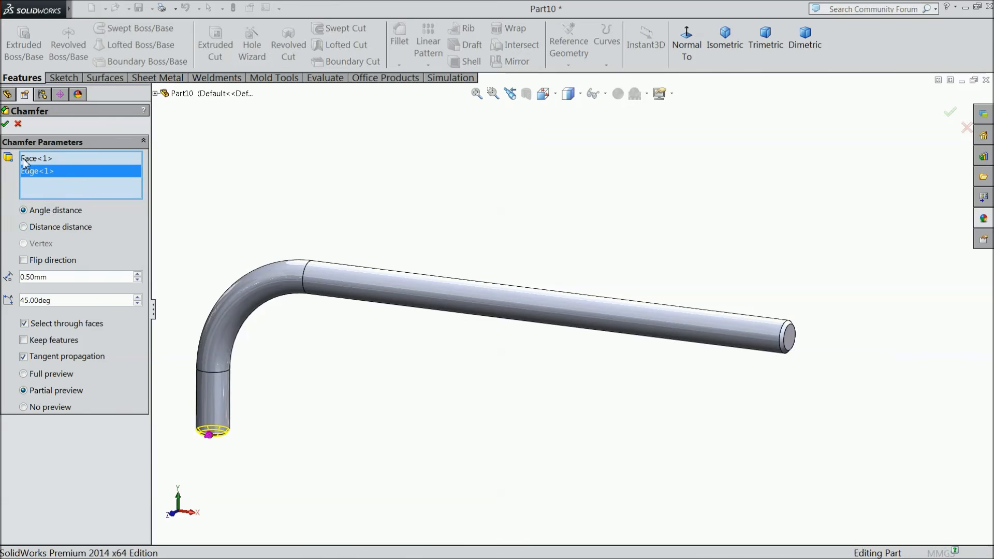
Apply the brushed steel metal appearance to the whole part.
click(47, 124)
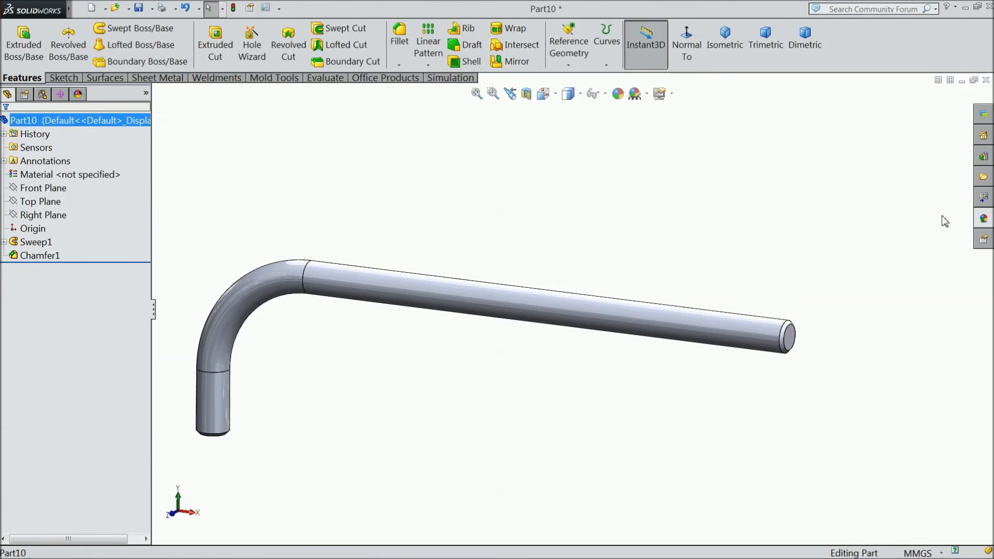
click(983, 218)
scroll(939, 221, up, 8)
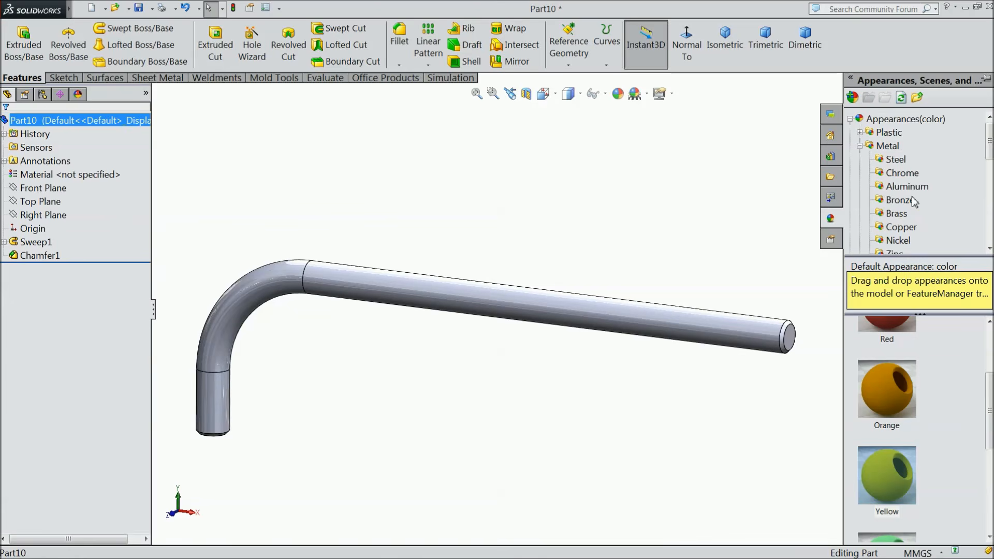
click(896, 160)
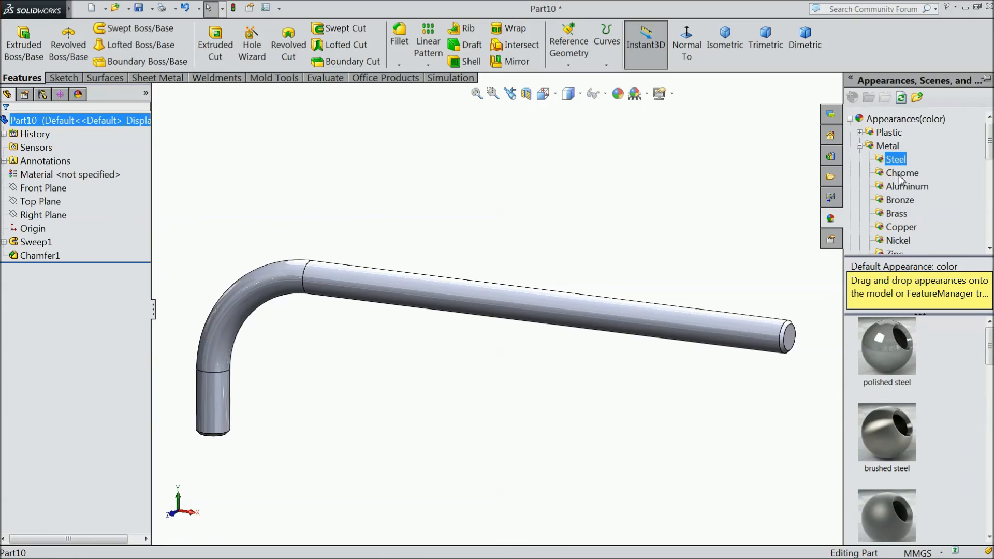
double_click(913, 420)
mouse_move(644, 377)
middle_down()
mouse_move(650, 279)
mouse_move(638, 394)
middle_up()
scroll(466, 364, down, 3)
mouse_move(467, 364)
middle_down()
mouse_move(512, 344)
mouse_move(445, 379)
mouse_move(455, 393)
mouse_move(472, 360)
mouse_move(470, 382)
middle_up()
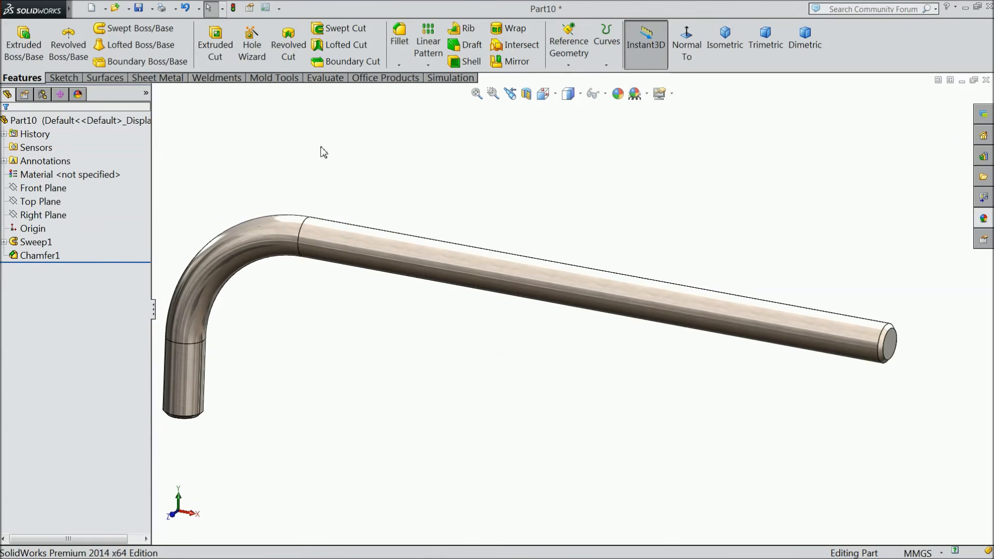
Save the bent rod part in the Manual Clamp folder as 9.Clamp Lever.
key(ctrl+s)
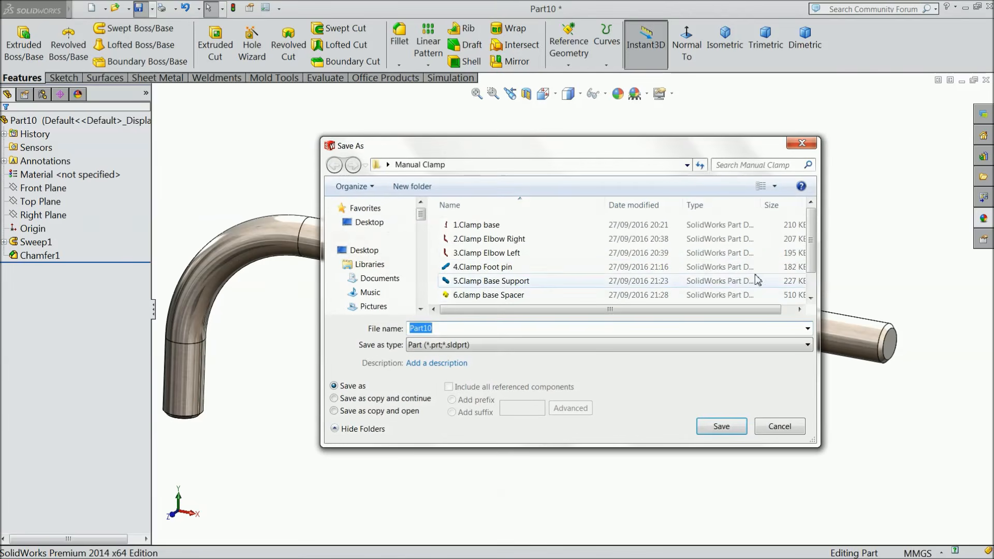
text(9.Clamp Lever)
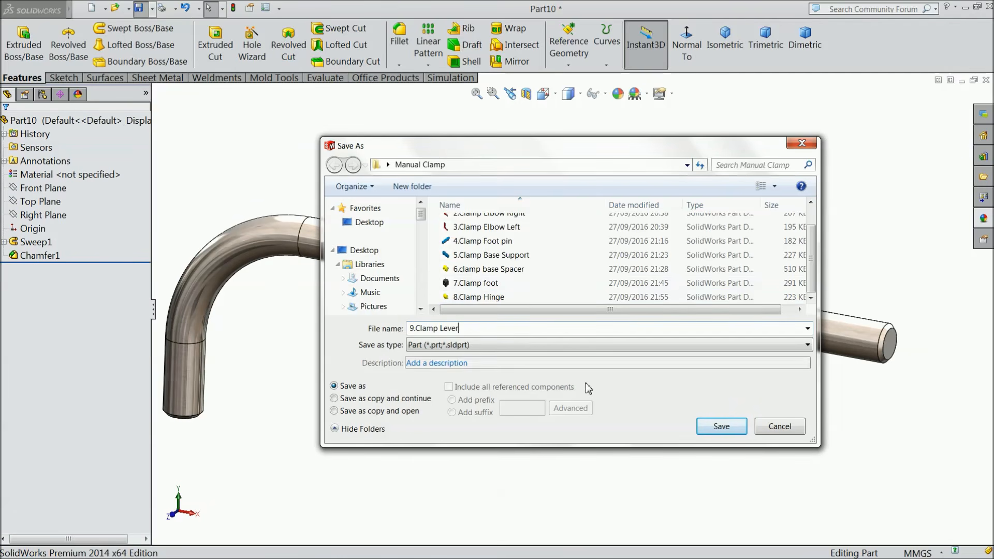
click(719, 426)
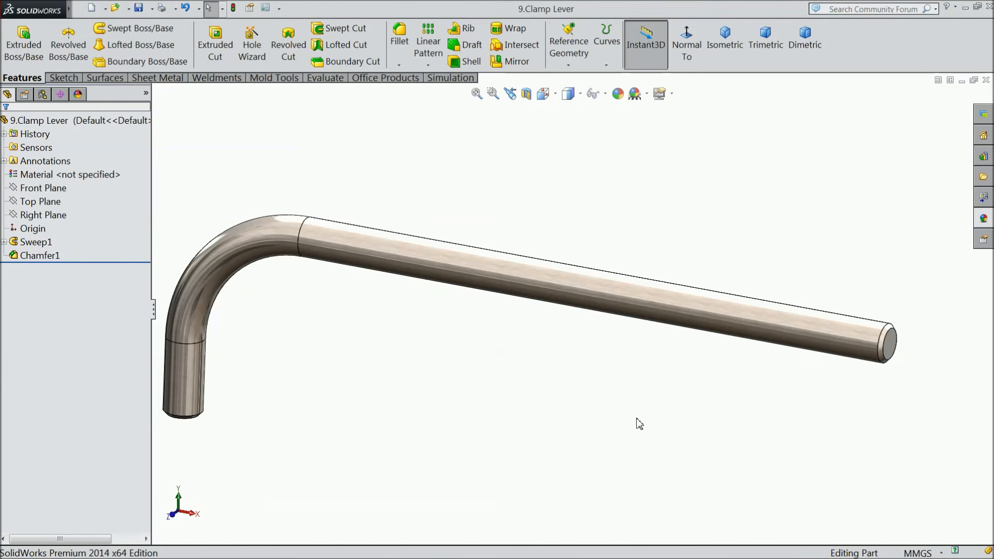
middle_drag(530, 371, 448, 345)
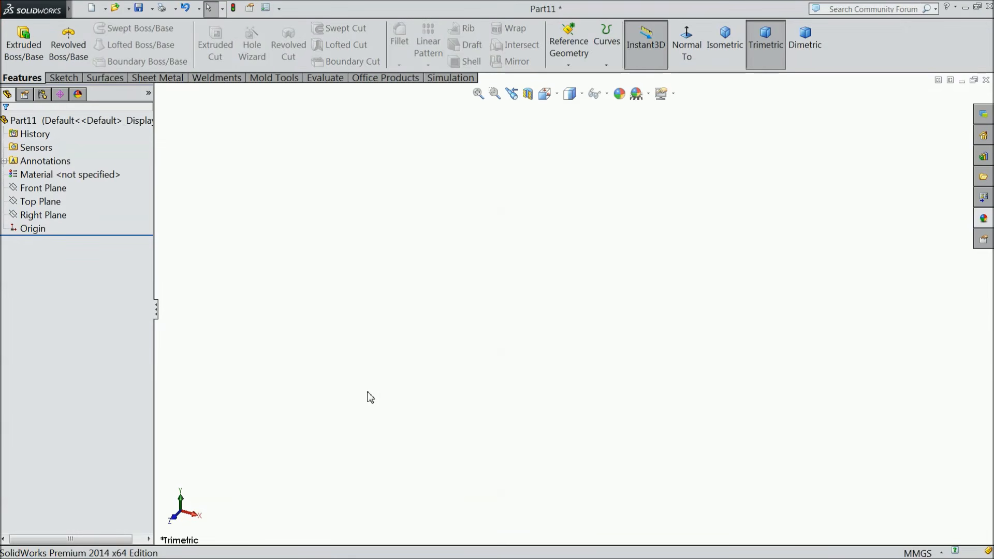
On the Front Plane, sketch a closed stepped profile from the origin, about 158 mm long and 24 mm high, with a shorter step at its left end.
click(50, 190)
click(59, 176)
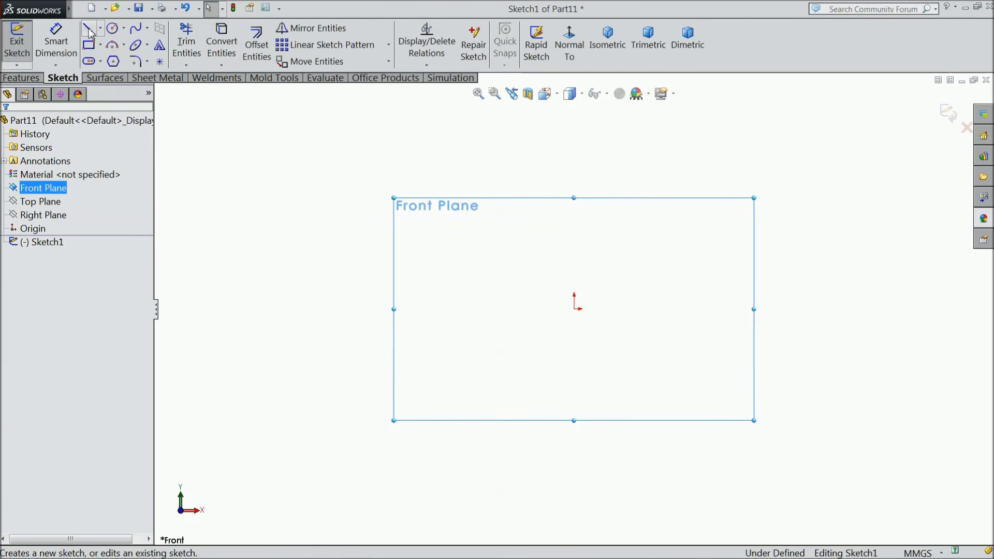
click(91, 31)
click(574, 309)
click(573, 259)
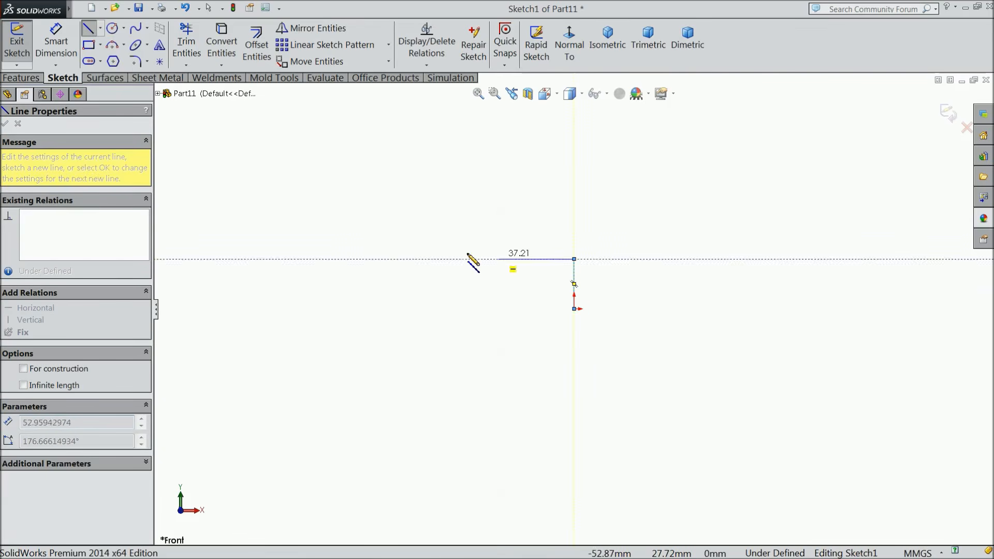
click(299, 258)
click(299, 275)
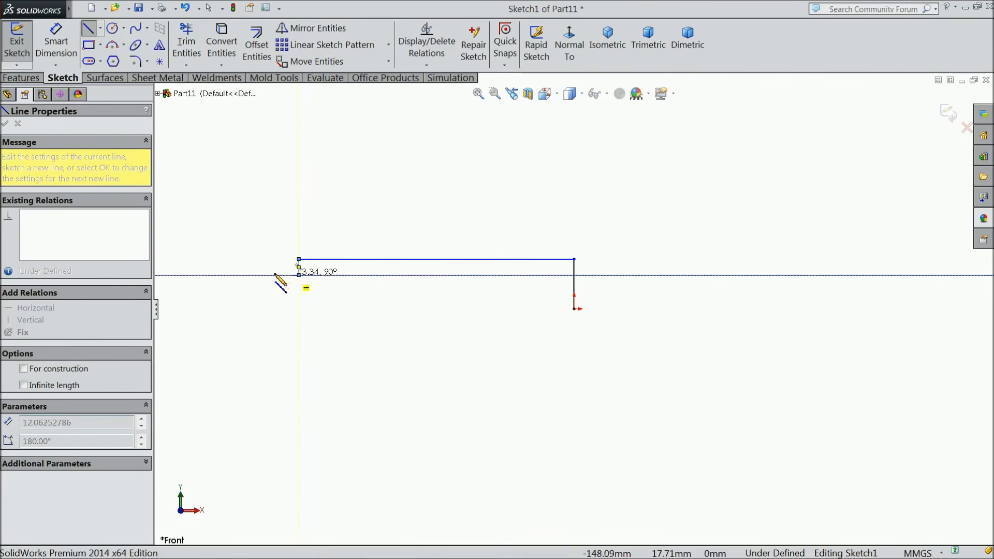
click(255, 309)
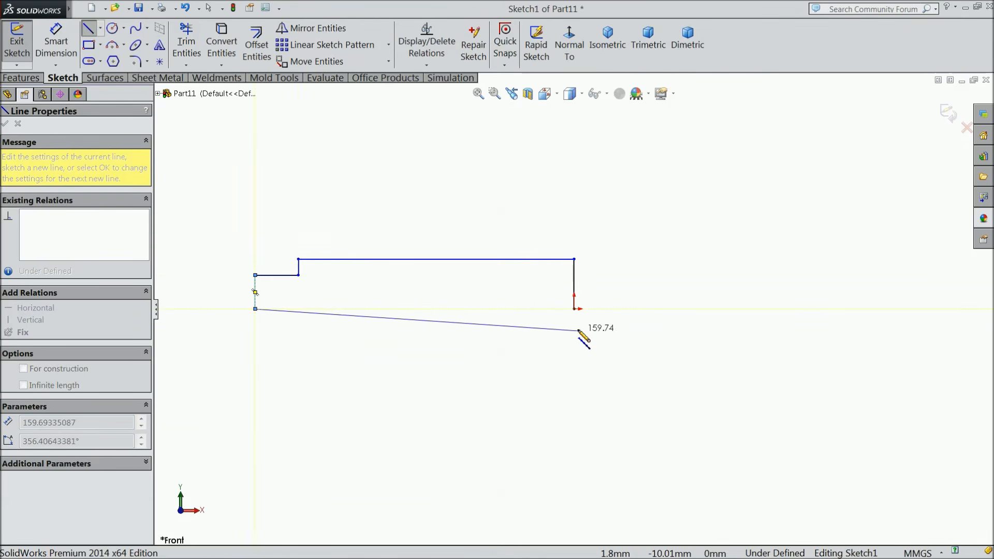
click(574, 309)
right_click(599, 290)
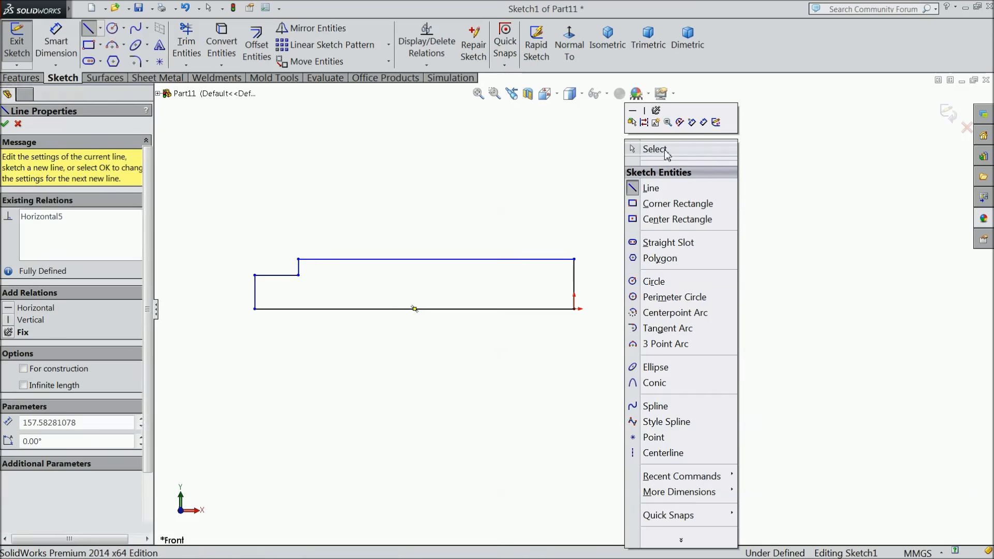
click(656, 148)
Dimension the profile's long upper edge as 130 mm and the short stepped edge as 18 mm.
scroll(420, 299, down, 3)
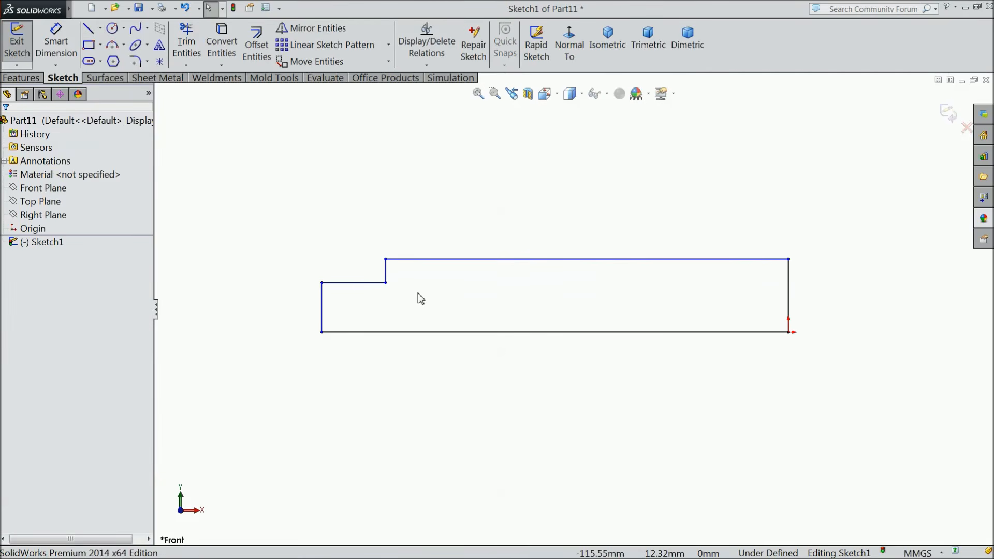
click(55, 34)
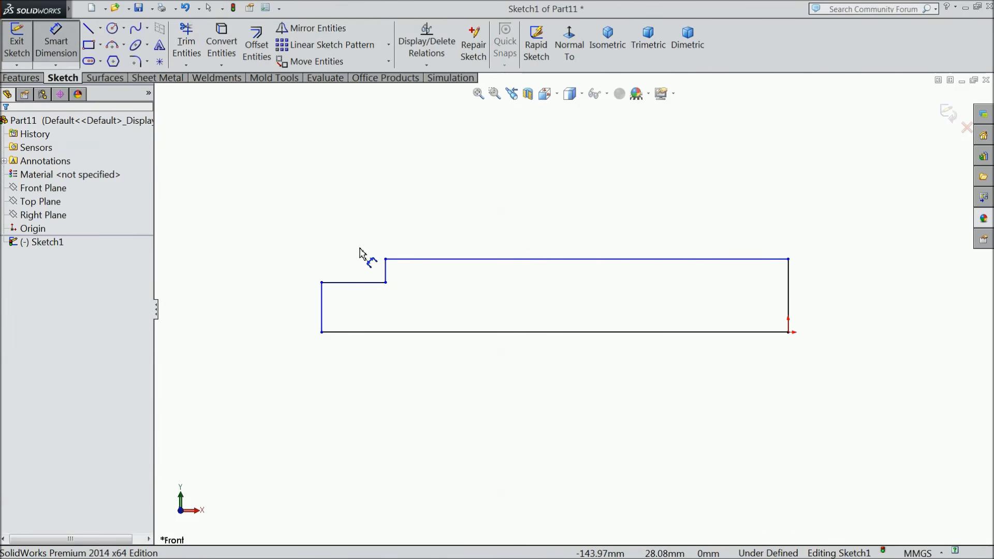
click(563, 259)
click(558, 234)
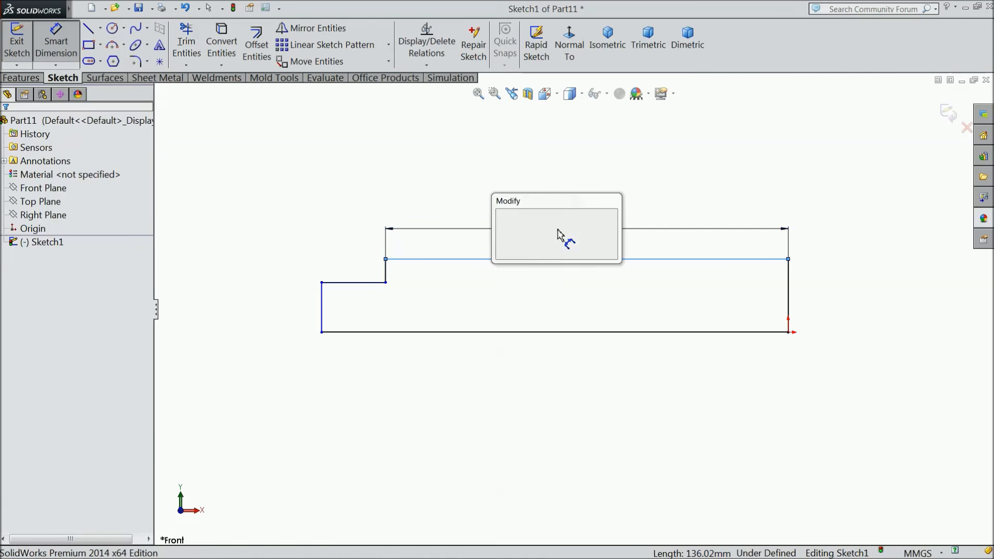
text(130)
click(503, 216)
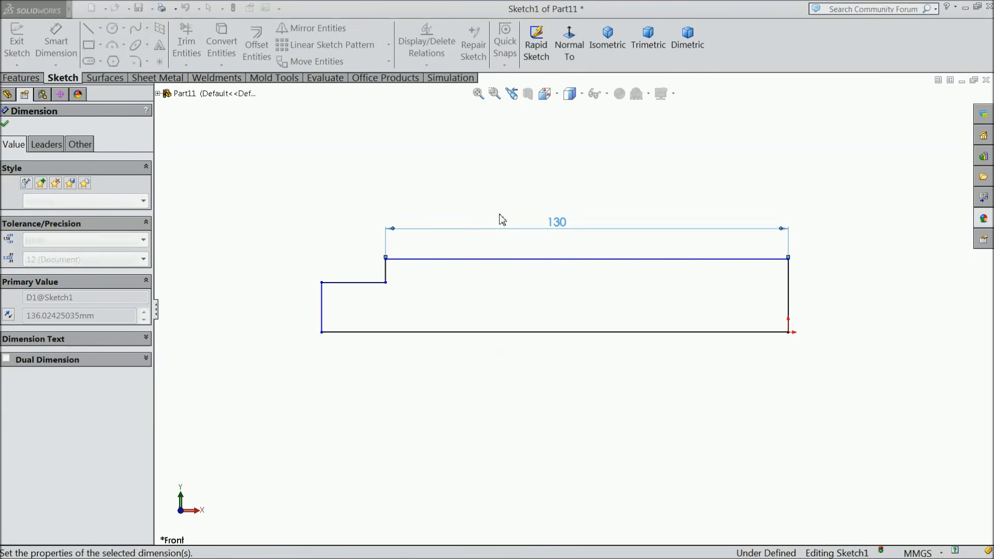
click(355, 284)
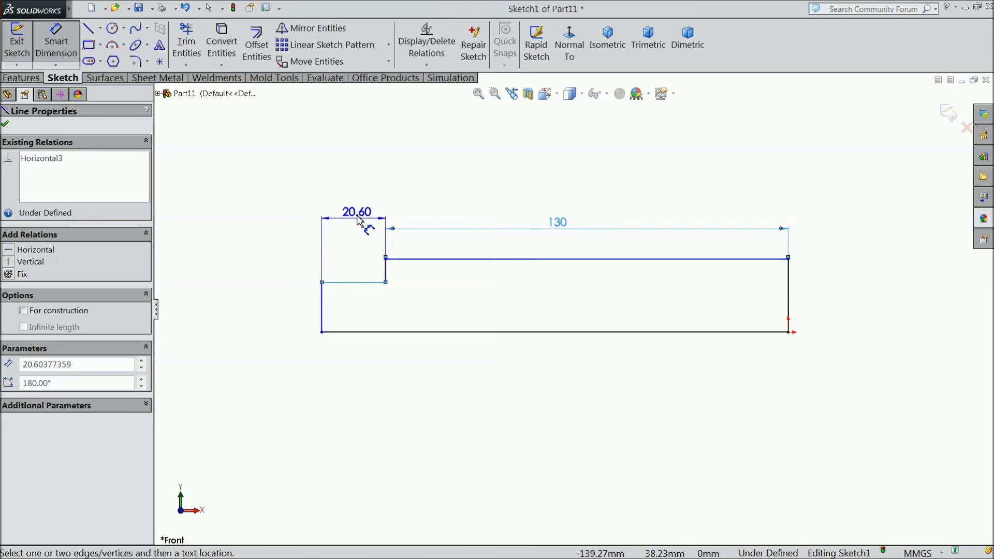
click(360, 220)
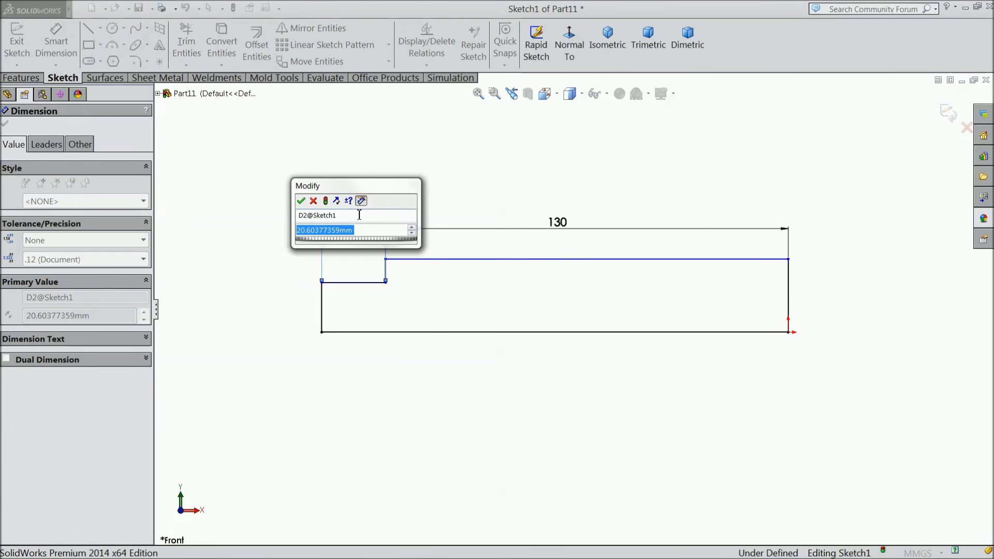
text(18)
click(301, 201)
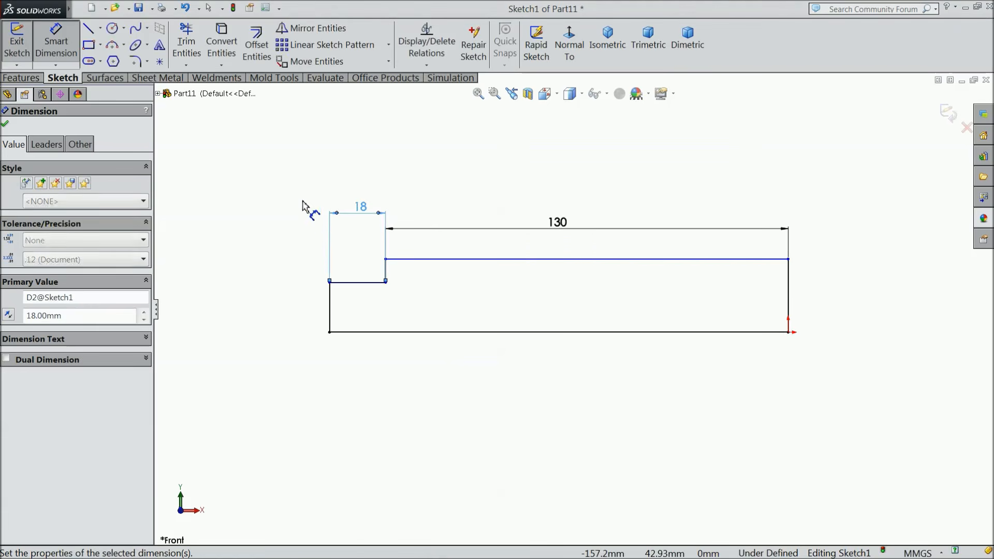
Dimension the distance between the long upper edge and the baseline as 5 mm.
click(421, 266)
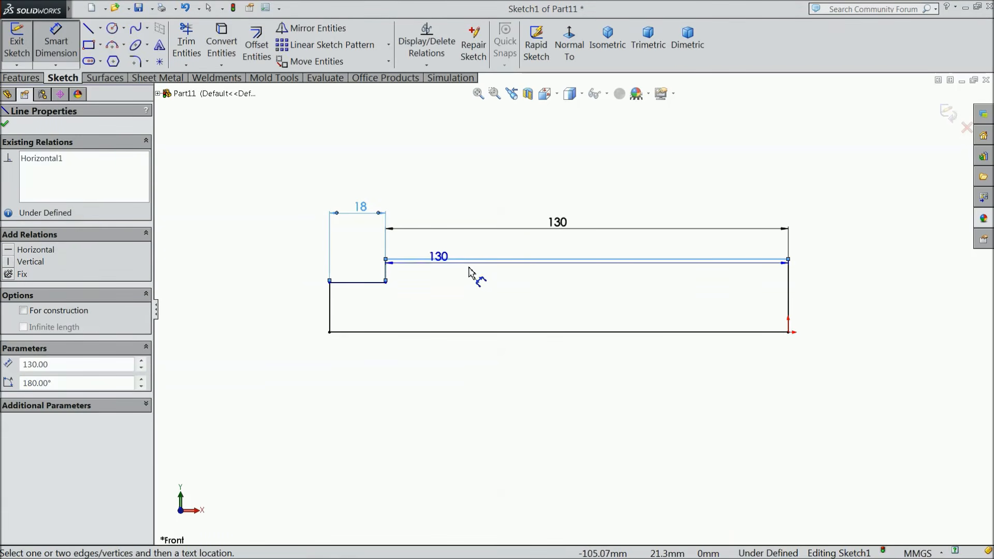
click(515, 333)
click(839, 290)
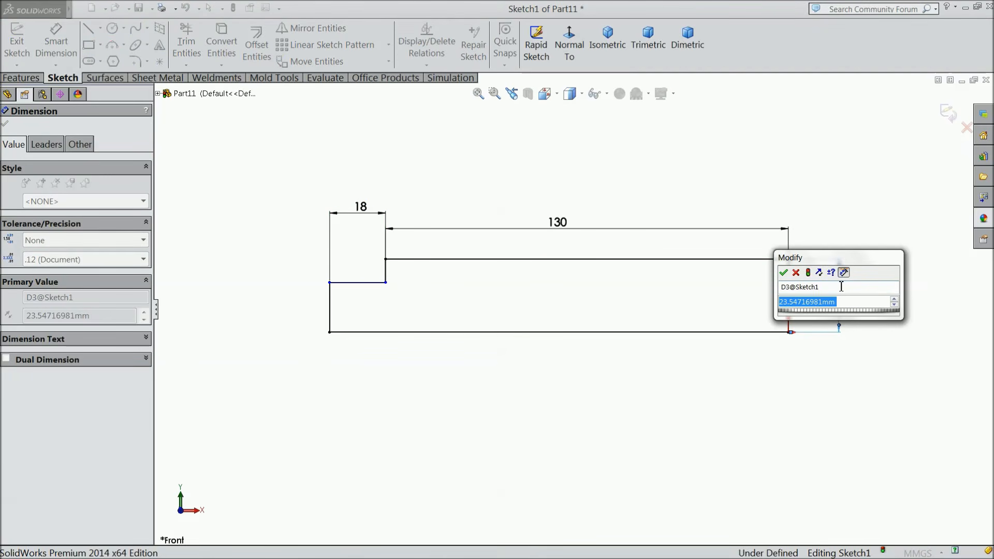
text(5)
click(783, 273)
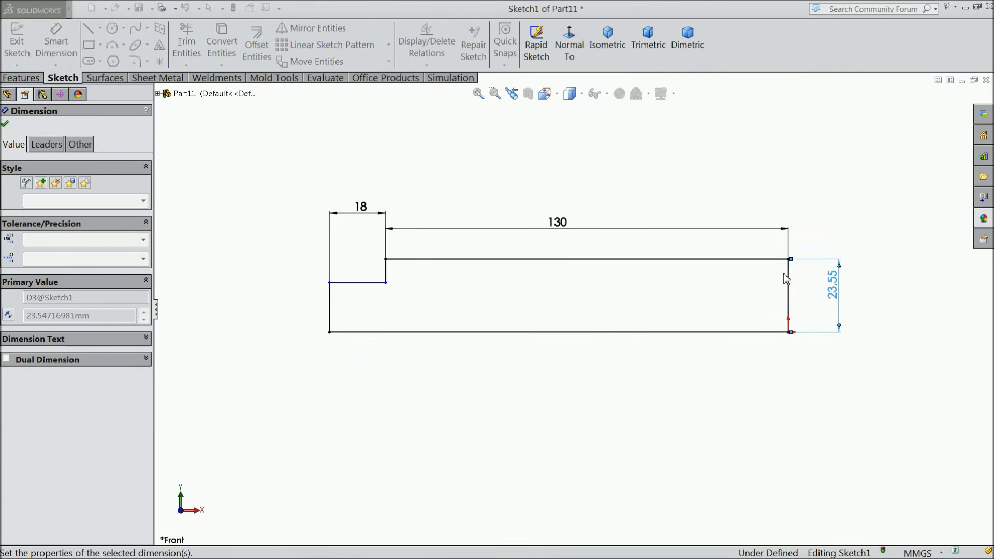
Move the short step's horizontal line back above the baseline, below the level of the long upper edge.
scroll(435, 330, down, 5)
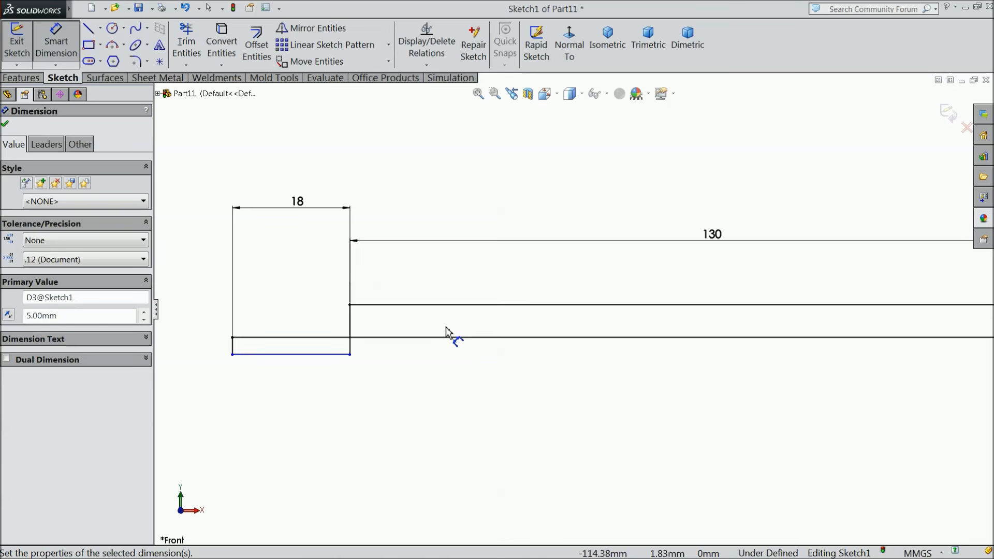
click(6, 123)
drag(336, 359, 337, 318)
Dimension the height of the short step above the baseline as 3 mm.
click(53, 40)
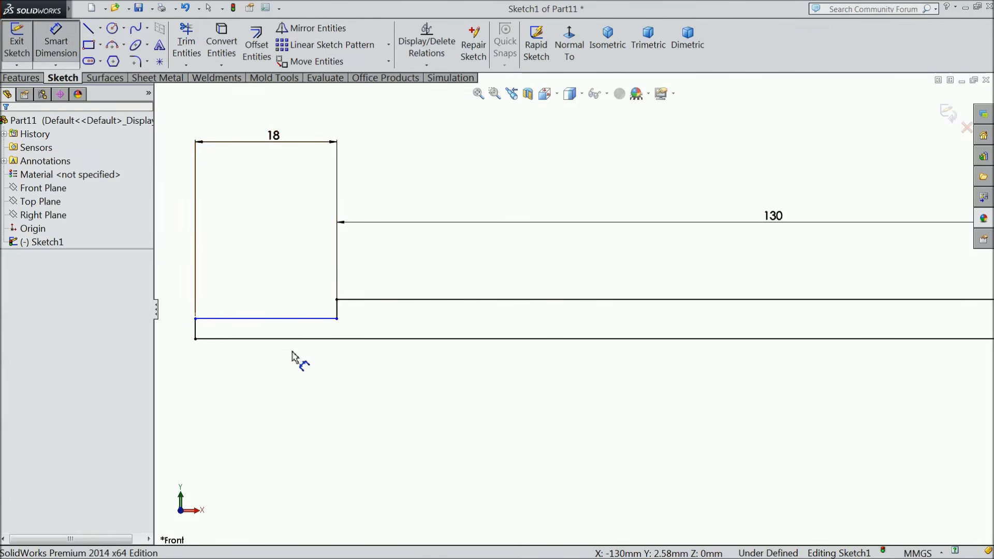
scroll(293, 354, down, 3)
click(326, 289)
click(333, 322)
click(467, 313)
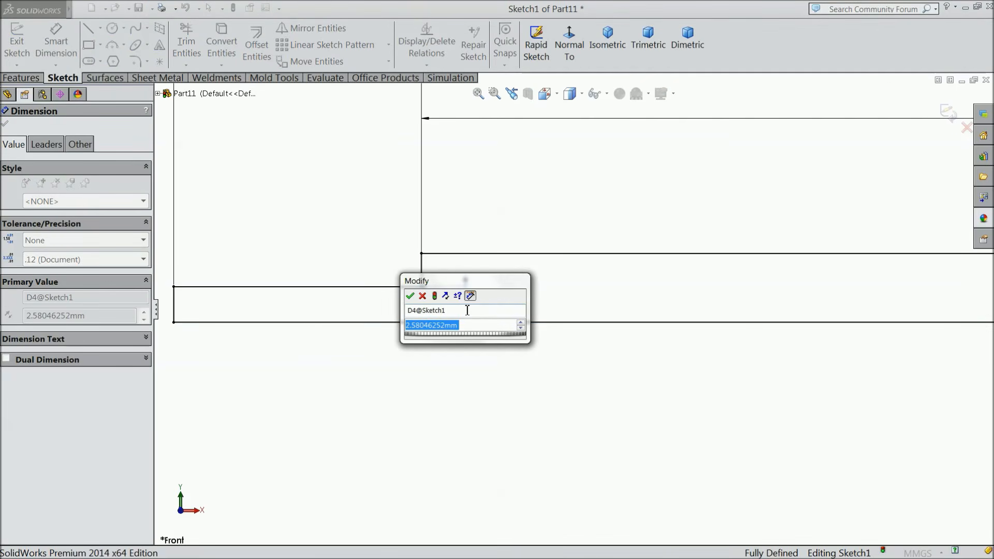
text(3)
click(411, 296)
scroll(423, 337, up, 2)
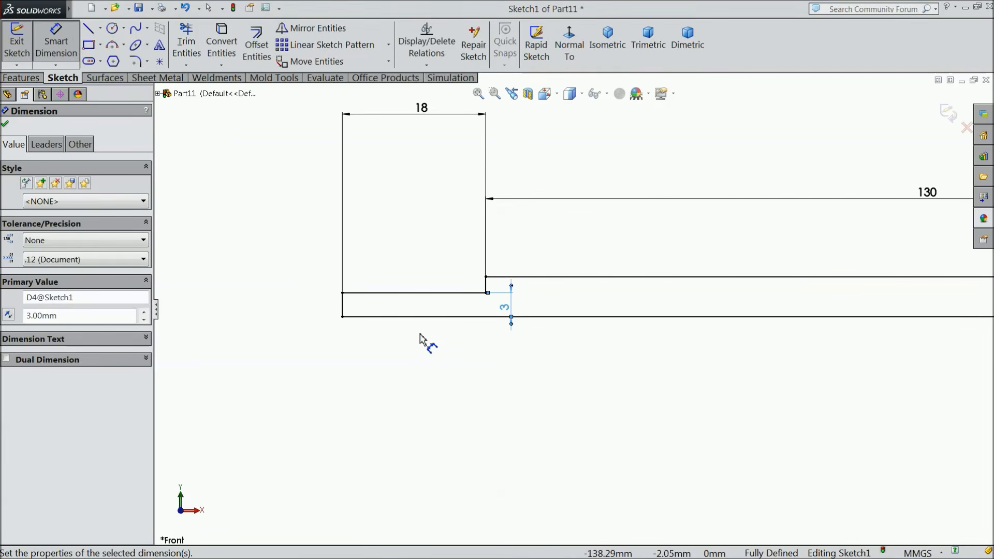
click(6, 125)
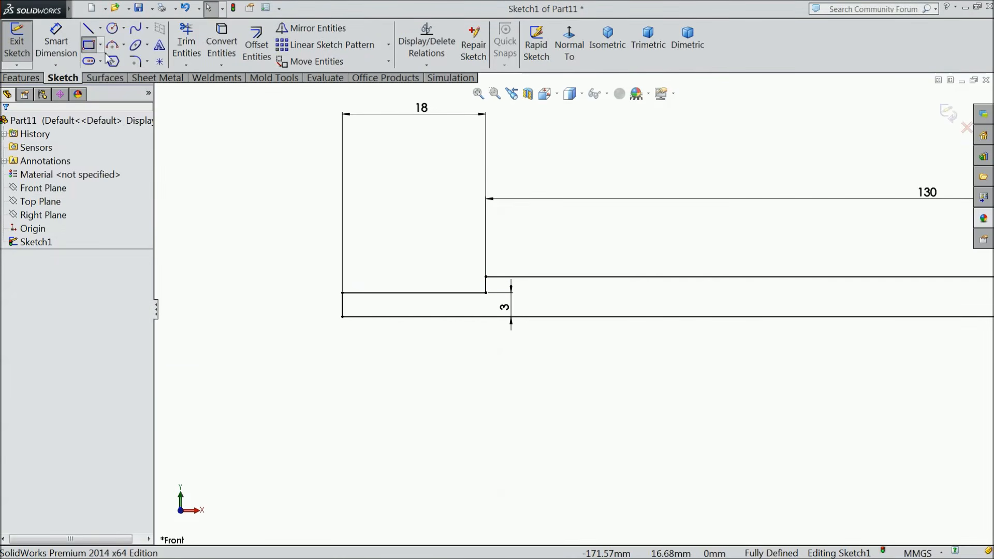
Sketch a corner rectangle about 3.3 by 1.4 mm extending down from the short step's upper line.
click(89, 44)
scroll(481, 318, down, 3)
click(277, 262)
click(332, 285)
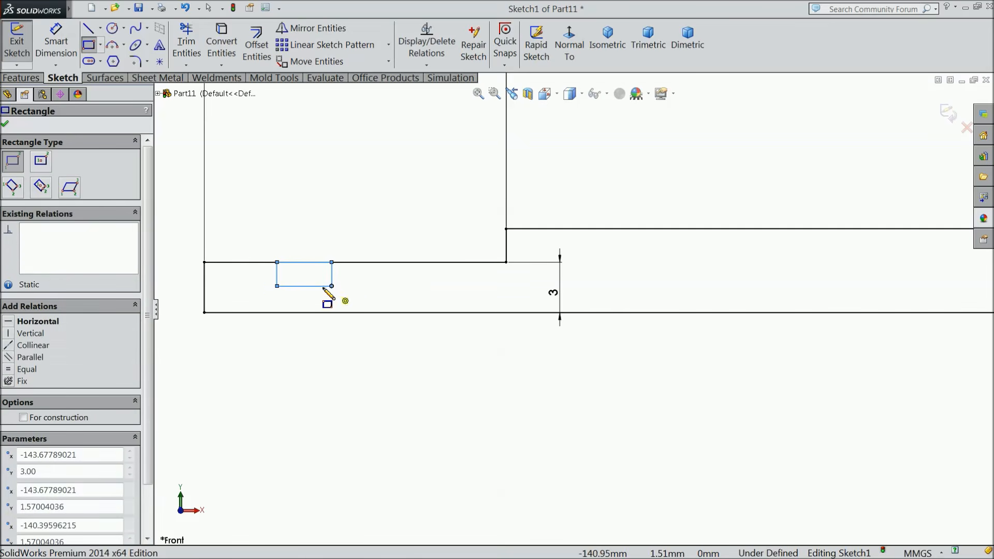
Dimension the small rectangle's left side 2 mm from the profile's left end.
click(56, 47)
scroll(324, 289, up, 1)
click(327, 283)
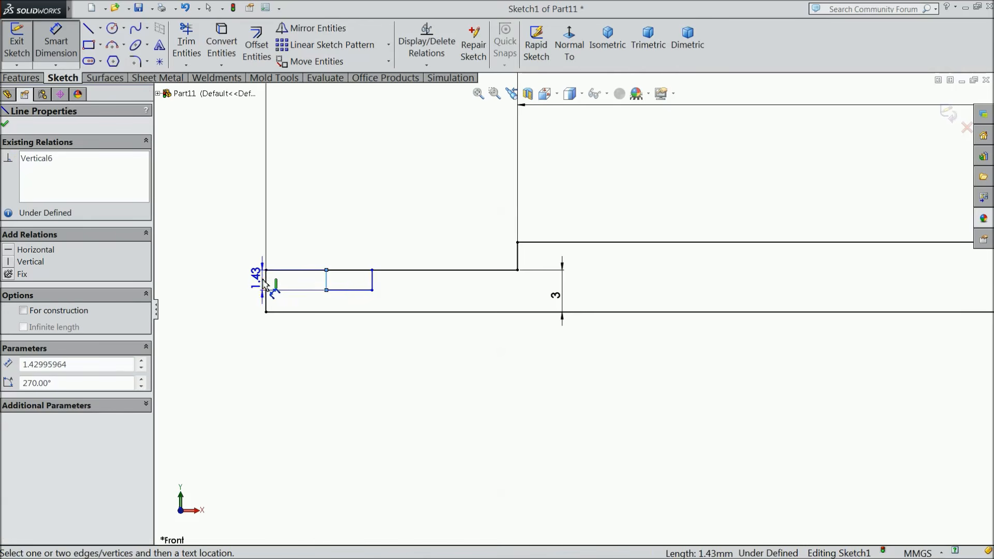
click(266, 282)
click(305, 241)
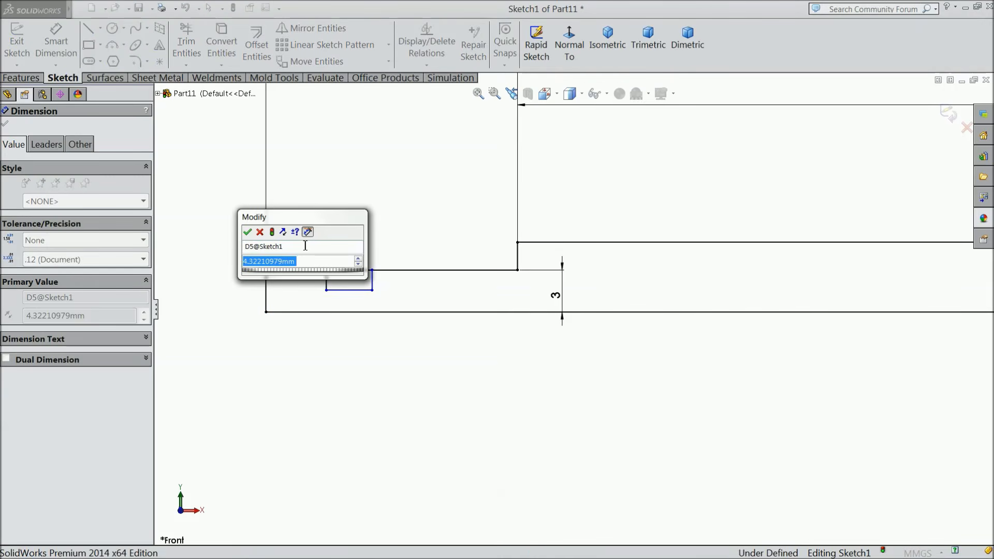
text(2)
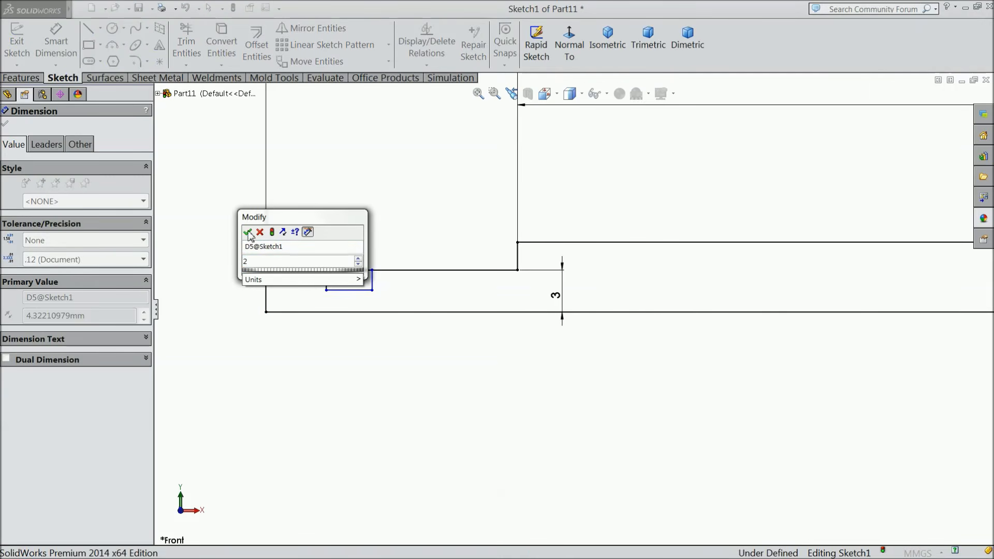
click(247, 232)
Dimension the small rectangle's width as 1 mm.
click(331, 268)
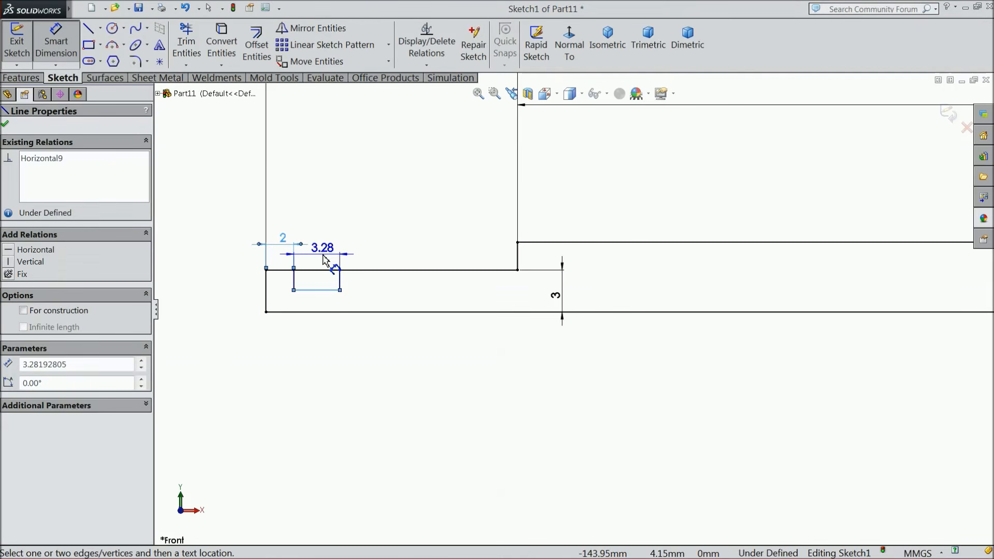
click(325, 261)
text(1)
key(Return)
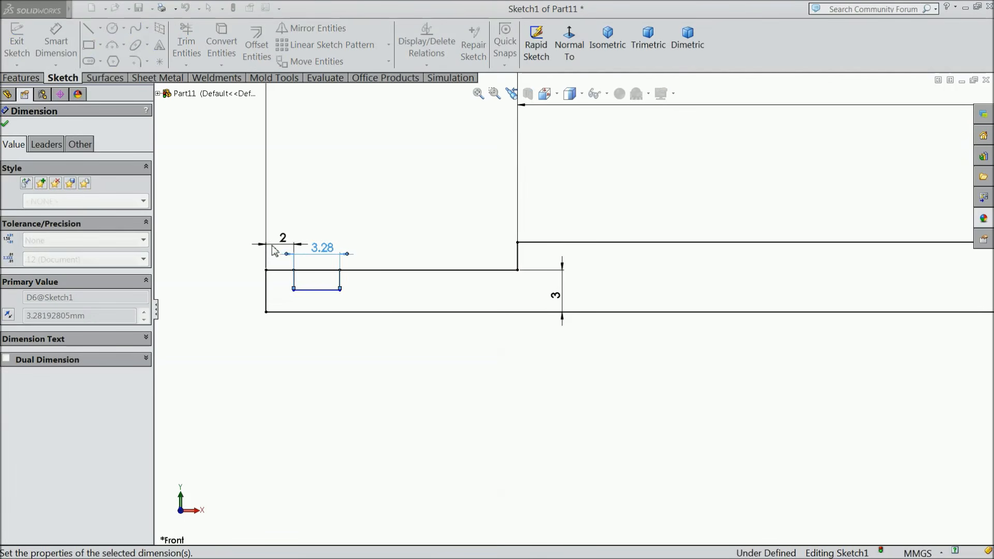
Dimension the distance from the small rectangle's lower edge to the baseline as 2.5 mm.
click(304, 292)
click(279, 312)
click(229, 298)
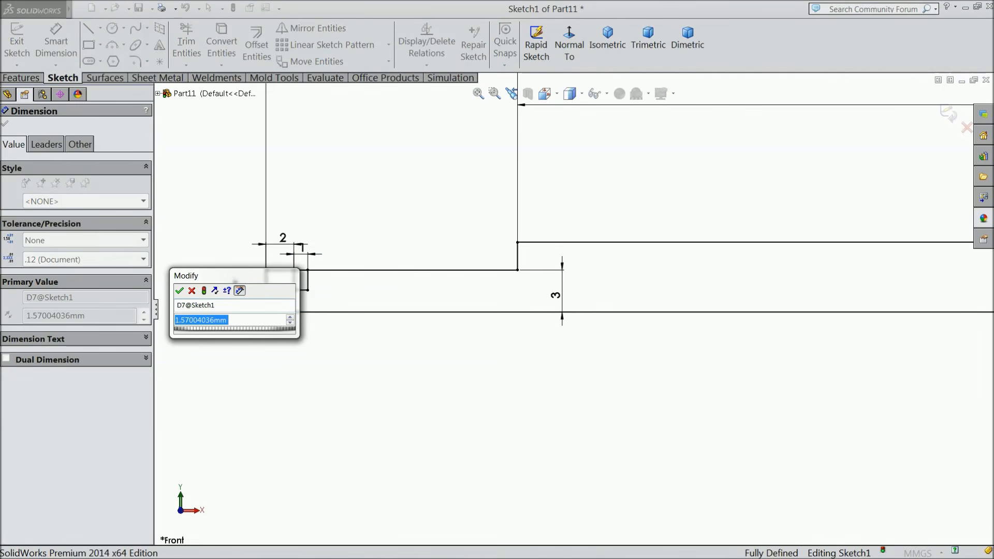
text(2.5)
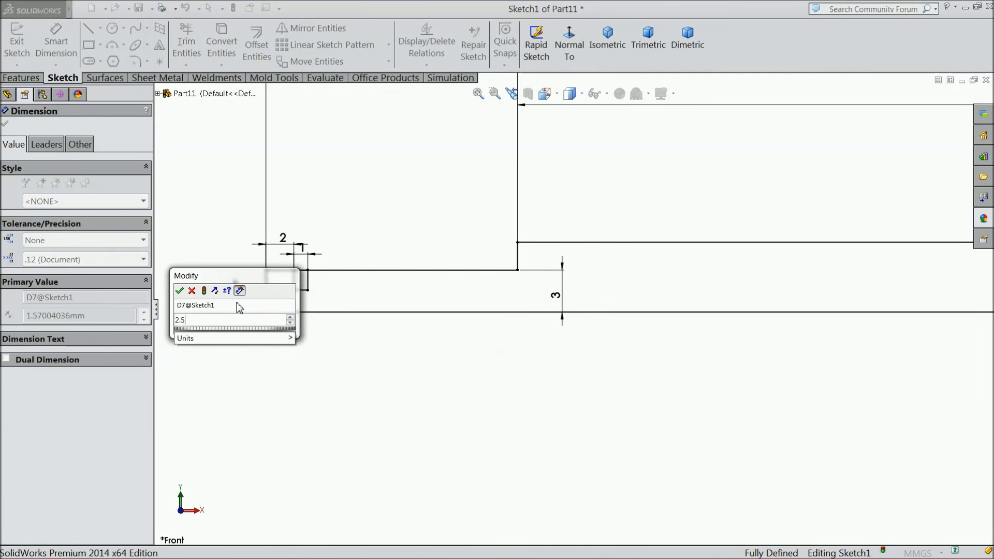
key(Escape)
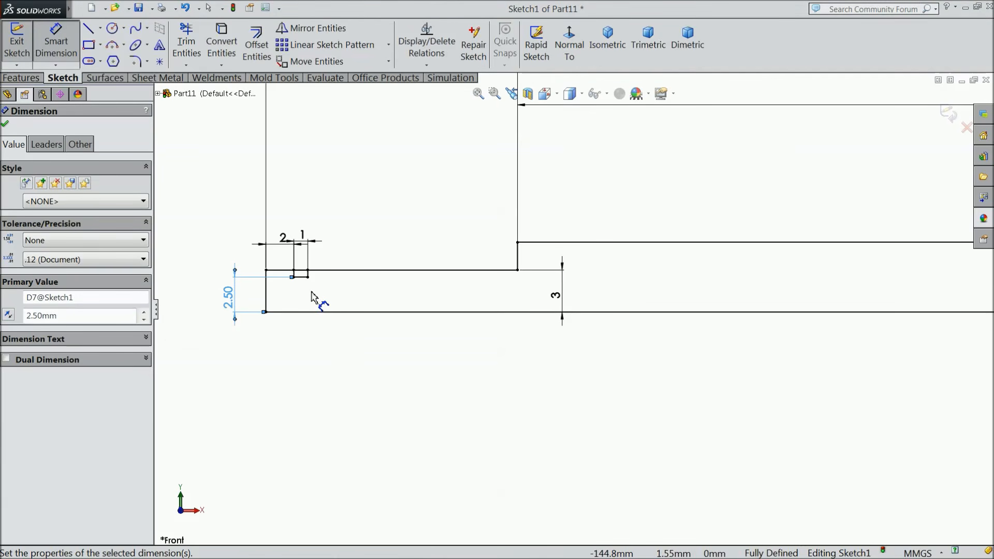
scroll(311, 284, down, 2)
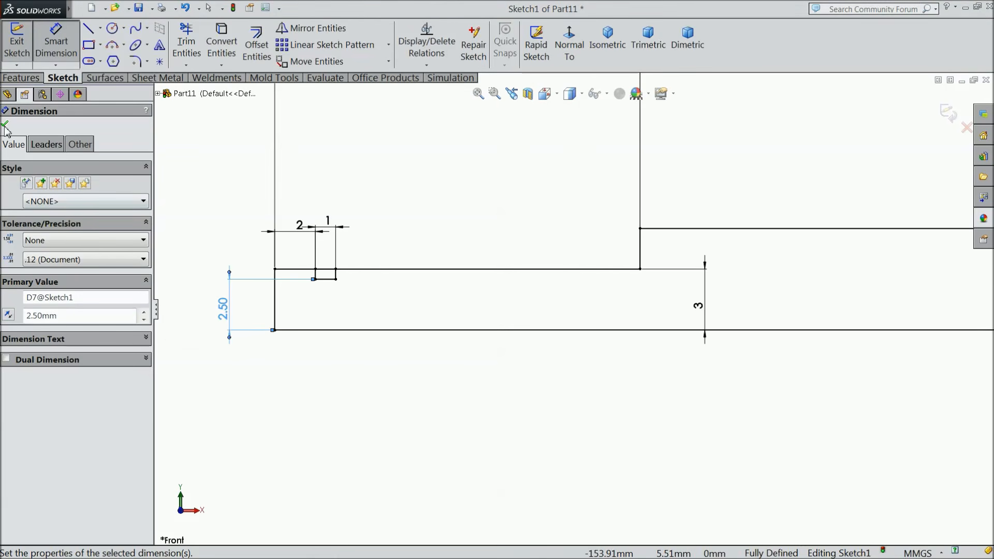
Trim away the short step's upper line between the small rectangle's sides to open the groove.
click(186, 41)
scroll(355, 310, down, 5)
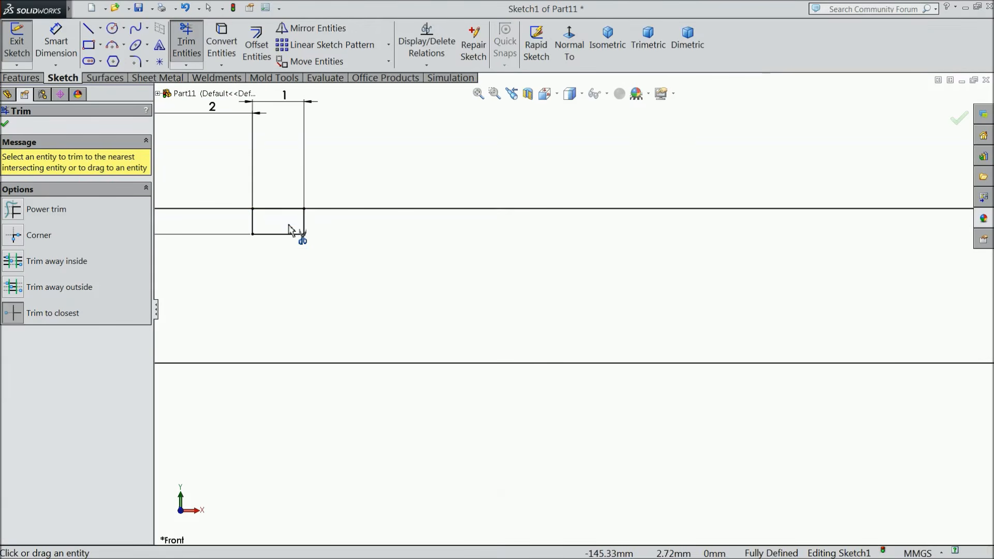
click(284, 216)
scroll(293, 244, up, 3)
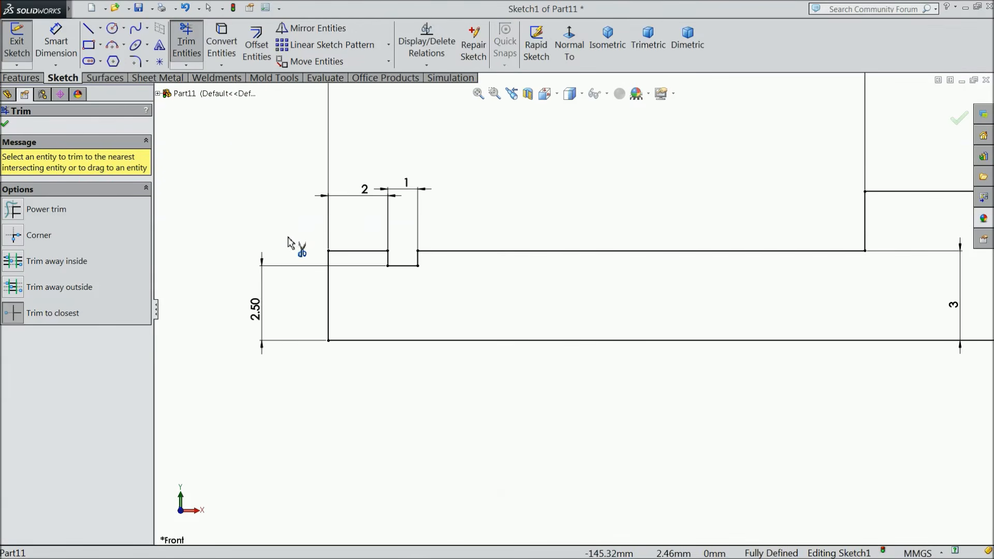
click(6, 126)
scroll(217, 262, up, 5)
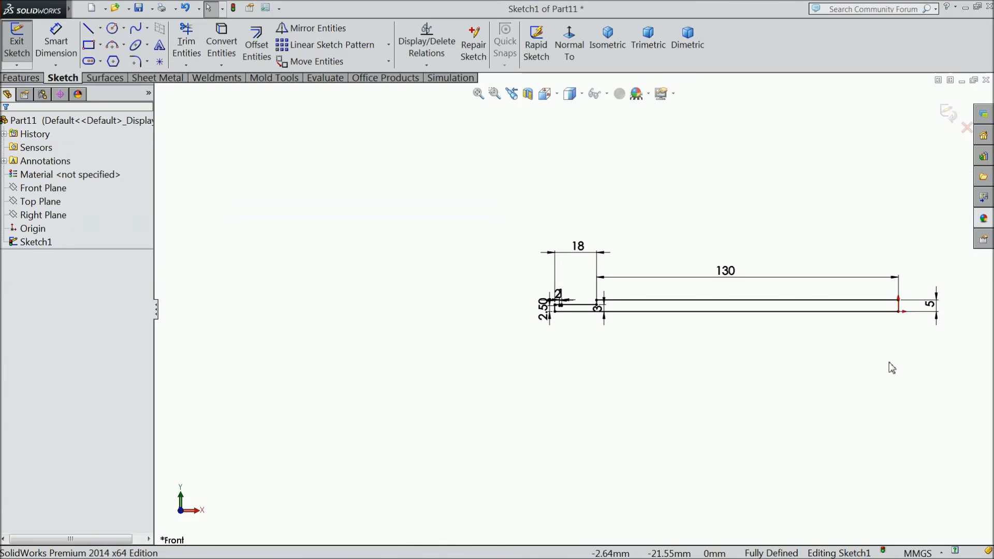
Revolve the stepped profile 360 degrees about its long lower baseline to form the solid rod.
scroll(891, 320, down, 2)
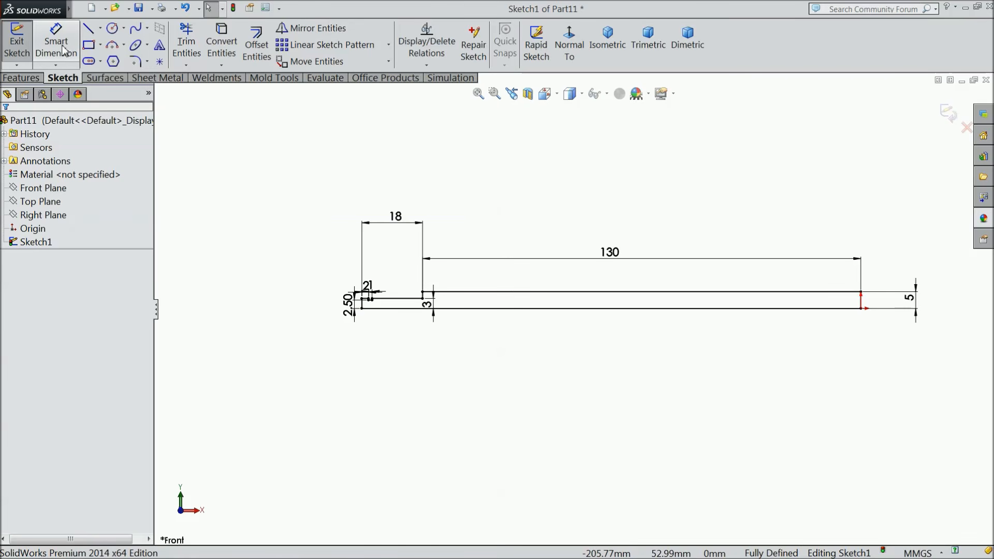
click(21, 77)
click(68, 44)
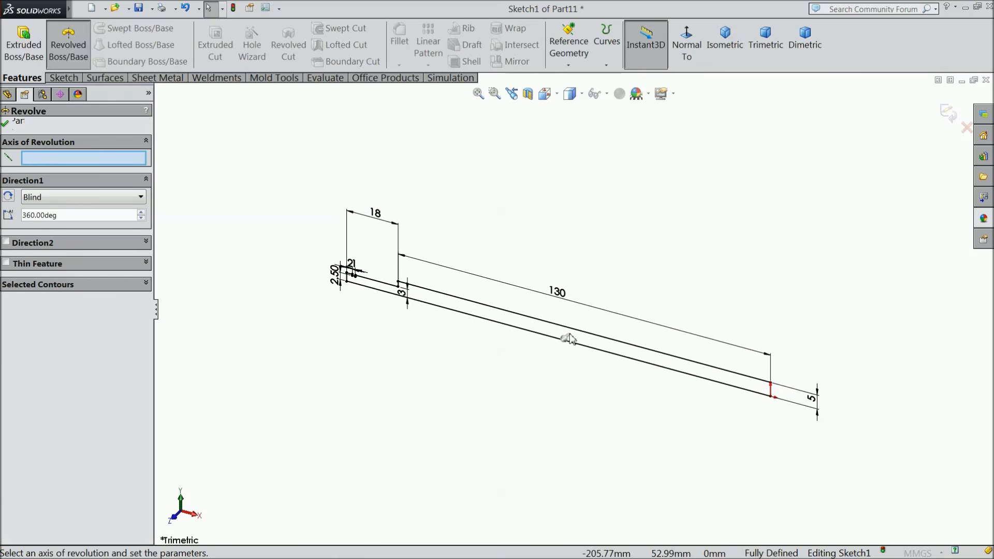
click(581, 348)
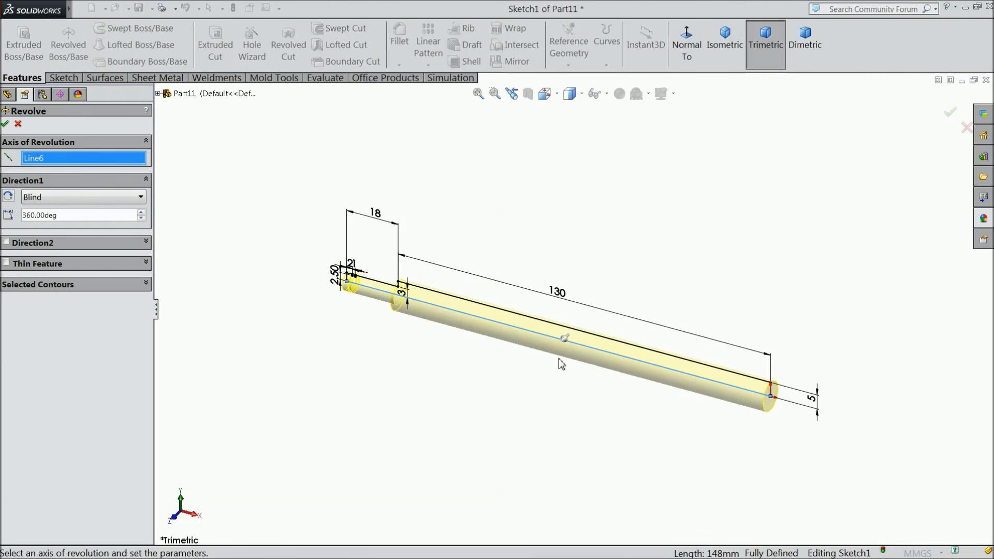
scroll(558, 337, down, 3)
click(5, 124)
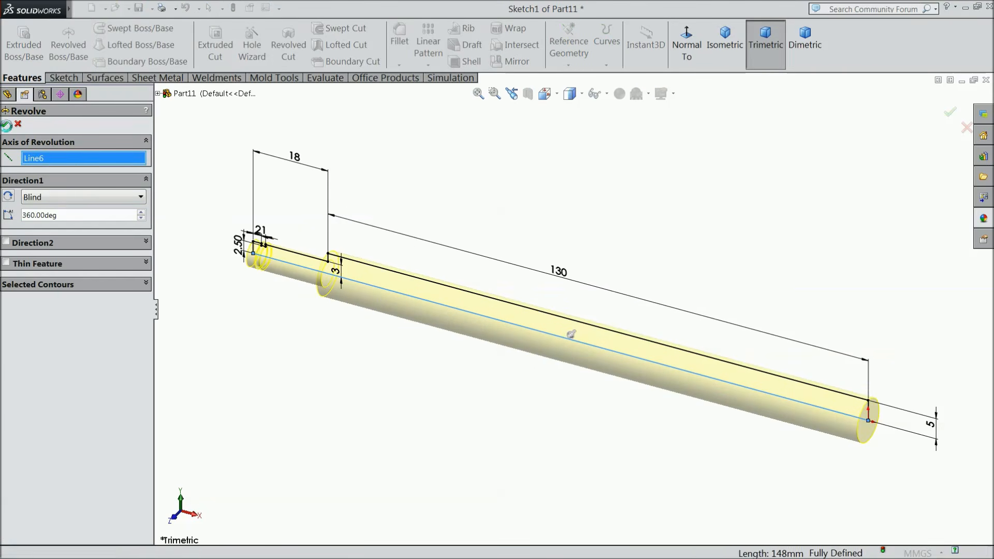
middle_drag(320, 266, 600, 235)
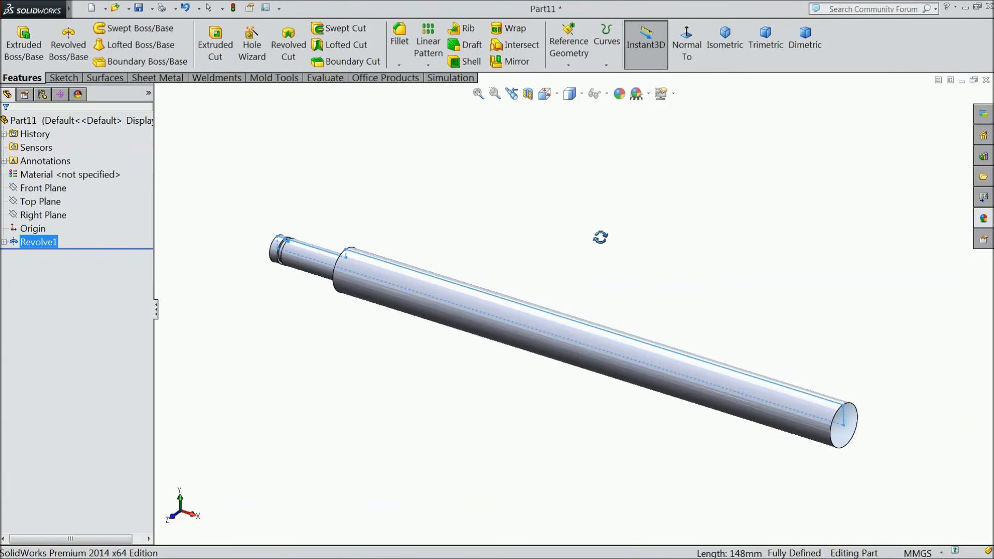
Sketch a circle on the Front Plane, centred on the rod's axis about 9 mm from the thick end.
click(42, 187)
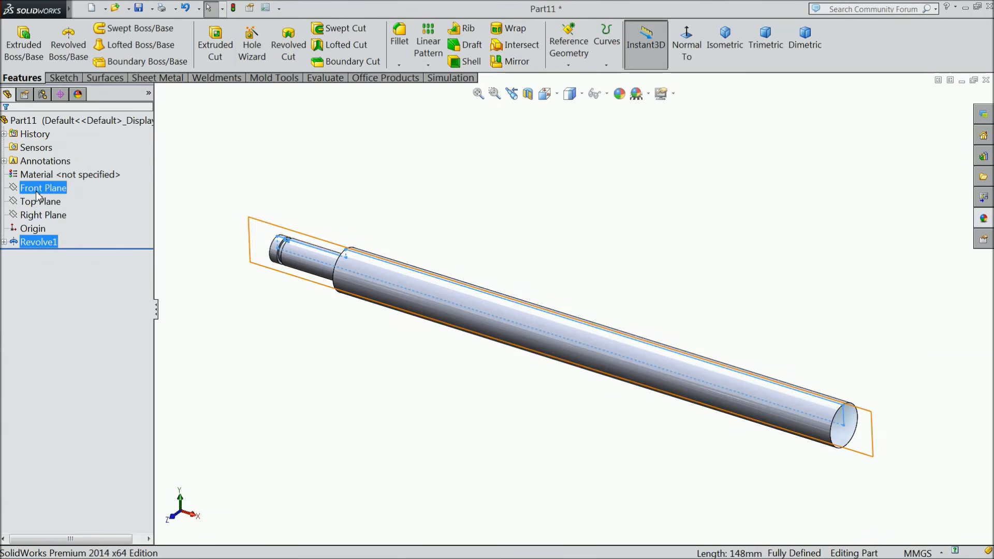
click(44, 171)
click(687, 47)
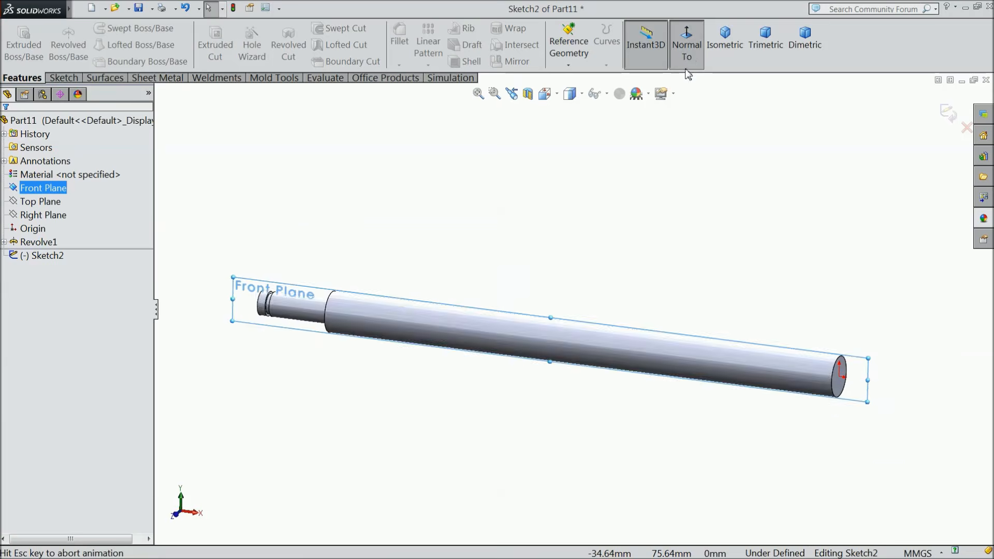
scroll(836, 337, down, 5)
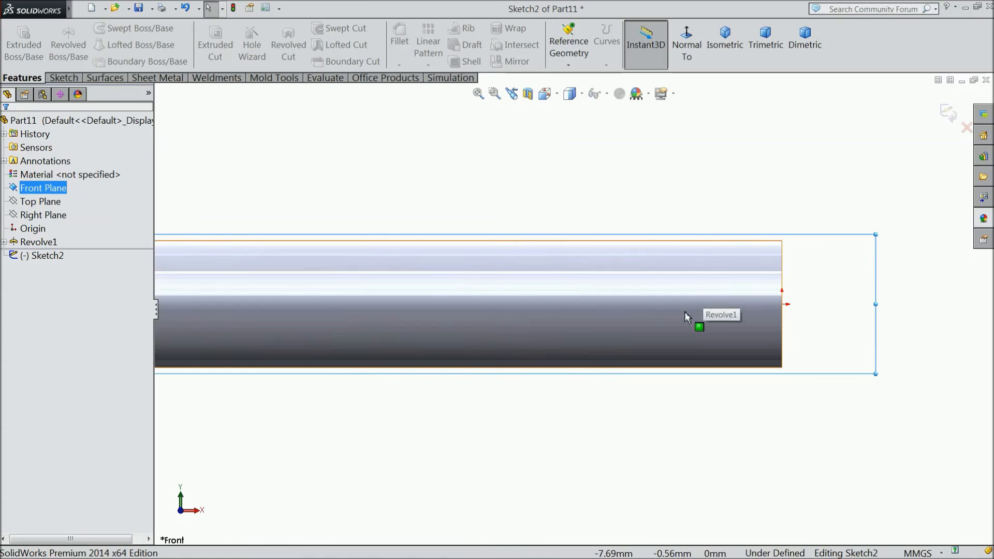
click(62, 78)
click(112, 29)
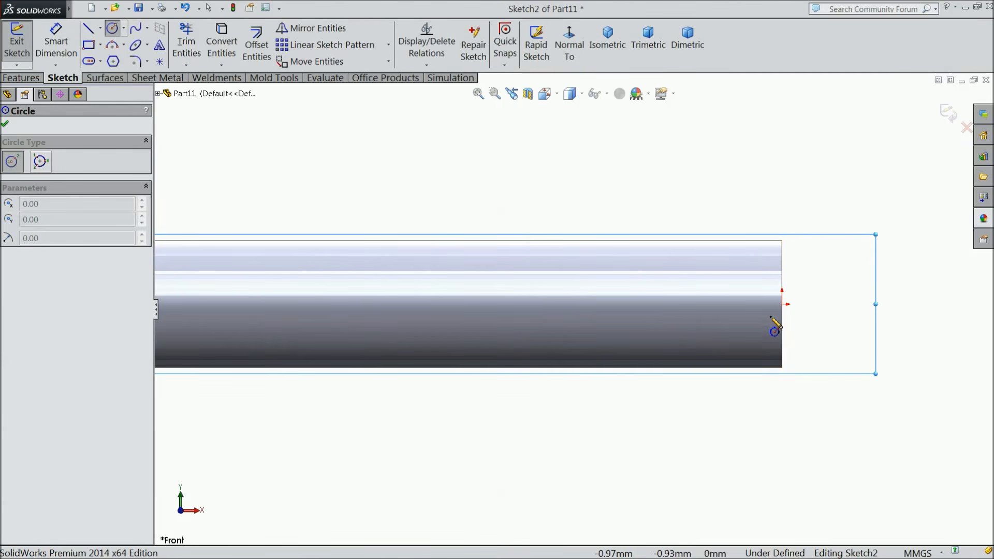
click(668, 303)
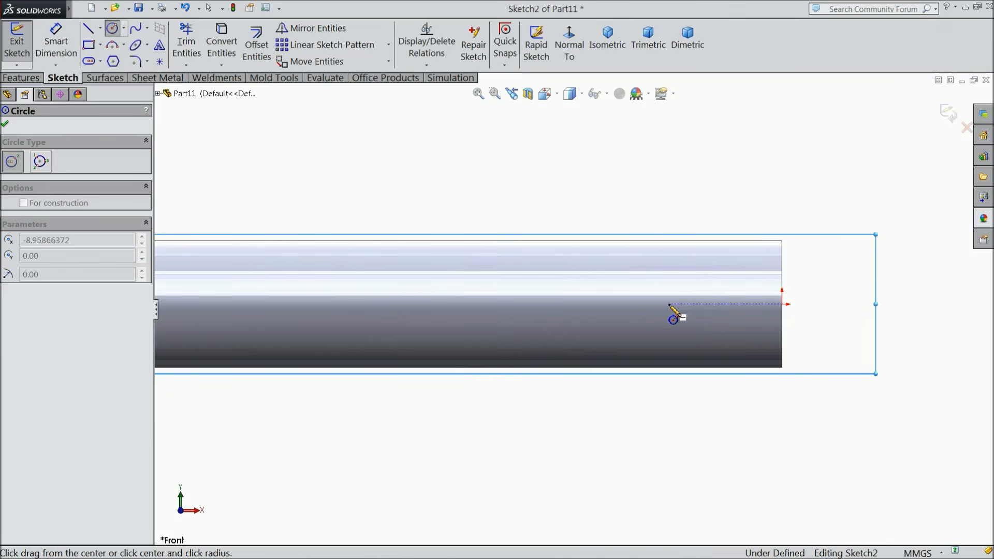
click(669, 269)
Dimension the circle's centre 8 mm from the rod's thick end face.
click(55, 42)
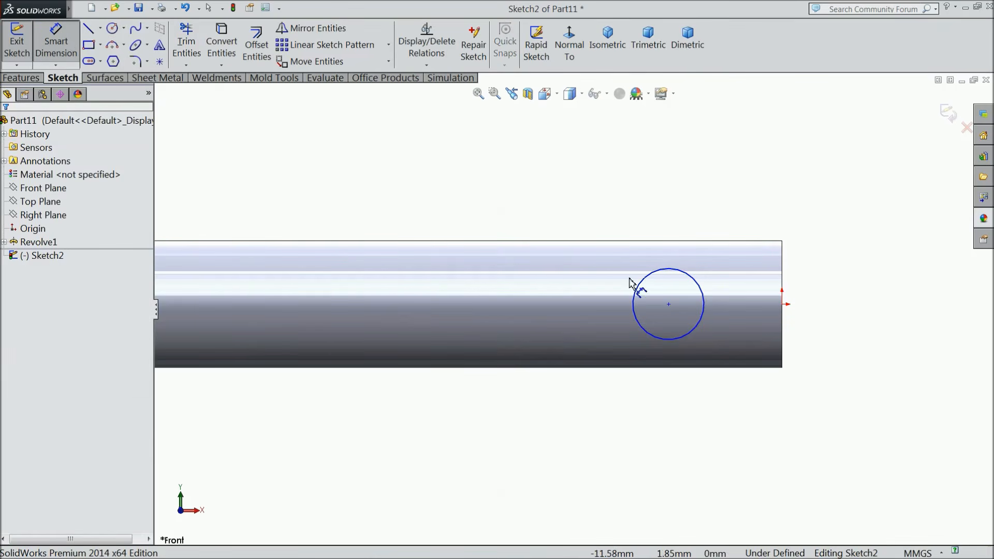
click(669, 305)
click(782, 325)
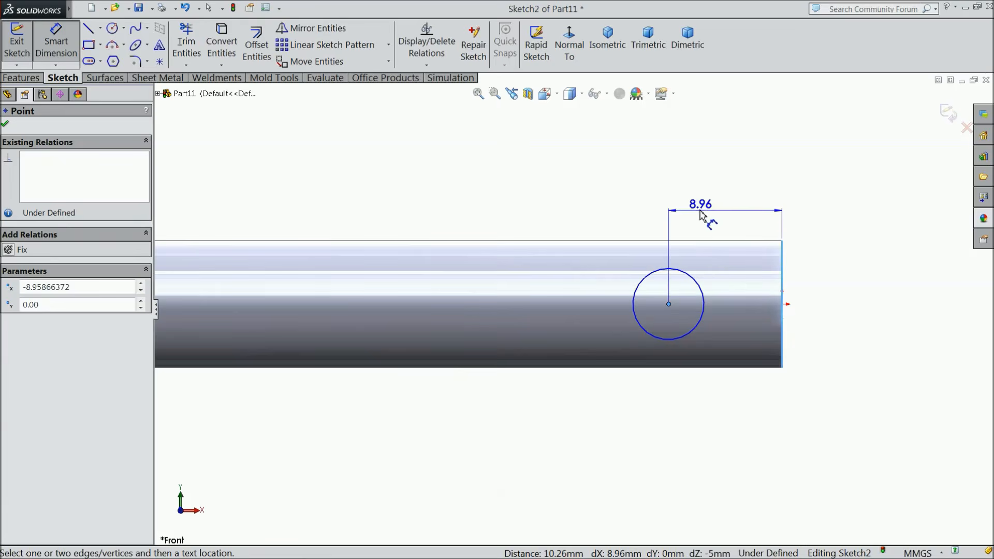
click(720, 198)
text(8)
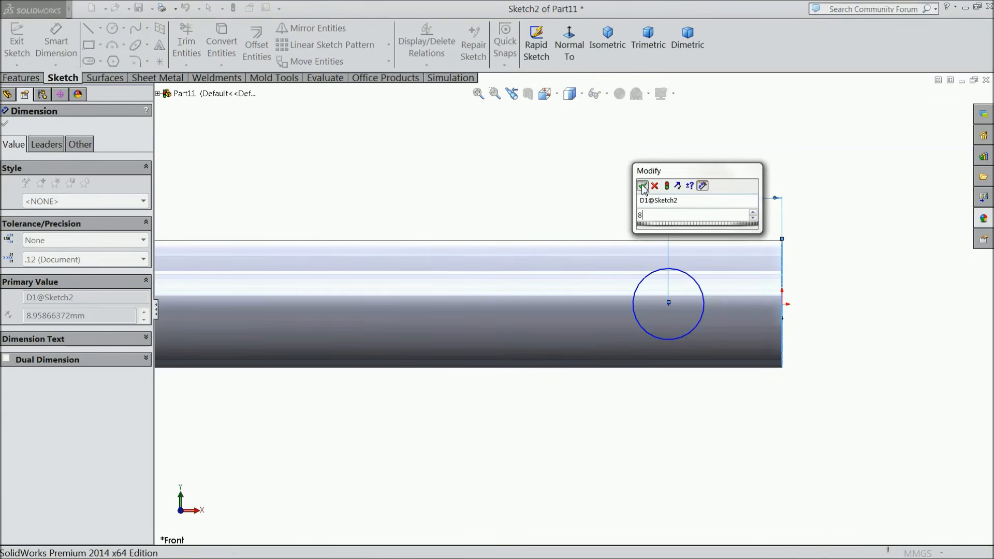
key(Return)
Dimension the circle's diameter as 5 mm.
click(712, 320)
click(823, 327)
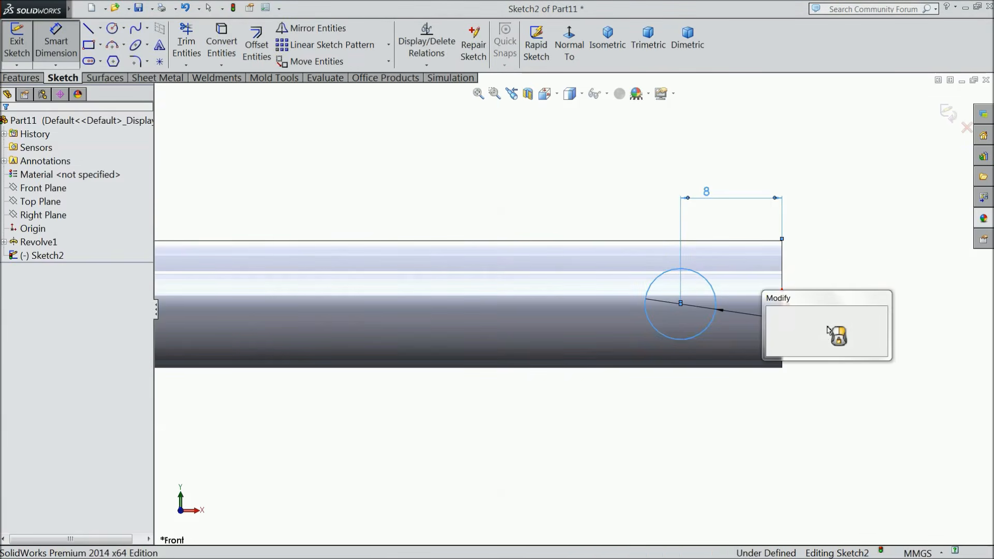
text(5)
key(Return)
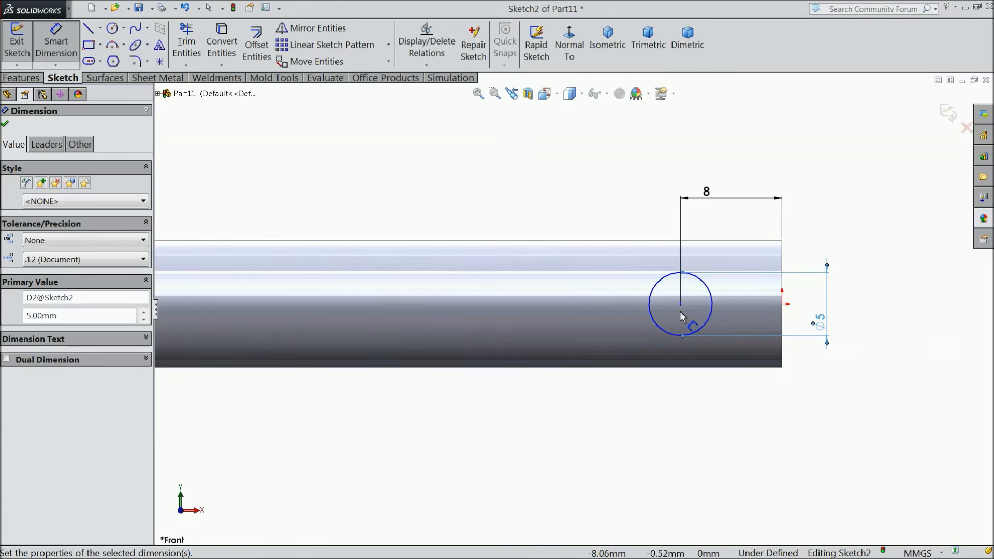
Cut-extrude the circle with Through All - Both to make a cross hole through the rod.
click(20, 77)
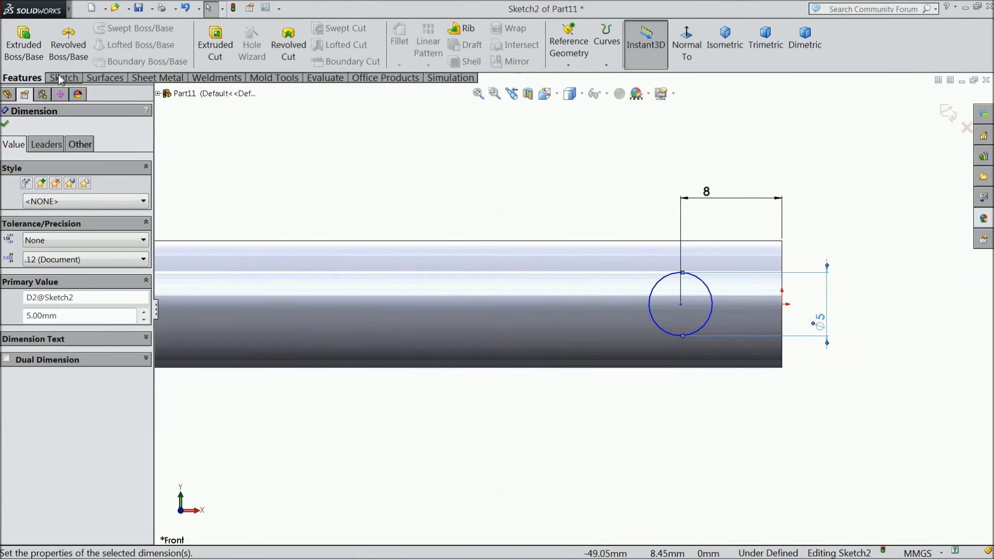
click(213, 50)
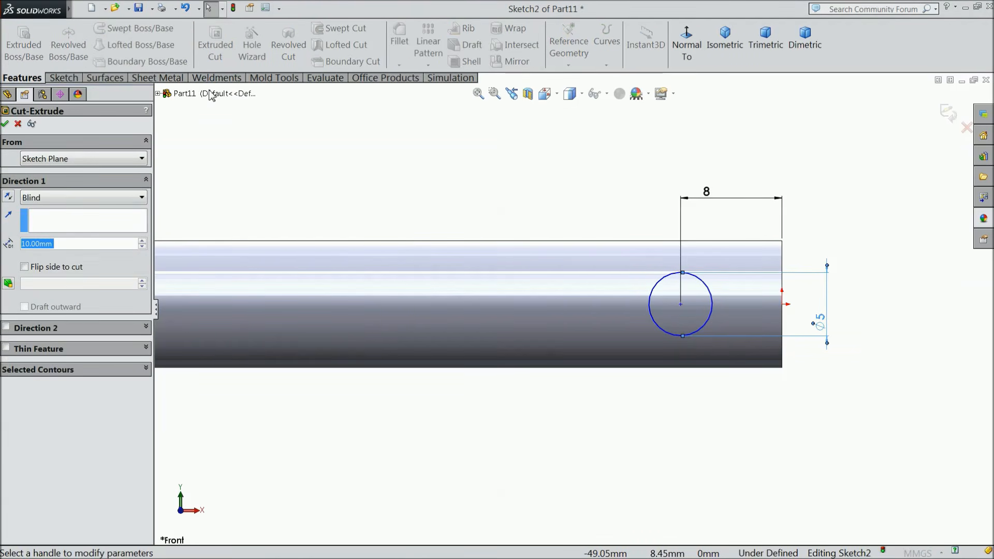
click(52, 201)
click(52, 232)
middle_drag(399, 228, 382, 317)
scroll(765, 373, down, 3)
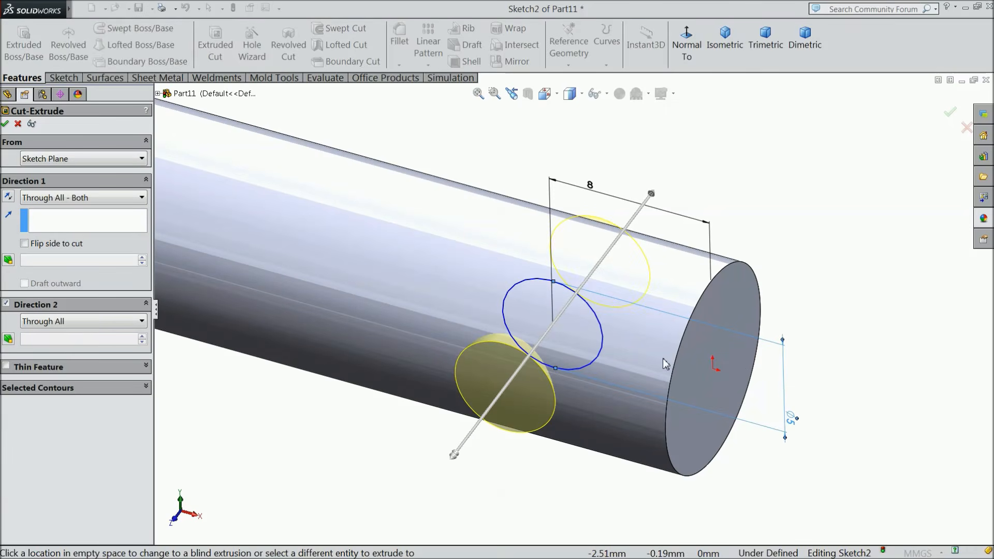
scroll(663, 359, down, 2)
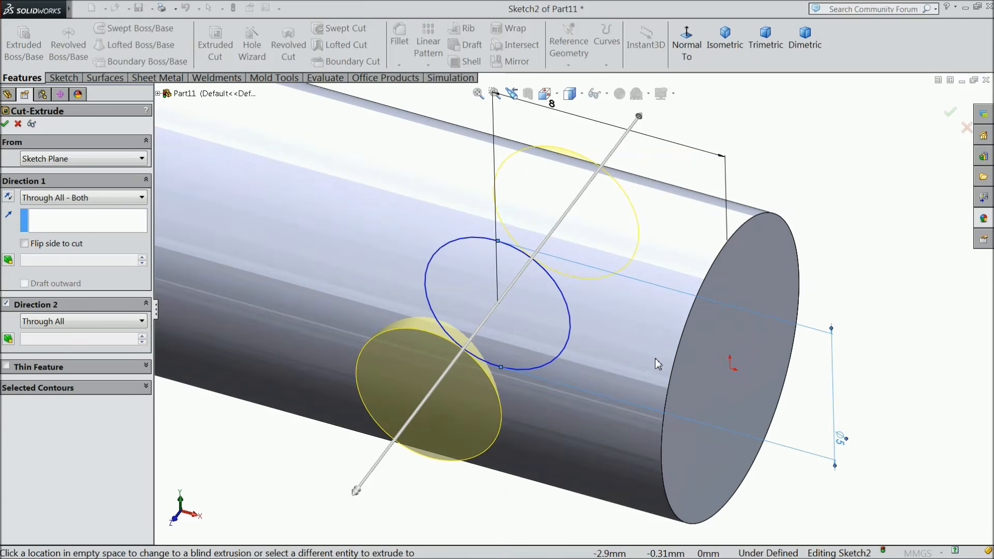
click(6, 124)
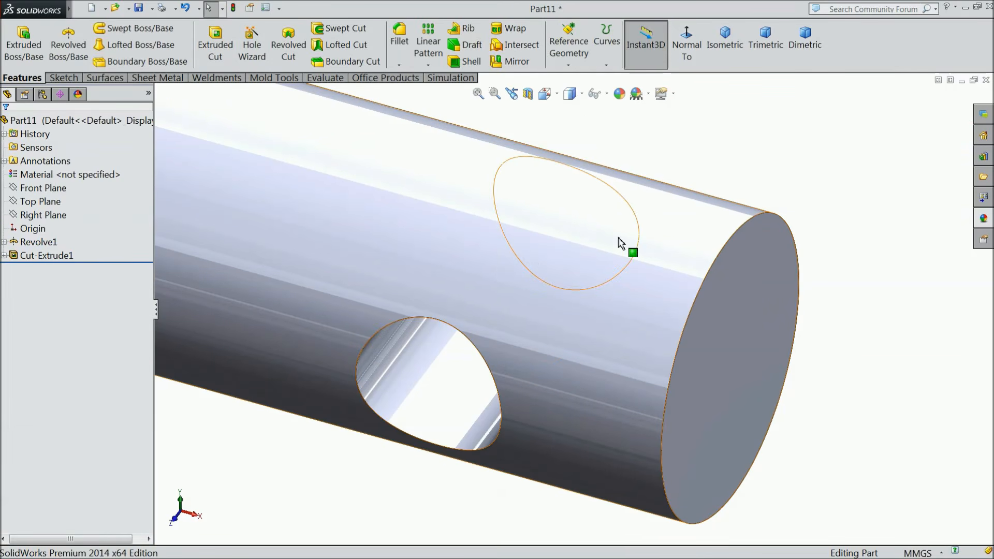
Chamfer the cross hole's edges by 0.25 mm at 45 degrees, selecting the hole's inner face.
click(398, 65)
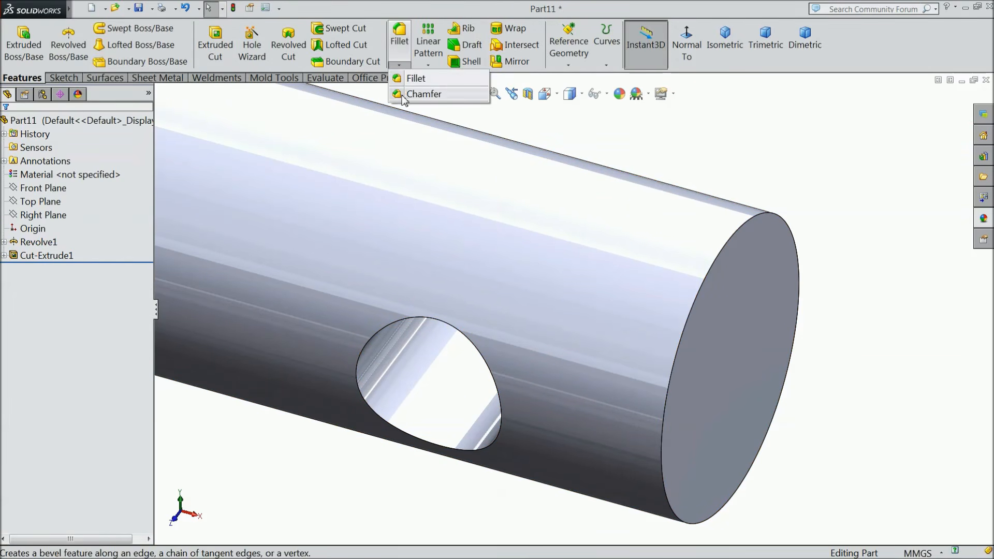
click(405, 95)
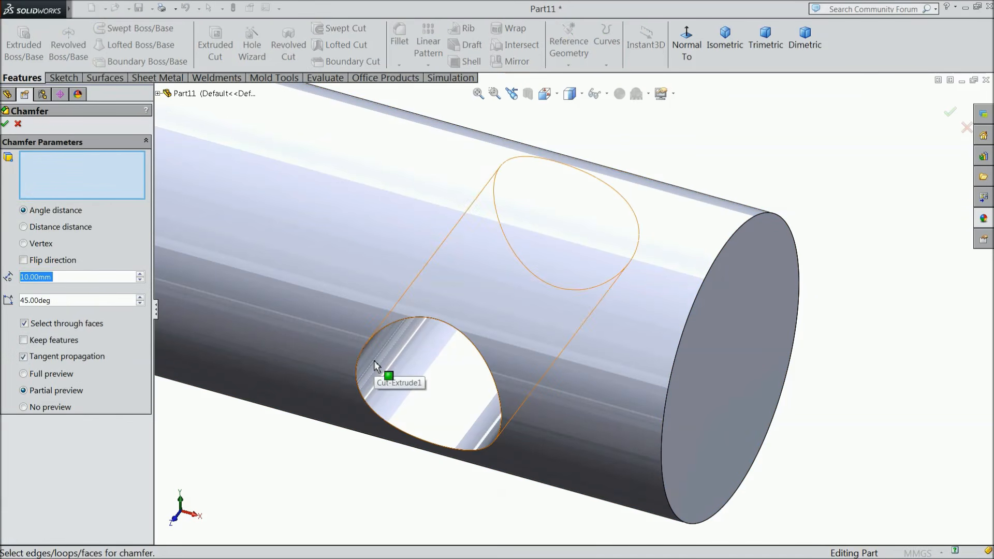
text(0.25)
click(455, 410)
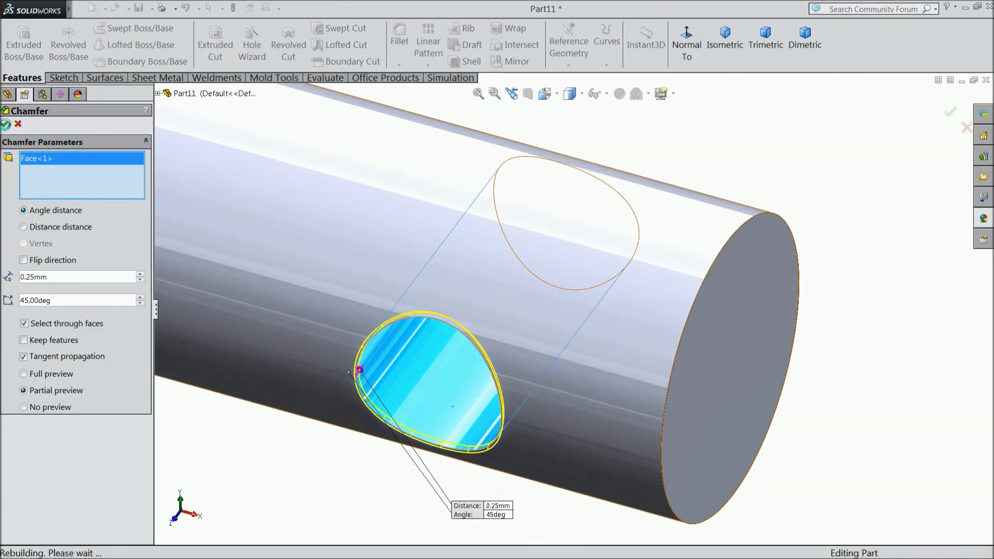
click(5, 124)
scroll(440, 367, up, 5)
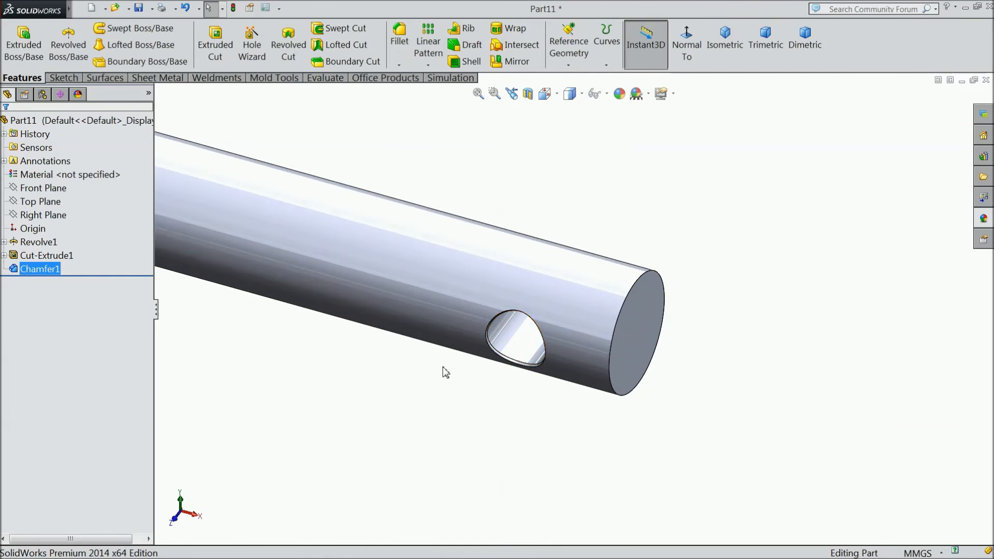
Chamfer the circular edge of the rod's end face beside the cross hole by 1 mm at 45 degrees.
click(399, 65)
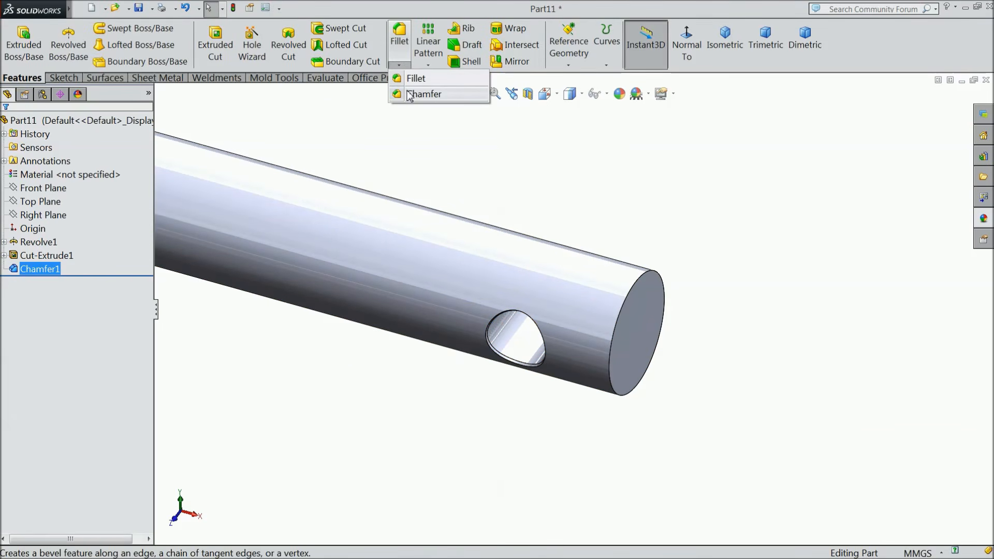
click(409, 91)
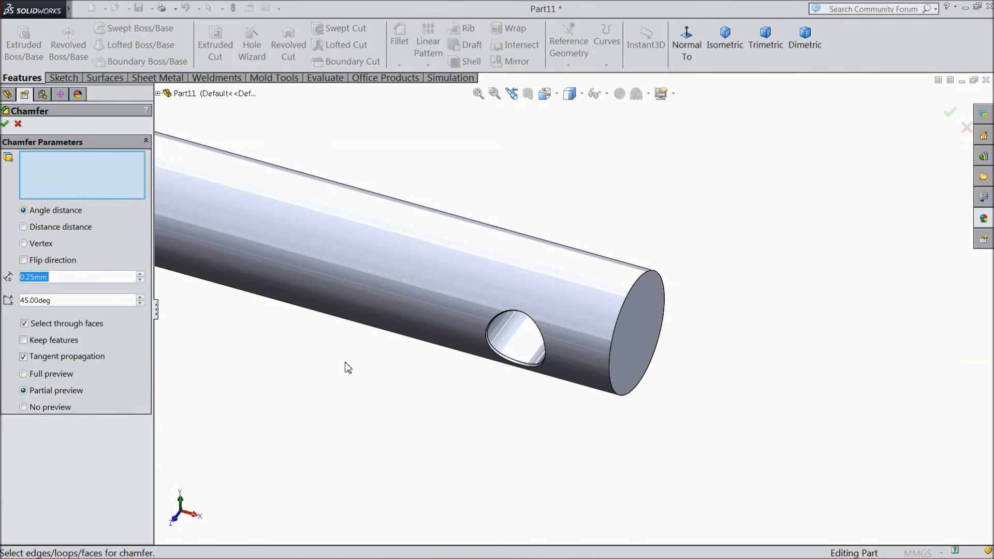
click(611, 384)
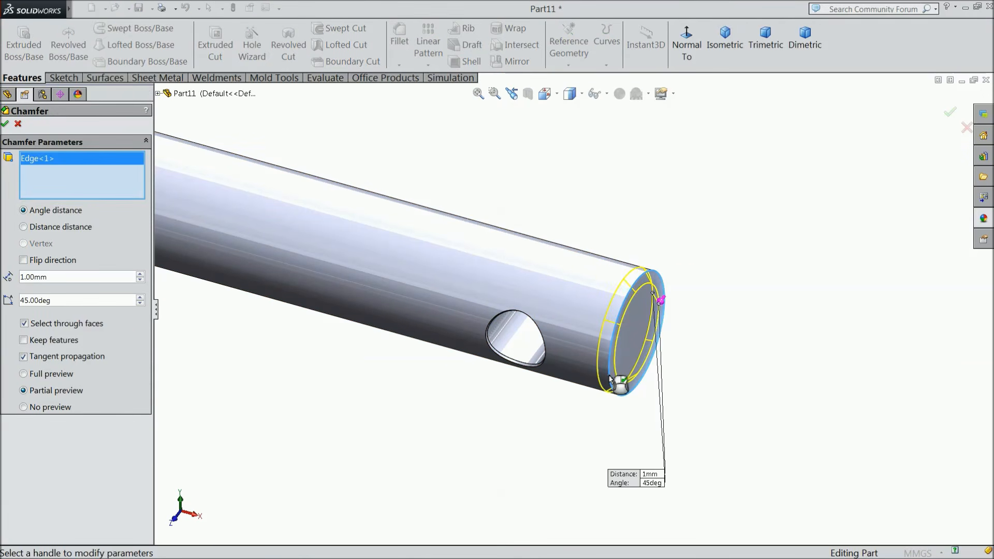
click(5, 124)
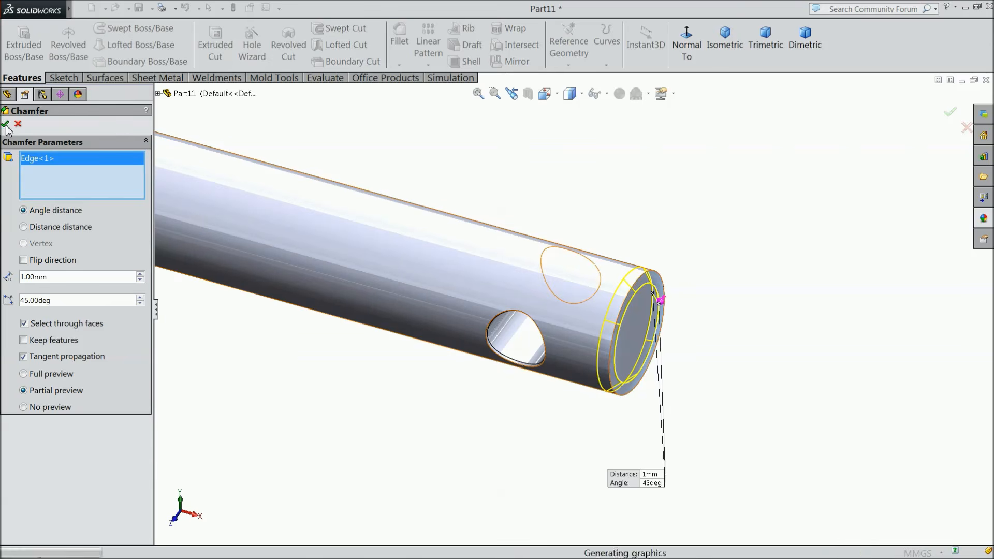
scroll(538, 340, up, 5)
scroll(536, 336, up, 2)
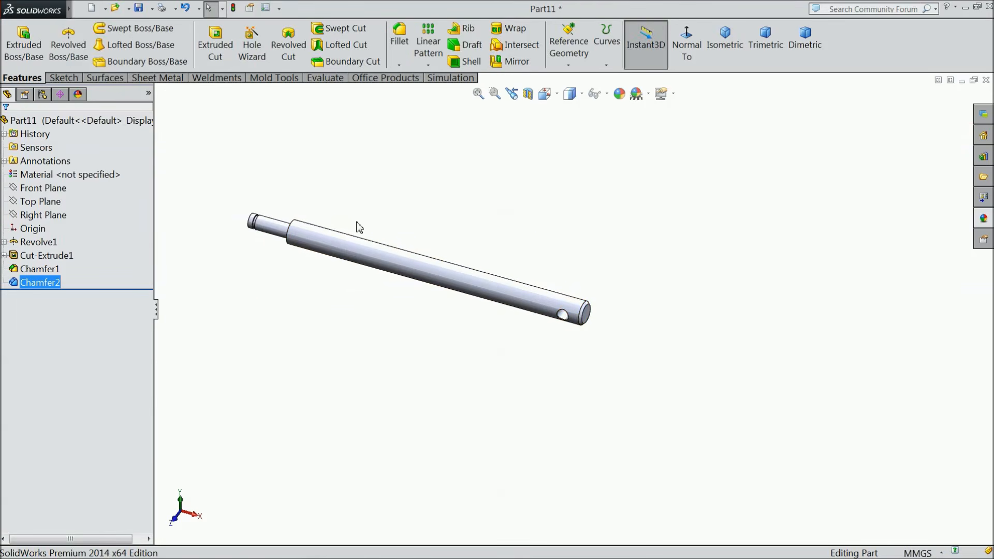
Chamfer the outer circular edge of the thin grooved section's end face by 0.5 mm at 45 degrees.
scroll(357, 226, down, 2)
middle_drag(384, 320, 420, 333)
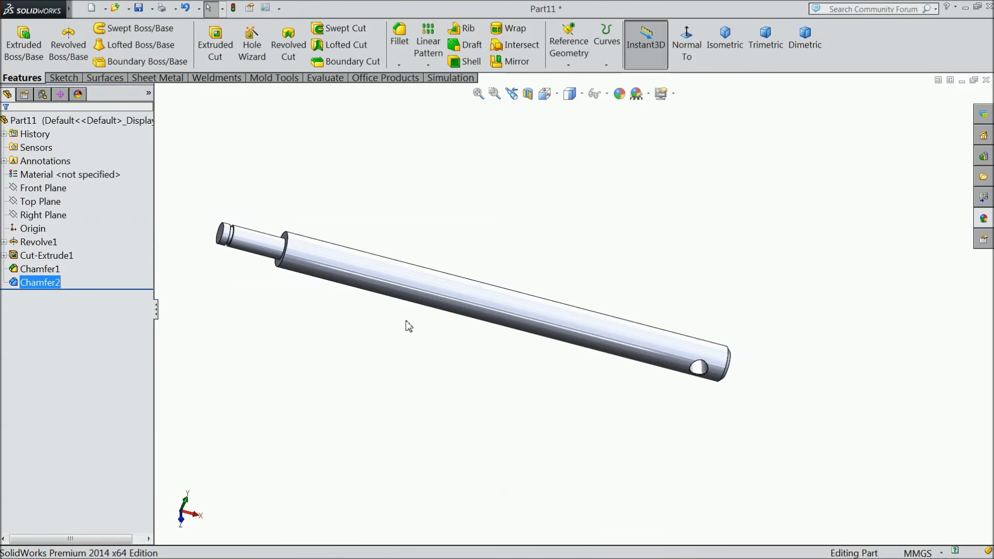
click(398, 65)
click(414, 93)
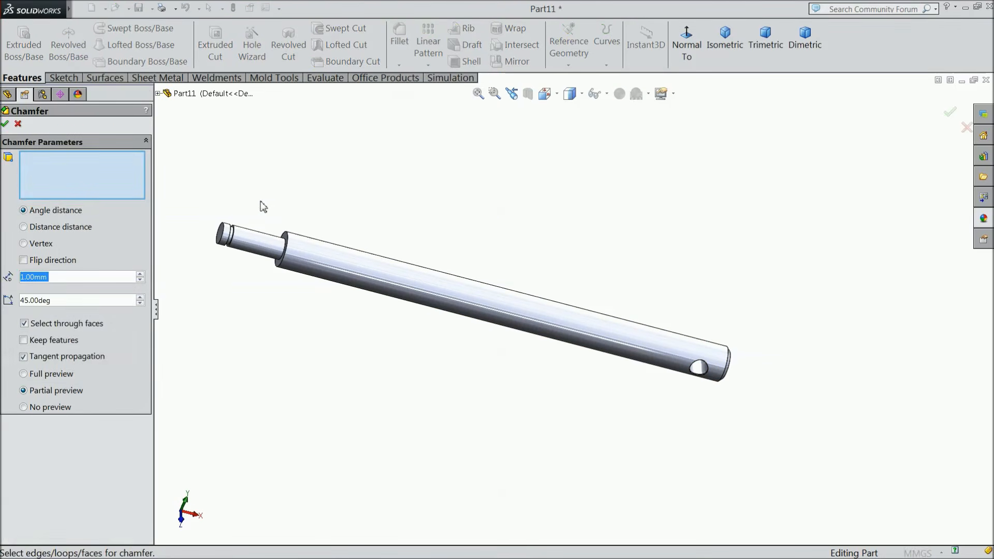
scroll(268, 255, down, 3)
scroll(268, 255, down, 3)
text(0.5)
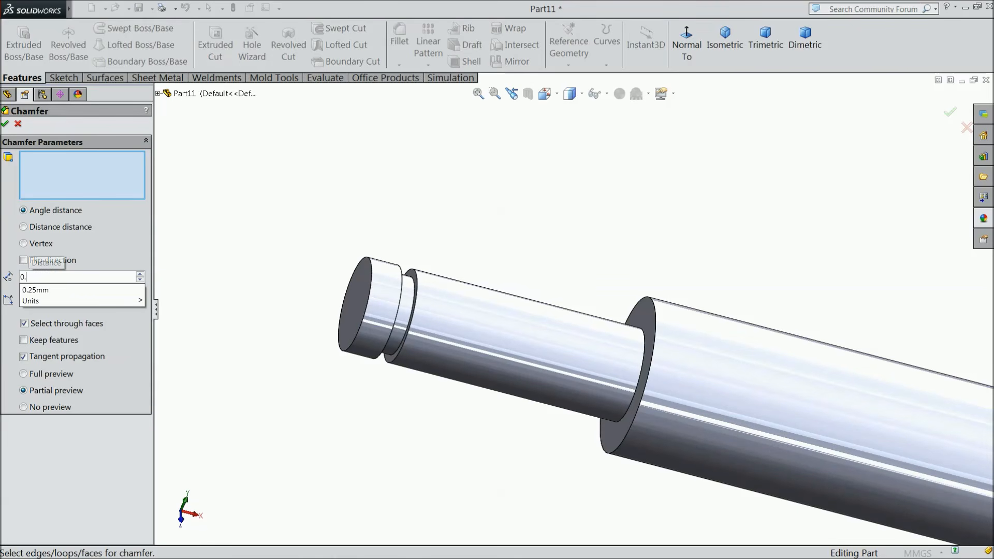
click(368, 311)
click(368, 311)
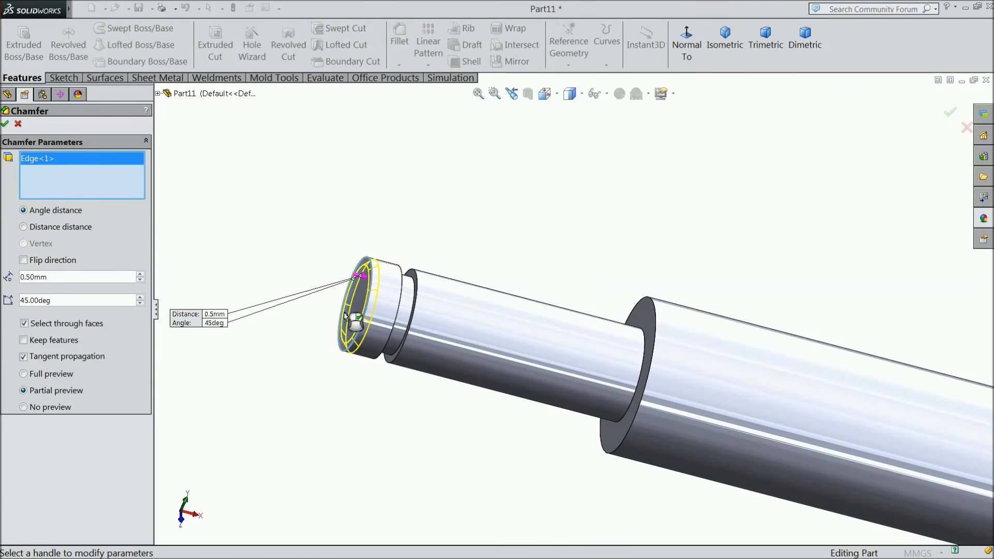
click(7, 124)
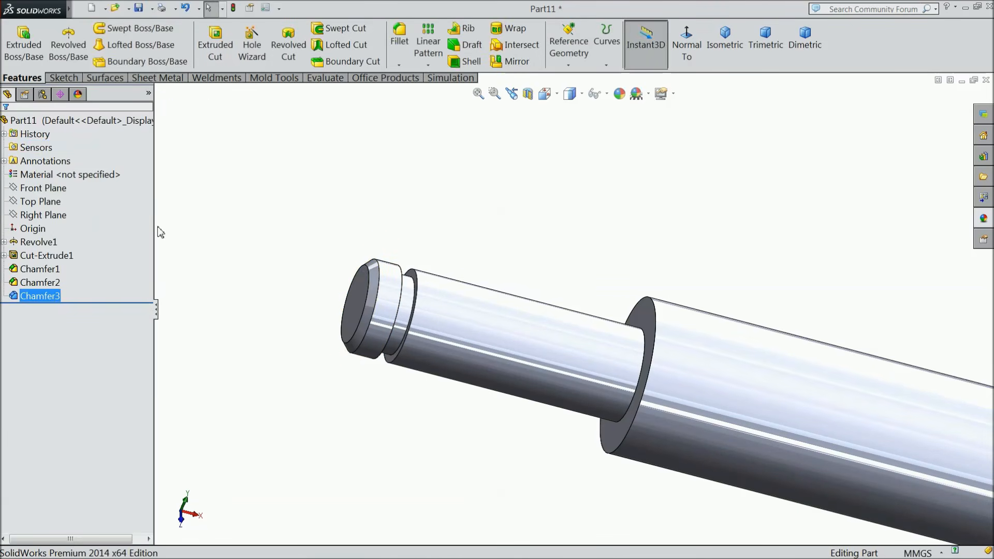
Start a sketch on the rod's ring-shaped shoulder face and convert its outer edge into a sketch circle.
scroll(313, 281, up, 3)
middle_drag(312, 281, 433, 337)
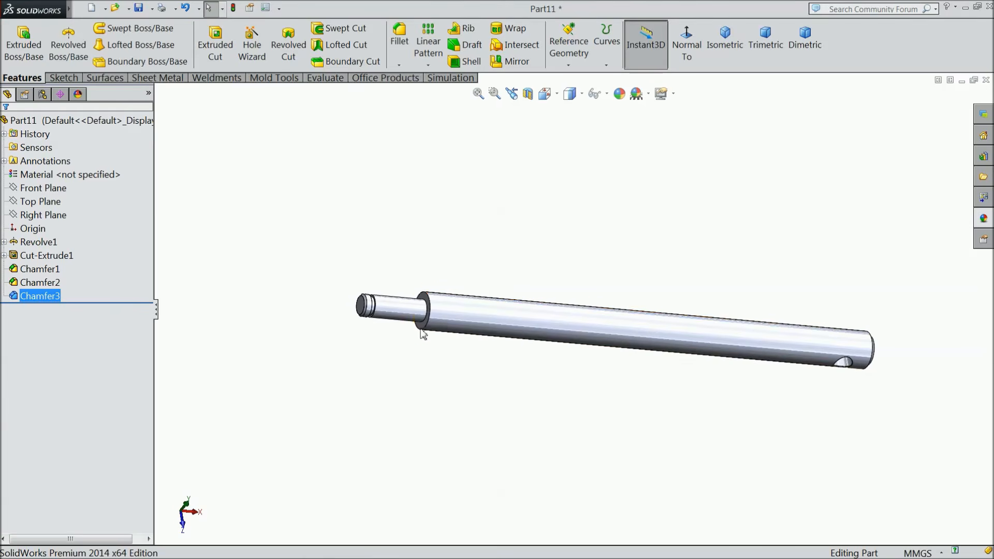
scroll(526, 282, down, 3)
middle_drag(502, 254, 535, 255)
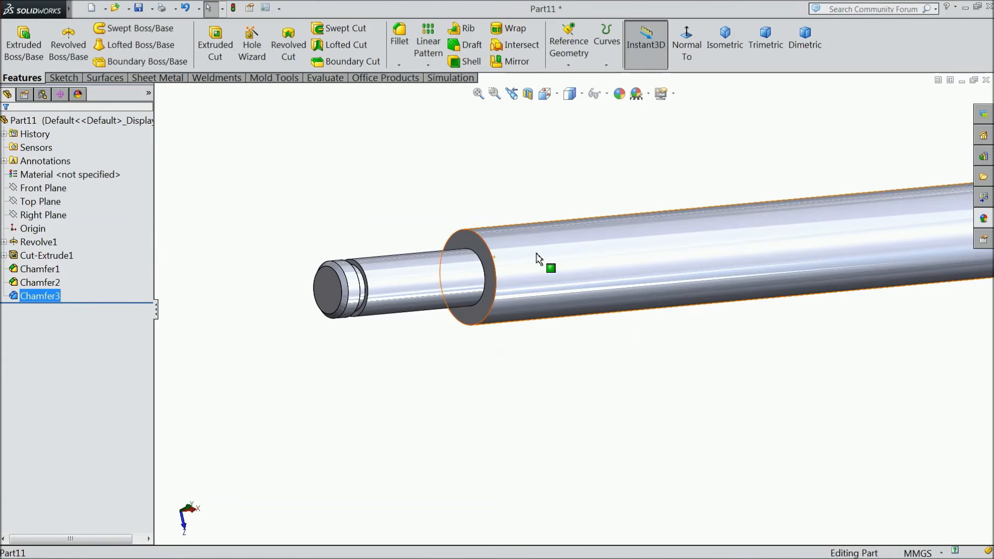
scroll(535, 254, up, 3)
scroll(854, 237, up, 2)
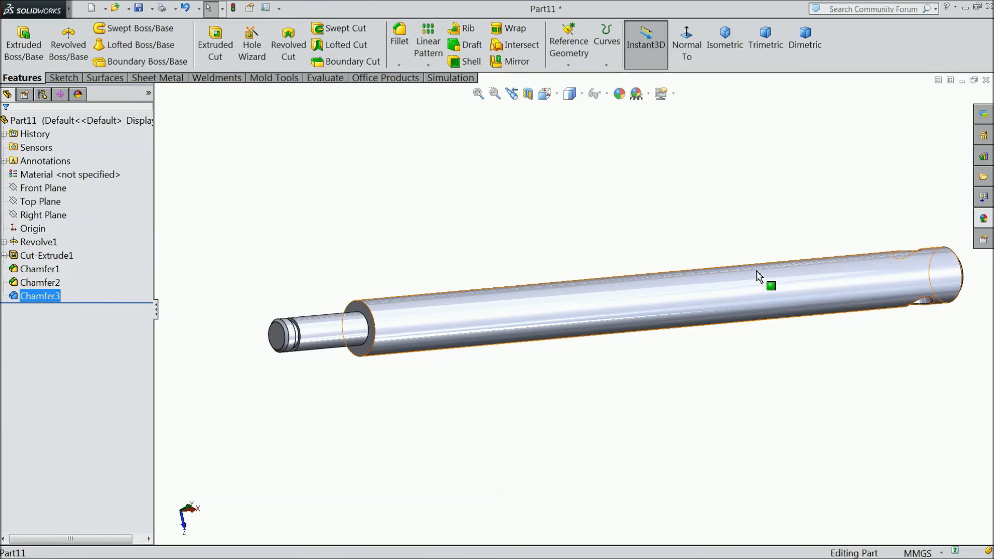
scroll(521, 292, down, 2)
scroll(523, 293, up, 2)
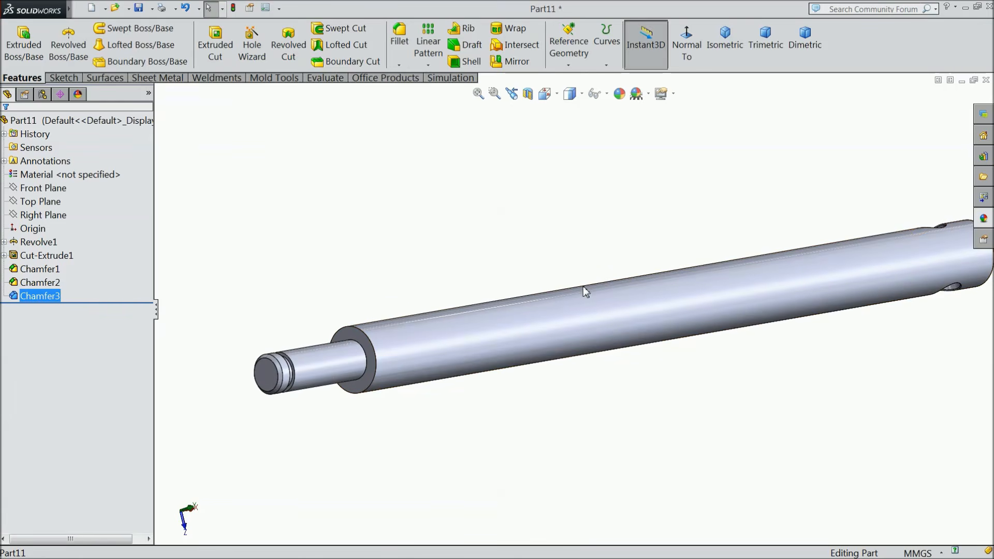
scroll(344, 344, down, 3)
click(331, 343)
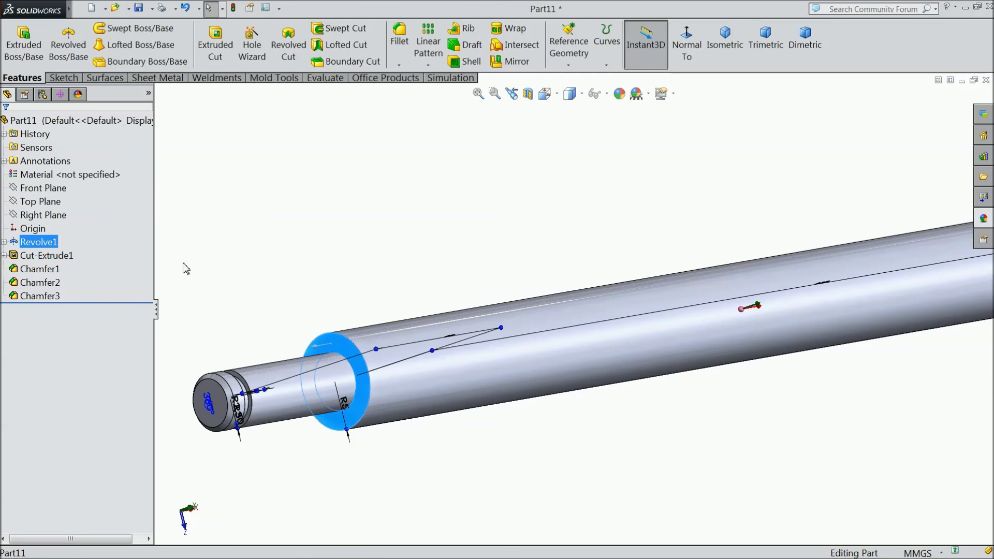
click(63, 78)
click(17, 44)
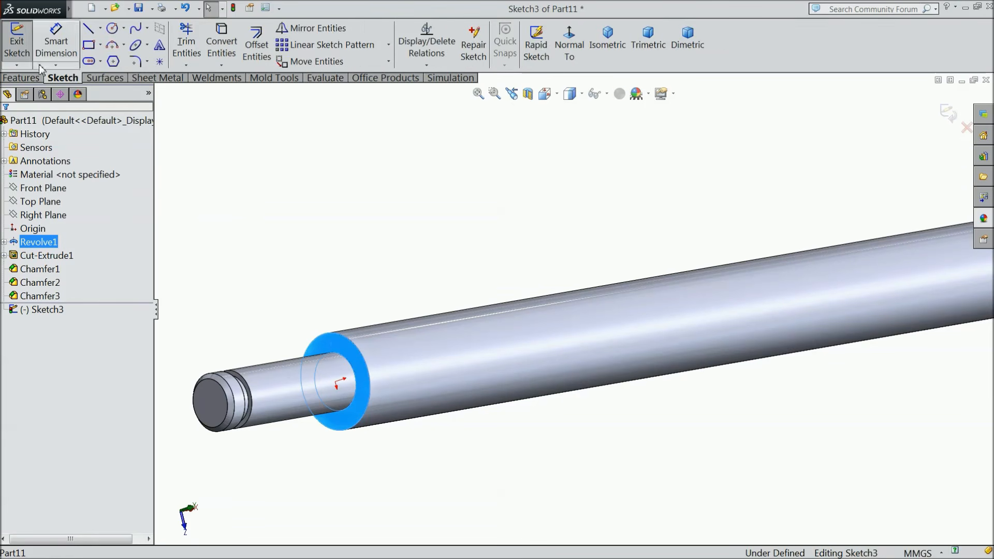
click(226, 46)
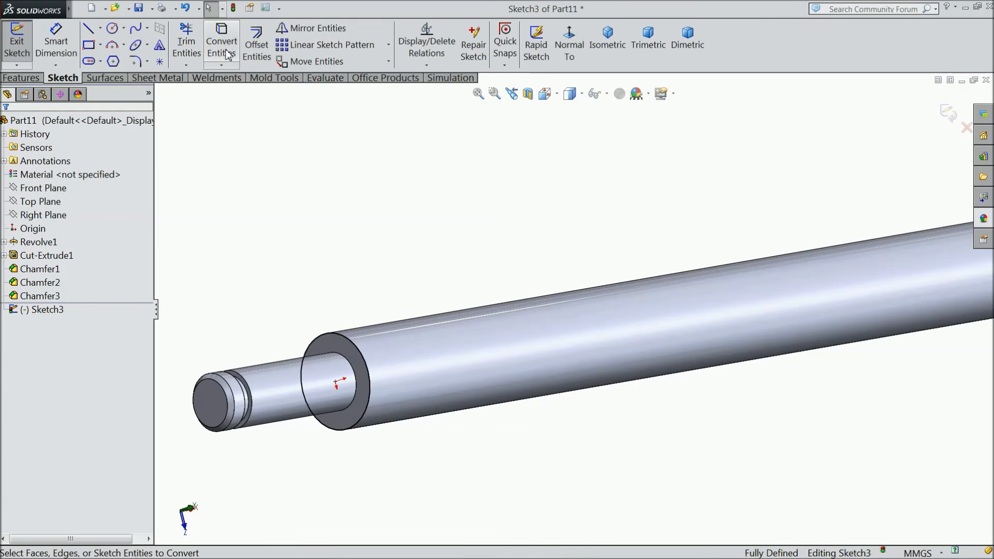
Create a clockwise constant-pitch helix from the converted circle, 90 mm high with 2 mm pitch, reversed along the rod, starting at 135 degrees.
click(22, 79)
click(607, 44)
click(632, 101)
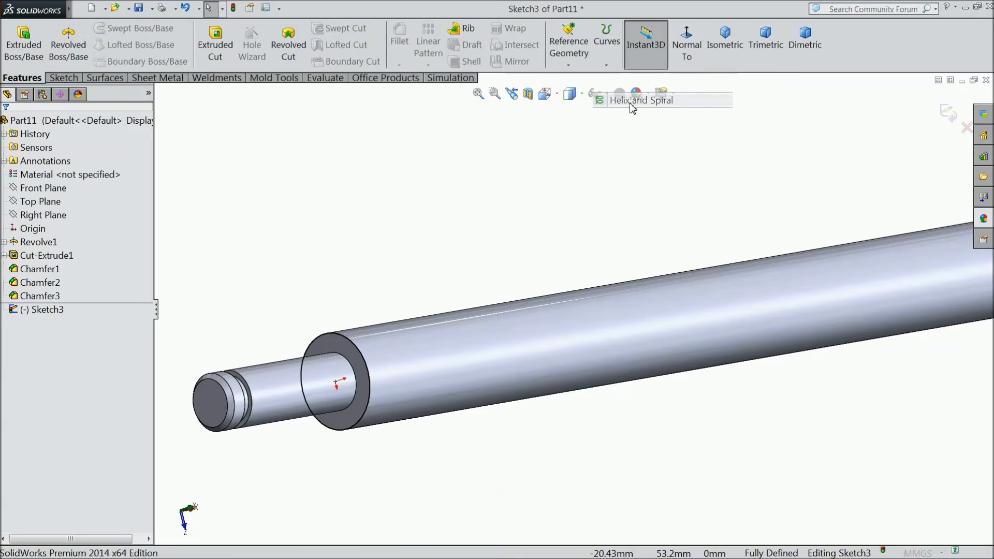
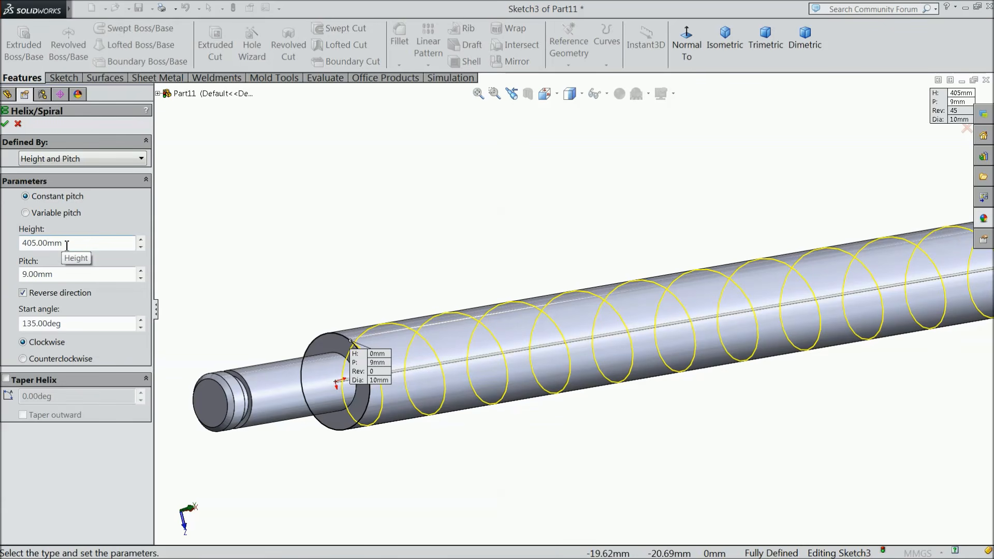
click(70, 274)
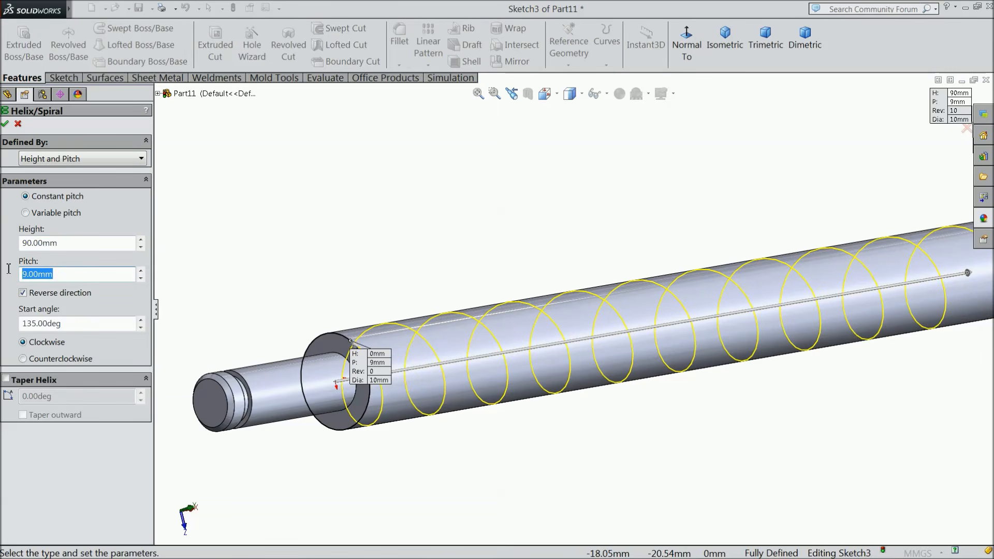
key(Return)
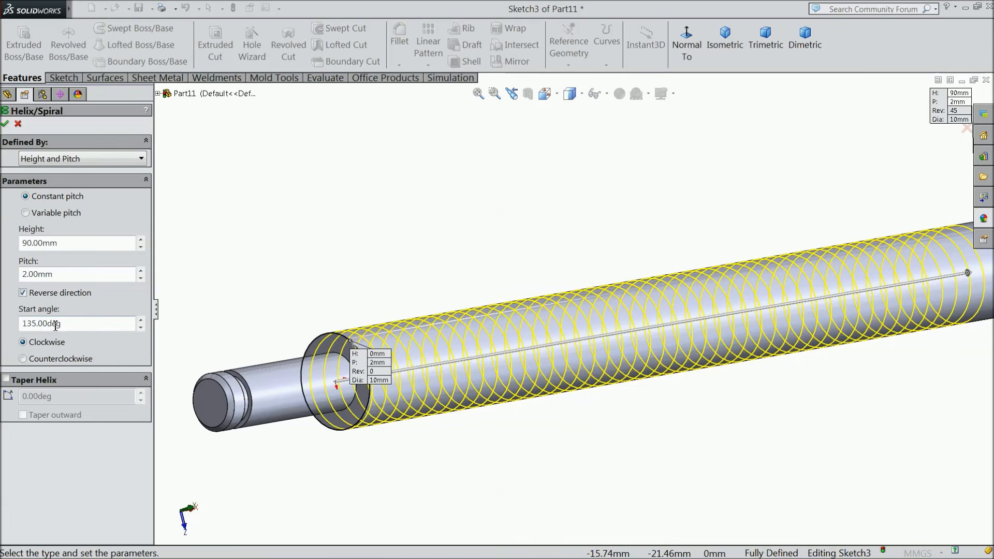
scroll(214, 305, up, 3)
mouse_move(330, 277)
middle_down()
mouse_move(294, 277)
mouse_move(283, 307)
middle_up()
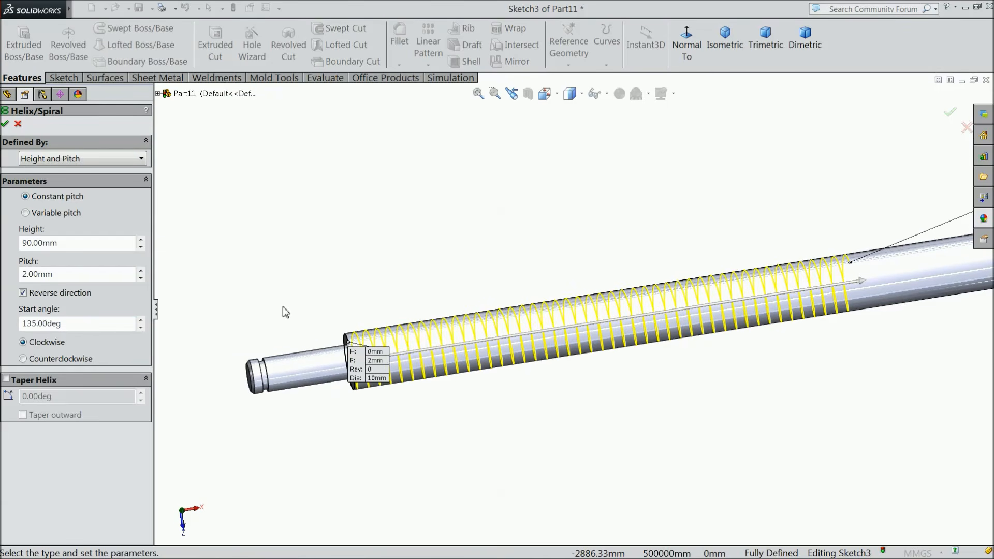
middle_drag(311, 259, 321, 284)
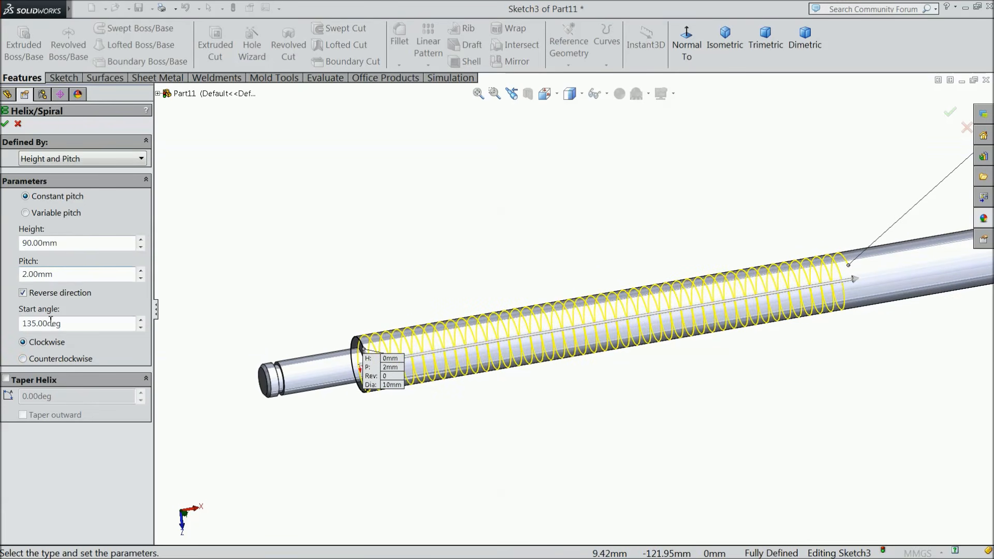
click(6, 125)
Create a reference plane perpendicular to the helix and coincident with its end point nearest the cross hole.
scroll(776, 290, down, 5)
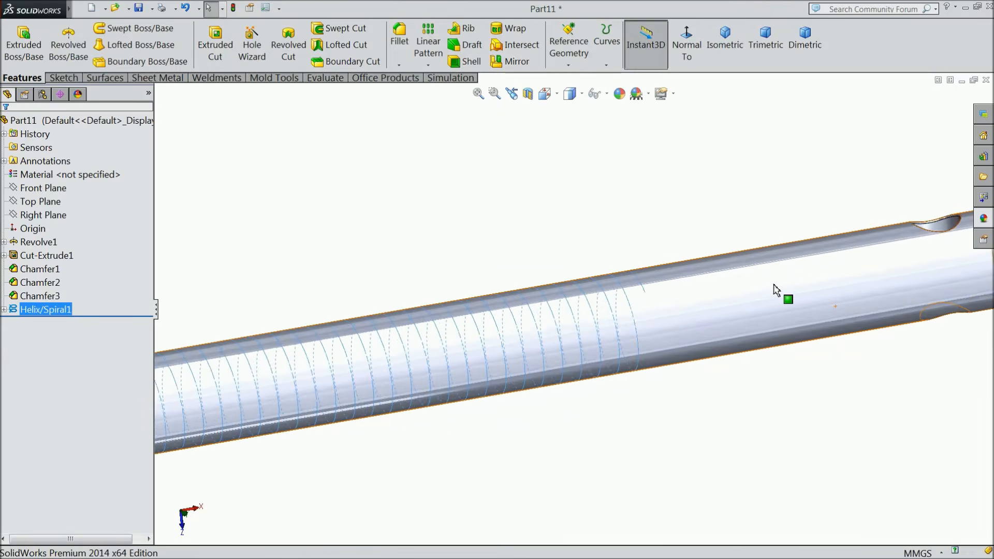
scroll(775, 289, down, 3)
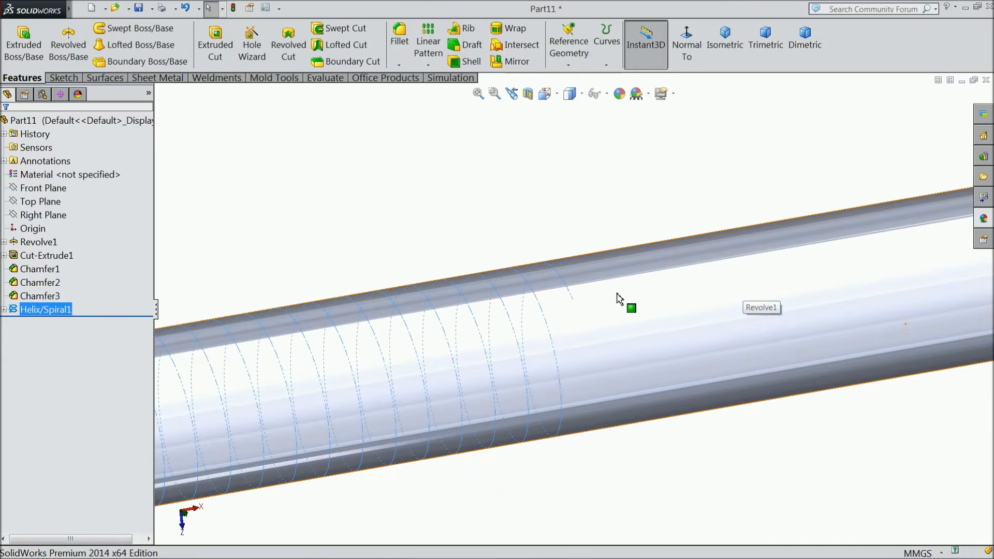
click(569, 304)
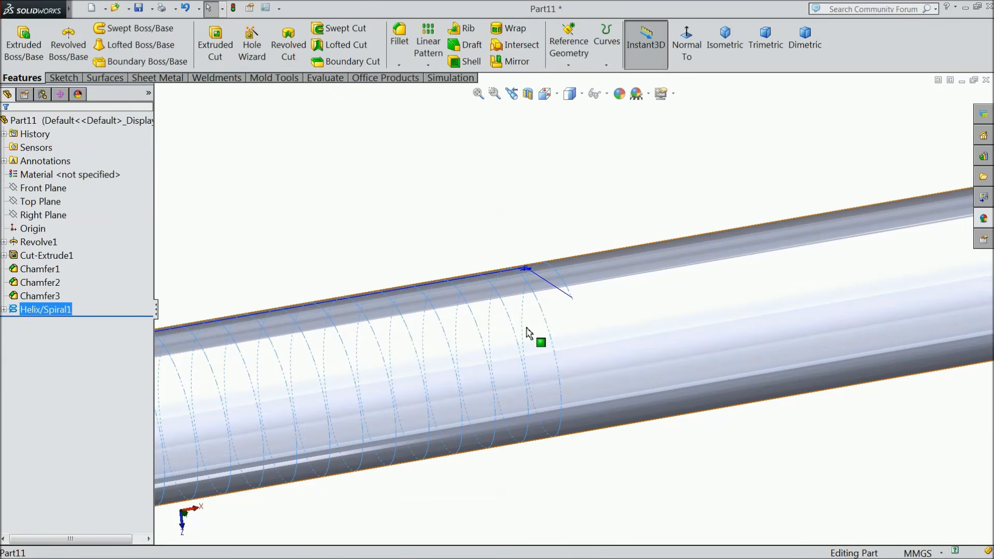
click(568, 64)
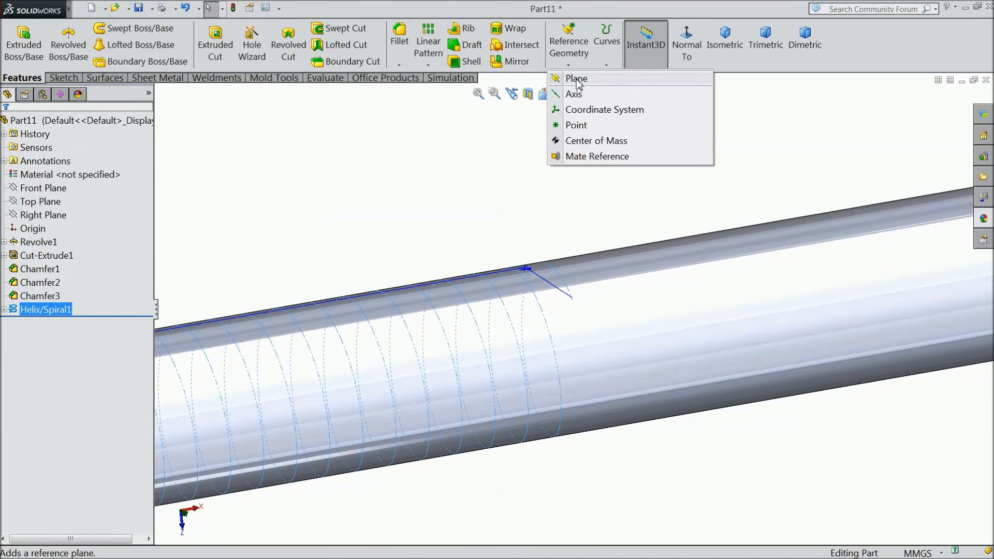
click(578, 81)
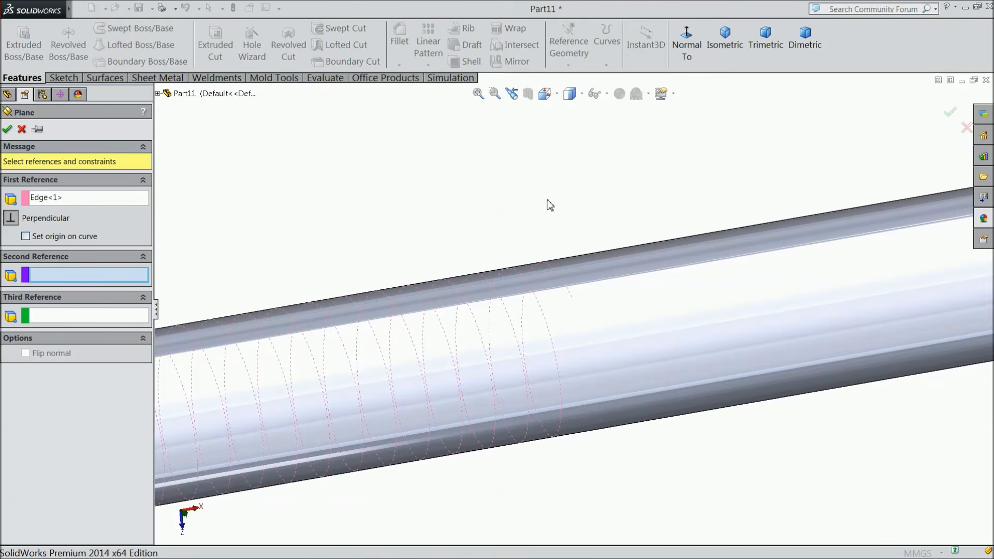
click(572, 303)
scroll(575, 309, up, 4)
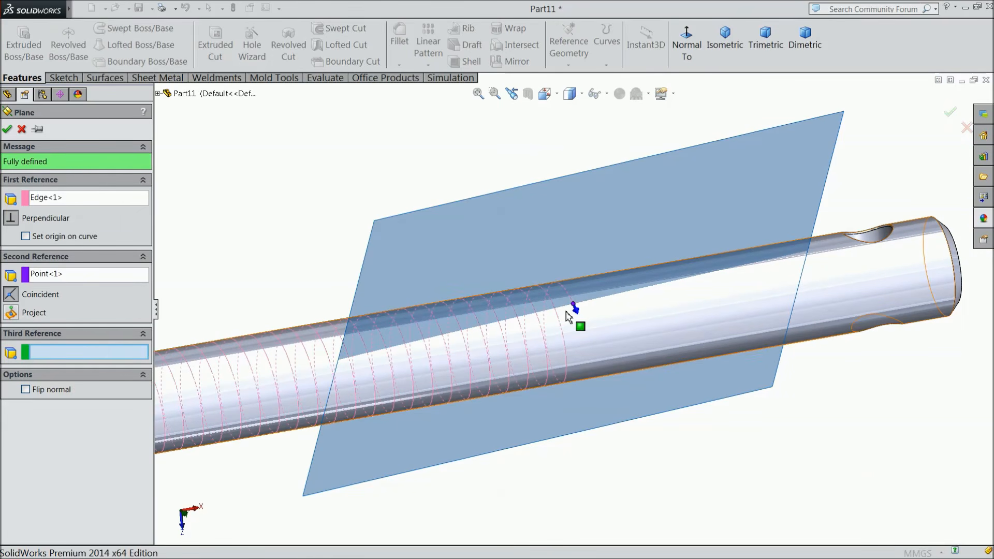
click(7, 130)
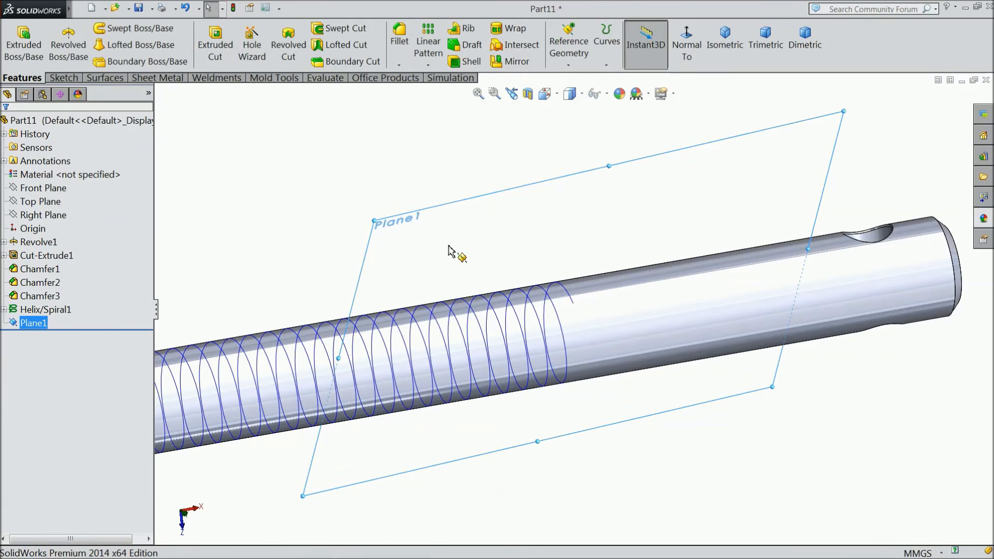
Start a sketch on the new plane, viewed face-on, and draw a circle about 2.28 mm in diameter near the helix end point.
click(54, 77)
click(19, 48)
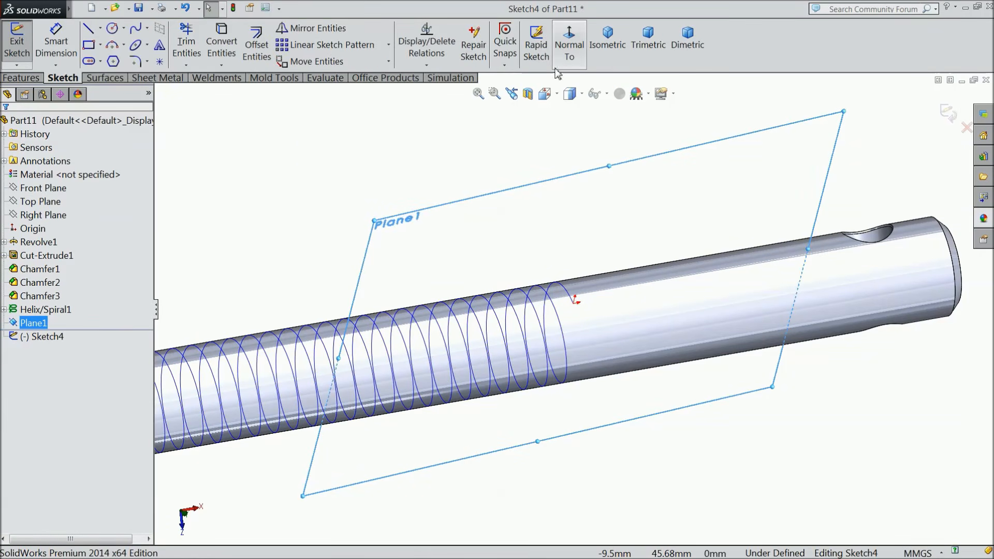
click(569, 43)
scroll(694, 327, down, 10)
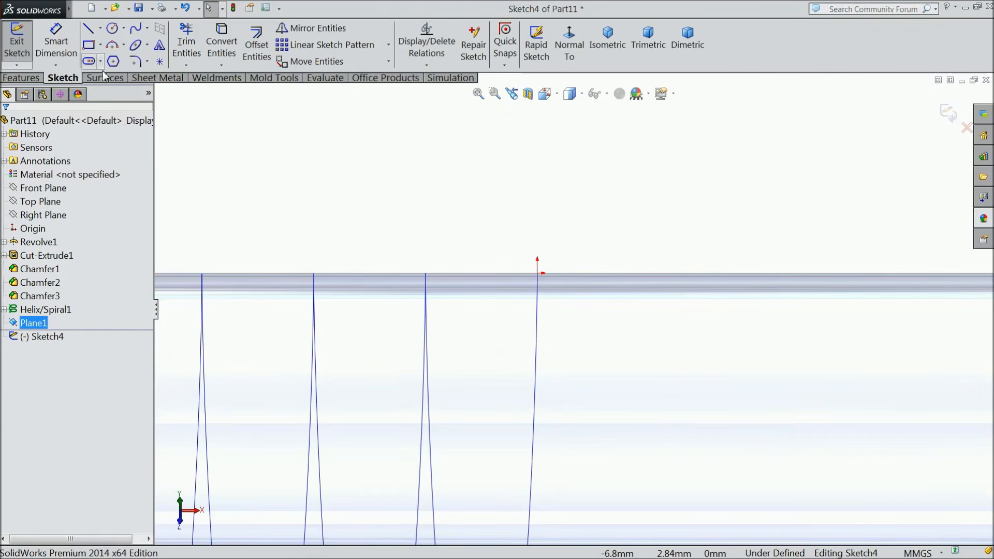
click(111, 29)
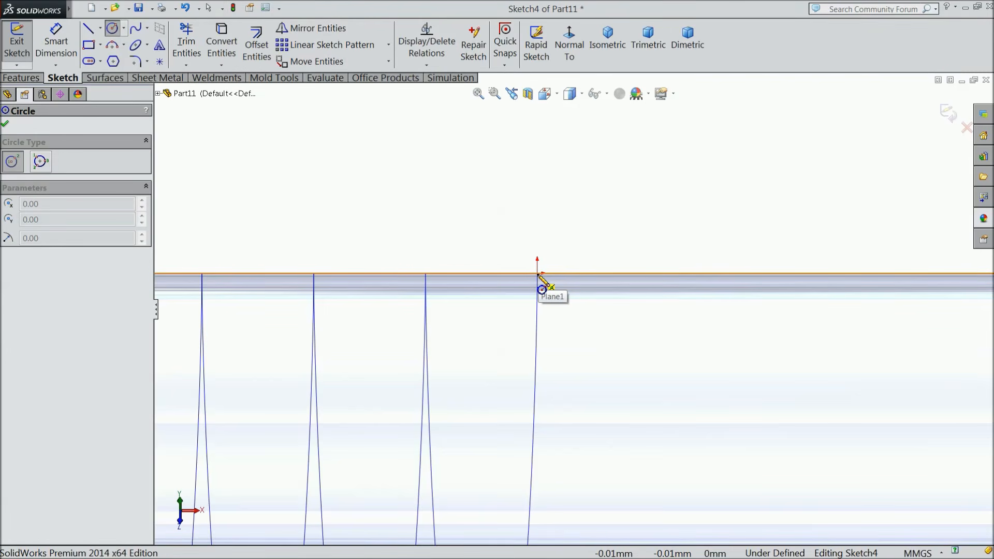
click(536, 278)
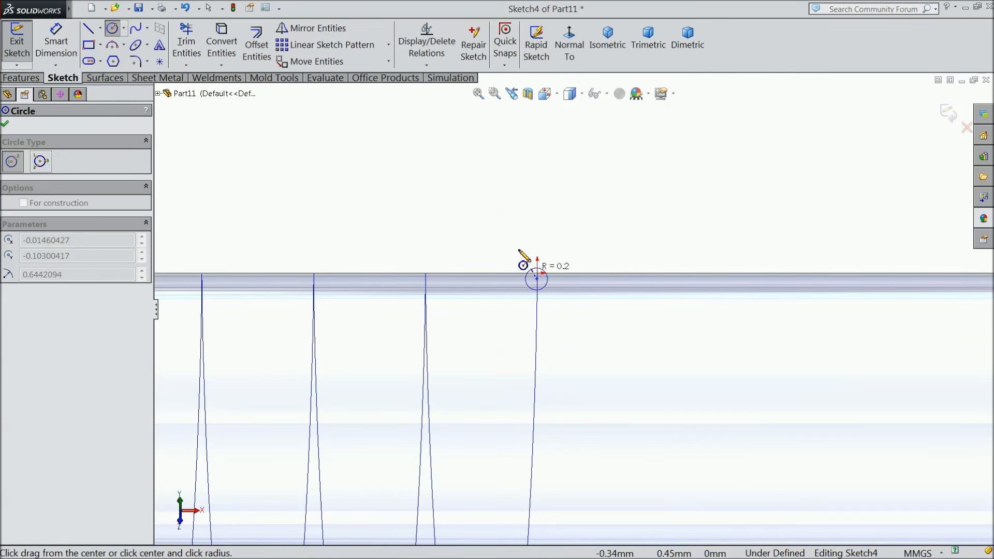
click(507, 222)
right_click(359, 129)
click(389, 130)
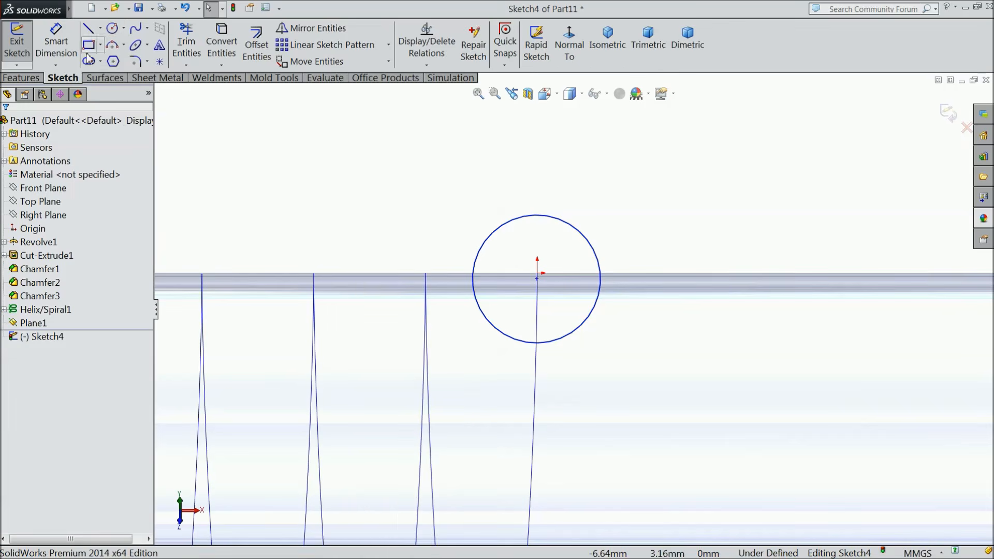
Dimension the circle's diameter as 0.5 mm.
click(56, 41)
click(602, 269)
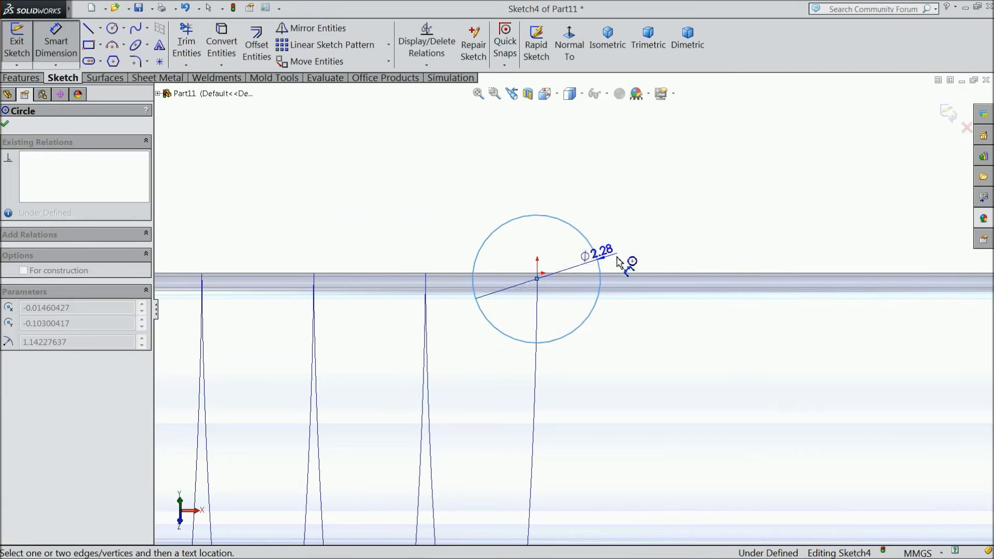
click(653, 264)
text(0.5)
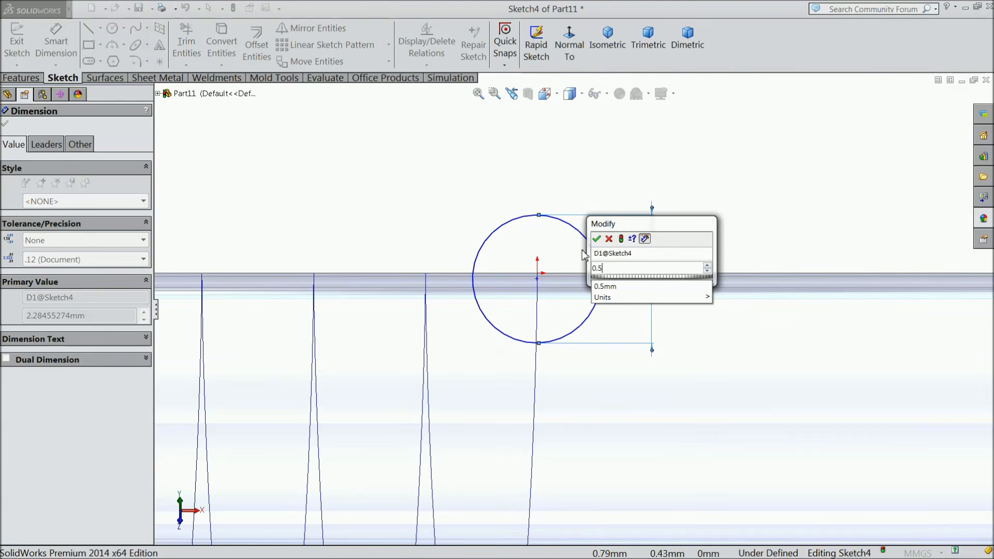
click(595, 239)
scroll(569, 246, down, 3)
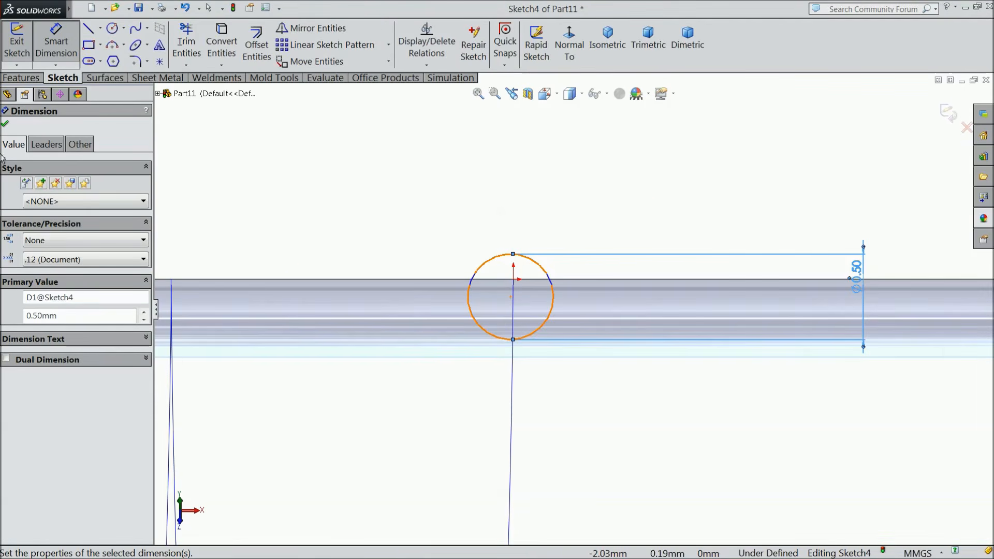
click(6, 124)
Add a pierce relation between the 0.5 mm circle's center and the helix, and finish the sketch.
scroll(559, 320, down, 3)
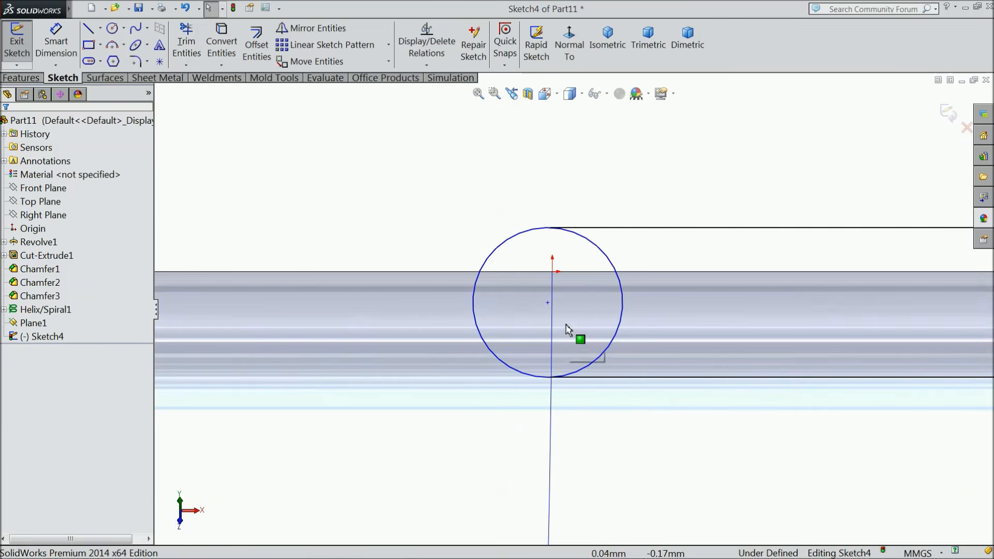
click(547, 304)
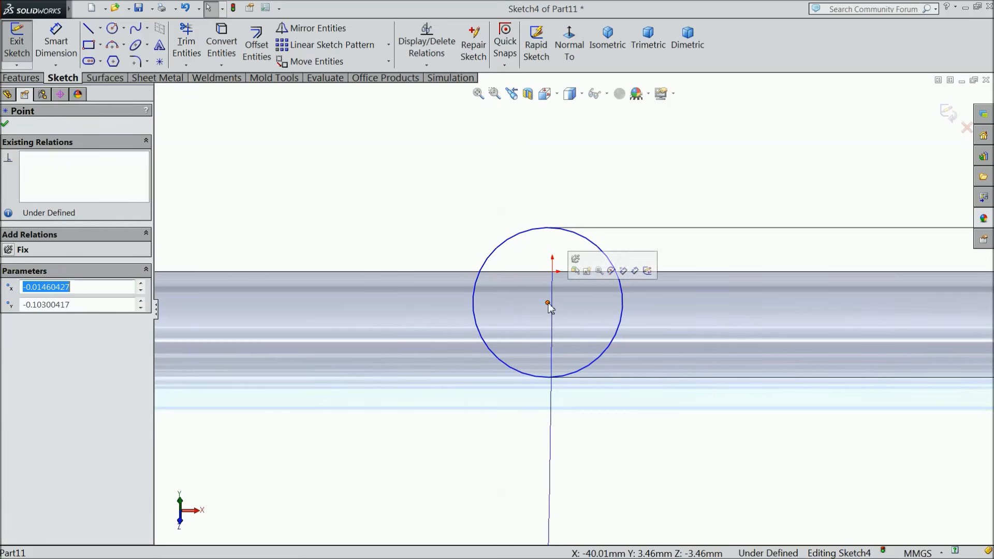
ctrl+click(554, 333)
click(580, 280)
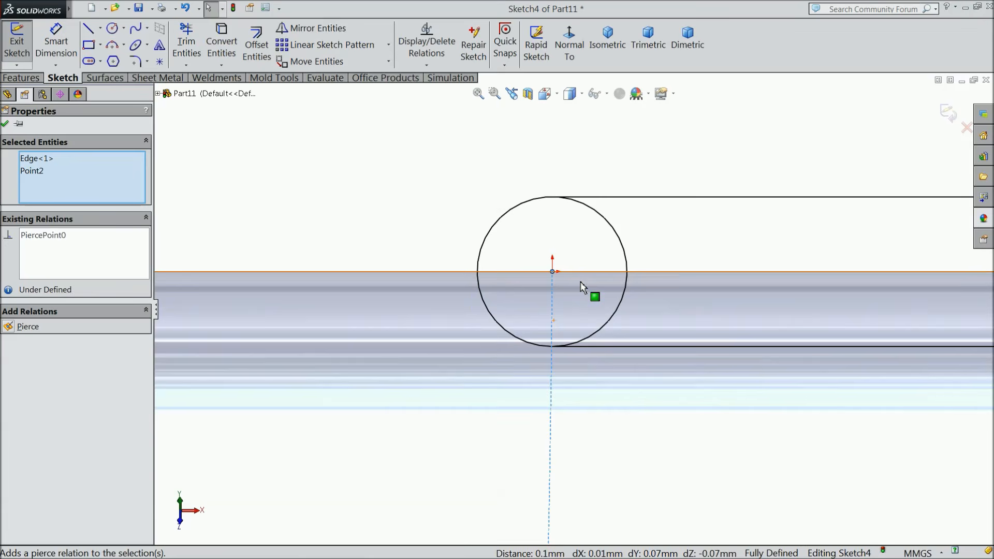
click(6, 124)
scroll(550, 243, down, 3)
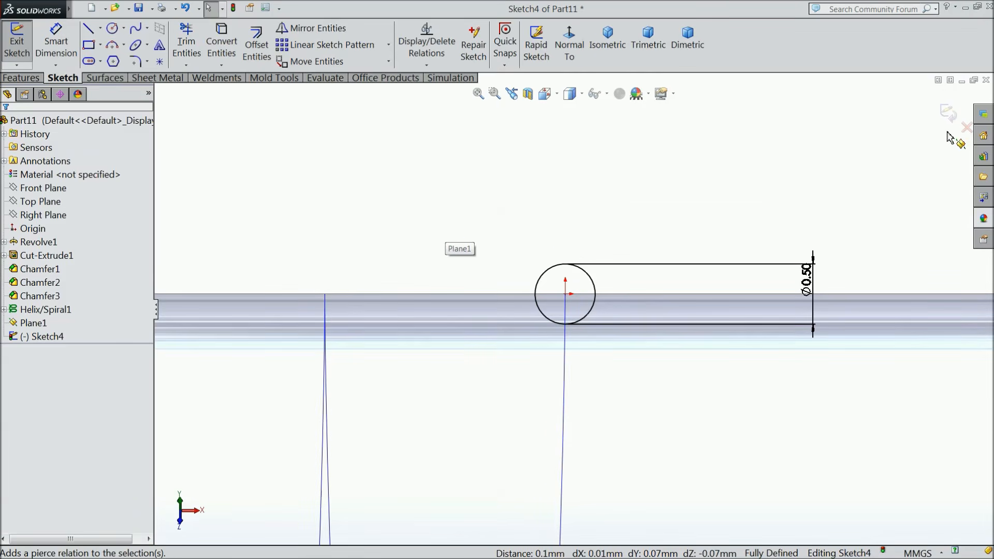
click(949, 113)
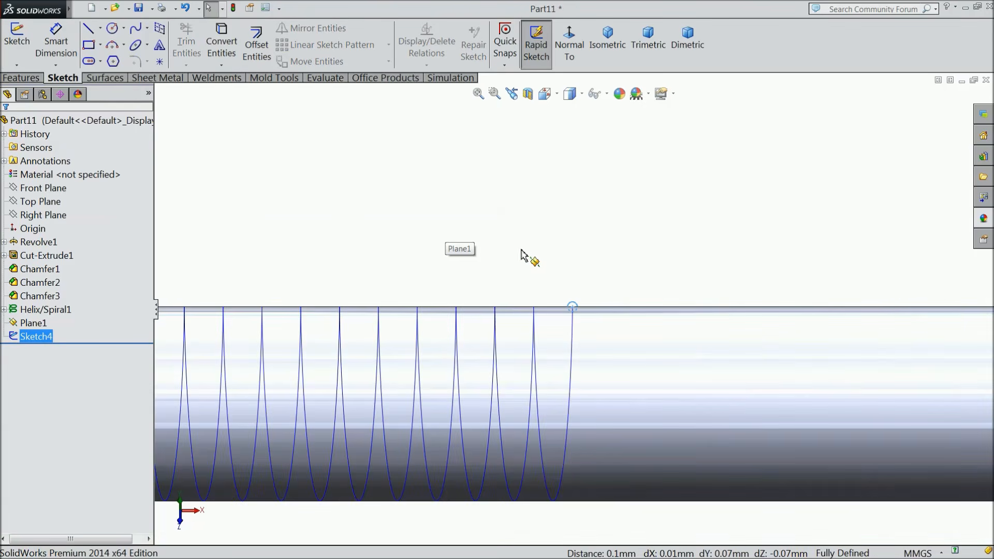
Create a swept cut with the small circle sketch as profile and the helix as path to thread the rod.
click(32, 79)
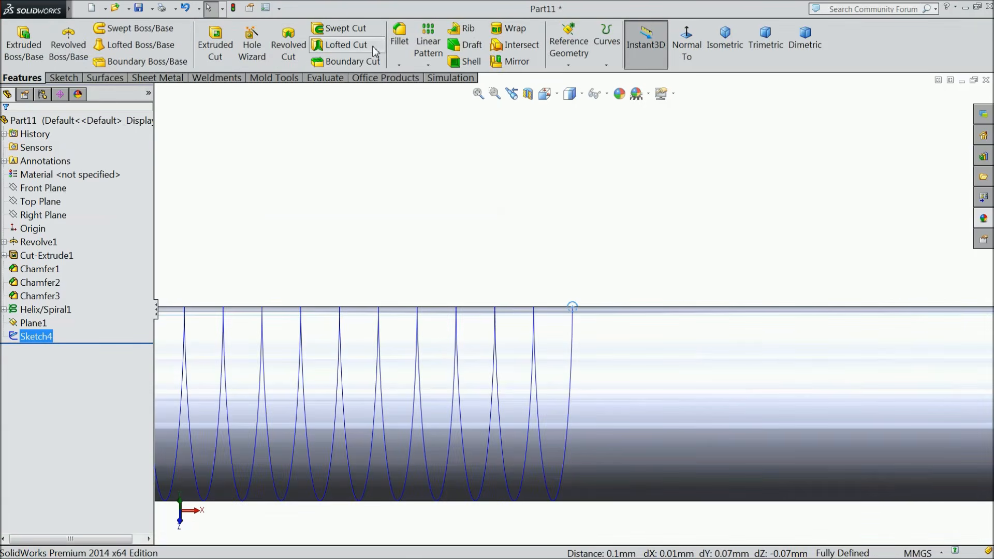
click(343, 29)
scroll(616, 329, down, 4)
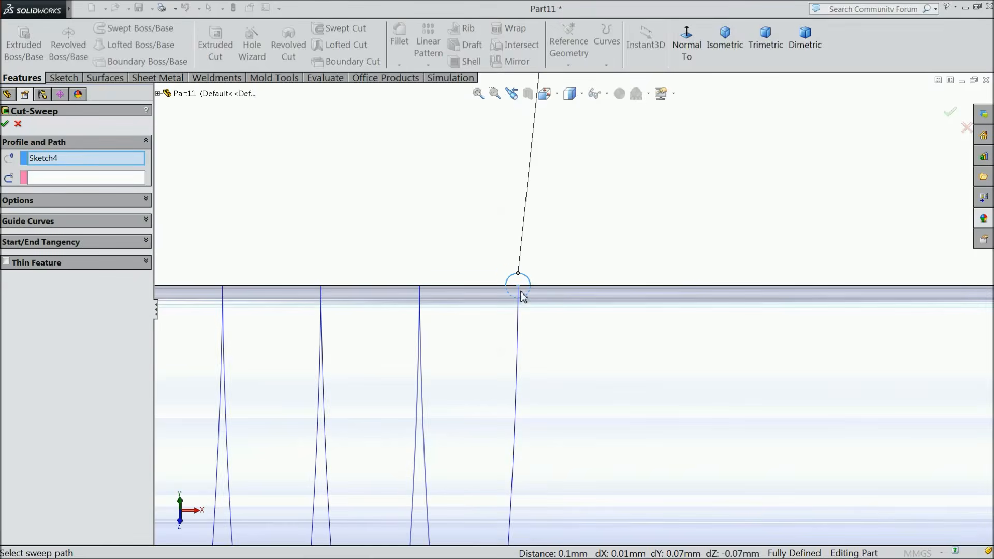
click(81, 178)
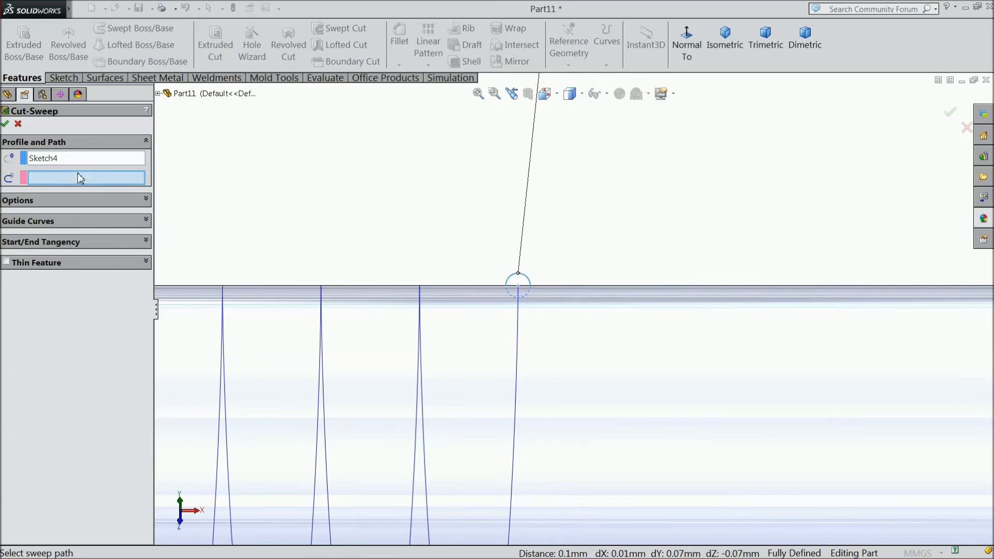
click(518, 344)
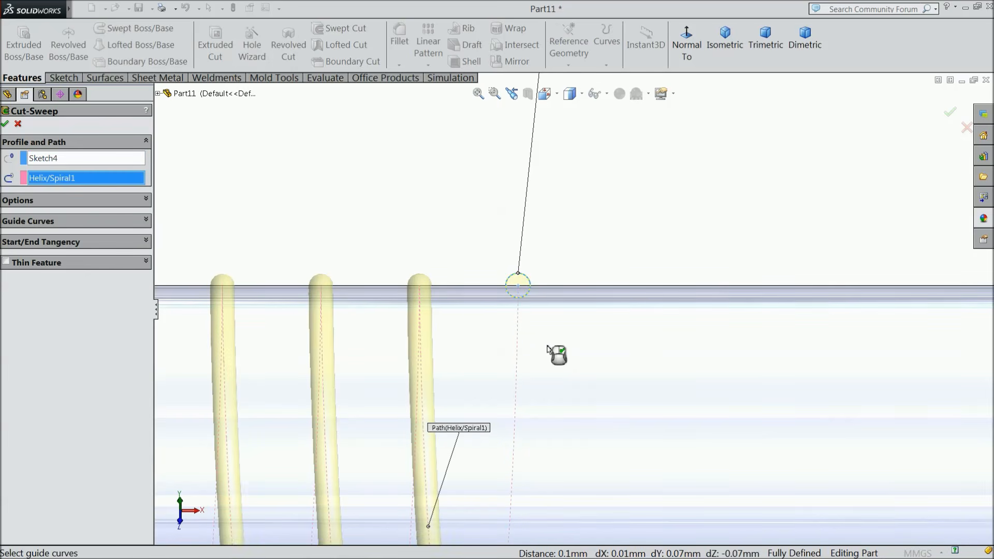
scroll(548, 342, up, 16)
scroll(454, 341, down, 10)
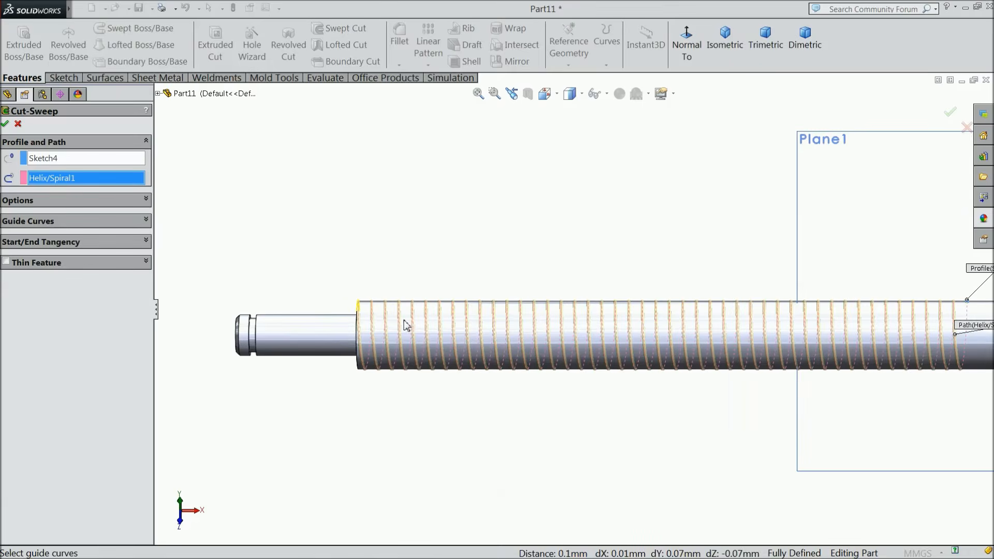
click(5, 124)
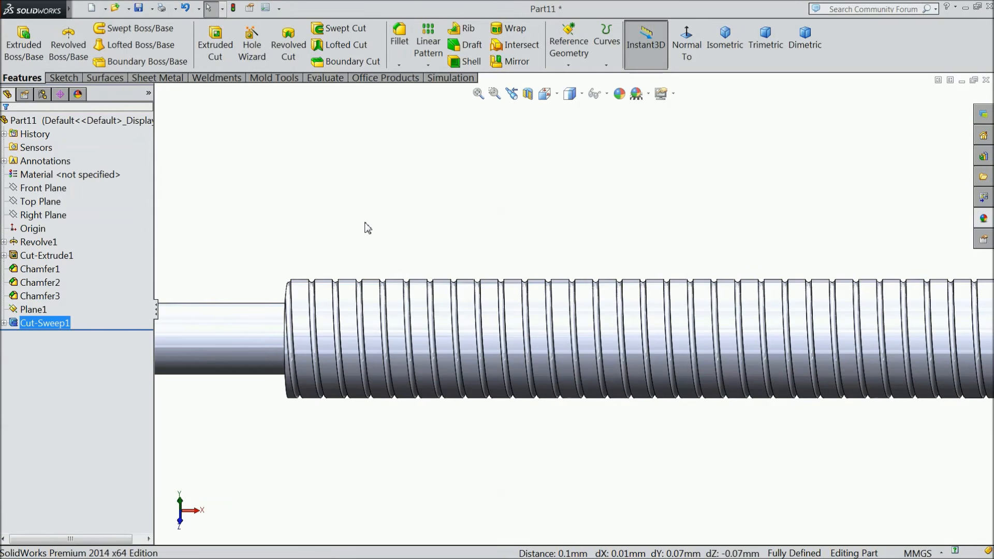
Hide the reference plane at the end of the thread.
mouse_move(323, 230)
middle_down()
mouse_move(362, 239)
mouse_move(324, 247)
middle_up()
scroll(354, 251, up, 3)
scroll(715, 281, down, 3)
click(671, 245)
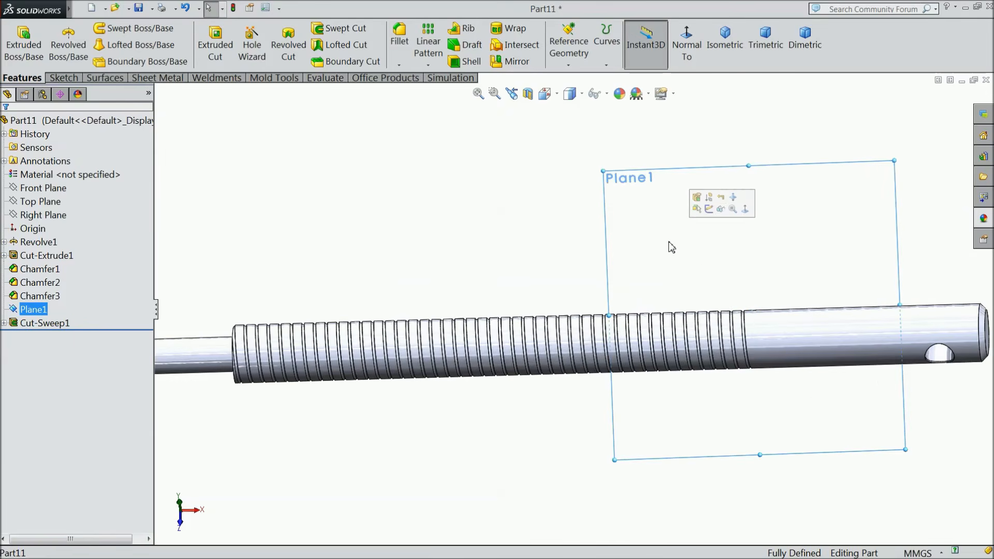
click(726, 212)
scroll(681, 247, up, 3)
middle_drag(675, 247, 663, 210)
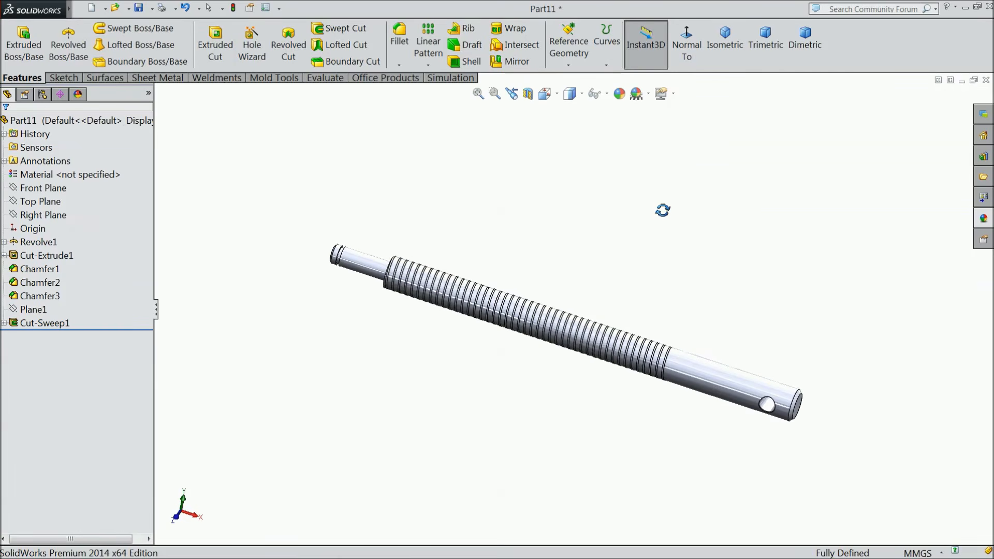
Try the brushed steel appearance on the whole part and apply satin finish stainless steel instead.
click(105, 119)
scroll(668, 351, down, 2)
scroll(653, 350, down, 1)
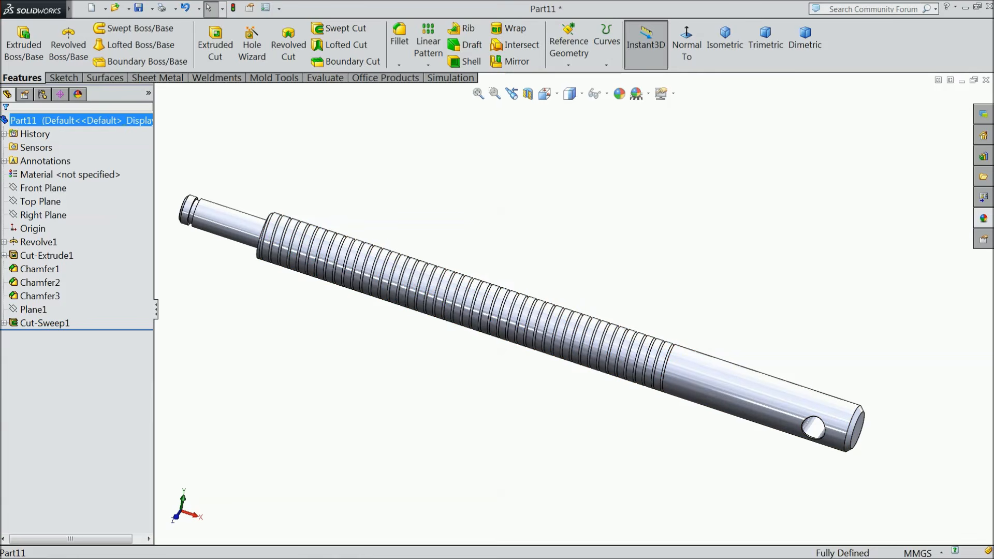
click(983, 218)
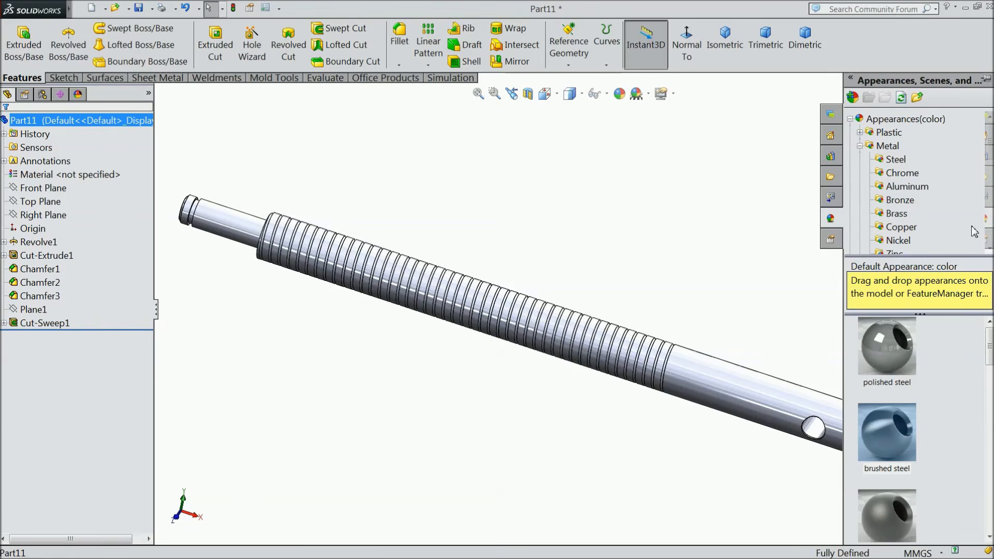
double_click(888, 441)
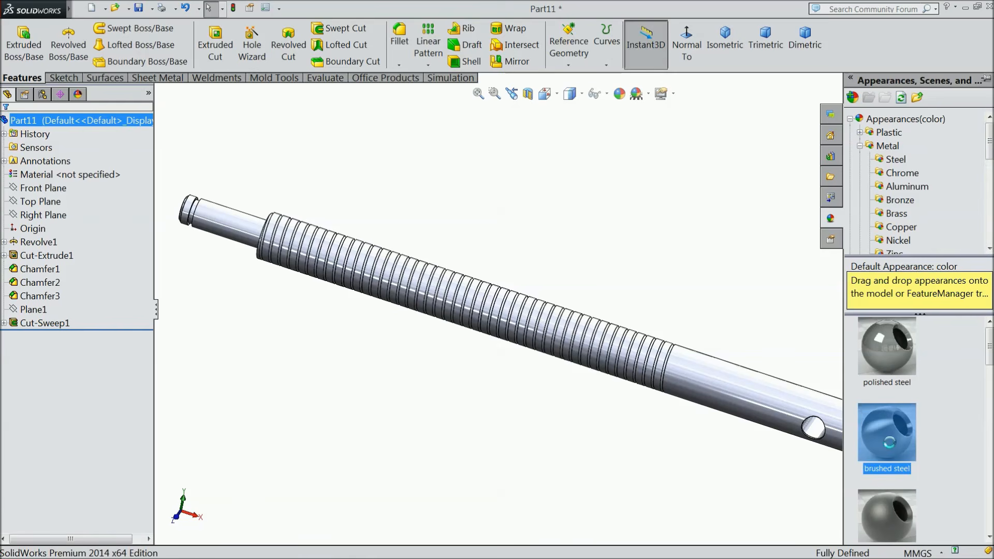
double_click(877, 506)
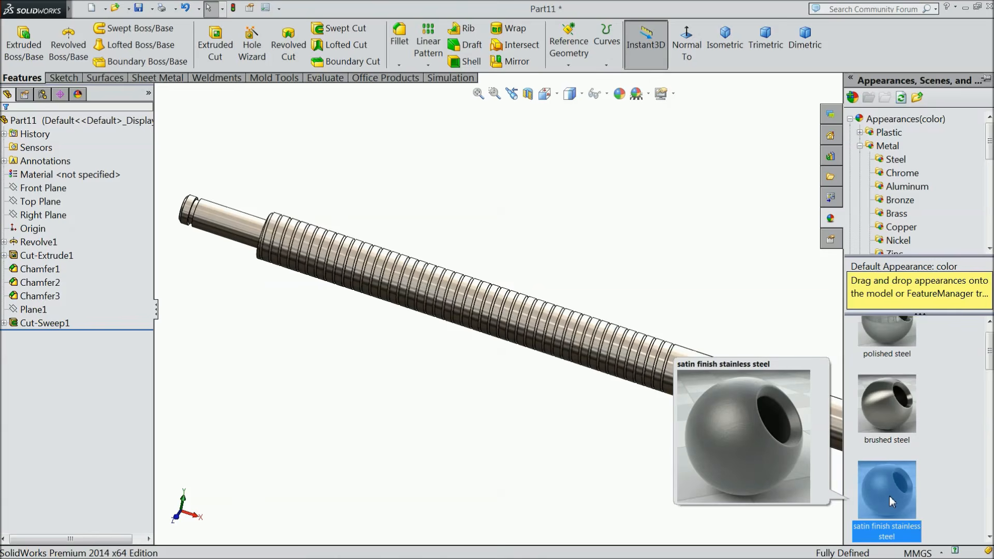
middle_drag(647, 443, 627, 418)
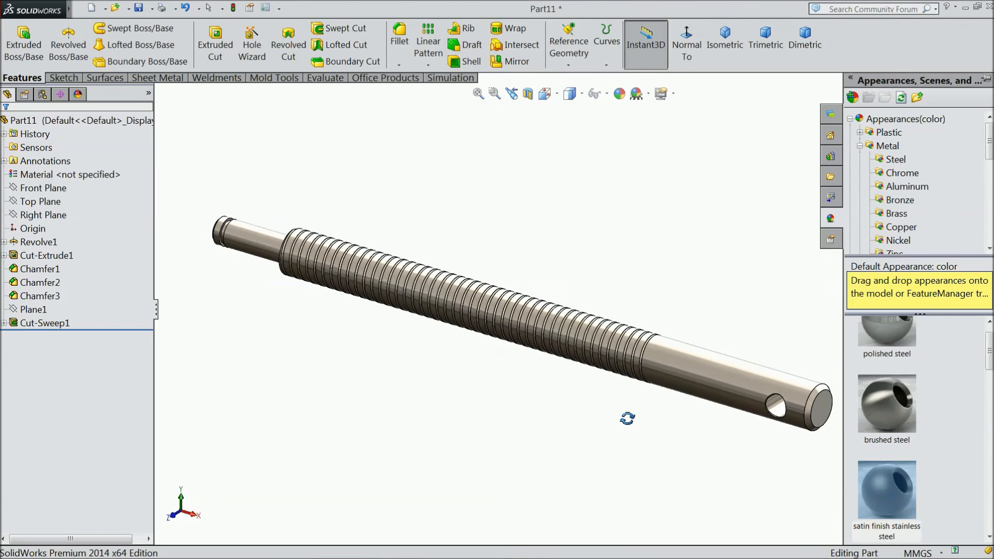
scroll(577, 355, down, 3)
scroll(543, 363, up, 3)
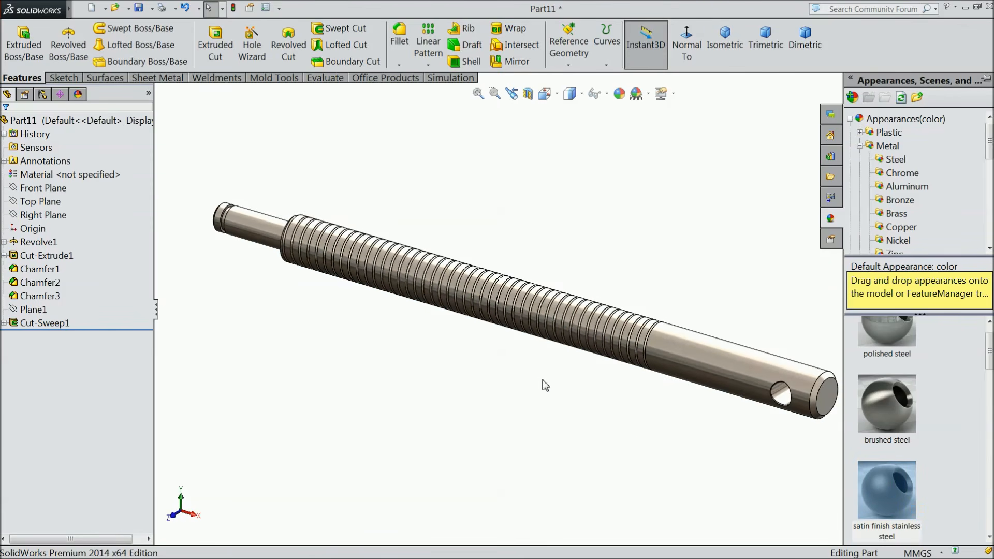
click(59, 323)
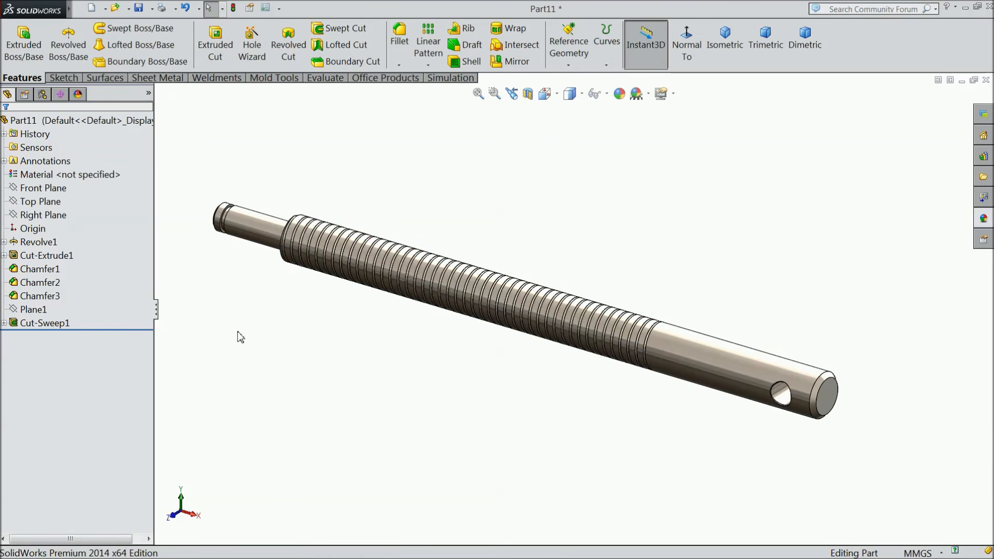
Save the part as "10.clamp rod" in the Manual Clamp folder, with the whole rod fitted in view.
scroll(357, 297, down, 3)
scroll(337, 292, up, 2)
key(f)
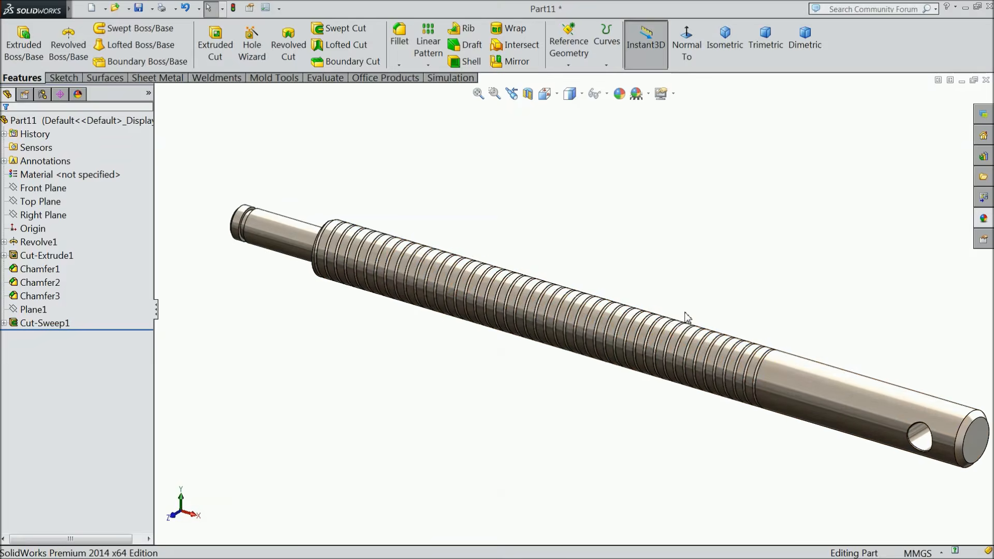
click(140, 9)
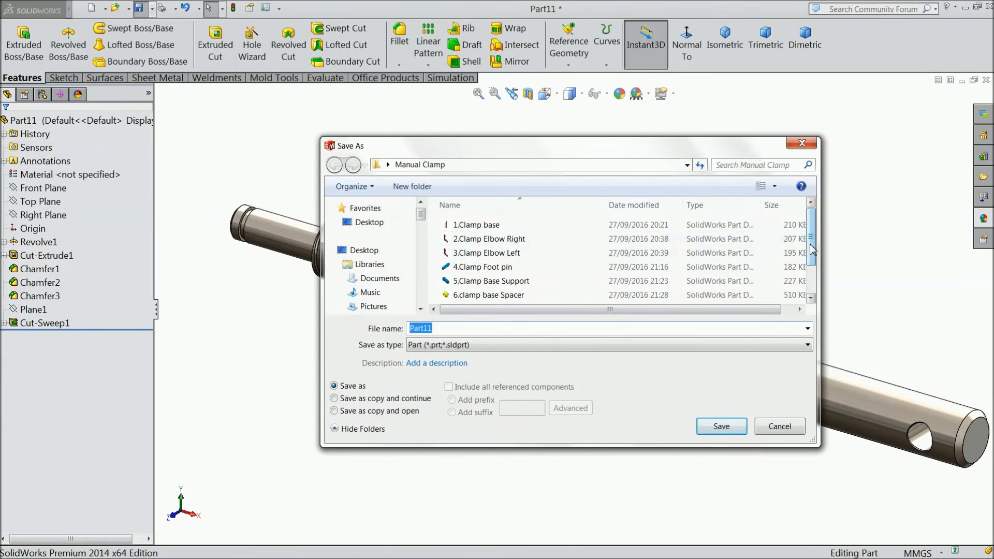
drag(812, 242, 812, 265)
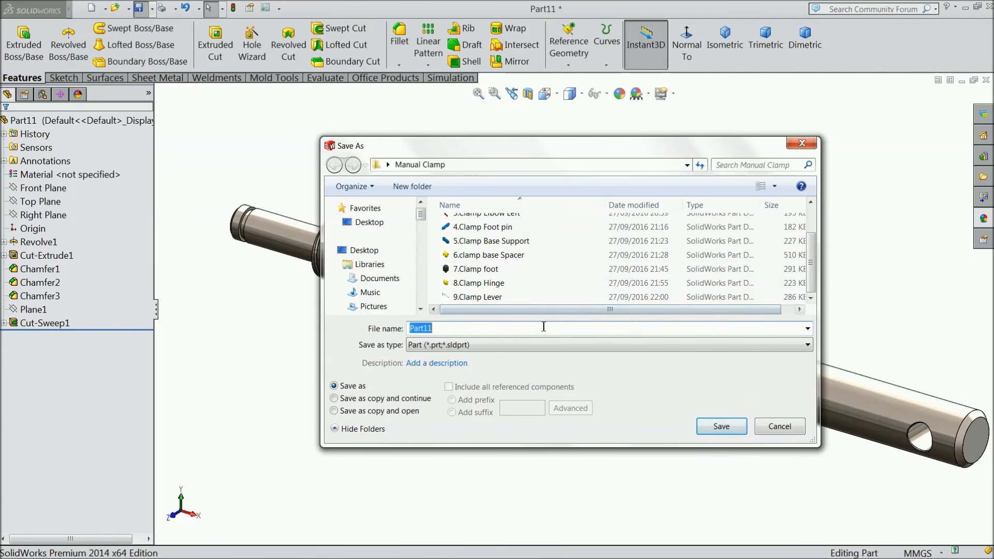
text(10)
text(.clamp rod)
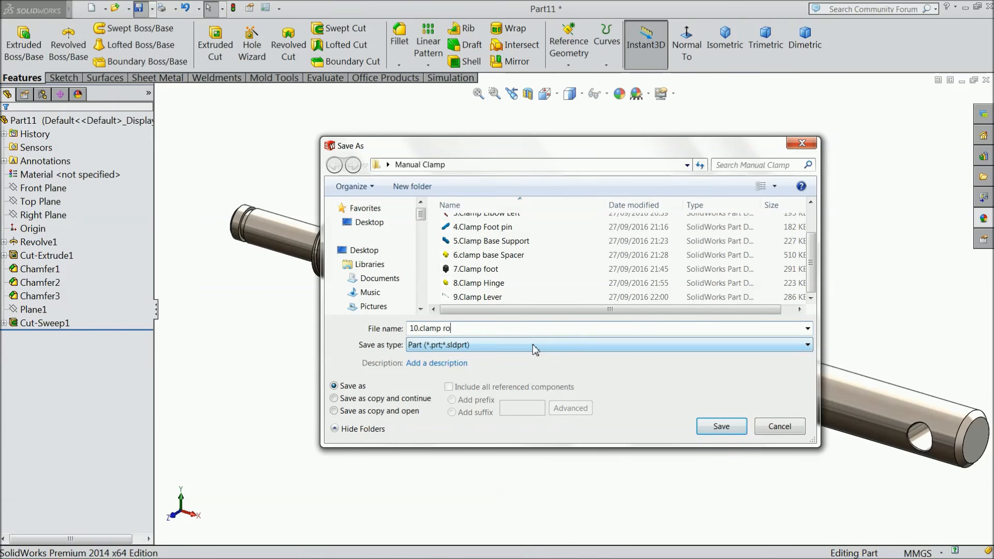
click(721, 427)
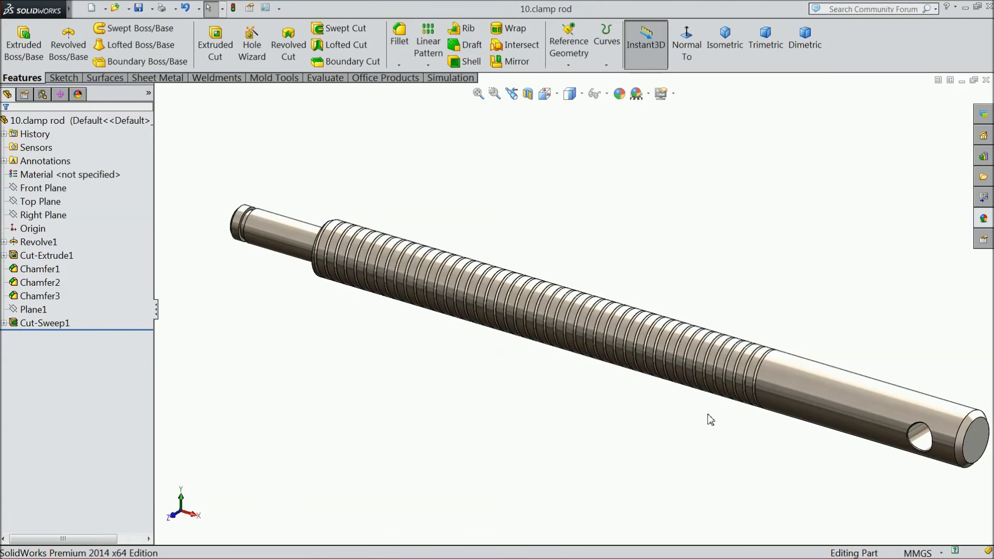
Examine the thread grooves along the rod from several angles and at close range.
scroll(708, 414, up, 1)
scroll(599, 378, down, 3)
middle_drag(599, 378, 552, 373)
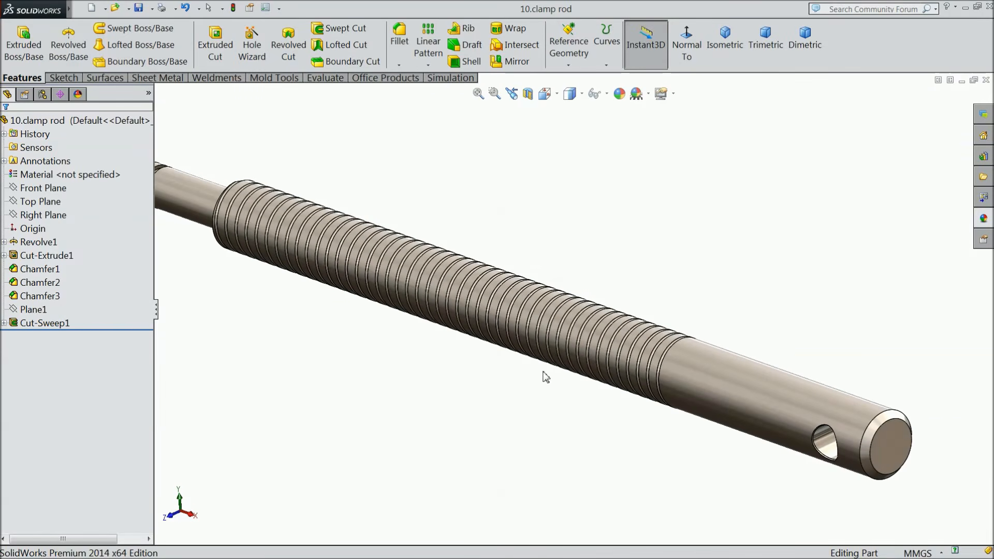
scroll(542, 372, up, 1)
scroll(539, 339, down, 2)
middle_drag(611, 324, 561, 402)
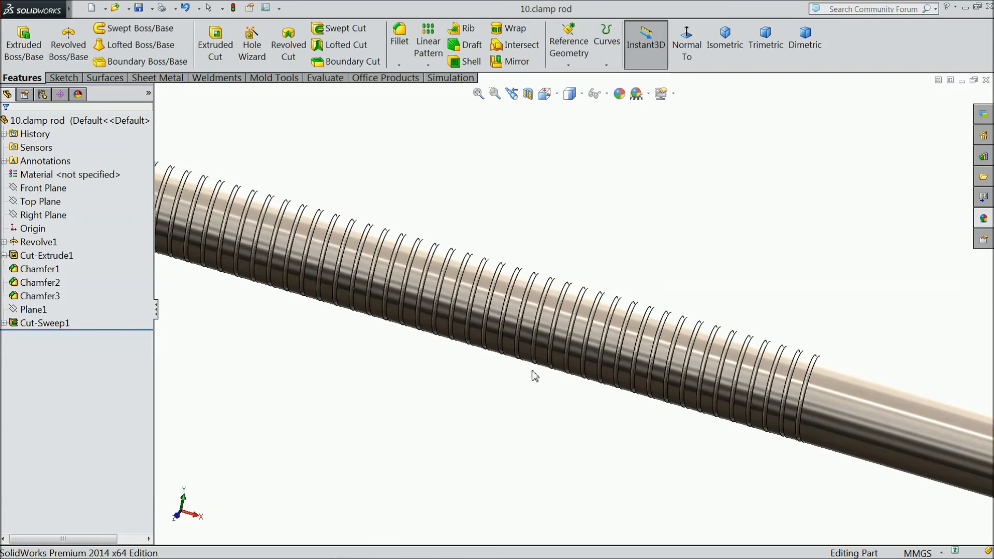
scroll(489, 325, down, 2)
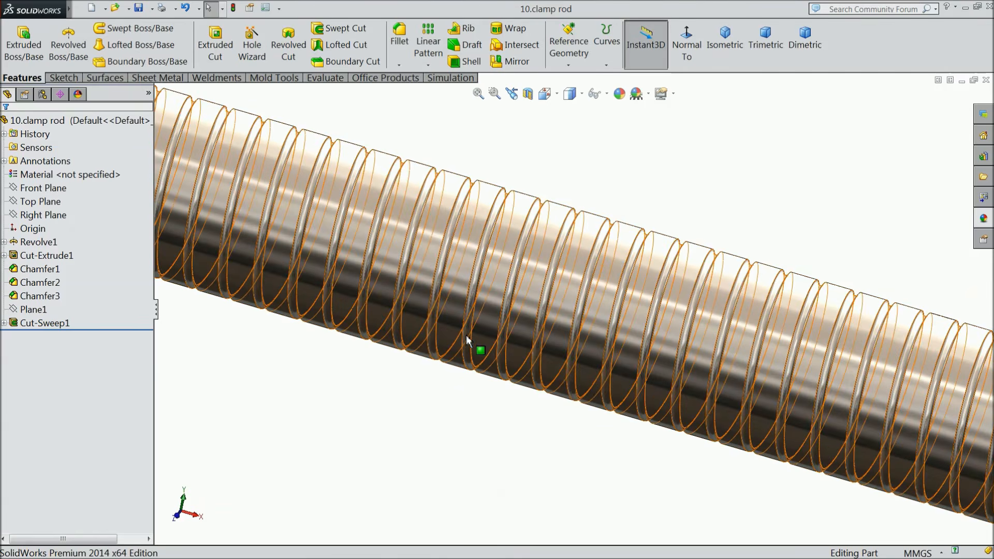
scroll(466, 335, up, 3)
scroll(460, 371, up, 3)
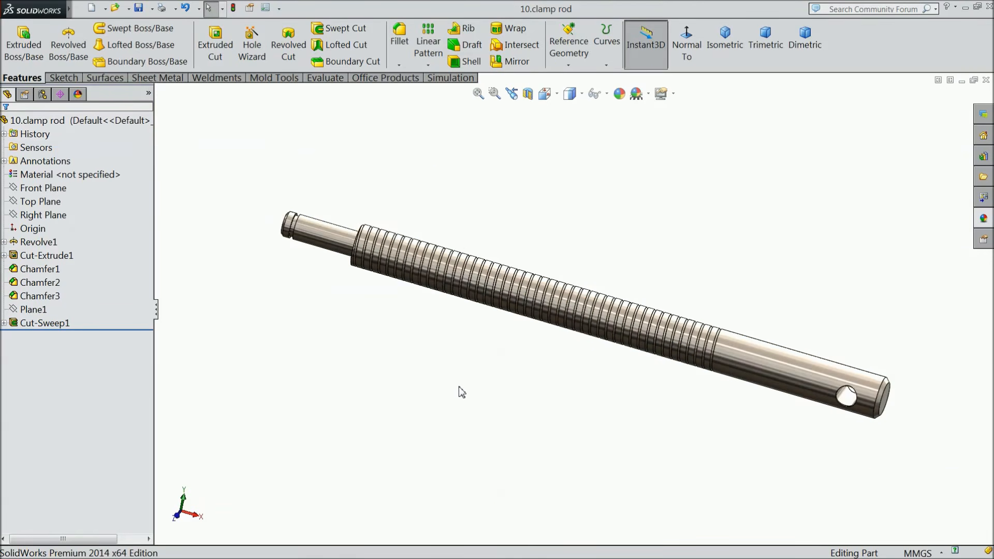
Set the diameter of the swept cut's circular profile to 1 mm to deepen the thread.
click(4, 323)
click(25, 337)
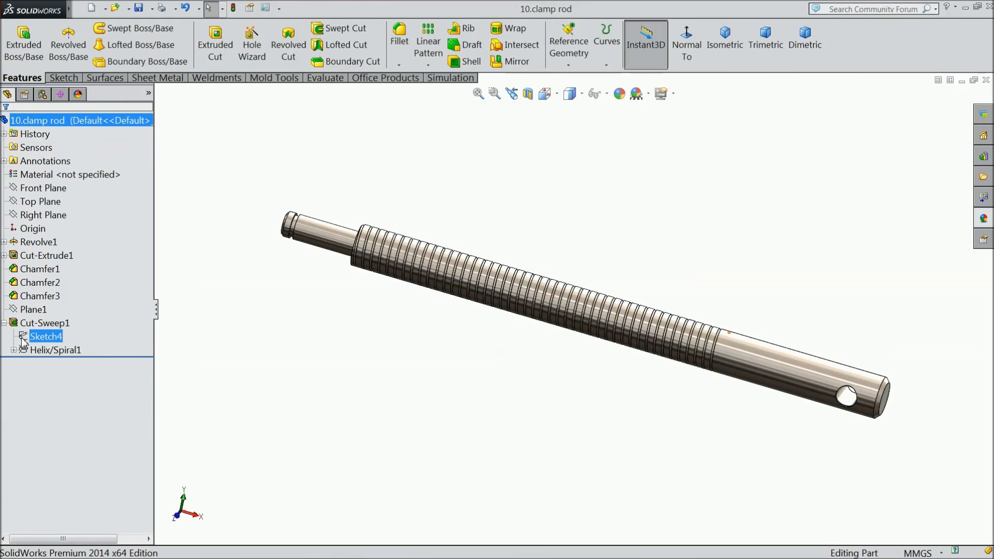
click(53, 320)
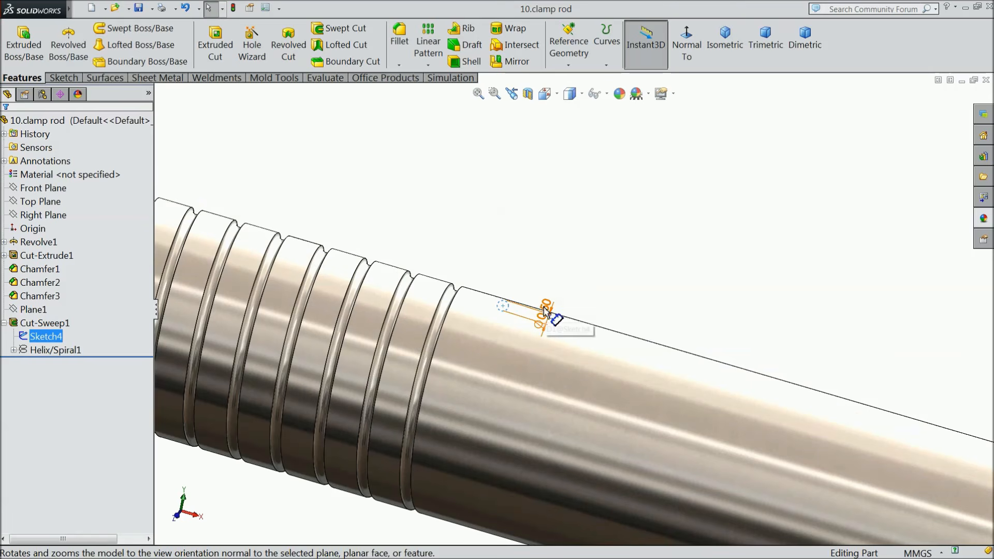
click(541, 310)
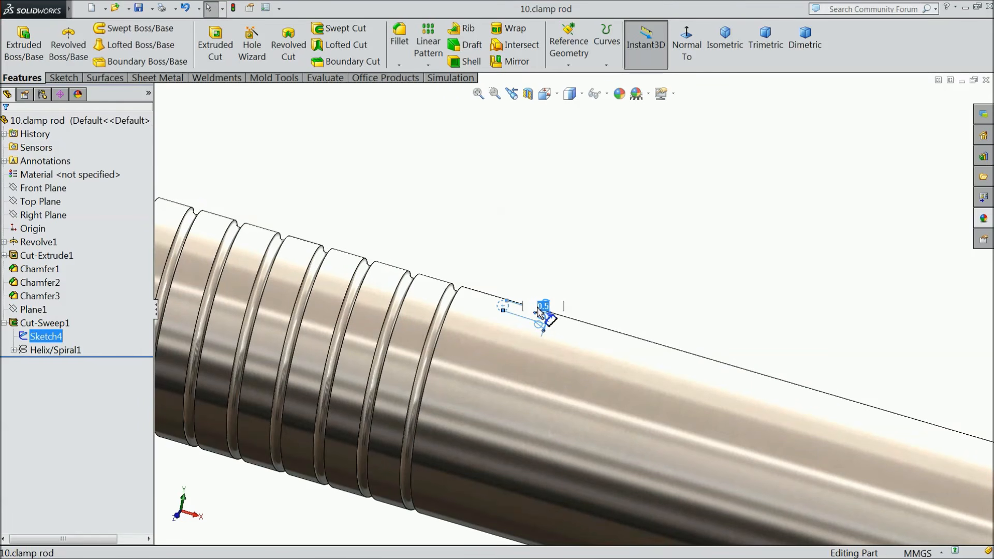
text(1)
key(Return)
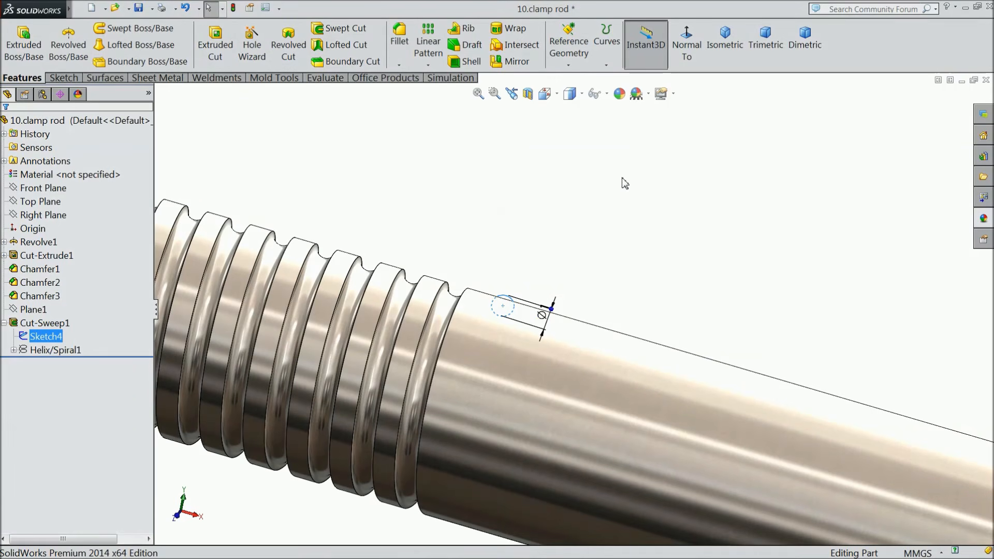
click(514, 233)
scroll(508, 248, down, 5)
scroll(487, 249, up, 5)
scroll(411, 253, down, 4)
mouse_move(411, 246)
middle_down()
mouse_move(437, 238)
mouse_move(389, 235)
mouse_move(399, 233)
mouse_move(401, 248)
middle_up()
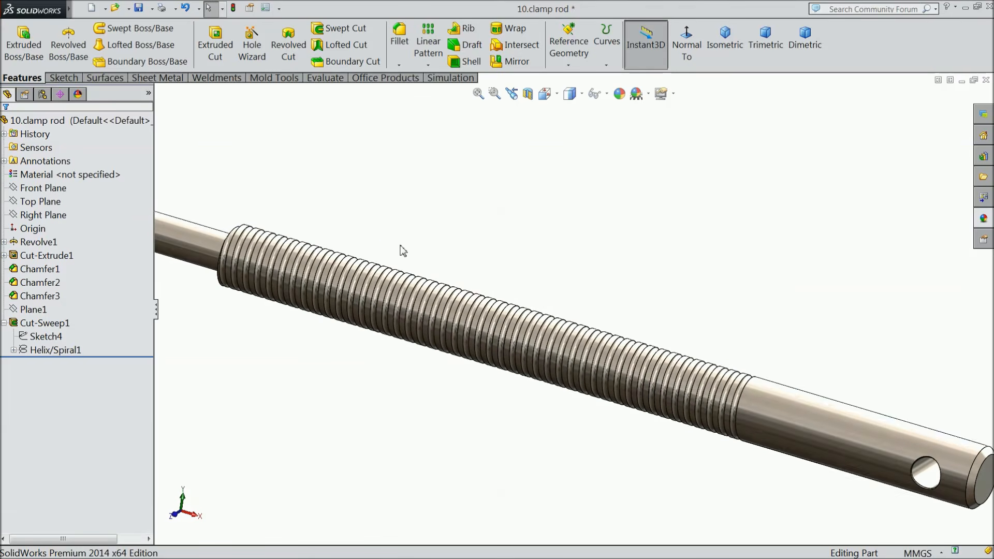
scroll(507, 287, down, 3)
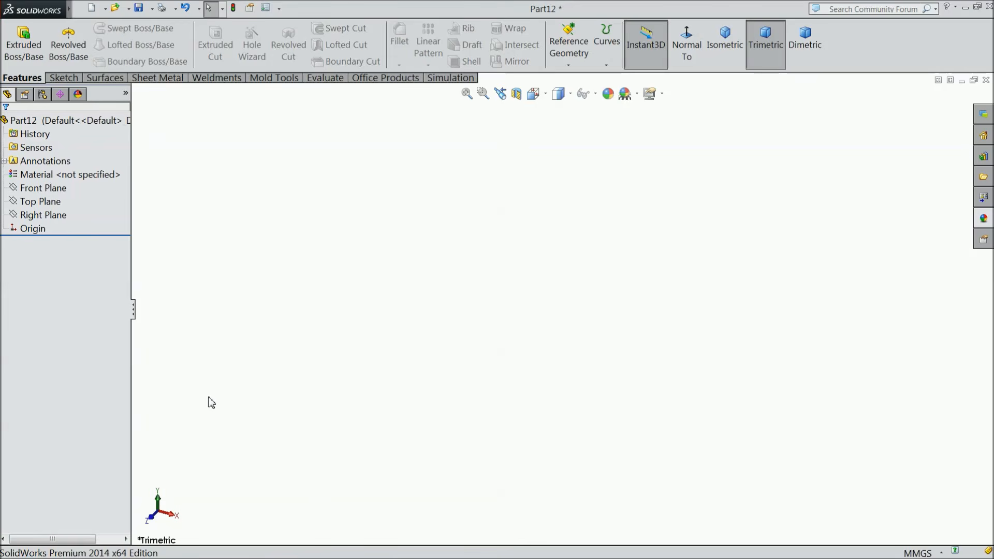
Sketch a center rectangle about 91 by 115 mm on the Front Plane, centred on the origin.
click(49, 188)
click(56, 176)
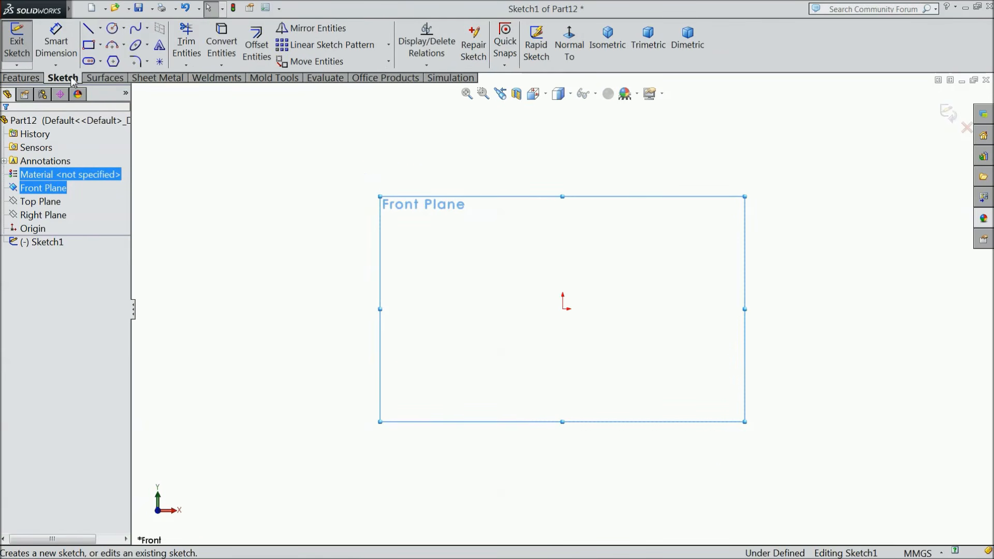
click(100, 45)
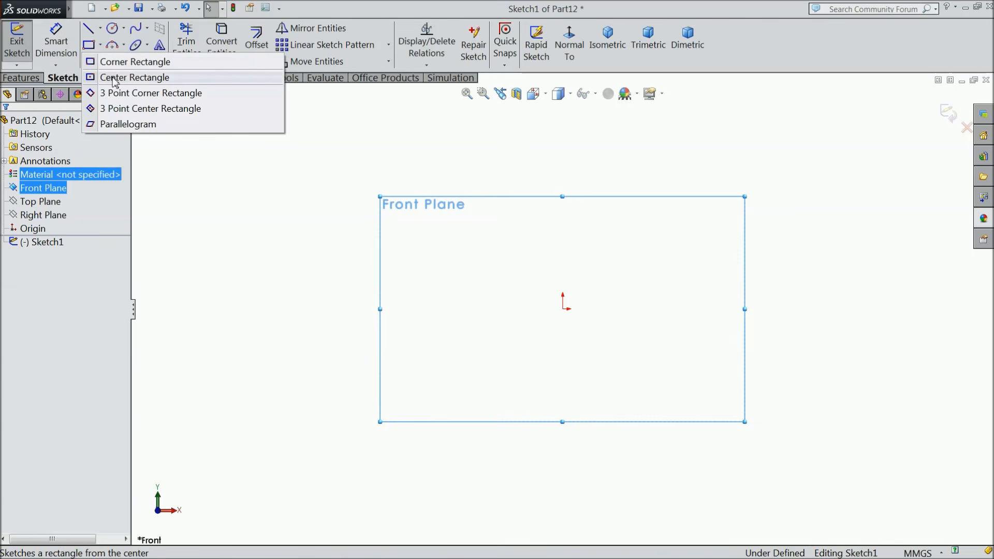
click(117, 77)
click(562, 309)
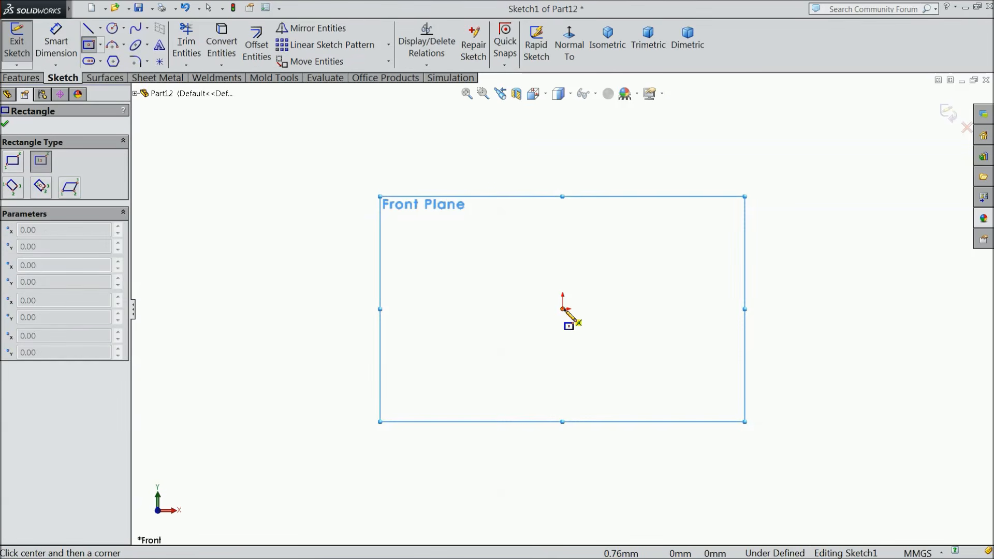
click(470, 192)
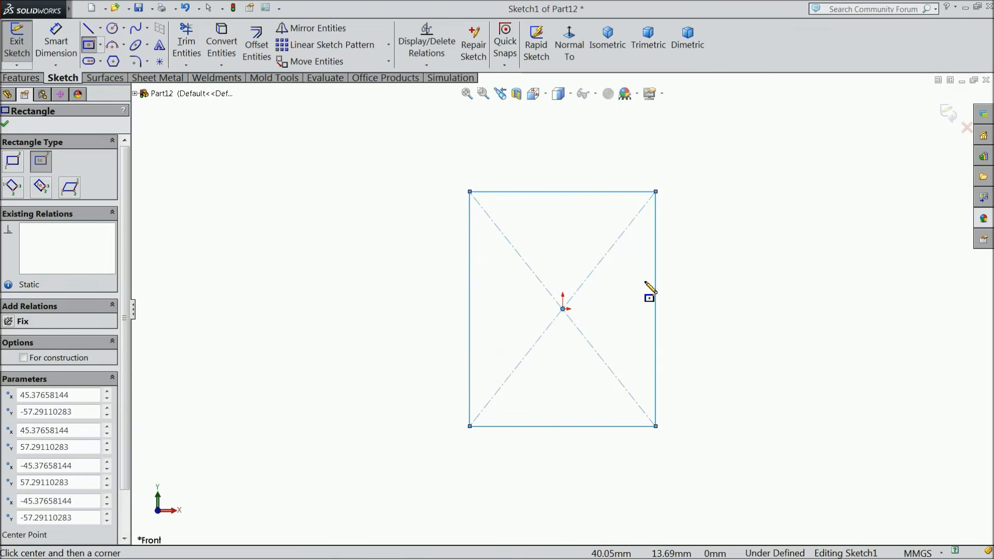
Dimension the rectangle to 14.6 mm wide and 15 mm high.
click(56, 40)
click(583, 193)
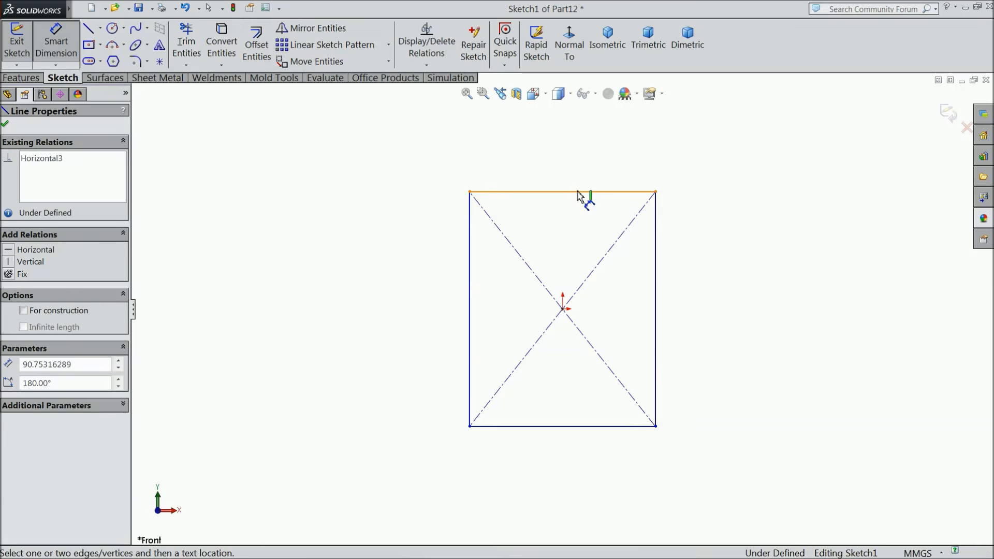
click(556, 155)
text(14.6)
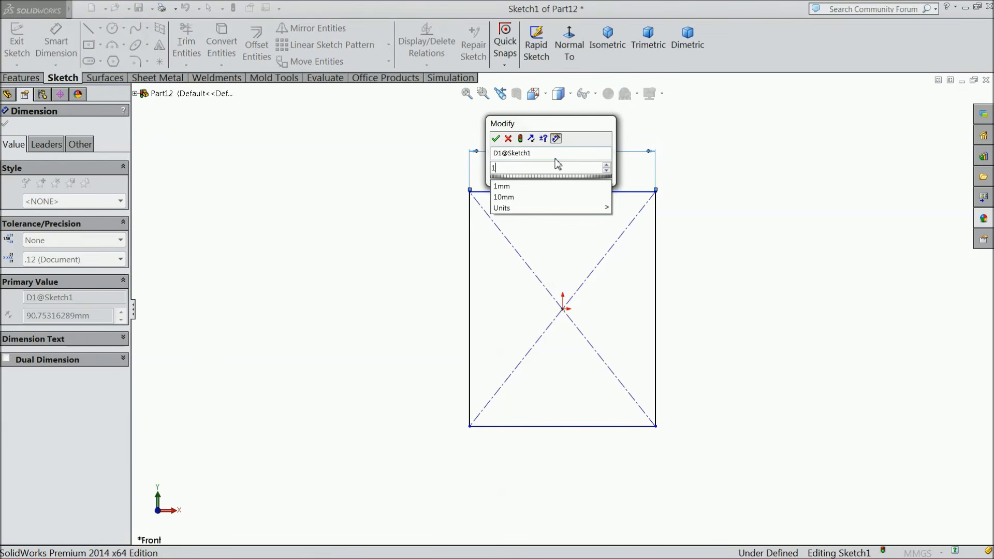
click(495, 138)
click(654, 284)
click(715, 308)
text(15)
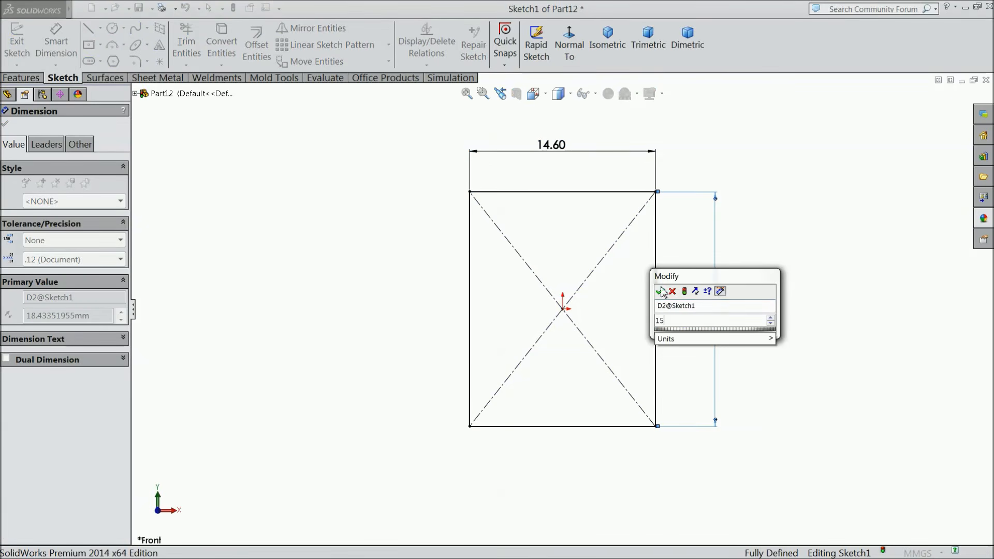
click(660, 291)
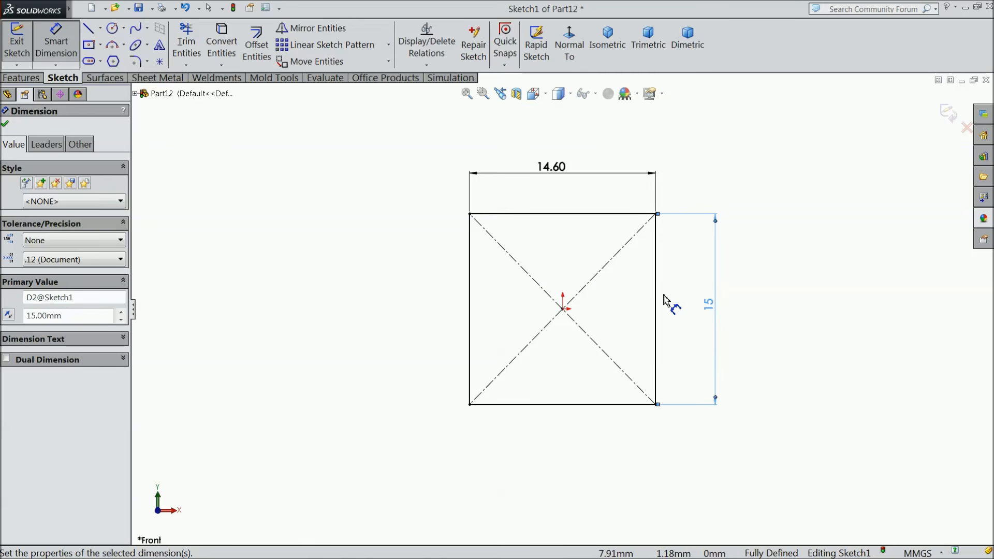
Round all four corners of the rectangle with 2 mm sketch fillets.
click(135, 62)
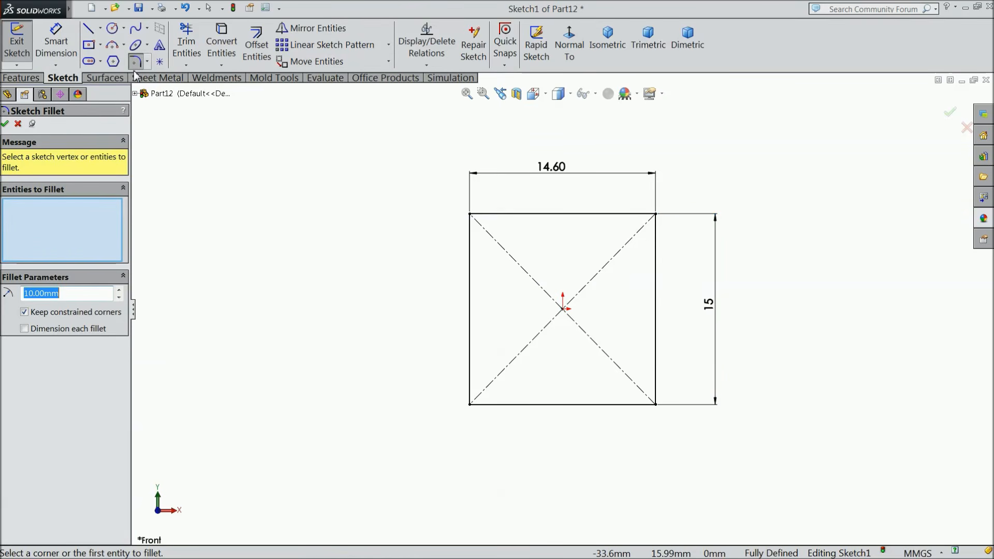
text(20)
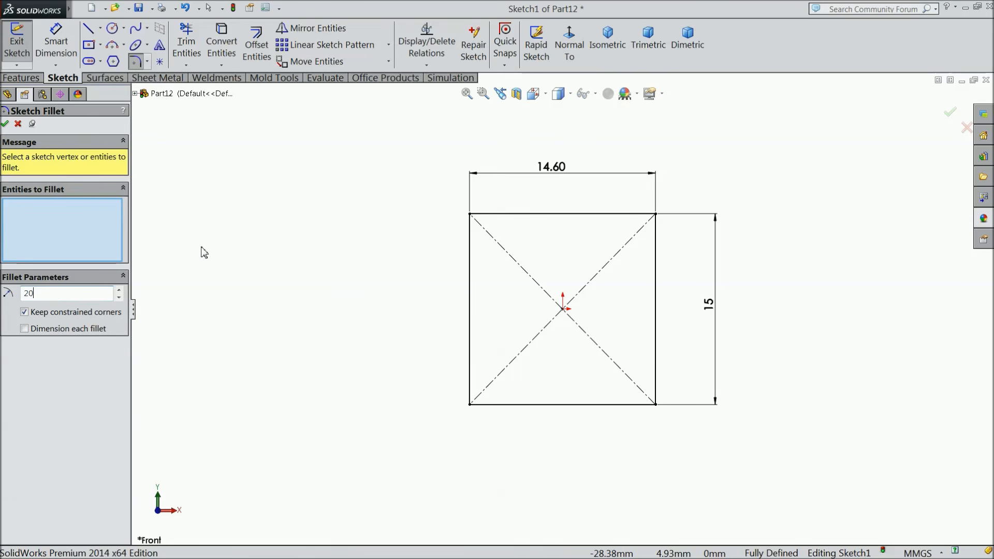
drag(323, 151, 755, 454)
click(5, 123)
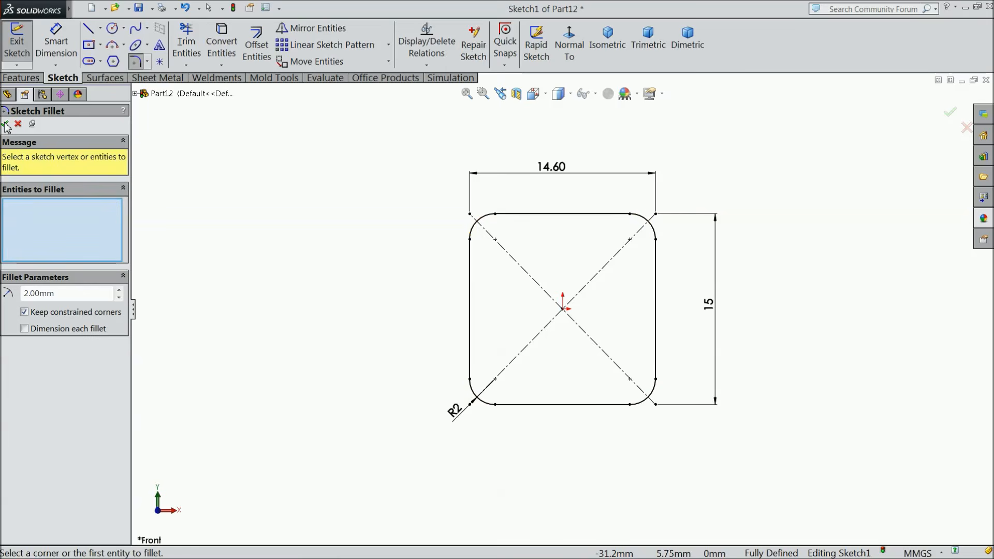
click(5, 123)
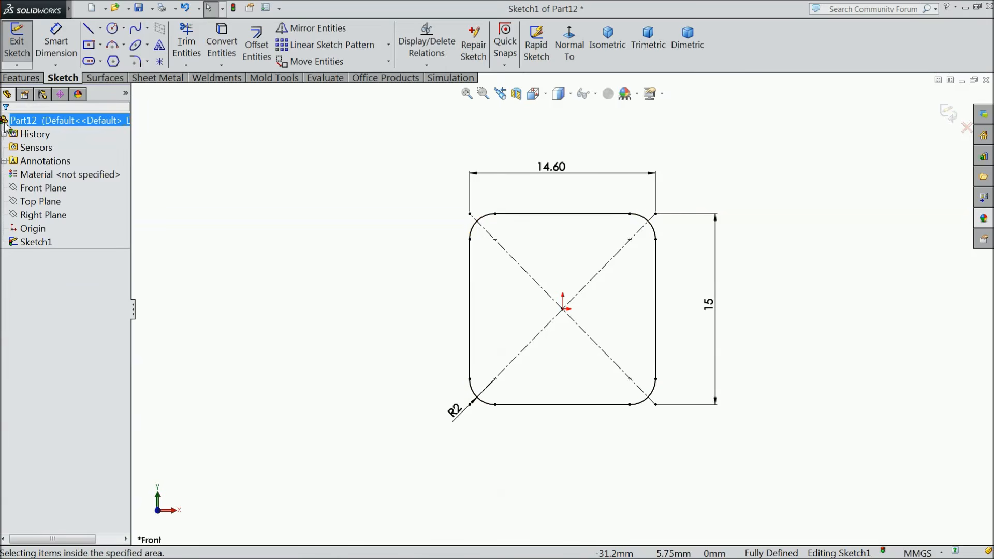
Extrude the rounded rectangle 15 mm with the Mid Plane end condition.
click(23, 78)
click(24, 44)
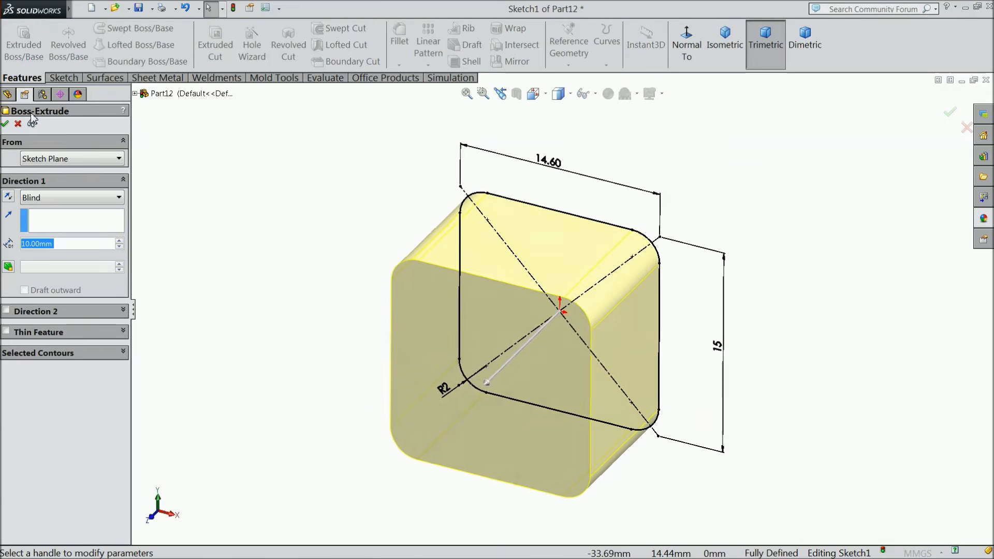
click(38, 199)
click(50, 270)
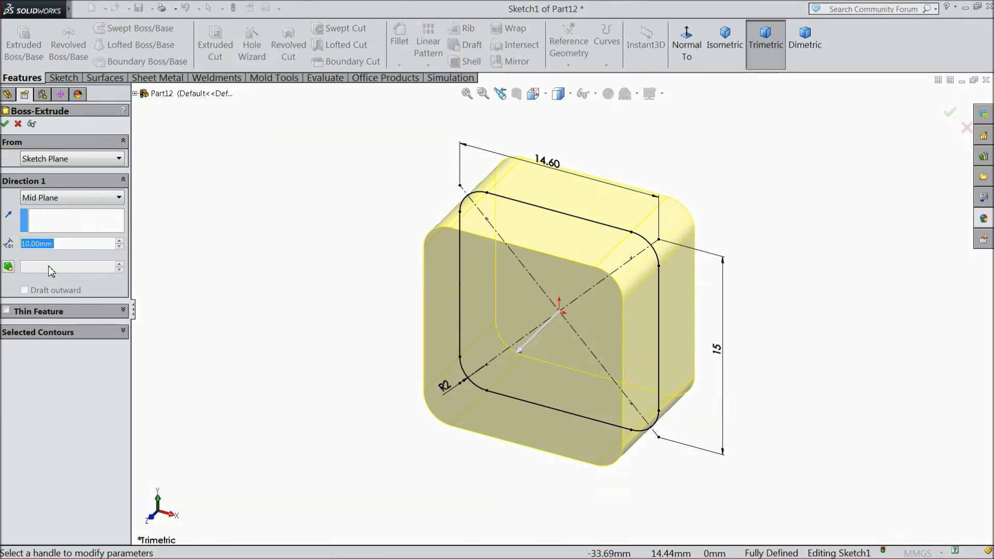
text(15)
key(Return)
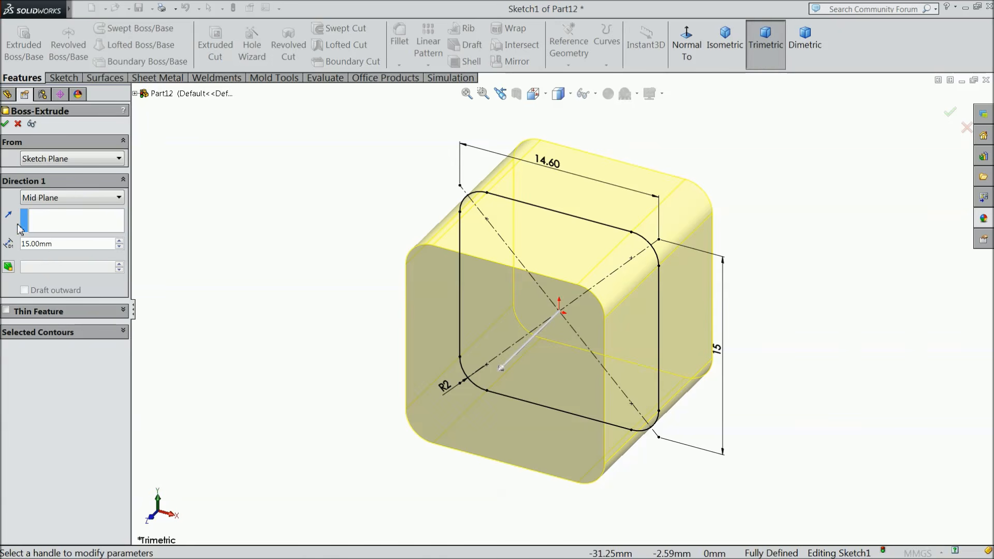
click(5, 125)
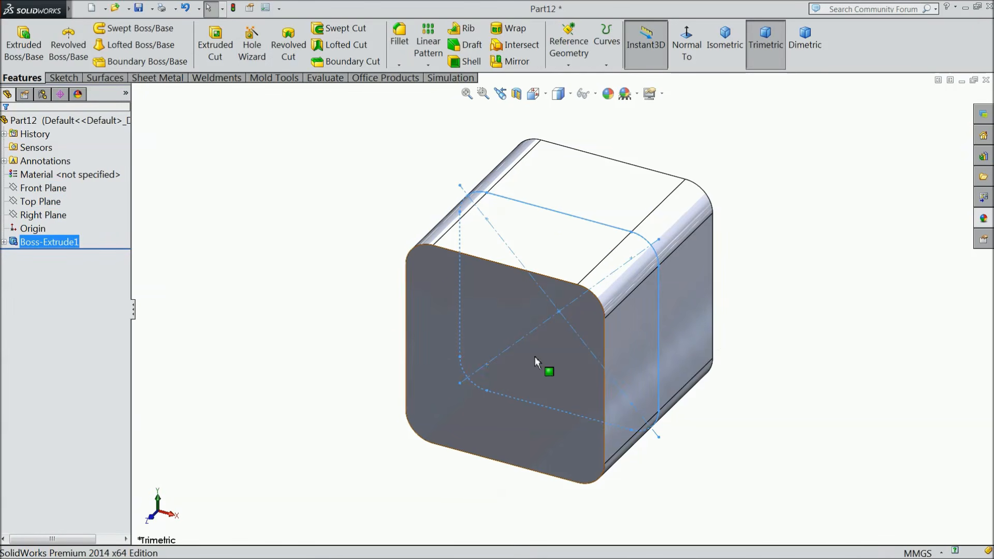
Reopen the block's base sketch and add a circle about 8.4 mm in diameter centred on the origin.
click(4, 242)
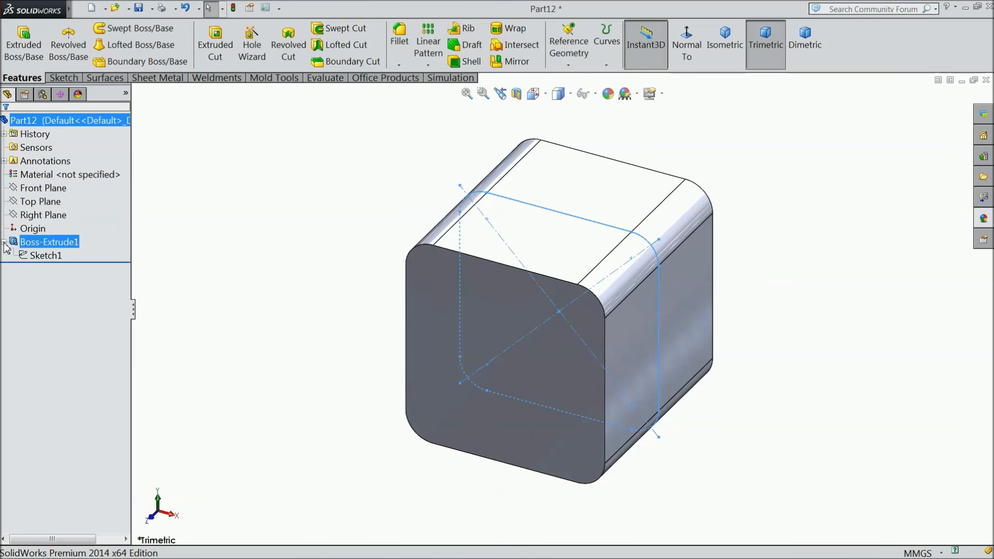
click(35, 255)
click(35, 227)
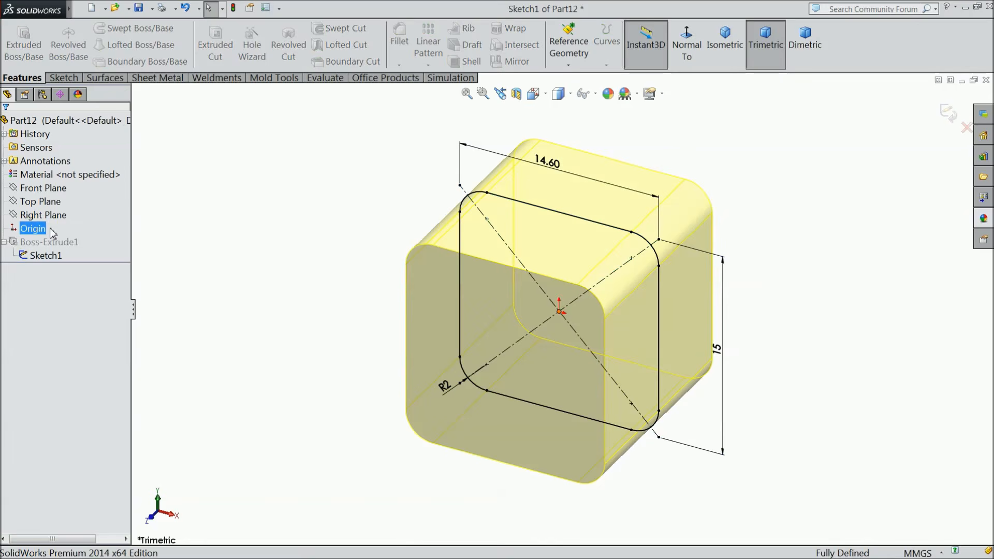
click(686, 41)
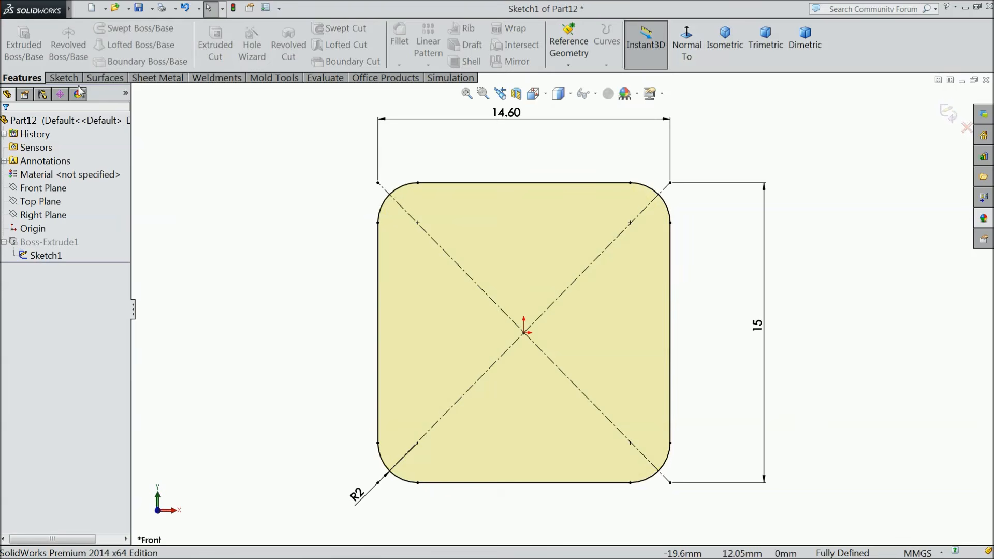
click(62, 78)
click(112, 28)
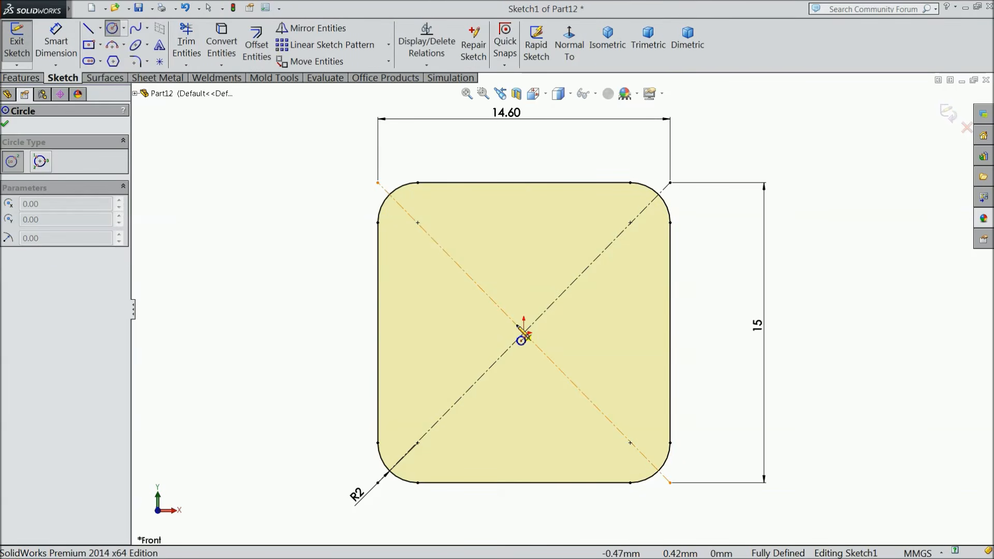
drag(525, 333, 465, 274)
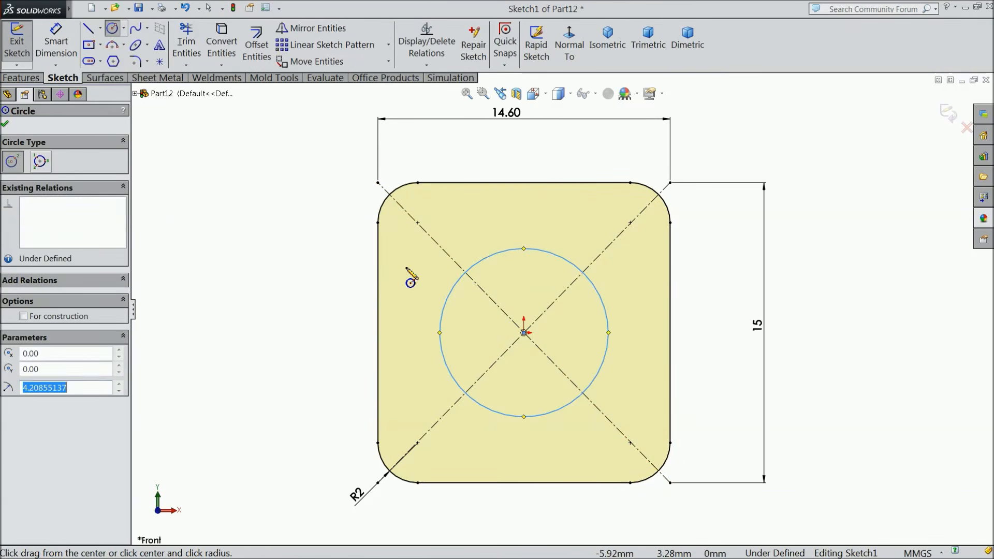
Set the circle's diameter to 6 mm and exit the sketch to rebuild the block with a through hole.
click(54, 54)
click(441, 332)
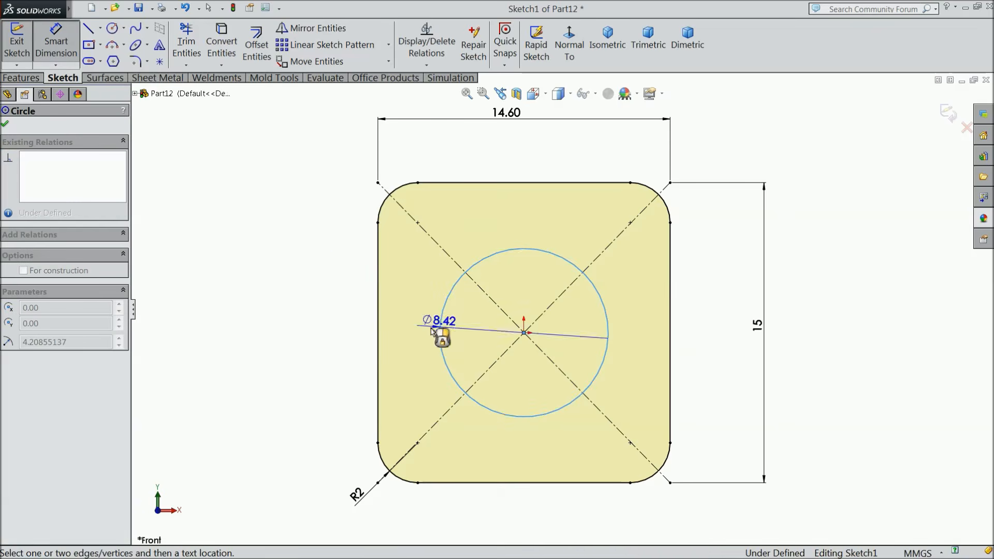
click(340, 334)
text(6)
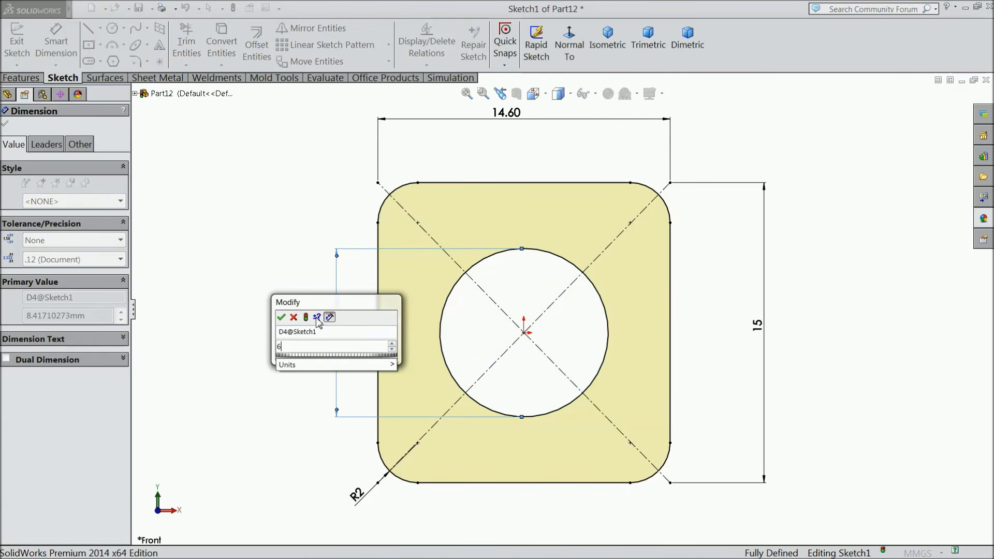
click(282, 317)
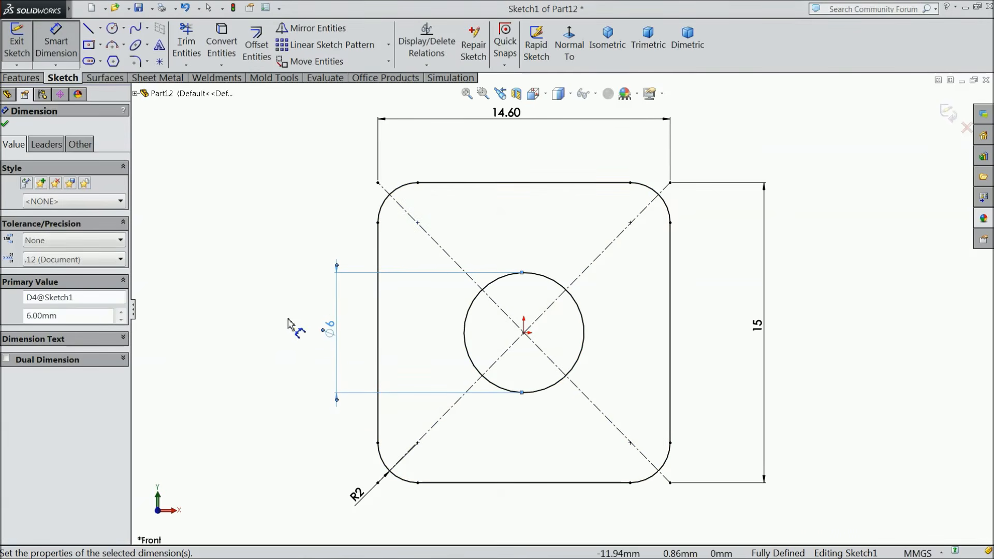
click(947, 114)
Sketch a circle about 9.3 mm in diameter, centred on the origin, on the block's flat side face adjacent to the holed face.
mouse_move(523, 290)
middle_down()
mouse_move(610, 285)
mouse_move(603, 336)
middle_up()
click(609, 367)
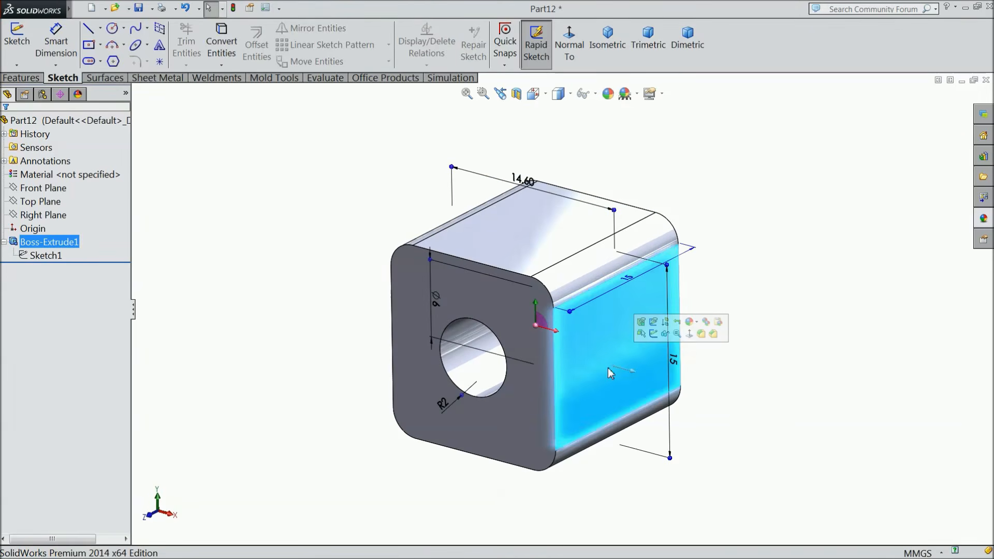
click(653, 333)
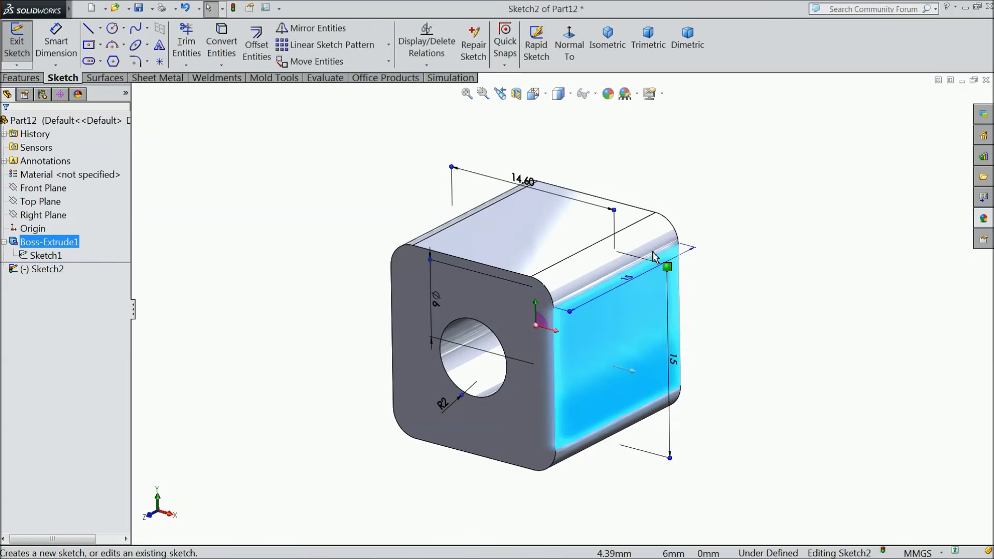
click(569, 47)
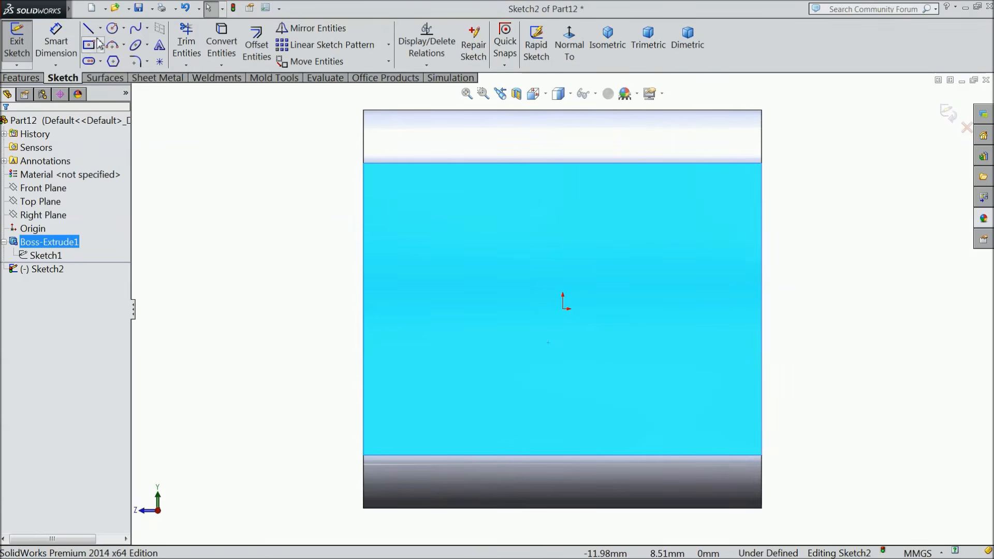
click(113, 28)
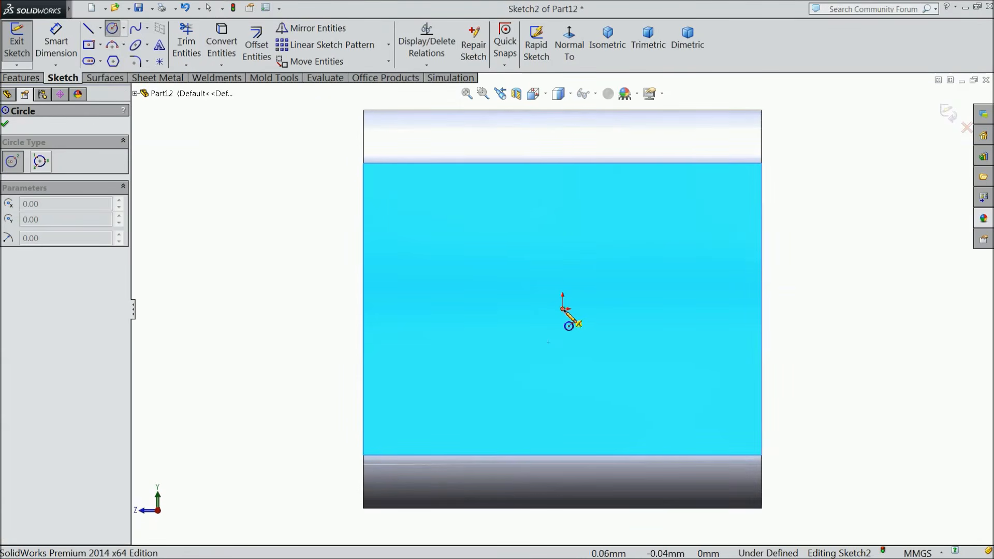
click(563, 309)
click(462, 239)
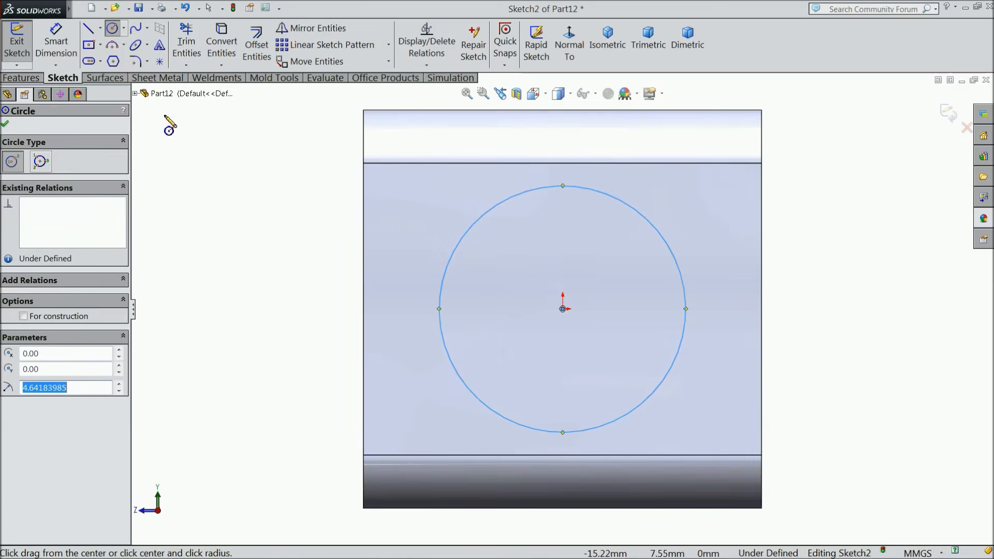
Set the side-face circle's diameter to 8 mm.
click(62, 47)
click(694, 324)
click(799, 314)
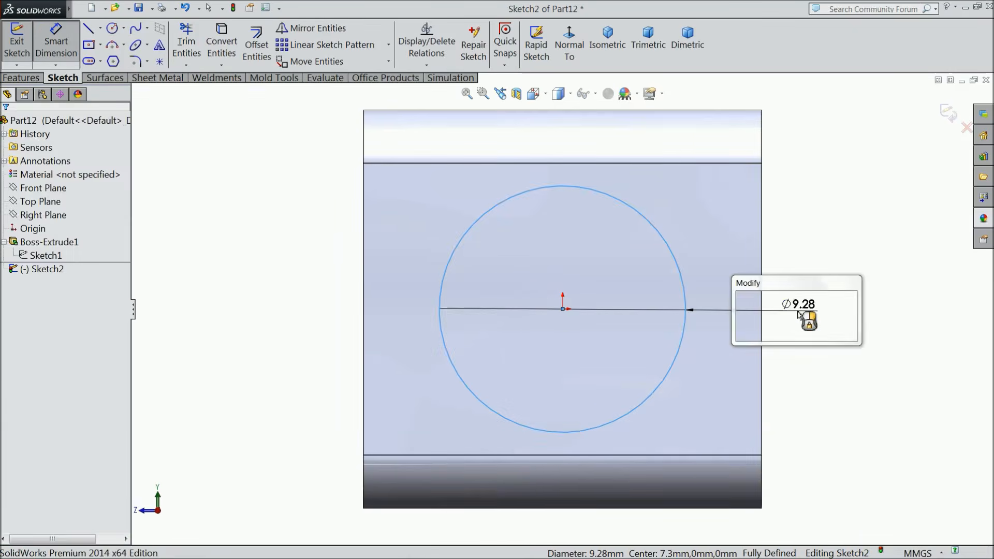
text(8)
click(743, 296)
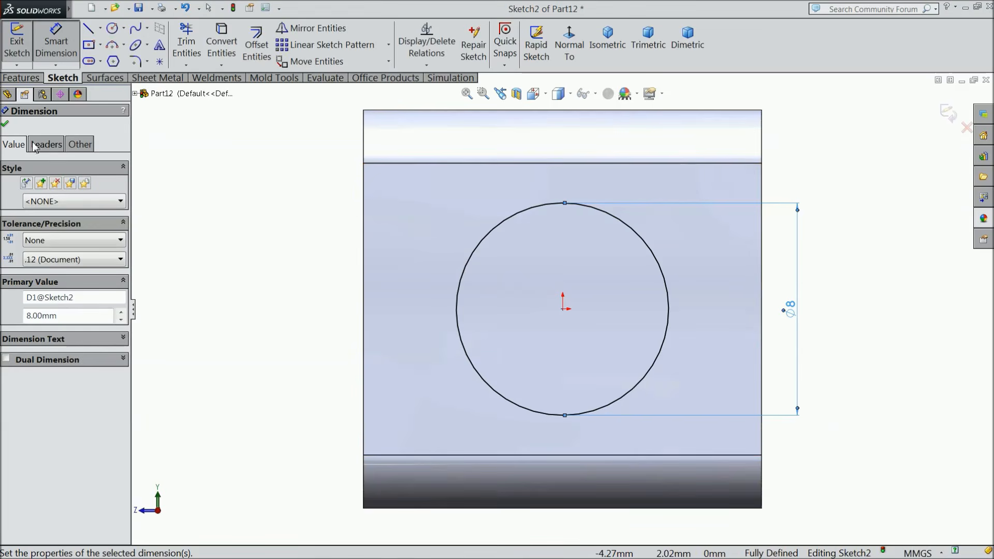
click(6, 124)
Extrude the 8 mm circle 2.7 mm outward from the block as a merged blind boss.
click(21, 77)
click(31, 54)
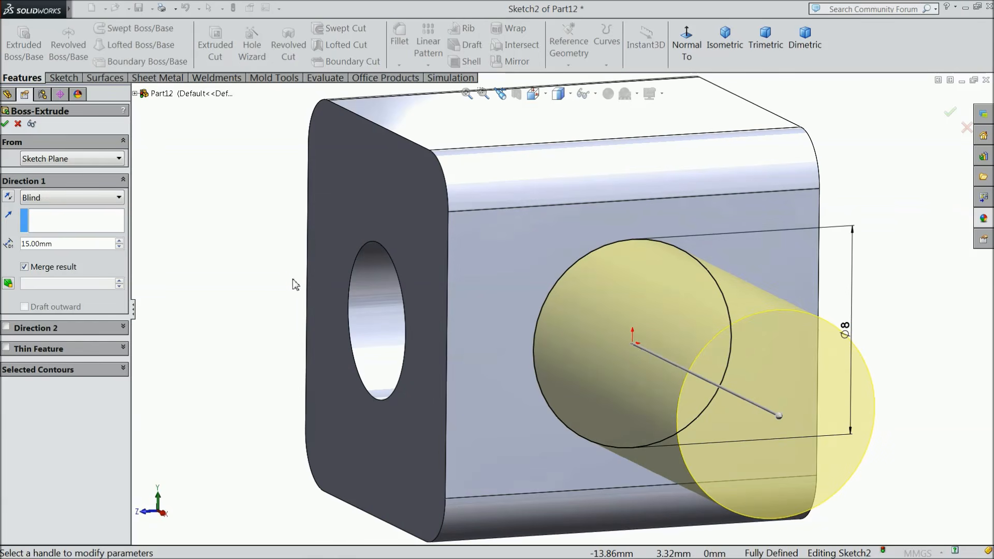
text(2.7)
key(Return)
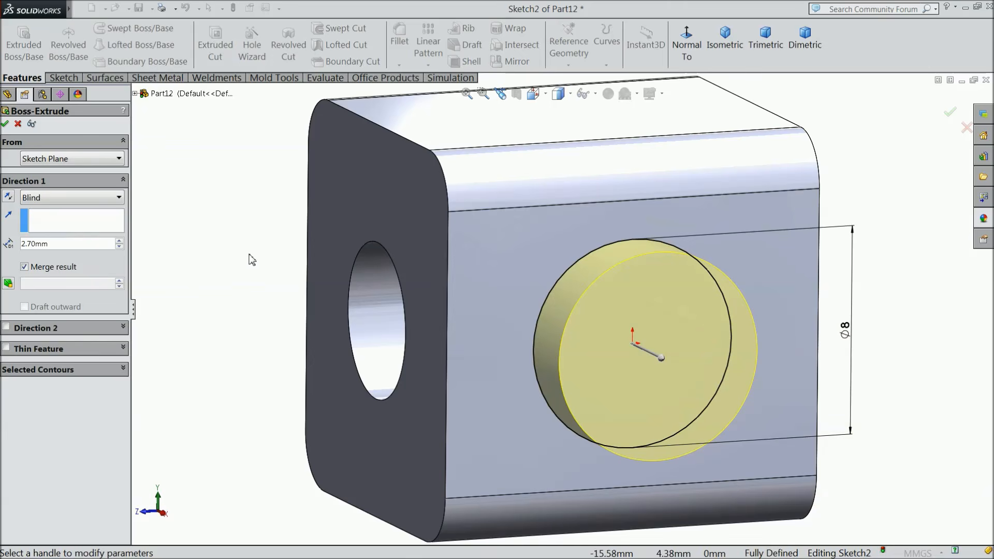
click(6, 123)
Sketch a circle about 6.1 mm in diameter, centred on the origin, on the end face of the round side boss.
scroll(690, 372, up, 5)
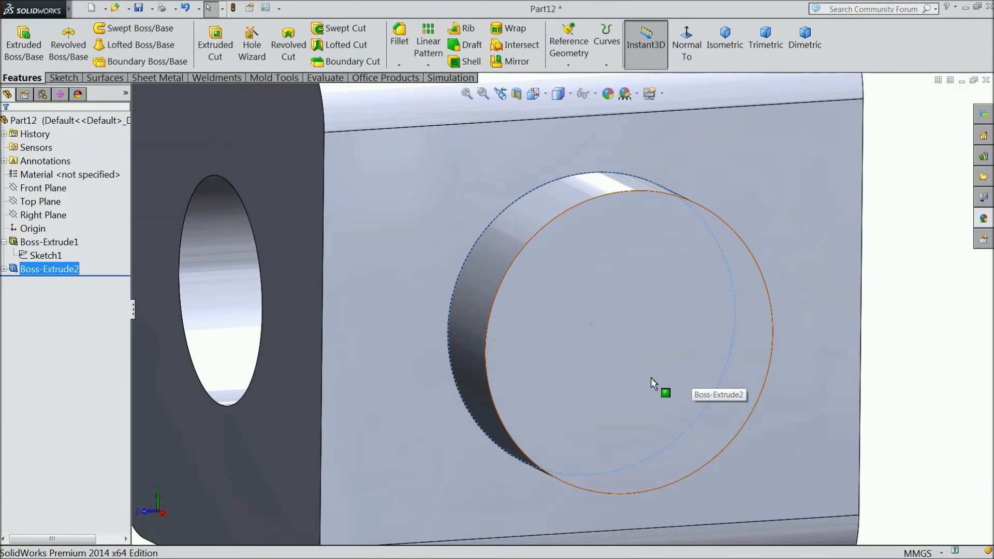
click(670, 366)
click(691, 345)
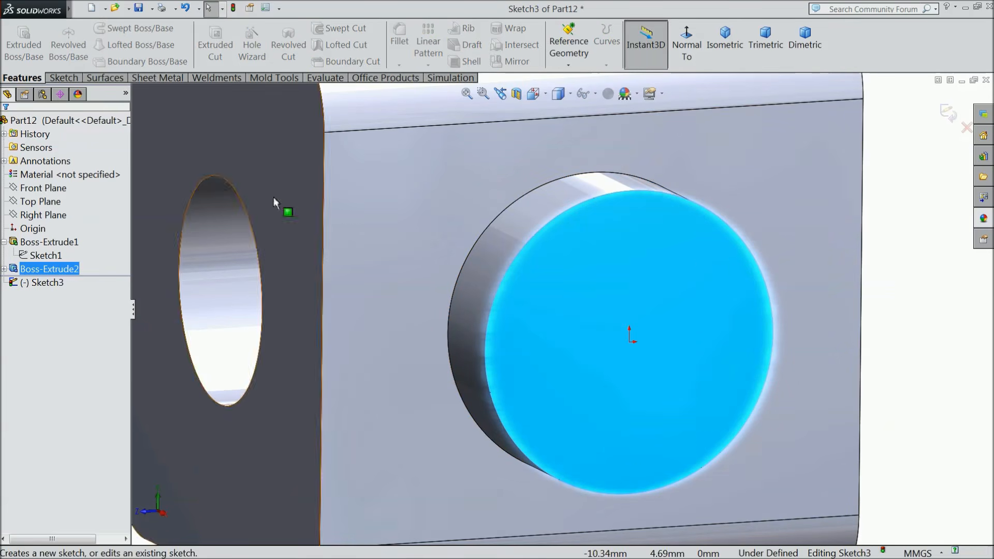
click(69, 79)
click(112, 29)
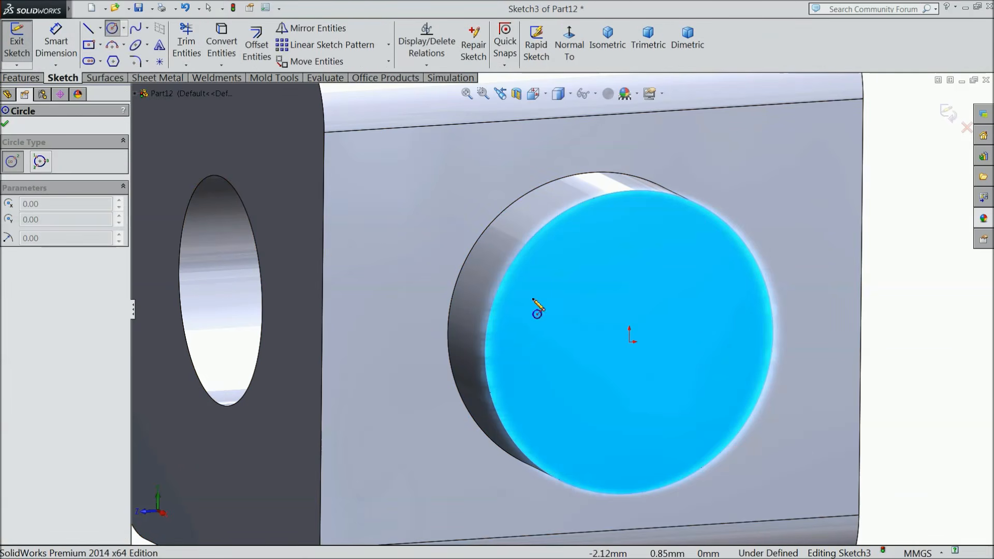
click(630, 342)
click(548, 272)
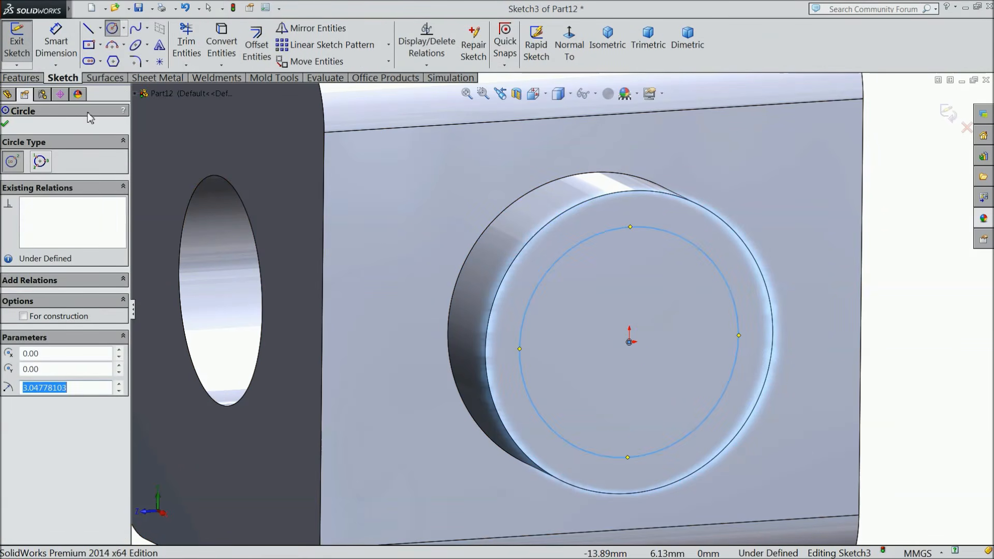
Set the diameter of the circle on the boss's end face to 6 mm.
click(47, 50)
click(739, 337)
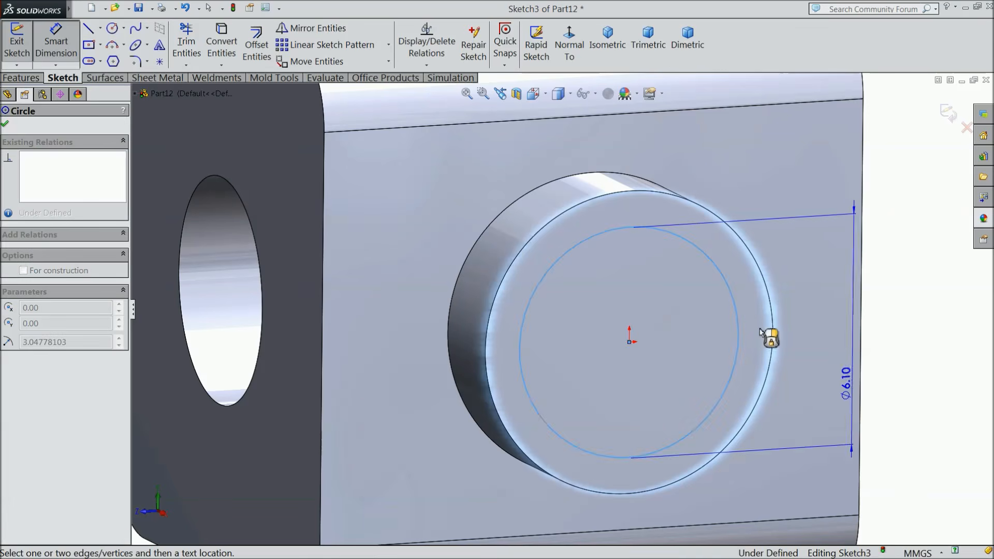
click(814, 315)
text(6)
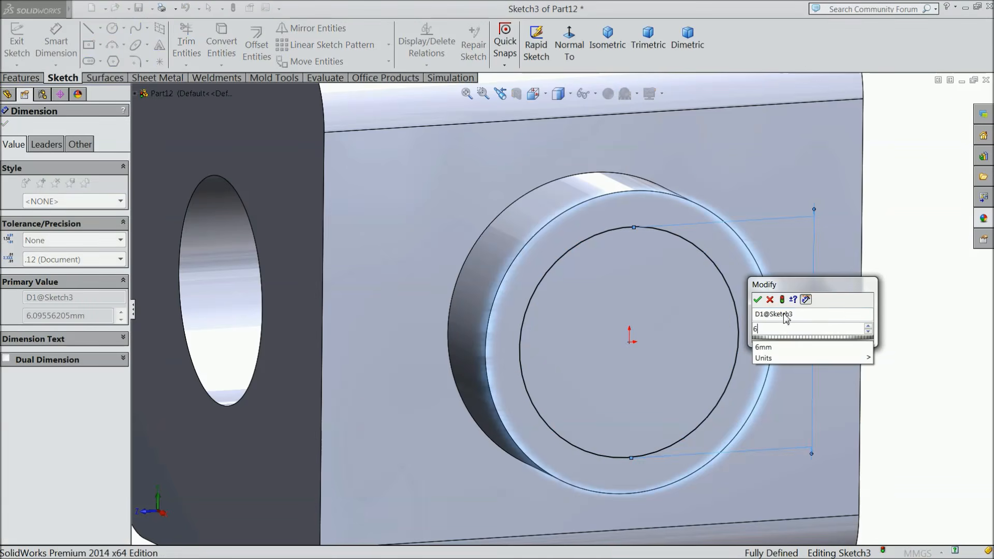
click(756, 300)
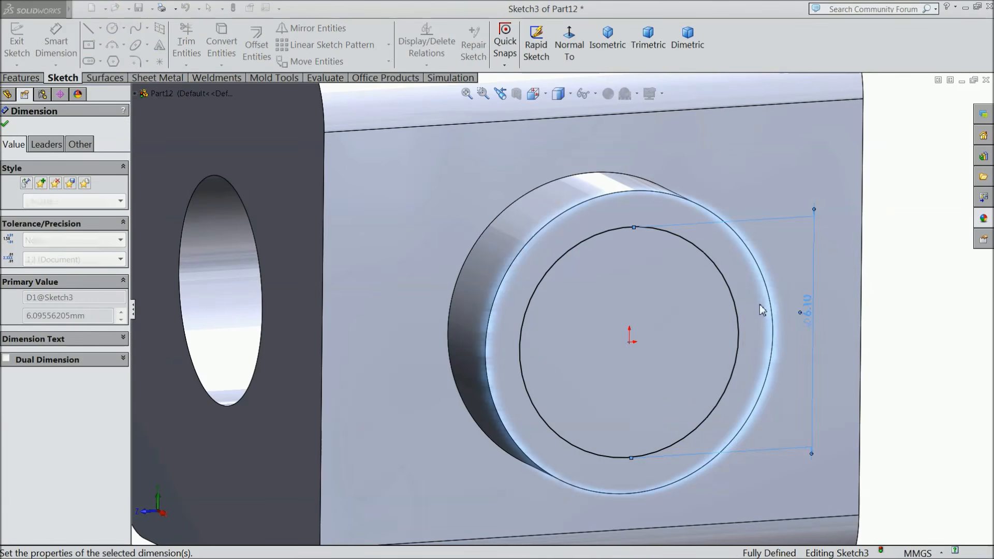
click(21, 78)
click(215, 46)
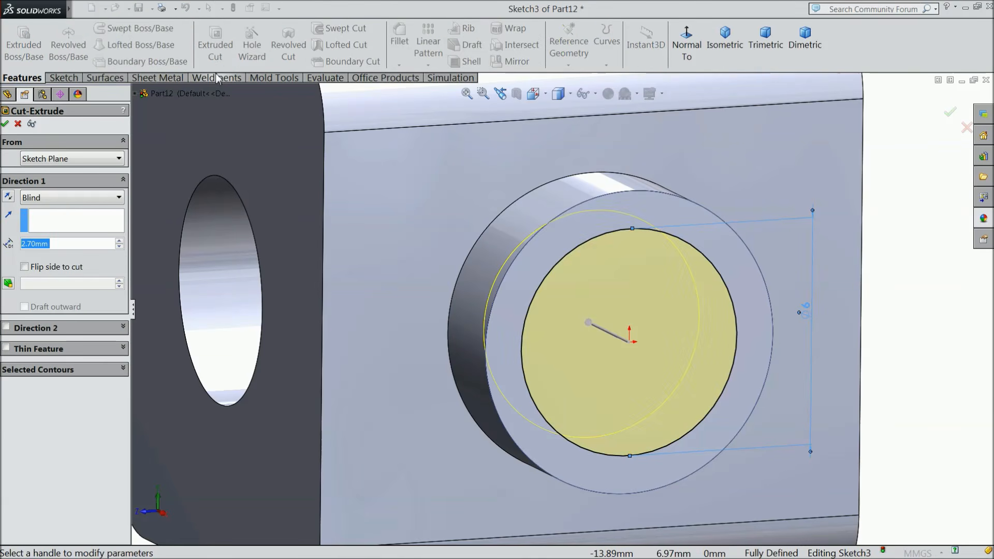
text(1)
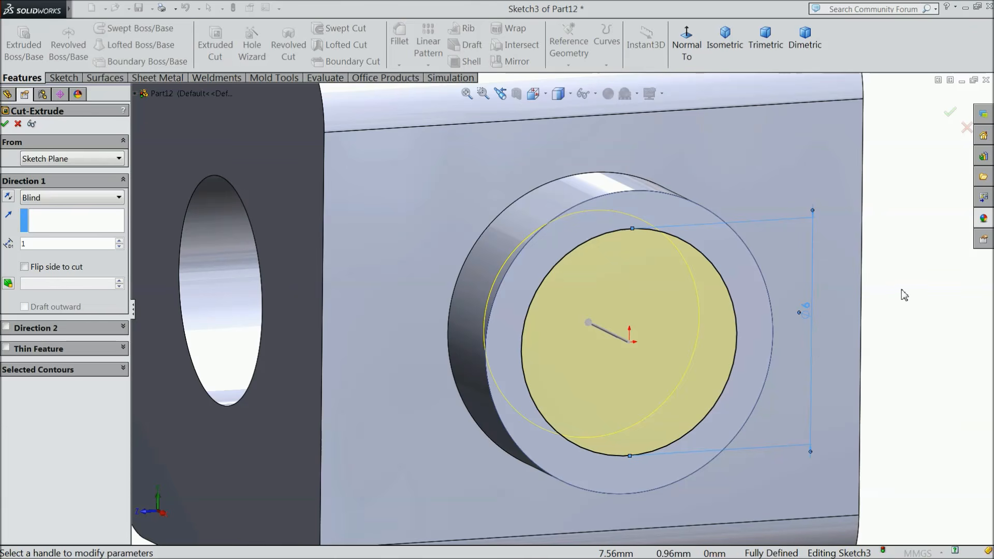
click(16, 124)
Extrude the 6 mm circle 1 mm outward from the side boss as a merged blind boss.
click(34, 61)
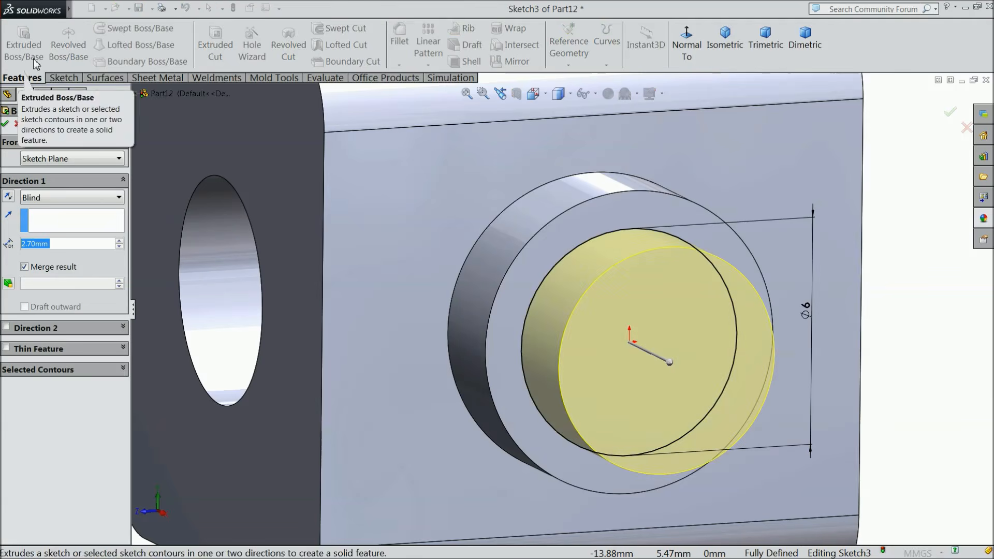
text(1)
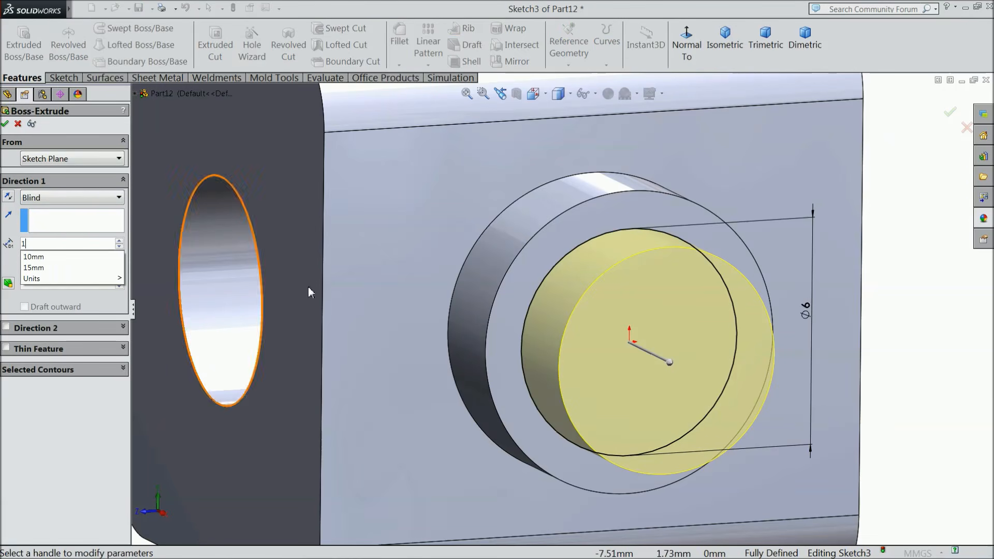
key(Return)
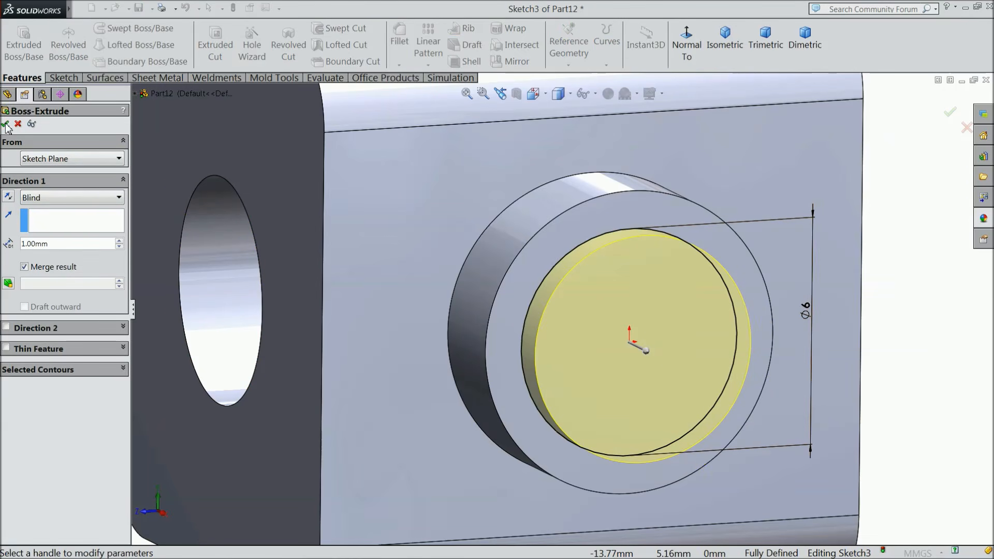
click(5, 124)
Start a sketch on the 6 mm boss's end face and convert the 8 mm boss's outer circular edge into it.
click(640, 362)
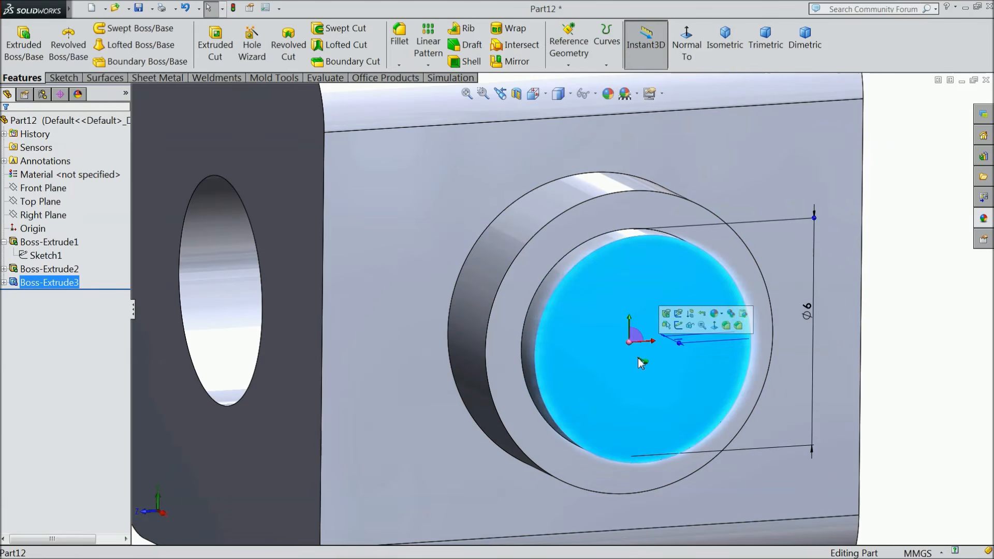
click(678, 325)
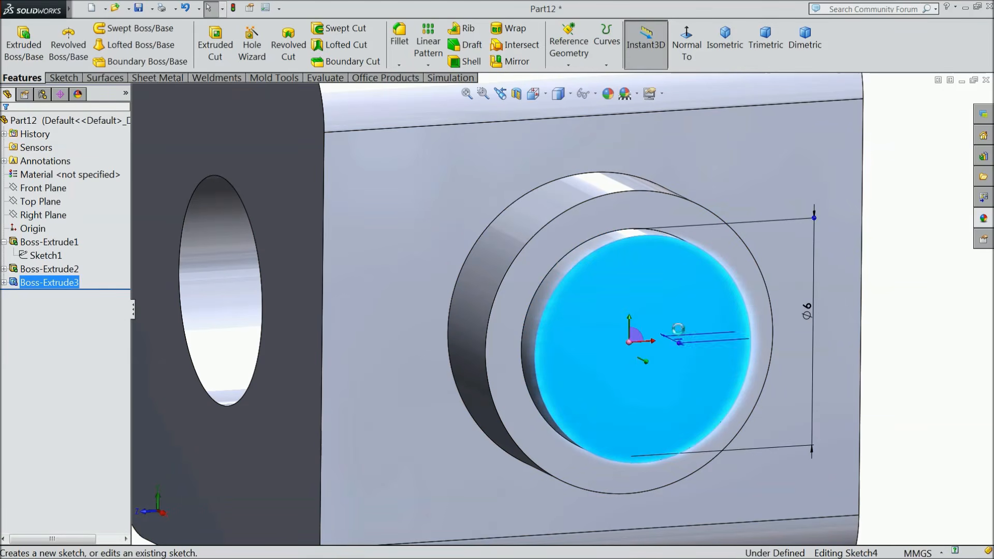
click(62, 79)
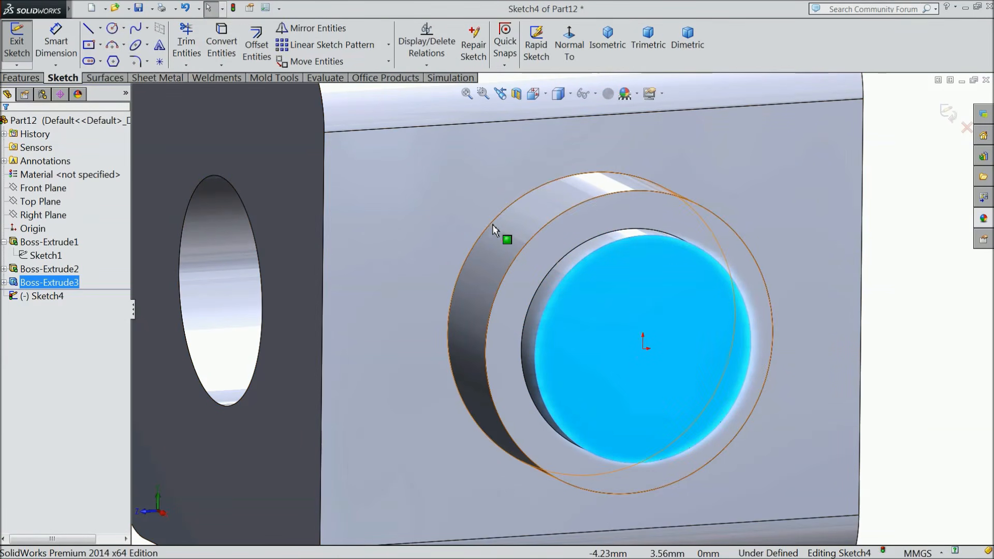
click(516, 257)
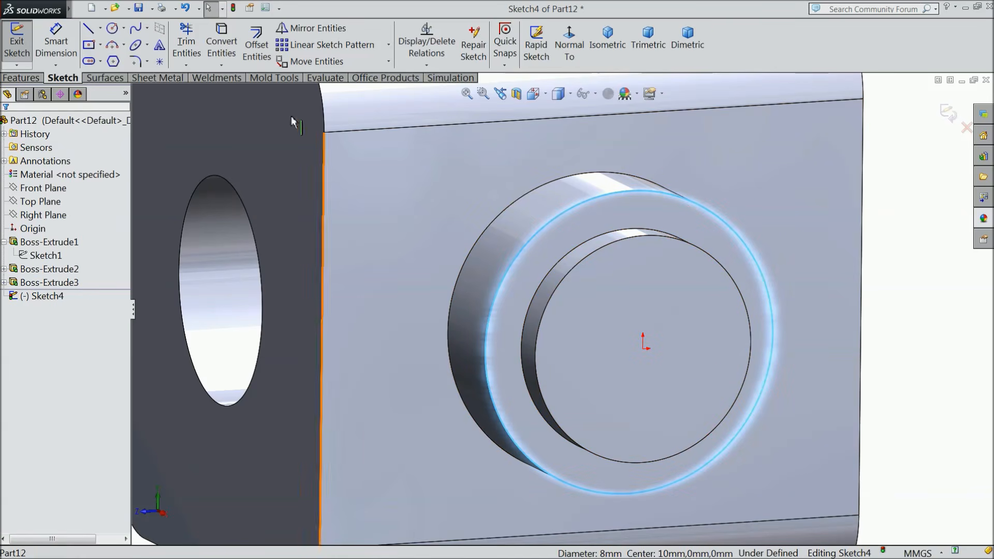
click(226, 54)
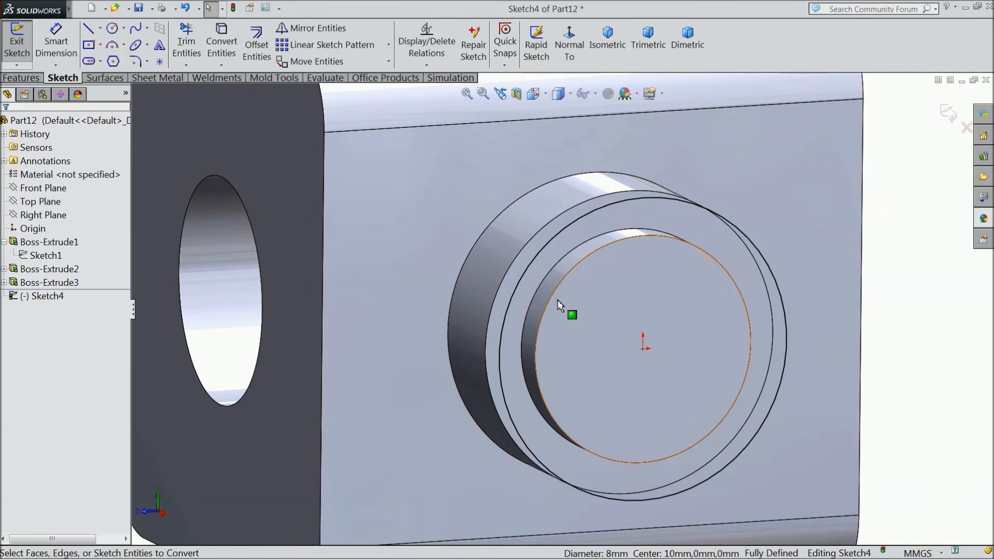
Extrude the converted 8 mm circle 2 mm outward as a merged blind boss to form the end disc.
click(30, 79)
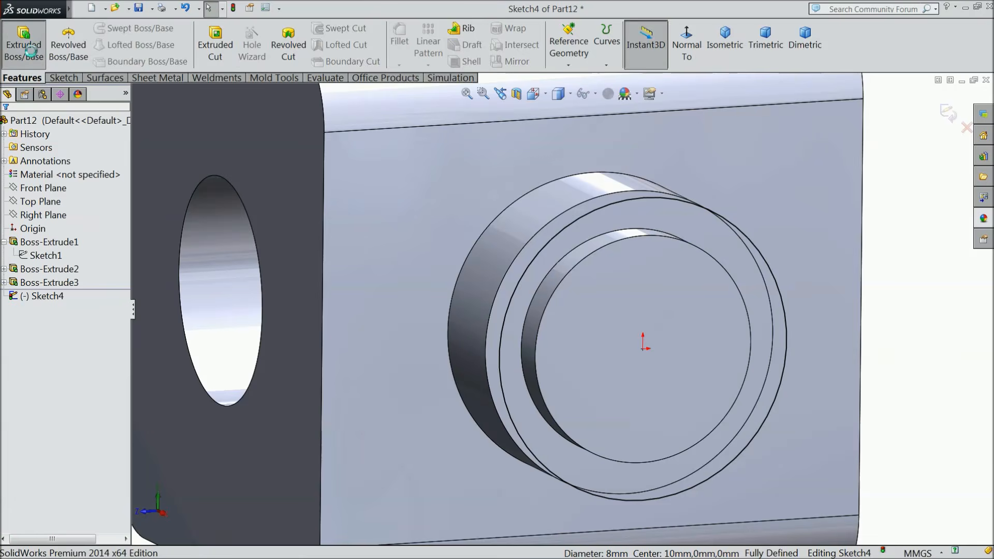
click(23, 42)
middle_drag(336, 270, 355, 284)
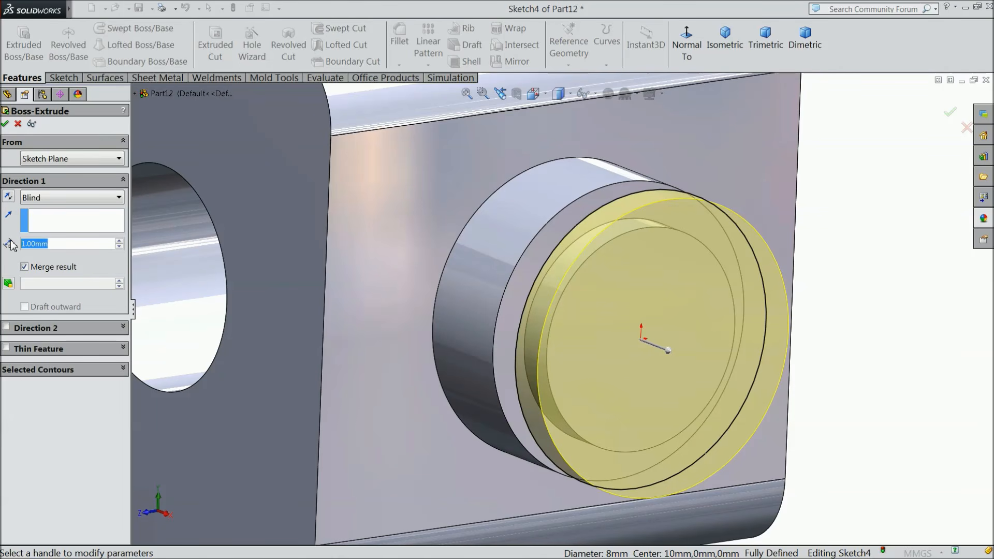
text(2)
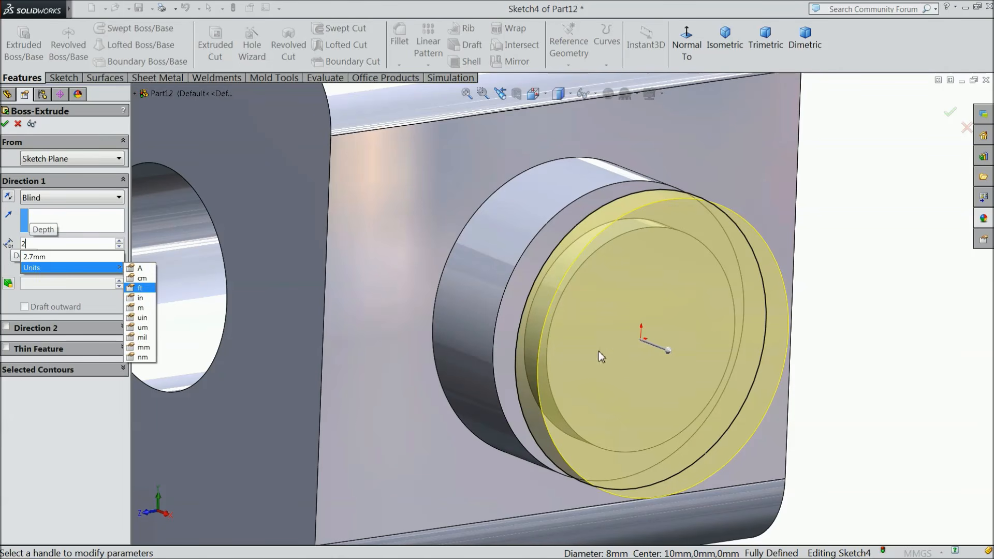
key(Return)
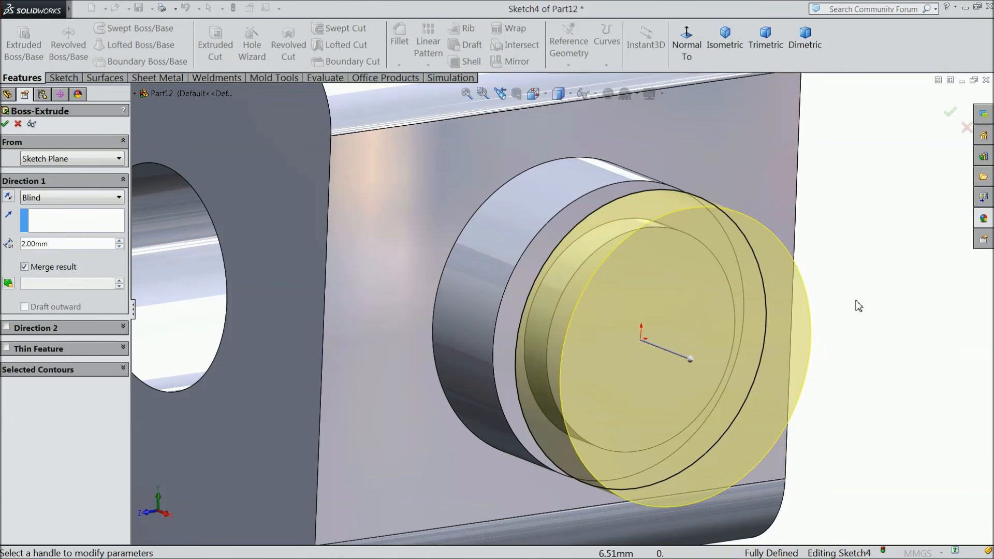
click(5, 124)
Mirror the three stacked side-boss extrusions about the Right Plane onto the opposite side of the block.
scroll(428, 302, up, 5)
middle_drag(428, 303, 450, 309)
scroll(579, 311, down, 4)
middle_drag(580, 310, 501, 348)
scroll(501, 349, up, 3)
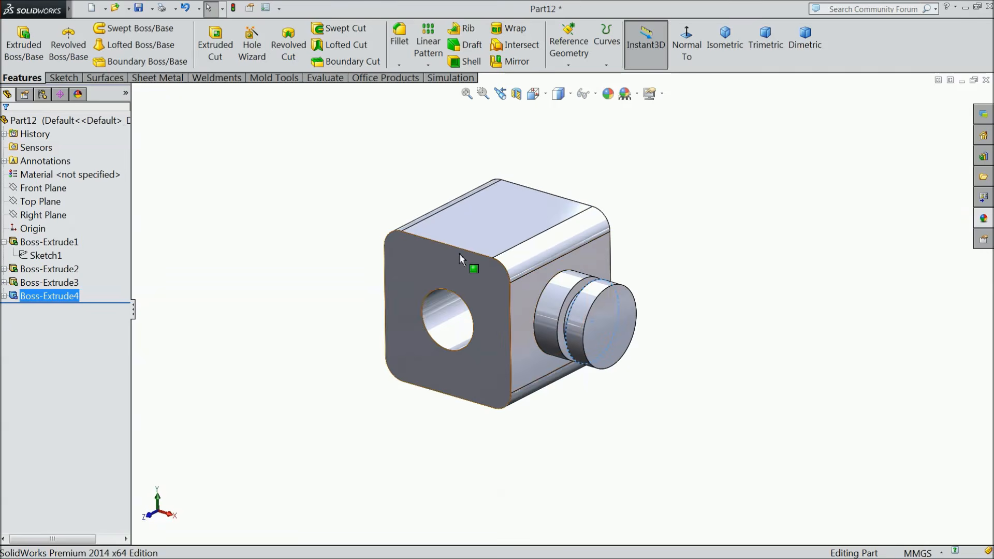
scroll(459, 257, down, 2)
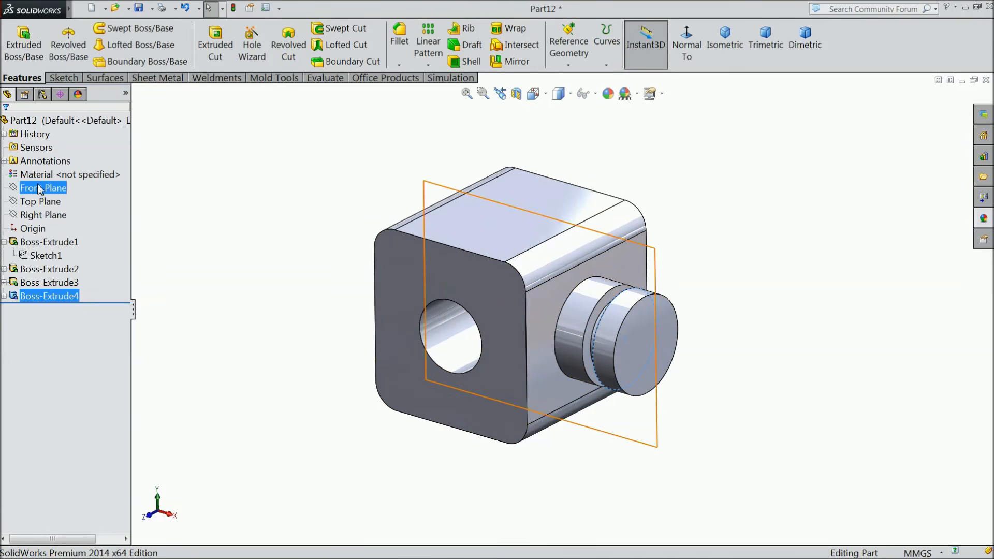
click(39, 215)
middle_drag(237, 243, 296, 223)
click(512, 63)
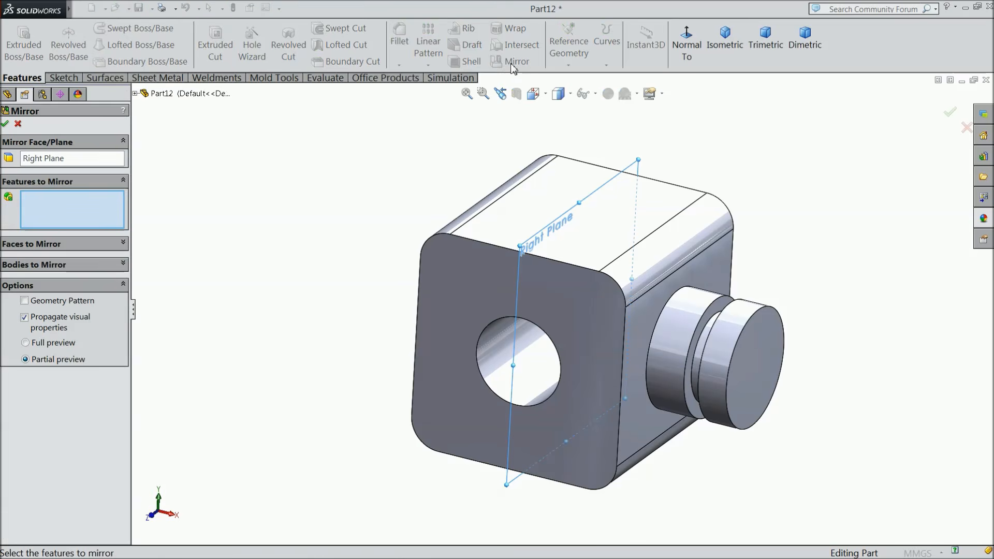
click(135, 93)
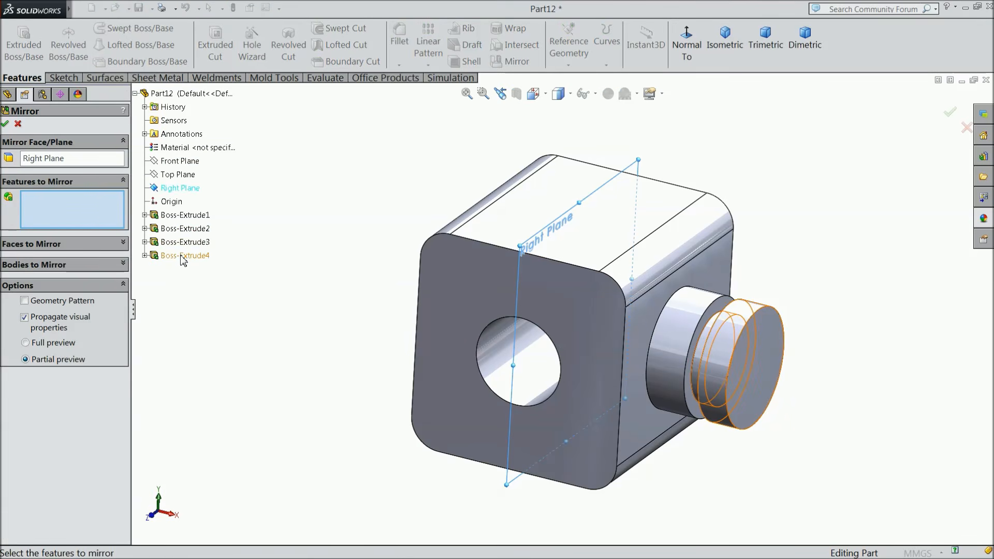
click(184, 256)
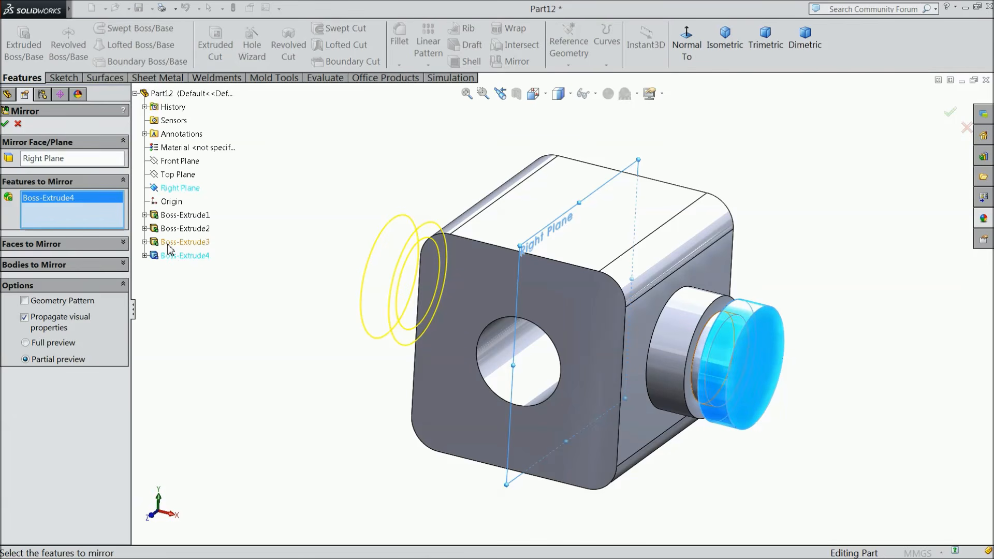
click(170, 242)
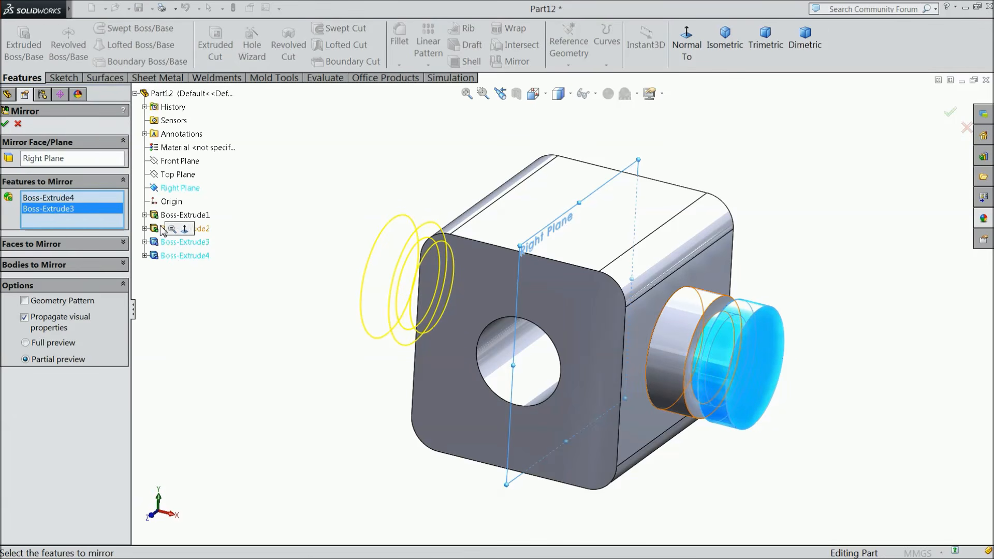
click(201, 229)
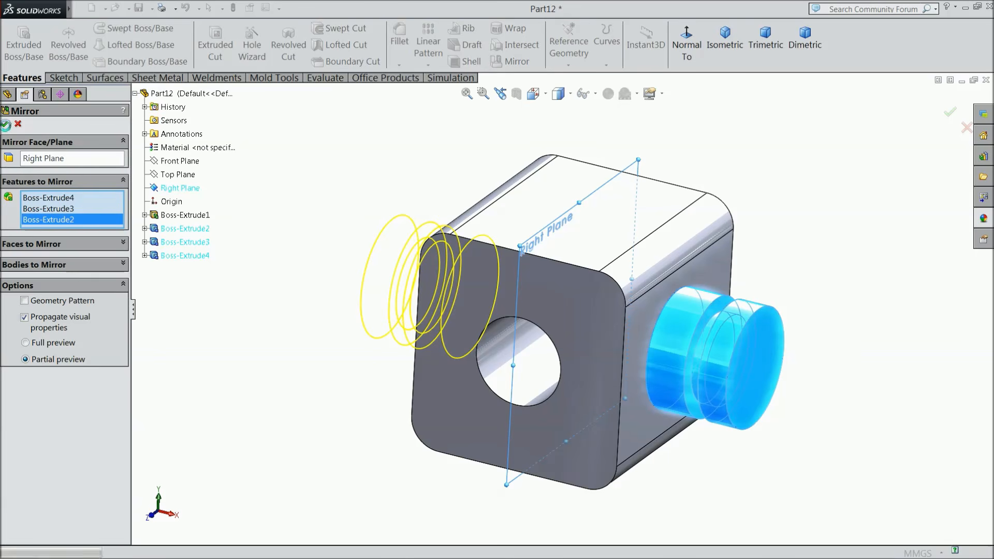
click(5, 124)
Chamfer both ends of the block's through hole by 0.5 mm at 45 degrees, selecting the hole's inner face.
mouse_move(224, 284)
middle_down()
mouse_move(268, 293)
mouse_move(198, 259)
mouse_move(200, 270)
middle_up()
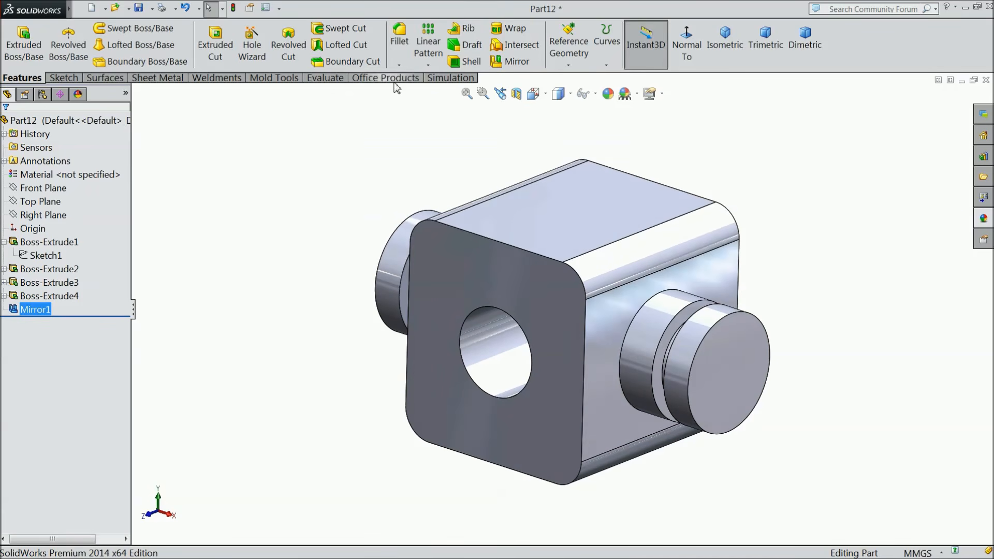
click(398, 64)
click(409, 95)
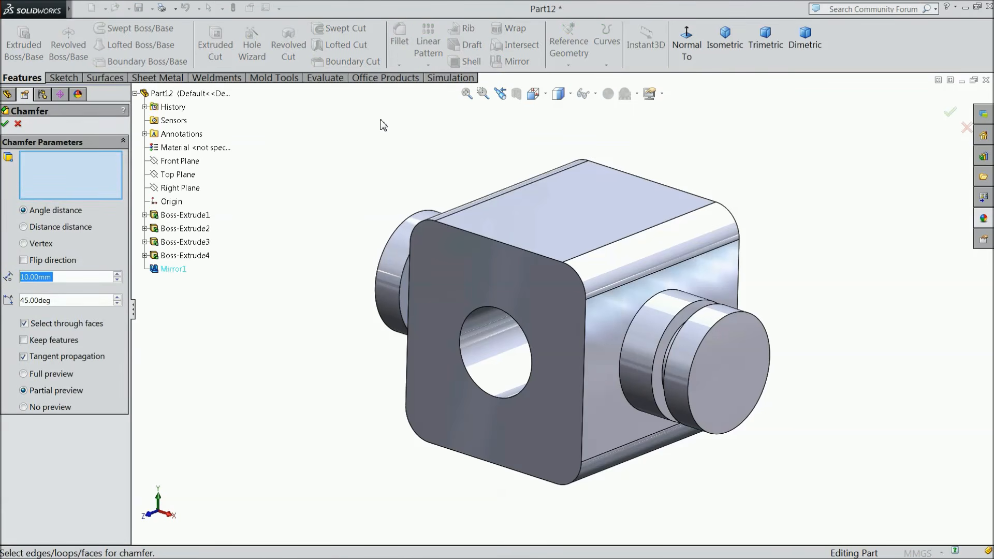
text(0.5)
click(496, 381)
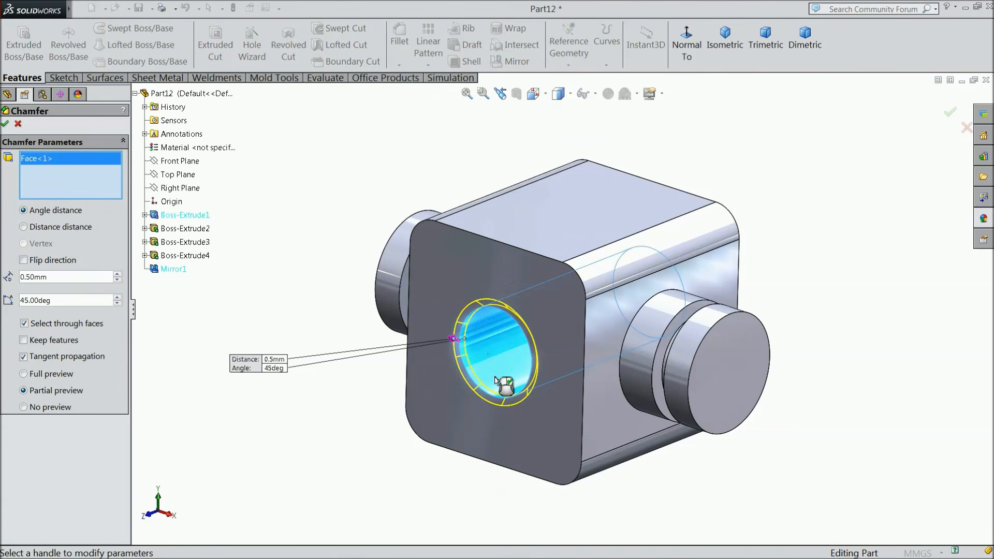
click(6, 125)
Apply the solid Yellow appearance to the entire clamp block part.
middle_drag(266, 319, 266, 344)
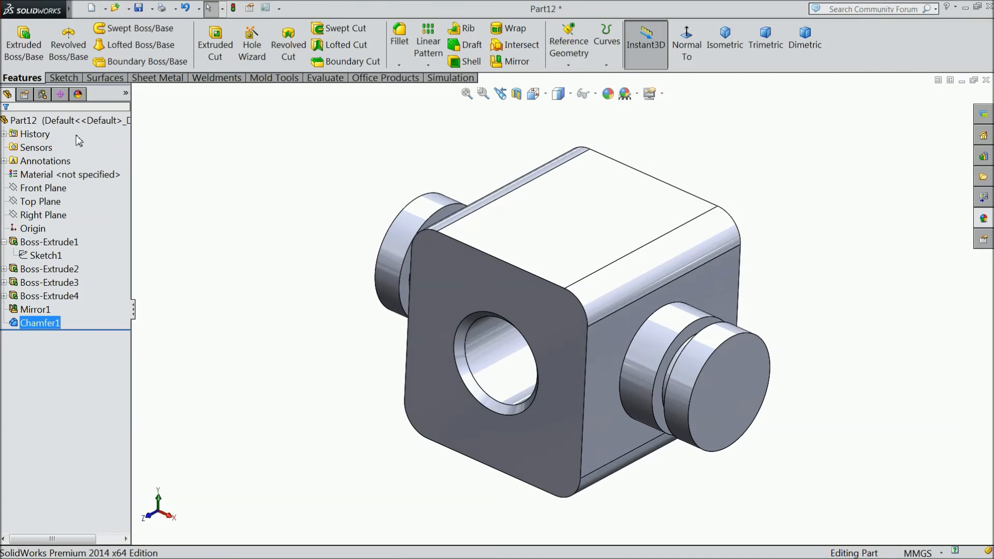
click(57, 120)
click(985, 220)
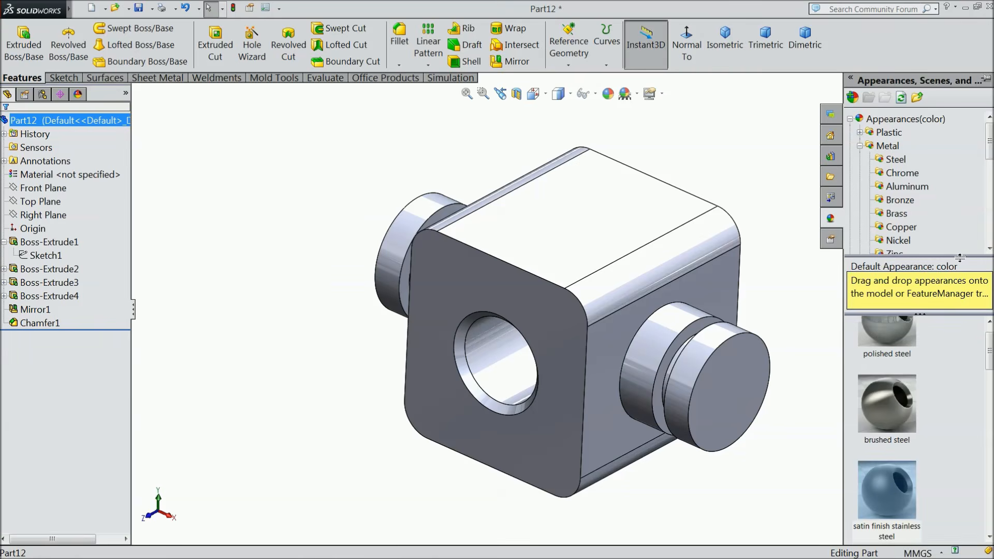
scroll(906, 238, down, 5)
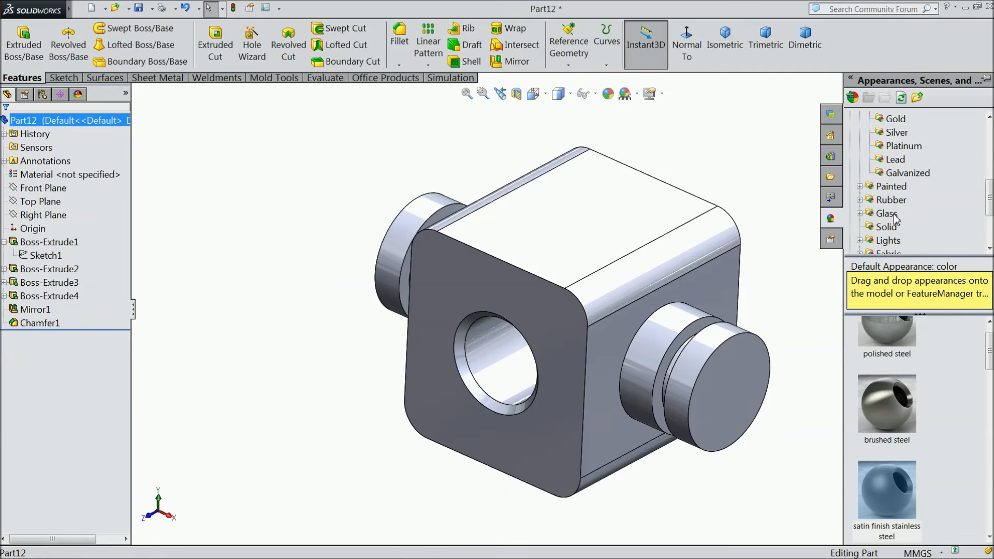
click(886, 227)
scroll(901, 442, down, 3)
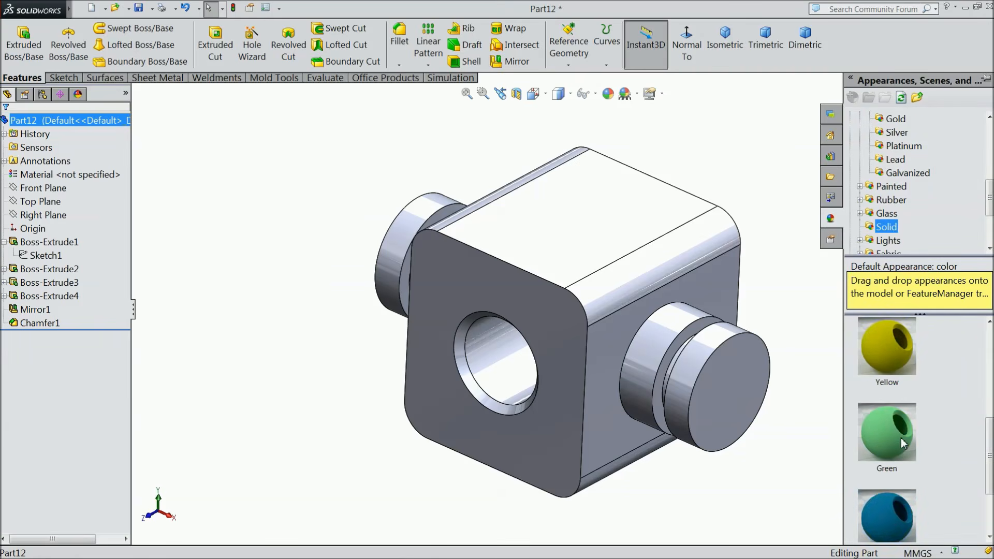
double_click(898, 363)
key(f)
middle_drag(722, 315, 737, 330)
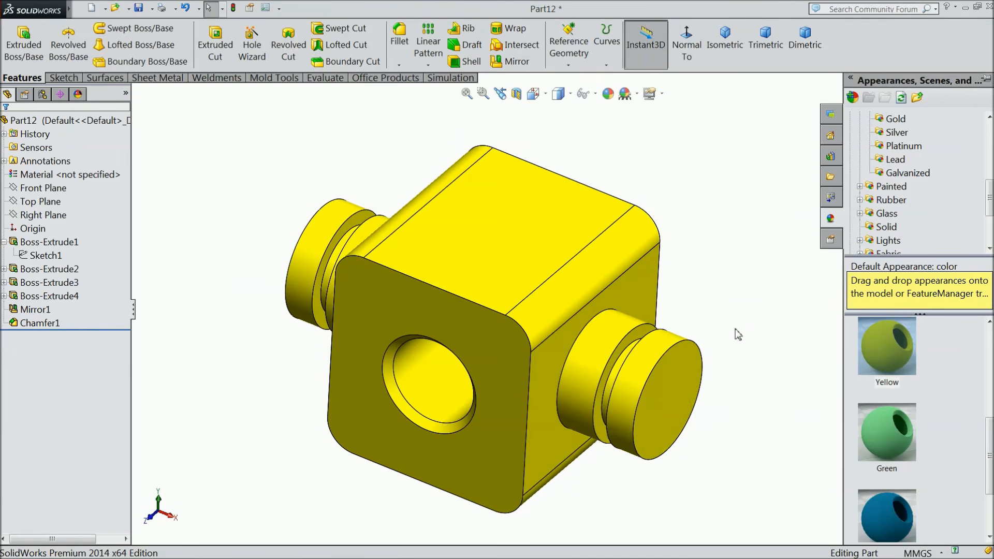
mouse_move(548, 316)
middle_down()
mouse_move(554, 249)
mouse_move(580, 260)
mouse_move(532, 292)
mouse_move(541, 297)
middle_up()
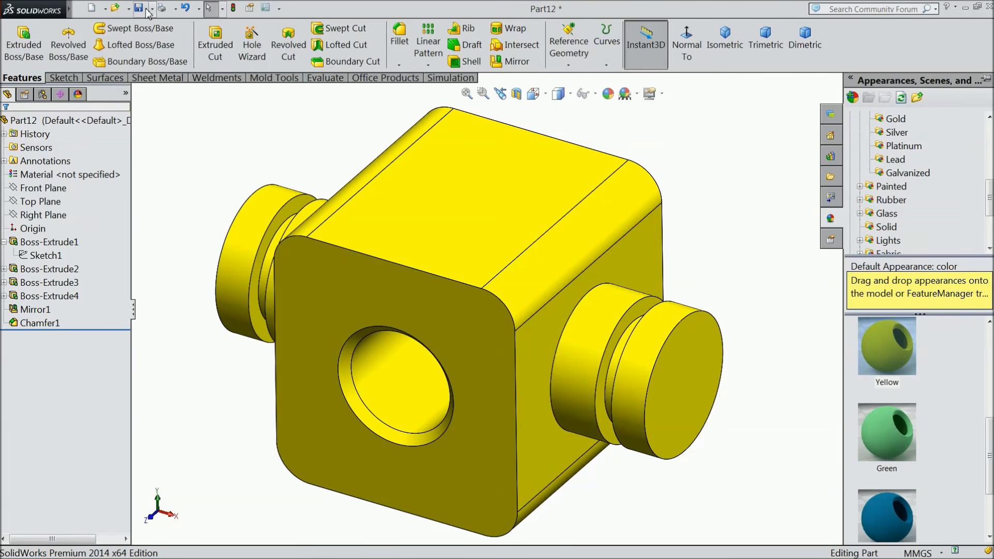
Save the part under the name 11.clamp tee in the Manual Clamp folder.
click(151, 9)
click(186, 39)
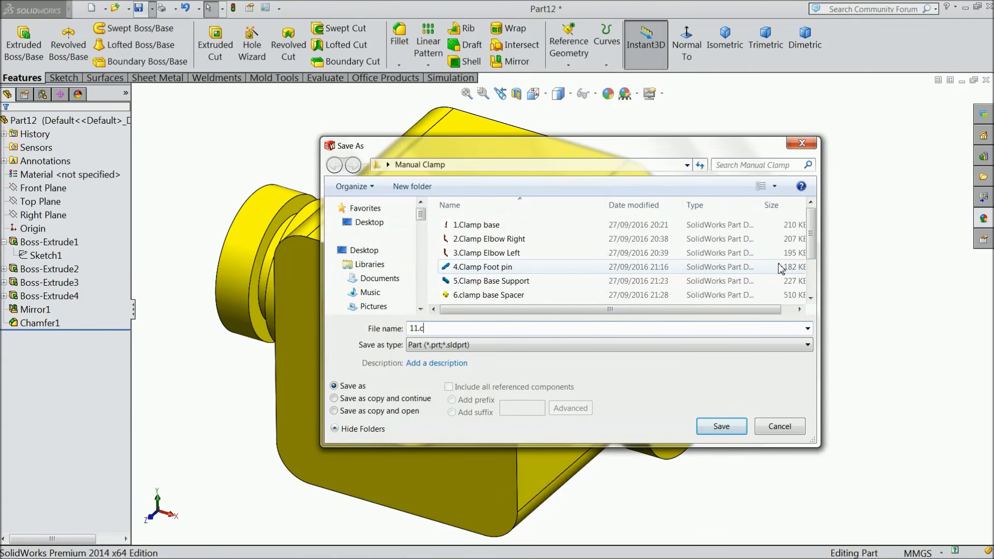
text(11.clamp tee)
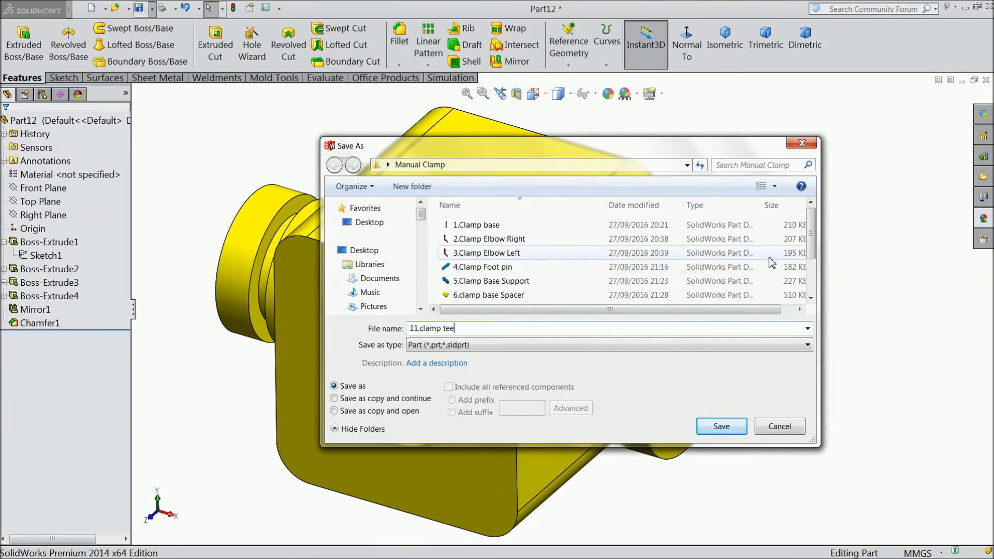
click(719, 427)
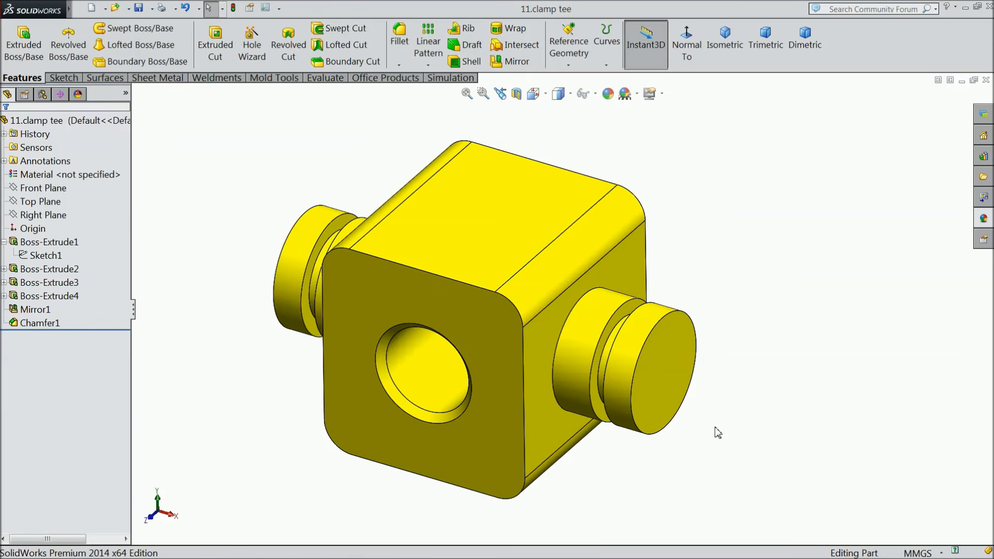
mouse_move(736, 372)
middle_down()
mouse_move(789, 272)
mouse_move(735, 370)
mouse_move(734, 355)
middle_up()
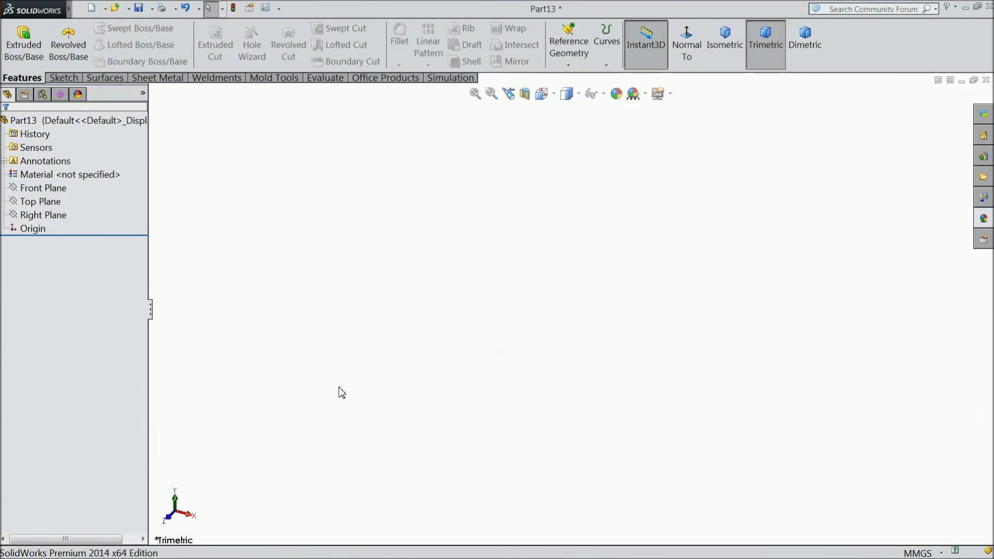
Sketch a circle centred on the origin of the Front Plane in the new part and set its diameter to 4 mm.
click(43, 188)
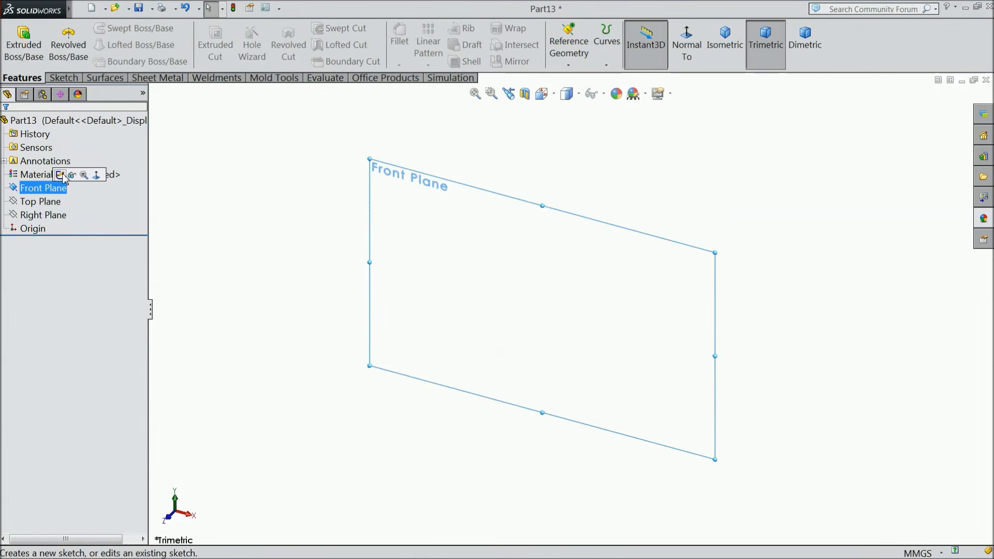
click(63, 175)
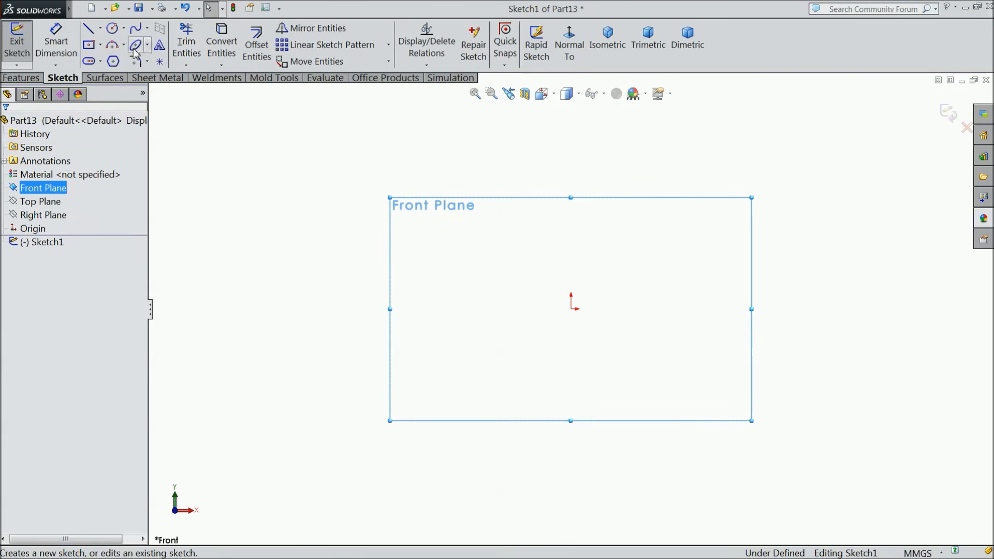
click(116, 29)
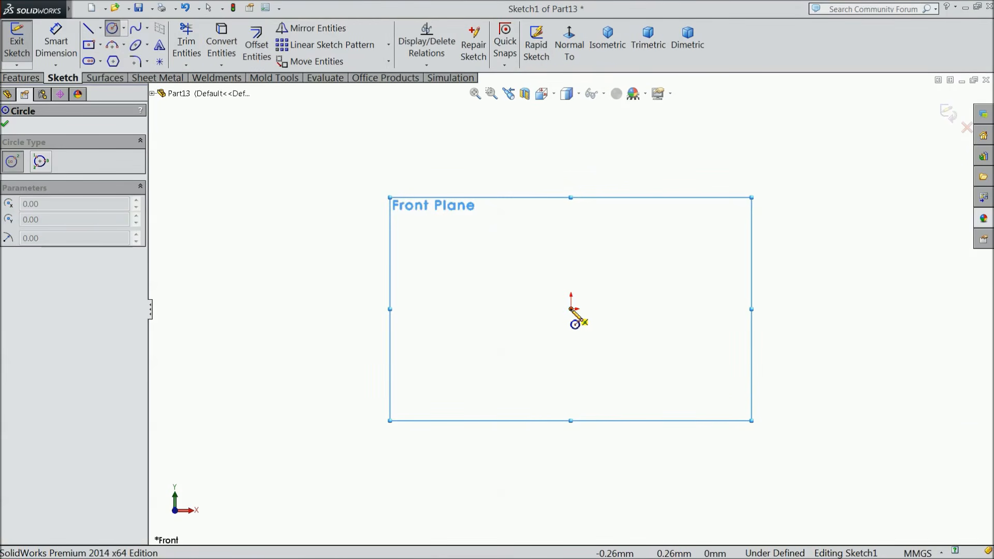
drag(571, 309, 435, 307)
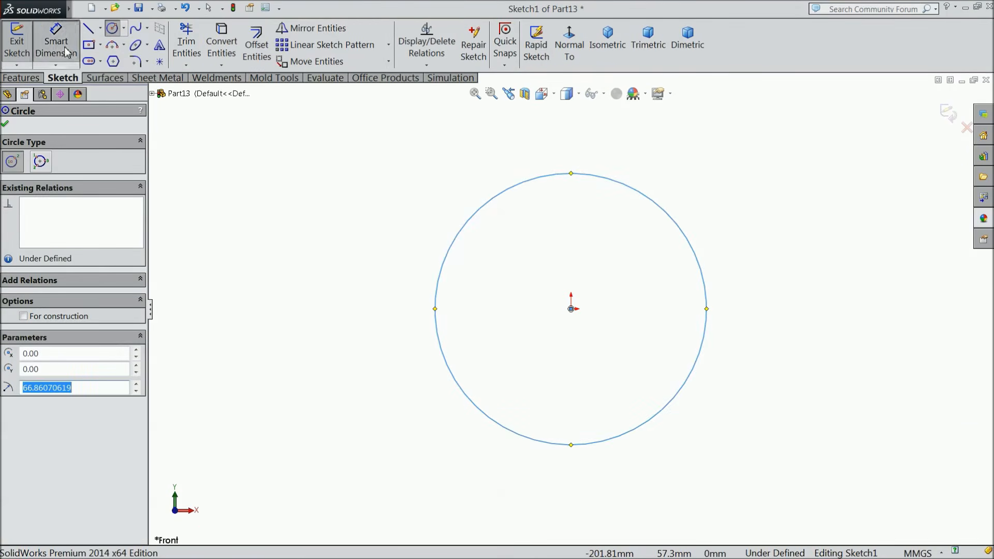
key(Escape)
click(436, 309)
click(361, 311)
text(4)
click(307, 288)
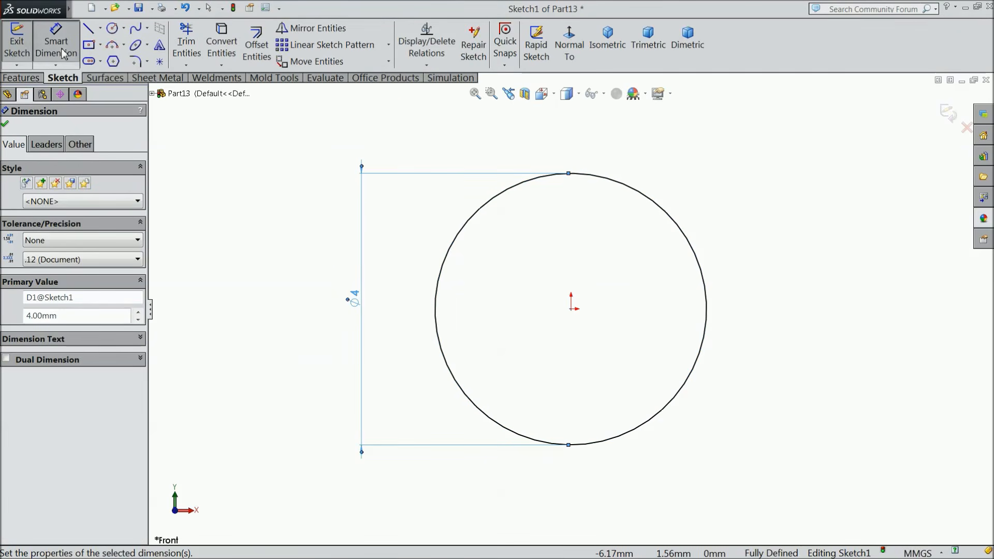
Extrude the 4 mm circle as a blind boss 6 mm deep to form the cylindrical shank.
click(22, 78)
click(24, 44)
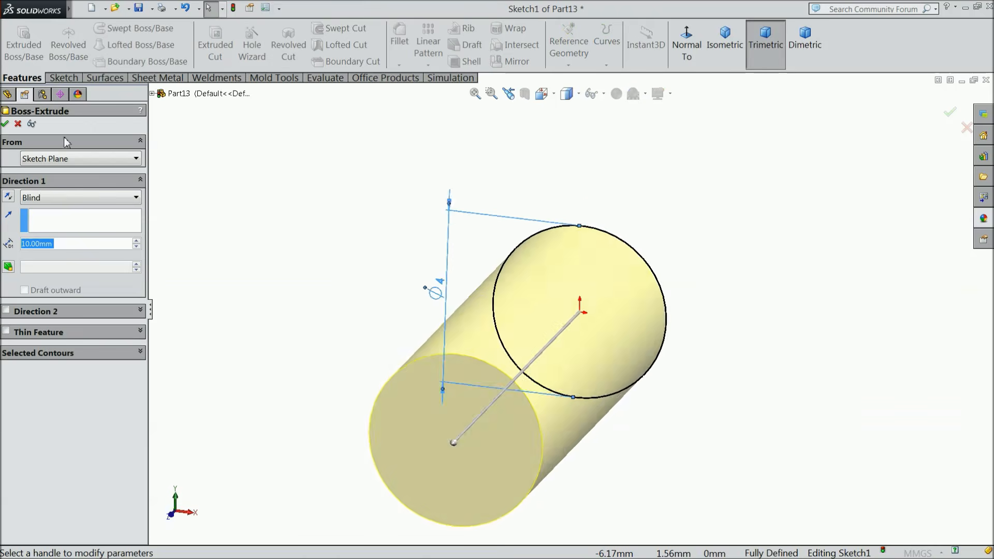
text(6)
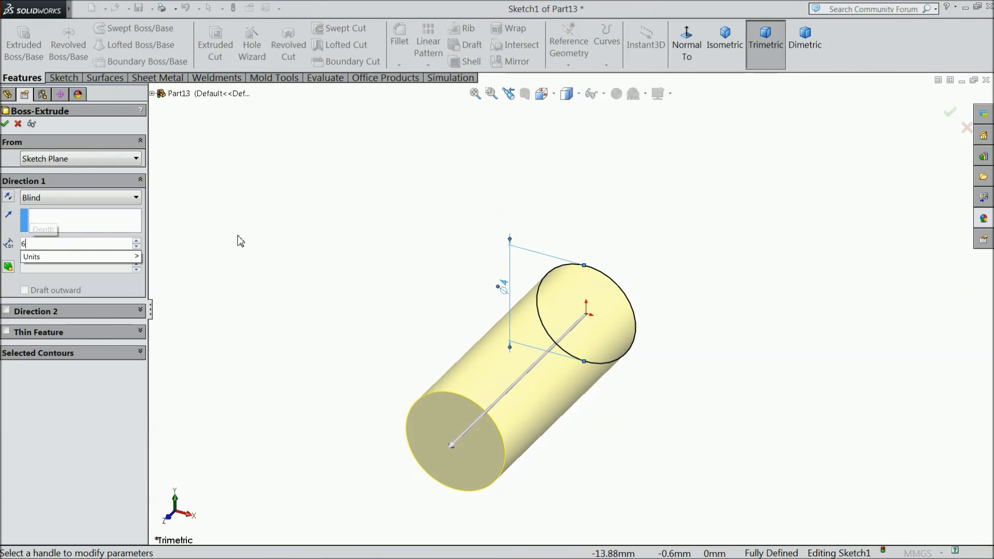
key(Return)
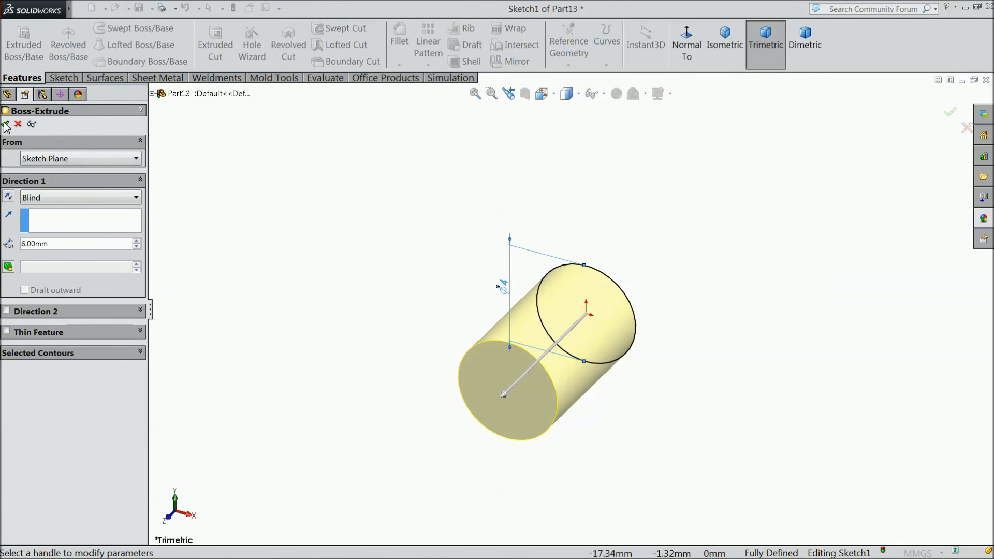
click(6, 124)
Sketch a circle centred on the origin on the shank's rear end face and set its diameter to 6 mm.
mouse_move(338, 255)
middle_down()
mouse_move(271, 240)
mouse_move(288, 285)
mouse_move(600, 335)
mouse_move(577, 344)
middle_up()
click(585, 343)
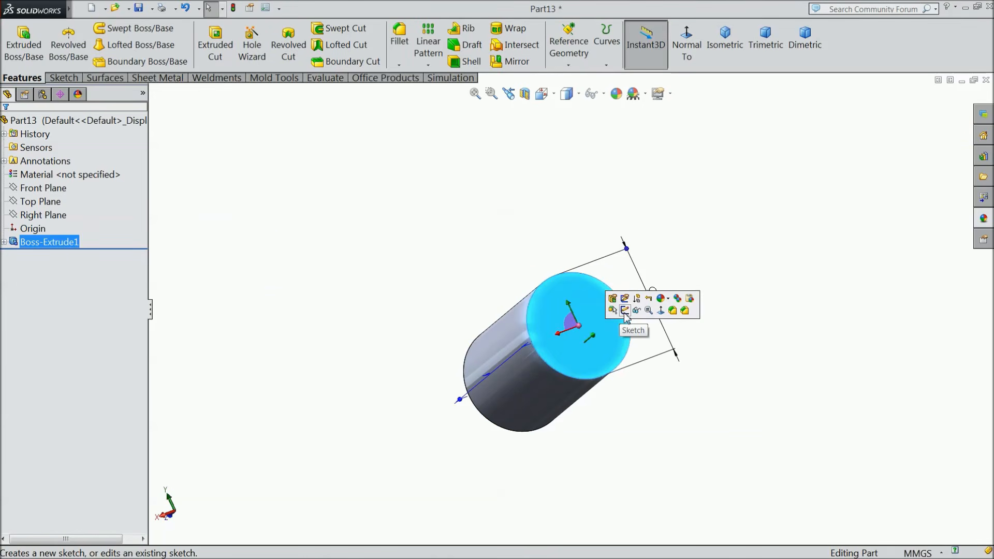
click(624, 311)
click(75, 79)
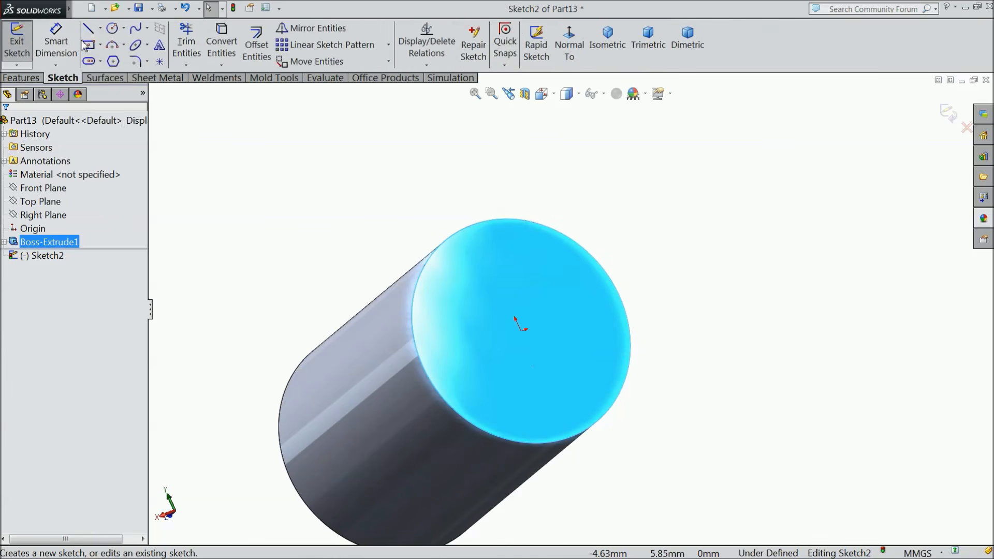
click(112, 30)
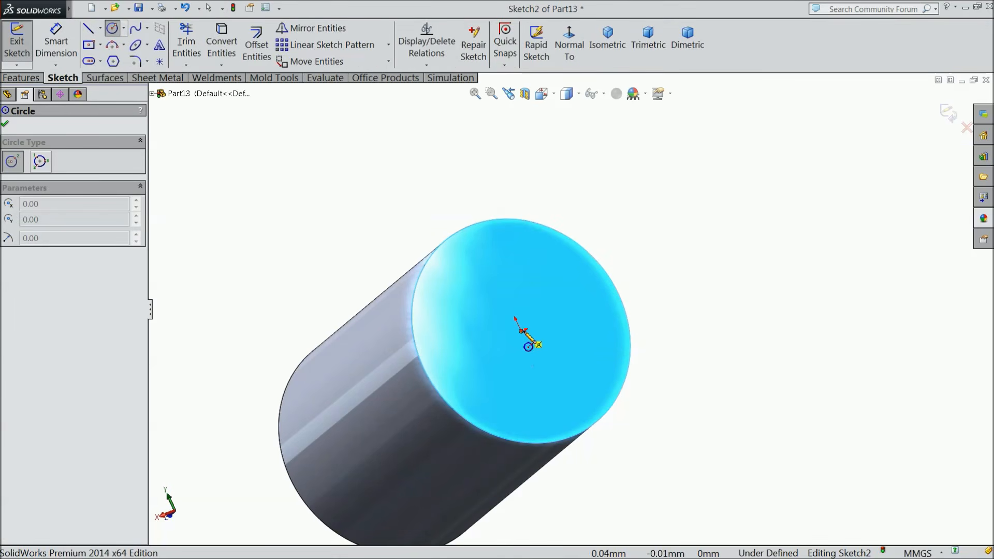
drag(526, 345, 435, 207)
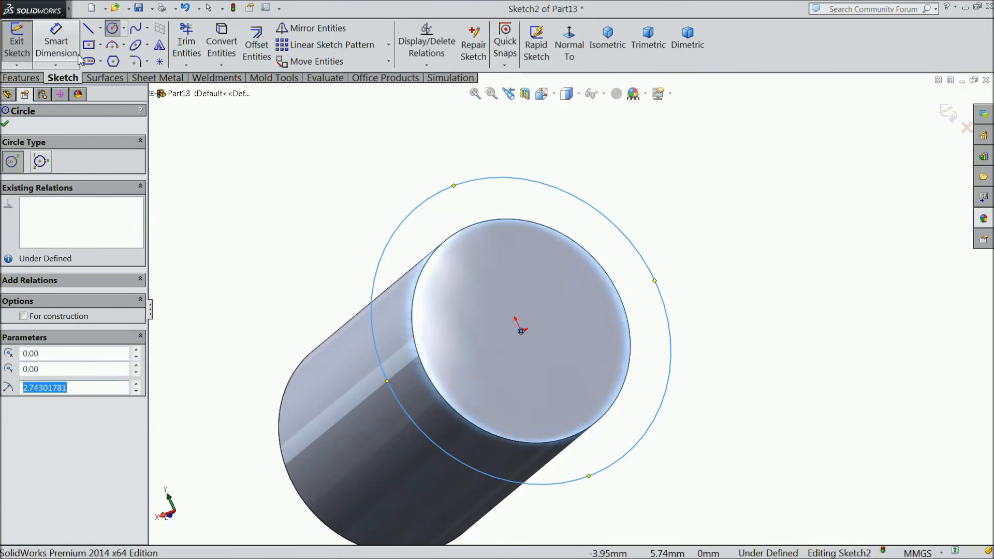
click(61, 43)
click(646, 257)
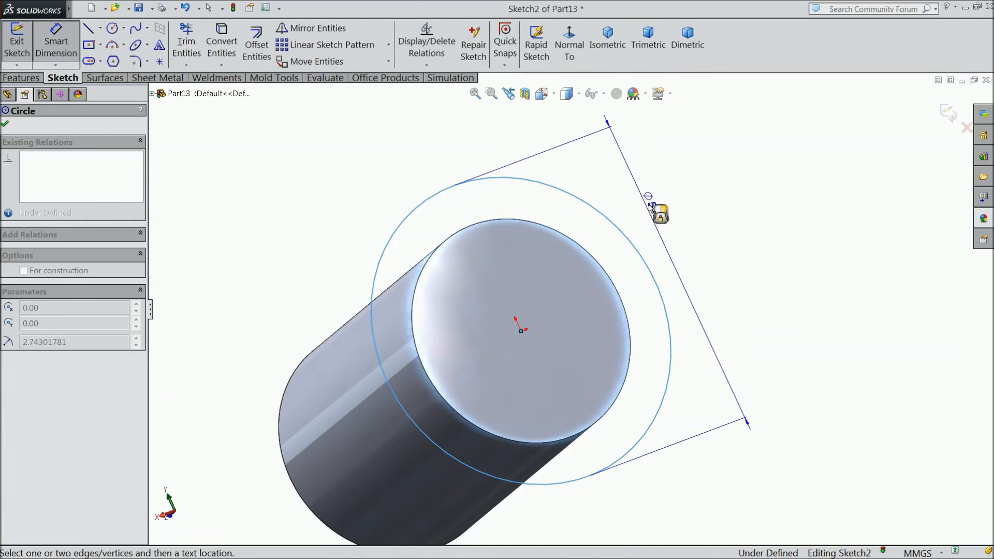
click(651, 206)
click(594, 189)
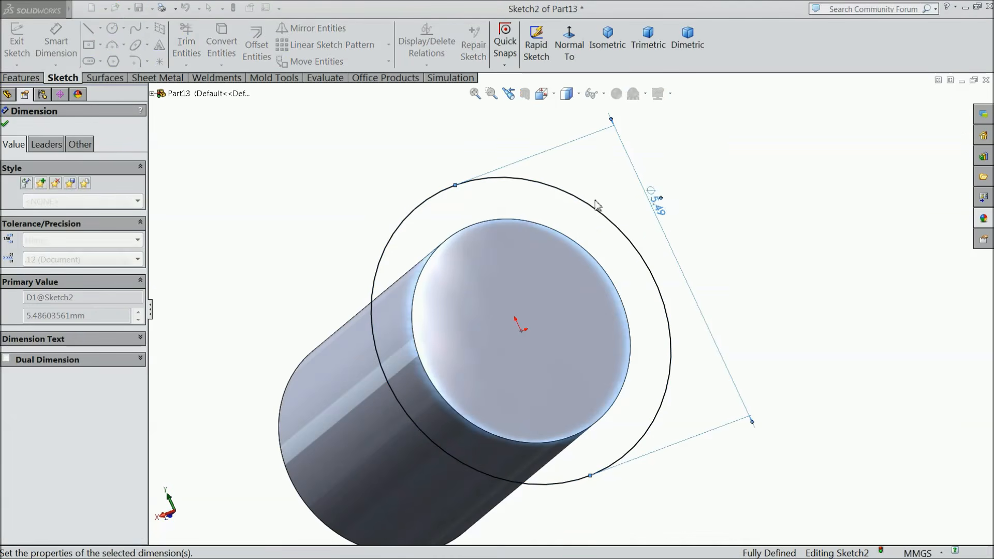
Extrude the 6 mm circle 2.5 mm away from the shank as a merged blind boss to form the screw head.
click(31, 79)
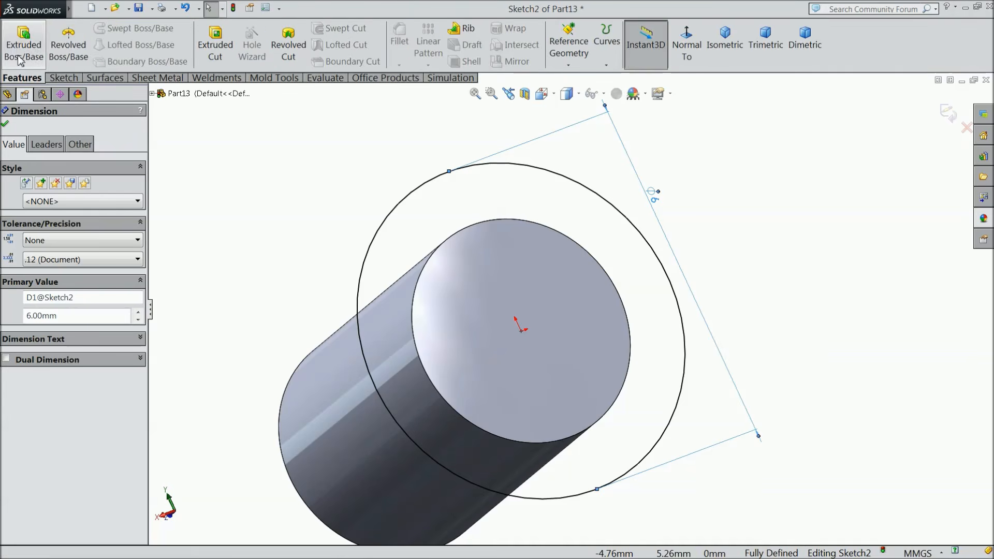
click(20, 49)
text(2.5)
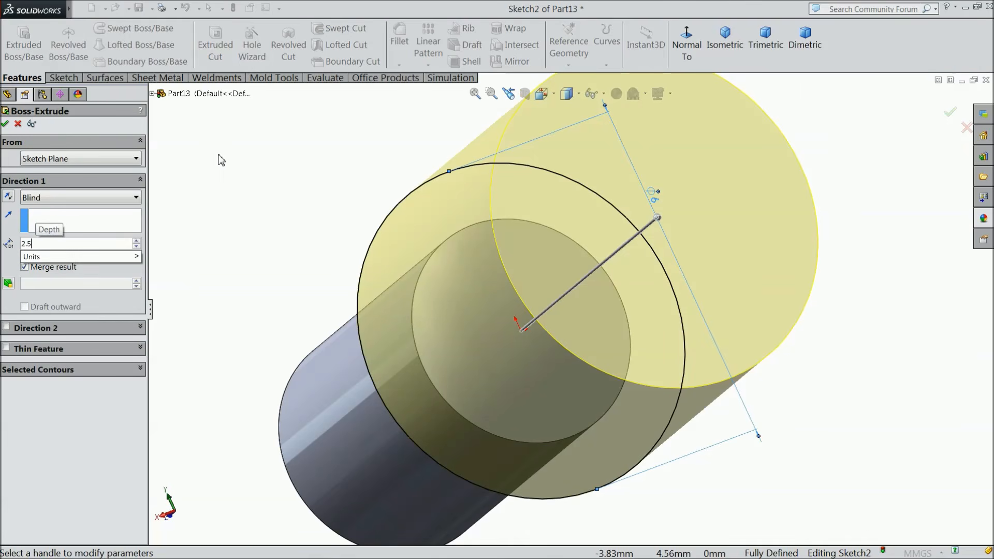
key(Return)
click(5, 123)
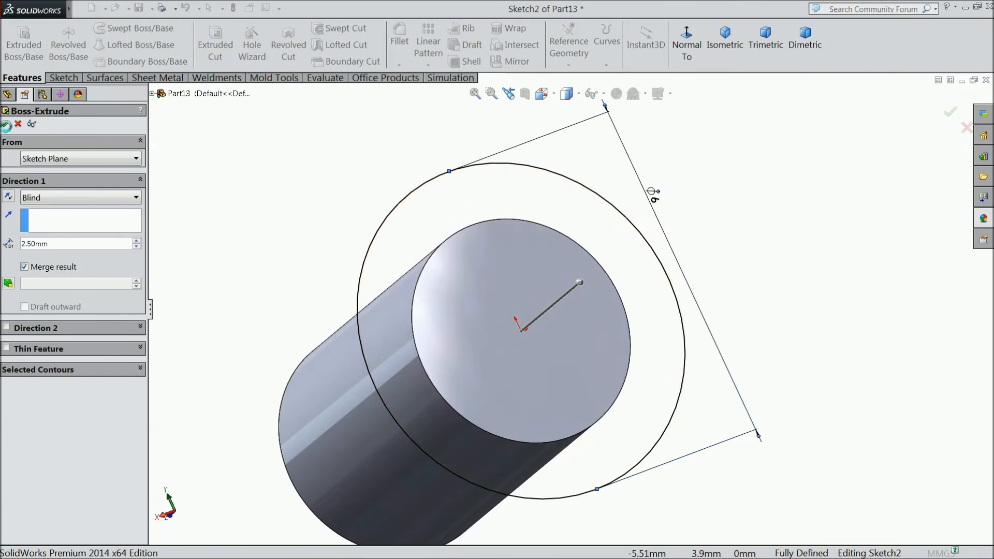
Start a sketch on the head's outer face and draw a six-sided inscribed-circle polygon about 3.4 mm across flats, centred on the origin.
middle_drag(207, 248, 362, 272)
scroll(630, 337, down, 3)
middle_drag(538, 325, 554, 320)
click(556, 318)
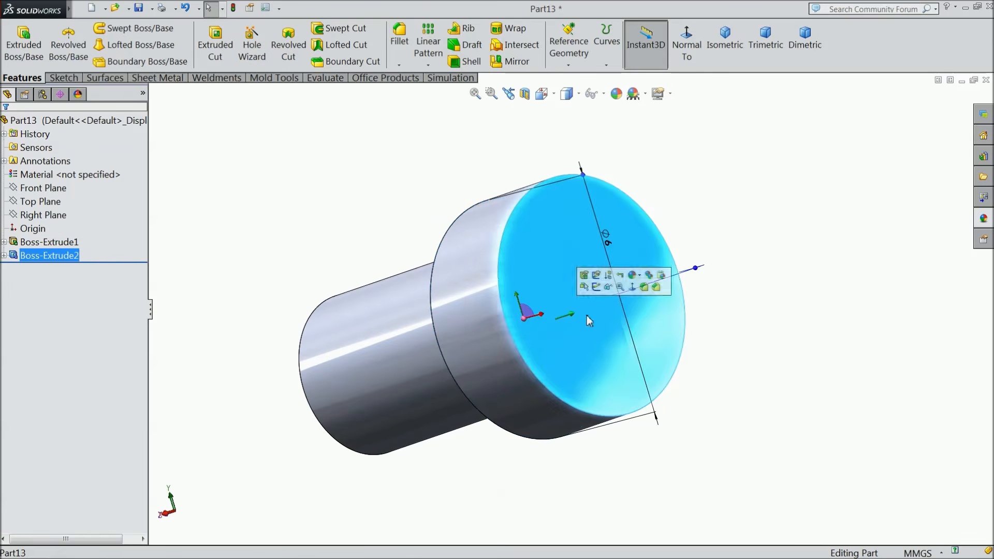
click(595, 286)
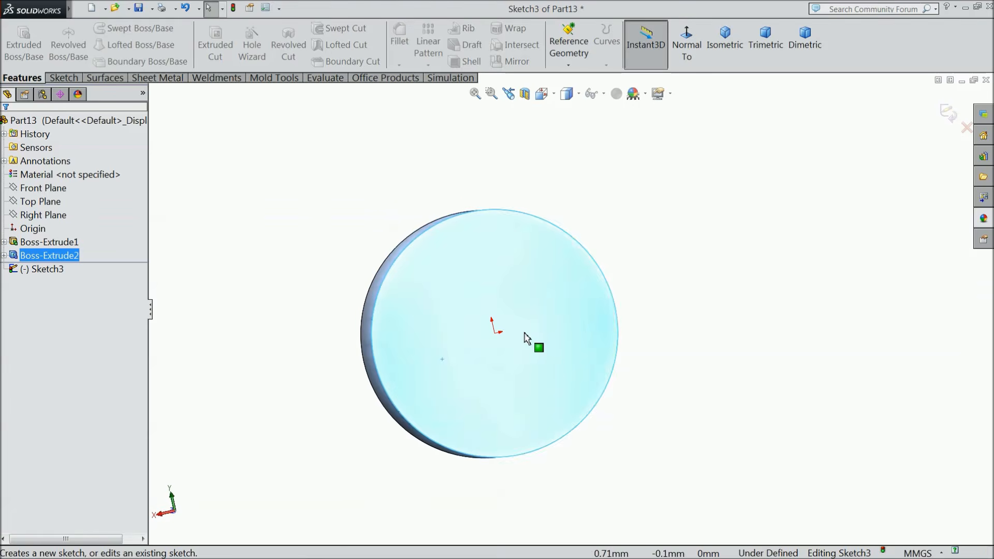
click(65, 78)
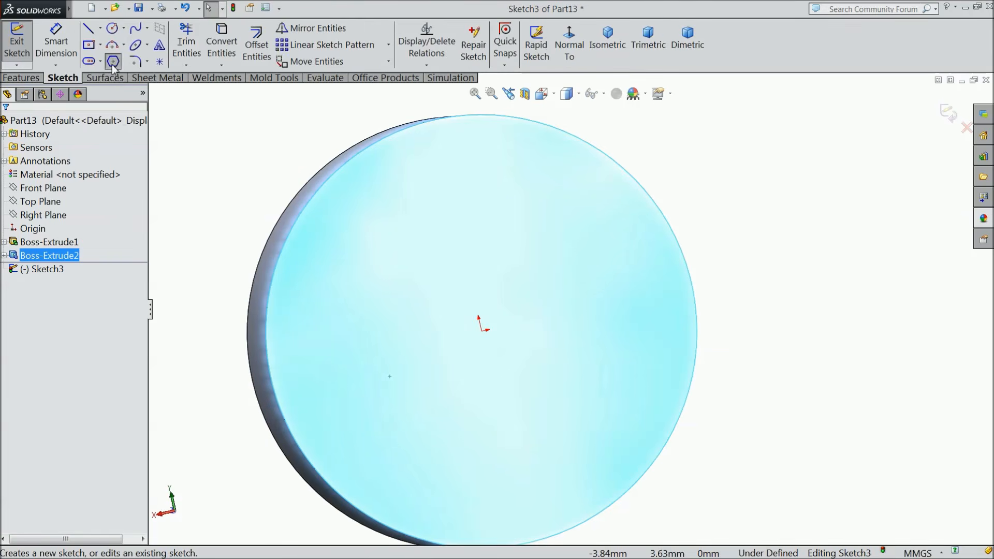
click(113, 61)
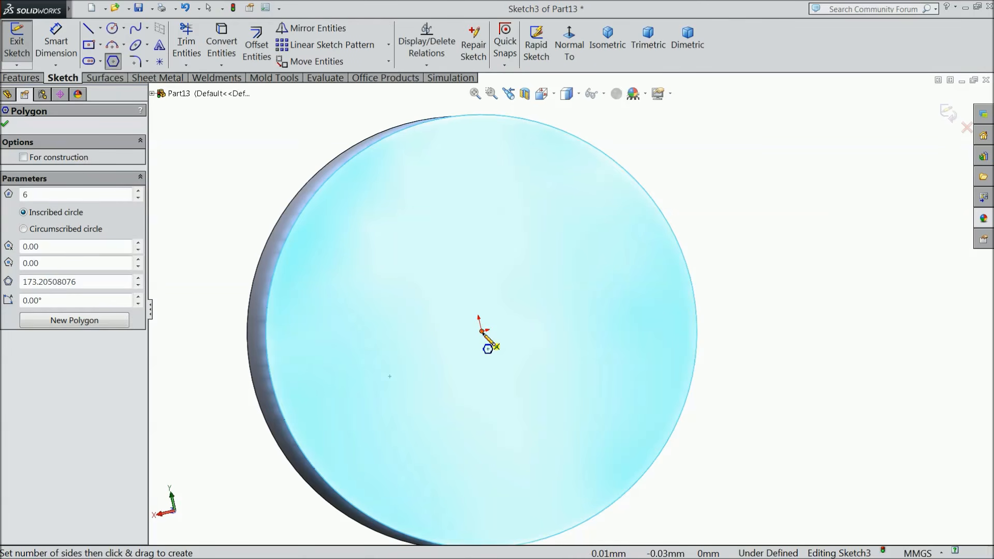
drag(481, 331, 397, 217)
Dimension the distance between two opposite sides of the hexagon and set it to 3 mm.
click(56, 41)
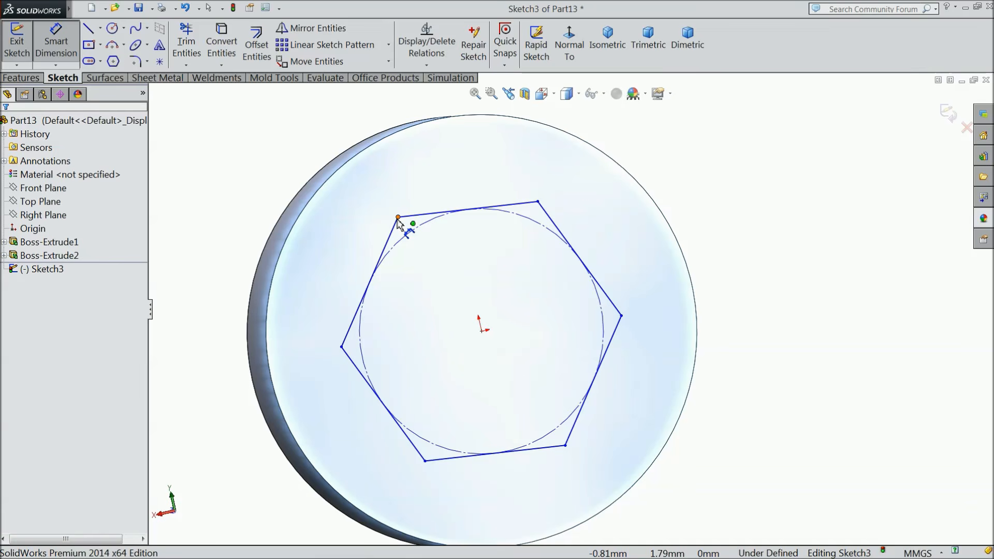
click(388, 243)
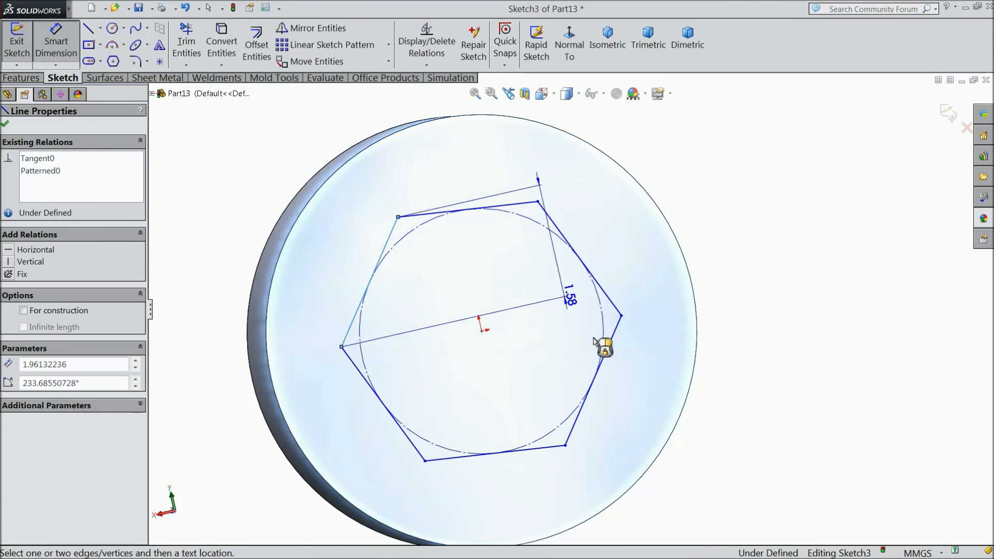
click(595, 356)
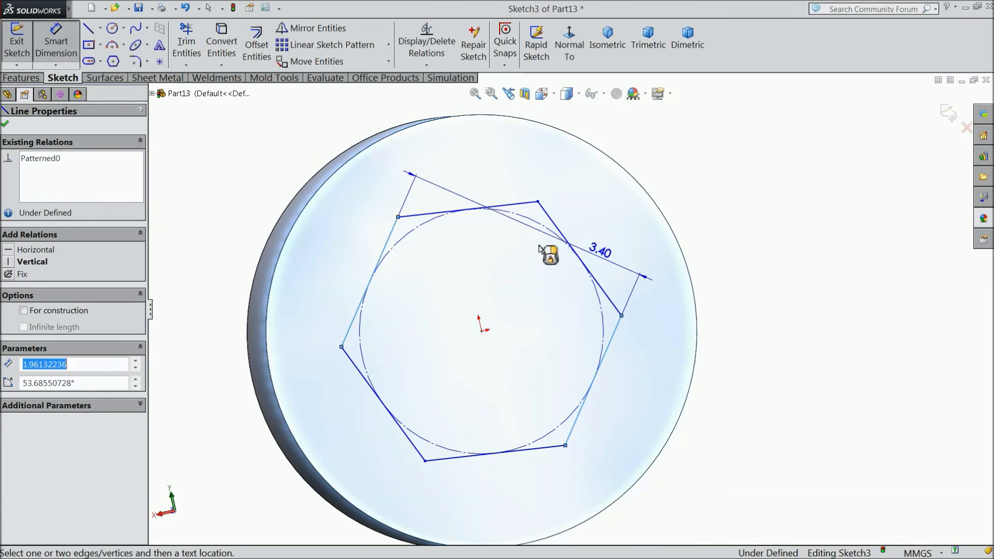
click(548, 195)
text(3)
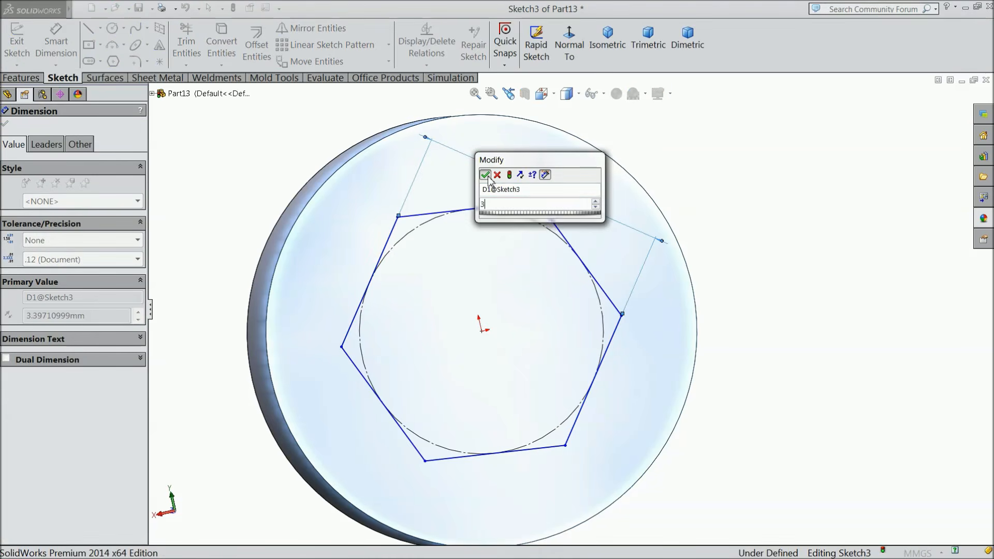
click(484, 175)
click(6, 125)
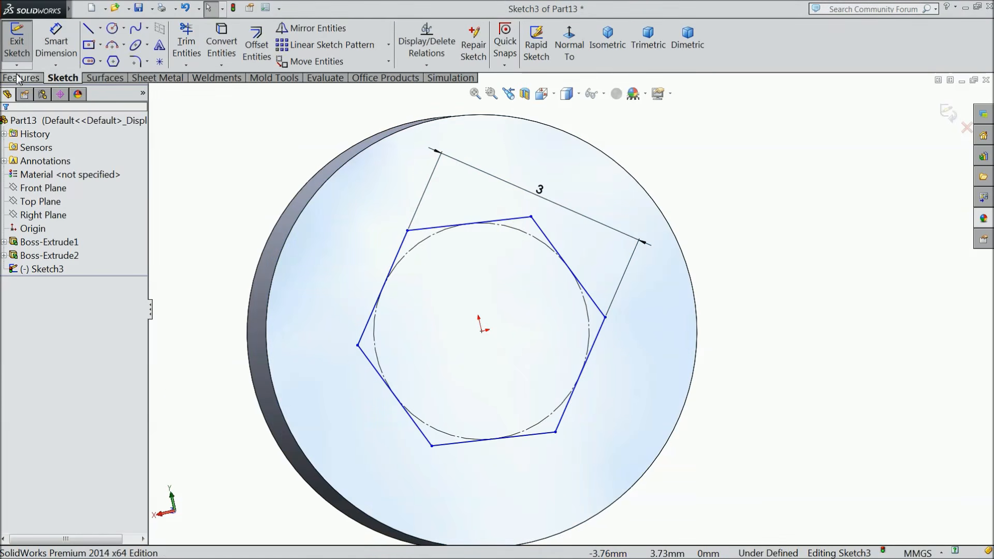
Cut the hexagon 1 mm deep into the screw head as a blind extruded cut to form the socket.
click(19, 78)
click(215, 44)
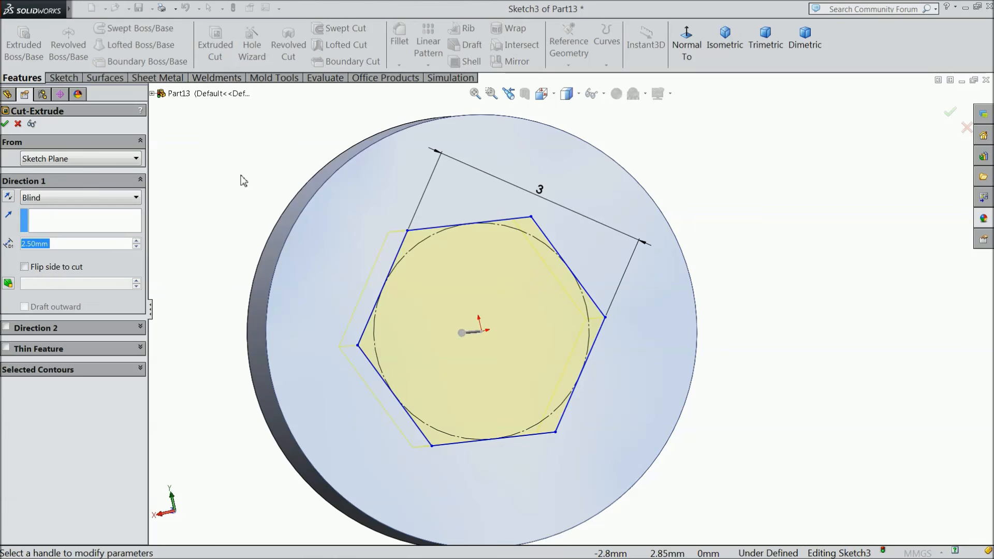
text(1)
key(Return)
middle_drag(224, 186, 251, 200)
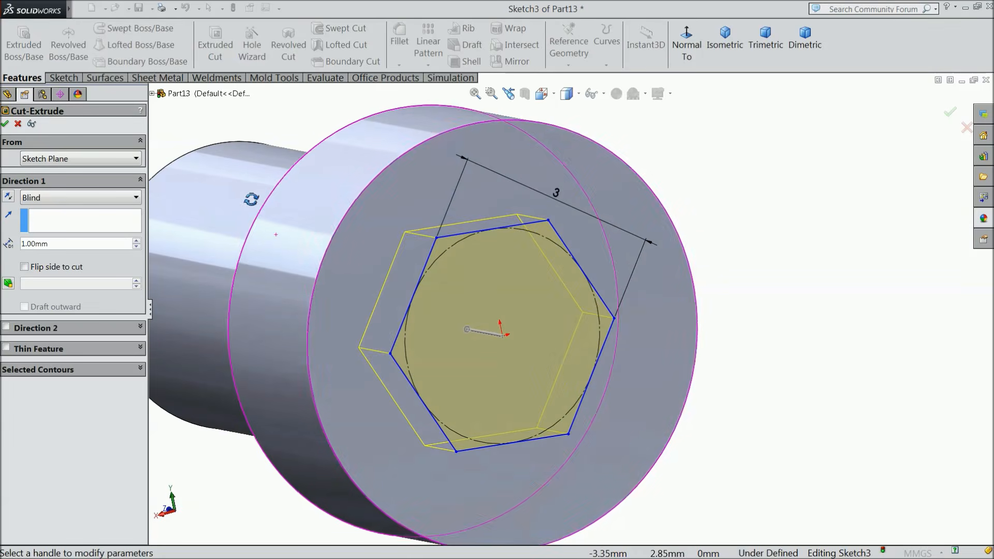
click(4, 124)
Chamfer the outer circular edge of the head's socket face by 0.3 mm at 45 degrees.
click(399, 66)
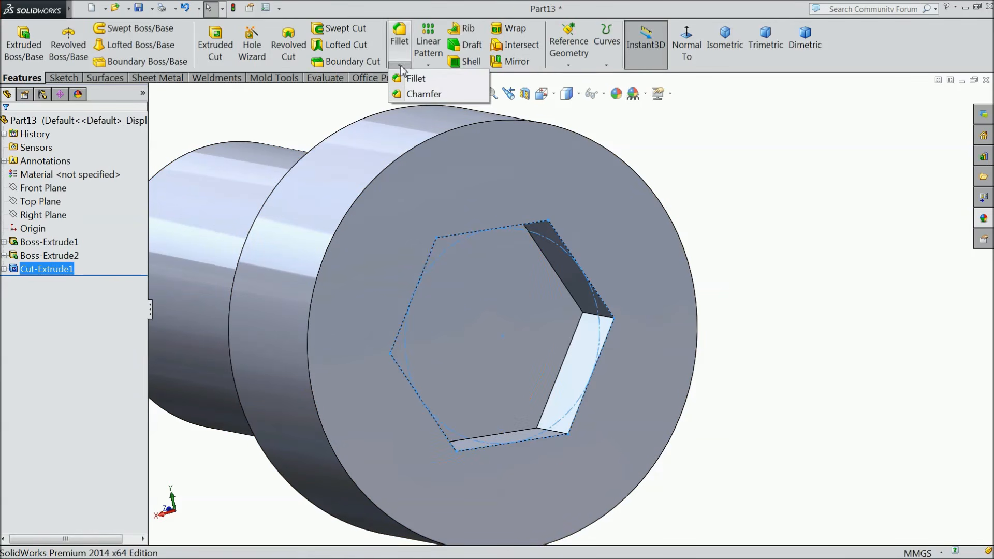
click(416, 94)
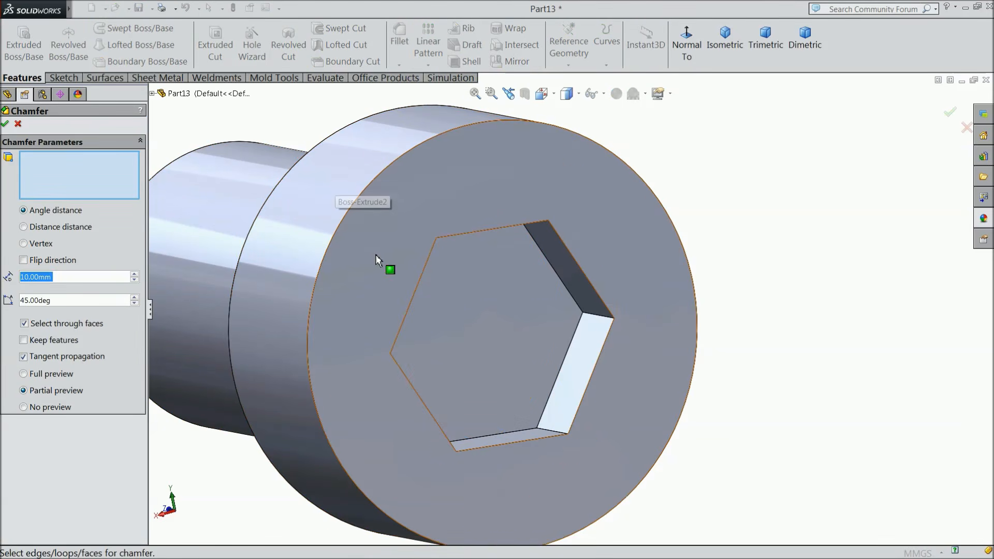
click(345, 224)
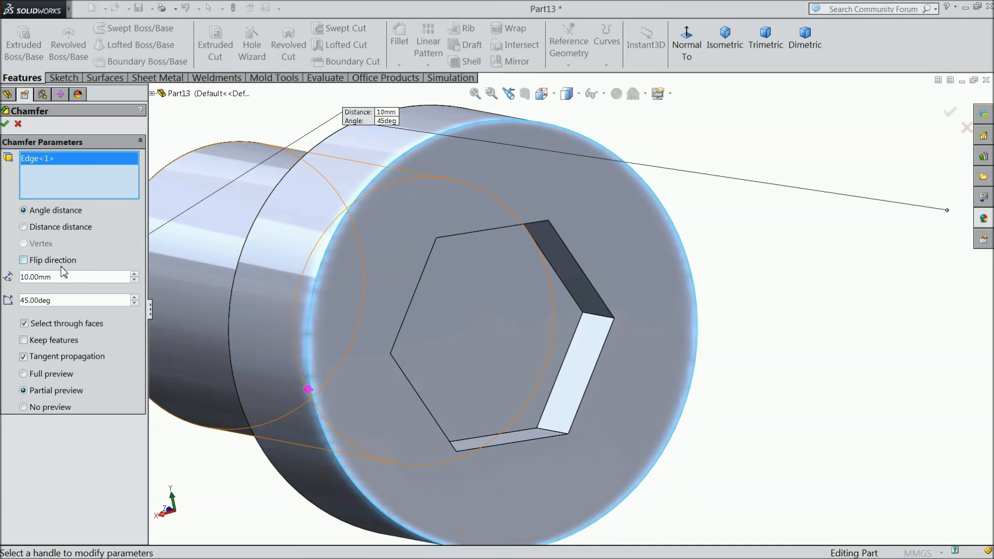
text(1)
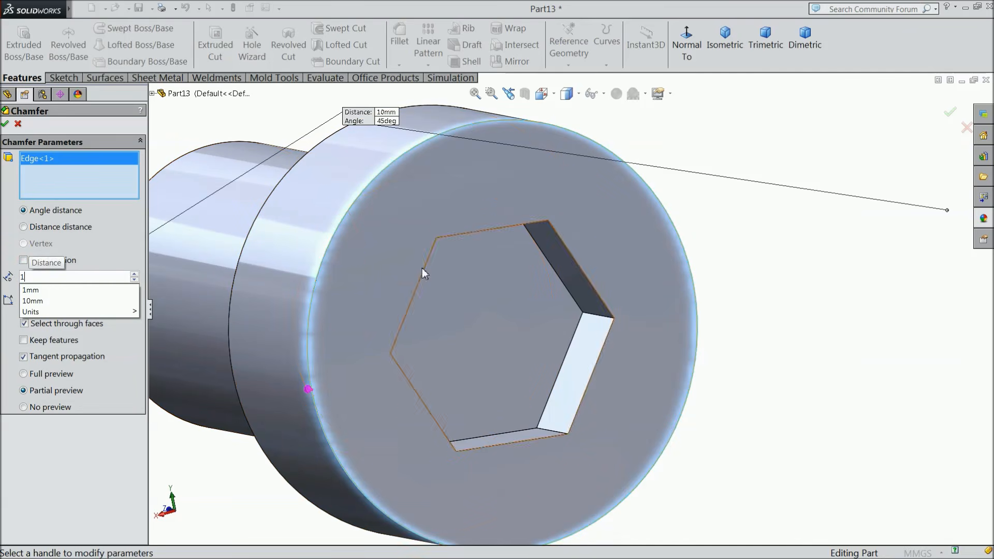
key(Return)
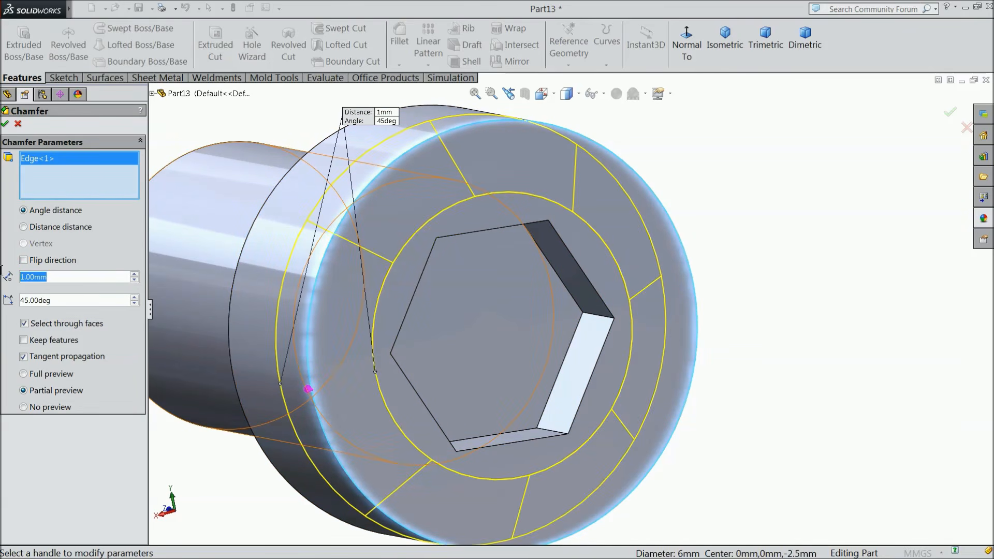
text(0.3)
key(Return)
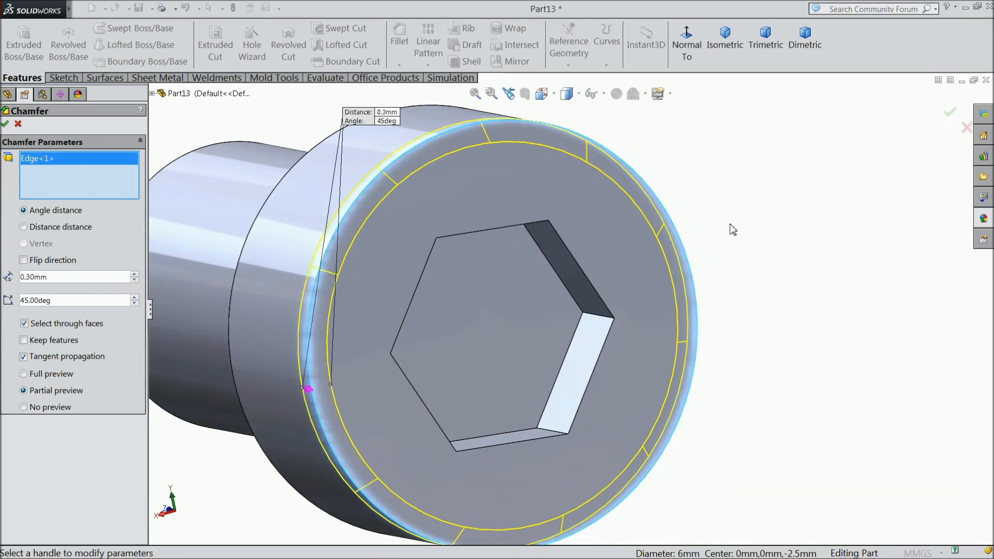
click(5, 125)
Chamfer the circular edge at the shank's free end by 0.15 mm at 45 degrees.
scroll(474, 251, up, 5)
middle_drag(435, 228, 476, 281)
click(399, 66)
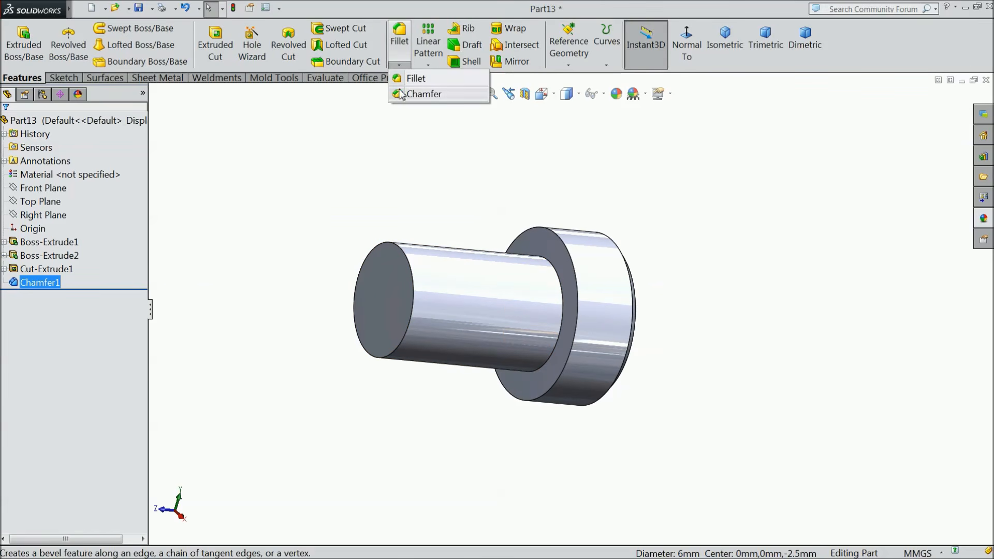
click(414, 95)
text(0.)
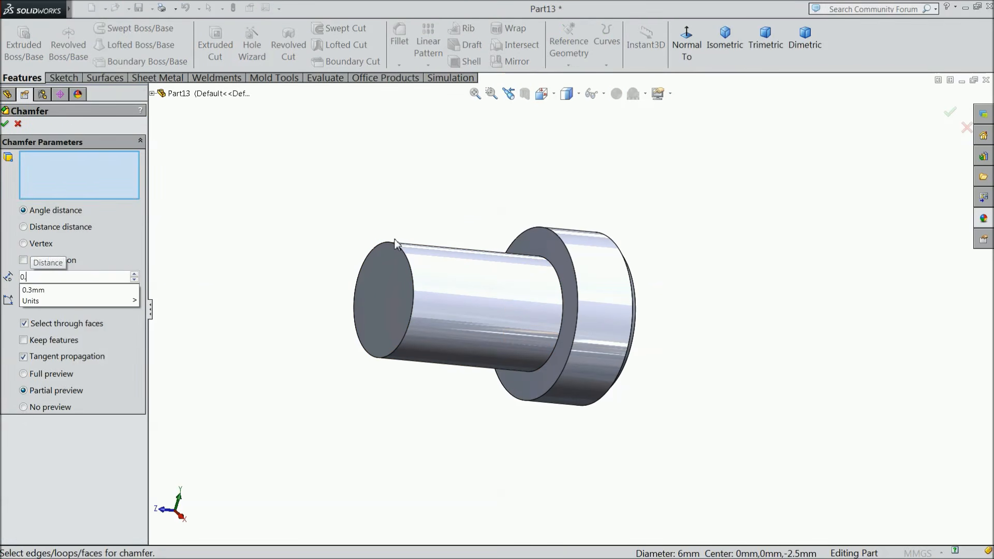
text(15)
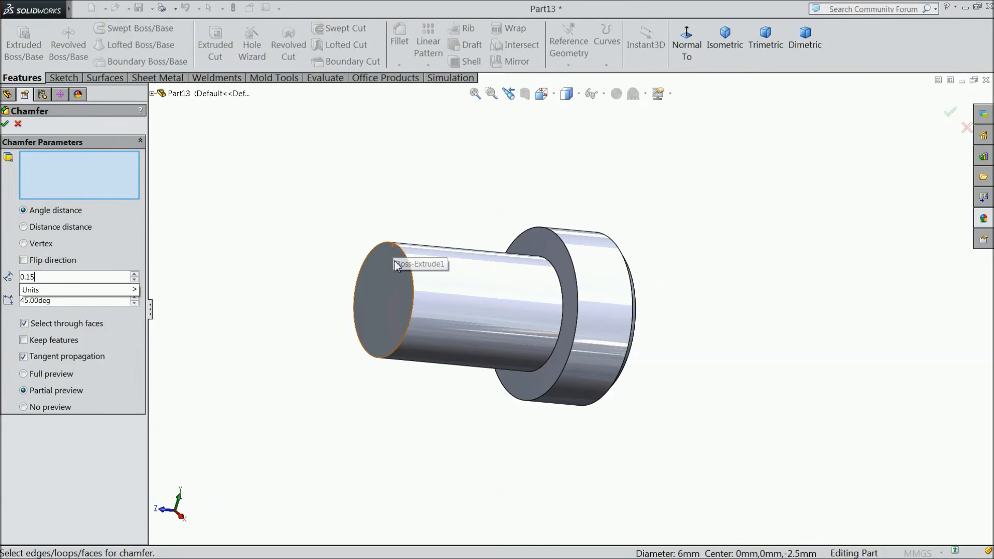
click(417, 312)
click(4, 124)
middle_drag(263, 213, 414, 288)
scroll(514, 277, down, 2)
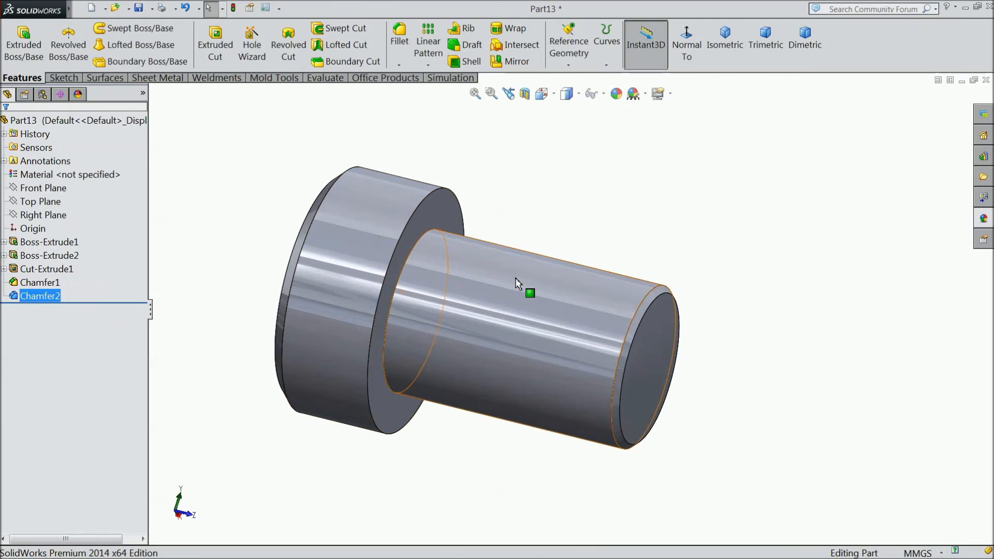
Apply the brushed chromium appearance from the Chrome metals to the whole screw.
click(41, 123)
click(983, 218)
scroll(884, 226, up, 5)
click(901, 174)
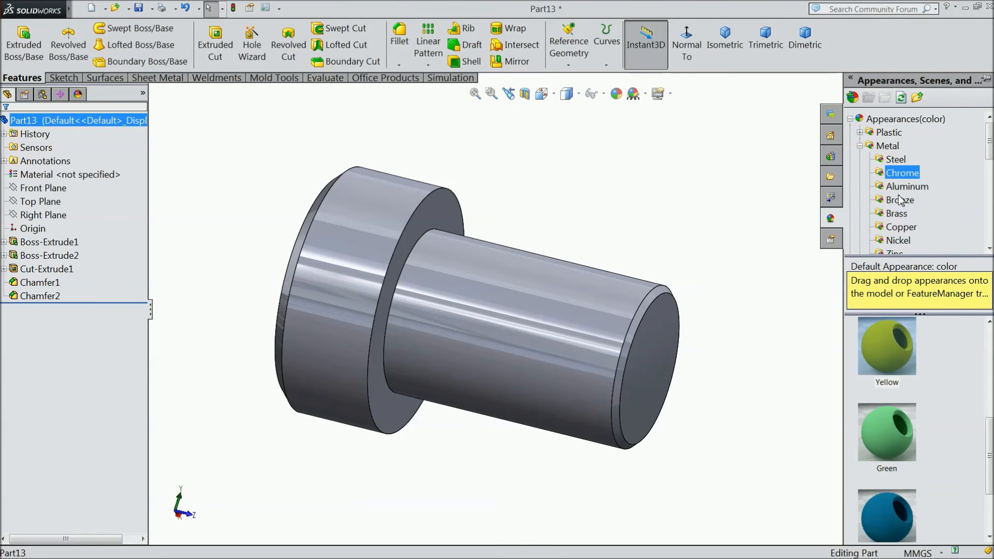
double_click(898, 447)
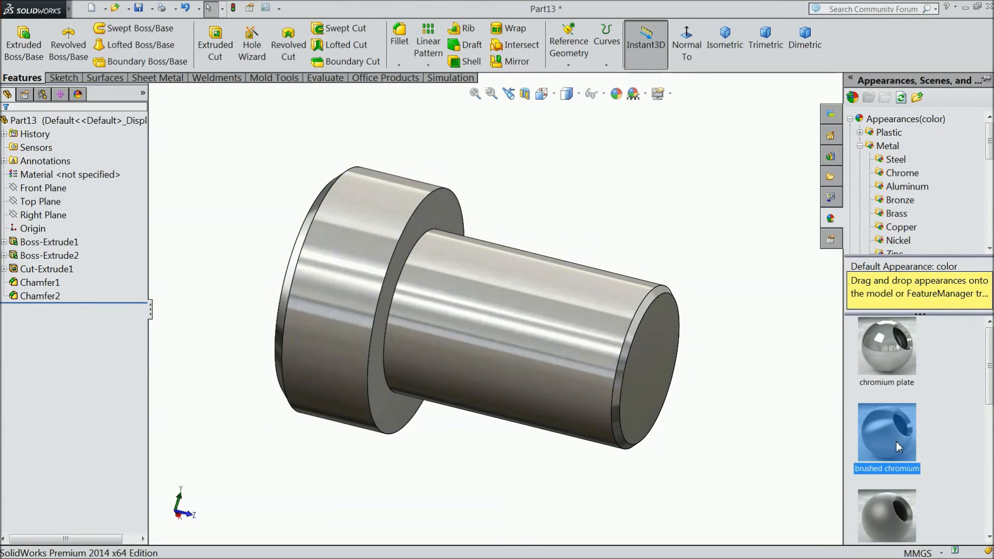
middle_drag(733, 279, 710, 242)
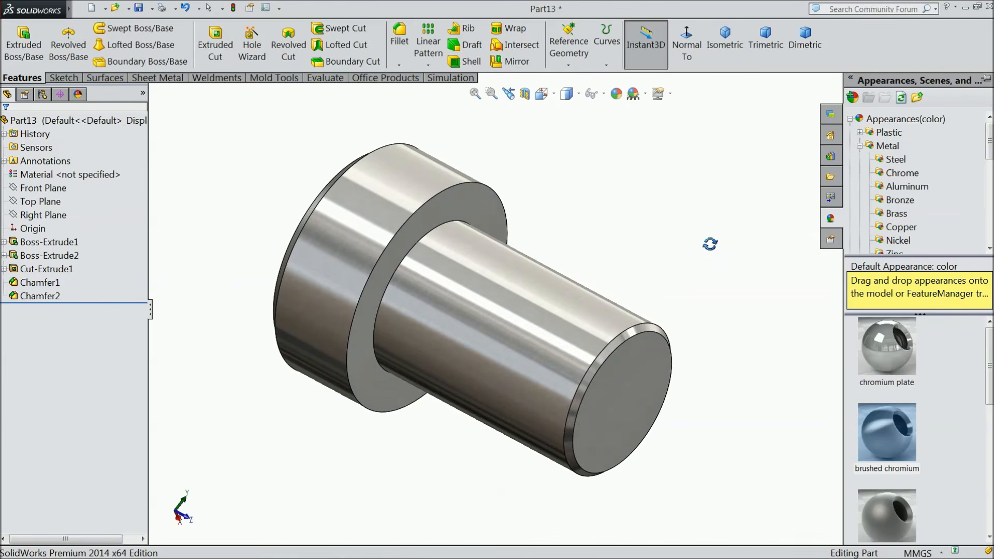
scroll(709, 242, up, 2)
scroll(194, 92, up, 2)
click(586, 177)
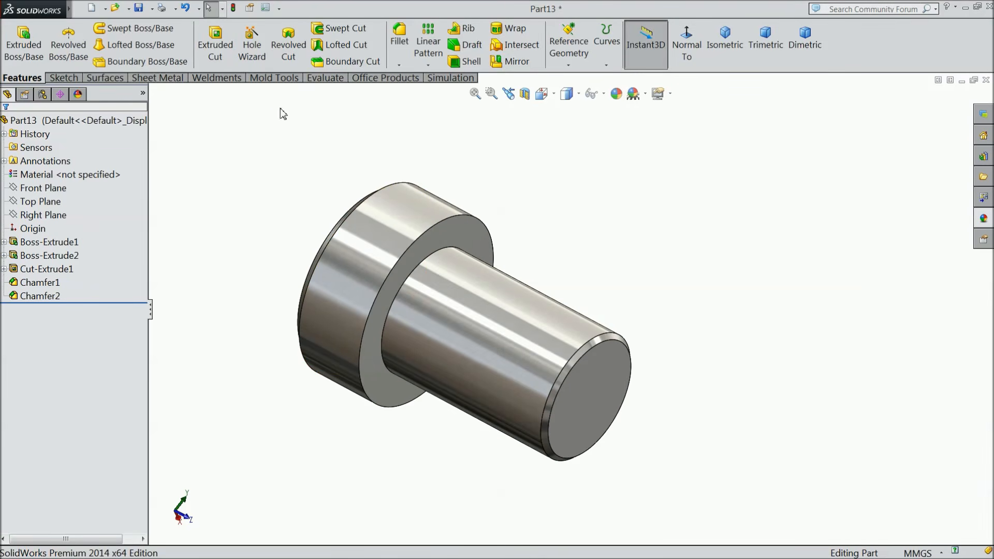
Save the part as 12.Screw in the Manual Clamp folder.
click(139, 9)
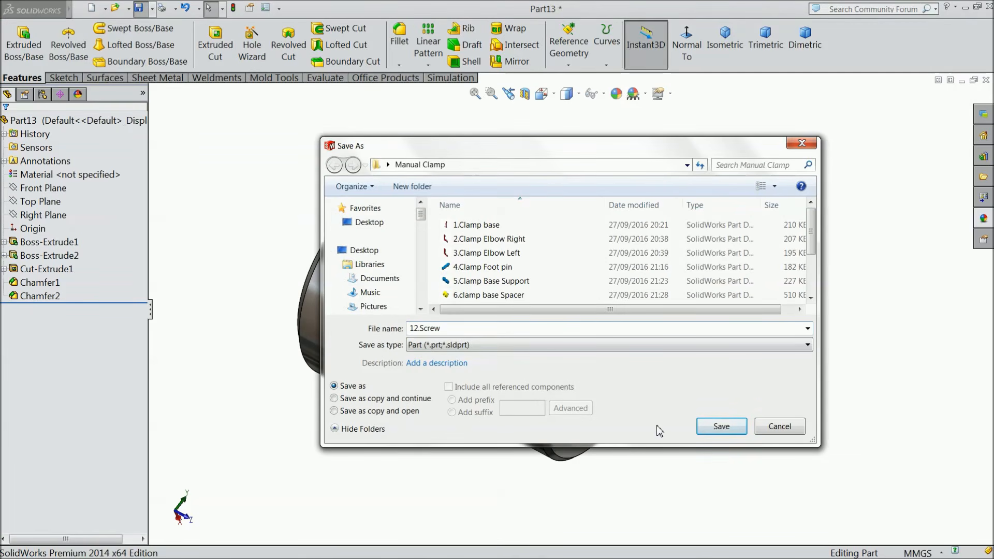
click(719, 426)
scroll(471, 341, down, 2)
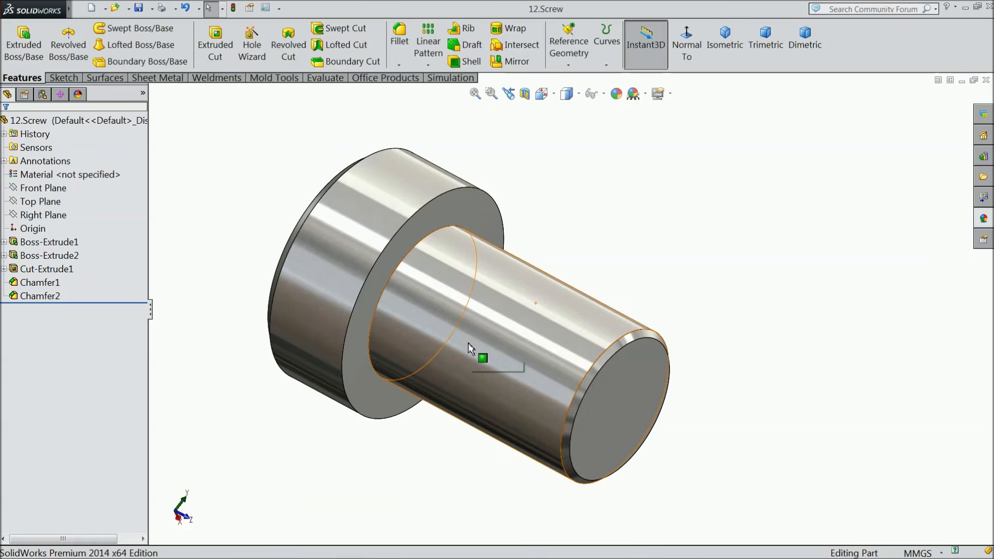
mouse_move(659, 216)
middle_down()
mouse_move(776, 204)
mouse_move(639, 204)
mouse_move(656, 176)
mouse_move(659, 234)
mouse_move(637, 215)
mouse_move(776, 244)
mouse_move(651, 230)
middle_up()
scroll(642, 225, up, 2)
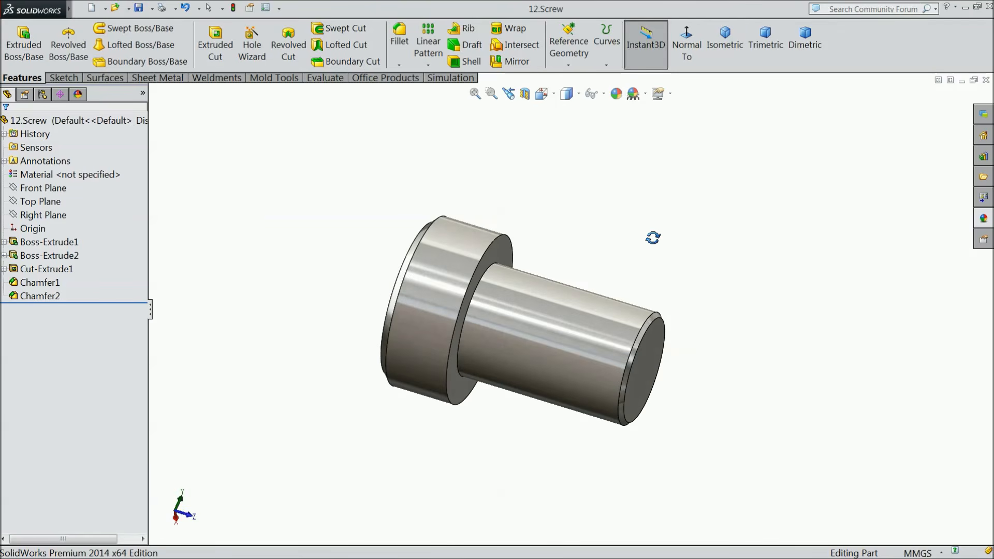
scroll(564, 311, down, 5)
scroll(513, 344, up, 1)
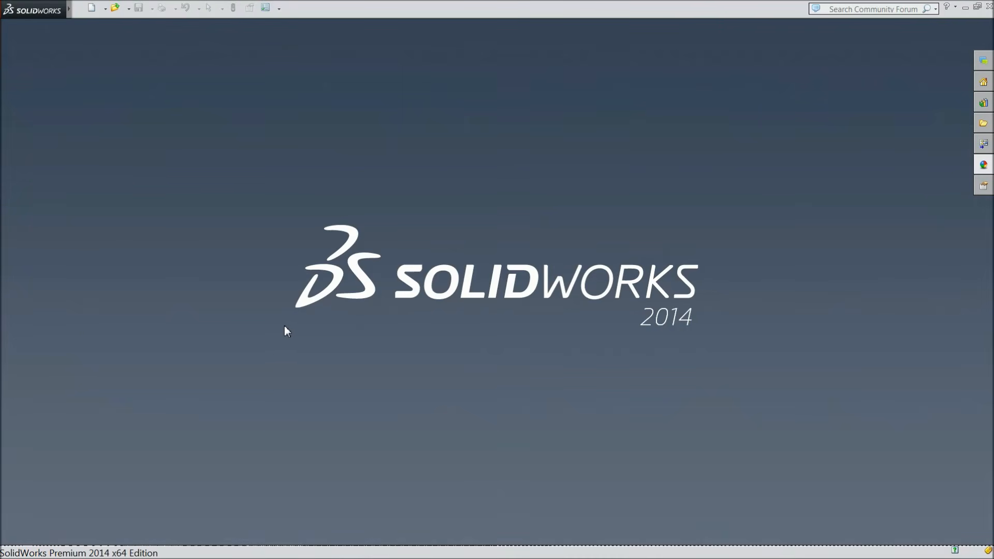
Create a new assembly document and widen the component insertion pane.
click(92, 9)
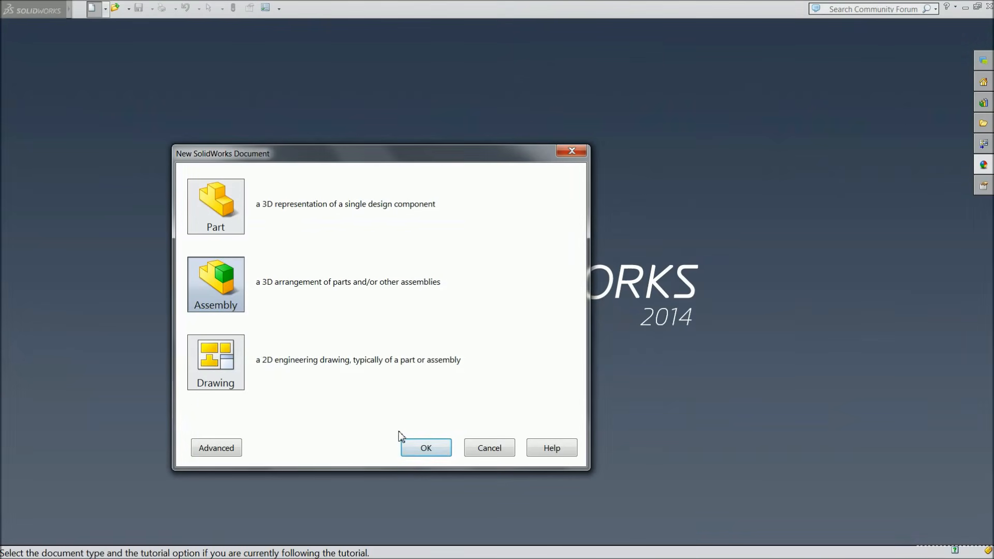
click(422, 448)
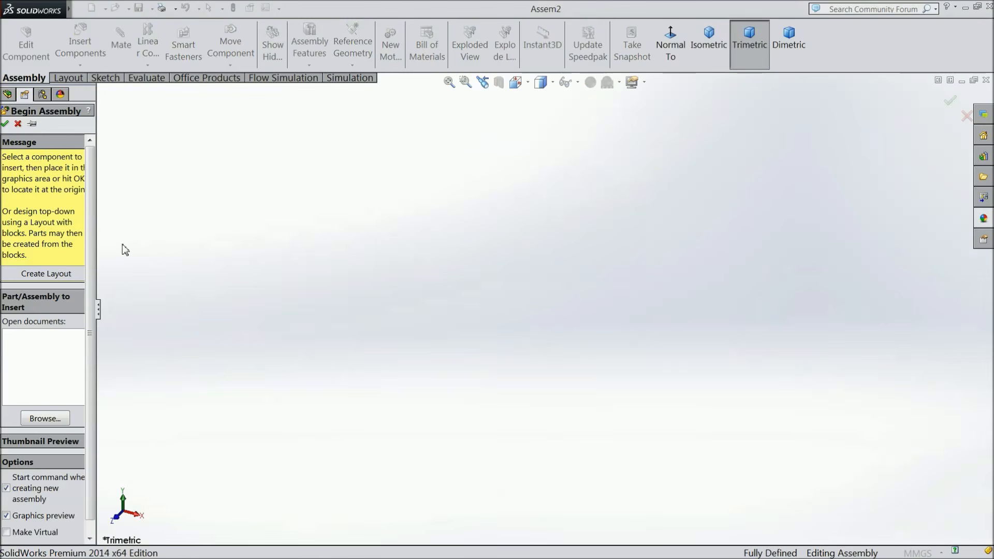
drag(98, 244, 138, 250)
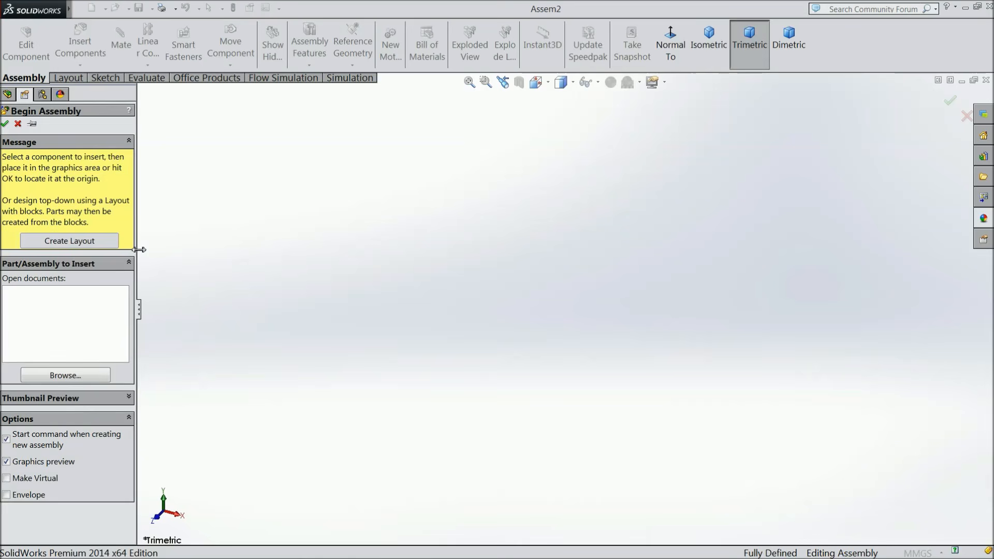
click(65, 375)
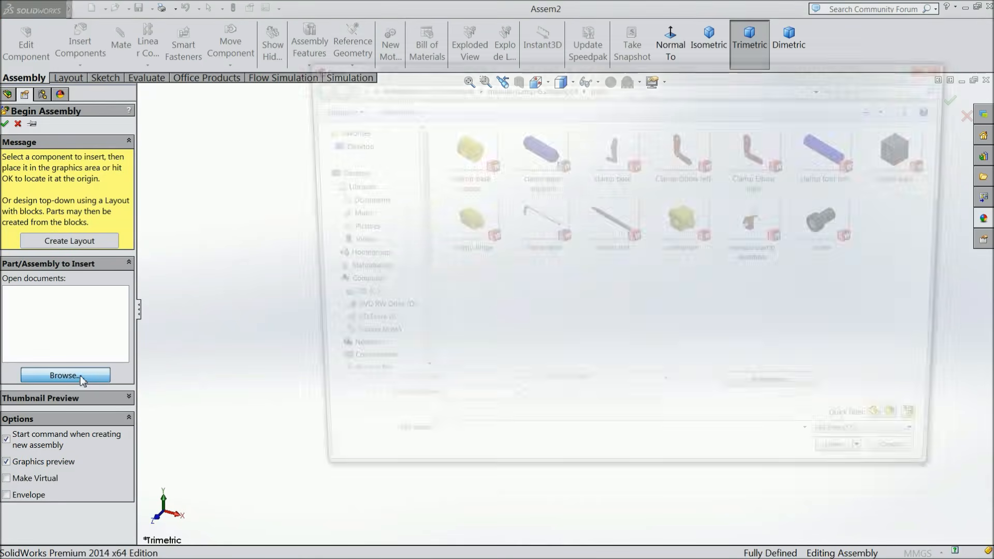
click(612, 176)
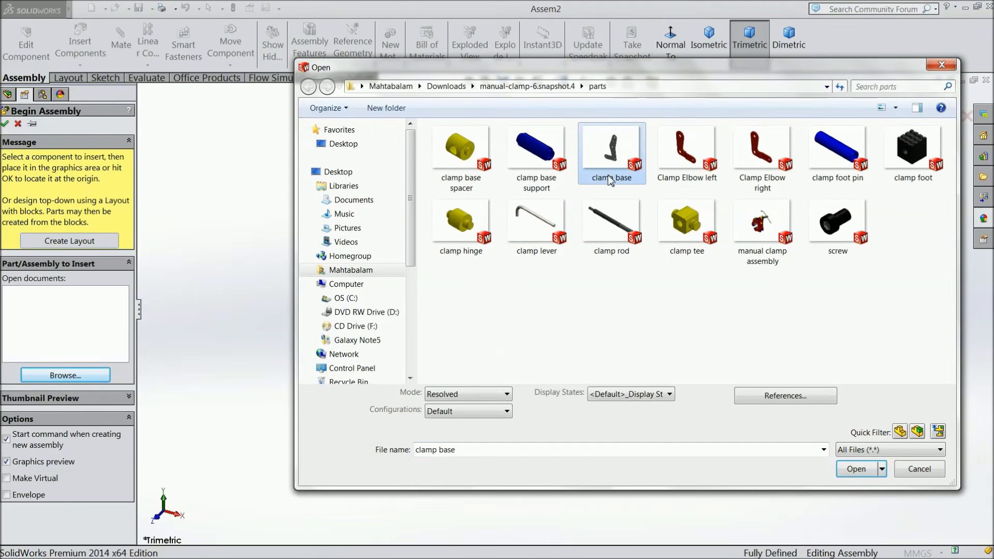
click(849, 469)
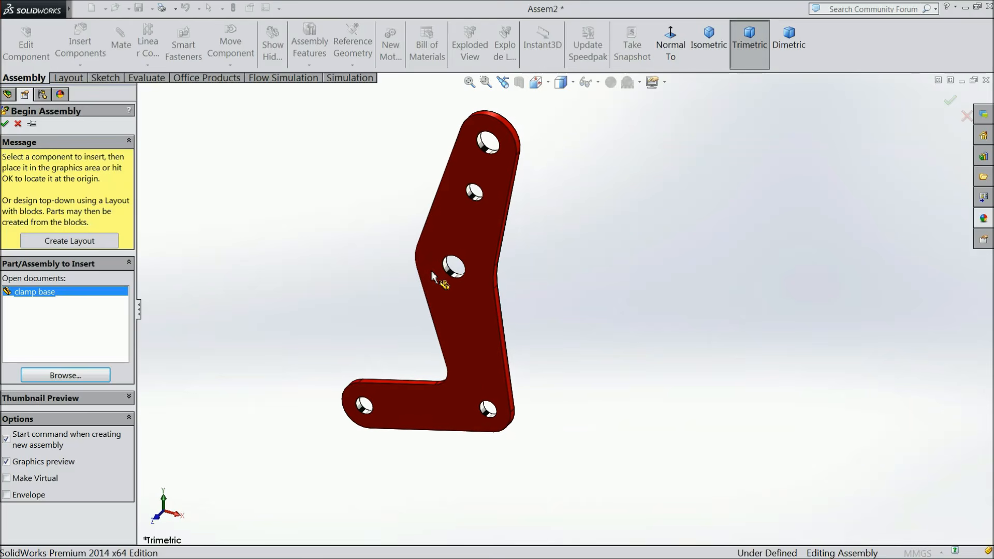
click(17, 124)
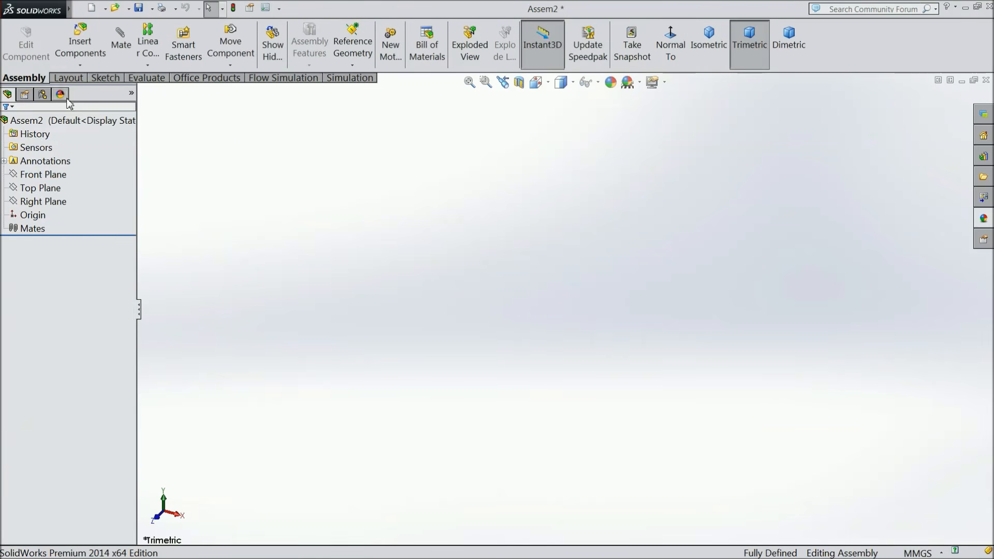
Insert the part 1.Clamp base from the desktop's Manual Clamp folder as the assembly's first component.
click(78, 49)
click(65, 366)
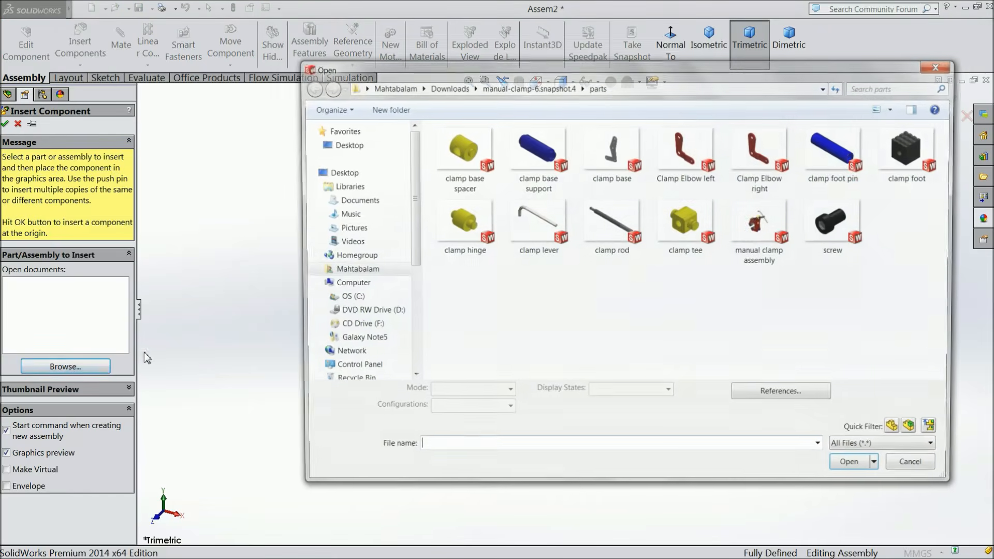
click(356, 148)
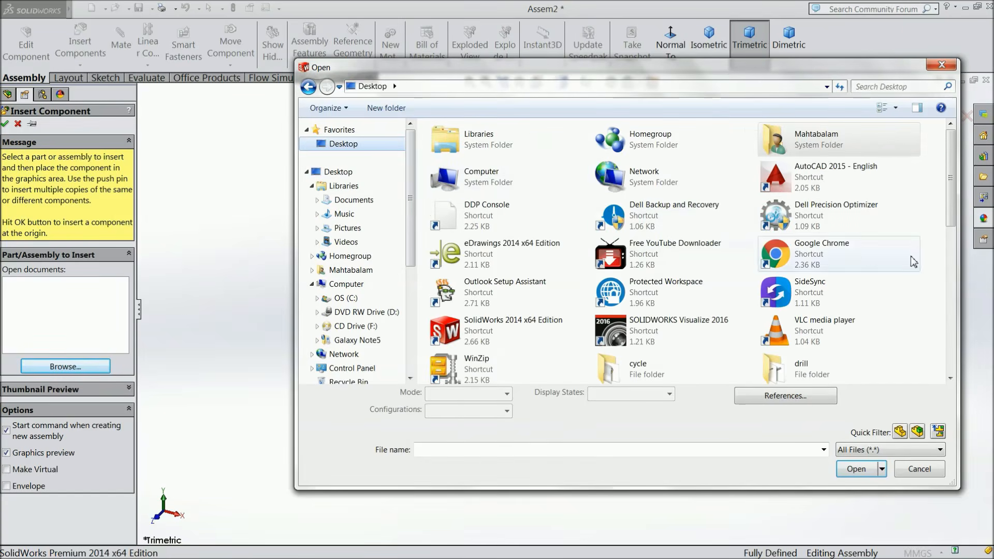
scroll(954, 225, down, 3)
drag(954, 225, 956, 277)
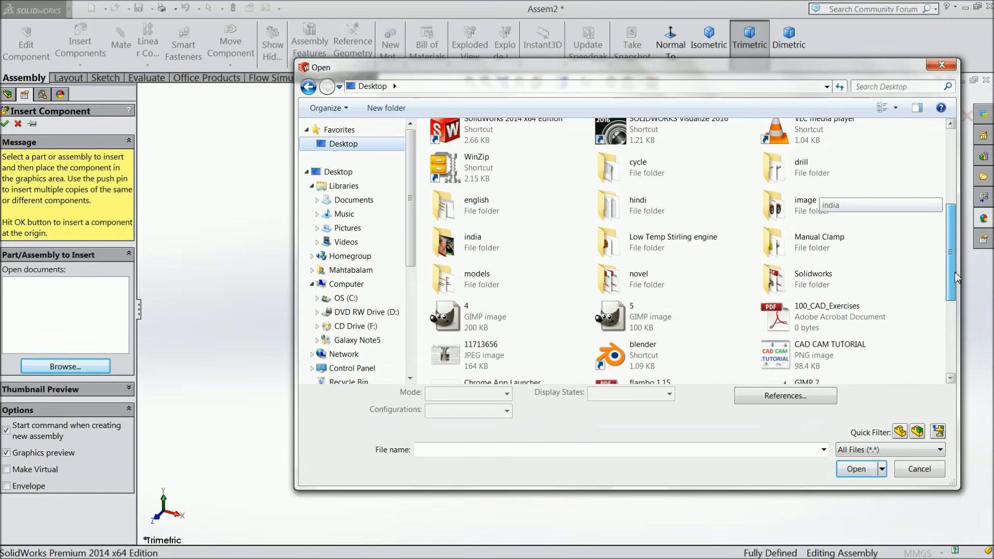
double_click(764, 252)
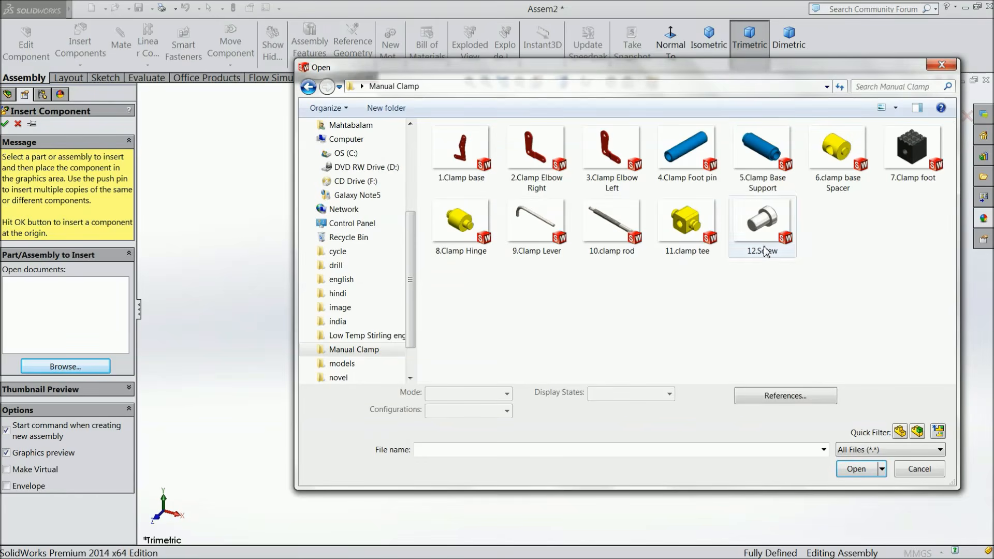
click(458, 176)
click(854, 468)
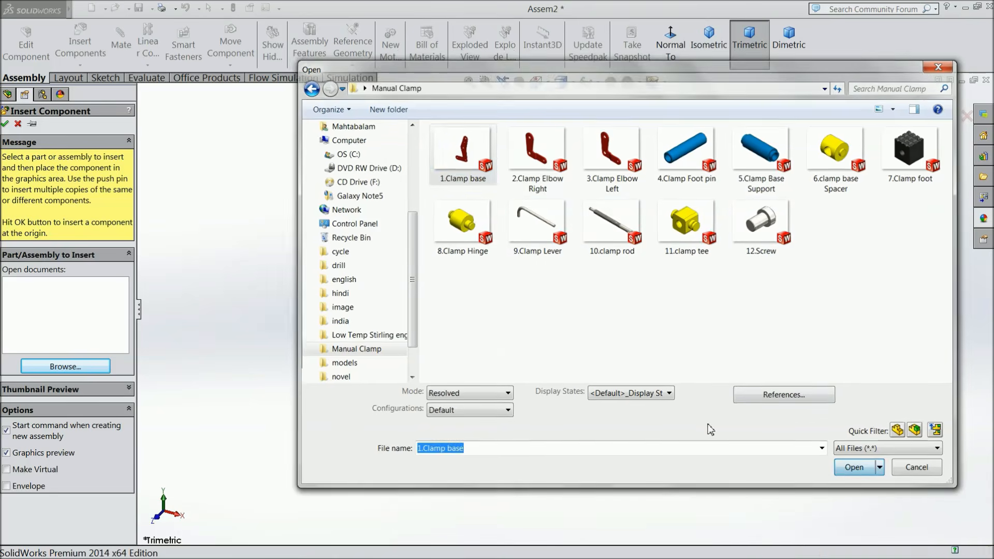
click(374, 256)
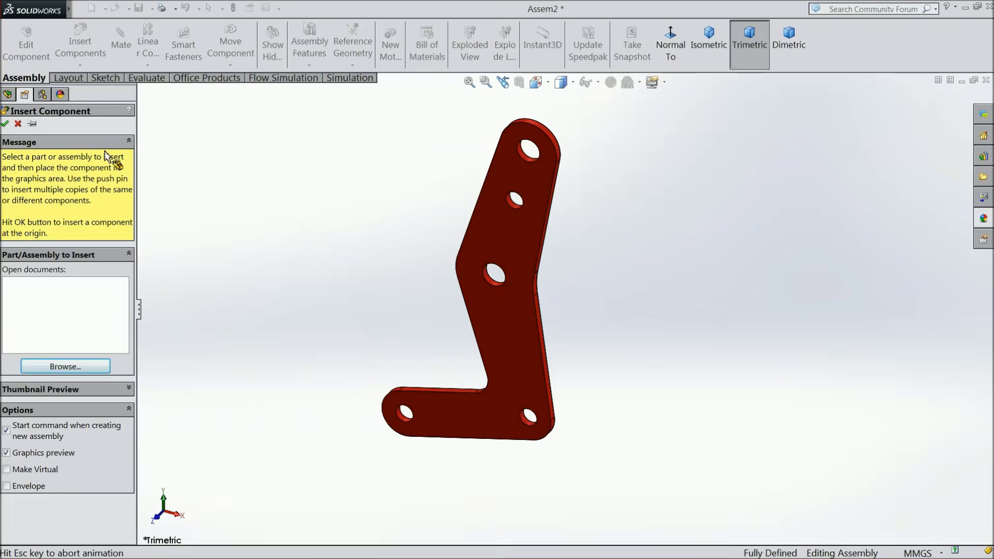
Change the scene behind the clamp base to a plain white background.
middle_drag(302, 179, 492, 348)
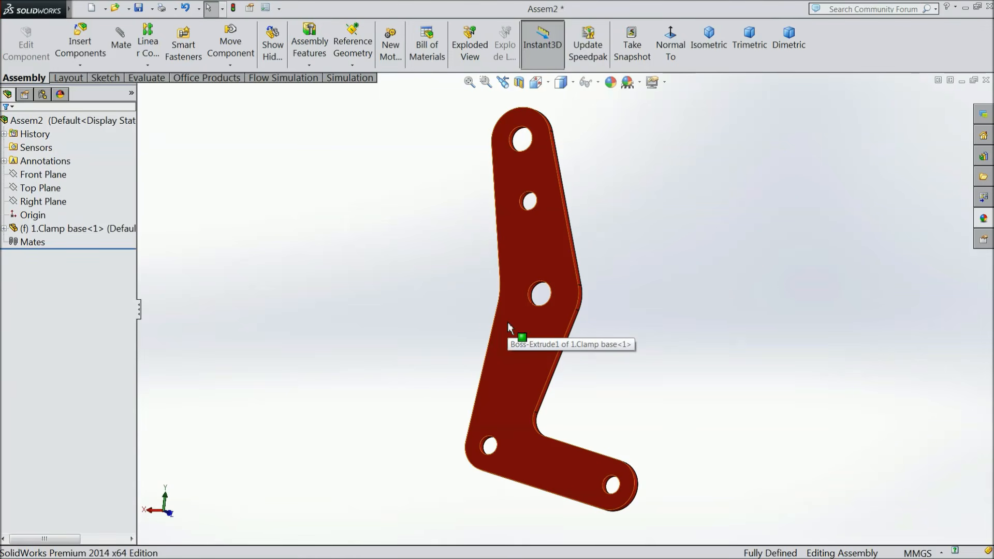
middle_drag(697, 272, 656, 240)
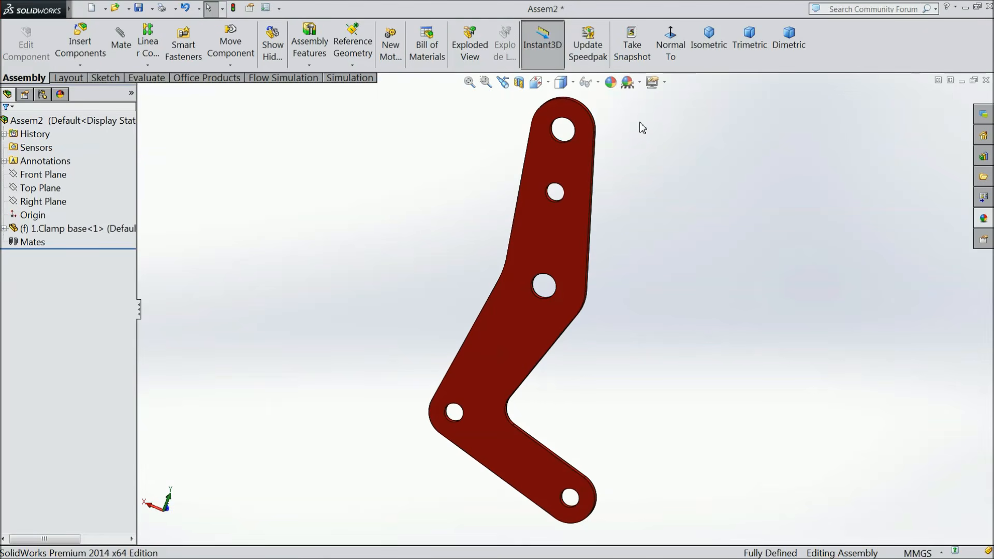
click(639, 82)
click(660, 38)
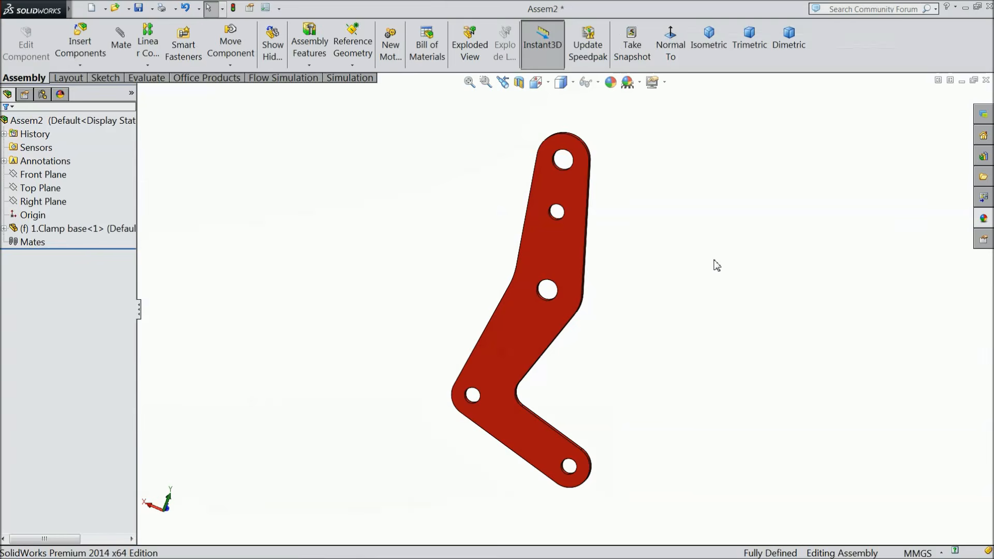
Insert the part 3.Clamp Elbow Left and place it beside the lower arm of the clamp base.
scroll(717, 266, up, 1)
scroll(719, 365, down, 2)
click(82, 55)
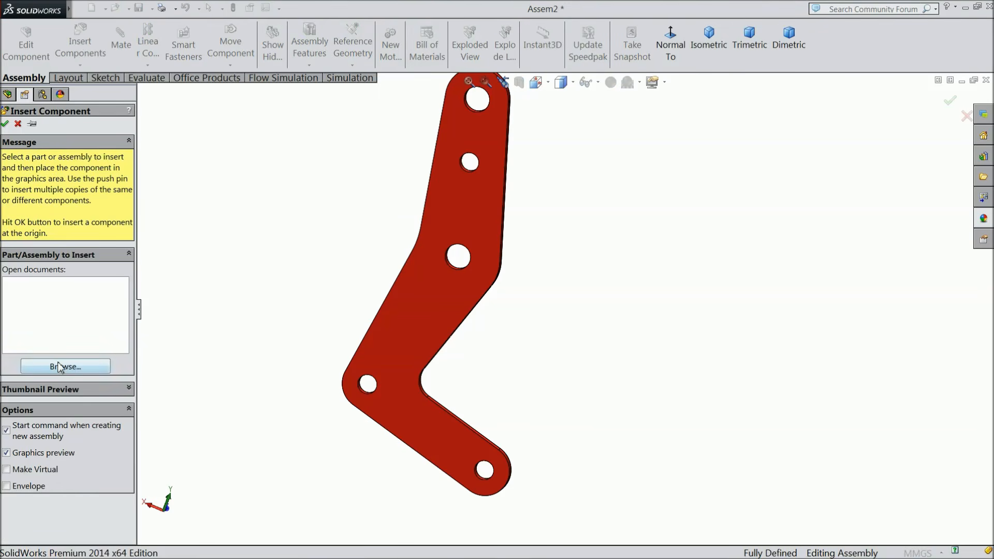
click(60, 367)
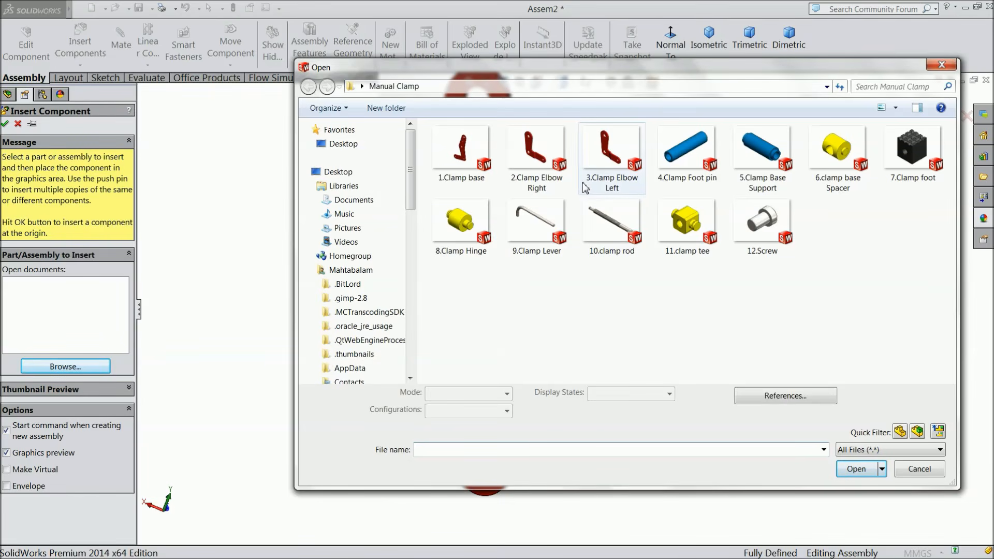
click(608, 174)
click(856, 468)
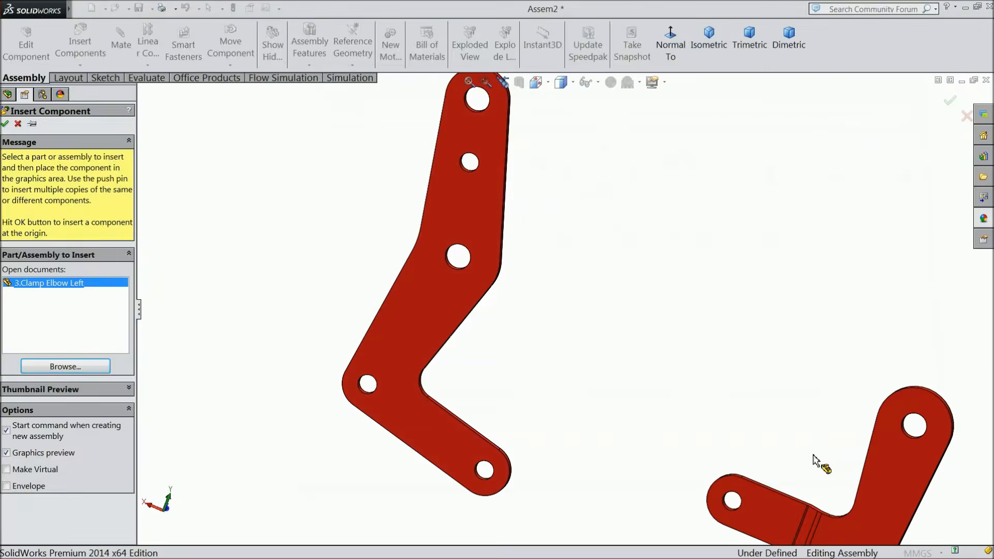
click(625, 330)
middle_drag(595, 351, 573, 352)
Rotate the left clamp elbow freely so that its offset arm points down, opposite the clamp base's lower arm.
click(240, 62)
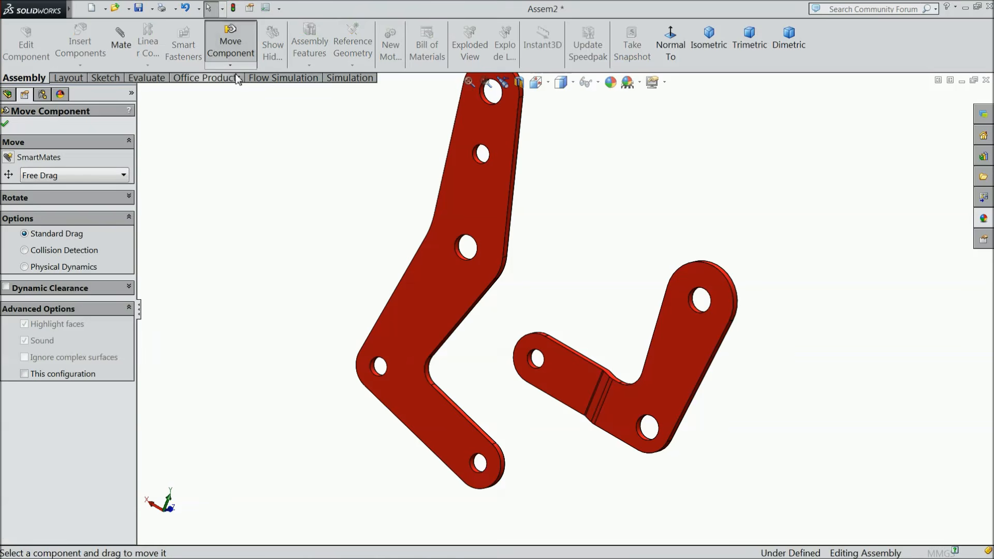
click(237, 65)
click(248, 94)
drag(596, 398, 640, 447)
middle_drag(550, 361, 590, 374)
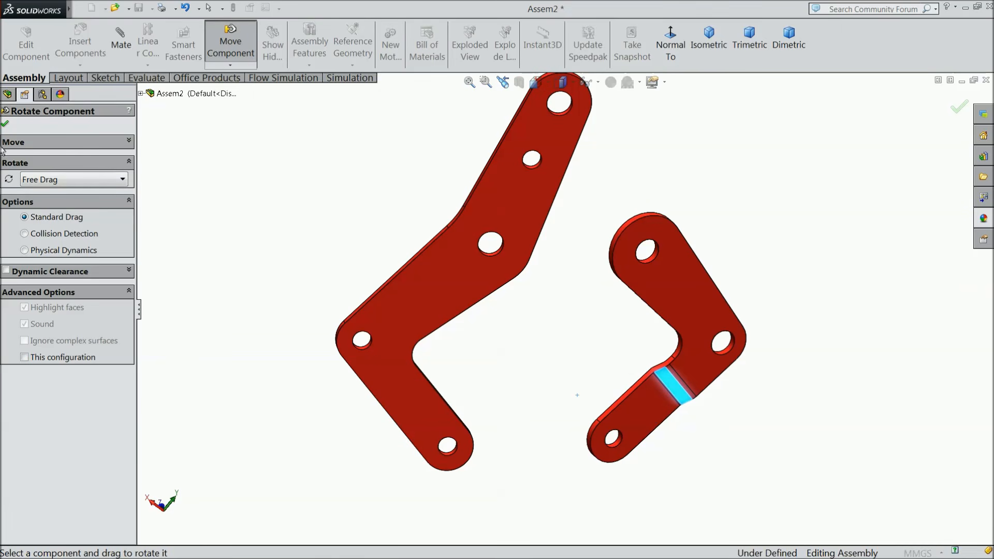
click(5, 125)
Insert the part 2.Clamp Elbow Right and place it near the left elbow.
click(80, 44)
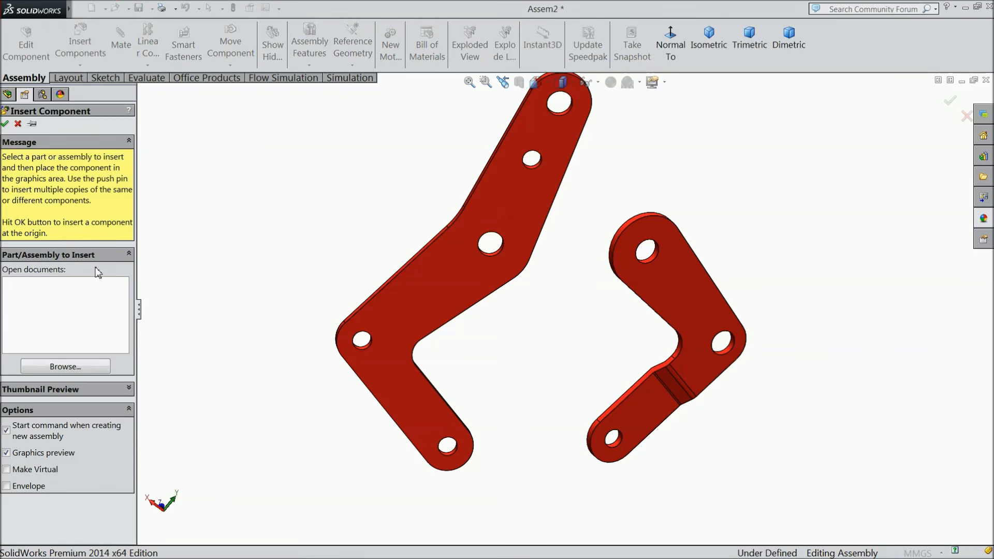
click(63, 368)
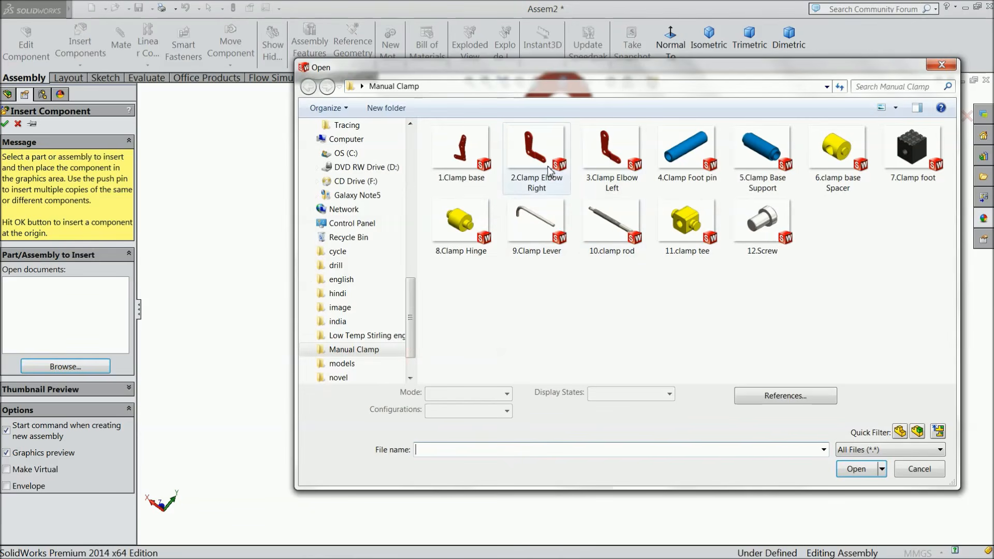
click(536, 156)
click(851, 469)
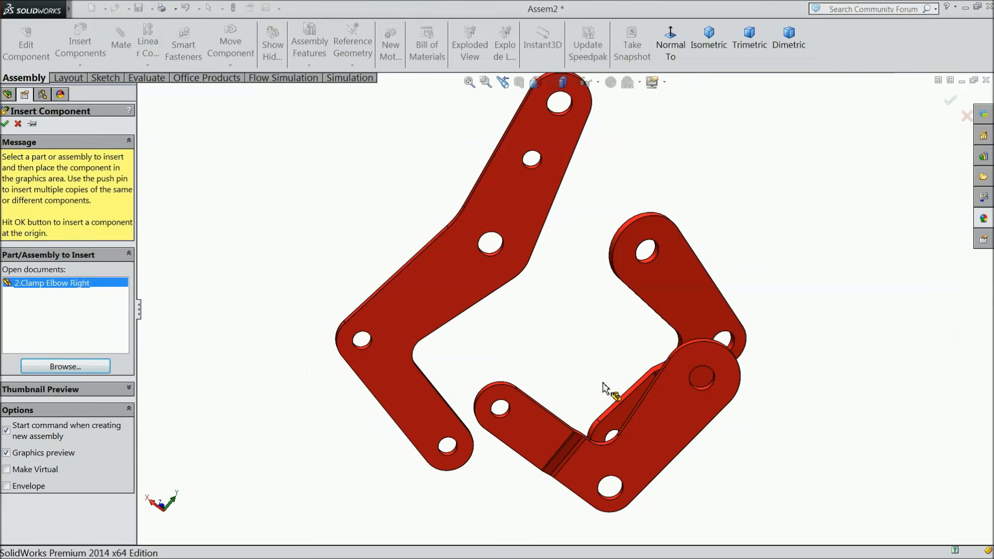
click(639, 306)
Move the left elbow well away from the clamp base, then position and rotate the right elbow with its offset arm pointing down.
drag(662, 281, 955, 150)
drag(602, 396, 639, 473)
click(229, 65)
click(235, 93)
right_click(666, 189)
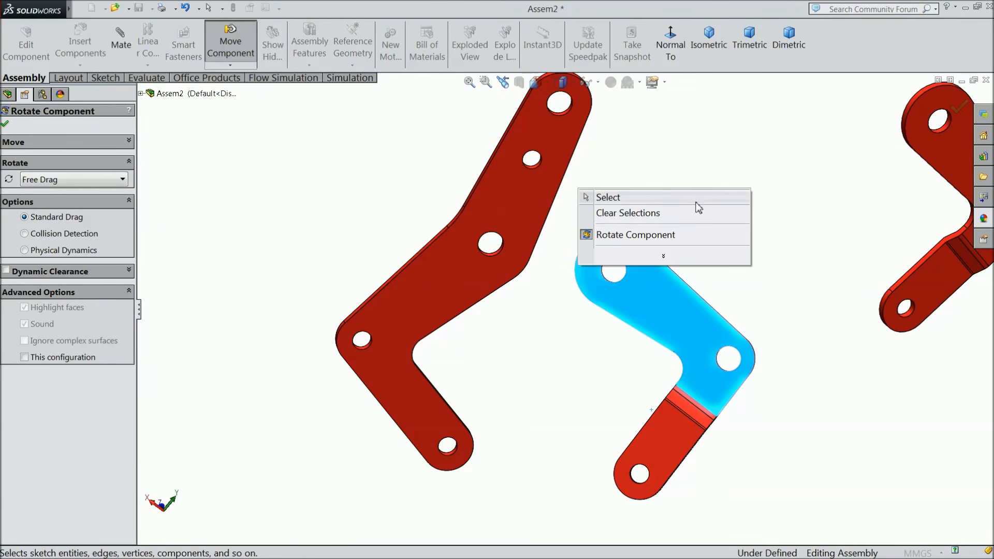
click(619, 197)
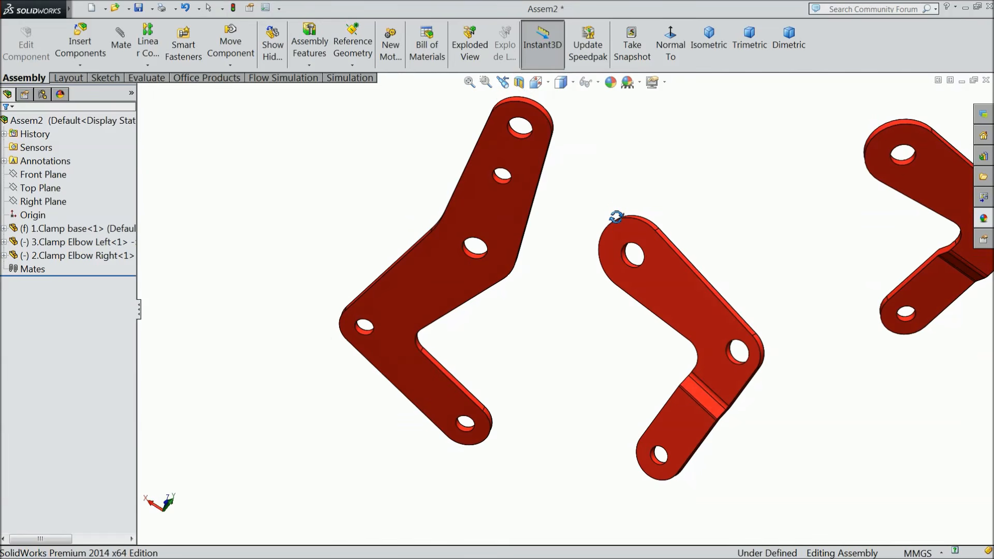
Add a concentric mate between the clamp base's large middle hole and the hole at the right elbow's rounded upper end.
scroll(621, 259, down, 3)
click(120, 42)
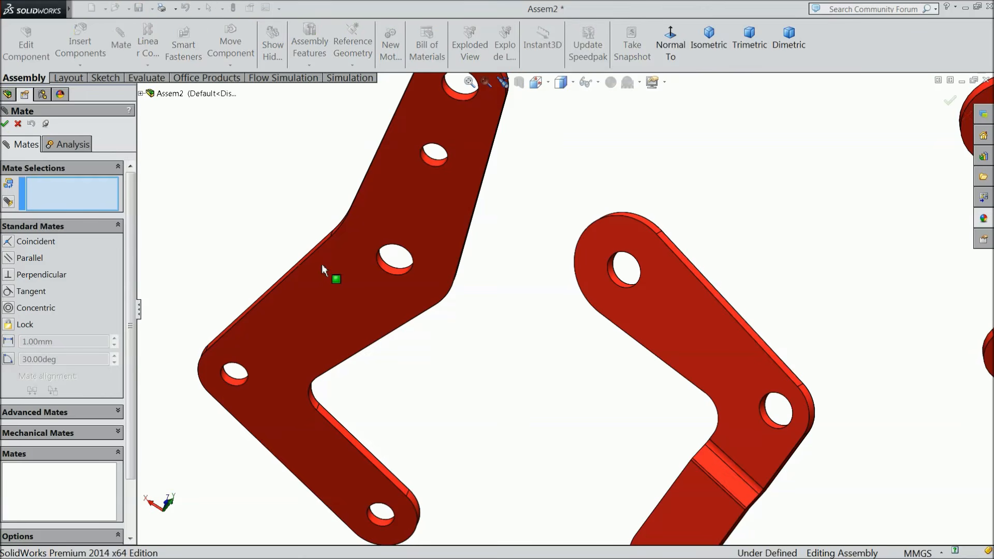
click(391, 273)
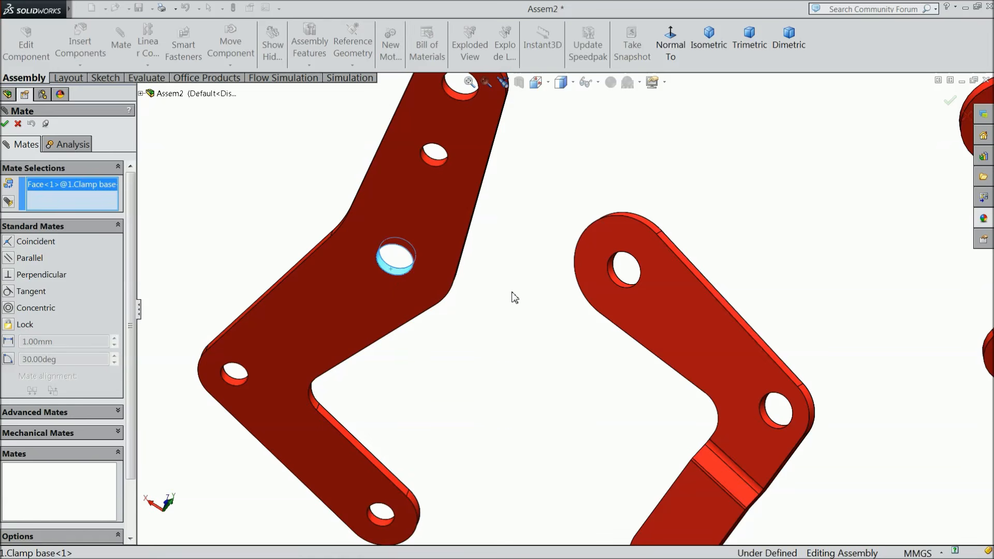
click(616, 288)
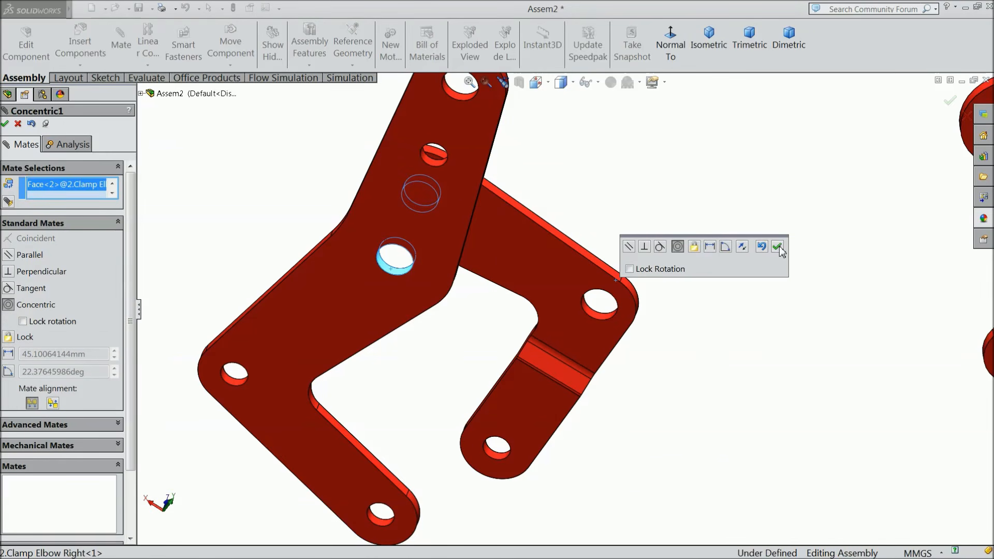
click(778, 247)
Add a coincident mate between the flat face of the right elbow and the facing side of the clamp base, and finish mating.
scroll(574, 259, up, 2)
middle_drag(641, 277, 607, 298)
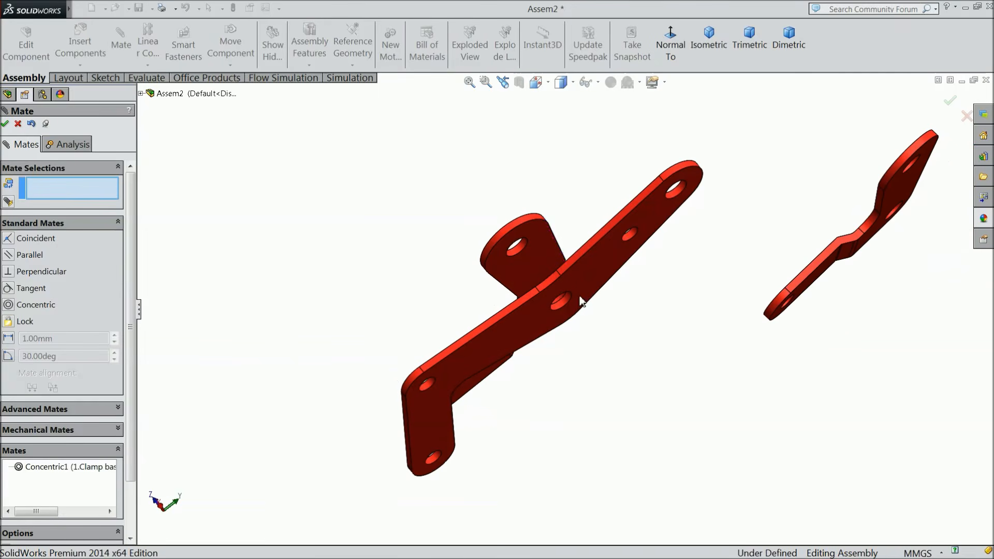
click(530, 261)
middle_drag(412, 288, 473, 325)
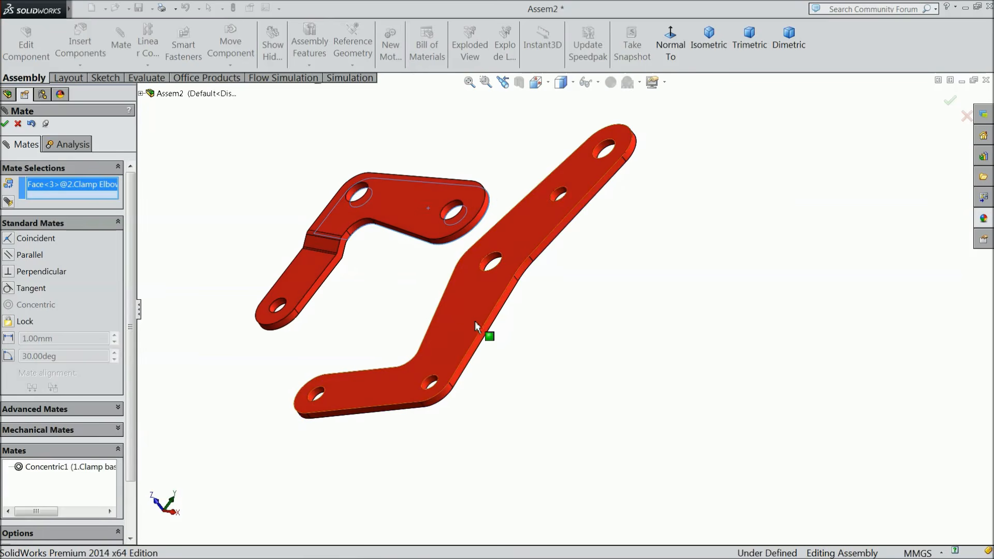
click(474, 325)
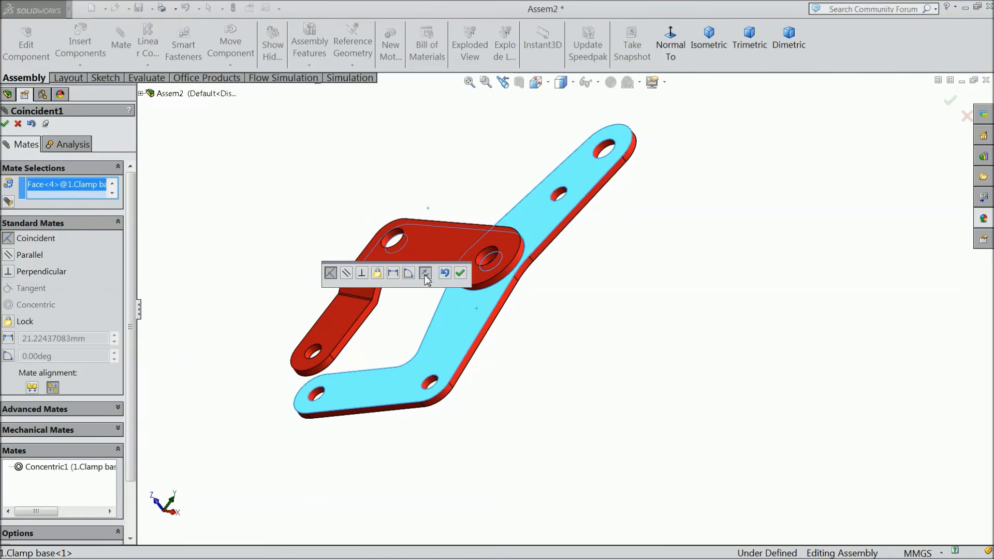
click(460, 274)
middle_drag(493, 301, 391, 223)
scroll(407, 223, down, 2)
middle_drag(546, 216, 576, 273)
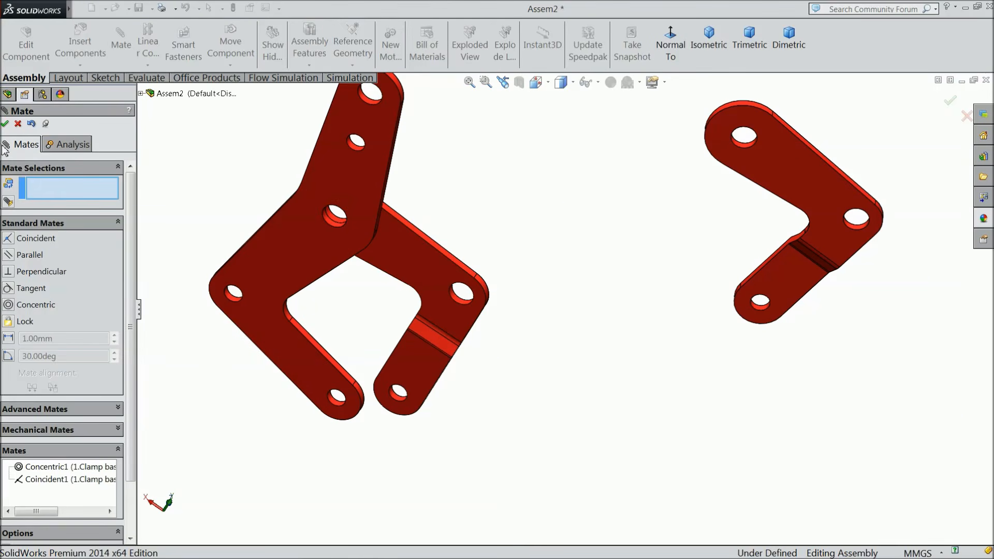
click(6, 125)
Swing the right elbow slightly about its mated hole on the clamp base.
middle_drag(238, 262, 255, 215)
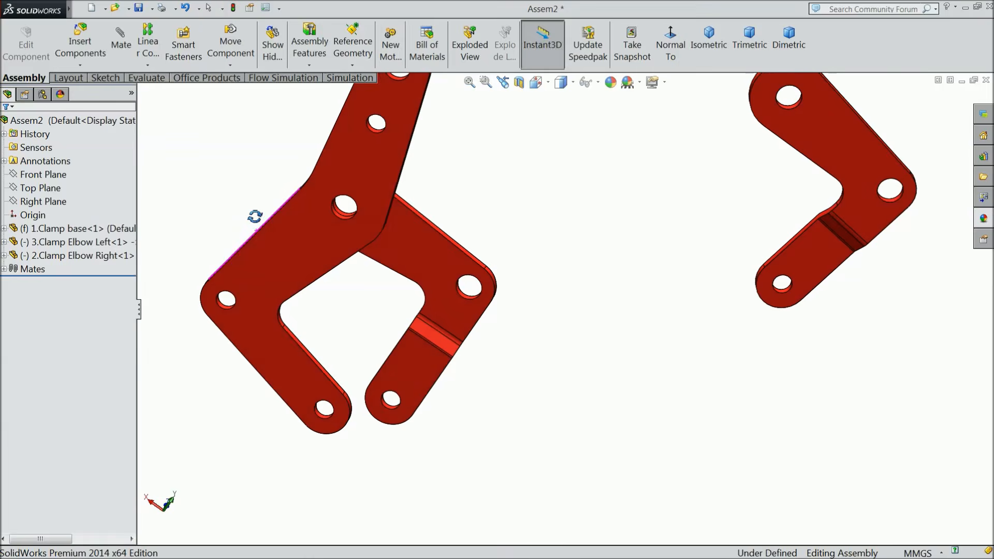
scroll(312, 232, up, 2)
scroll(409, 232, down, 1)
drag(476, 402, 496, 412)
middle_drag(508, 415, 528, 396)
scroll(539, 379, up, 1)
scroll(572, 272, down, 1)
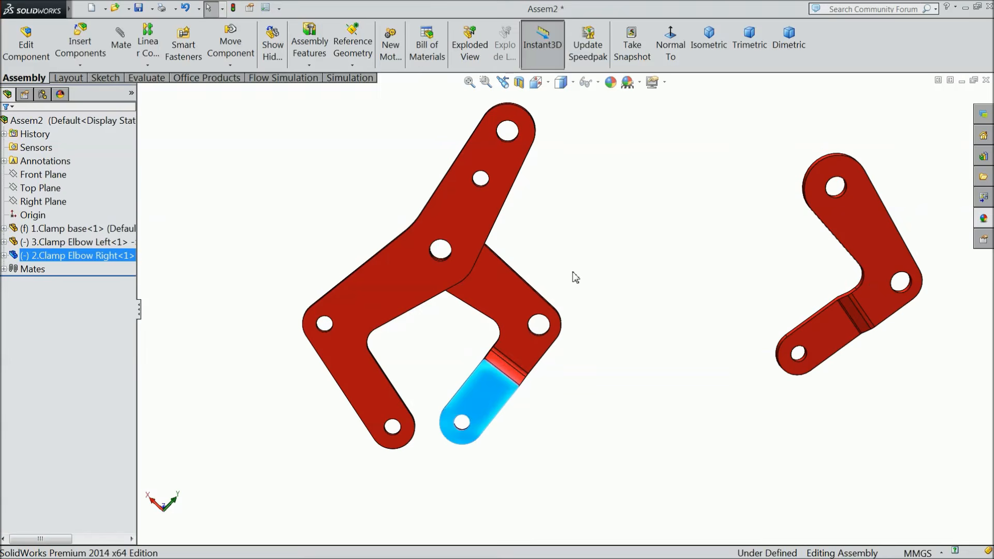
Insert the 4.Clamp Foot pin part and place it in free space beside the clamp base.
middle_drag(220, 172, 215, 237)
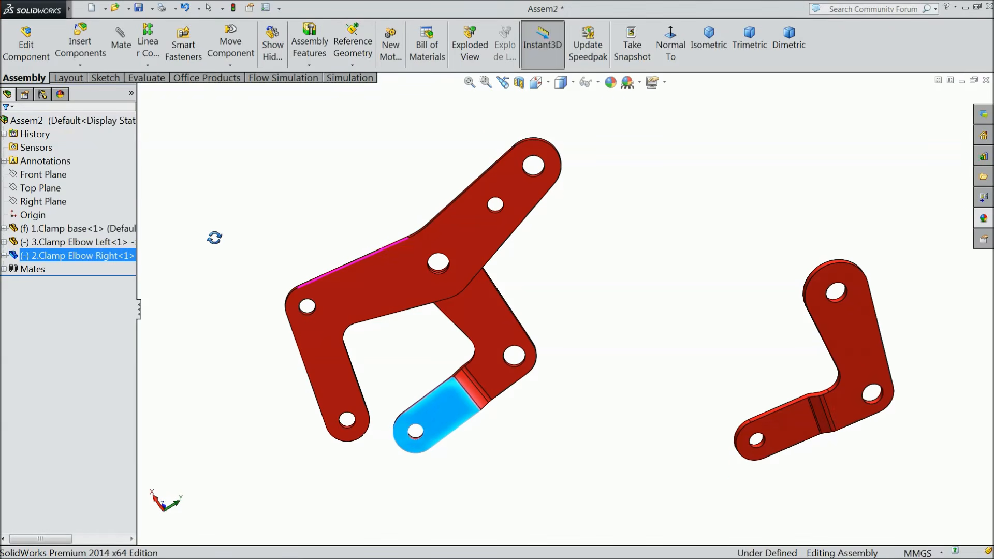
click(80, 46)
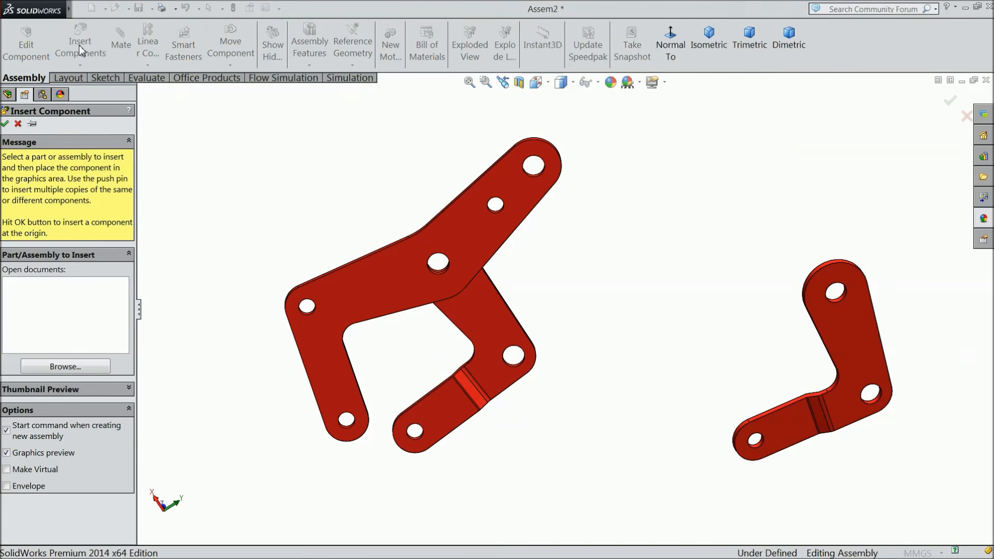
click(65, 367)
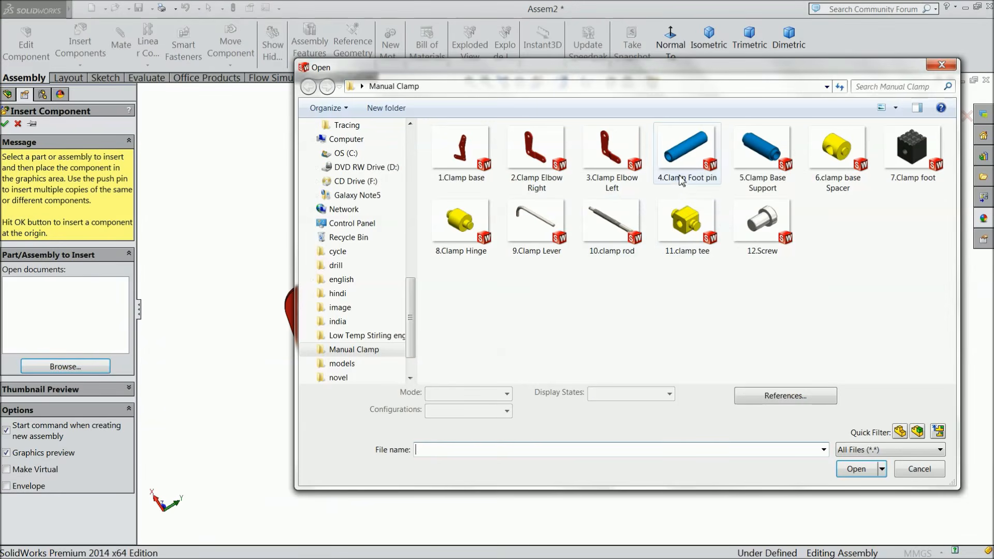
click(681, 181)
click(862, 469)
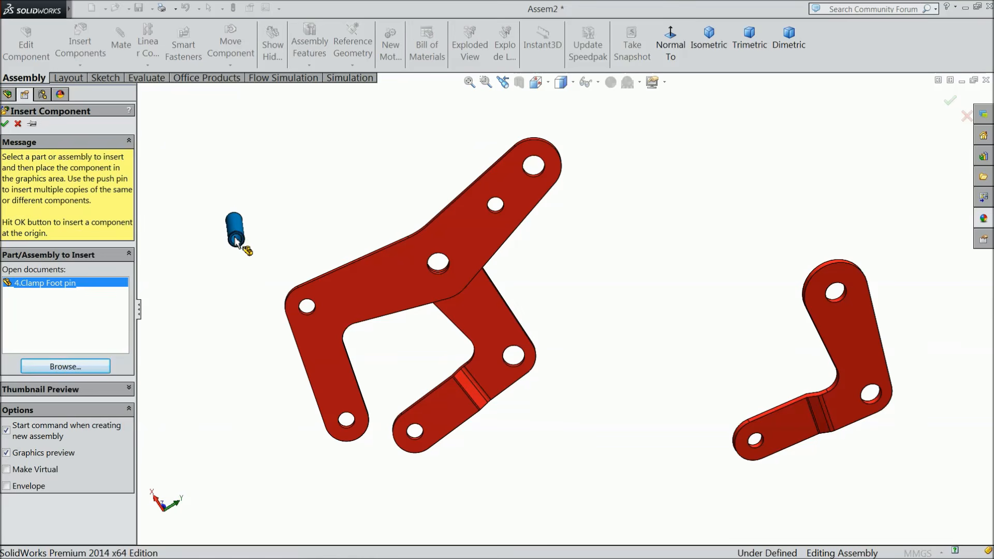
click(235, 237)
Add a concentric mate between the clamp base's hole at its elbow corner and the outer cylindrical face of the foot pin.
middle_drag(277, 259, 392, 319)
middle_drag(331, 284, 366, 313)
scroll(310, 241, down, 6)
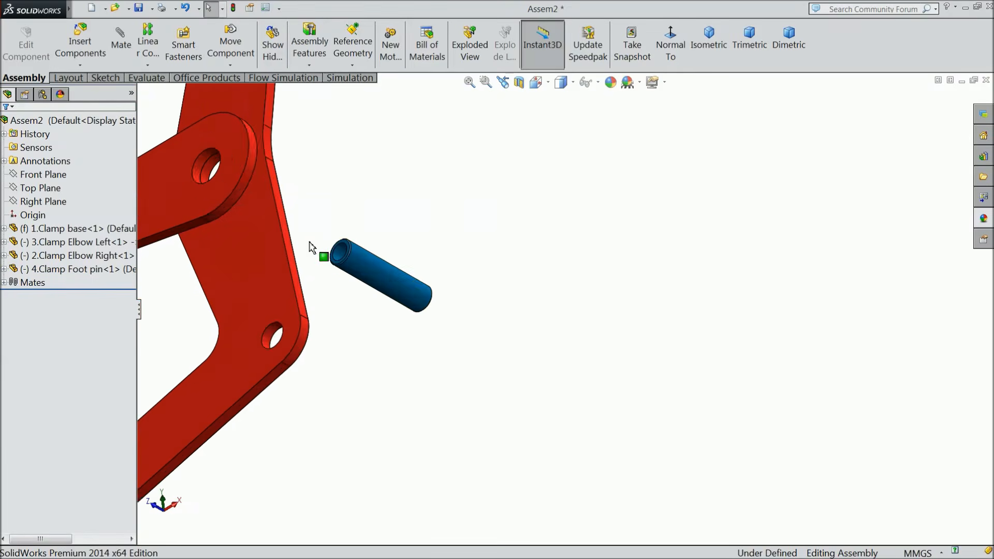
click(111, 56)
click(284, 414)
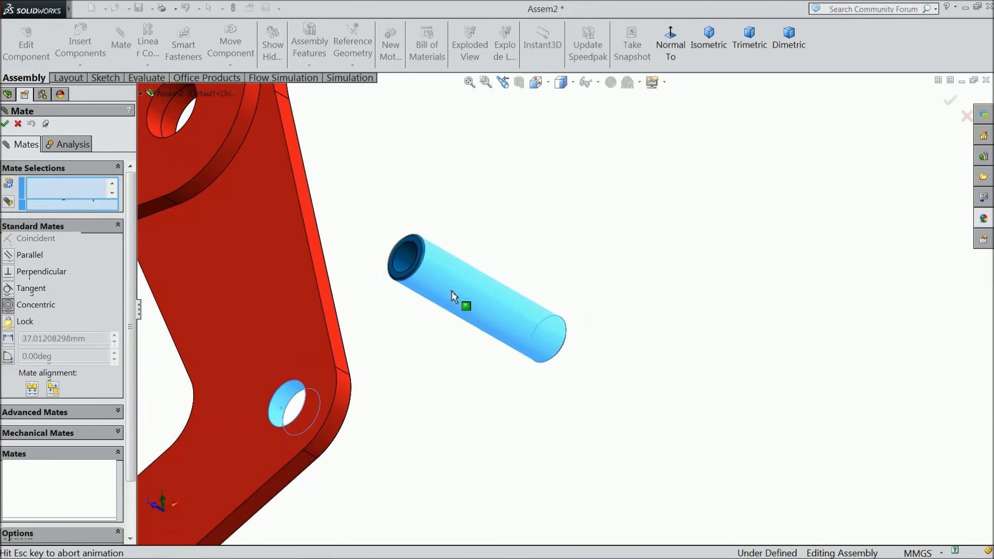
click(455, 297)
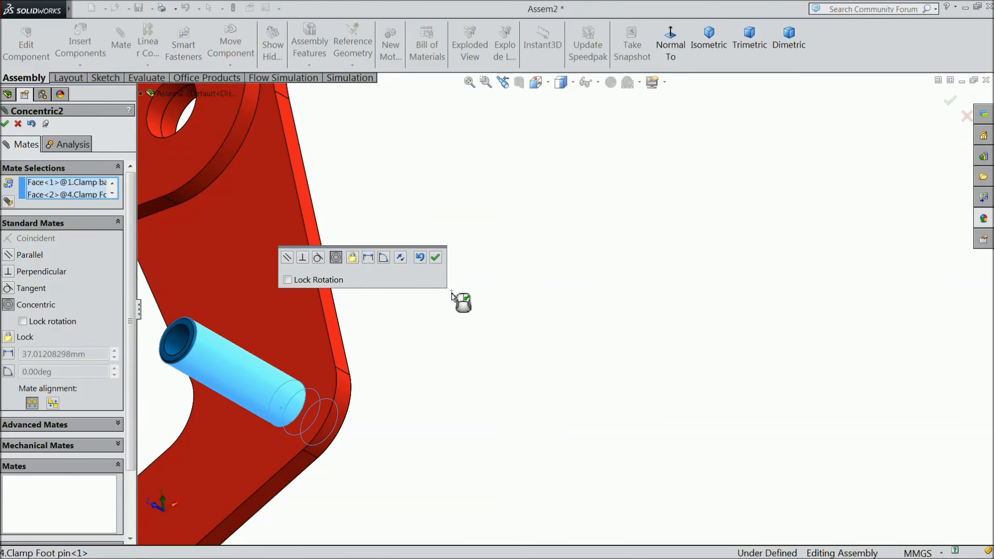
click(436, 257)
Add a coincident mate between the clamp base's flat face and the foot pin's end face, and finish mating.
scroll(463, 328, up, 3)
middle_drag(509, 366, 410, 369)
drag(372, 356, 337, 341)
click(405, 328)
middle_drag(405, 328, 340, 299)
scroll(383, 373, down, 3)
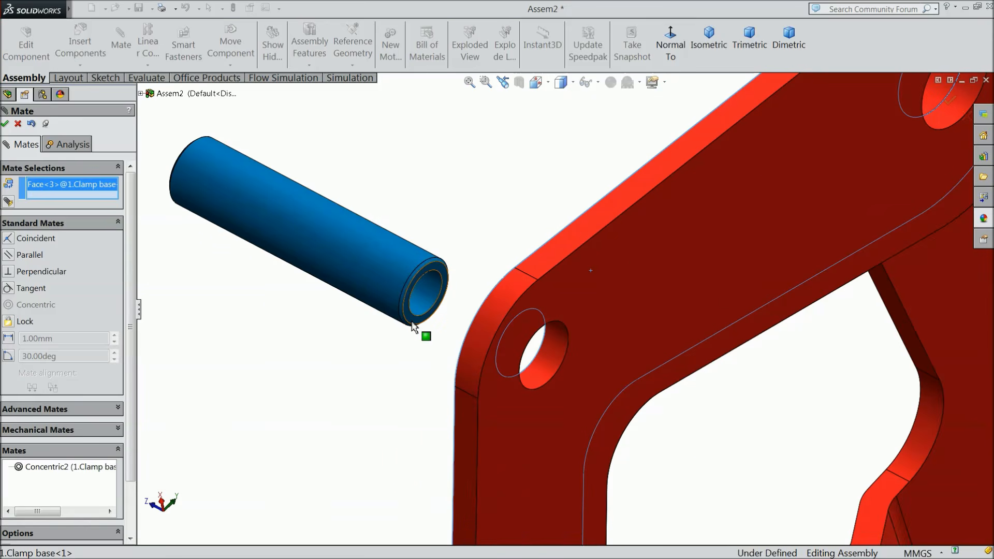
click(412, 323)
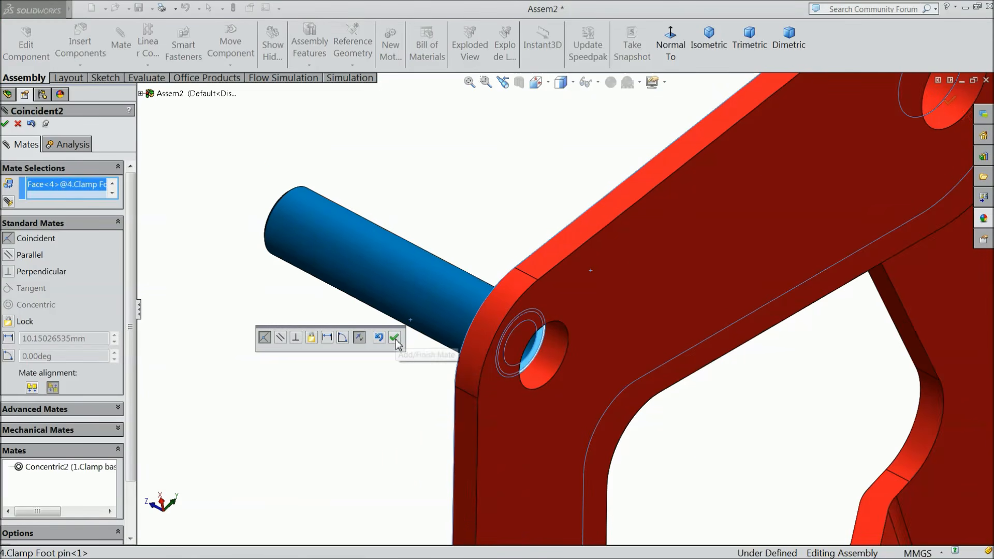
click(394, 338)
scroll(392, 343, up, 3)
middle_drag(391, 344, 537, 316)
scroll(541, 371, up, 3)
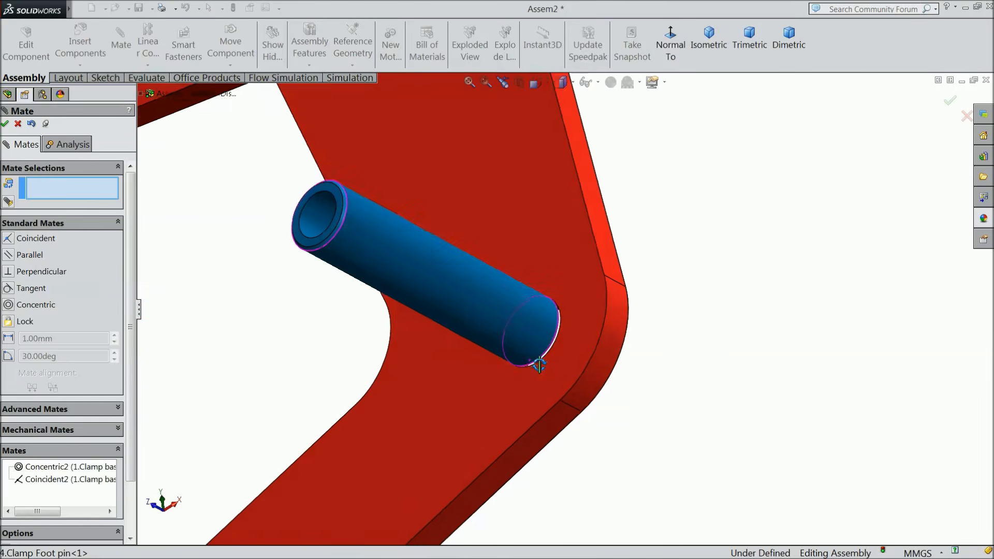
scroll(539, 365, up, 1)
middle_drag(539, 365, 397, 294)
scroll(508, 345, up, 8)
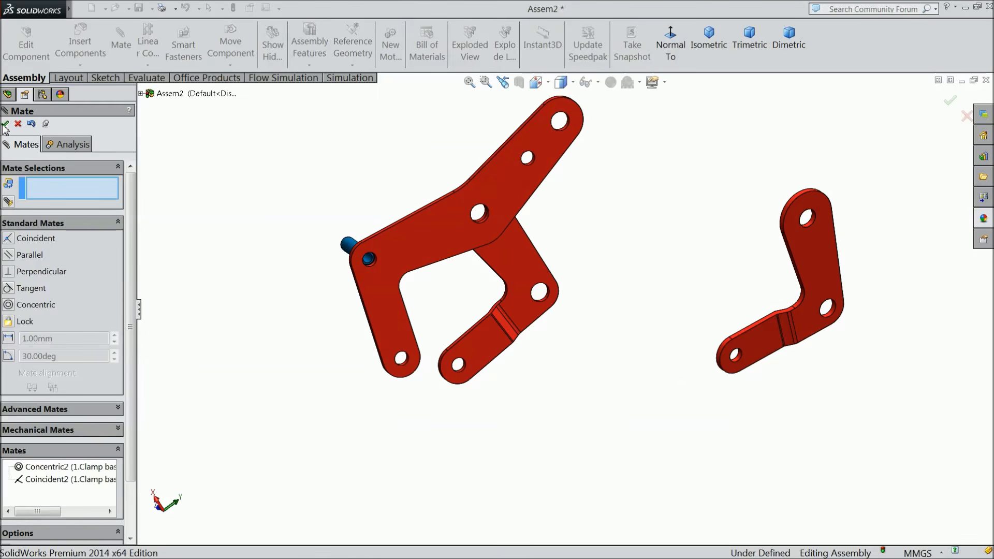
click(5, 125)
Insert the 8.Clamp Hinge part and place it just above the clamp base.
click(98, 54)
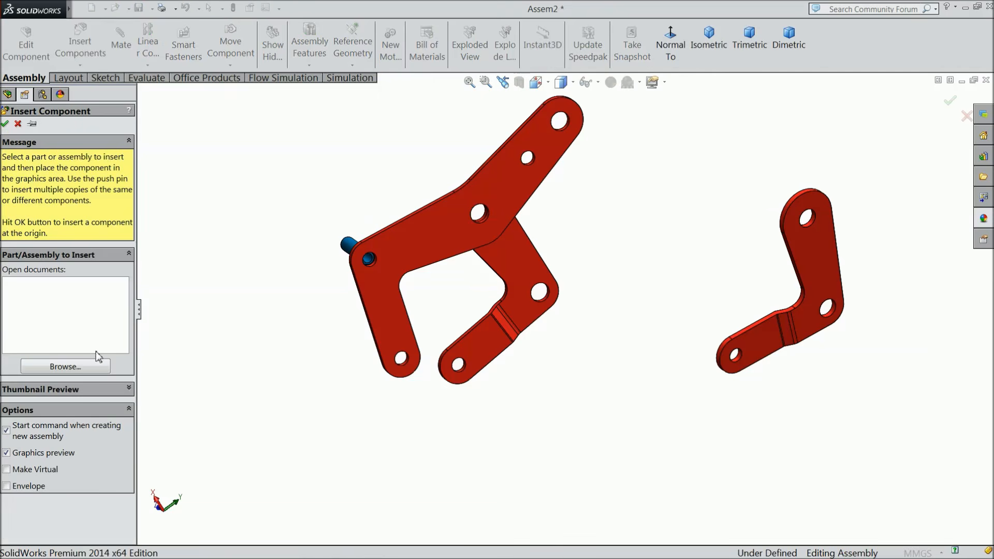
click(71, 366)
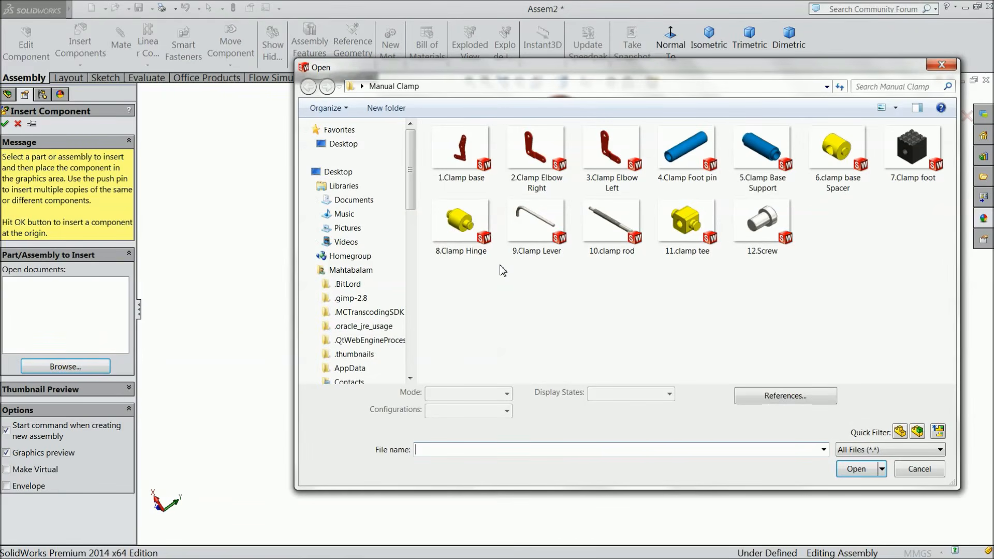
click(475, 237)
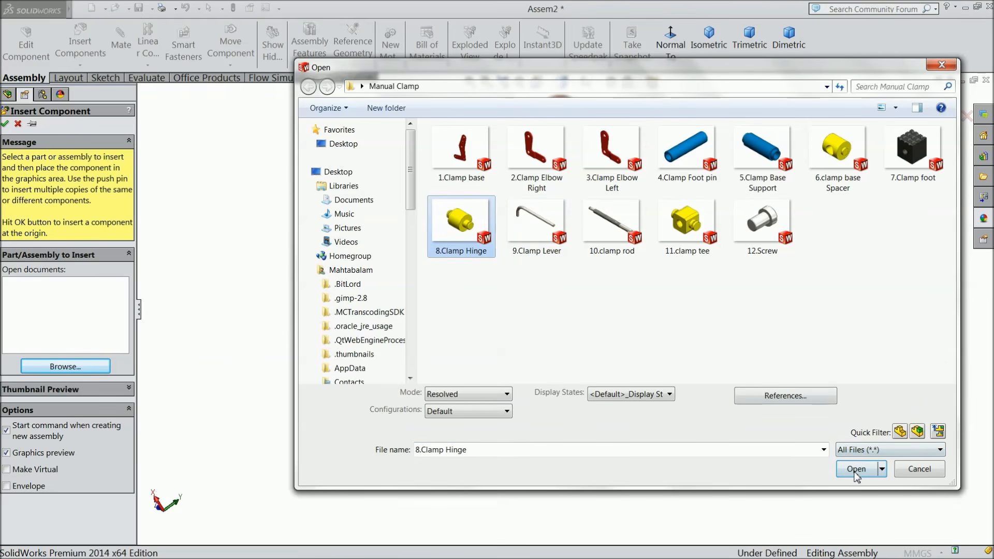
click(854, 472)
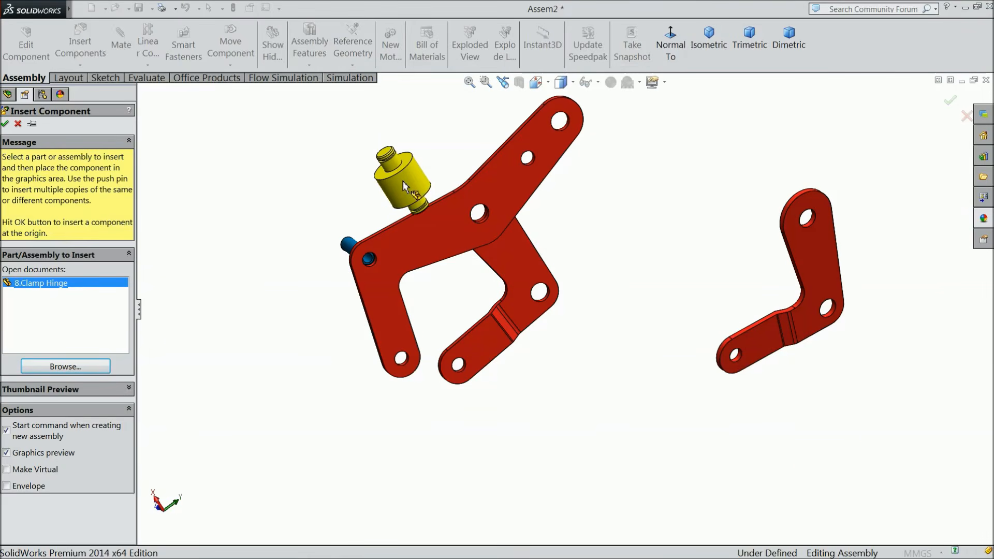
click(404, 186)
Add a concentric mate between the clamp hinge's large cylindrical face and the large middle hole of the clamp base.
middle_drag(434, 169, 455, 213)
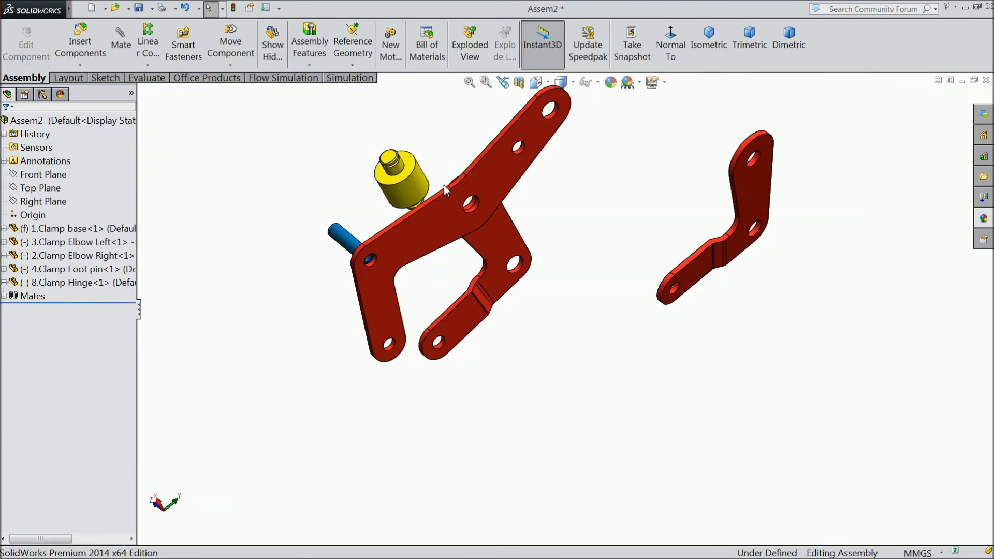
scroll(445, 189, down, 5)
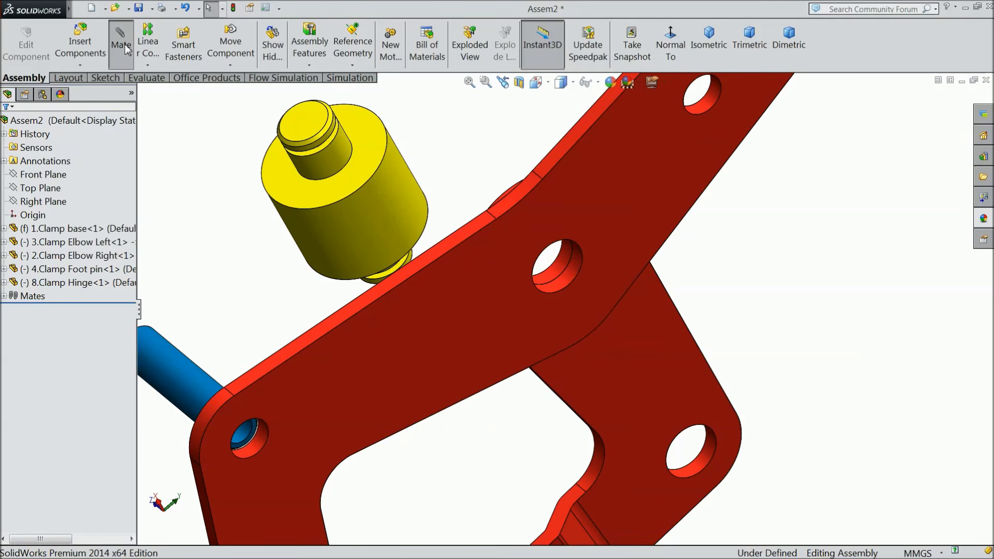
click(125, 49)
click(349, 227)
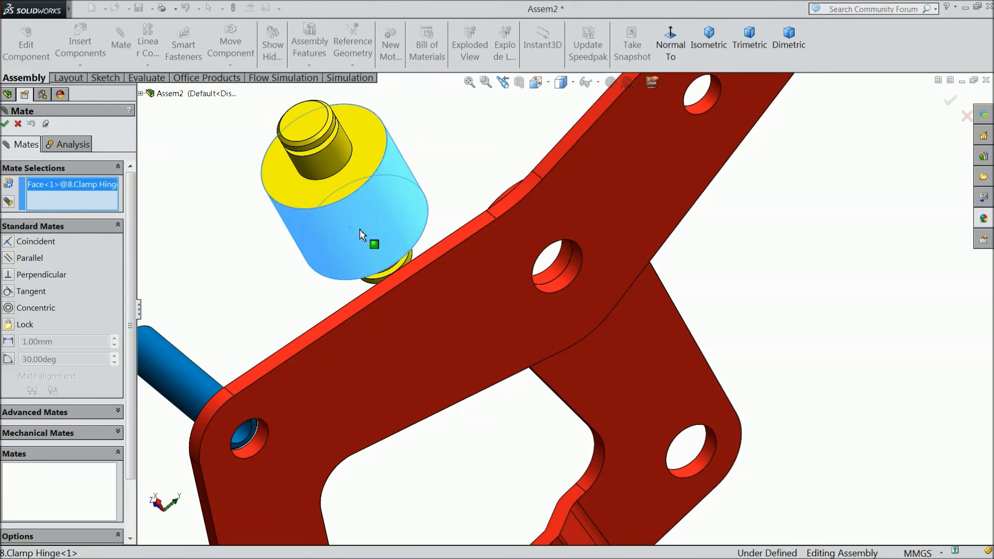
click(567, 279)
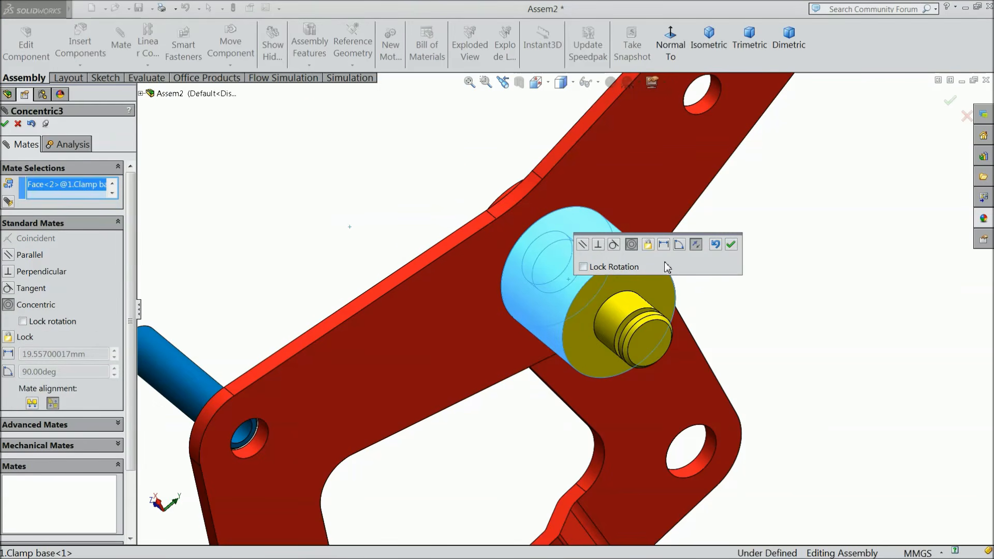
click(731, 244)
Pull the hinge clear of the plates, add a coincident mate between its shoulder face and the right elbow's flat face, and finish mating.
drag(564, 281, 427, 211)
middle_drag(427, 211, 556, 314)
click(430, 217)
click(555, 311)
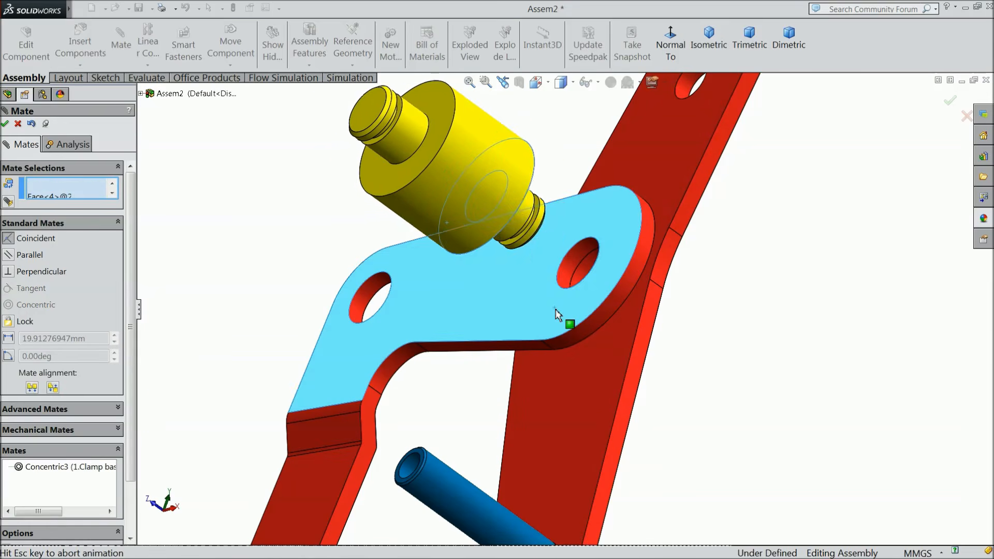
middle_drag(711, 377, 723, 342)
click(699, 274)
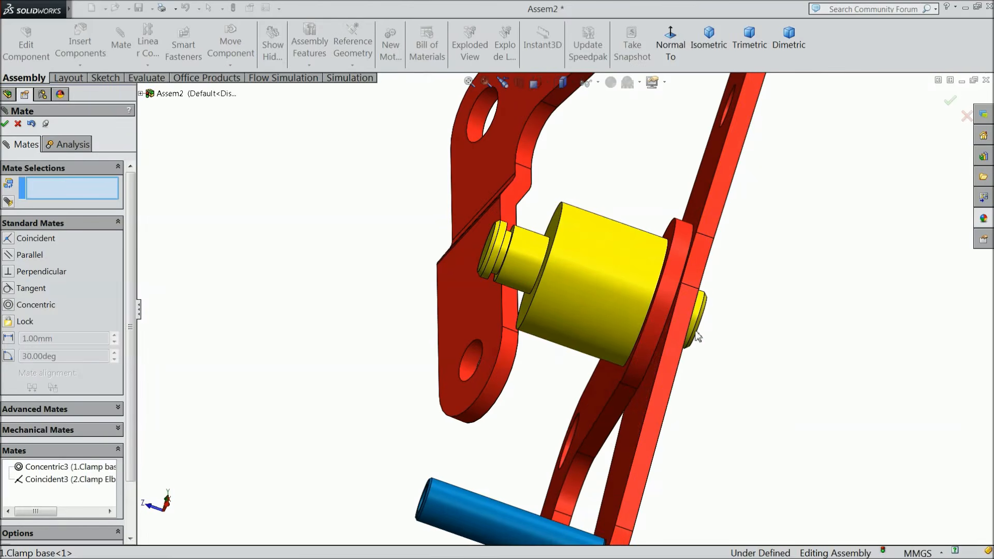
click(5, 124)
Create a second instance of the clamp base by copying the first one to the hinge's free side.
key(f)
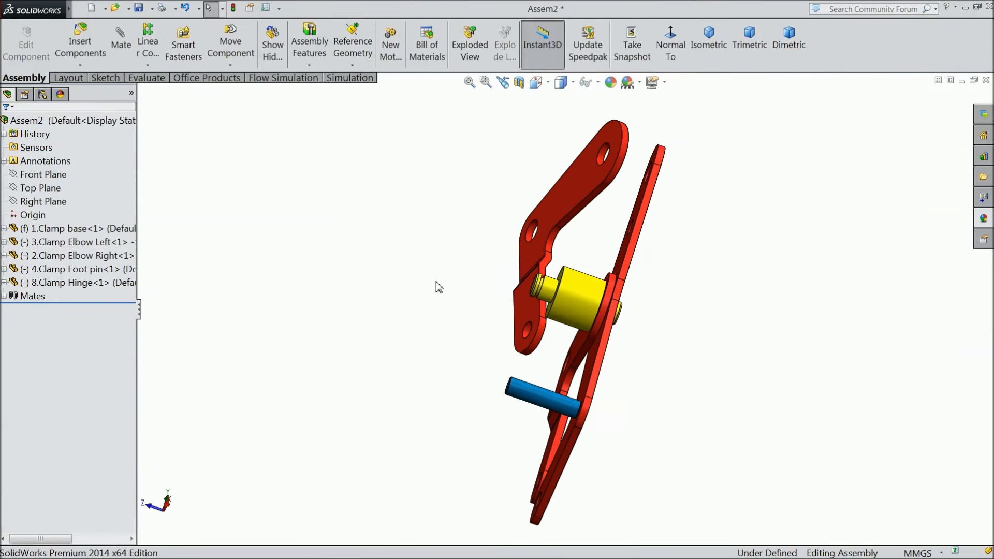
middle_drag(437, 284, 406, 237)
scroll(407, 244, down, 3)
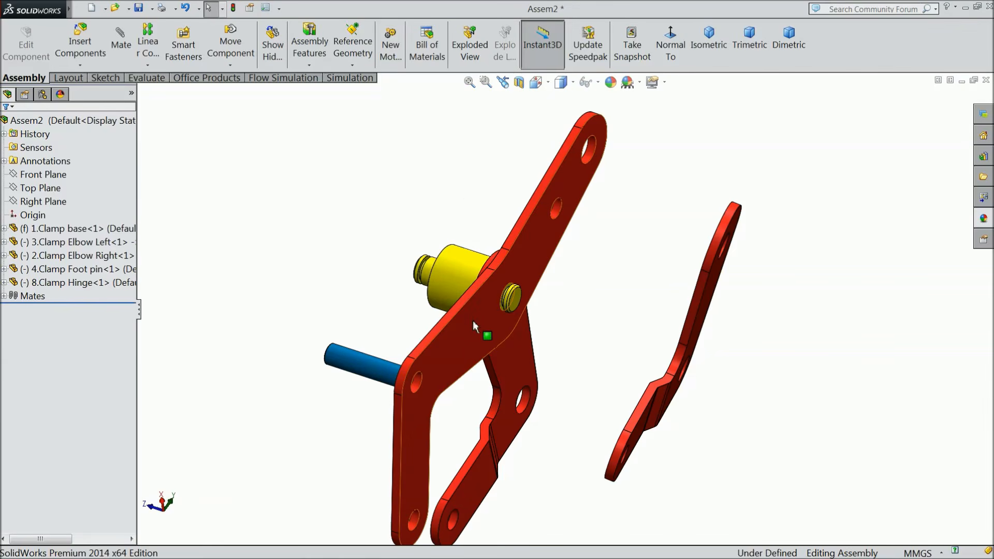
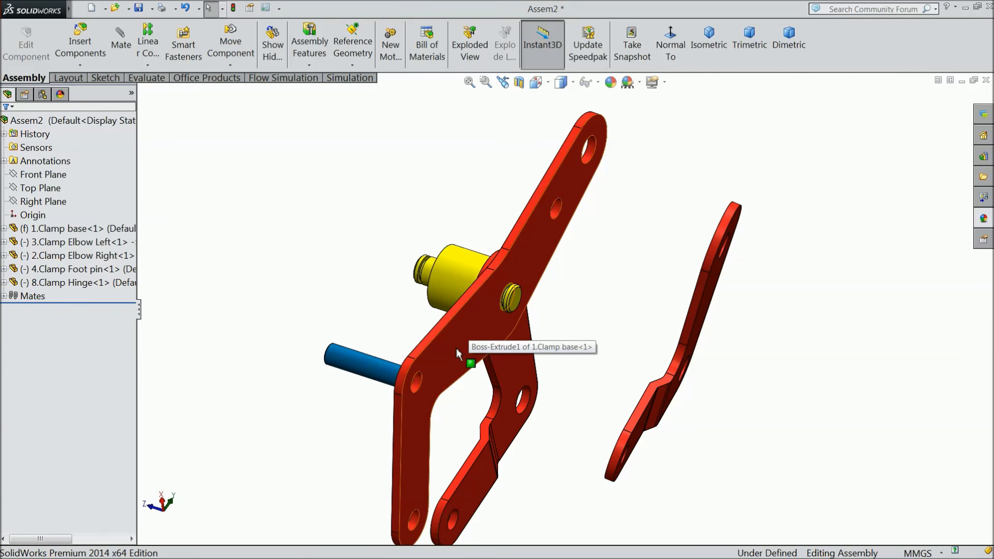
ctrl+drag(455, 348, 325, 250)
Add a concentric mate between the second clamp base's large middle hole and the free end of the clamp hinge.
mouse_move(377, 271)
middle_down()
mouse_move(409, 280)
mouse_move(363, 270)
middle_up()
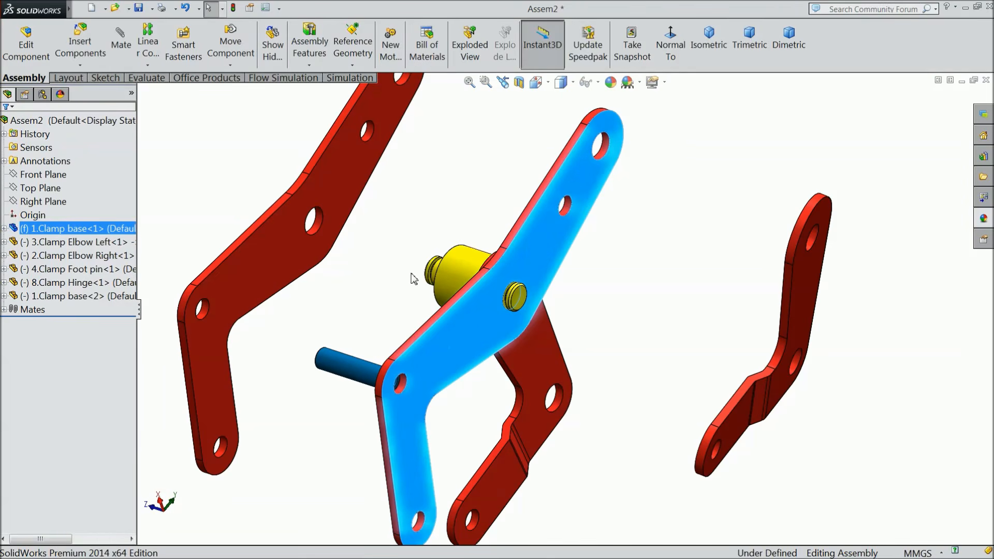
scroll(413, 279, down, 3)
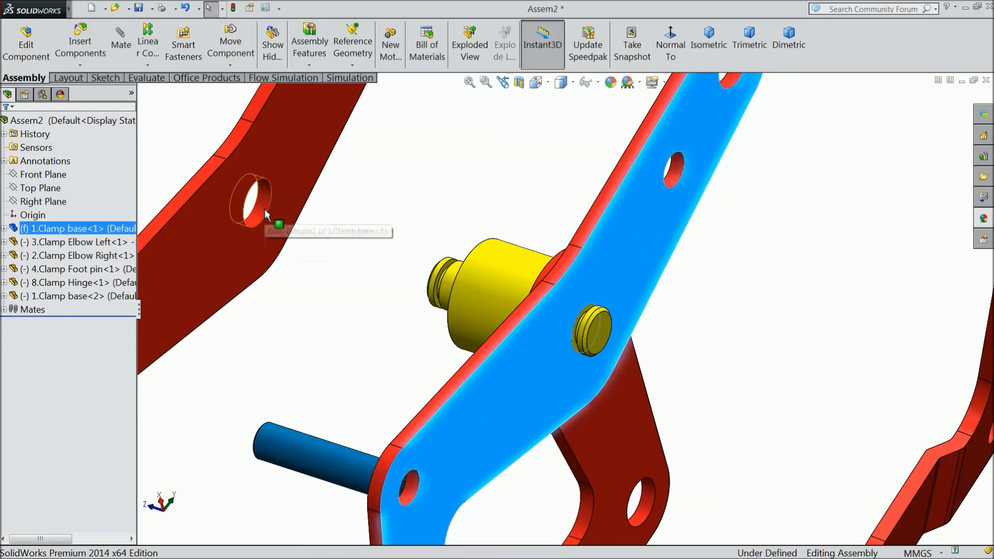
click(265, 209)
click(365, 159)
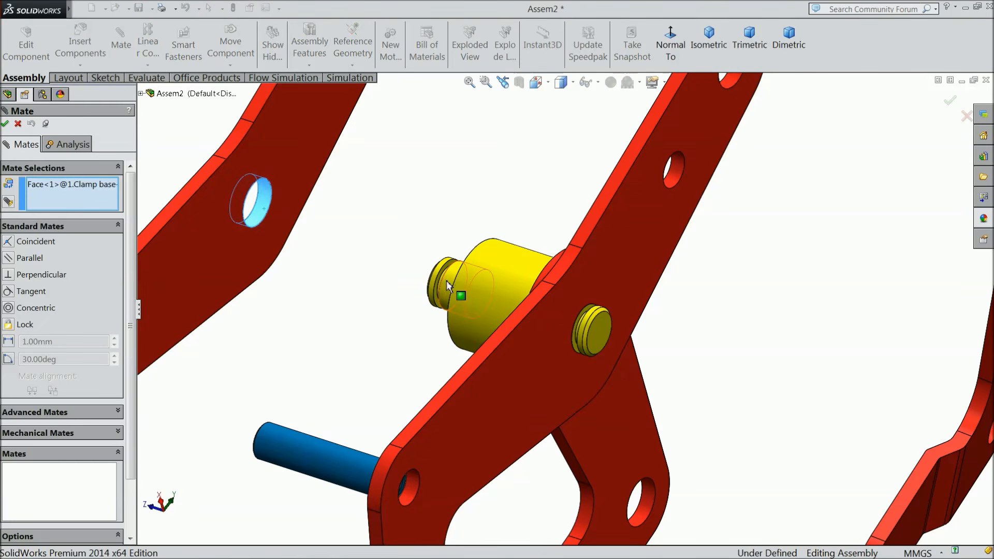
click(448, 282)
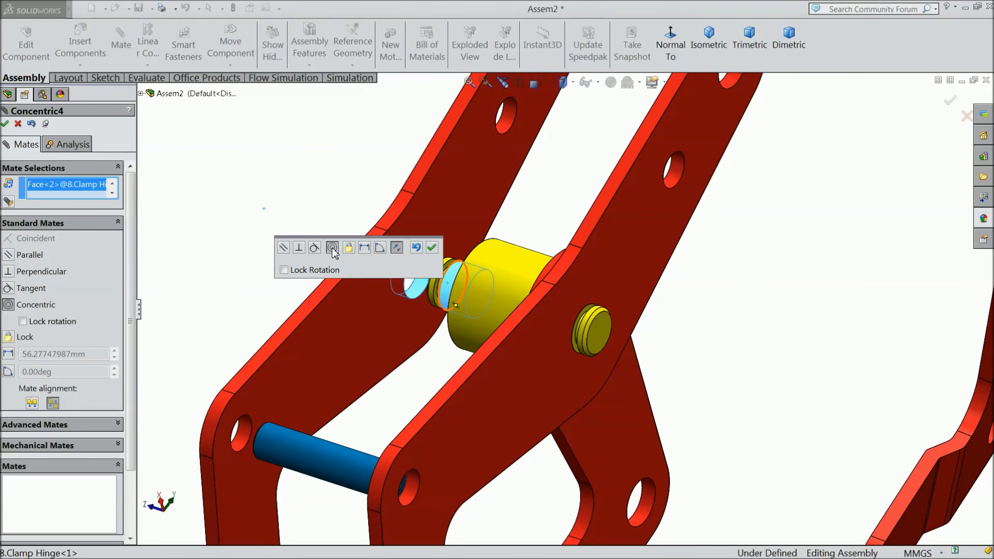
click(433, 248)
Slide the second clamp base away from the hinge, move the left elbow to its outer side, and finish mating.
mouse_move(448, 294)
mouse_down()
mouse_move(420, 264)
mouse_move(436, 283)
mouse_up()
key(f)
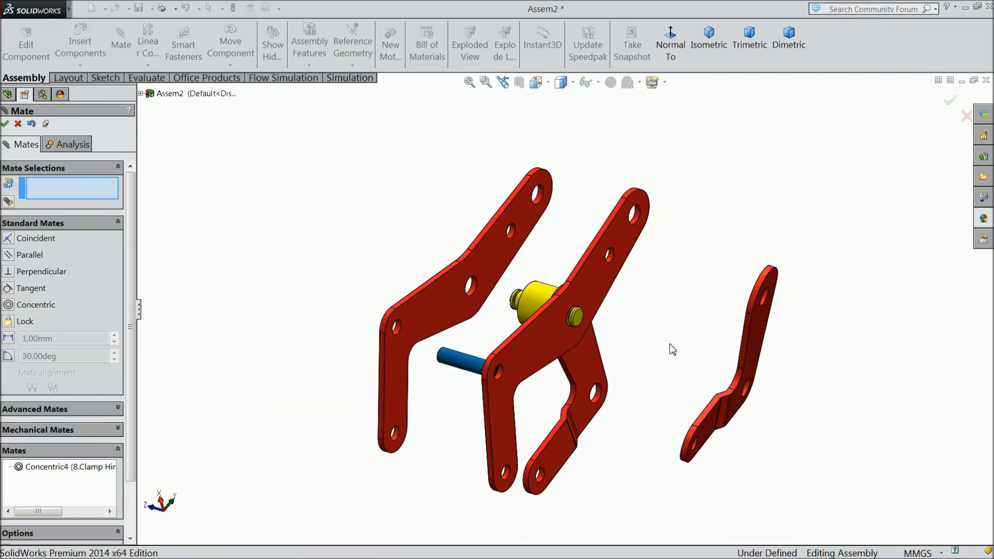
drag(764, 353, 406, 276)
middle_drag(346, 275, 355, 293)
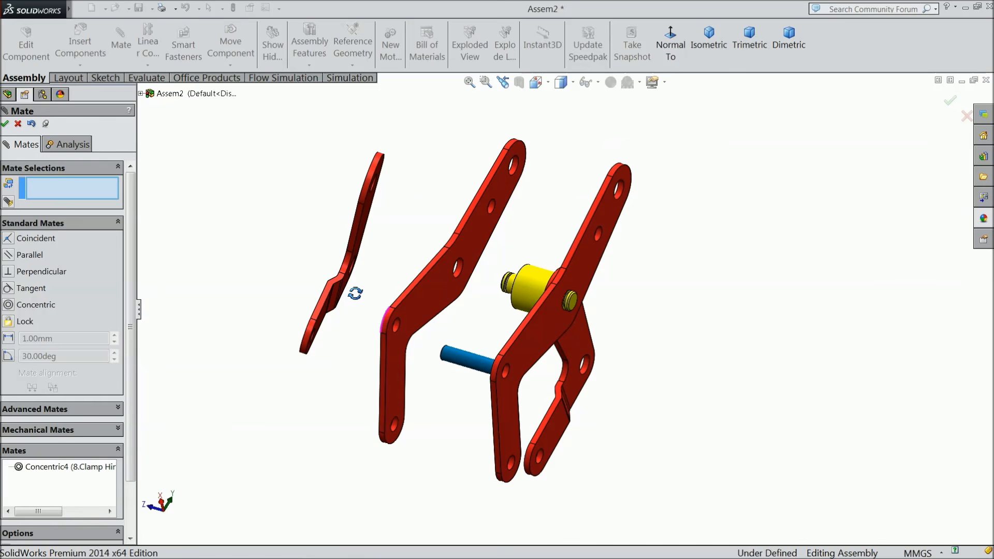
click(5, 124)
Rotate the left elbow with Rotate Component so its flat side faces the second clamp base and its offset arm points down.
click(230, 65)
click(259, 94)
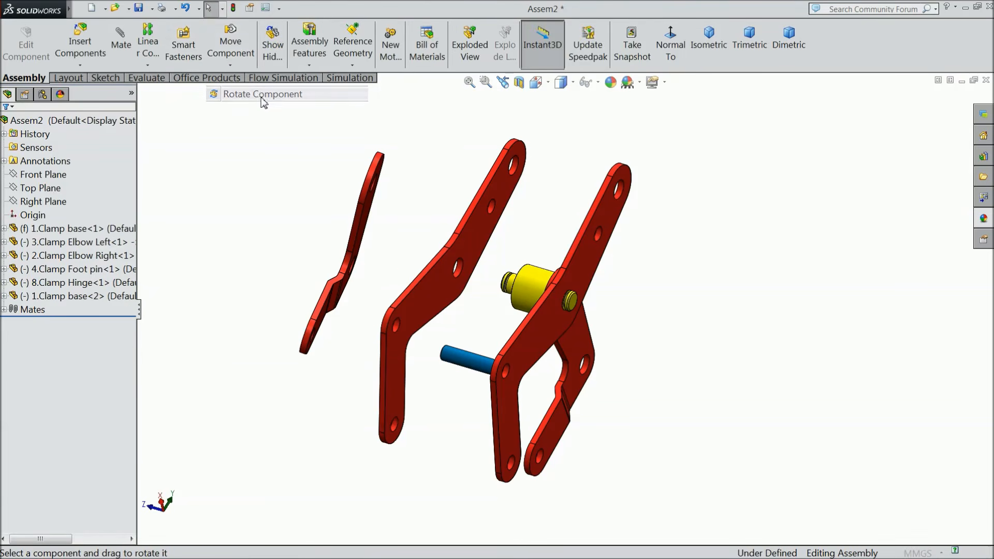
drag(333, 248, 315, 237)
middle_drag(315, 237, 324, 318)
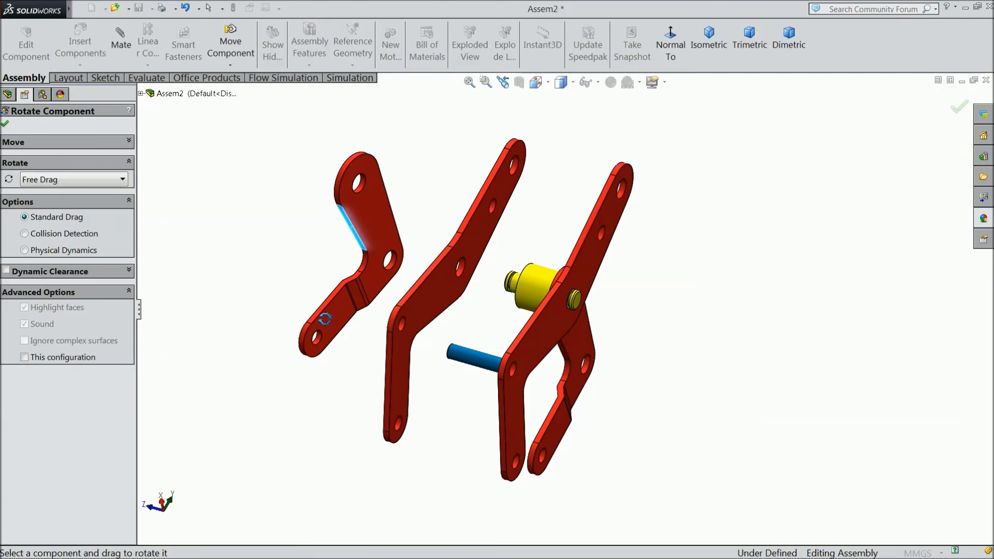
click(5, 124)
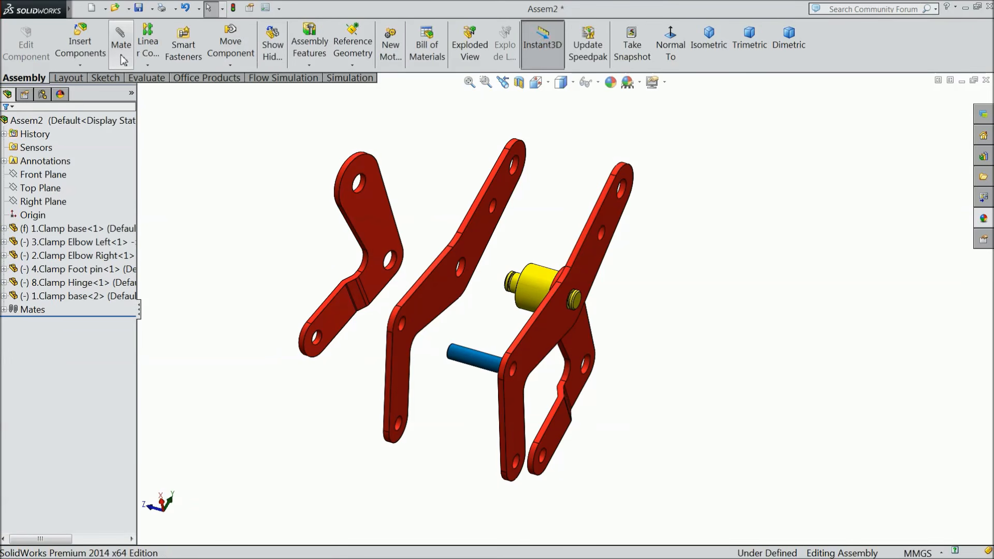
Add a concentric mate between the left elbow's upper hole and the large middle hole of the second clamp base.
click(120, 41)
scroll(494, 284, down, 3)
scroll(553, 335, up, 2)
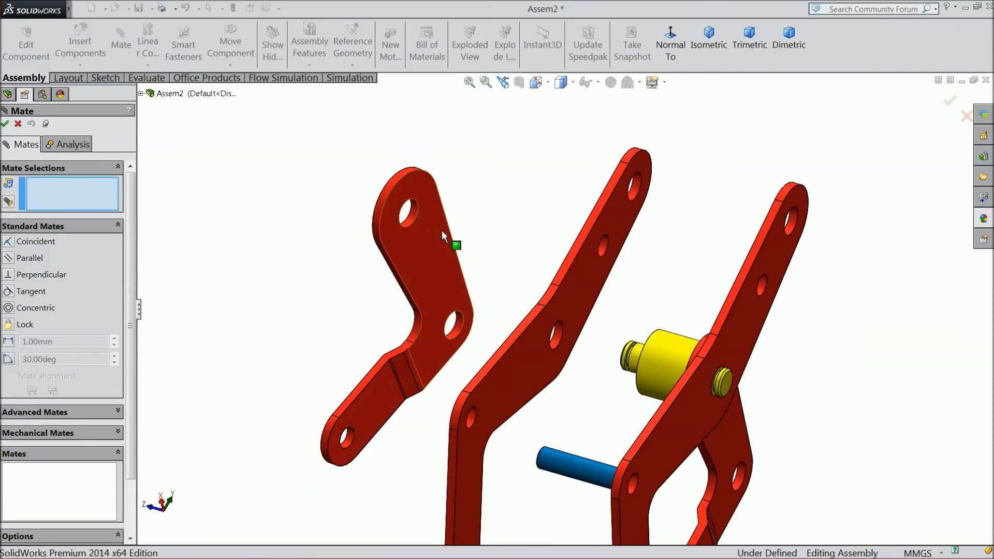
click(412, 217)
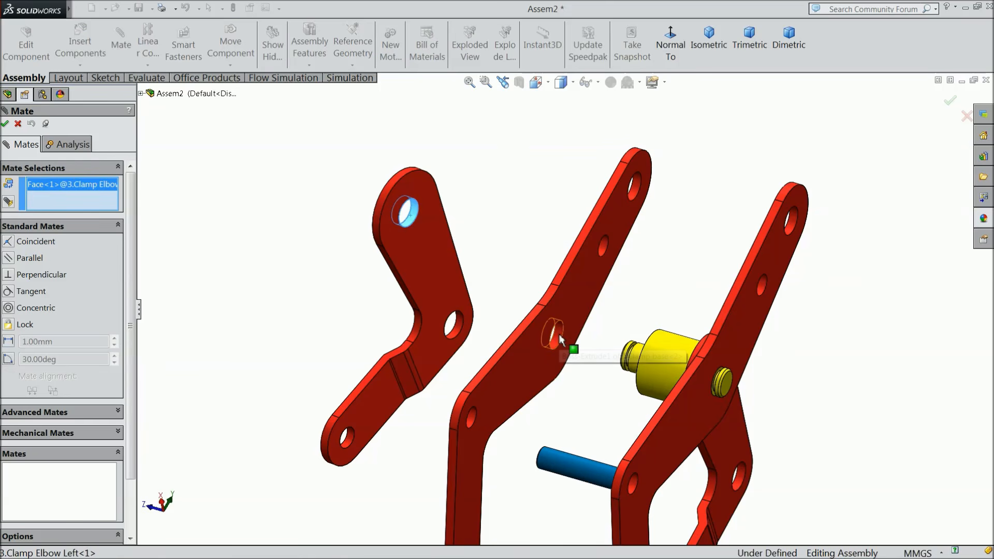
click(557, 335)
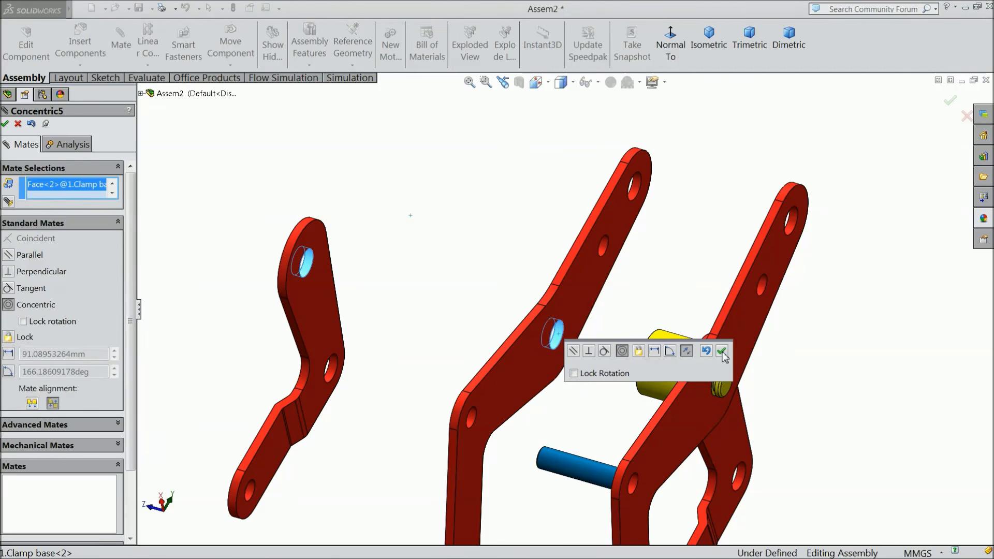
click(721, 352)
Add a coincident mate between the second clamp base's flat face and the left elbow's flat face, seating the elbow against the base.
scroll(591, 374, up, 2)
scroll(591, 374, down, 1)
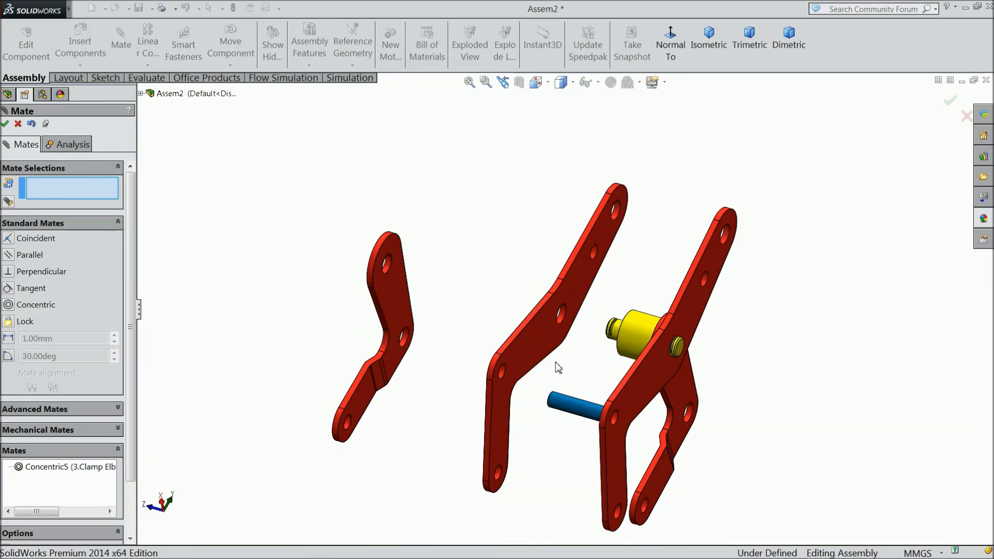
click(535, 339)
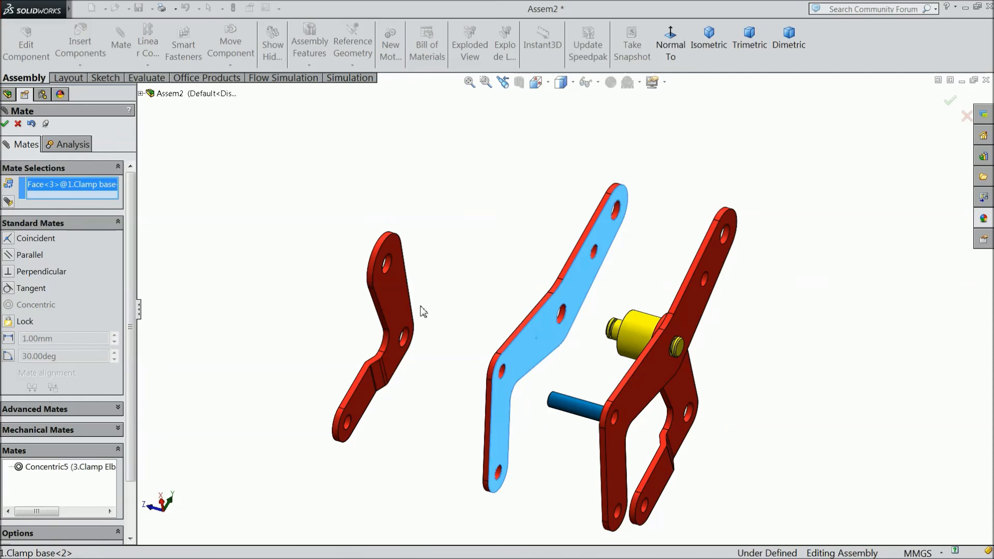
mouse_move(420, 306)
middle_down()
mouse_move(479, 329)
mouse_move(453, 346)
mouse_move(425, 323)
middle_up()
click(377, 287)
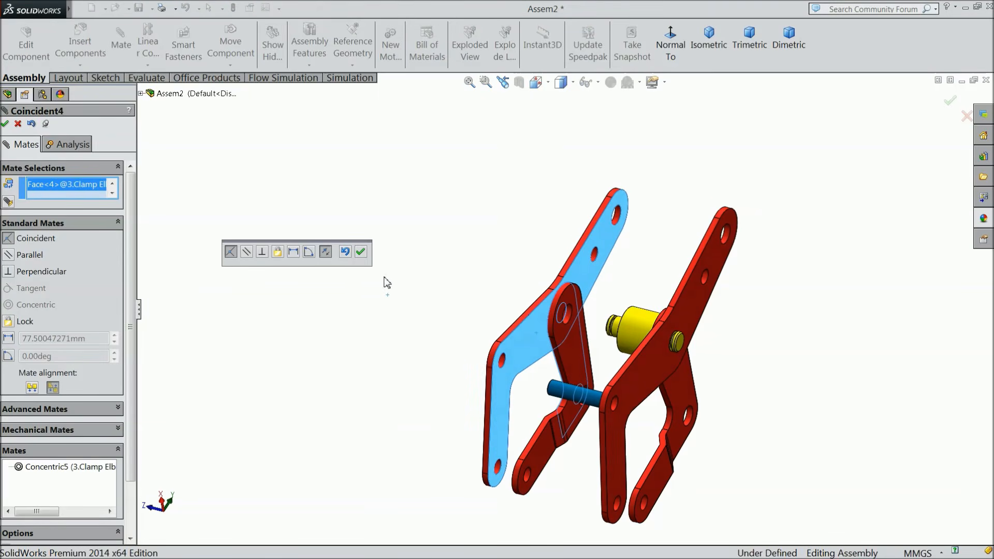
click(360, 252)
Add a coincident mate between the left elbow's inner face and the shoulder face of the clamp hinge.
scroll(573, 361, down, 3)
scroll(554, 381, up, 3)
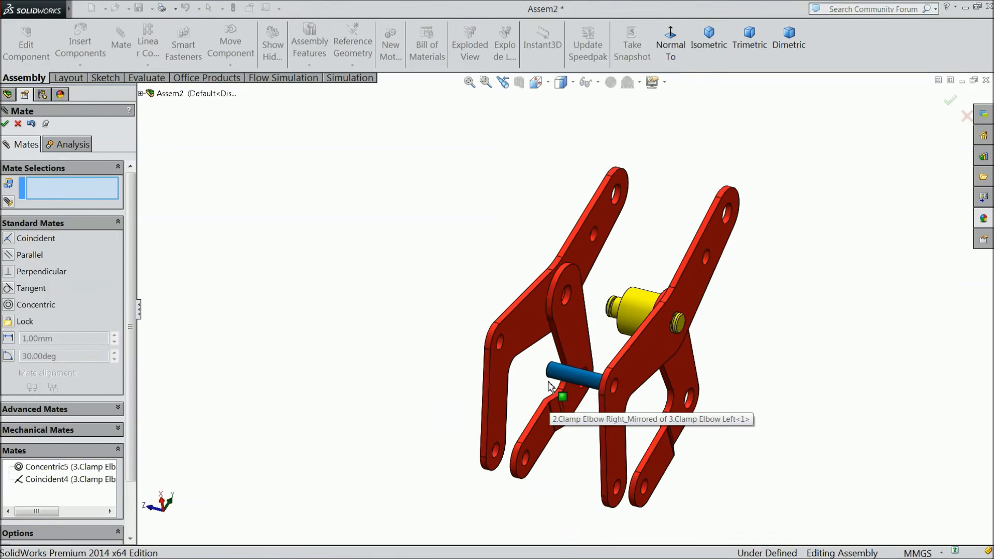
mouse_move(536, 377)
middle_down()
mouse_move(566, 363)
mouse_move(518, 338)
mouse_move(595, 366)
mouse_move(561, 355)
mouse_move(524, 382)
mouse_move(541, 385)
middle_up()
scroll(542, 385, down, 3)
click(554, 299)
middle_drag(582, 295, 646, 318)
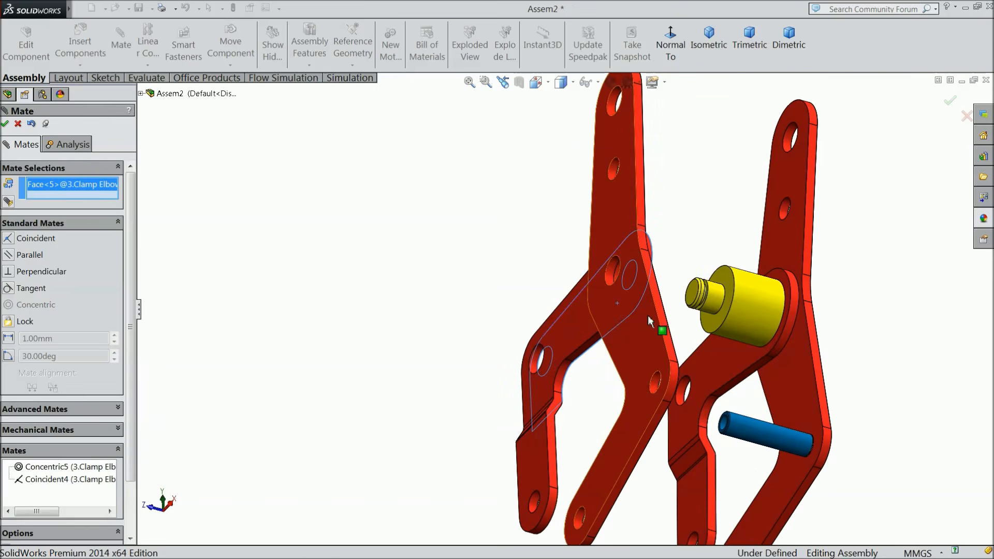
click(723, 283)
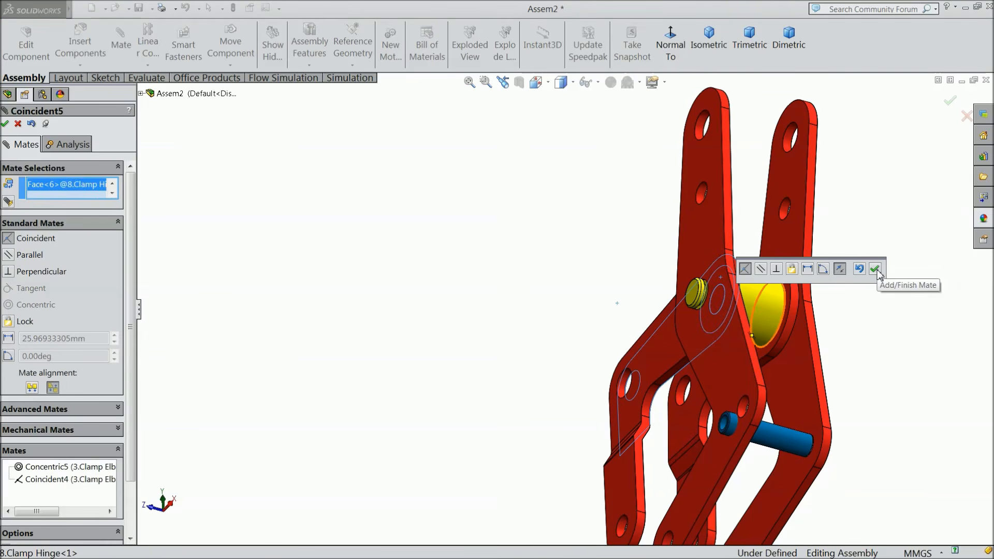
click(875, 268)
Align the two clamp bases with a coincident mate between their matching narrow edge faces beside the foot pin.
scroll(783, 339, up, 5)
middle_drag(783, 339, 675, 342)
scroll(676, 342, down, 6)
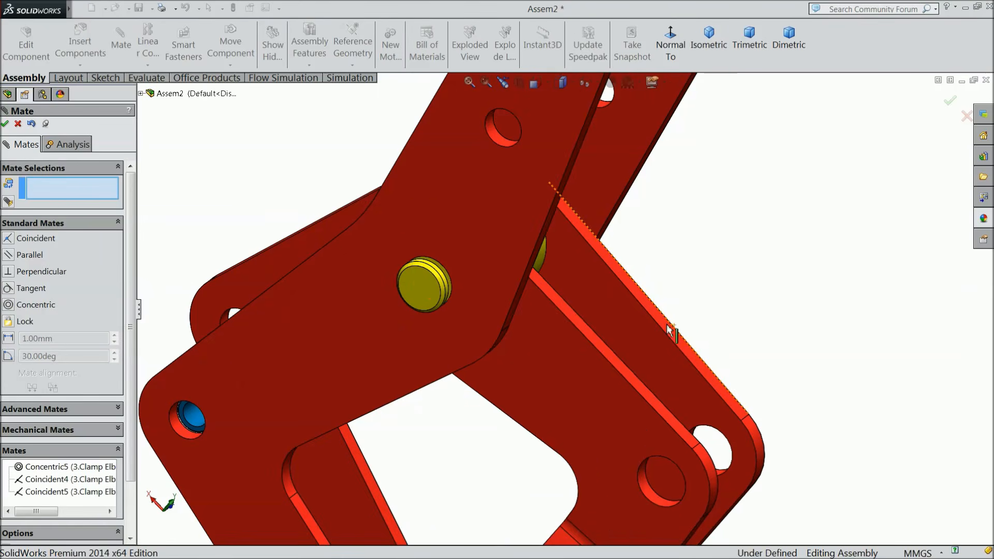
scroll(475, 325, up, 5)
middle_drag(443, 285, 387, 259)
scroll(335, 332, down, 5)
click(377, 358)
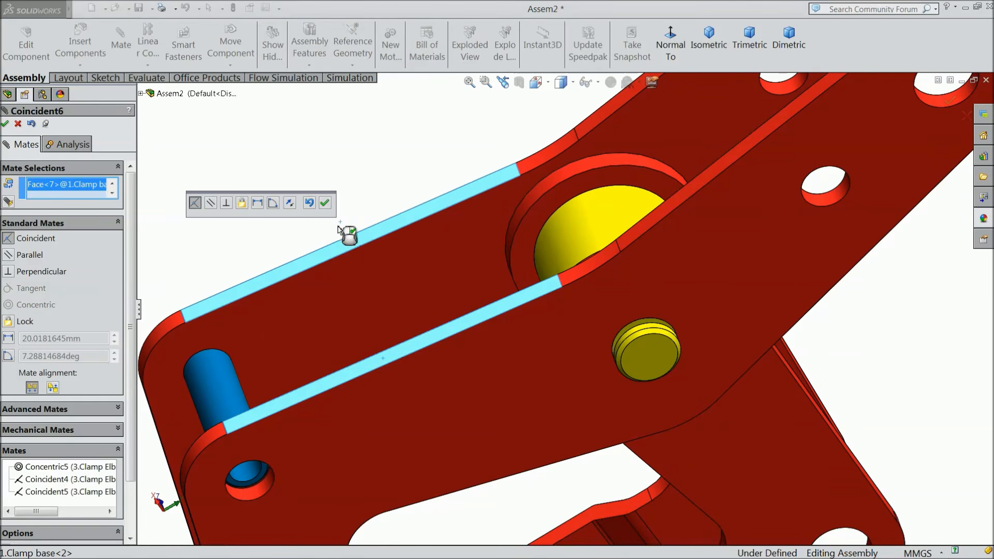
click(324, 204)
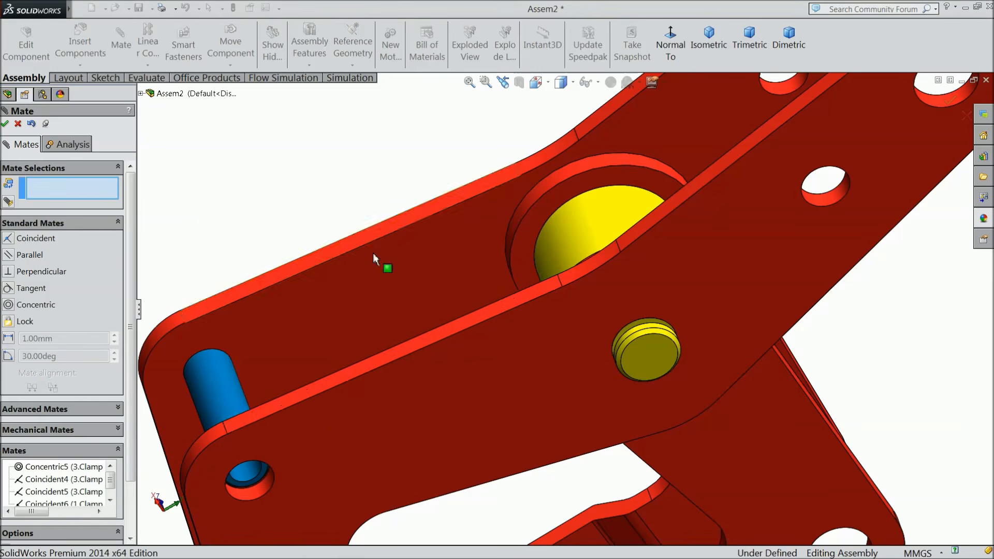
Align the two elbows with a coincident mate between their long narrow edge faces.
scroll(509, 353, up, 4)
middle_drag(510, 353, 433, 329)
scroll(769, 368, down, 4)
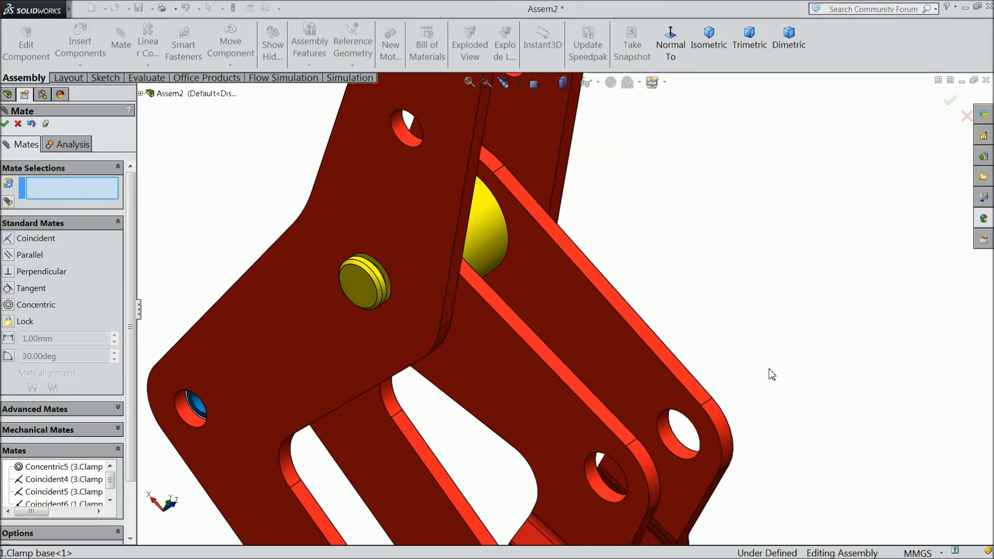
click(582, 394)
click(656, 346)
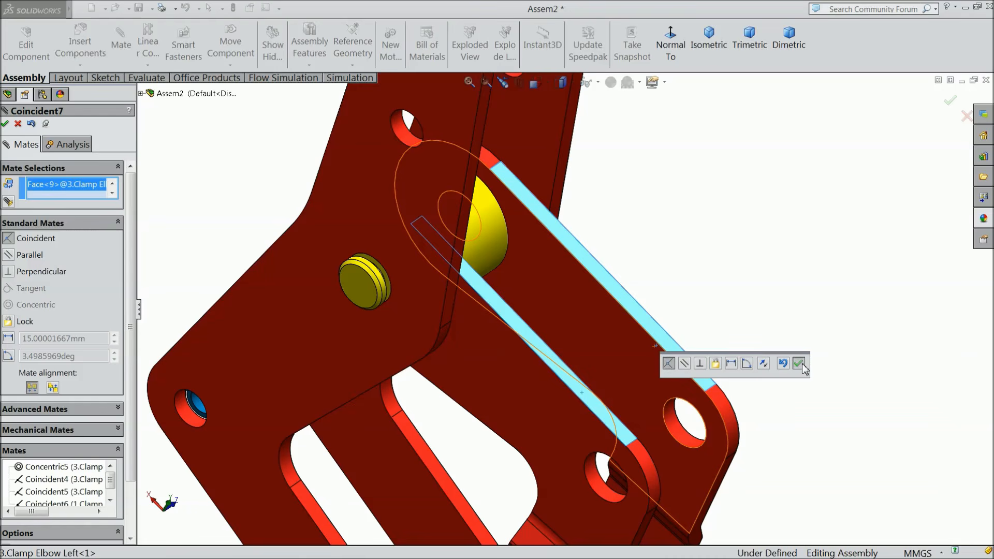
click(802, 368)
Swing the mated elbows slightly about the hinge to test their motion, and finish mating.
scroll(676, 399, up, 4)
middle_drag(676, 399, 702, 393)
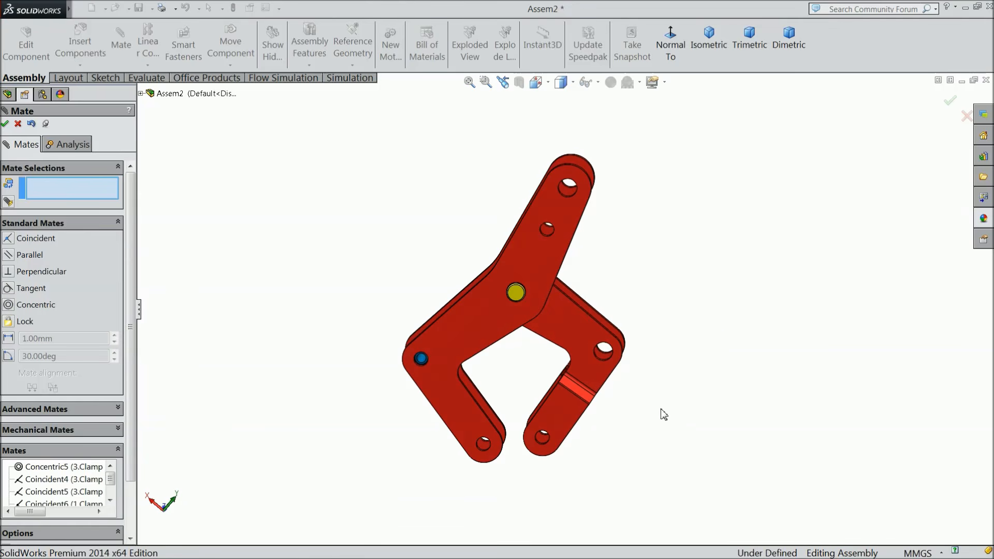
mouse_move(577, 416)
mouse_down()
mouse_move(589, 375)
mouse_move(567, 446)
mouse_move(583, 371)
mouse_move(577, 409)
mouse_move(586, 403)
mouse_up()
middle_drag(632, 434, 672, 502)
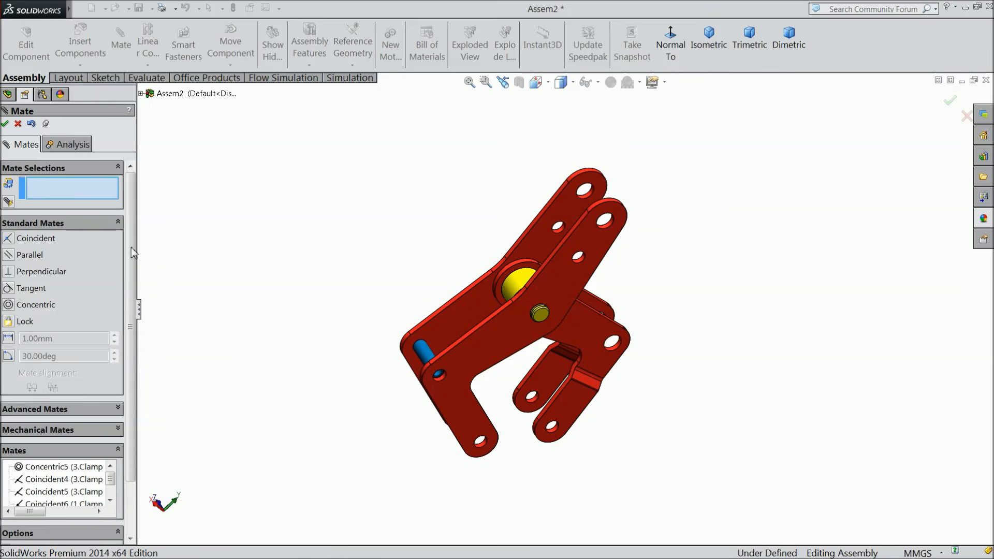
click(5, 124)
Delete the foot pin's coincident mate Coincident2 with the first clamp base.
scroll(390, 350, down, 3)
middle_drag(390, 350, 432, 359)
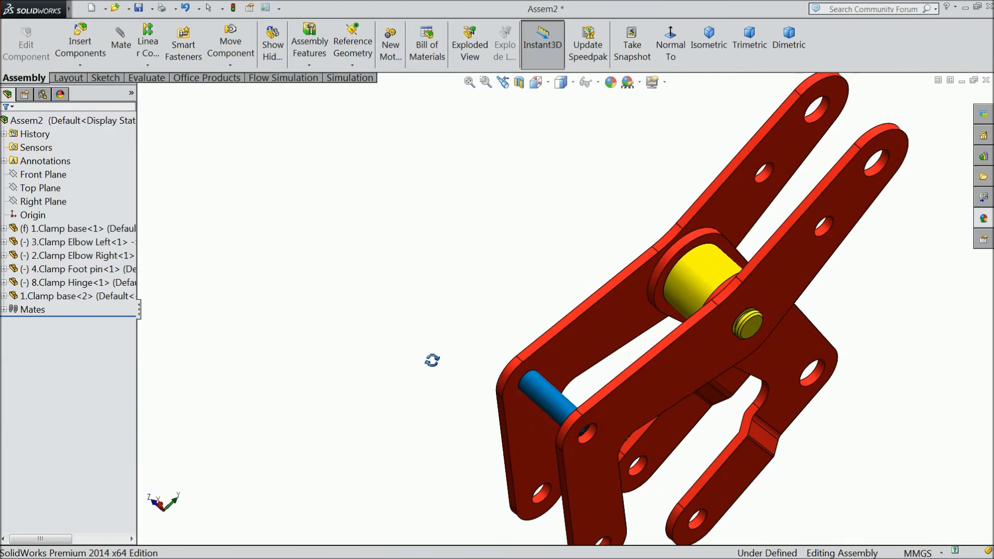
click(563, 406)
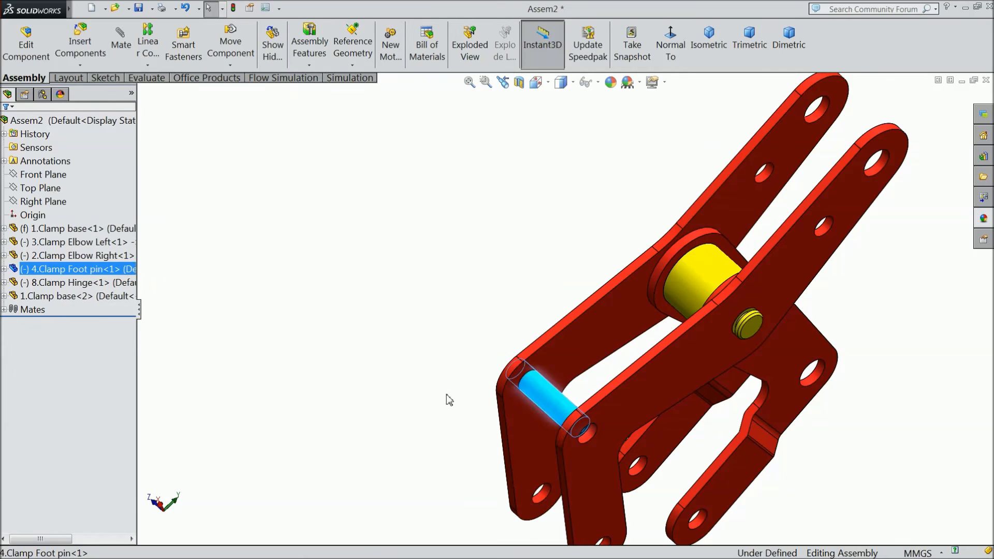
click(4, 269)
click(14, 283)
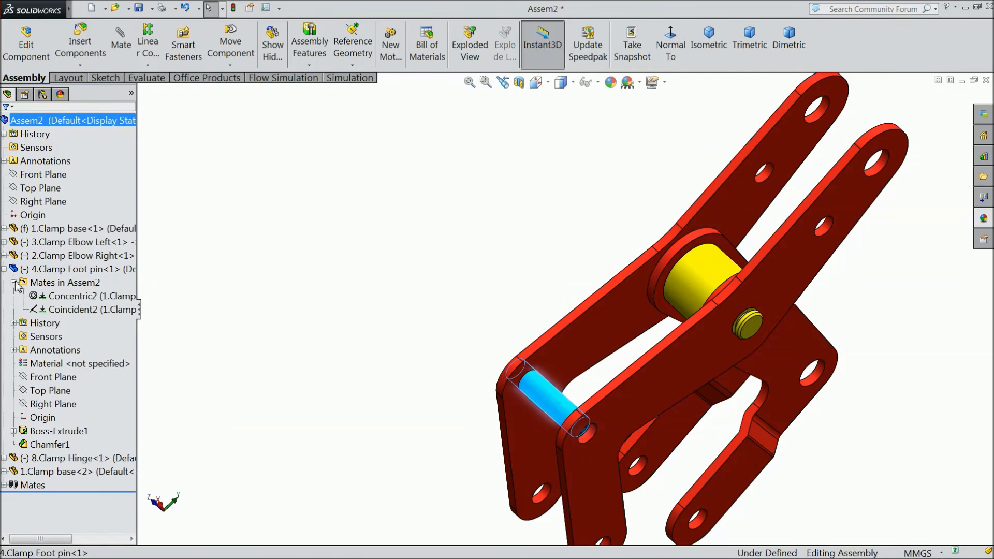
click(58, 309)
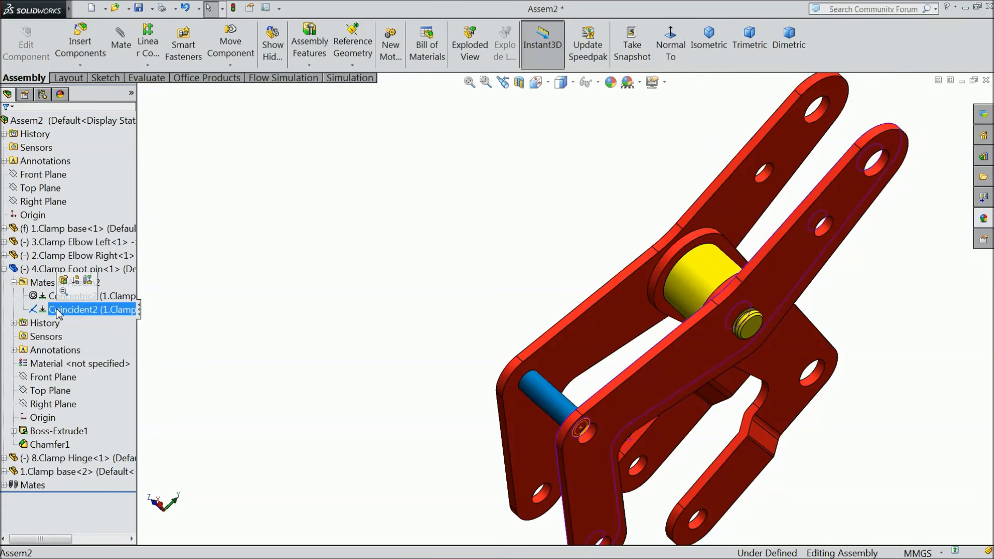
right_click(58, 312)
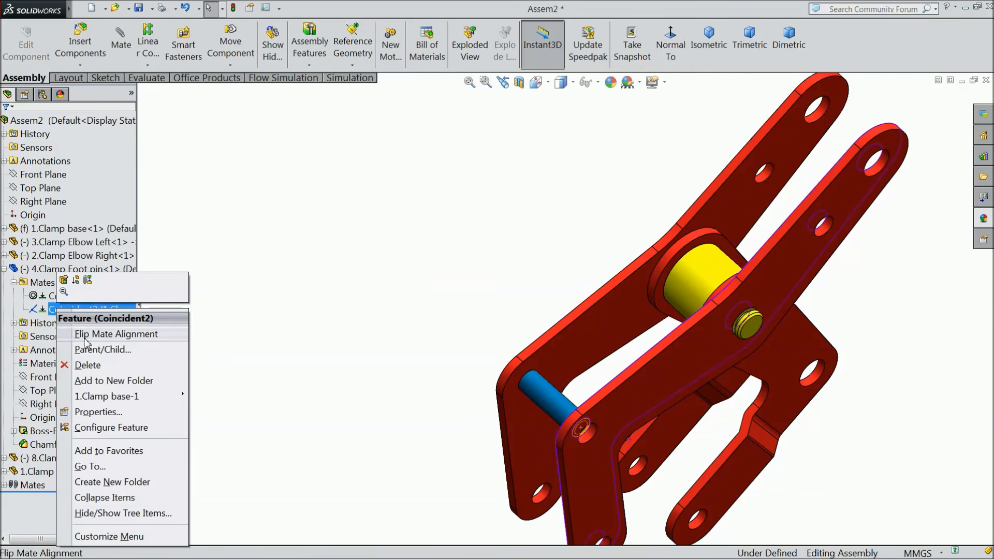
click(88, 368)
click(583, 202)
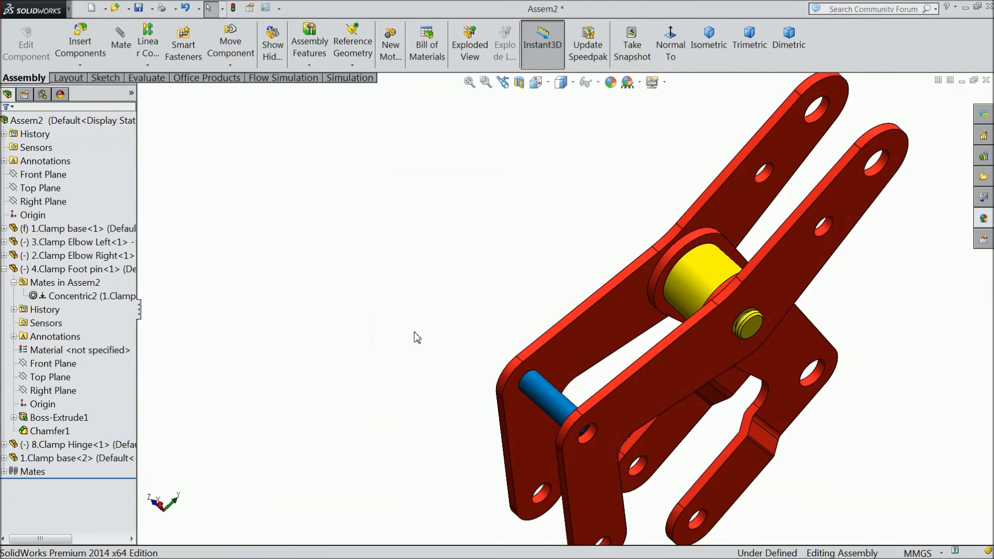
Slide the foot pin through the first clamp base's hole and mate its end face coincident with the base's outer face.
scroll(544, 388, up, 3)
scroll(414, 363, down, 5)
drag(426, 383, 437, 393)
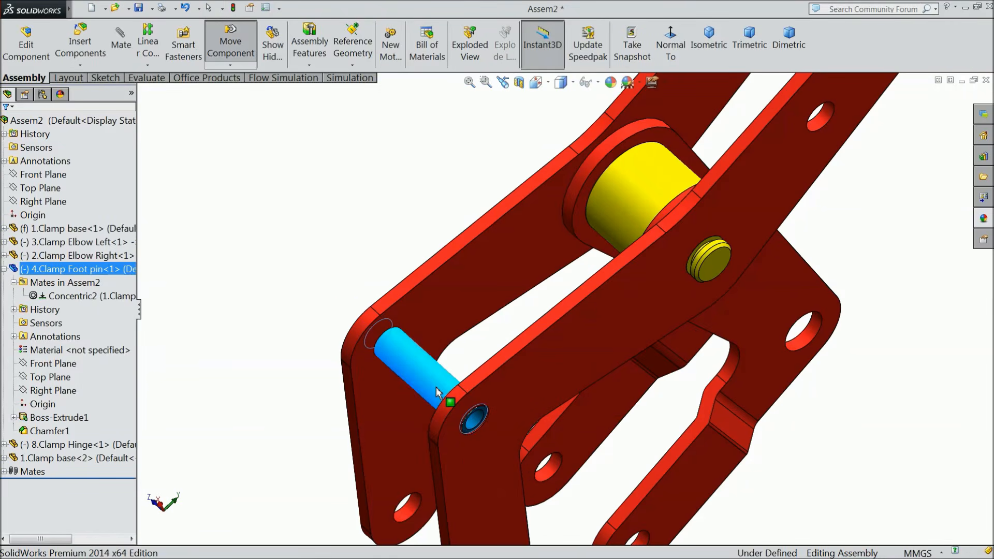
middle_drag(336, 320, 309, 300)
scroll(476, 414, down, 6)
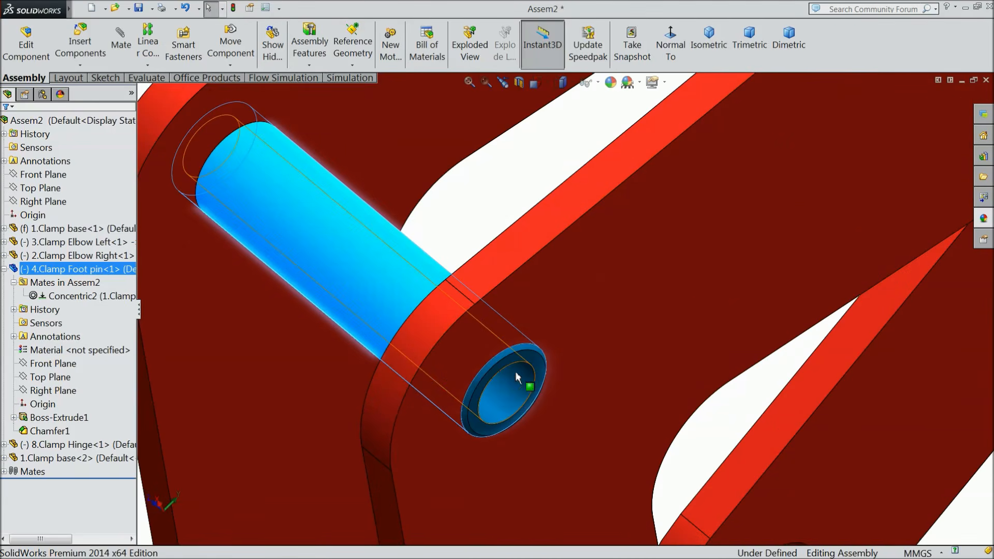
scroll(520, 357, down, 3)
click(522, 346)
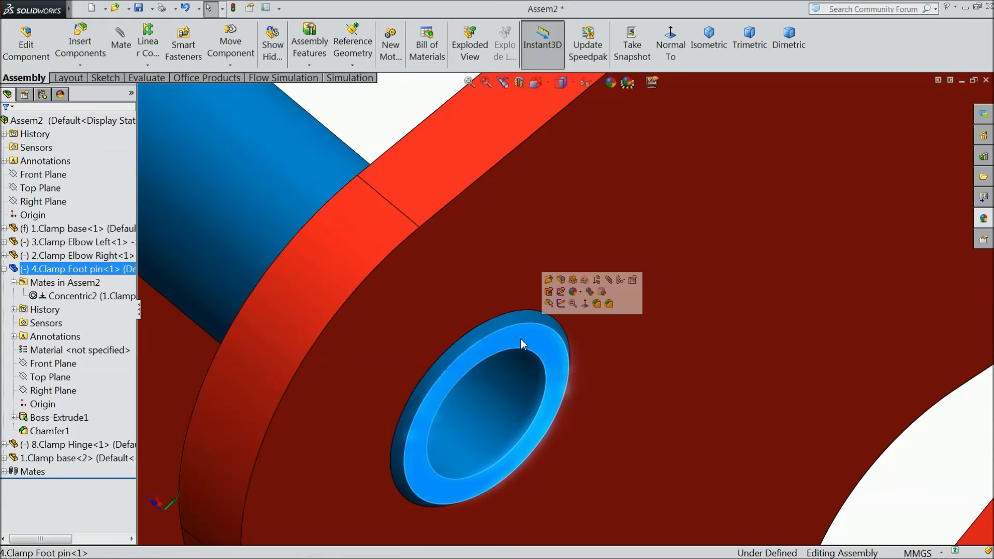
click(608, 280)
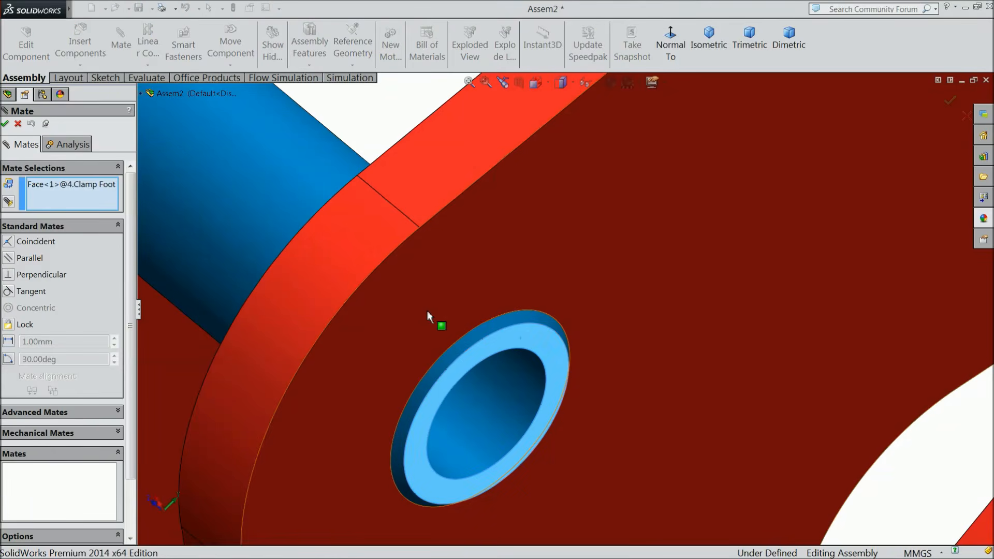
click(554, 251)
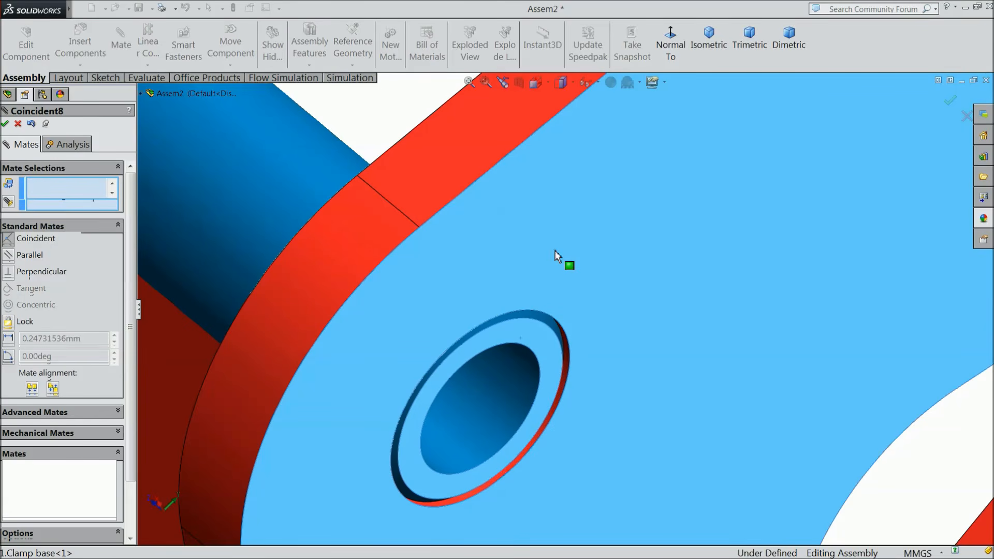
click(699, 231)
Examine the foot pin's fit between the two clamp bases from several angles, and finish mating.
scroll(560, 293, up, 8)
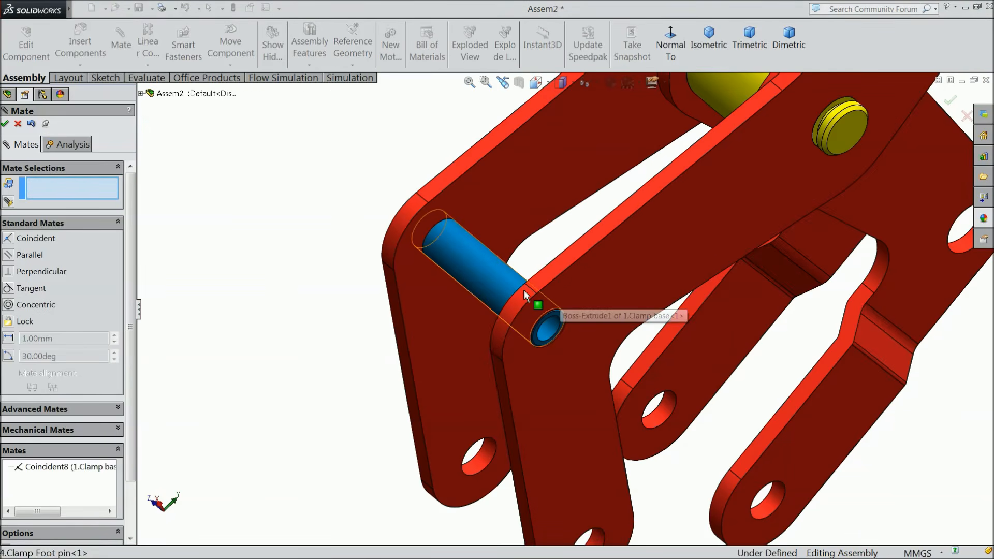
mouse_move(523, 290)
middle_down()
mouse_move(590, 304)
mouse_move(519, 292)
mouse_move(526, 281)
middle_up()
scroll(526, 281, up, 5)
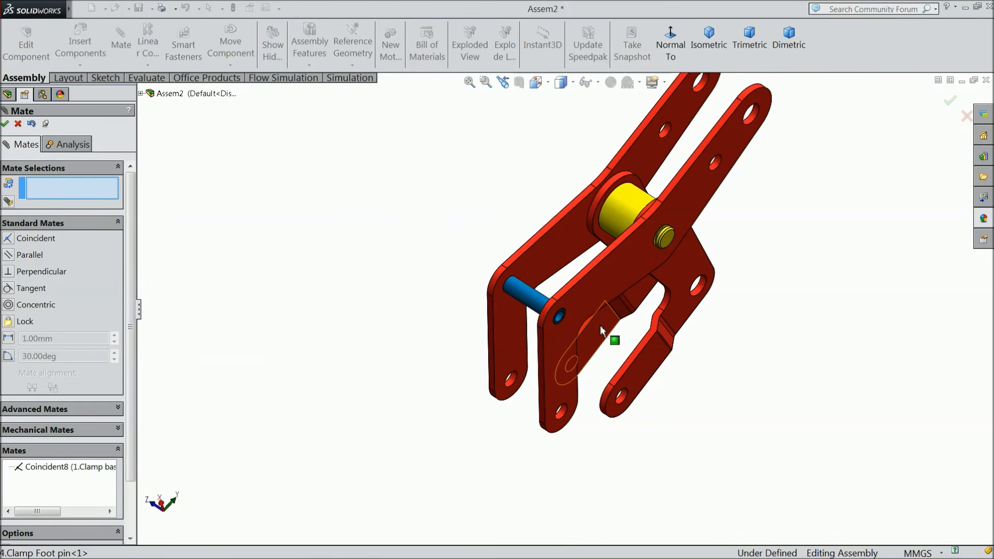
middle_drag(645, 299, 553, 327)
scroll(732, 332, down, 2)
middle_drag(640, 343, 622, 358)
scroll(619, 361, up, 3)
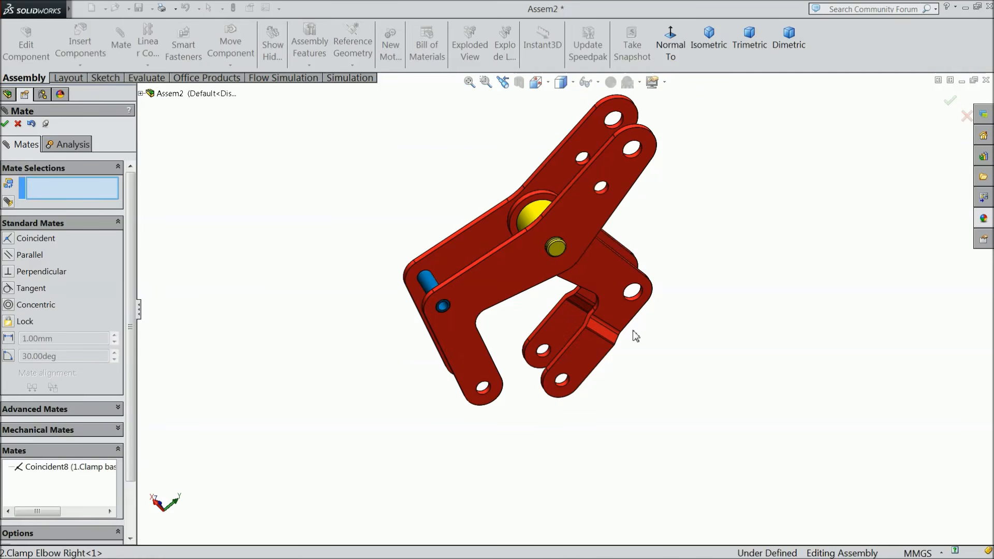
click(5, 123)
Insert the part 6.clamp base Spacer from the Manual Clamp folder and place it beside the upper ends of the clamp bases.
click(81, 45)
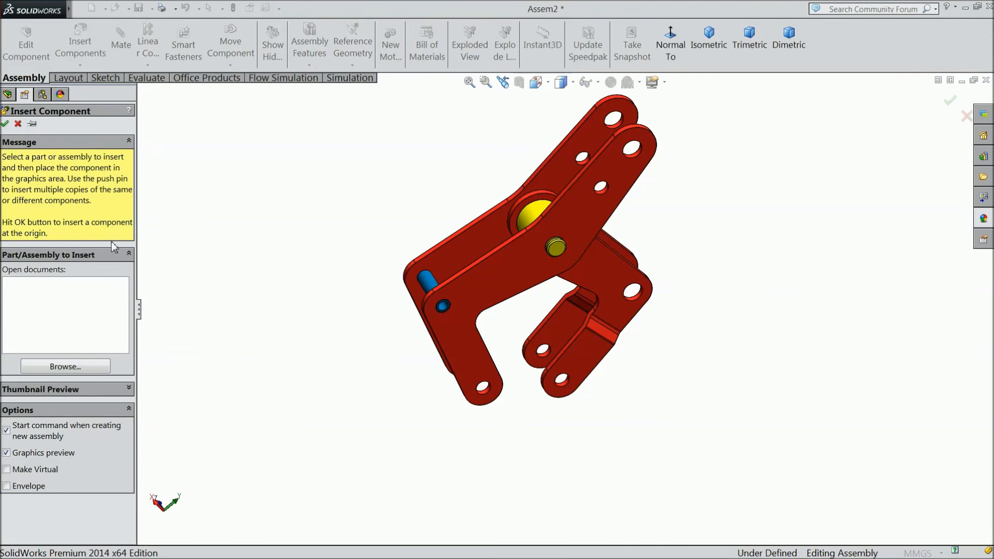
click(65, 366)
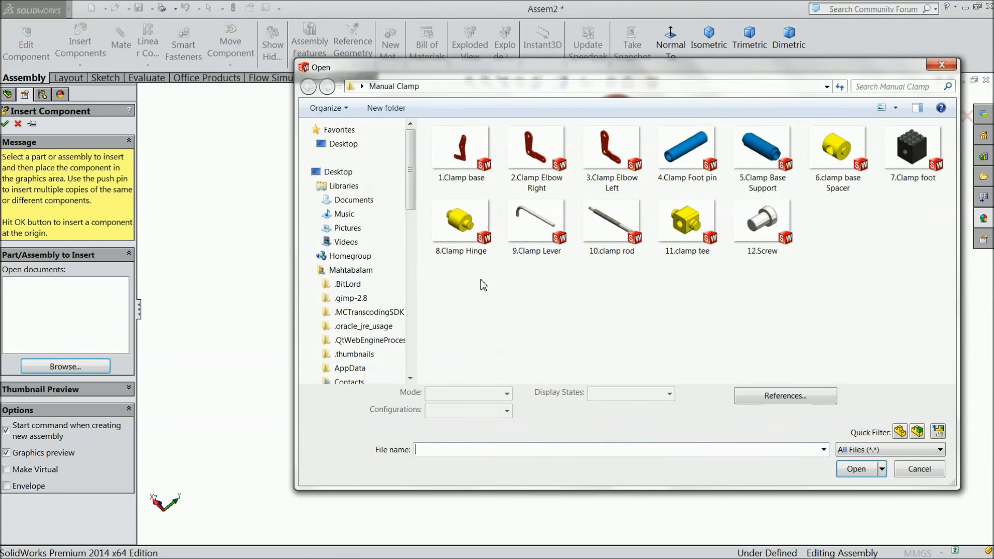
click(823, 197)
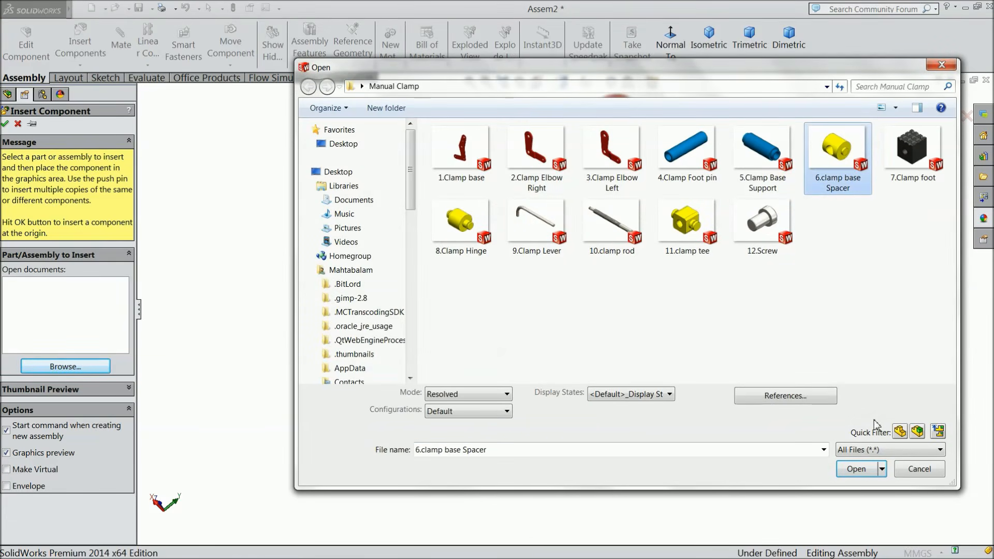
click(855, 469)
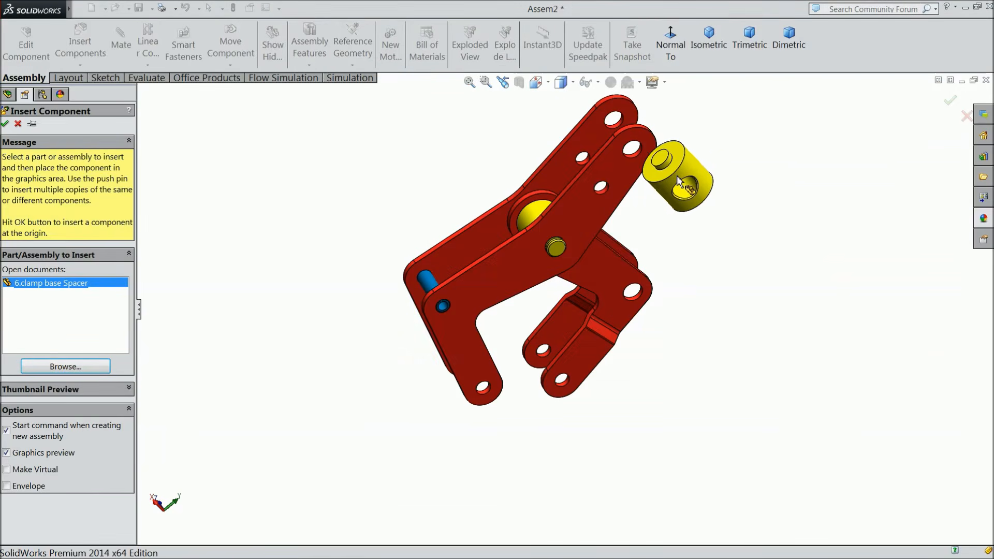
click(678, 150)
scroll(647, 165, down, 3)
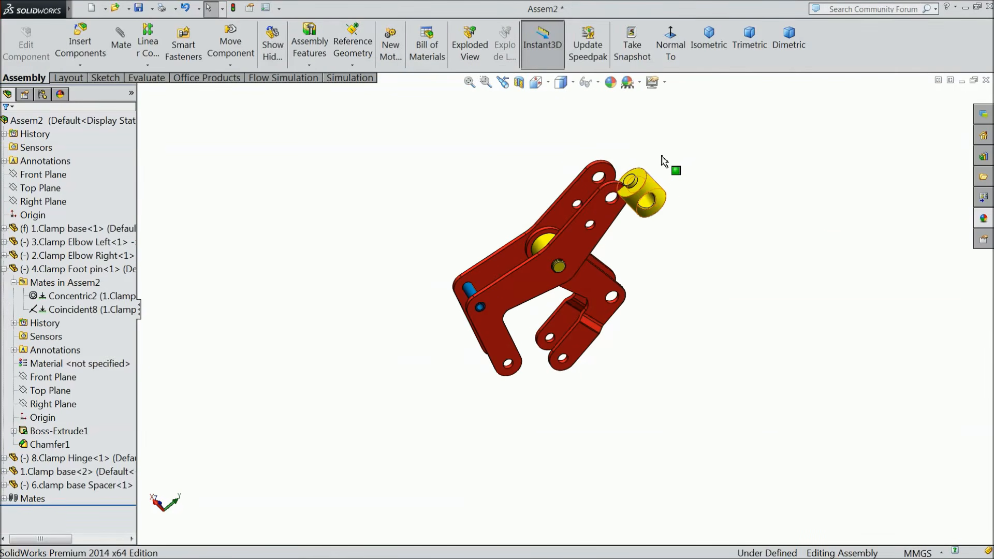
Mate the base spacer's small end boss concentric with the upper end hole of the second clamp base, flipping the mate alignment.
scroll(621, 269, down, 3)
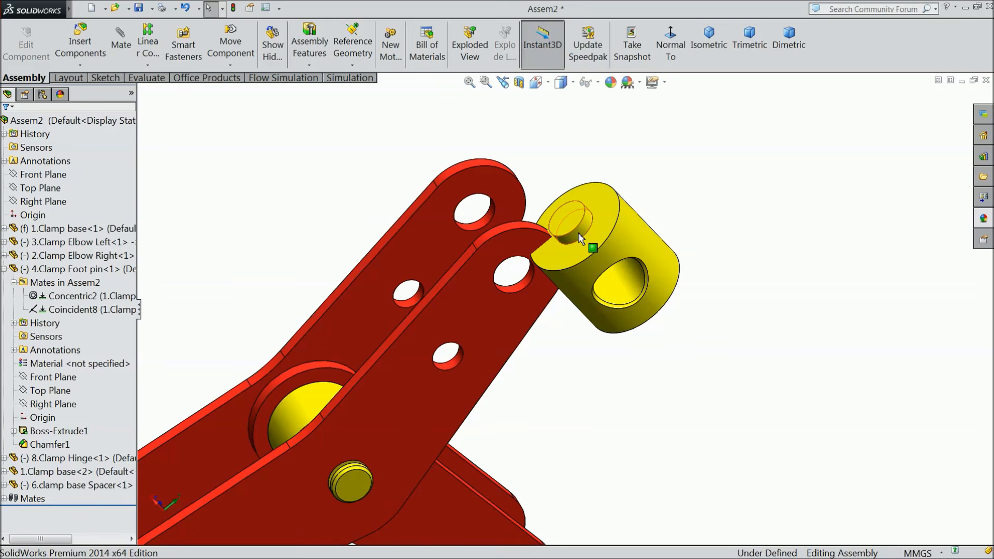
click(579, 238)
click(667, 175)
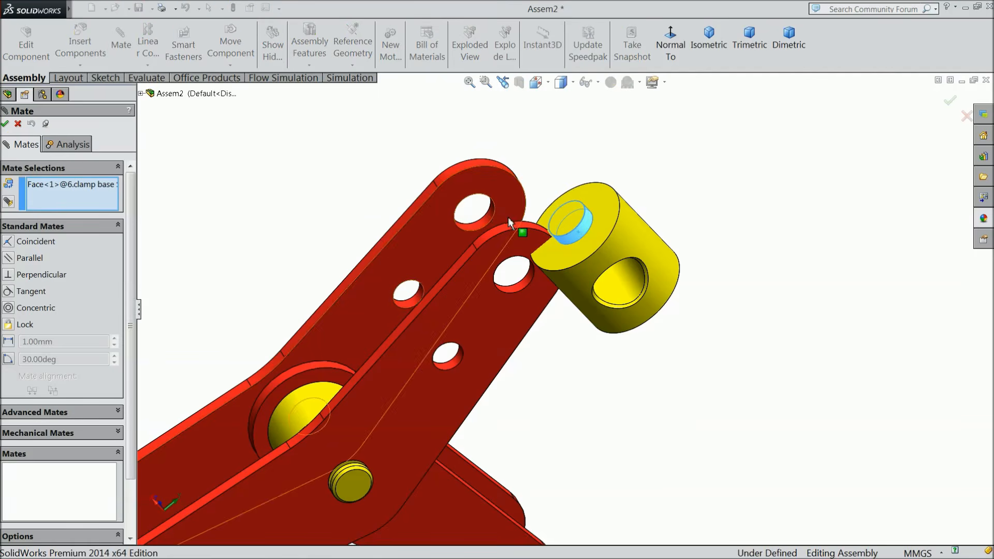
click(500, 227)
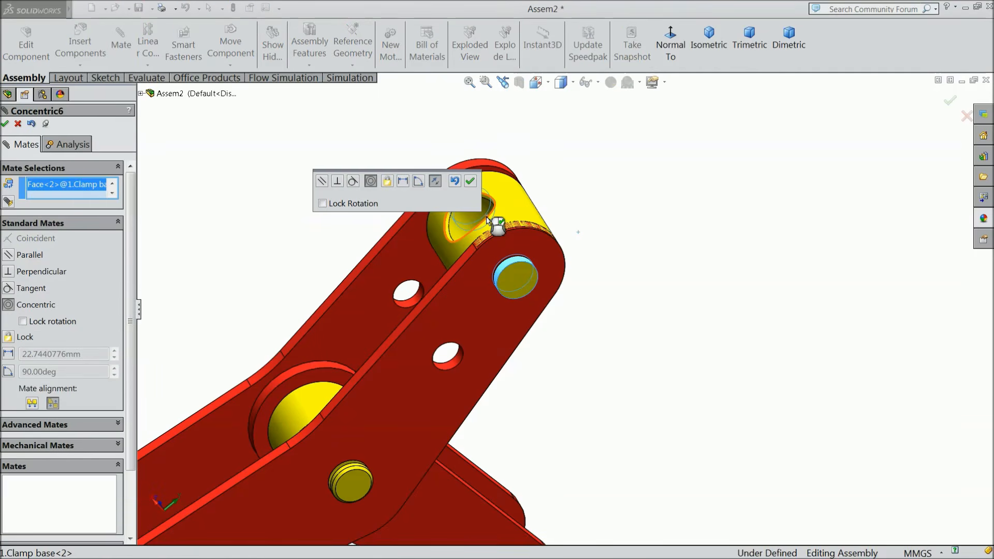
click(435, 181)
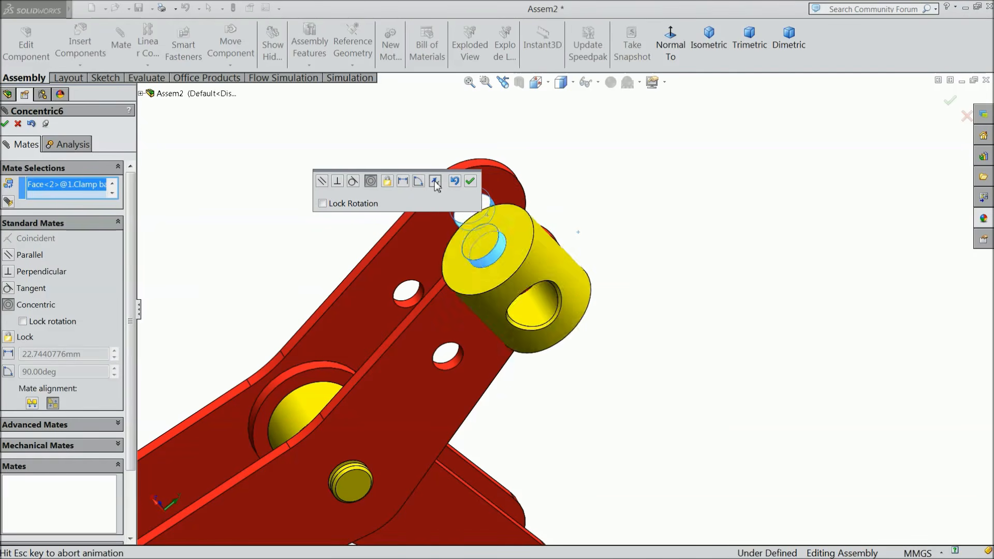
click(470, 181)
Mate the base spacer's shoulder face coincident with the inner face of the second clamp base.
scroll(580, 314, up, 3)
middle_drag(585, 223, 625, 271)
scroll(508, 264, down, 4)
middle_drag(507, 266, 745, 404)
click(750, 405)
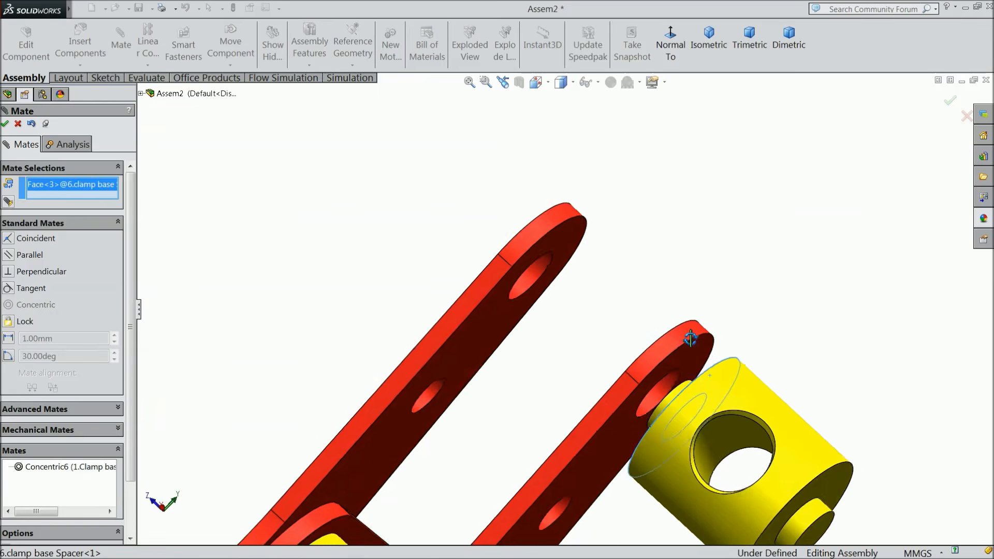
middle_drag(690, 339, 514, 326)
click(511, 318)
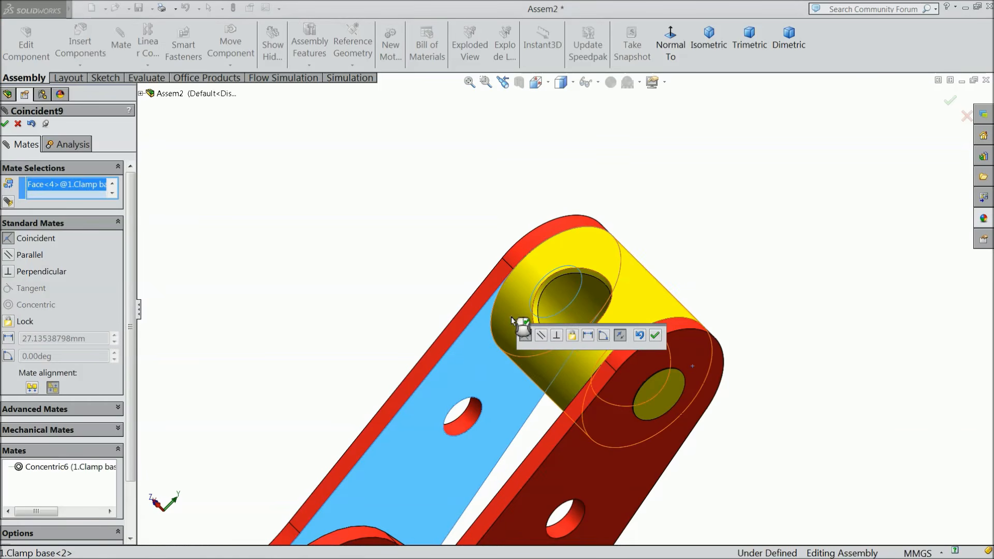
click(655, 337)
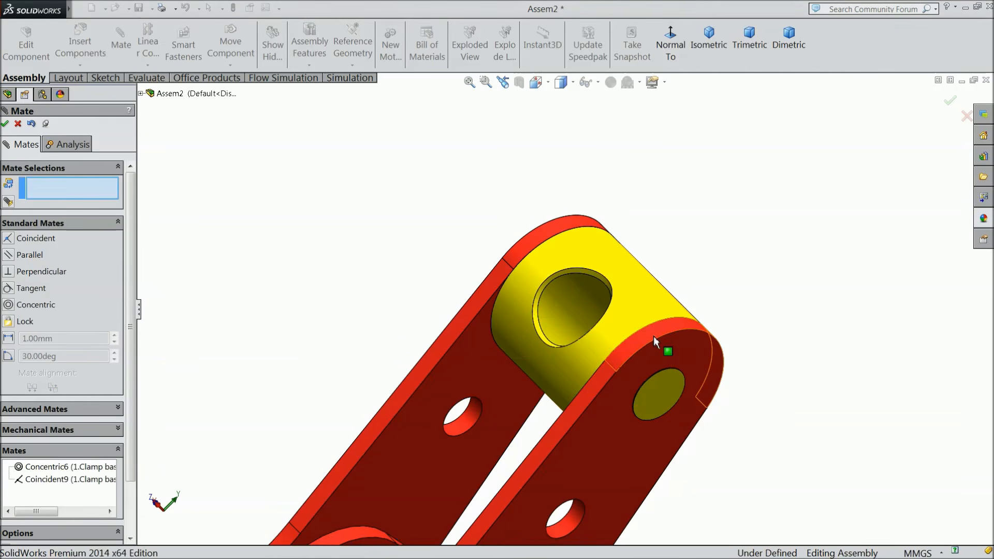
Turn the base spacer so its cross hole faces upward between the clamp bases, and finish mating.
scroll(653, 337, up, 3)
middle_drag(678, 293, 647, 246)
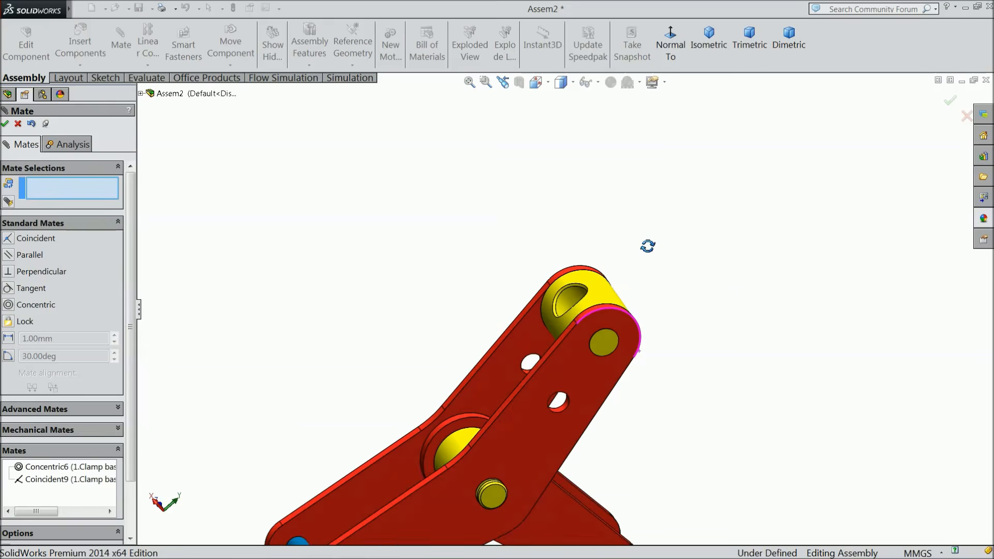
scroll(647, 272, up, 4)
middle_drag(638, 283, 637, 285)
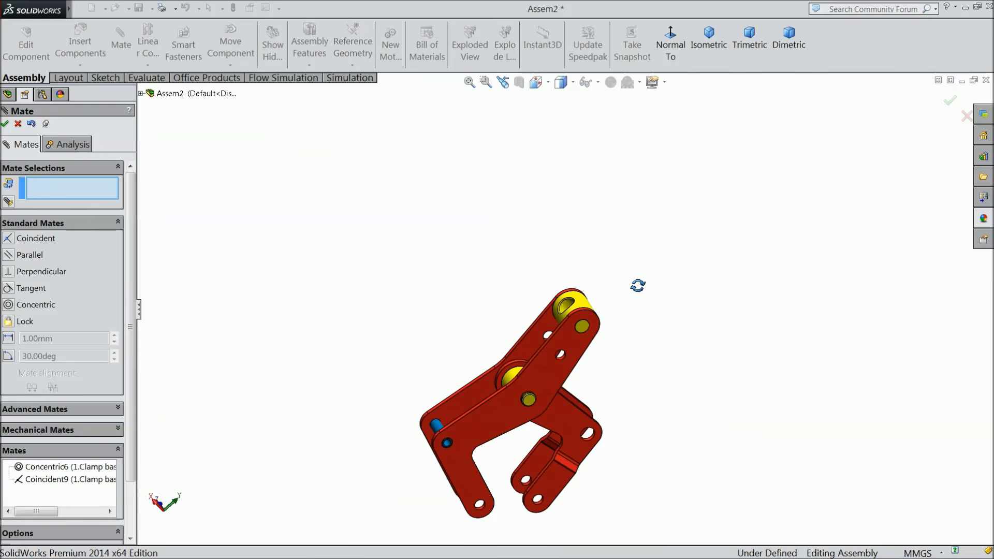
click(582, 304)
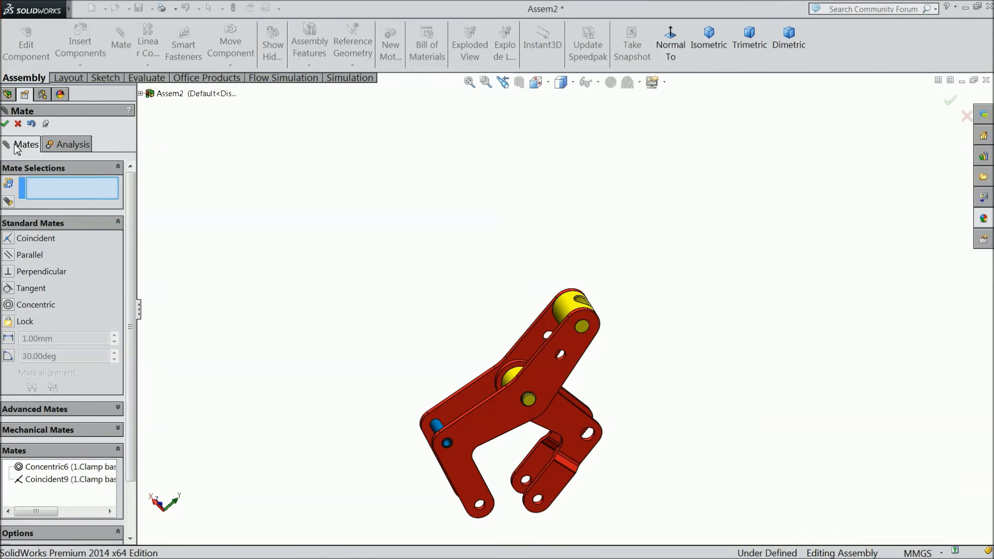
click(5, 124)
click(121, 41)
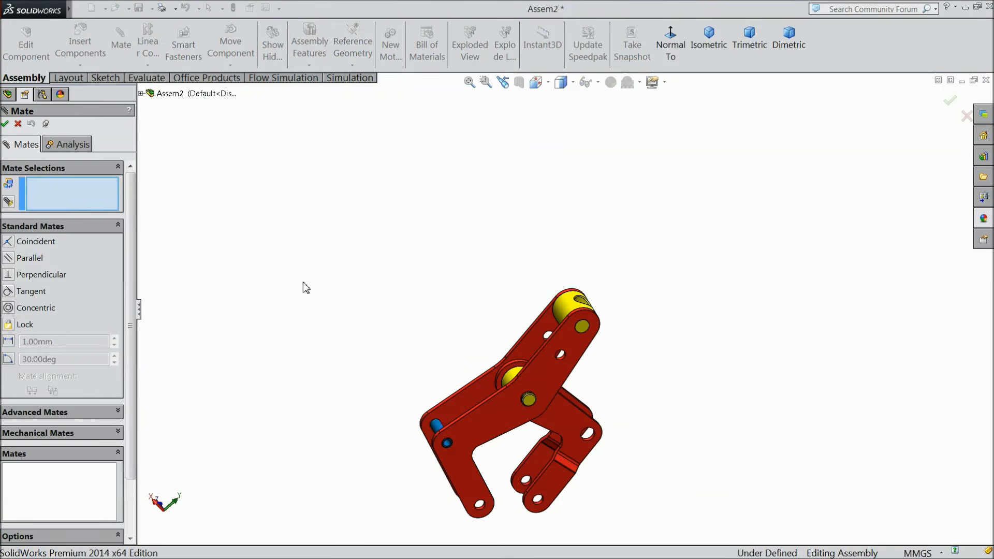
click(18, 124)
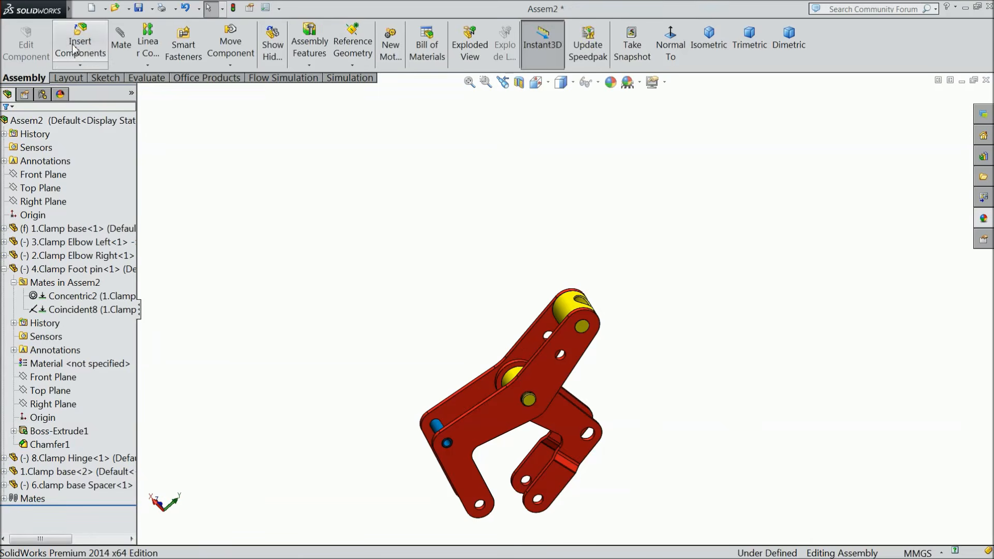
Insert the part 11.clamp tee from the Manual Clamp folder and place it beside the elbows.
click(80, 41)
click(66, 367)
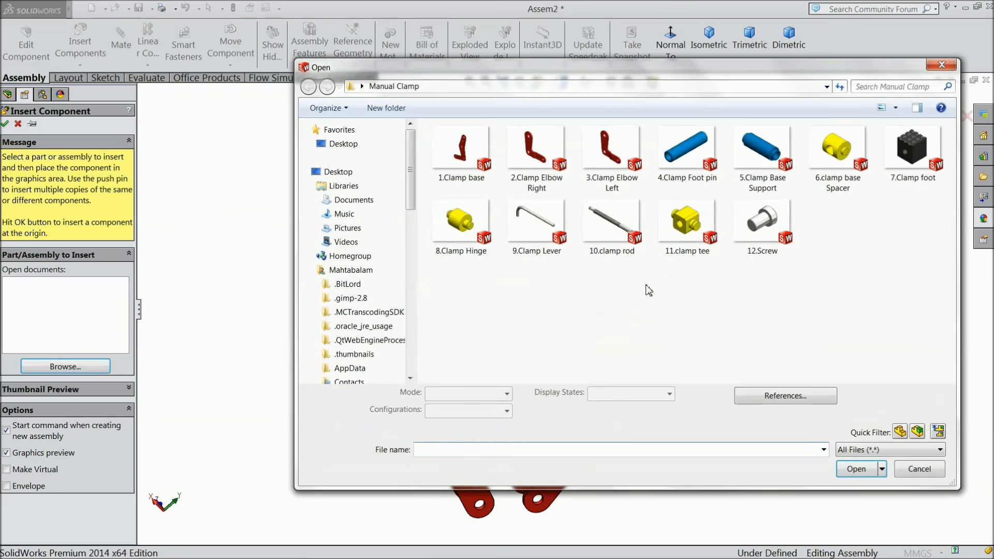
click(686, 236)
click(855, 468)
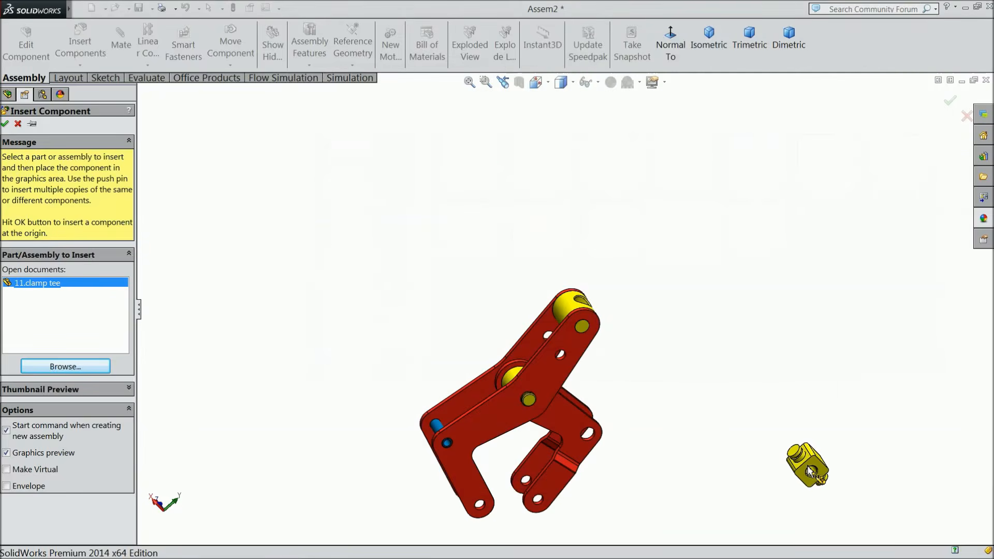
scroll(570, 321, down, 3)
click(574, 338)
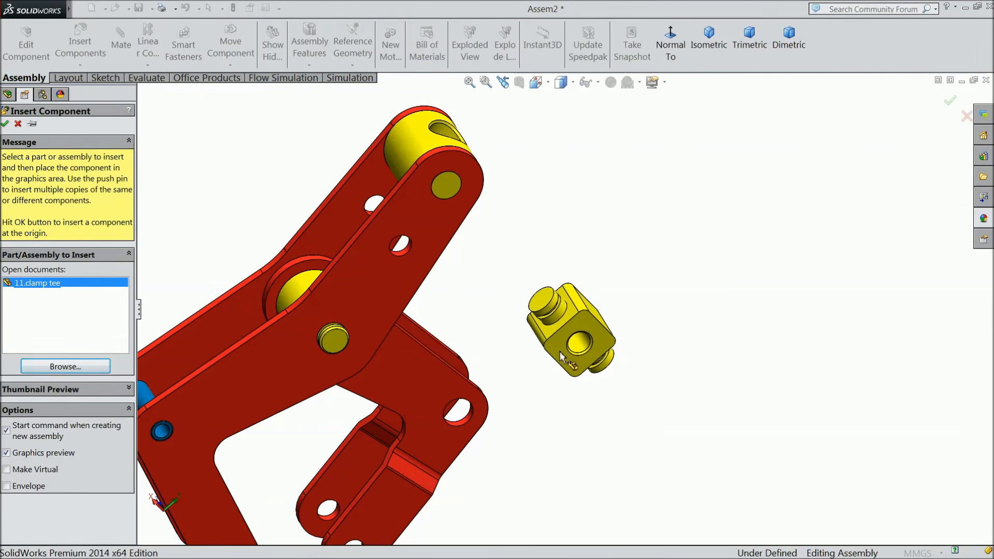
Mate the clamp tee's cylindrical shoulder concentric with the end hole of the right clamp elbow.
middle_drag(551, 393, 524, 390)
scroll(563, 345, down, 3)
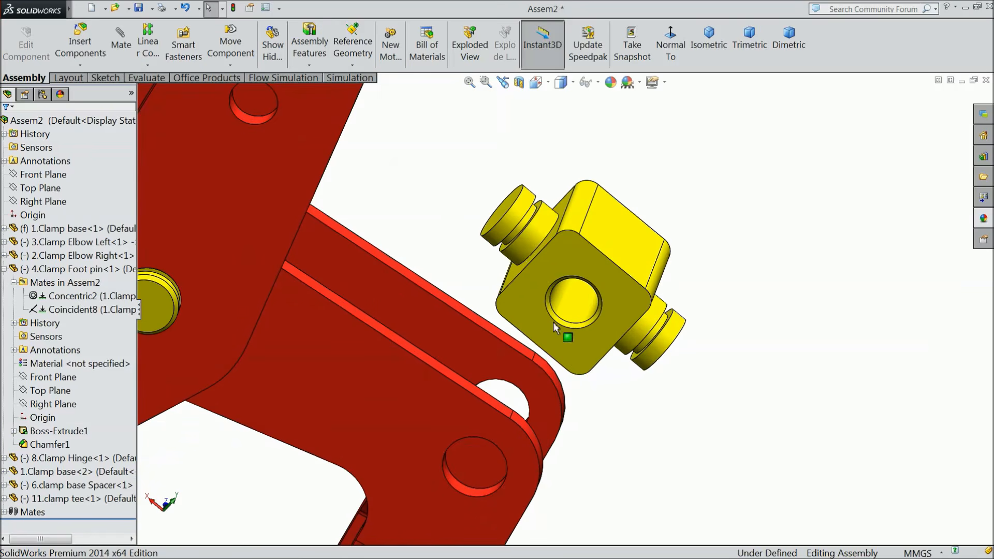
click(525, 247)
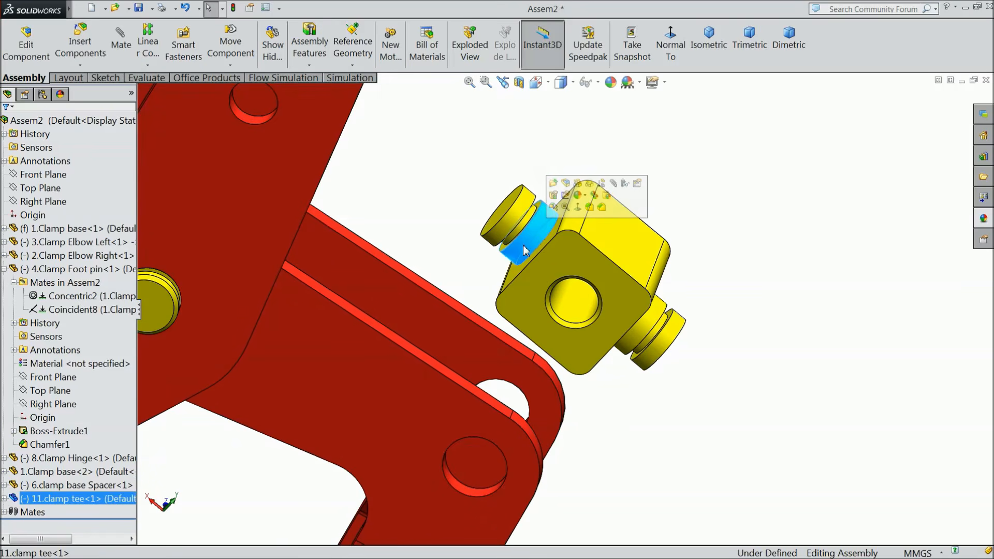
click(468, 489)
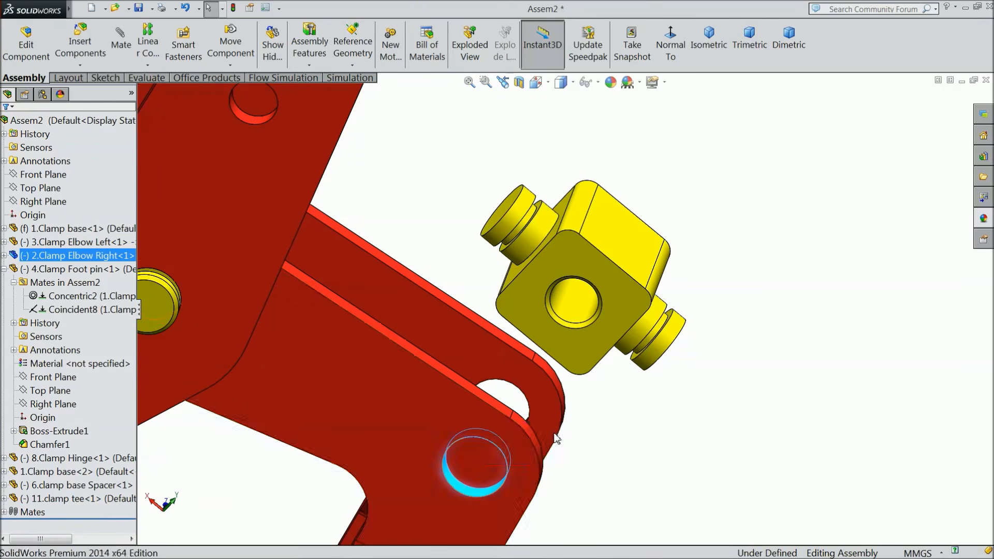
key(m)
click(524, 245)
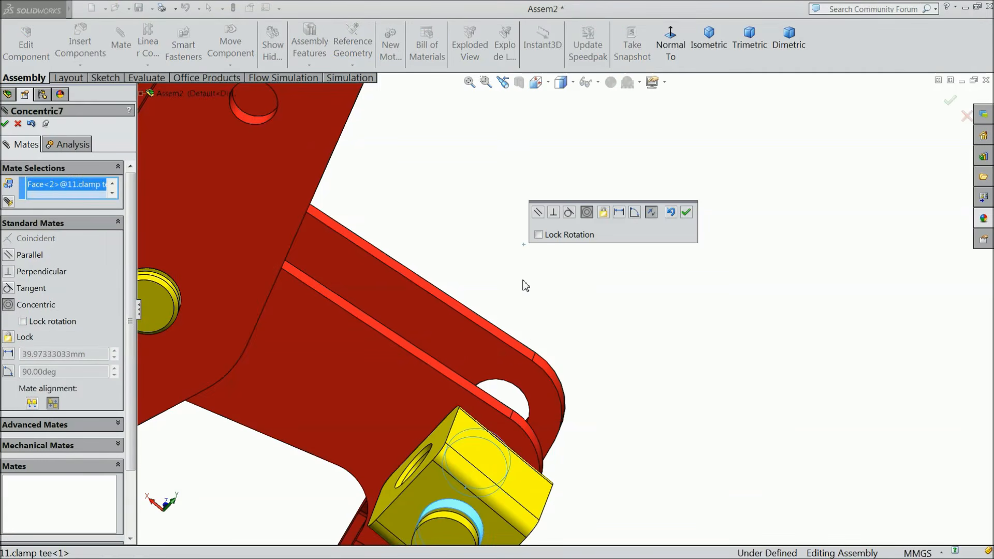
scroll(523, 290, up, 3)
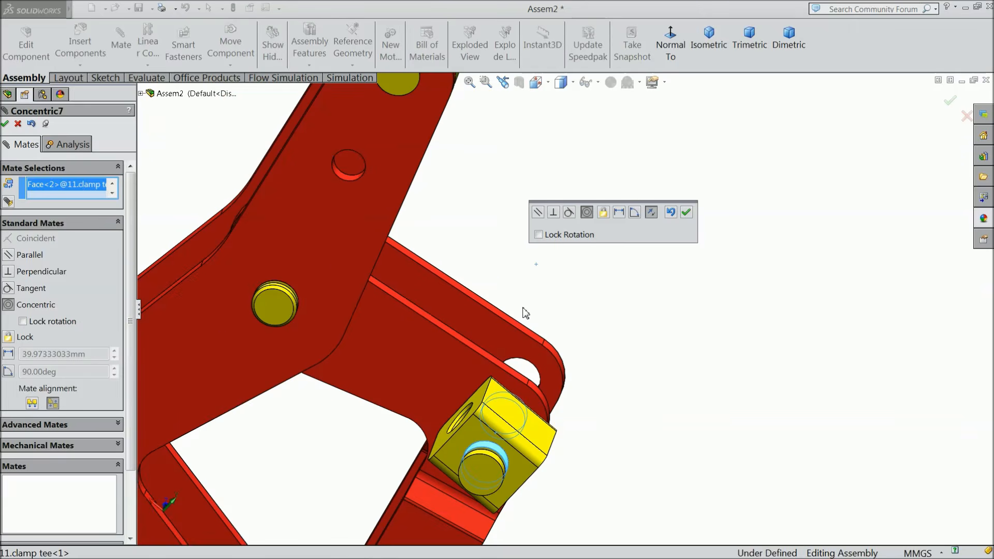
click(685, 212)
Slide the clamp tee along its axis until its block sits between the two elbows.
middle_drag(569, 382, 523, 390)
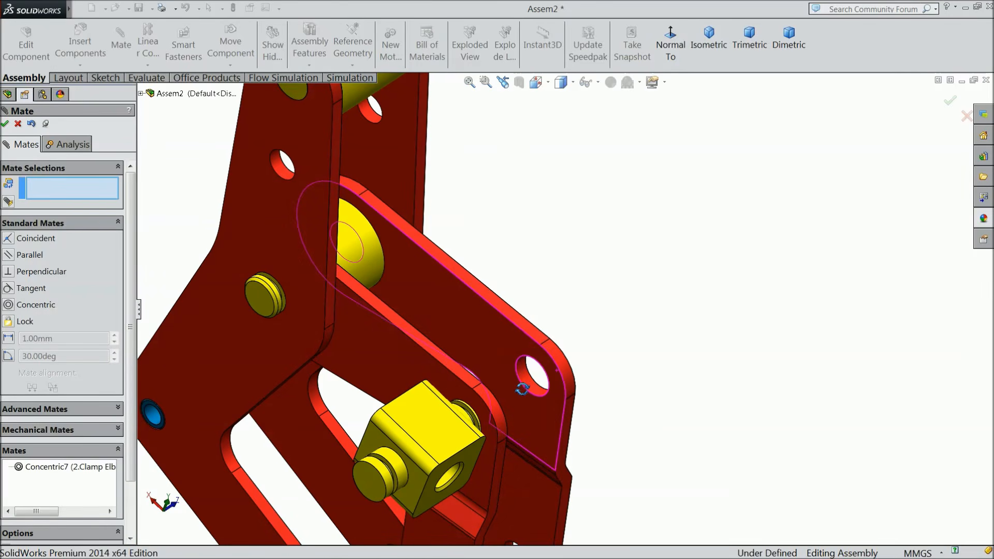
drag(420, 431, 543, 357)
middle_drag(543, 357, 192, 278)
Centre the clamp tee between the elbows with a Width mate, using the elbows' faces as width and the tee's side faces as tab.
click(49, 223)
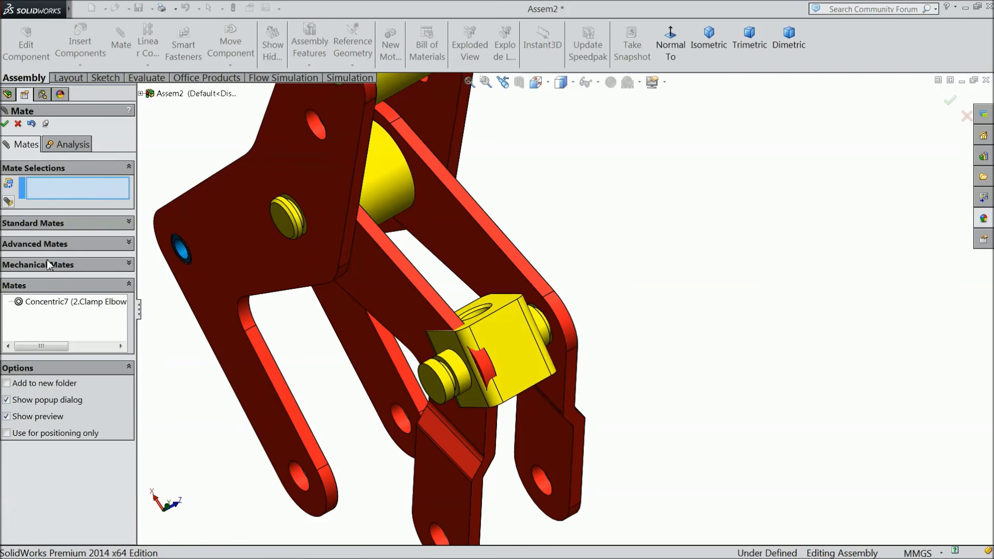
click(42, 247)
click(24, 270)
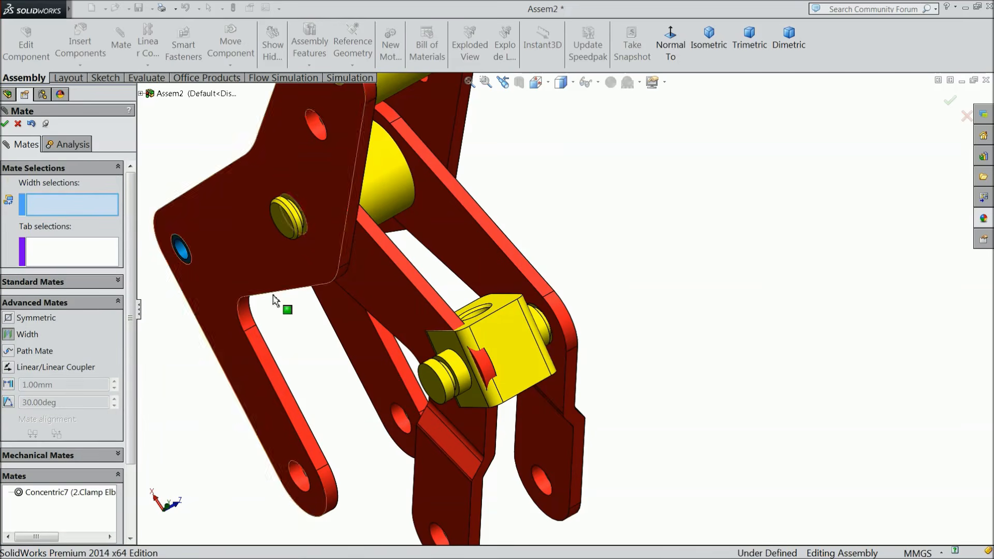
scroll(518, 309, down, 3)
click(524, 257)
middle_drag(636, 258, 433, 250)
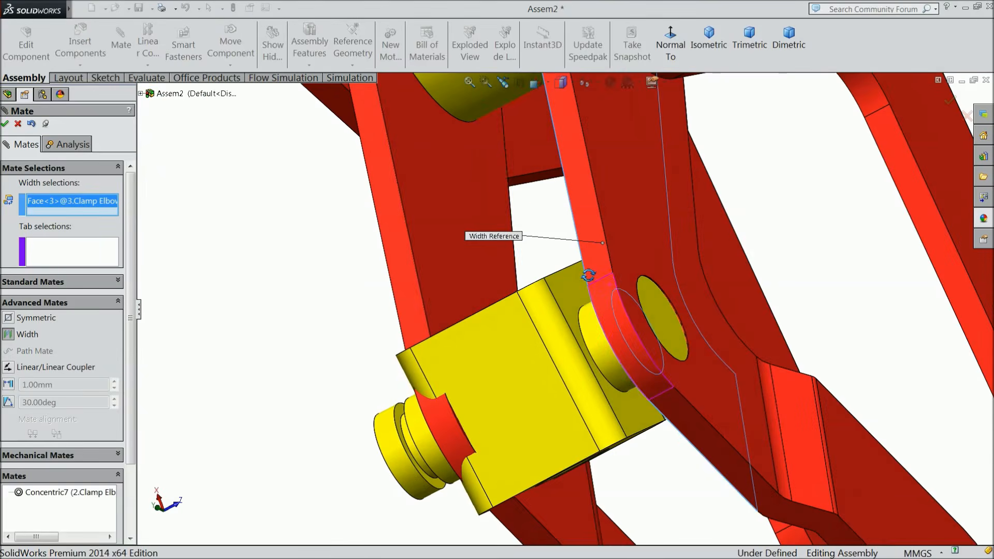
click(434, 251)
click(630, 414)
middle_drag(630, 414, 695, 395)
click(486, 484)
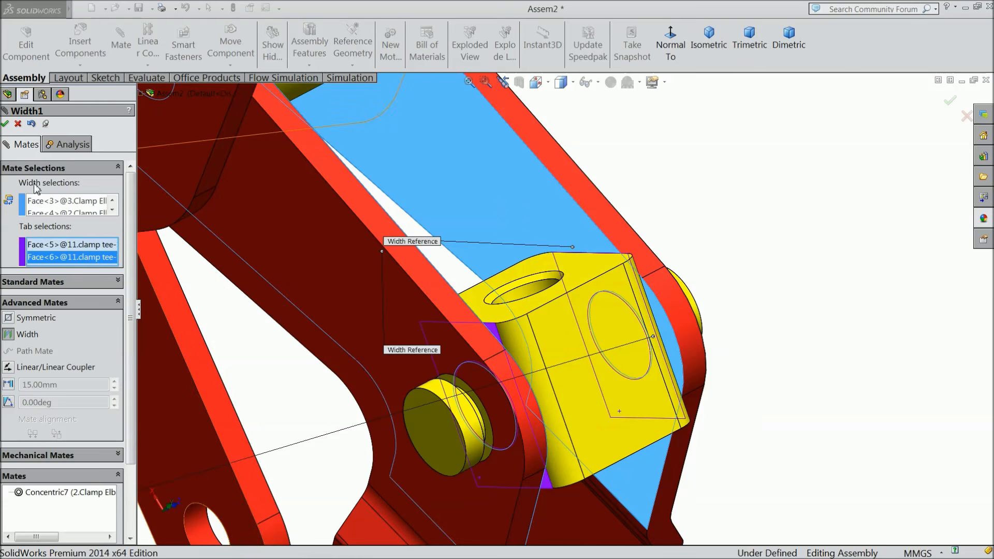
click(5, 123)
middle_drag(355, 288, 506, 346)
scroll(509, 349, up, 4)
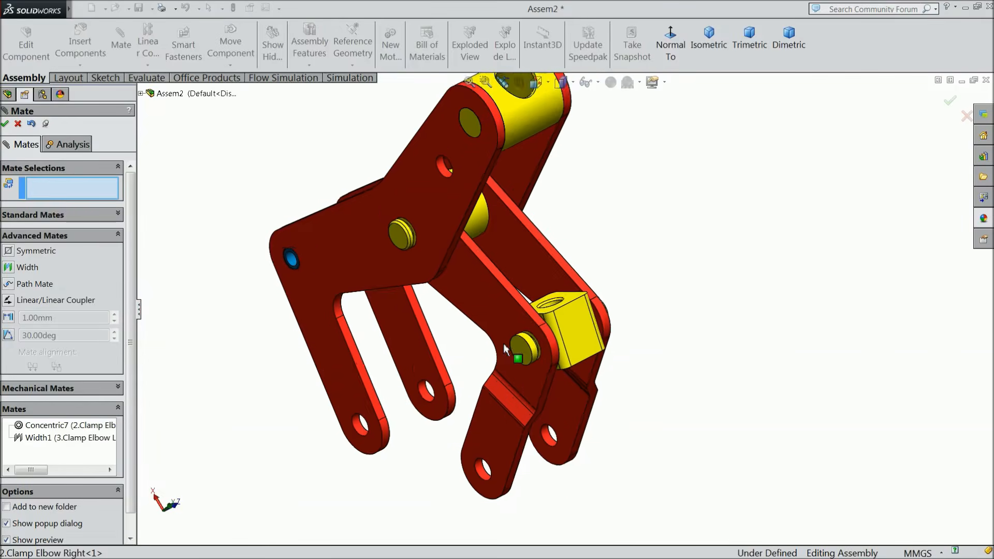
scroll(571, 339, down, 1)
scroll(572, 336, up, 3)
mouse_move(605, 244)
middle_down()
mouse_move(632, 191)
mouse_move(620, 239)
middle_up()
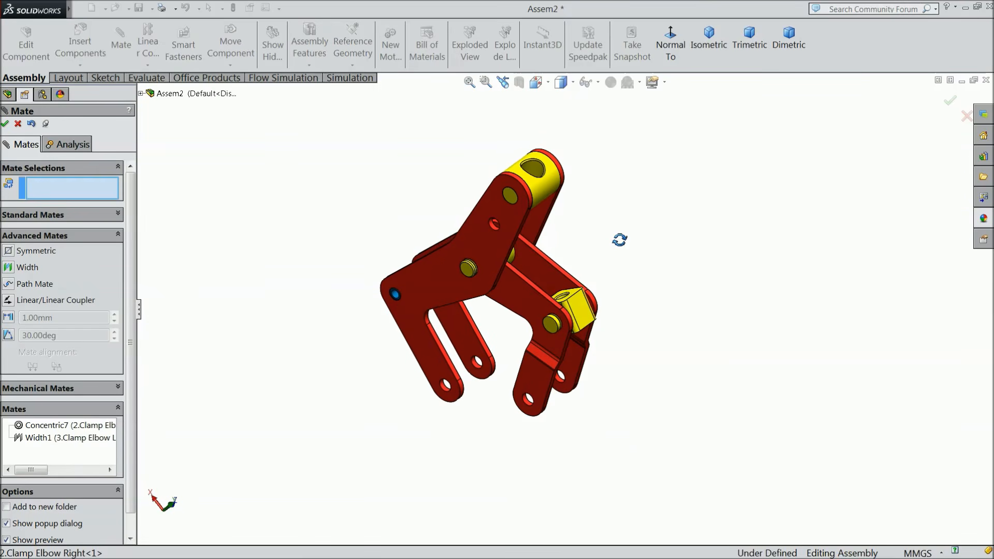
click(536, 177)
middle_drag(603, 281, 556, 329)
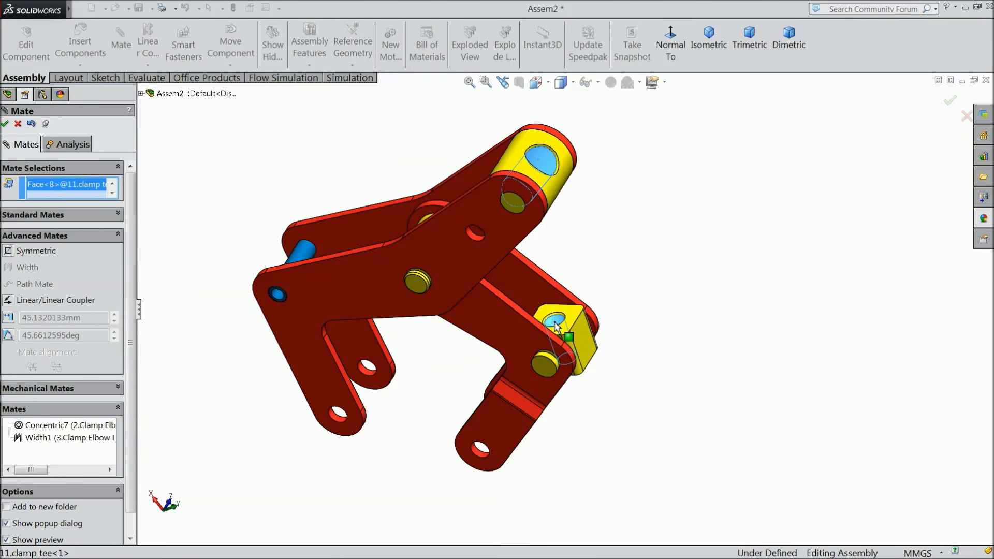
click(92, 216)
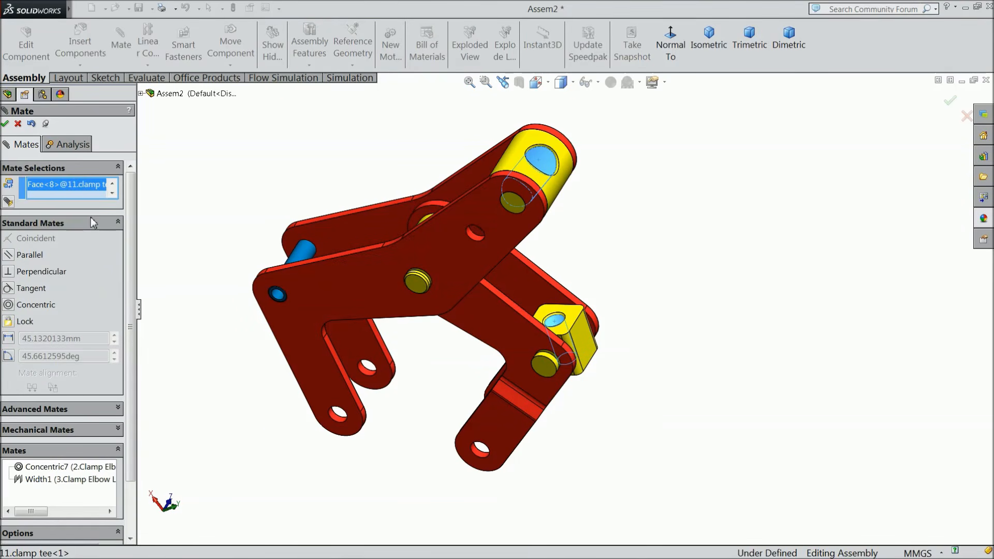
click(22, 309)
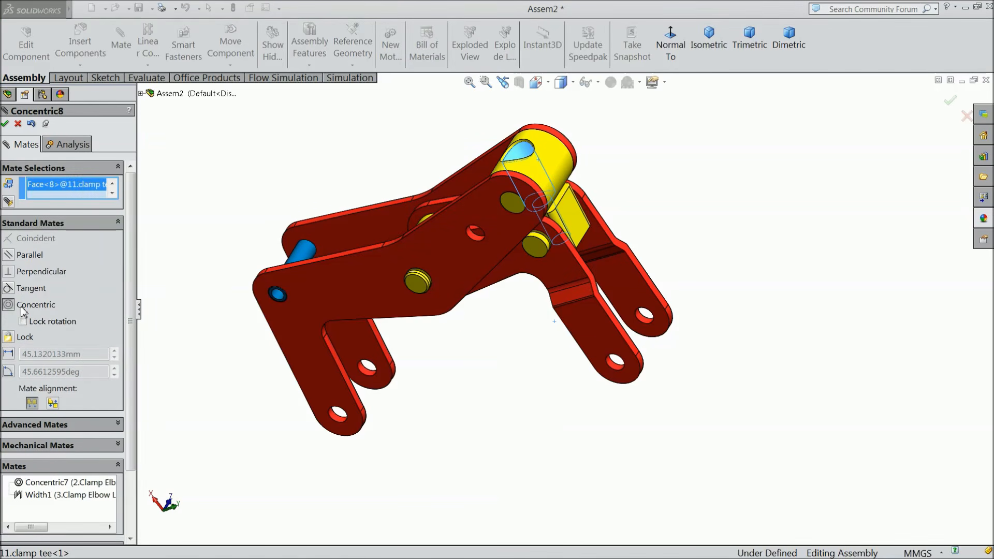
click(18, 123)
click(18, 124)
Turn the base spacer and swing the elbows with the clamp tee downward beneath the clamp bases.
scroll(721, 373, up, 3)
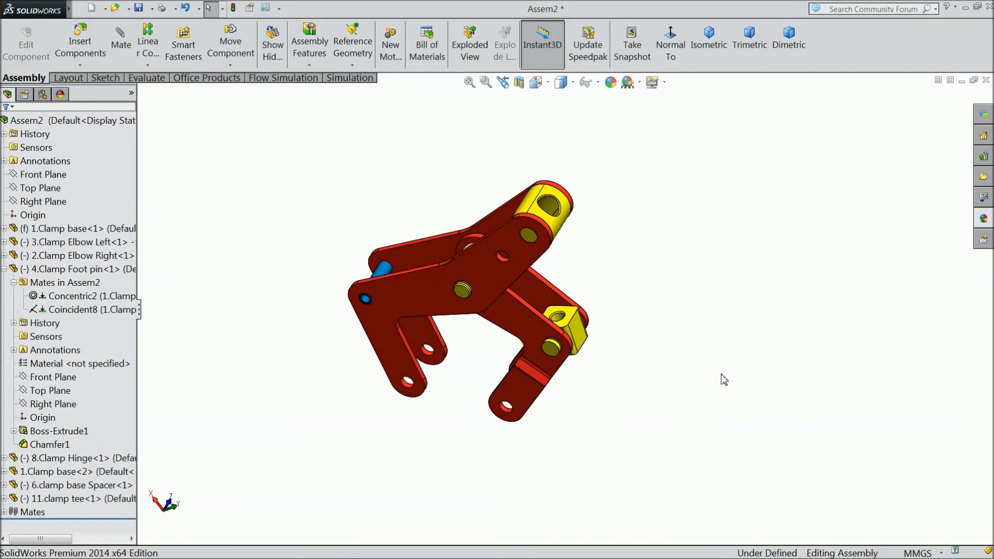
middle_drag(627, 296, 623, 266)
drag(553, 215, 558, 202)
drag(554, 351, 556, 375)
drag(572, 337, 564, 358)
click(608, 265)
middle_drag(609, 265, 650, 297)
scroll(582, 268, down, 3)
scroll(574, 279, down, 2)
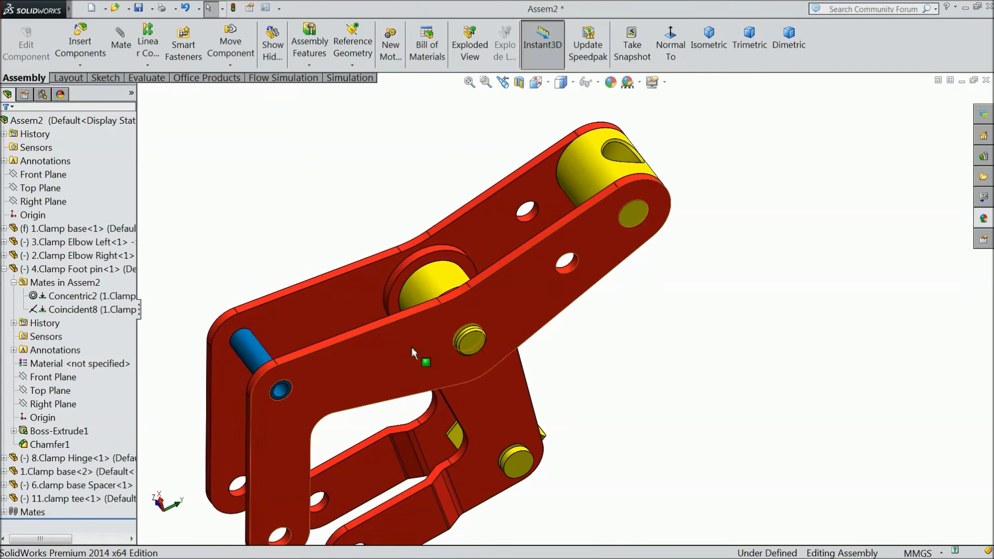
Make two copies of the clamp foot pin and place them above the clamp bases.
click(4, 269)
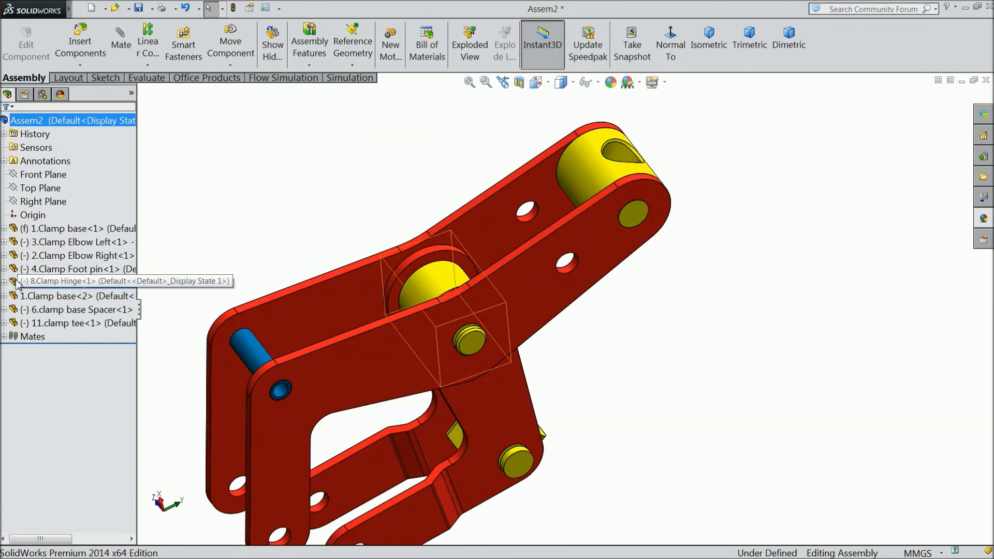
click(249, 355)
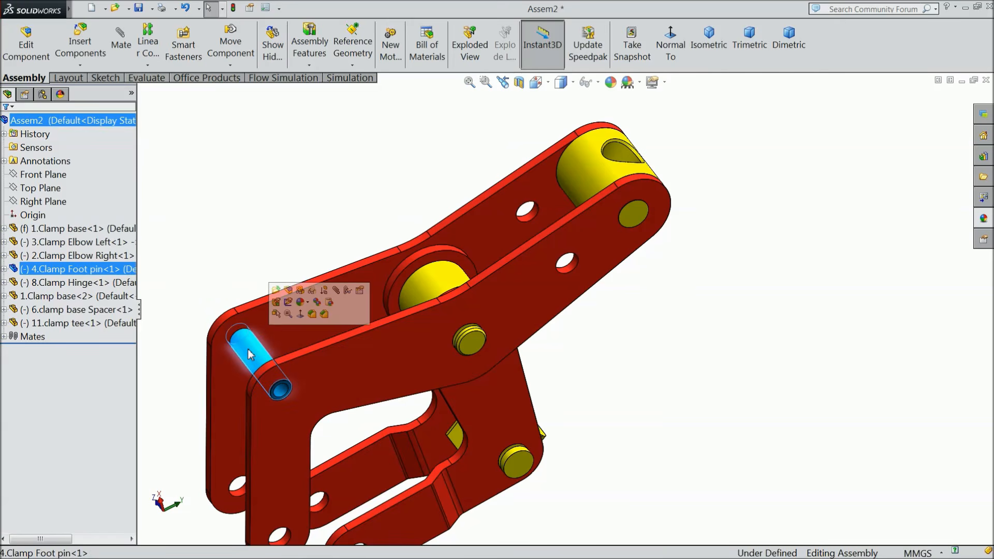
drag(251, 356, 408, 188)
ctrl+drag(250, 361, 284, 280)
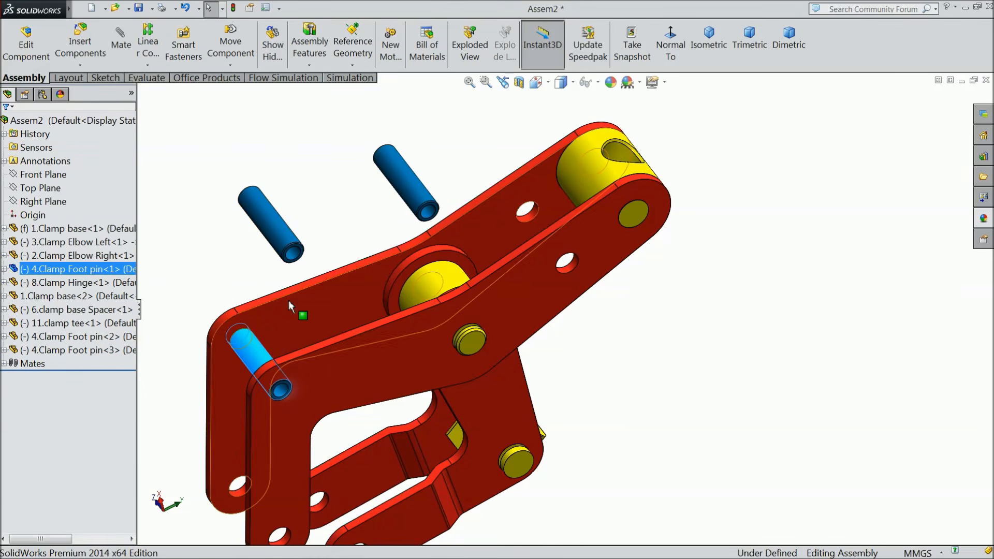
Make one more copy of the clamp foot pin and place it above the clamp bases with the others.
scroll(287, 300, up, 2)
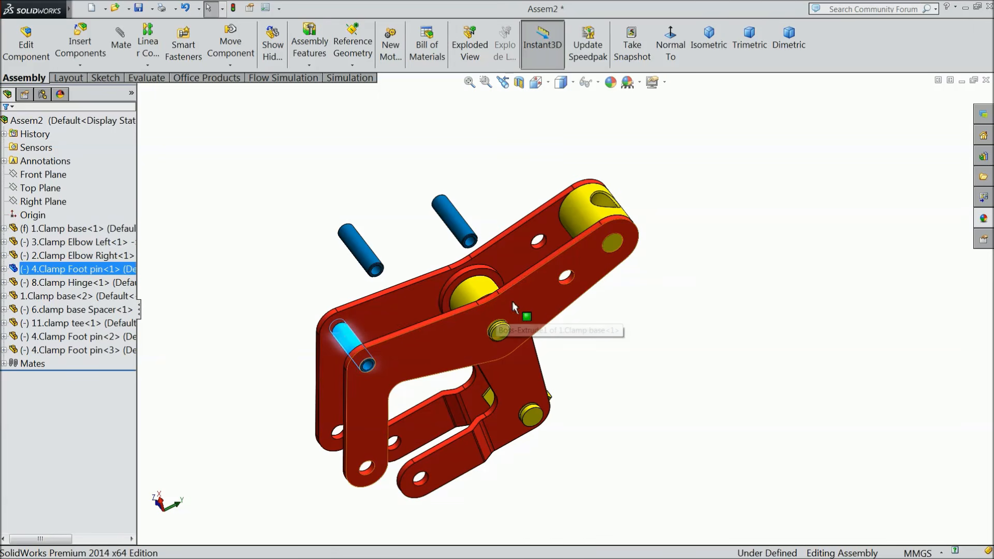
ctrl+drag(364, 254, 388, 208)
middle_drag(407, 254, 420, 252)
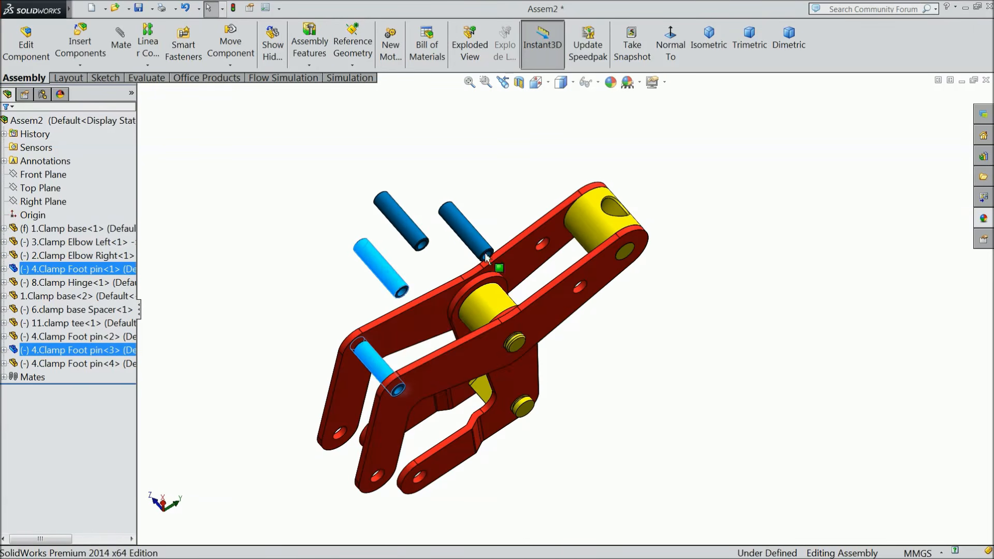
Mate a loose foot pin concentric with the clamp base hole next to the base spacer.
scroll(541, 297, down, 6)
click(454, 209)
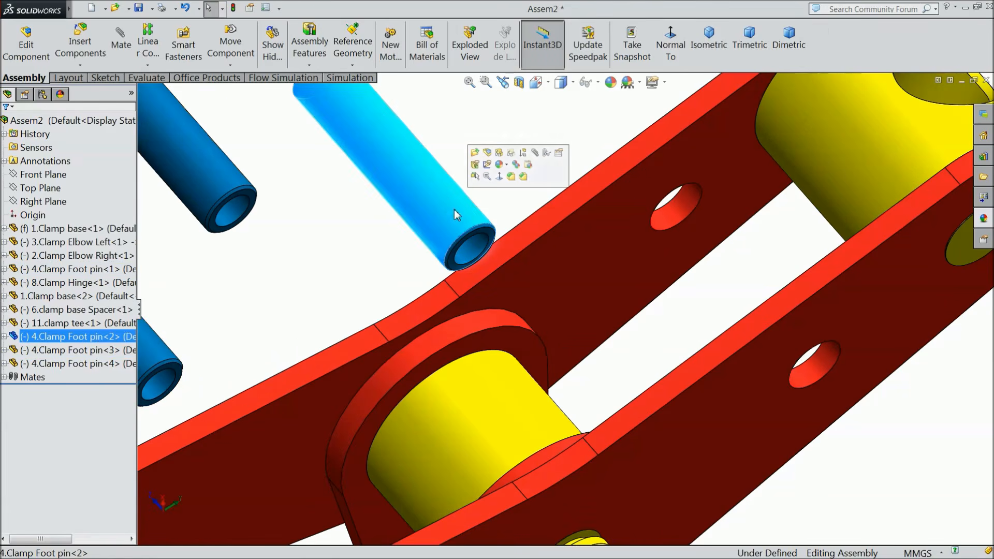
click(534, 152)
click(681, 221)
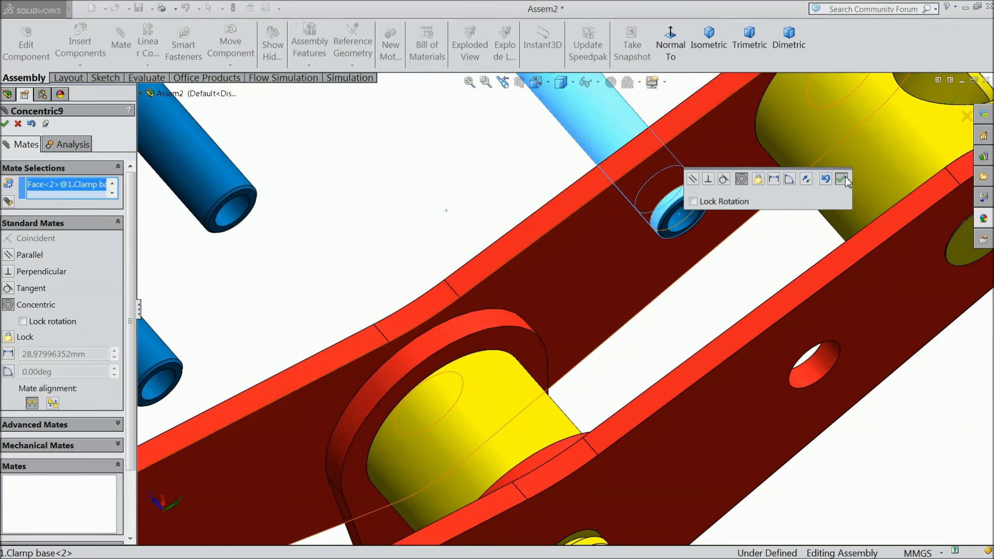
click(841, 179)
Make that foot pin's end face coincident with the outer face of the near clamp base.
click(668, 233)
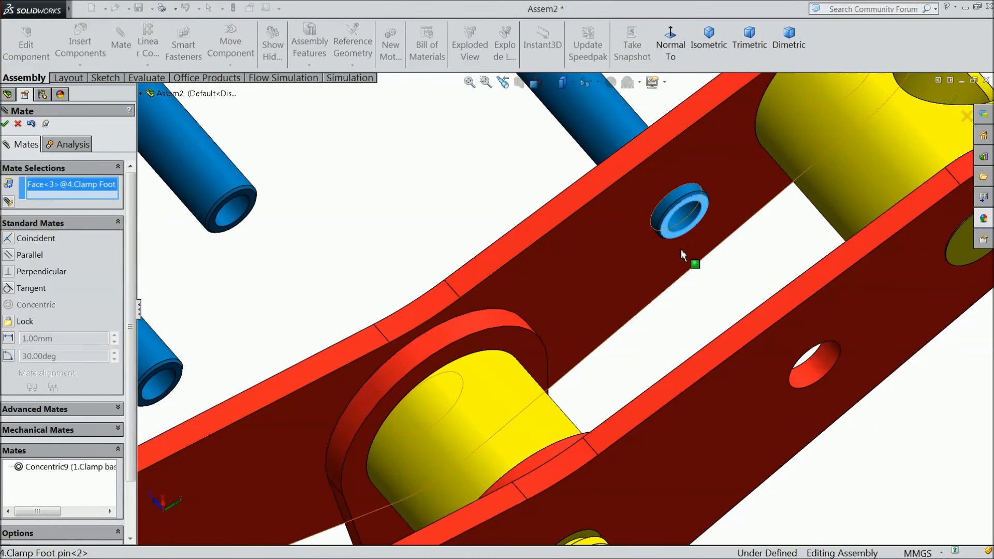
click(827, 317)
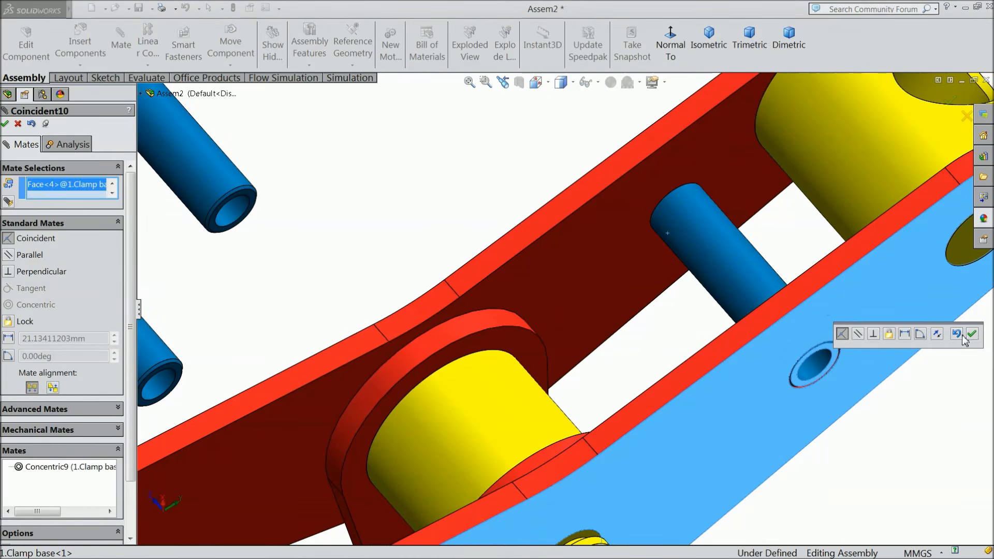
click(972, 334)
scroll(665, 419, up, 6)
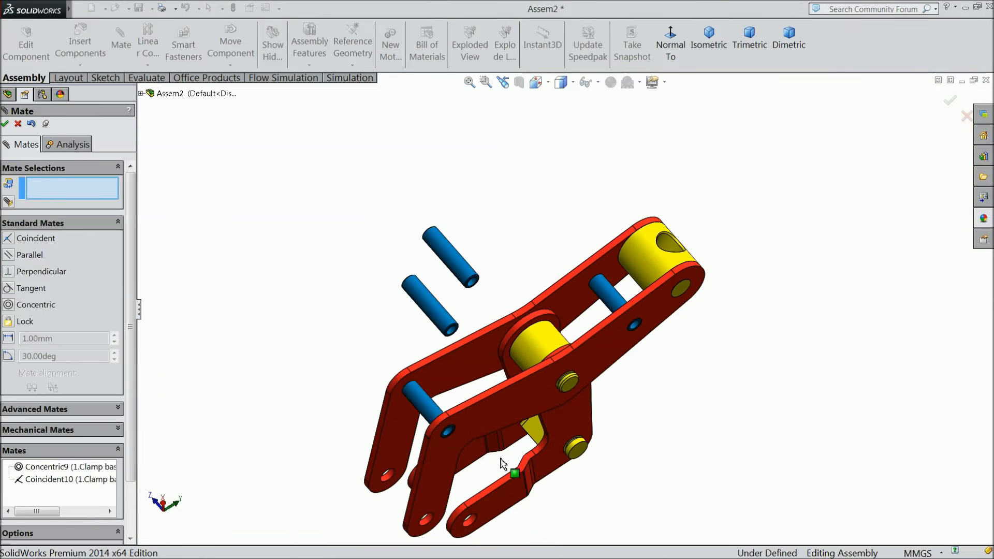
Bring a second loose foot pin beside the clamp bases' lower end holes and mate it concentric with the near base's hole.
scroll(492, 450, down, 5)
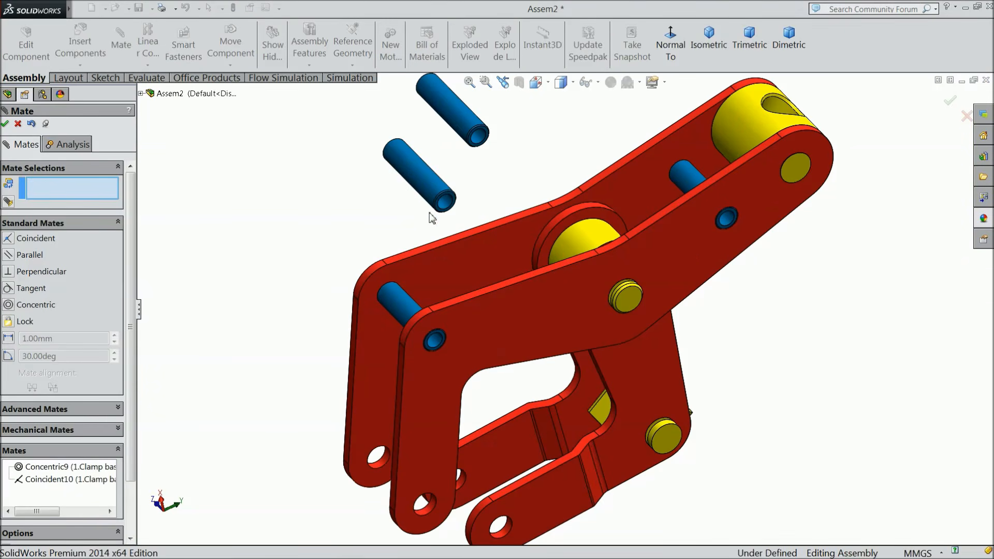
drag(427, 191, 316, 507)
scroll(421, 531, up, 1)
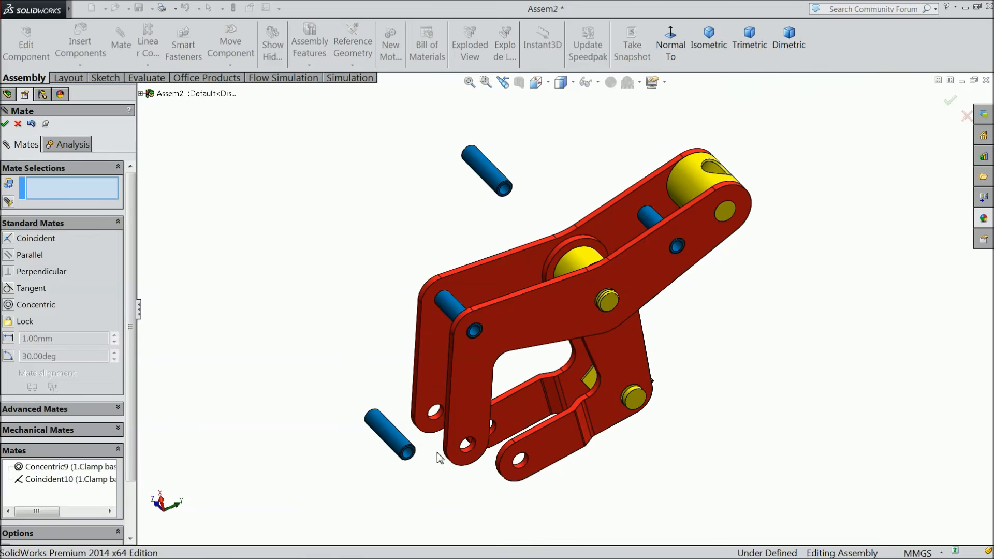
scroll(331, 517, down, 6)
click(293, 359)
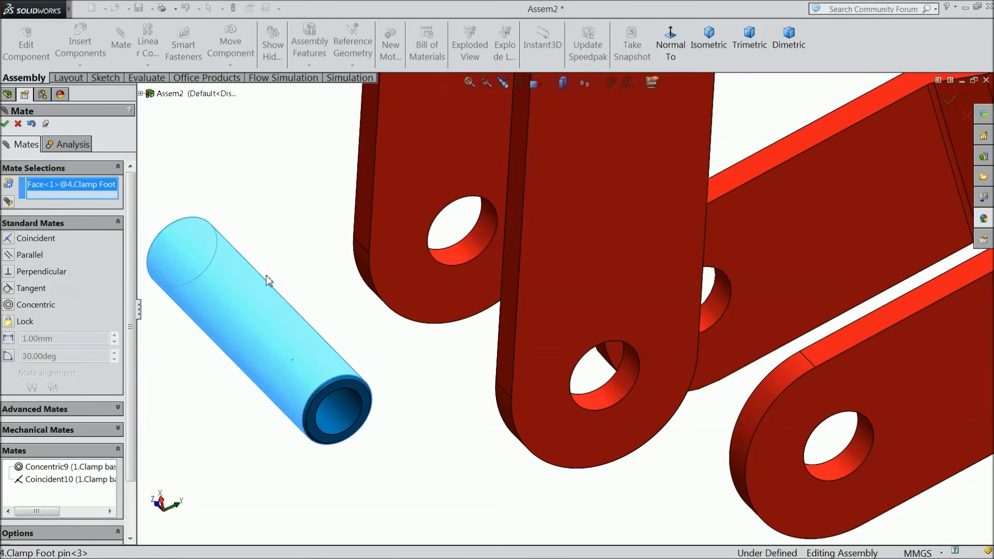
click(608, 399)
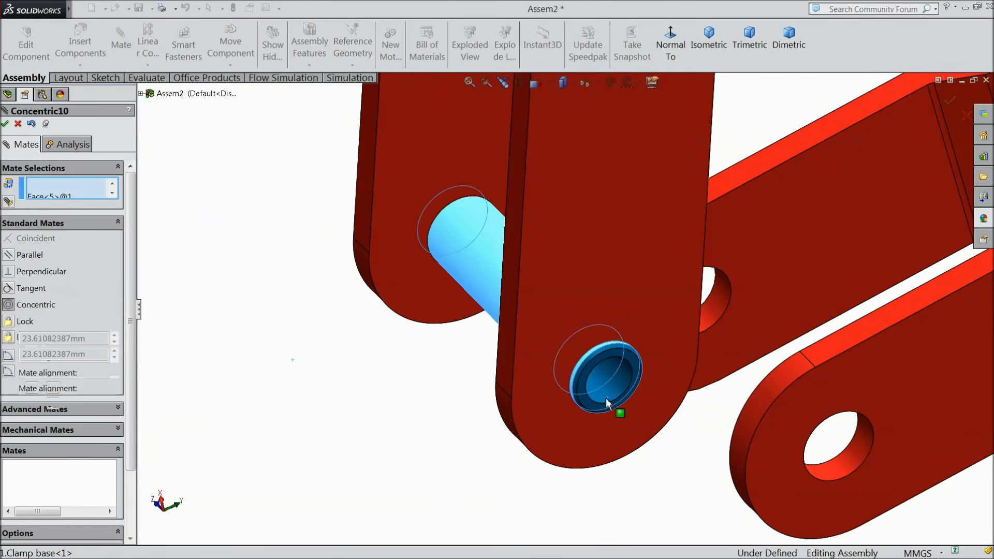
click(768, 416)
Make the near clamp base's outer face coincident with the end face of the foot pin in its lower hole.
click(617, 421)
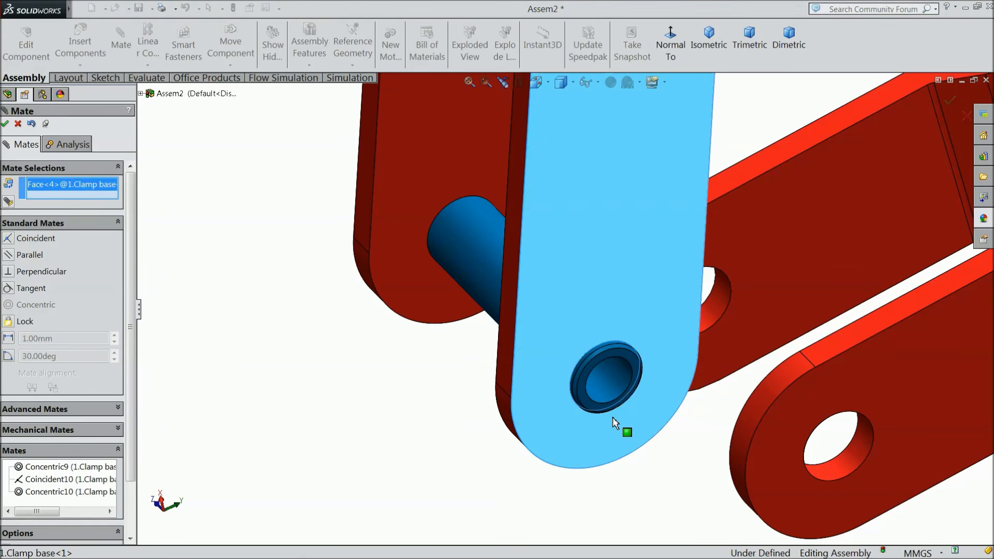
click(588, 407)
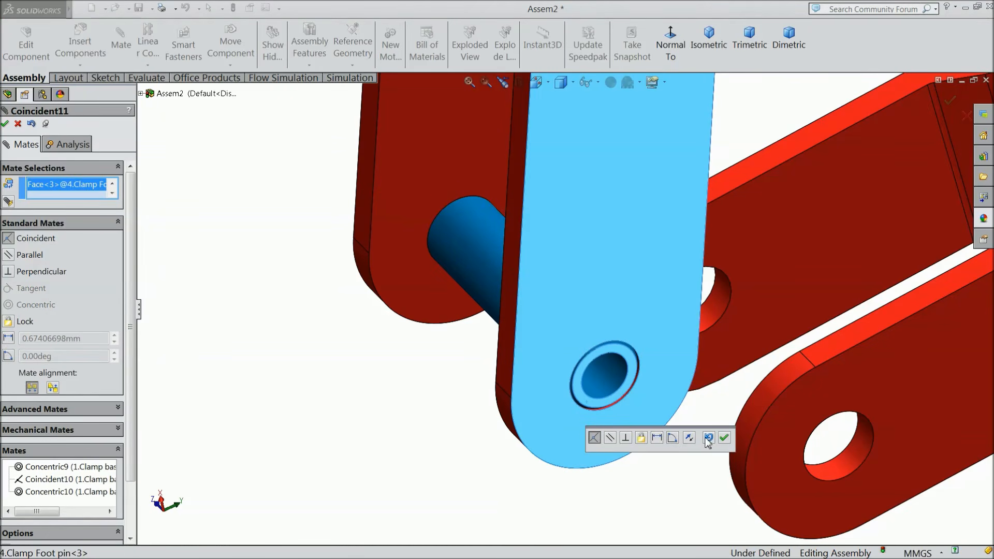
click(725, 438)
scroll(547, 395, up, 5)
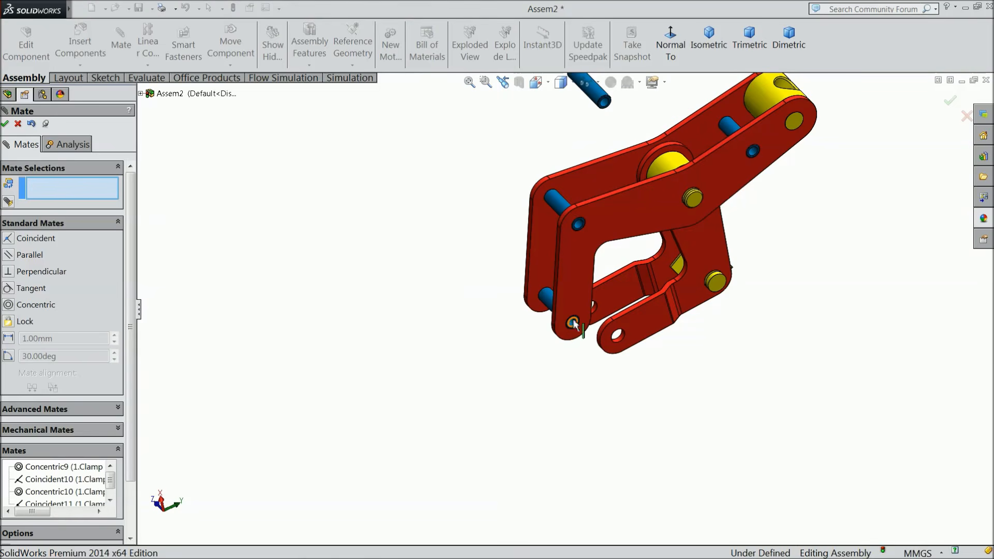
Move the last loose foot pin beside the right elbow's free end and mate it concentric with the end hole.
drag(598, 94, 675, 412)
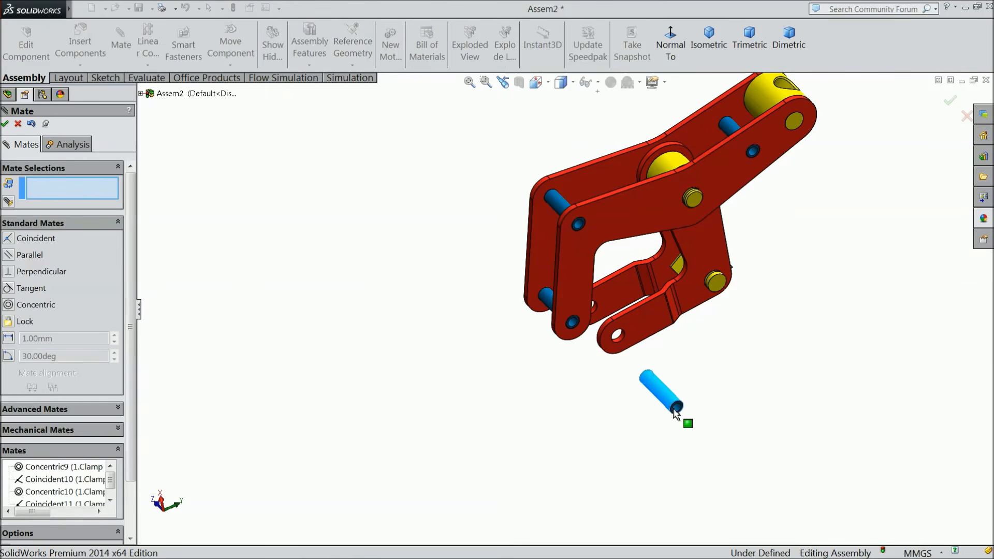
scroll(643, 306, down, 3)
drag(633, 490, 622, 306)
scroll(580, 361, down, 3)
click(538, 430)
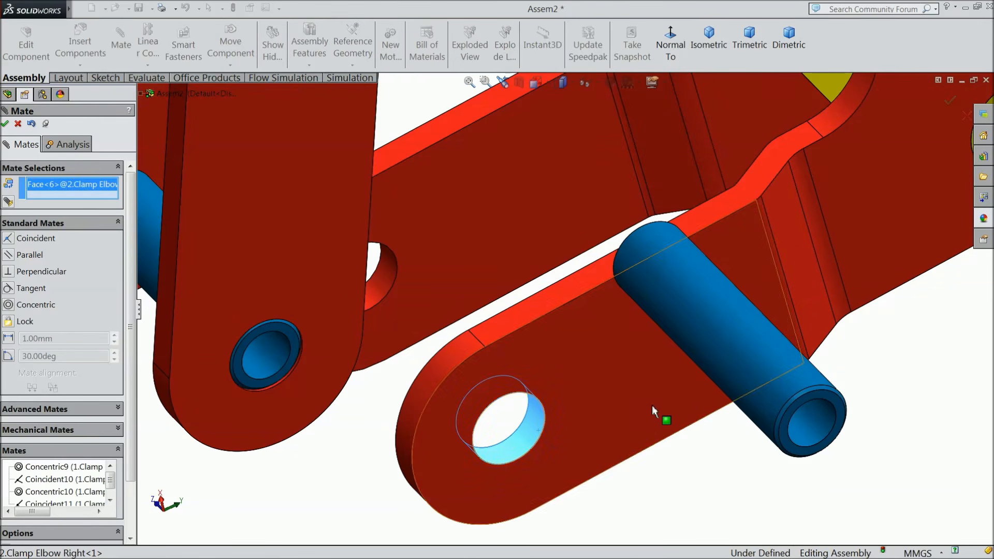
click(737, 349)
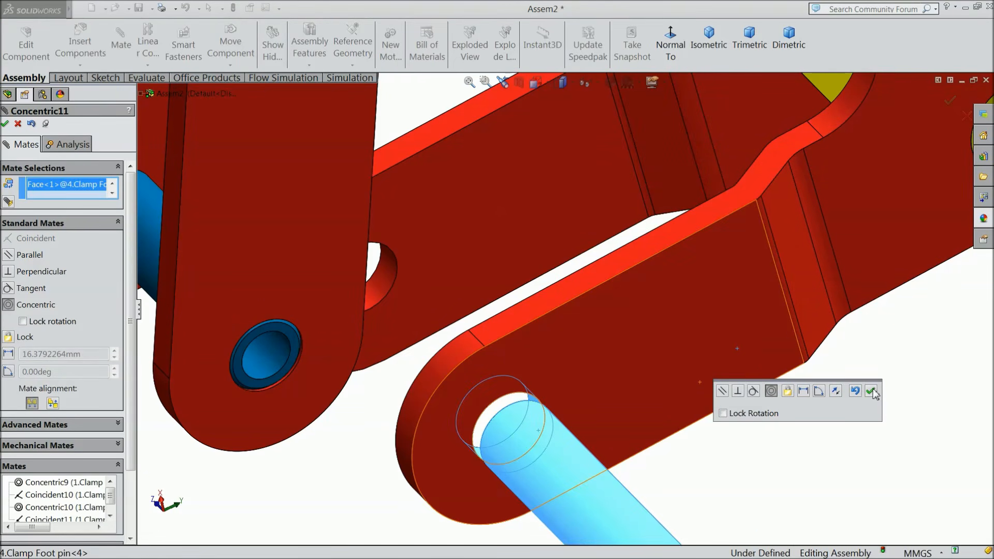
click(870, 391)
Slide the foot pin through both elbows and make its end face coincident with the right elbow's outer face.
drag(551, 482, 446, 310)
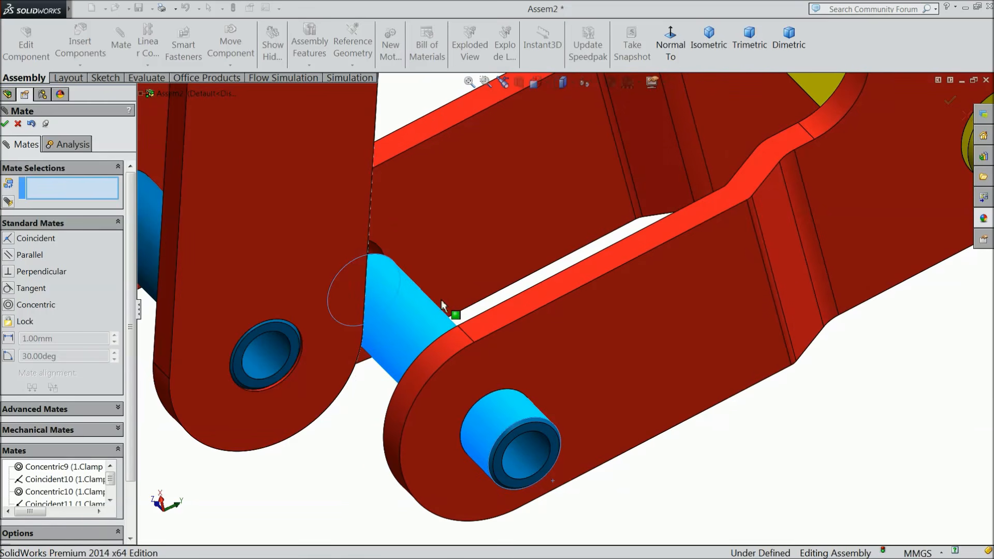
click(597, 344)
click(550, 437)
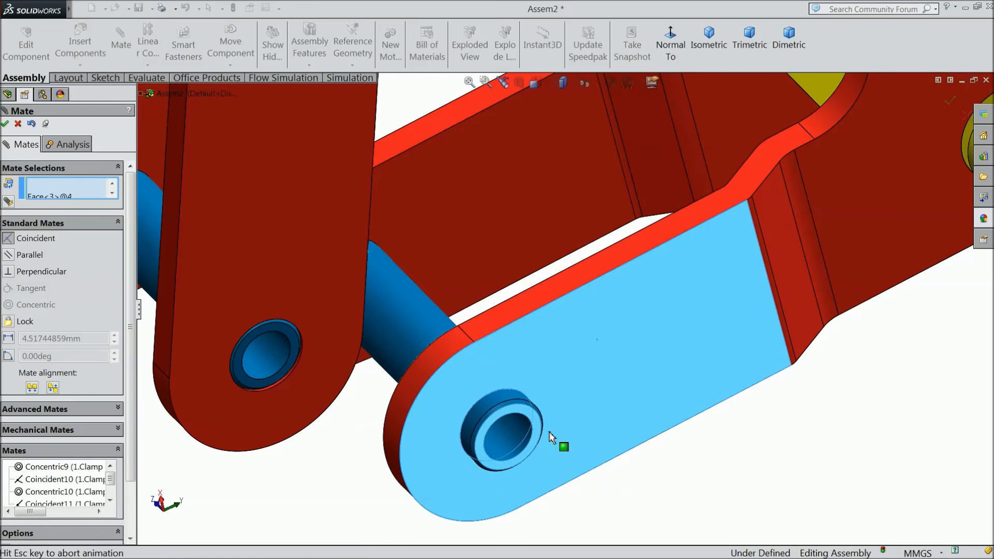
click(693, 448)
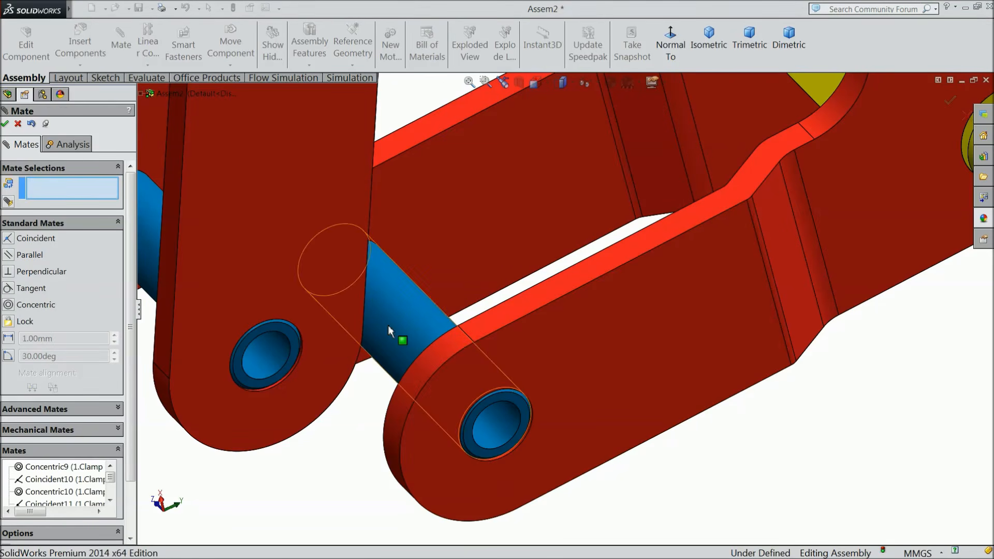
click(6, 124)
Insert the 10.clamp rod part from the Manual Clamp folder and place it beside the clamp.
scroll(365, 257, up, 5)
middle_drag(381, 270, 408, 264)
click(81, 47)
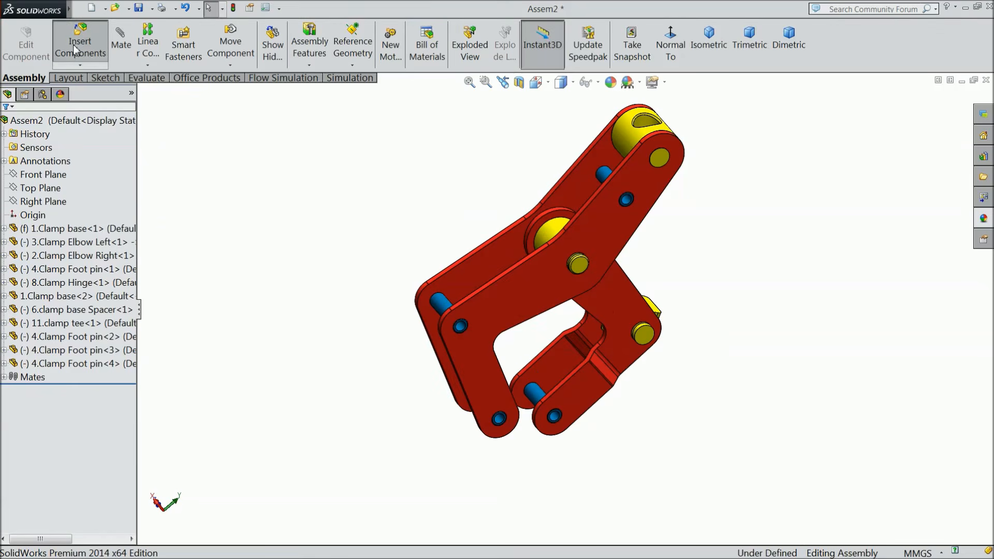
click(52, 367)
click(618, 232)
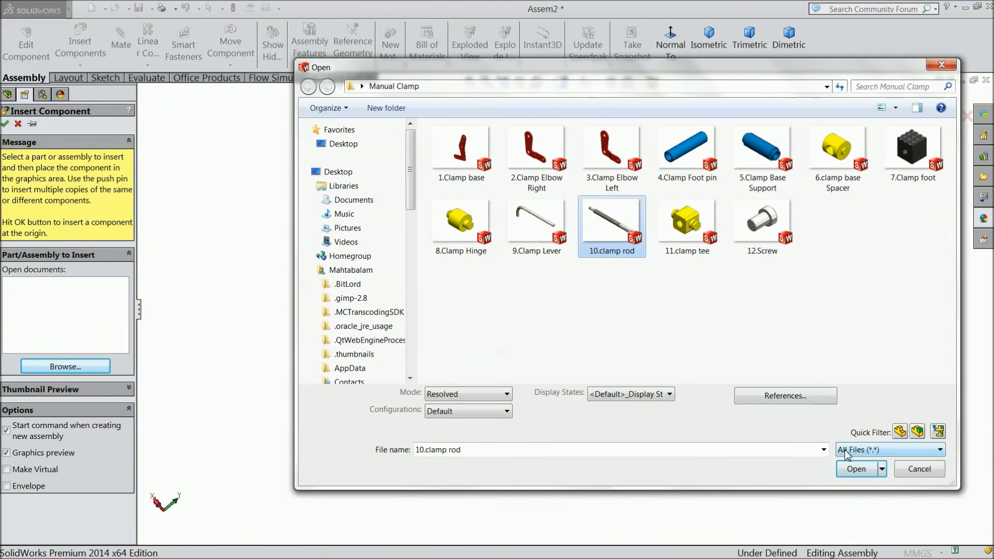
click(856, 469)
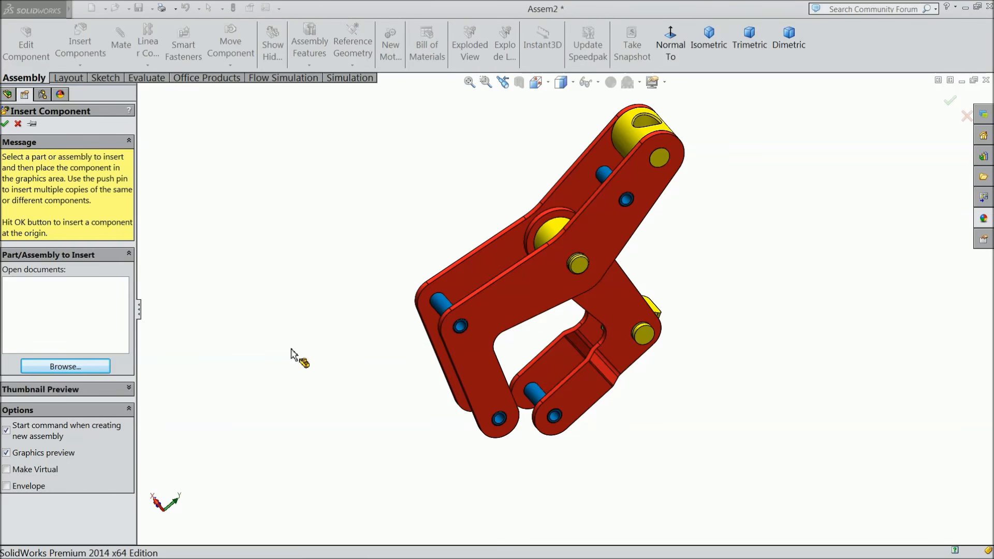
click(370, 356)
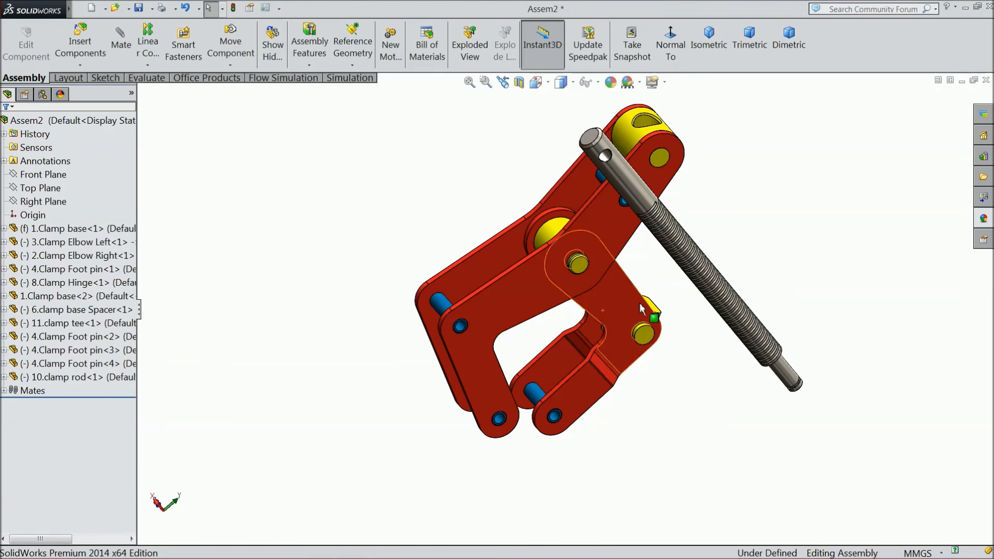
Mate the clamp rod's plain lower end concentric with the hole through the clamp tee.
middle_drag(720, 242, 608, 257)
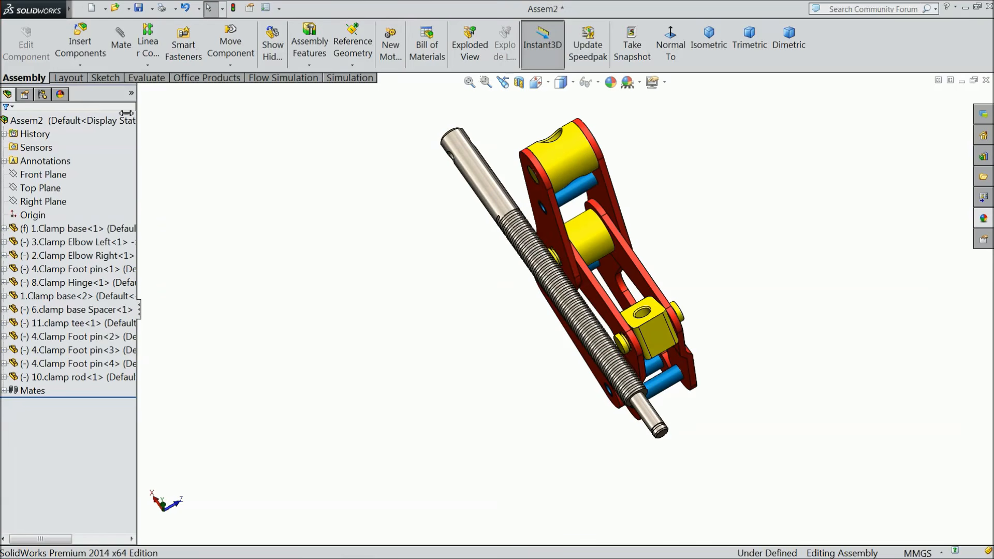
click(121, 46)
scroll(659, 364, down, 3)
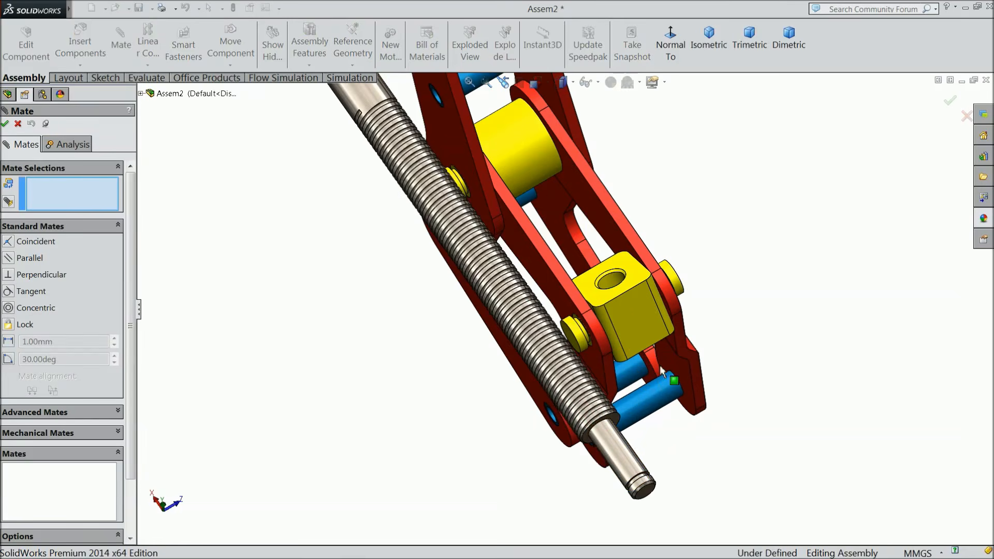
click(619, 456)
click(618, 285)
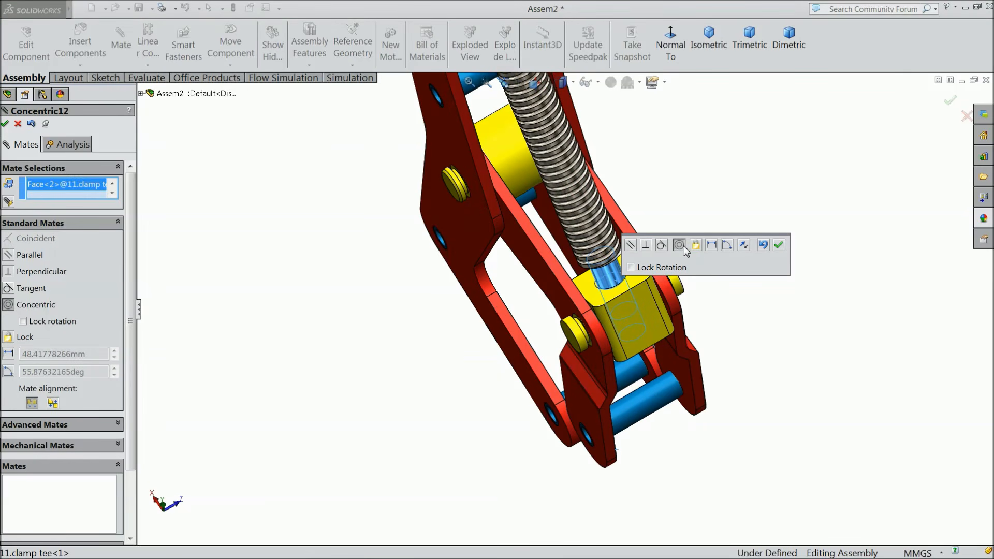
click(779, 252)
Make the shoulder face under the clamp rod's thread coincident with the top face of the clamp tee.
middle_drag(656, 291, 619, 165)
scroll(619, 258, down, 5)
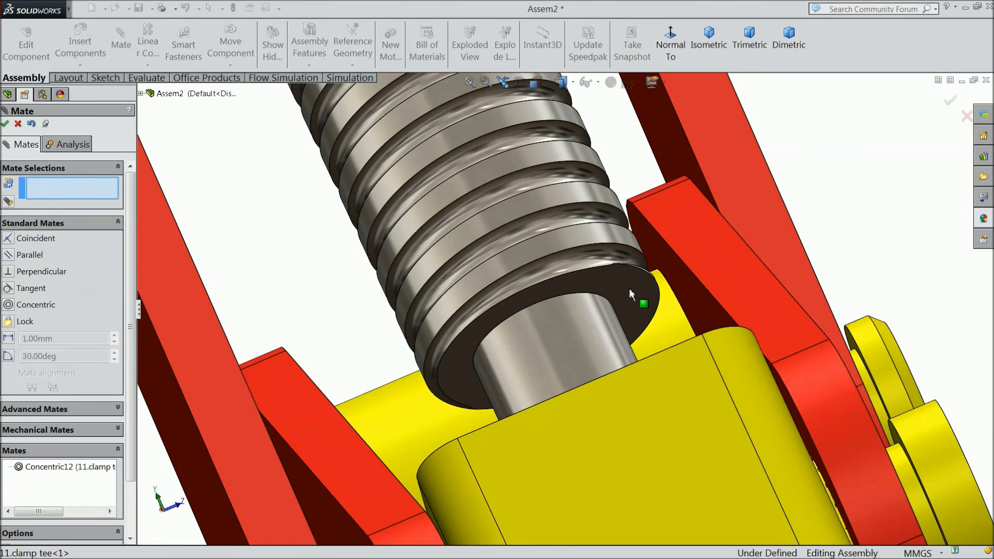
click(636, 297)
scroll(642, 295, down, 2)
middle_drag(647, 293, 710, 377)
click(716, 419)
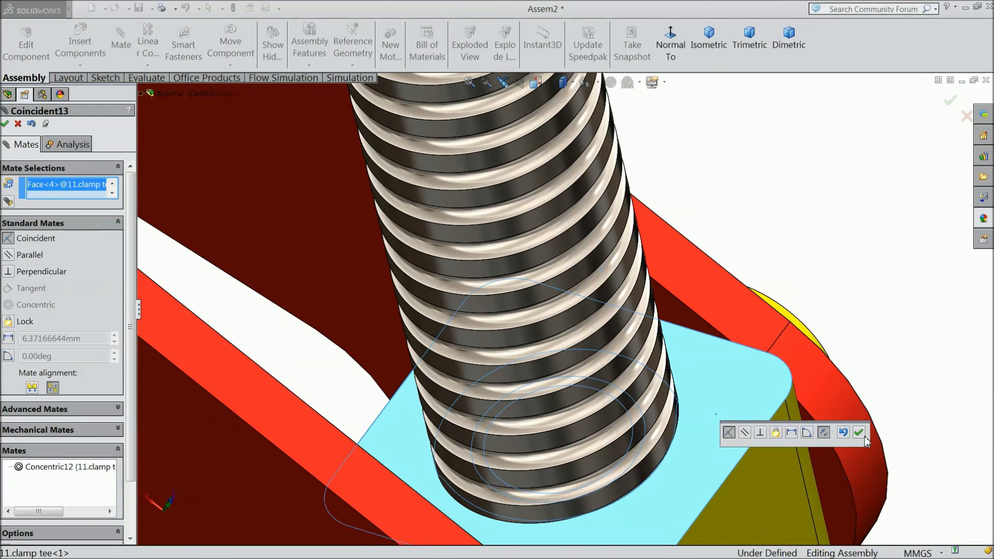
click(862, 434)
scroll(859, 435, up, 10)
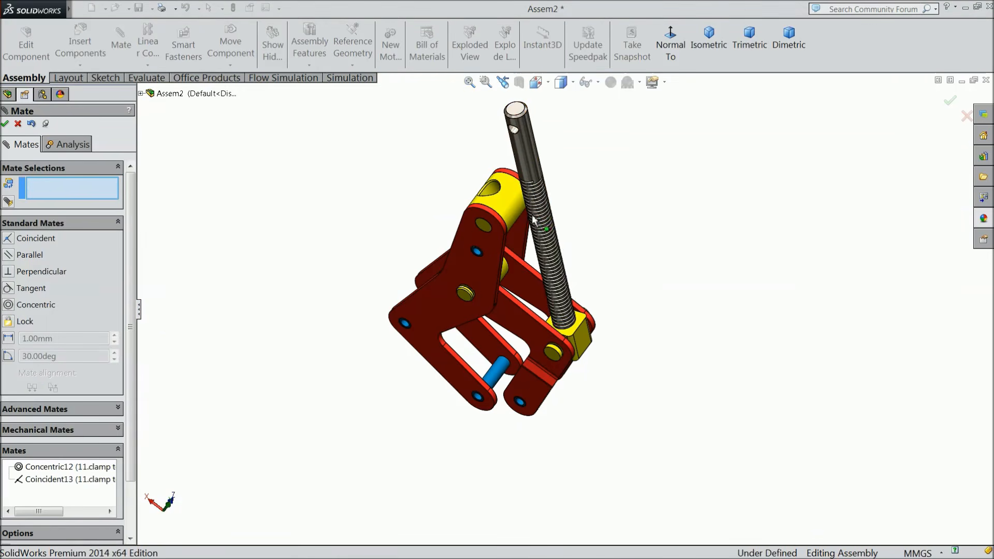
Mate the base spacer's through hole concentric with the clamp rod's smooth shank.
scroll(507, 122, down, 5)
click(477, 262)
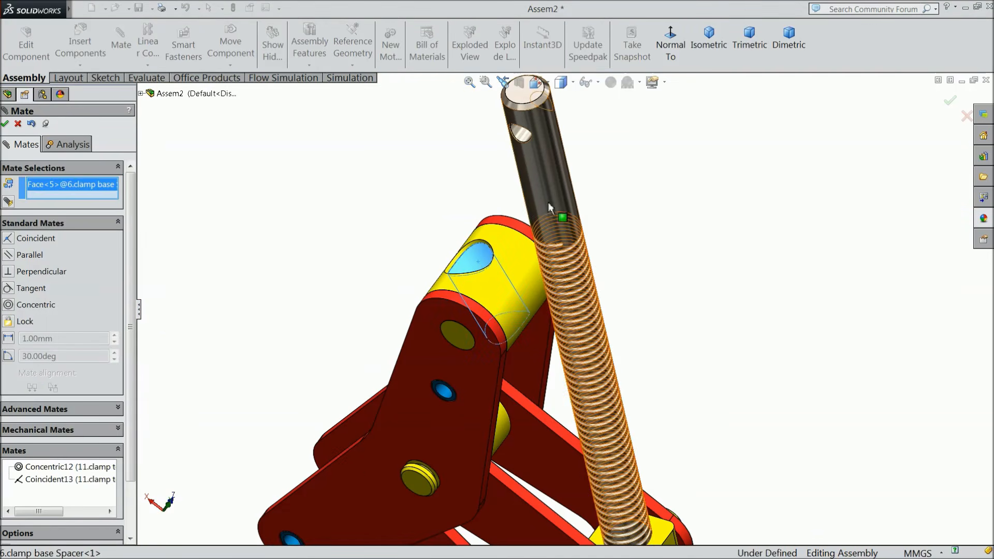
click(551, 190)
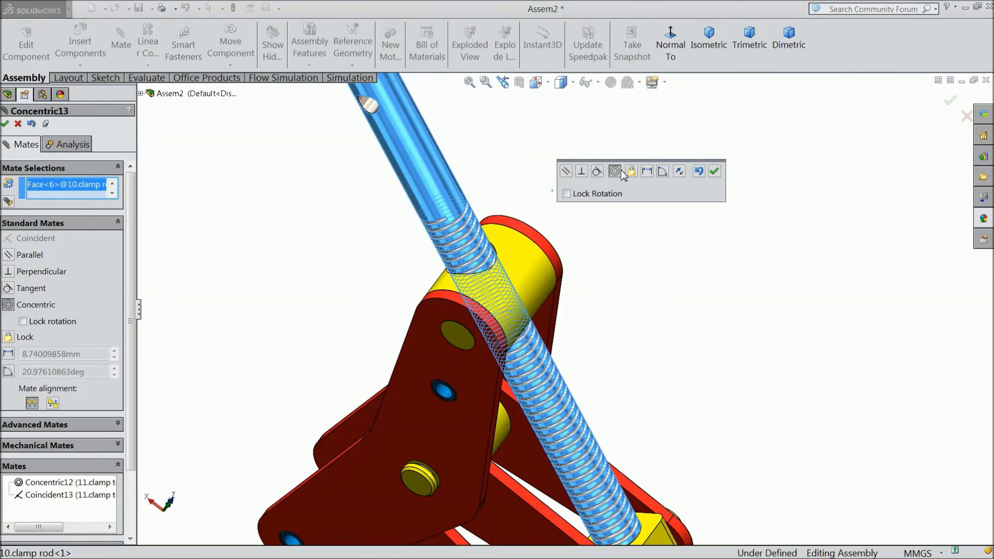
click(714, 171)
scroll(590, 258, up, 8)
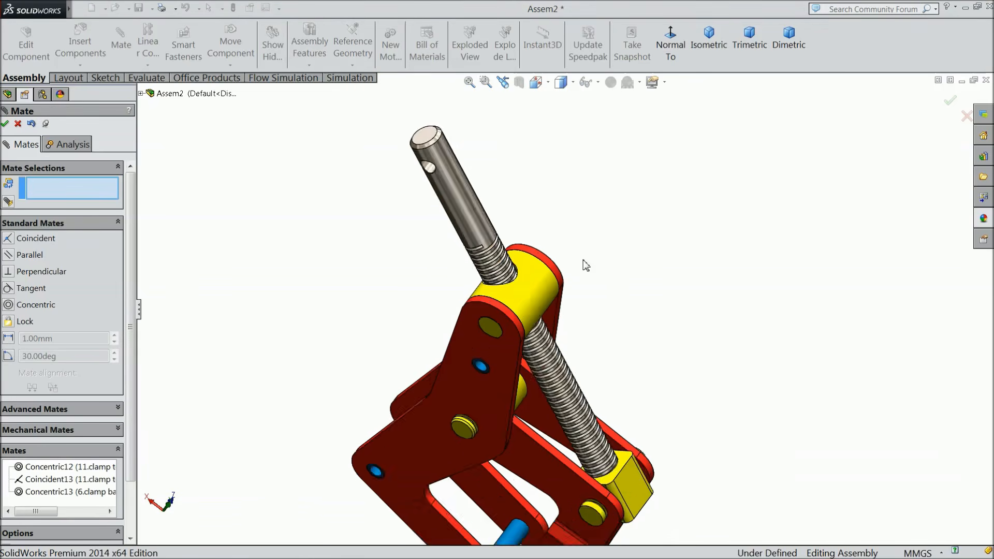
Try moving the clamp linkage and examine how the rod sits in the base spacer and clamp tee.
middle_drag(616, 314, 640, 269)
drag(568, 431, 588, 436)
middle_drag(589, 440, 637, 403)
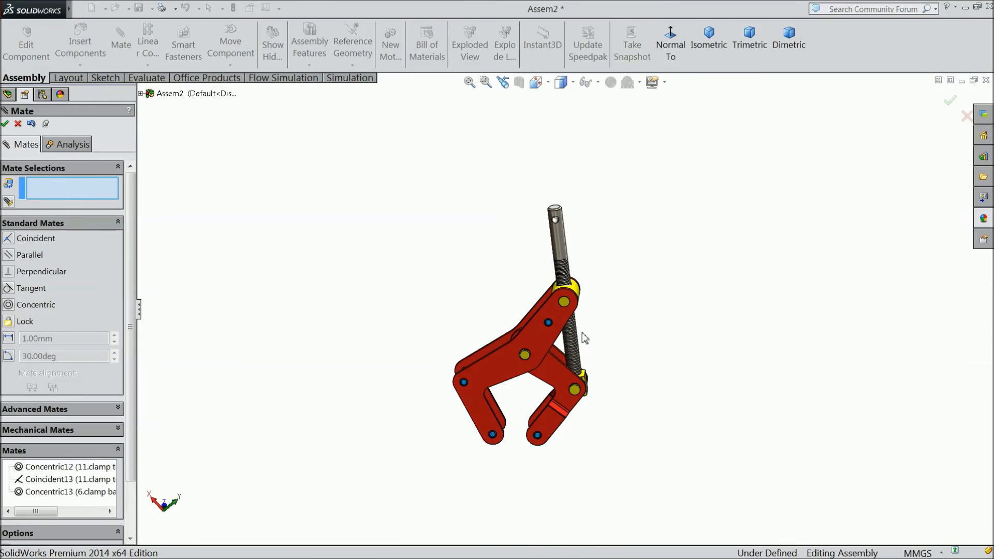
scroll(582, 334, down, 3)
scroll(603, 326, down, 2)
mouse_move(601, 326)
middle_down()
mouse_move(585, 311)
mouse_move(594, 333)
mouse_move(647, 287)
mouse_move(616, 348)
mouse_move(600, 346)
middle_up()
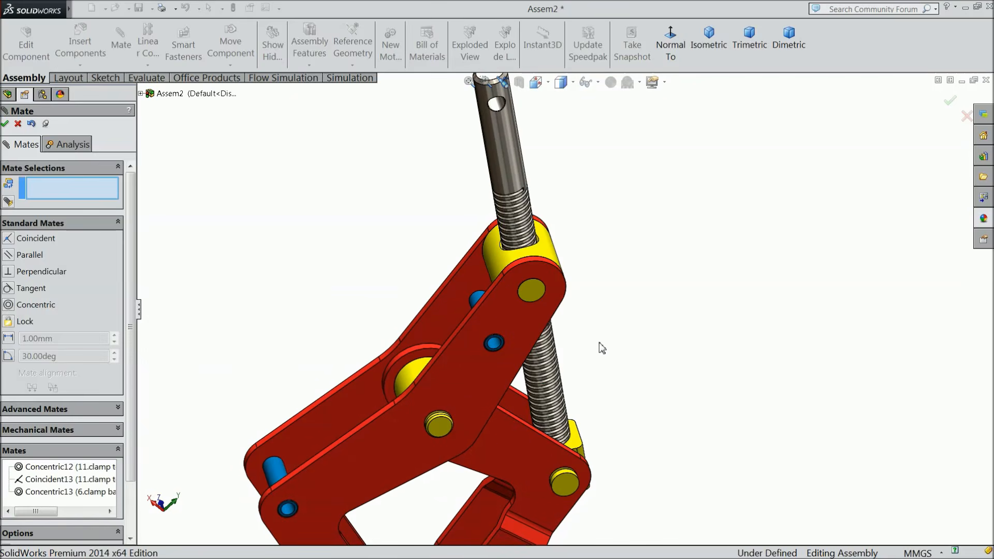
scroll(523, 243, down, 5)
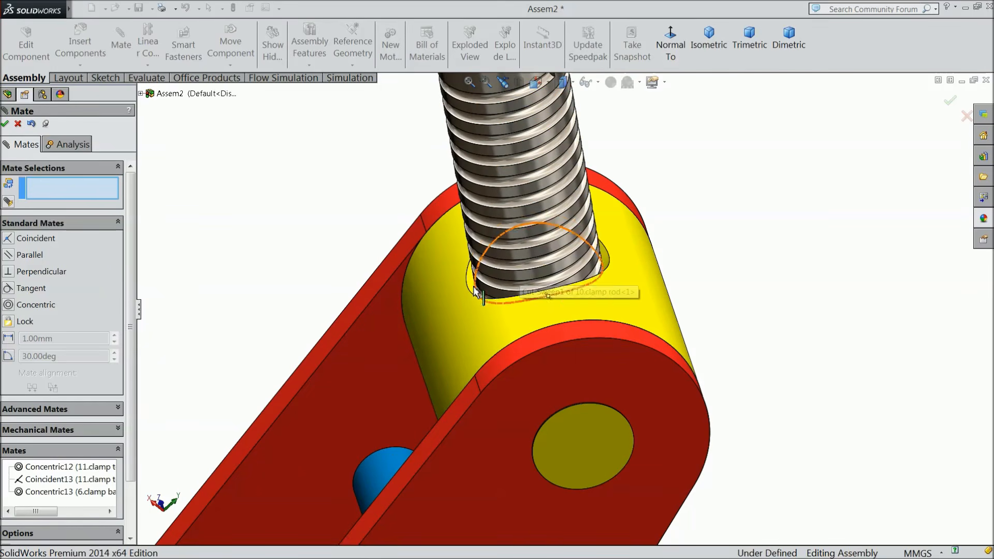
click(473, 288)
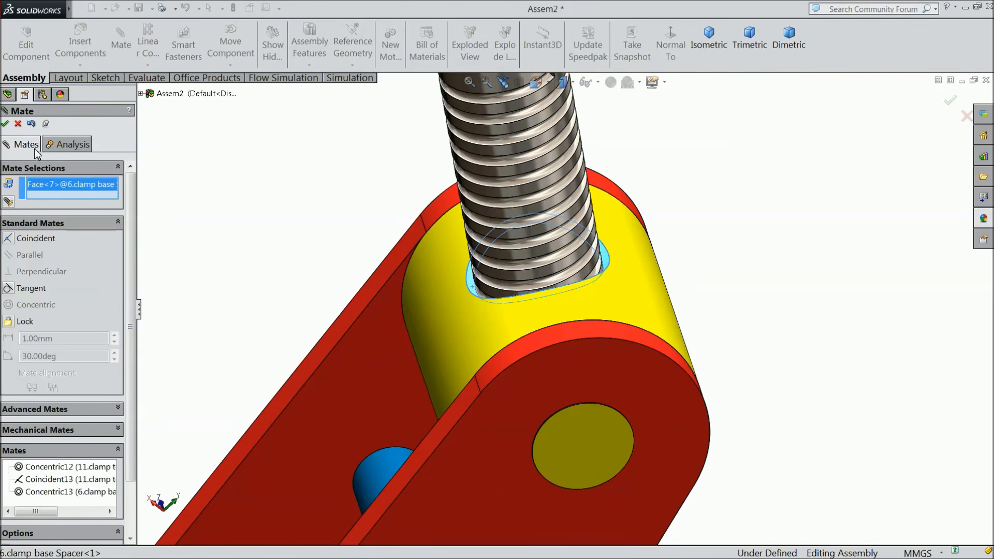
click(48, 430)
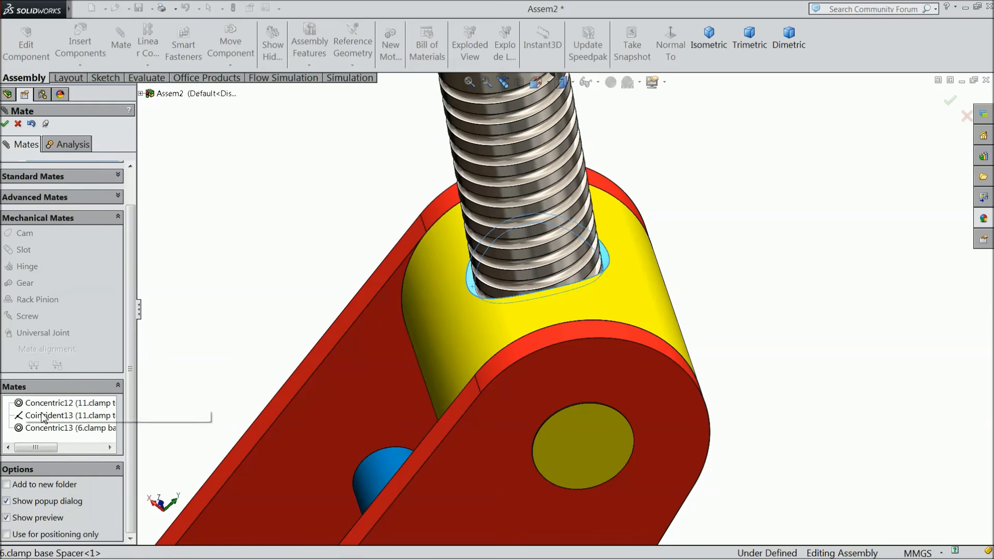
click(18, 123)
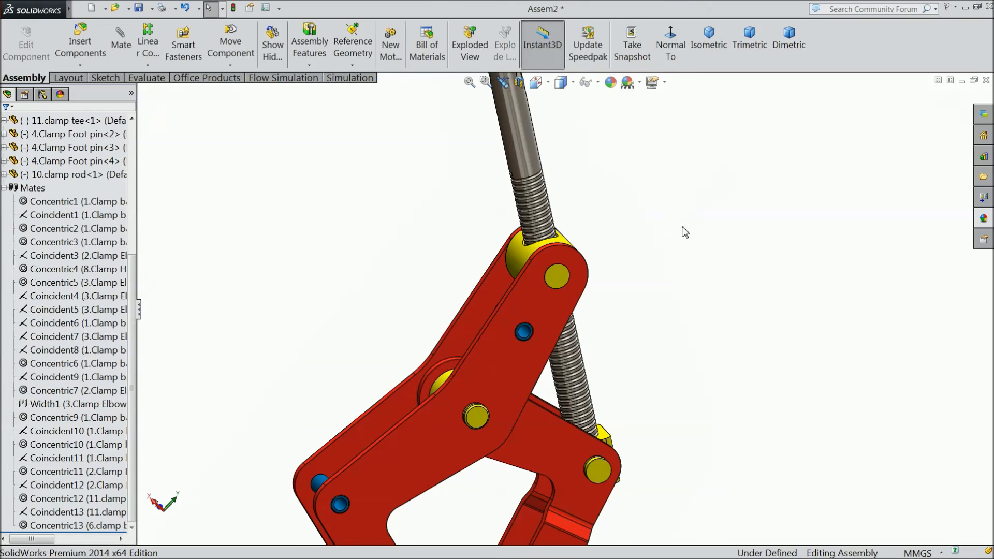
Start a Screw mate with the clamp rod's cylindrical face and hide the rod to expose the base spacer's hole.
click(4, 187)
scroll(595, 284, up, 3)
scroll(586, 213, down, 4)
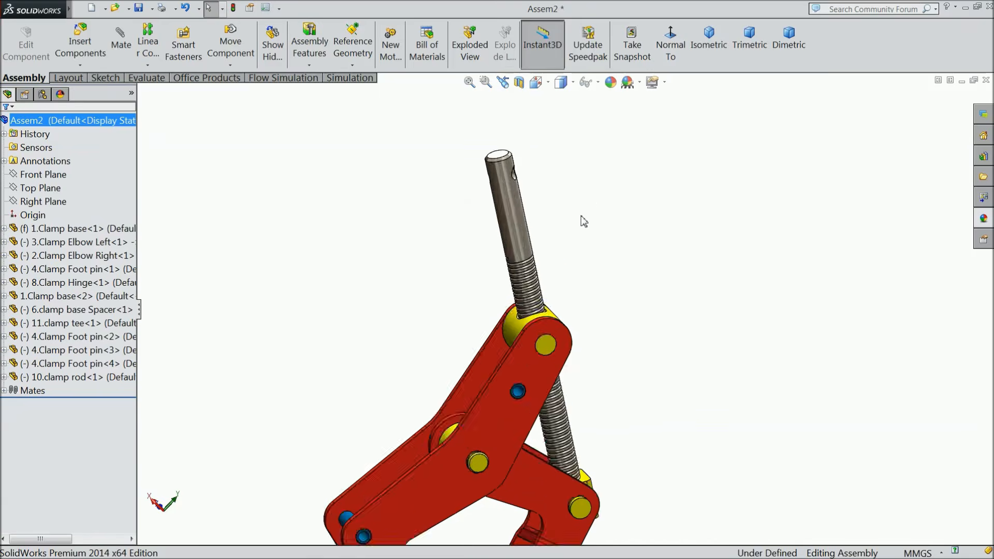
middle_drag(619, 326, 581, 350)
scroll(581, 357, down, 4)
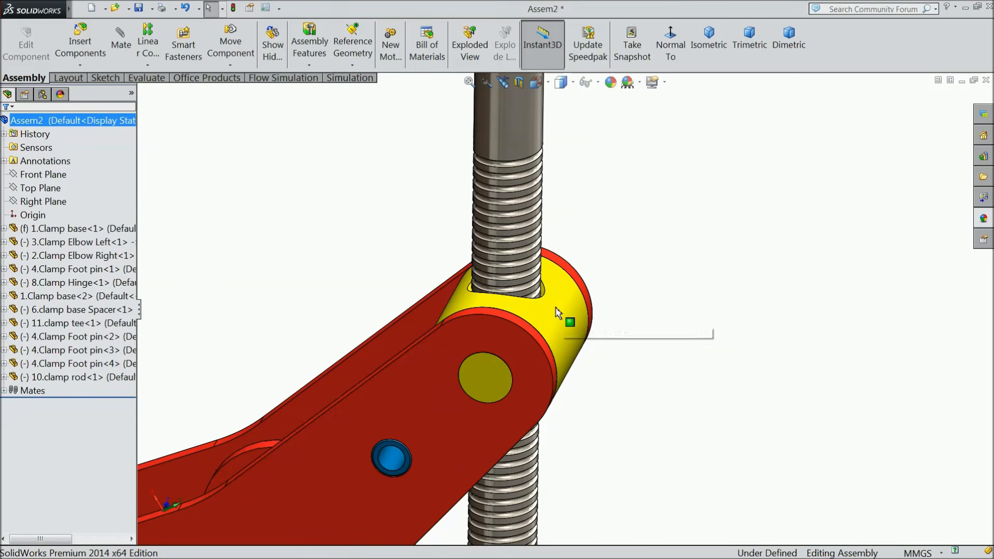
middle_drag(574, 291, 600, 298)
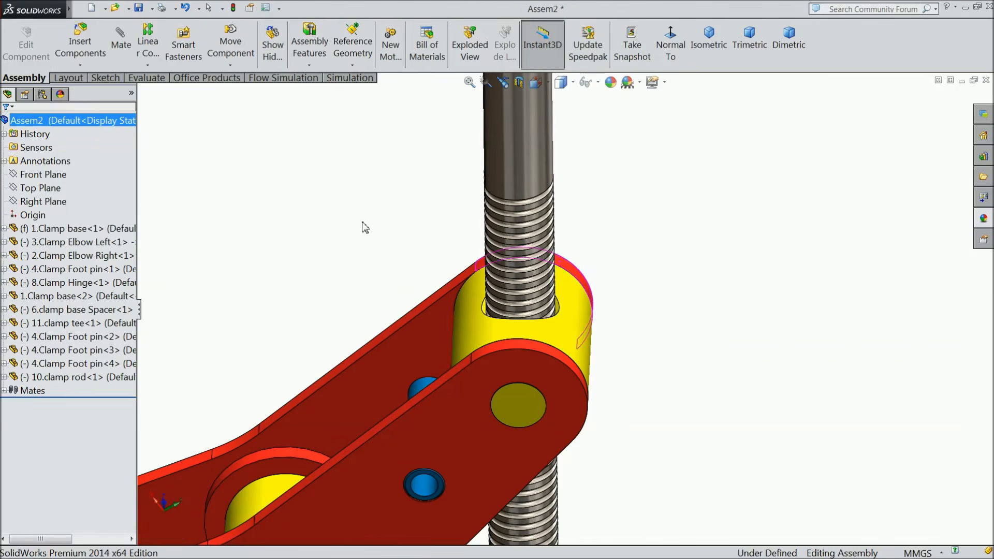
click(120, 45)
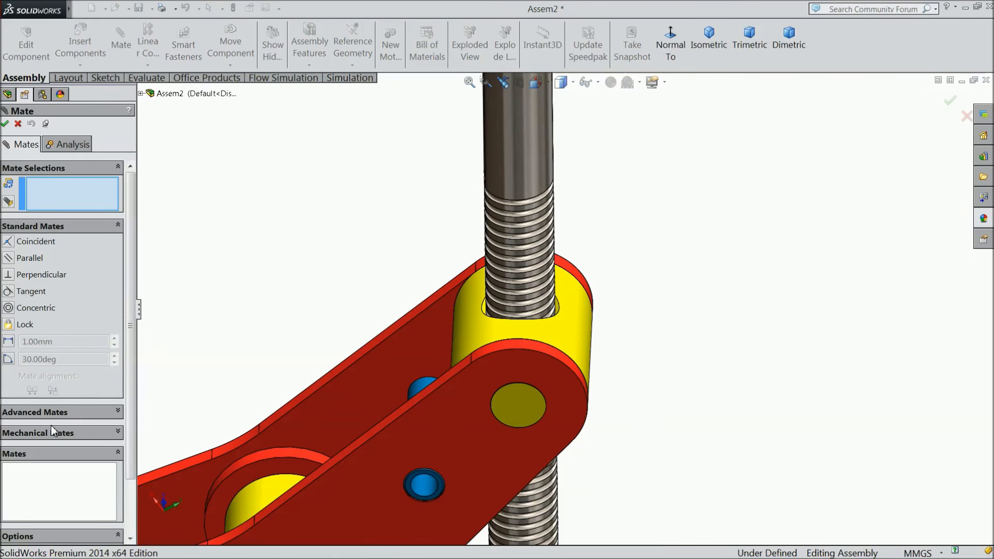
click(43, 433)
click(9, 316)
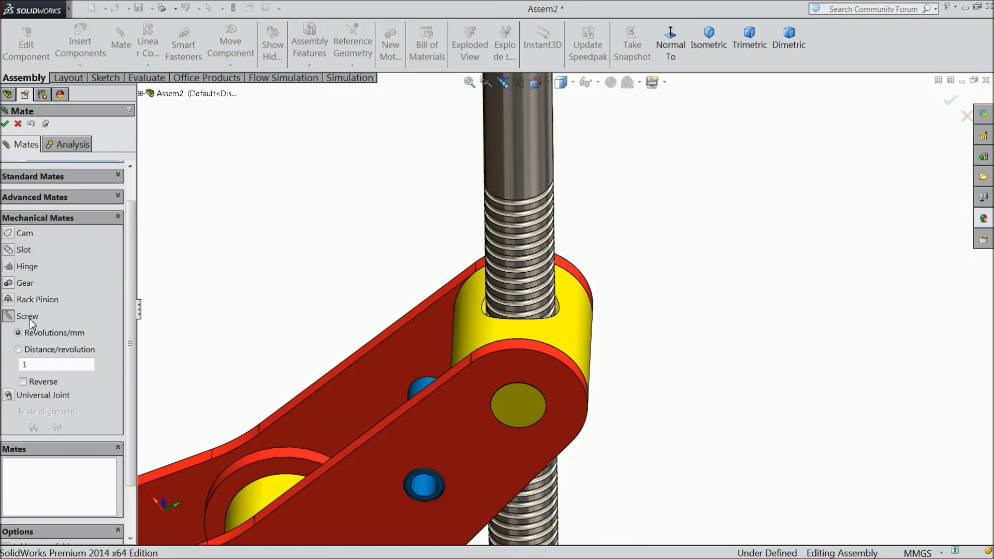
click(512, 184)
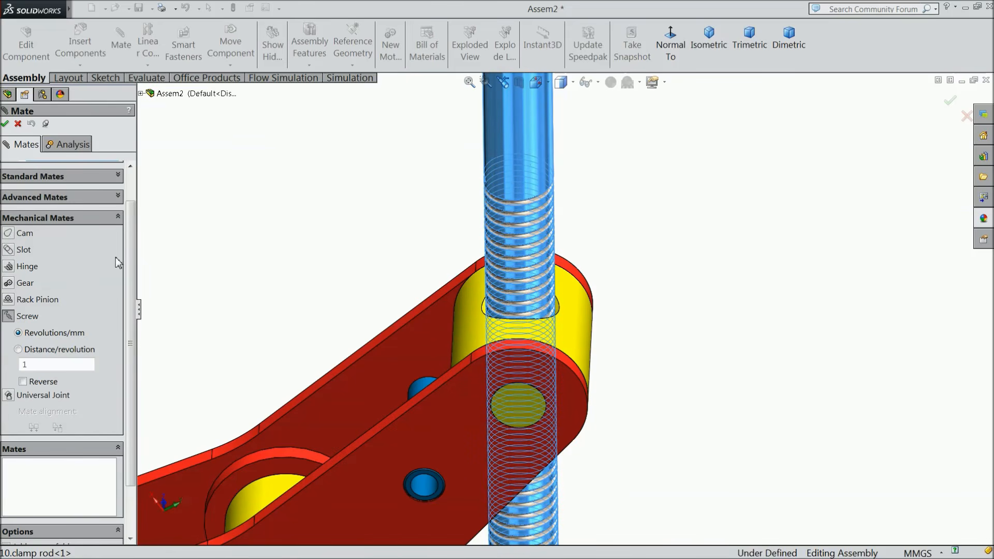
scroll(96, 217, up, 1)
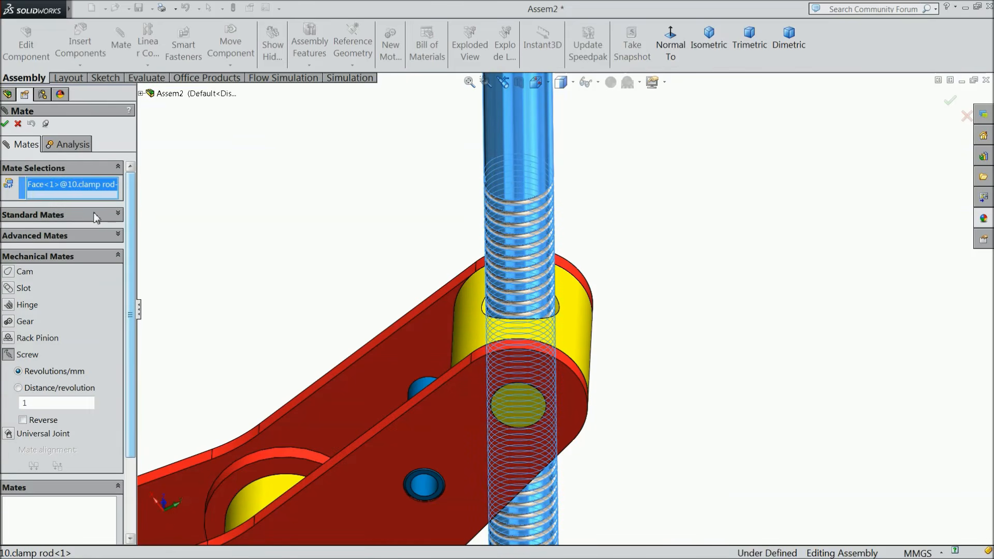
right_click(495, 179)
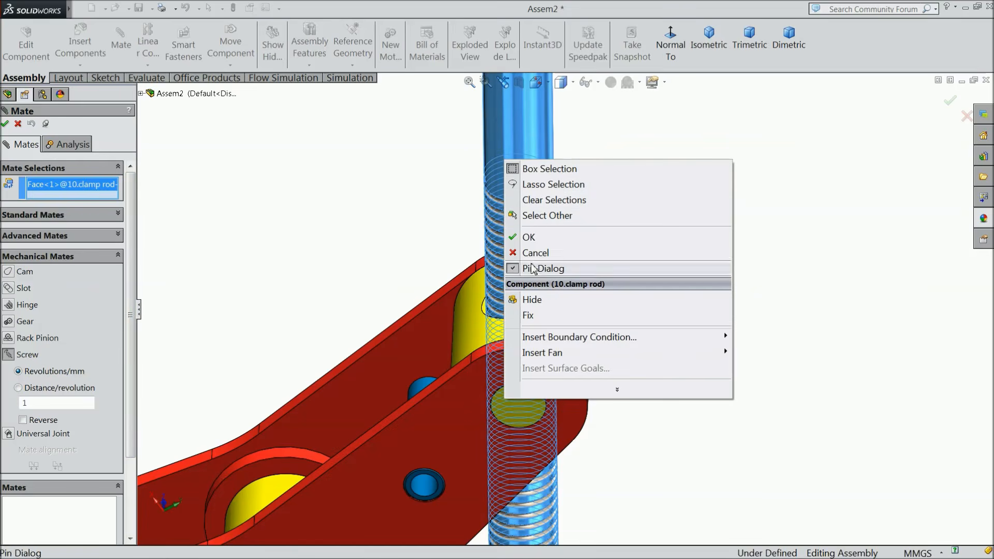
click(522, 300)
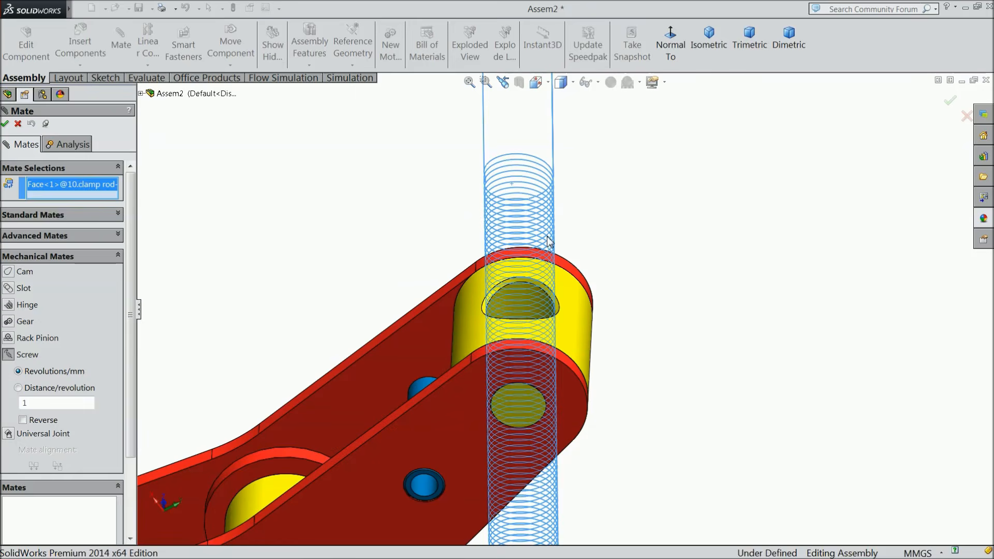
Complete the Screw mate on the base spacer's hole face with a reversed distance of 5 mm per revolution.
middle_drag(704, 232, 694, 253)
scroll(479, 285, down, 5)
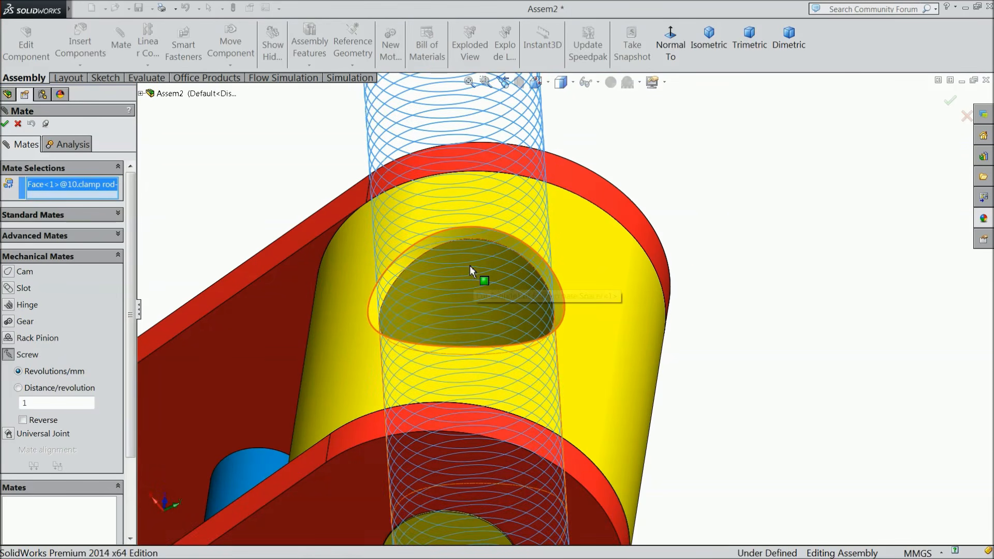
click(467, 271)
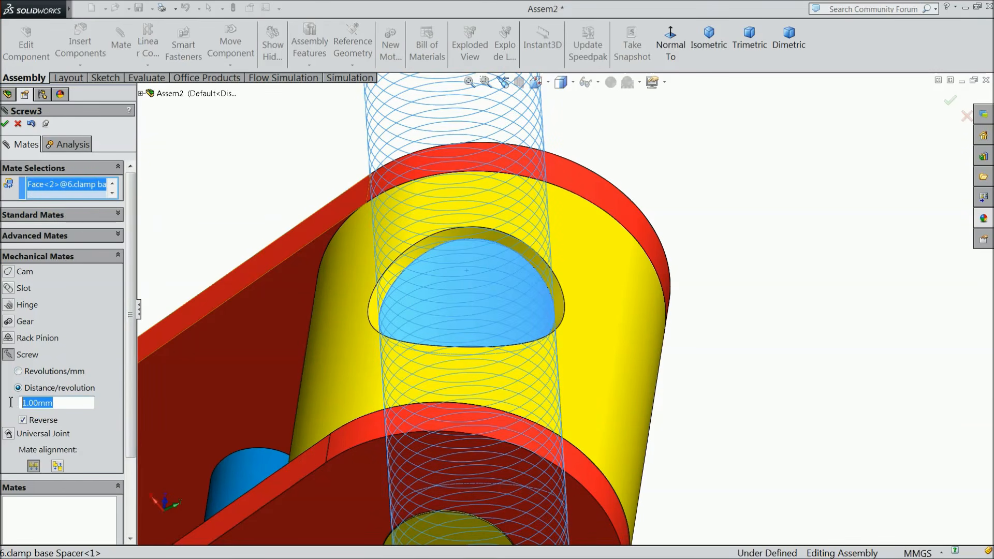
text(5)
key(Return)
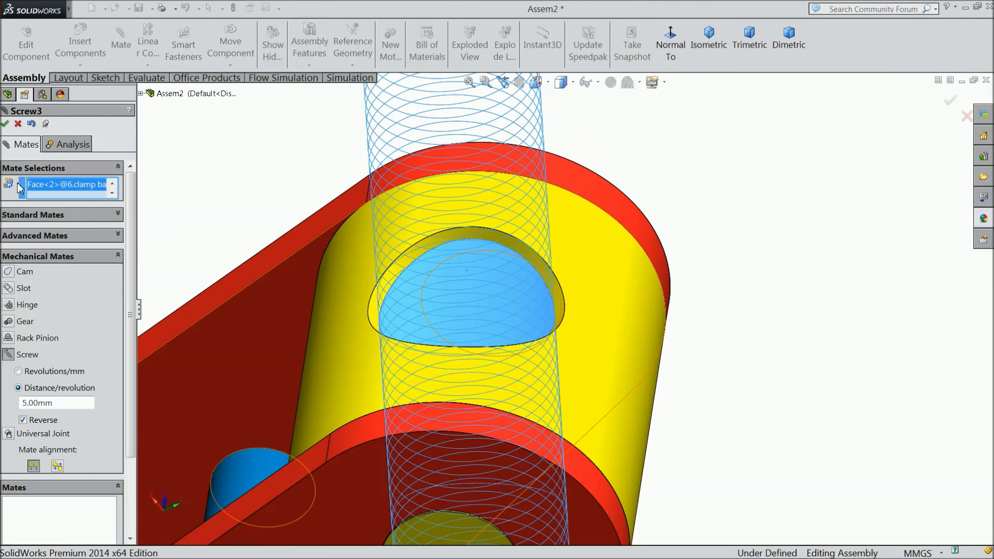
click(6, 123)
click(6, 124)
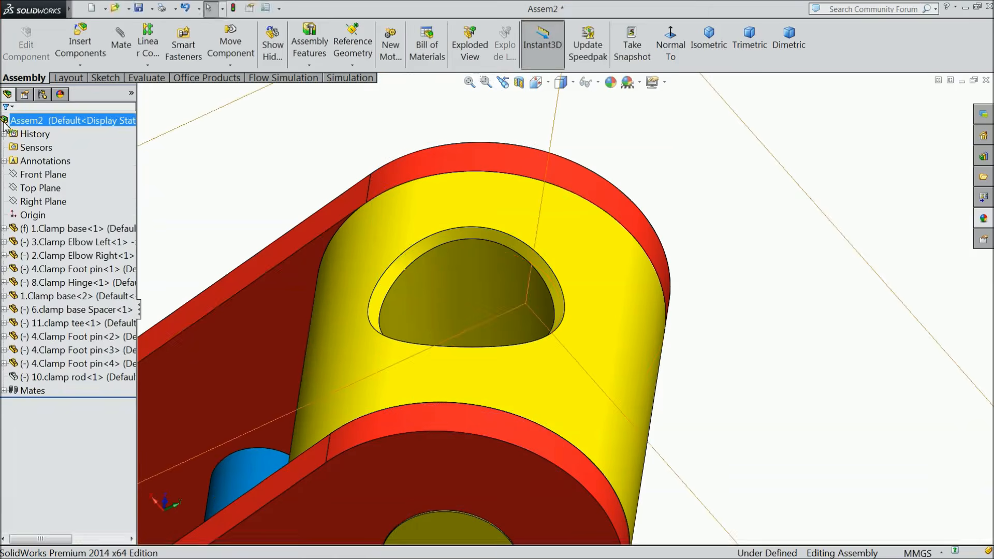
Make the hidden clamp rod visible again.
right_click(26, 380)
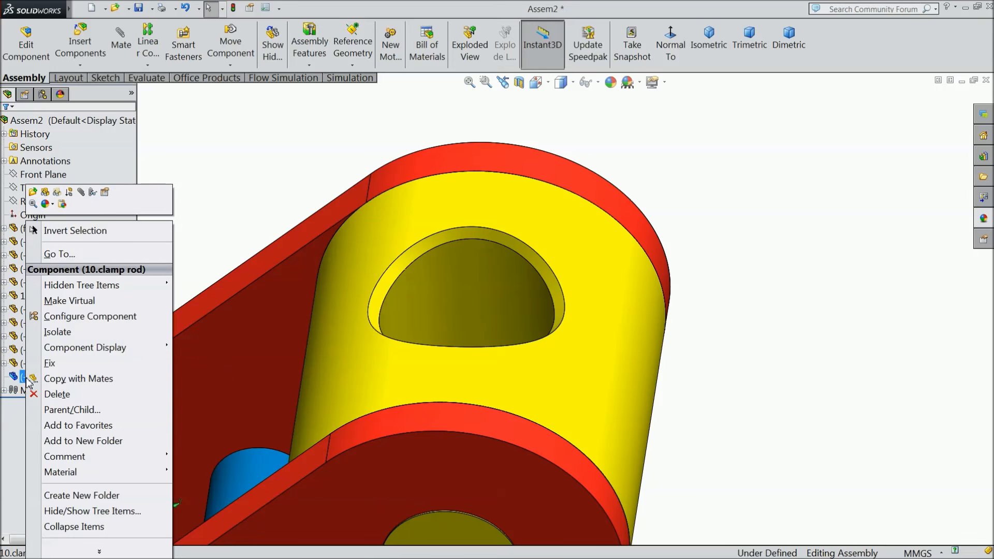
click(46, 193)
click(732, 228)
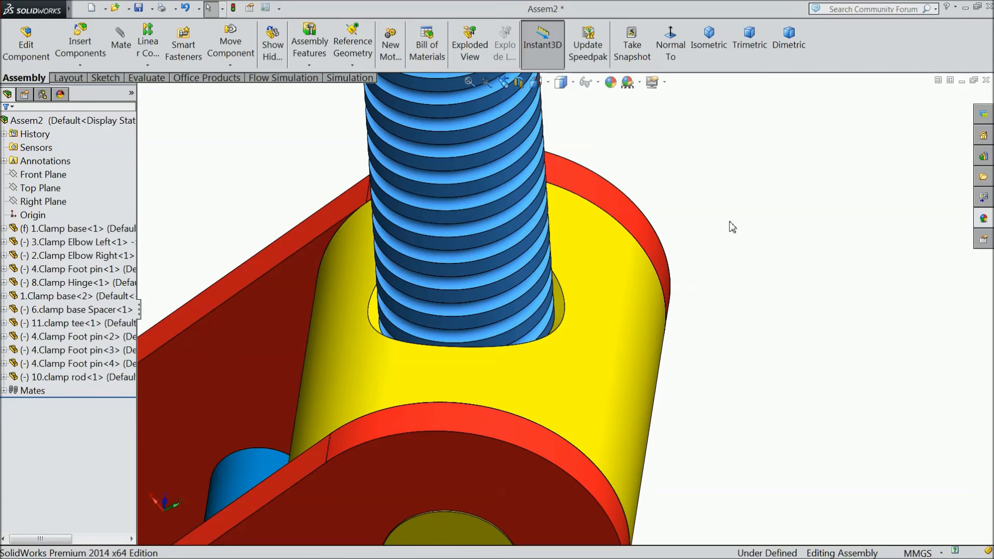
Try moving the right clamp elbow to check how the linkage and clamp rod move with the screw mate.
scroll(732, 279, up, 5)
mouse_move(699, 310)
middle_down()
mouse_move(667, 251)
mouse_move(692, 272)
mouse_move(691, 317)
middle_up()
scroll(688, 313, up, 2)
scroll(657, 387, down, 2)
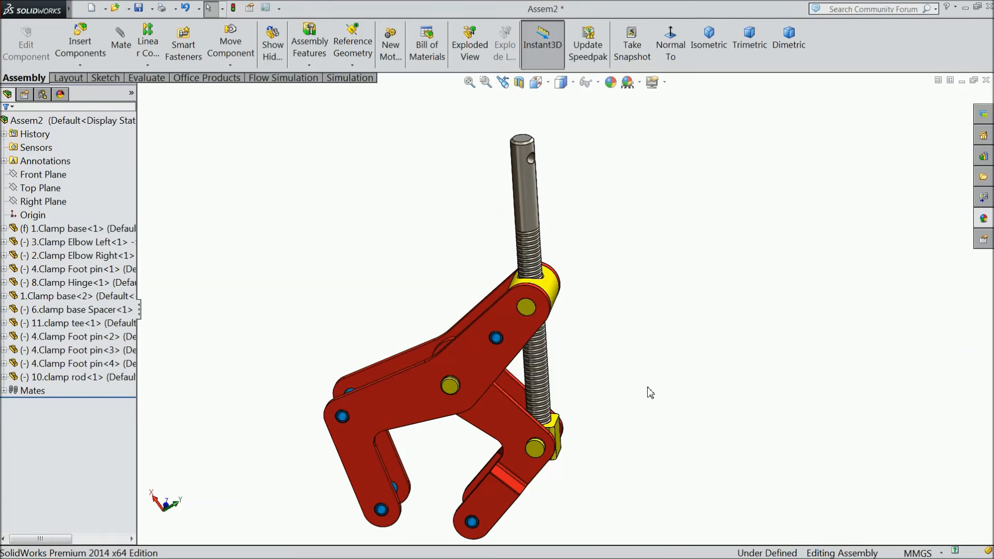
drag(492, 476, 477, 505)
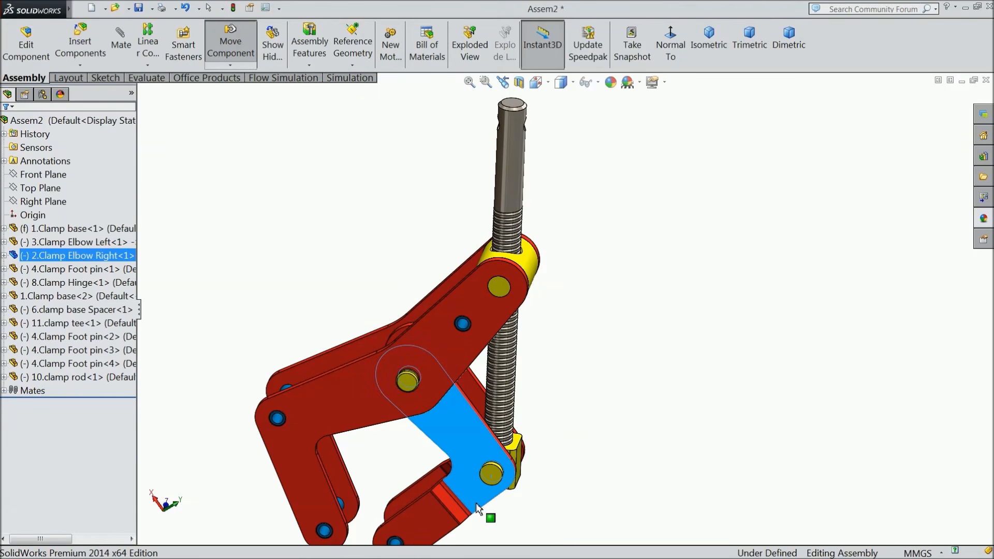
key(Escape)
Insert the part 9.Clamp Lever from the Manual Clamp folder beside the clamp rod's upper end.
scroll(651, 332, up, 2)
middle_drag(601, 259, 568, 224)
scroll(516, 229, down, 3)
click(76, 50)
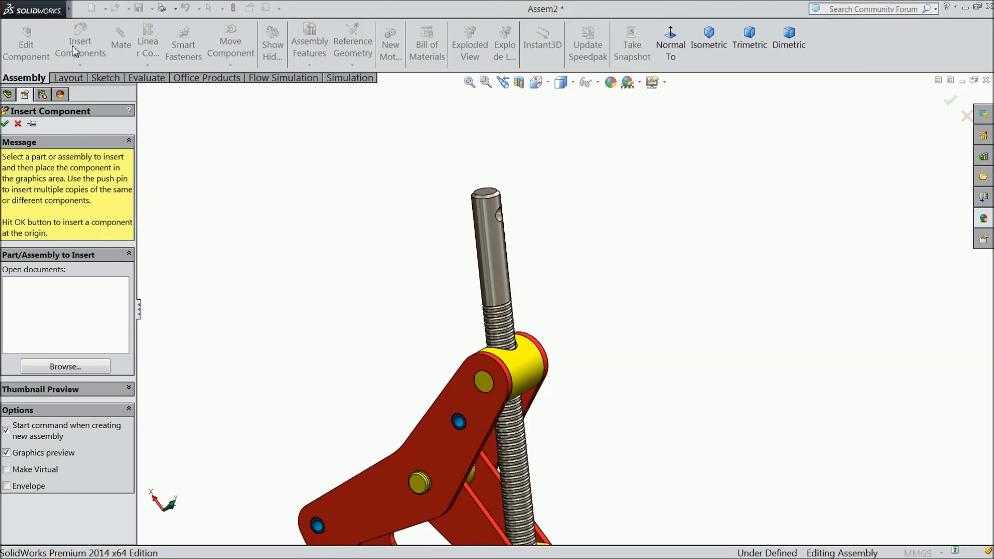
click(65, 366)
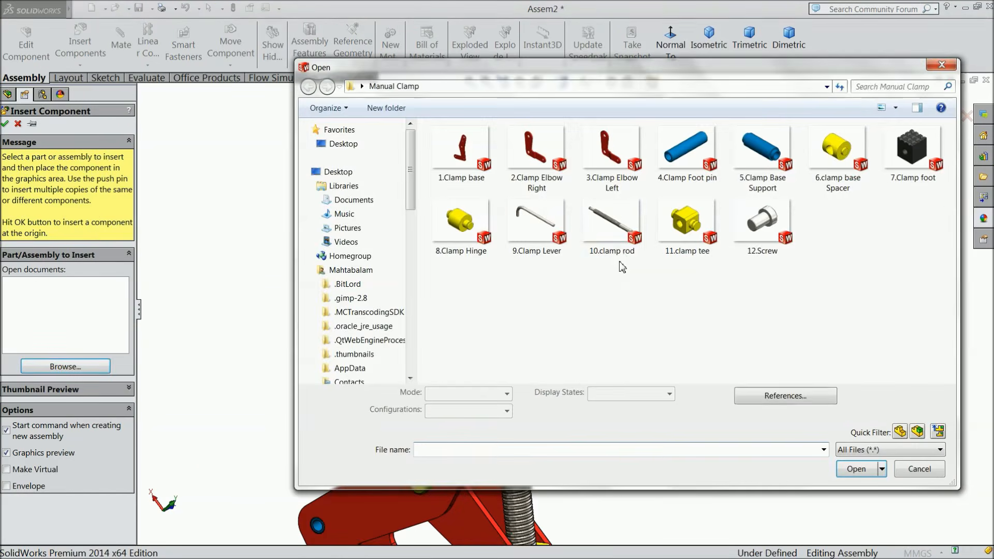
double_click(550, 237)
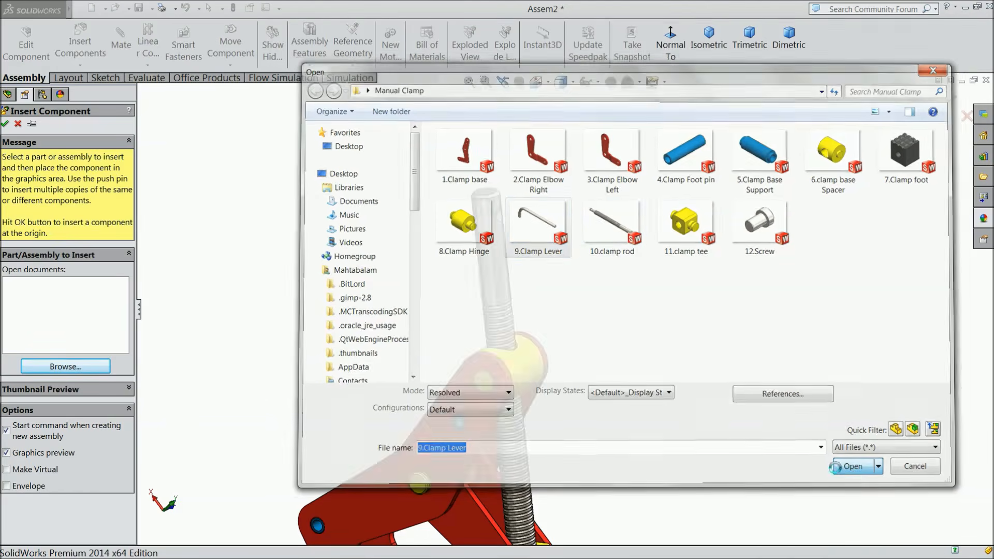
click(414, 241)
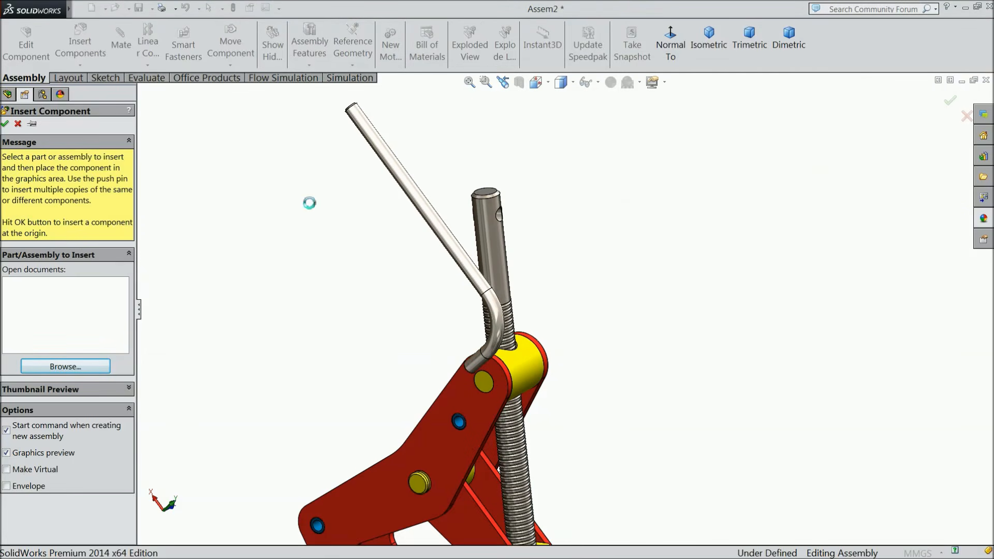
Rotate the clamp lever until its long straight arm lies roughly crosswise to the clamp rod near the rod's cross hole.
click(230, 65)
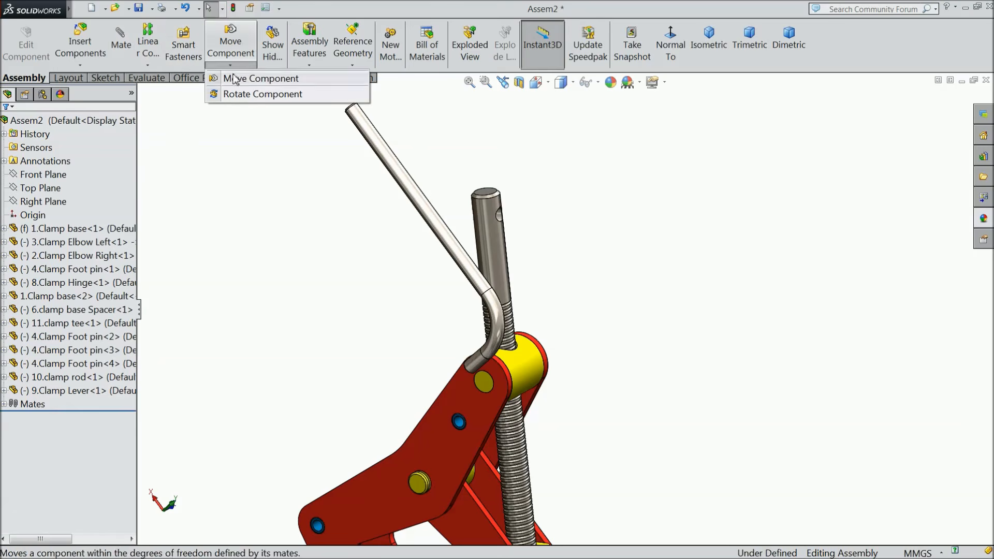
click(260, 94)
drag(474, 280, 238, 315)
click(5, 124)
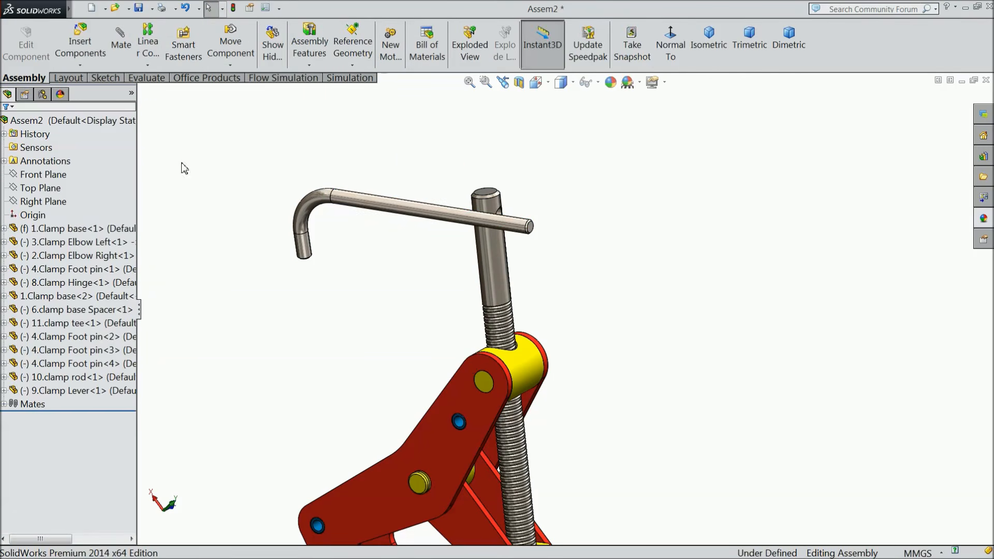
Mate the clamp lever's long straight arm concentric with the cross hole near the clamp rod's upper end.
scroll(445, 171, down, 3)
click(540, 255)
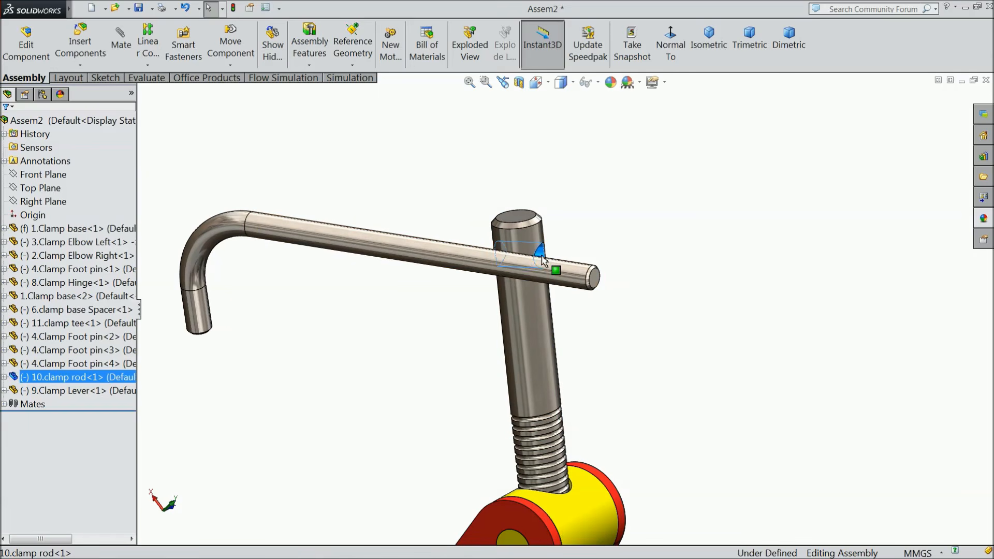
key(m)
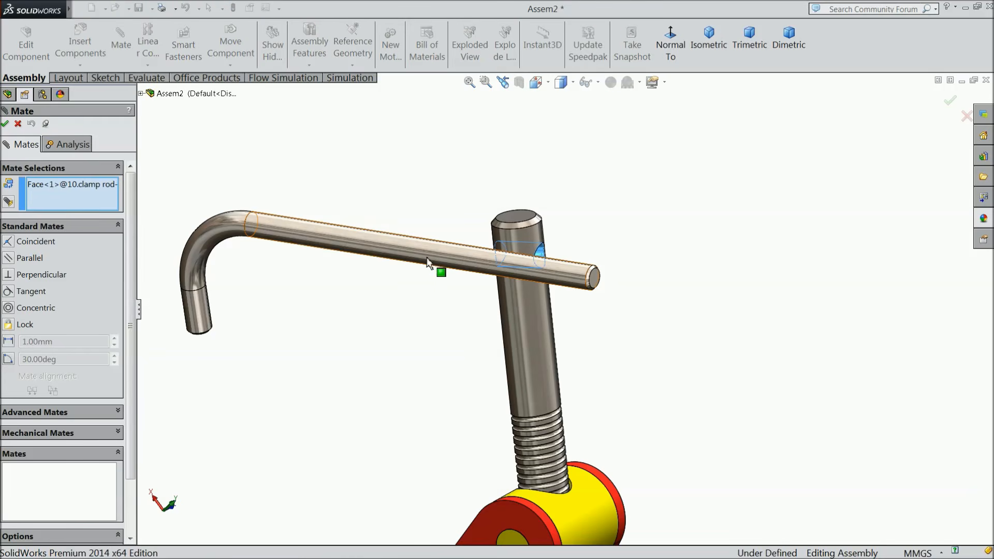
click(428, 260)
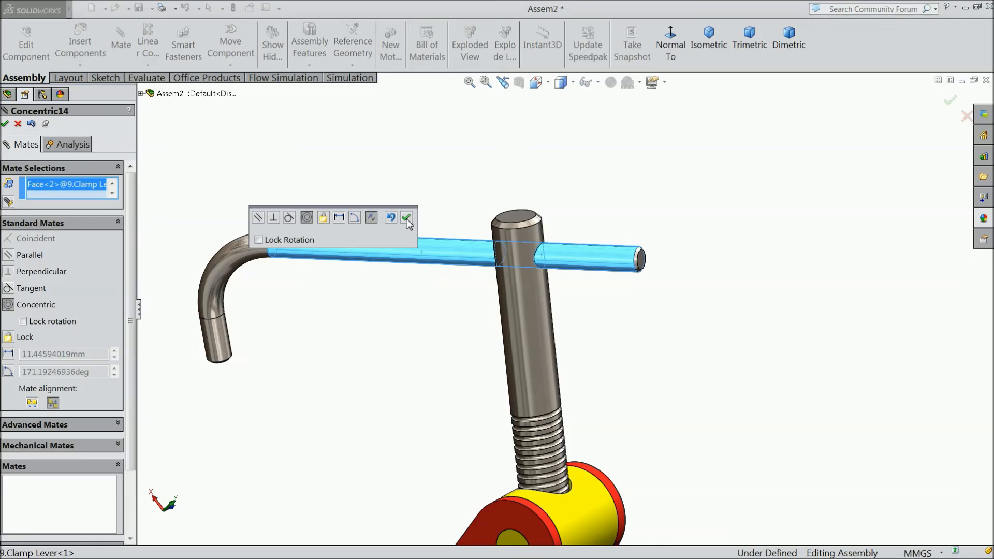
click(407, 218)
Slide the clamp lever along the cross hole until the rod sits near mid-arm, and lock the lever to the clamp rod.
drag(407, 253, 510, 253)
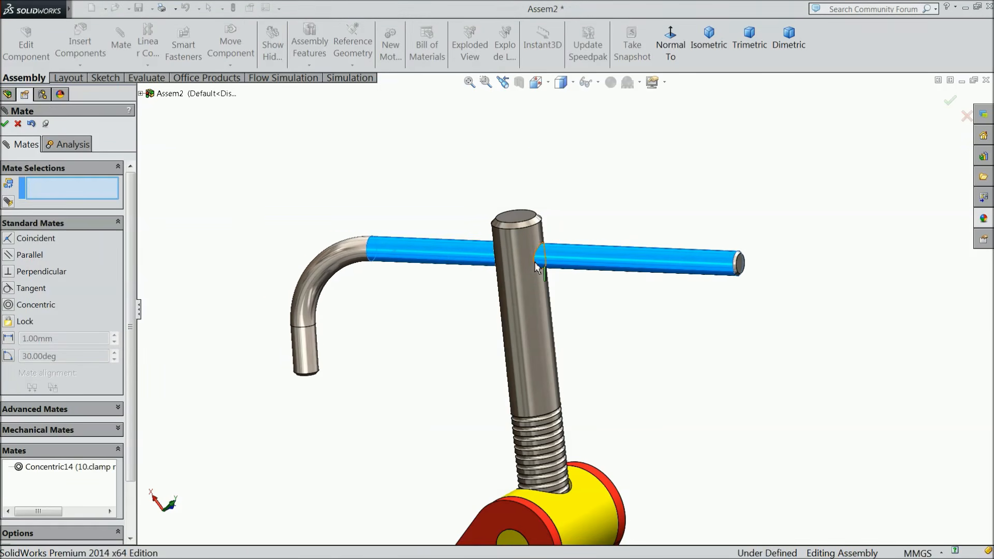
click(8, 321)
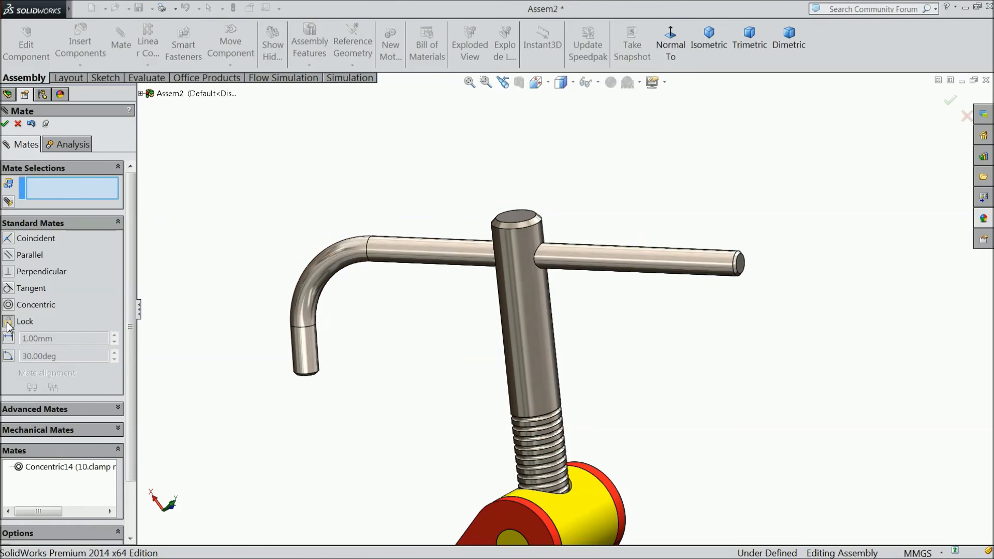
click(462, 256)
click(530, 283)
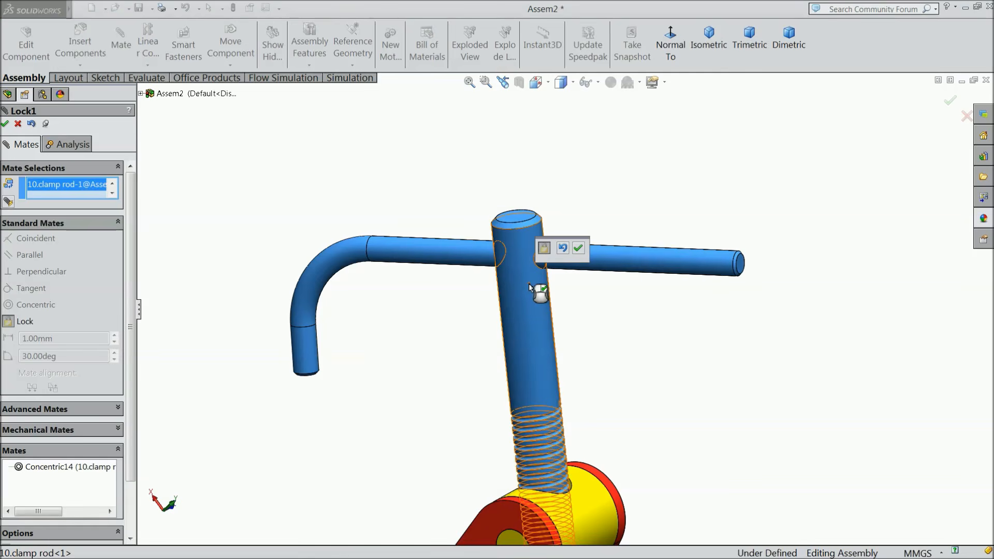
click(577, 248)
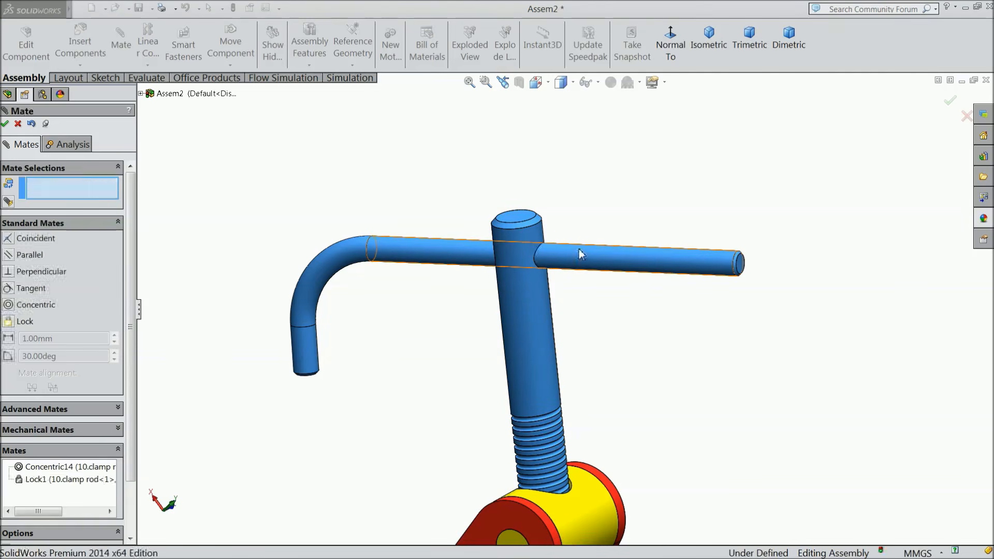
click(5, 123)
Try turning the clamp lever and examine how the clamp rod and jaws of the whole assembly respond.
scroll(517, 290, up, 5)
click(528, 286)
drag(527, 283, 512, 300)
scroll(518, 318, up, 5)
scroll(574, 406, down, 4)
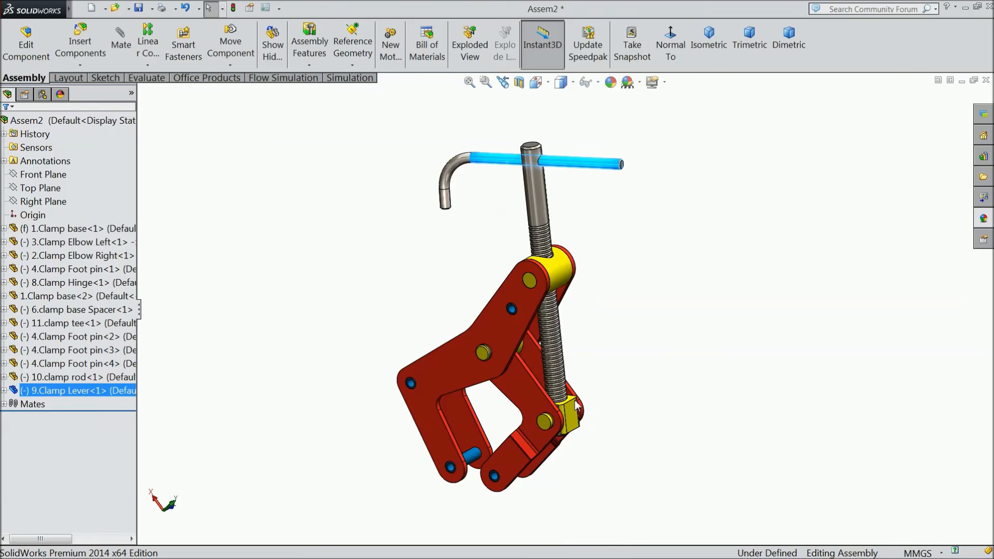
Swing the right clamp elbow outward to open the clamp jaws.
scroll(580, 263, down, 1)
drag(524, 446, 547, 467)
drag(554, 432, 561, 454)
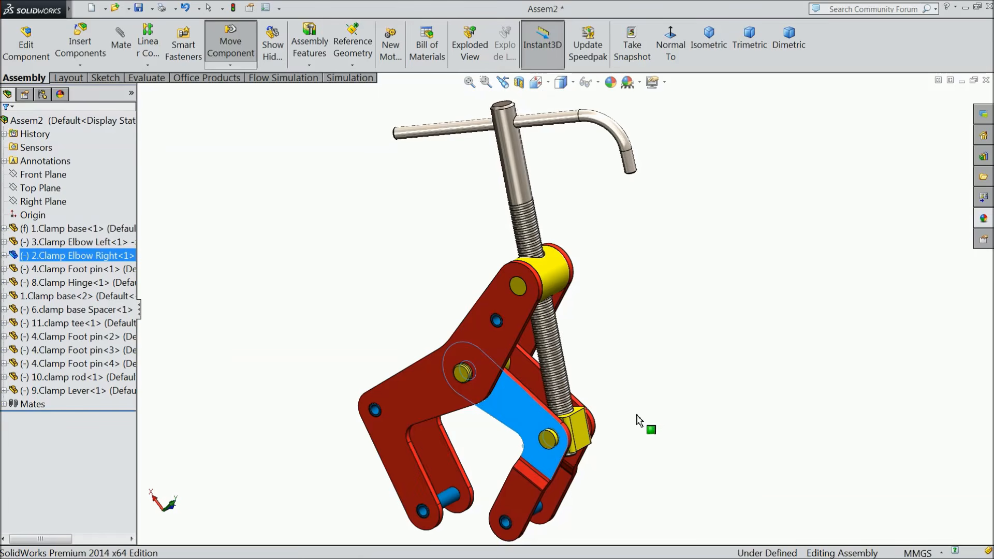
key(Escape)
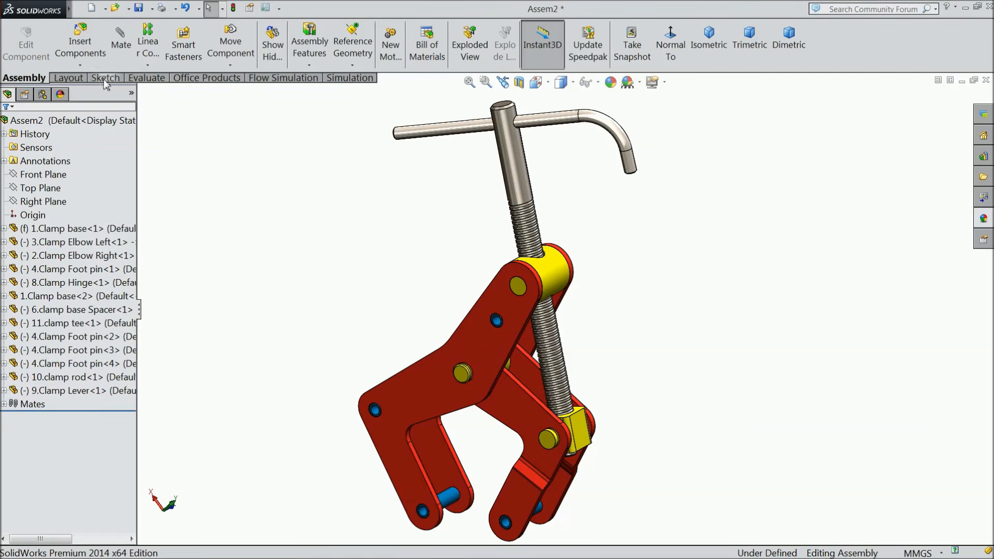
Insert the 7.Clamp foot part and place it beside the lower end of the clamp base jaw.
click(80, 46)
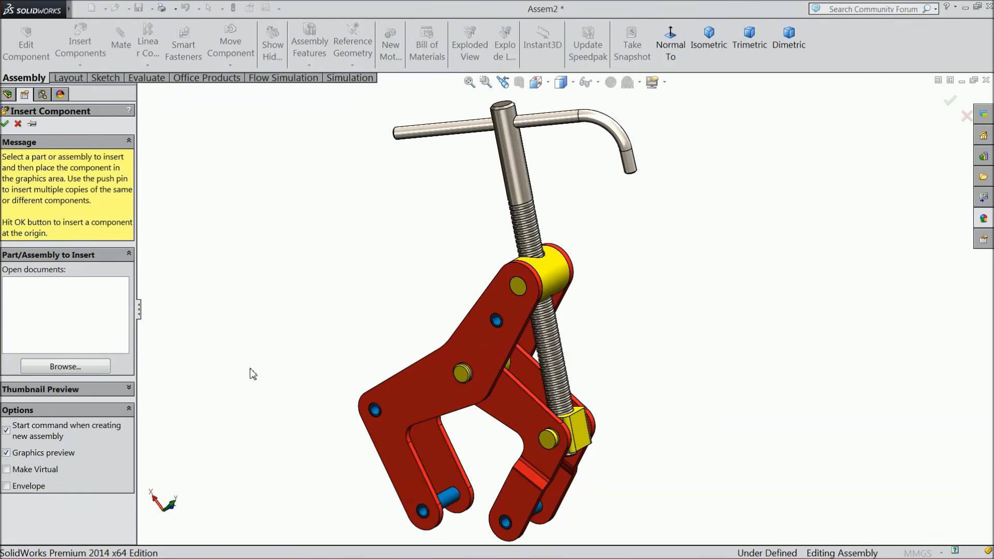
click(87, 365)
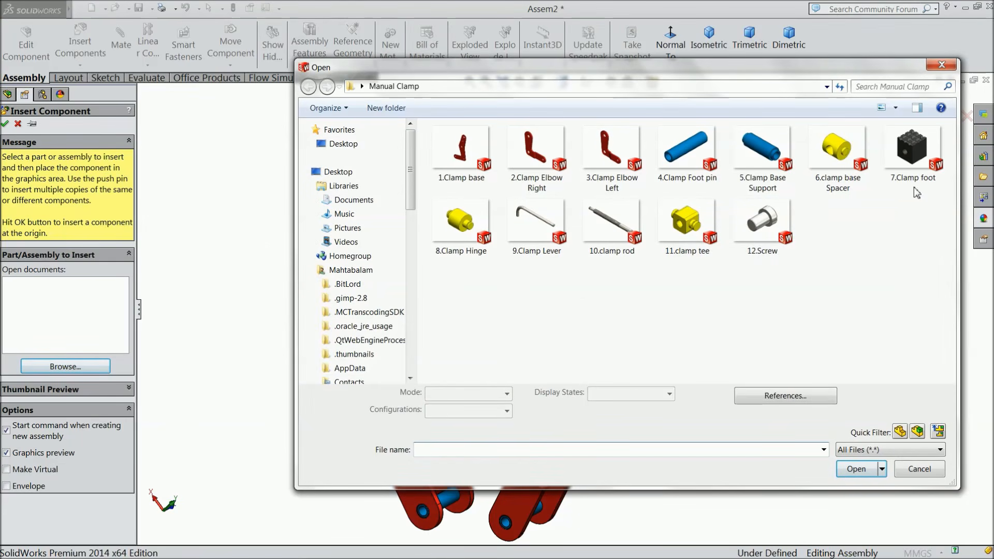
click(912, 153)
click(857, 476)
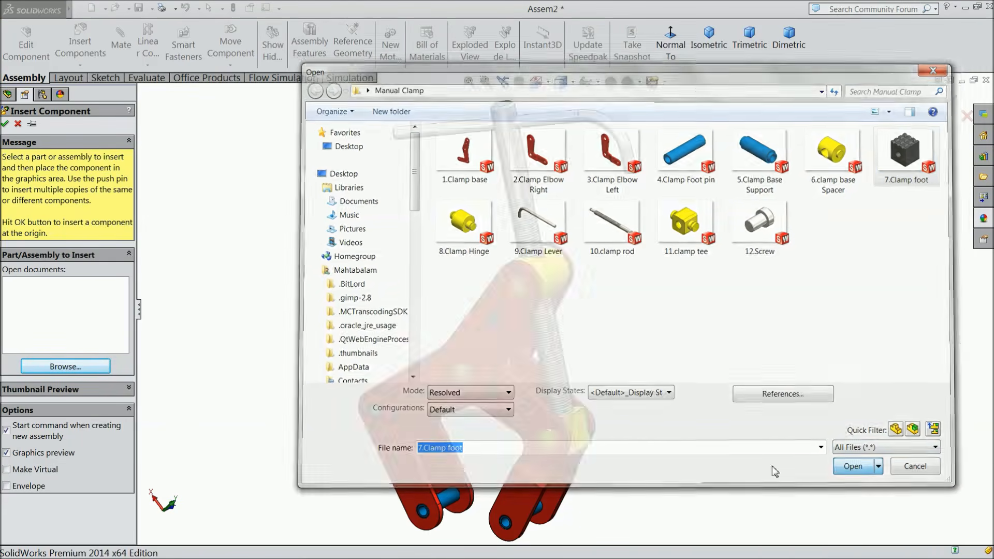
scroll(420, 459, up, 2)
click(430, 446)
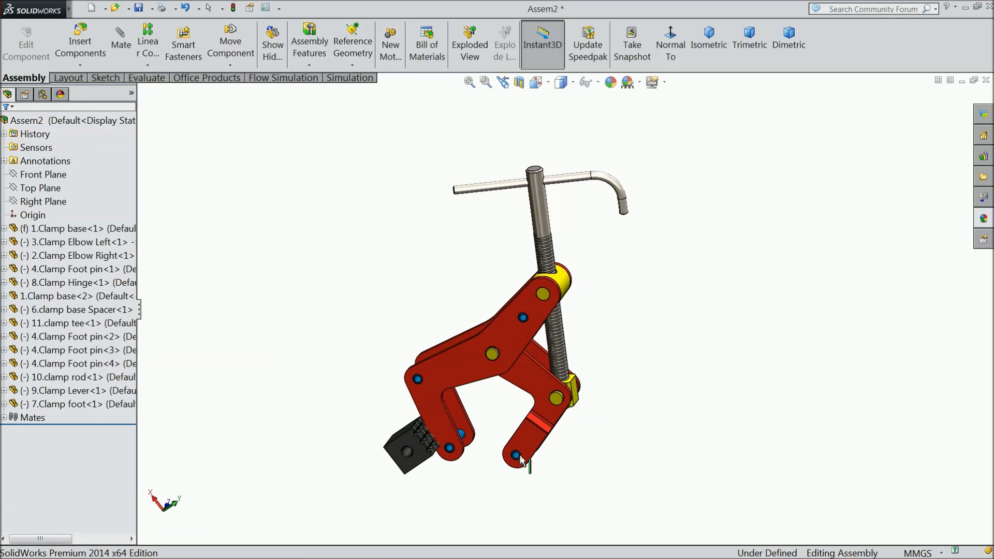
Mate the clamp foot's hole concentric with the foot pin at the lower end of the clamp base plates.
scroll(461, 423, down, 4)
click(321, 446)
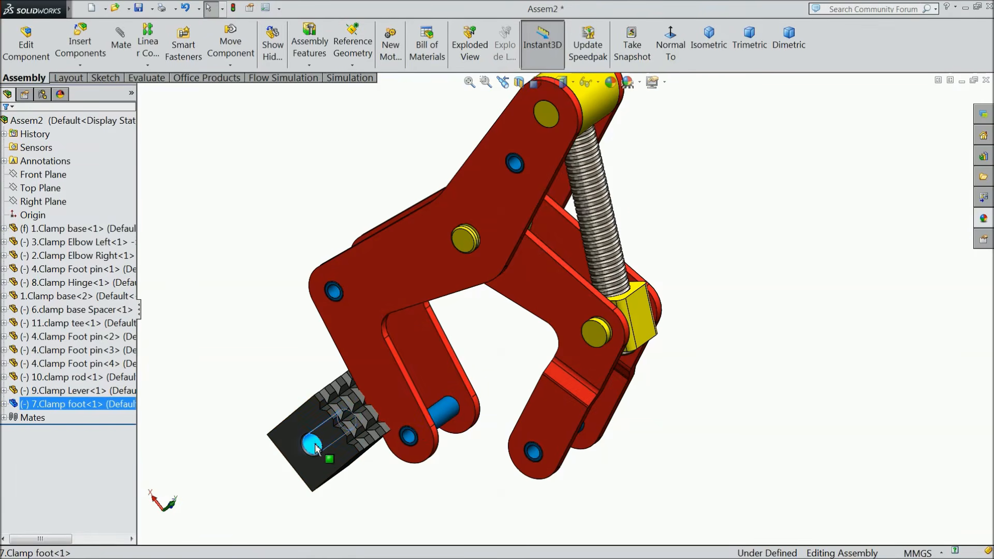
click(403, 384)
click(452, 421)
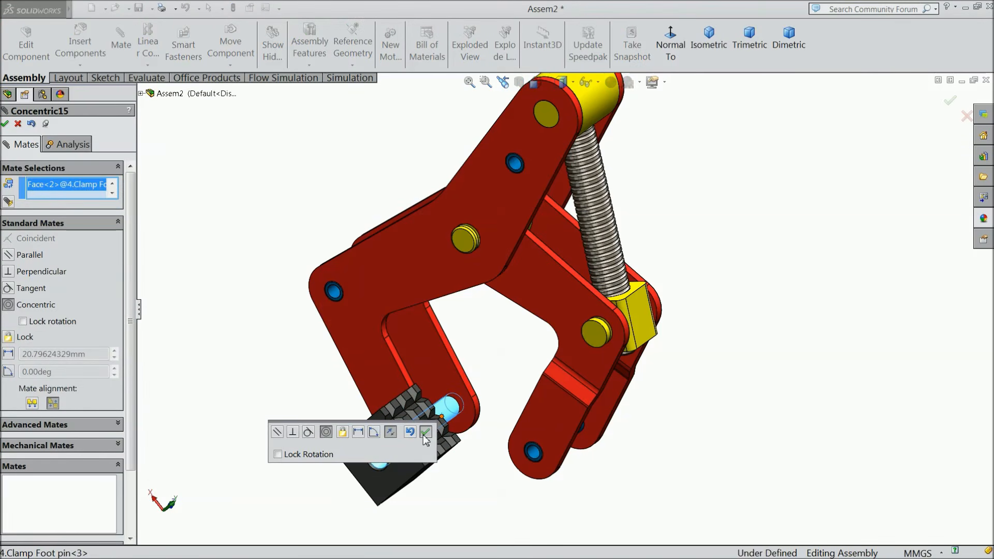
click(425, 432)
Center the clamp foot between the two clamp base plates with a width mate, using the plates' inner faces and the foot's side faces.
scroll(484, 421, down, 3)
scroll(473, 405, up, 3)
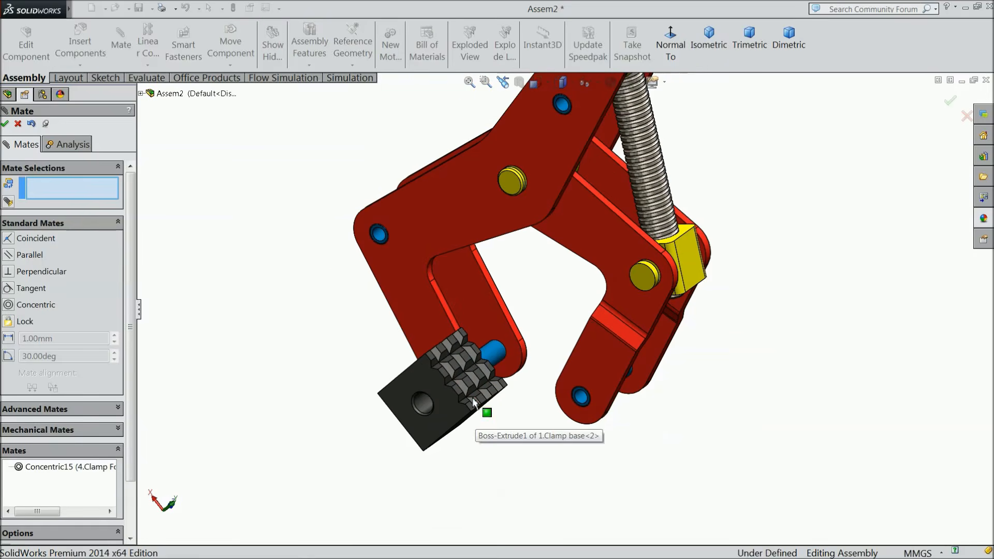
click(32, 224)
click(29, 242)
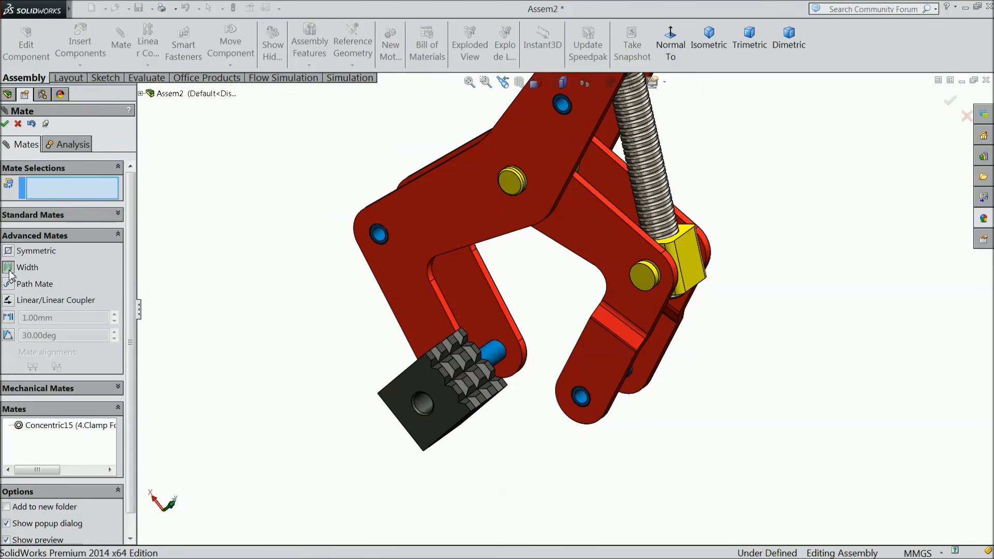
click(9, 268)
click(467, 294)
middle_drag(420, 323, 486, 318)
click(457, 290)
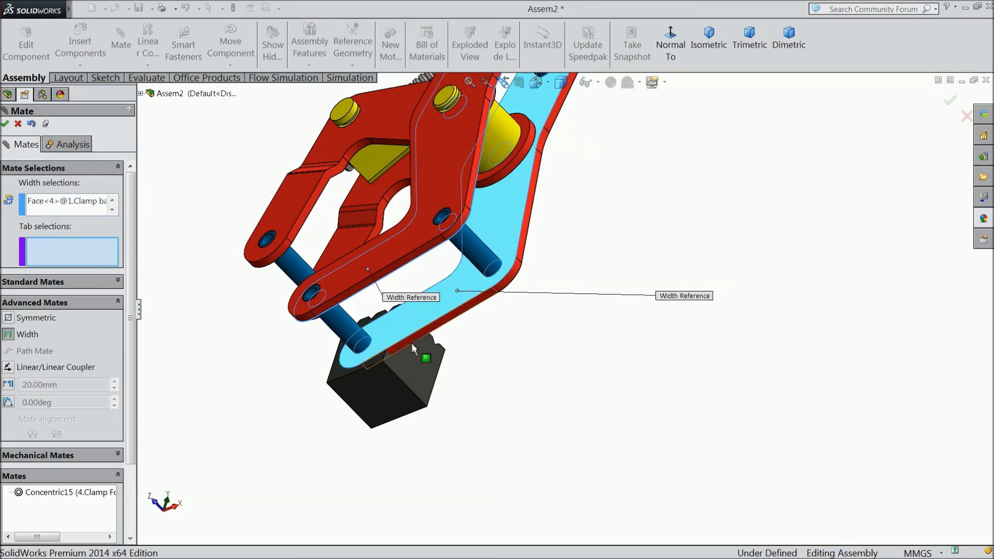
middle_drag(402, 395, 413, 428)
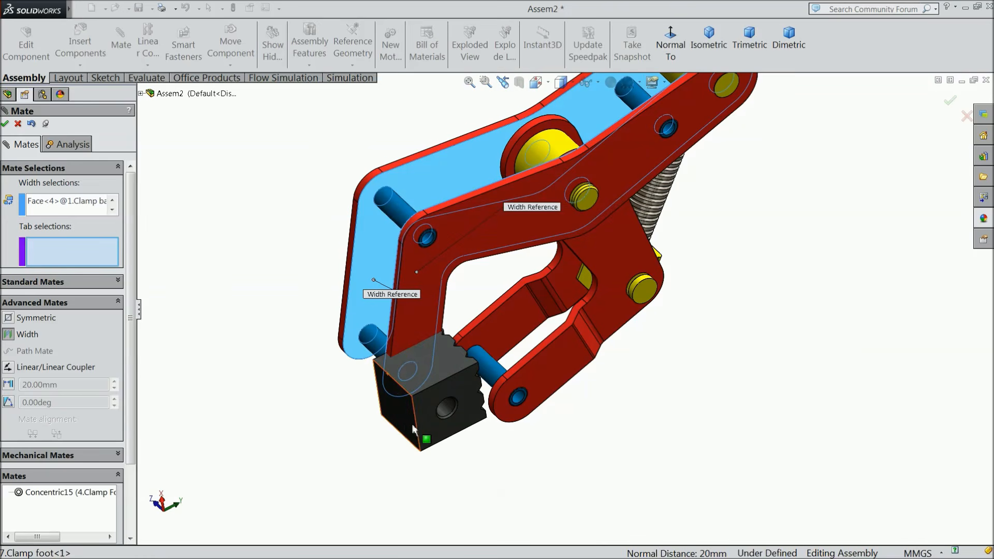
click(452, 387)
middle_drag(440, 362, 416, 414)
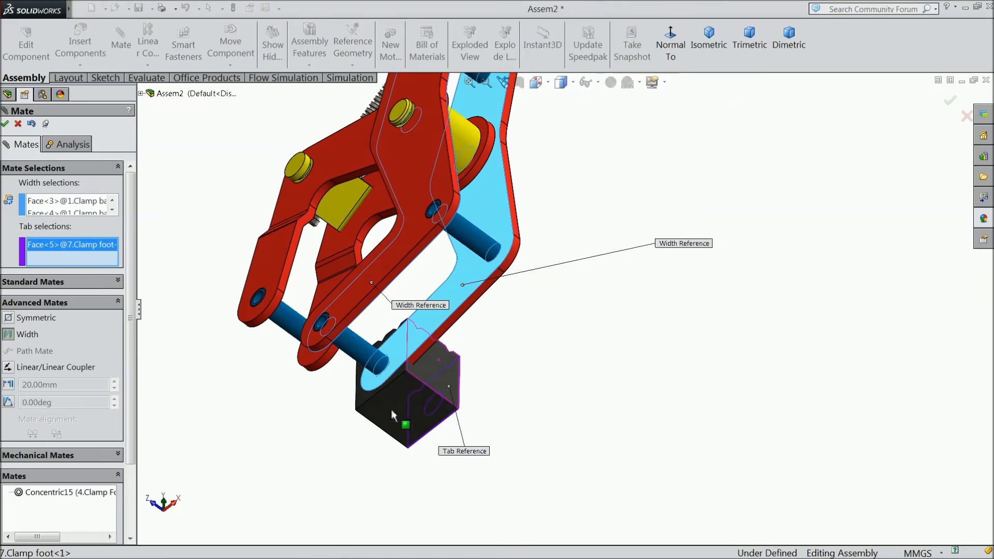
click(362, 401)
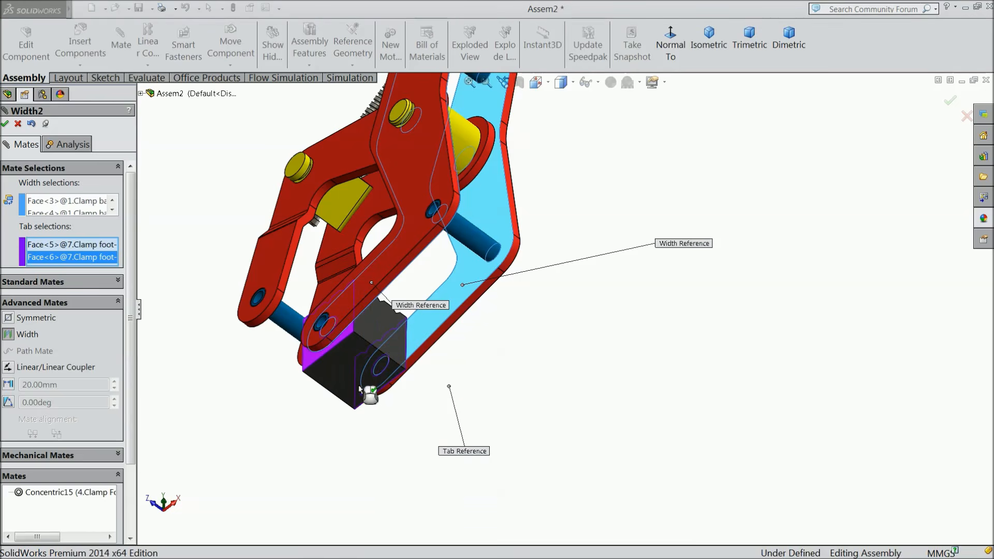
click(5, 124)
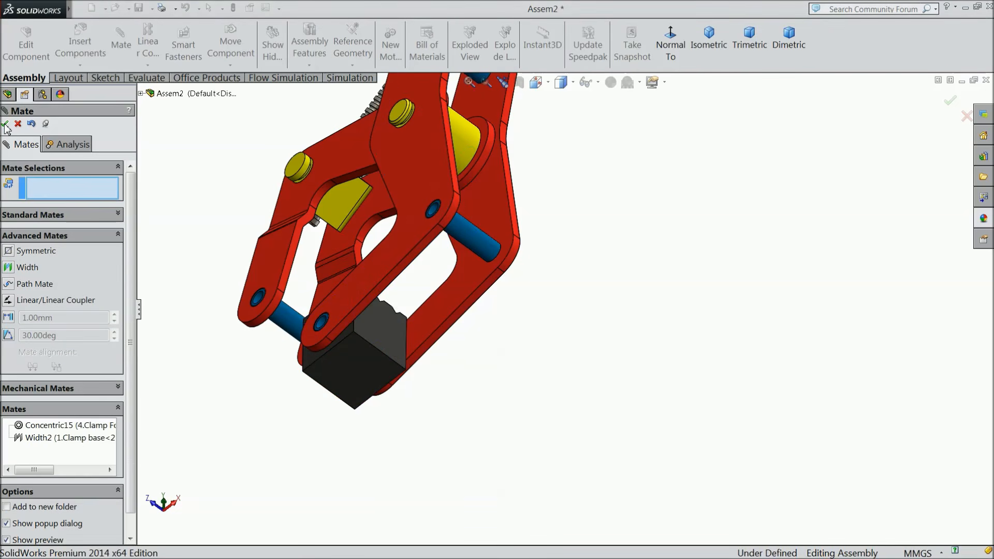
click(5, 124)
Insert a second 7.Clamp foot part and place it beside the lower end of the elbow jaw.
middle_drag(528, 306, 365, 284)
scroll(566, 357, down, 3)
middle_drag(592, 352, 577, 326)
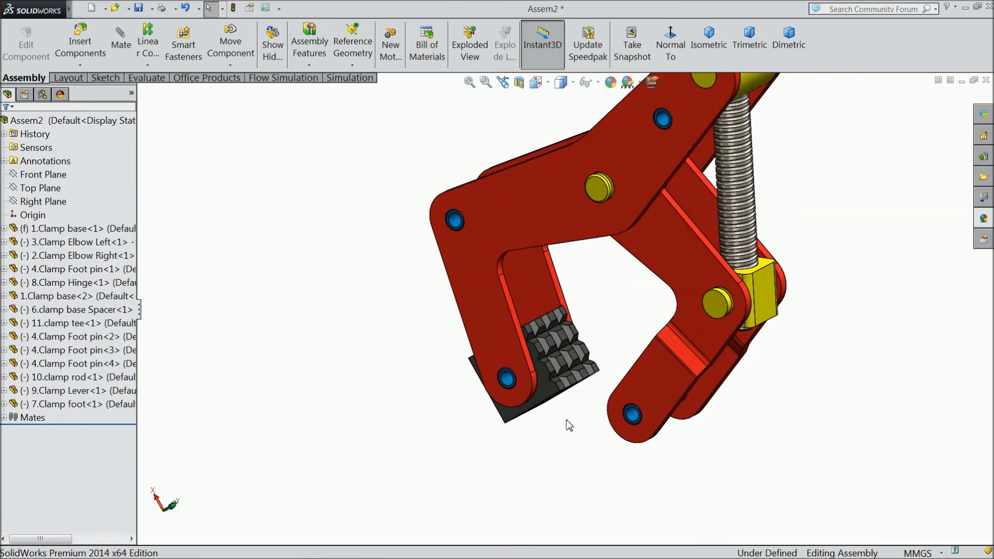
click(80, 42)
click(61, 367)
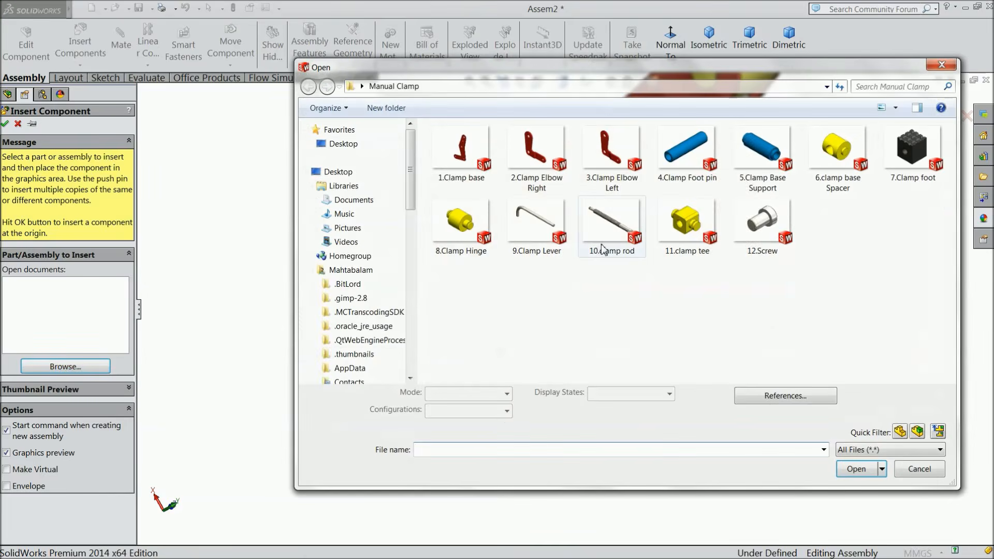
click(907, 171)
click(855, 468)
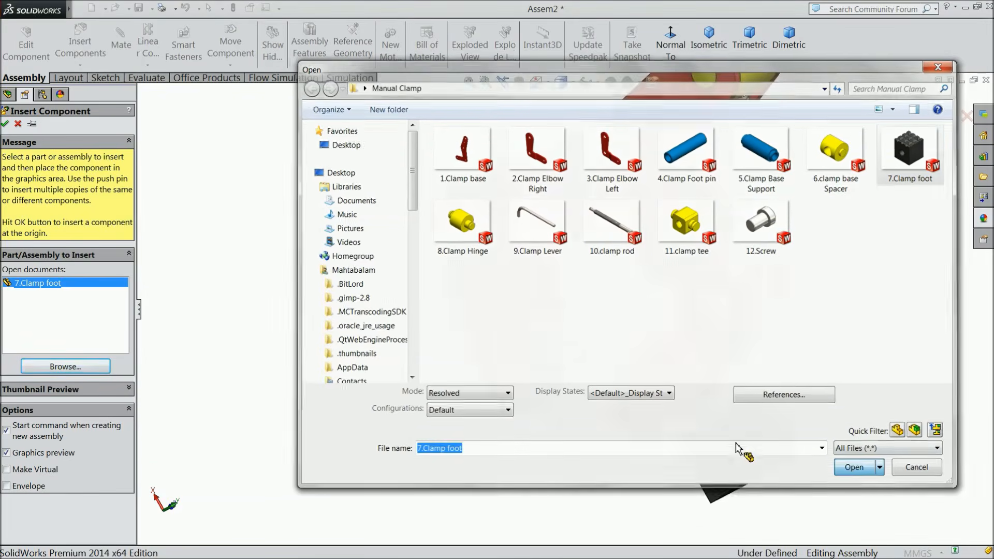
click(647, 444)
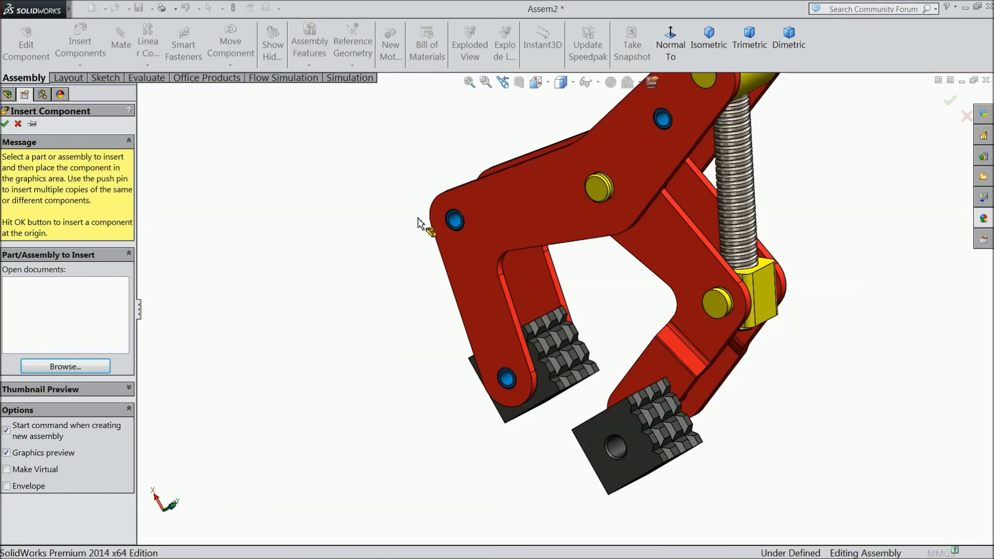
Rotate the second clamp foot freely until its toothed face points toward the first foot.
click(229, 65)
click(244, 94)
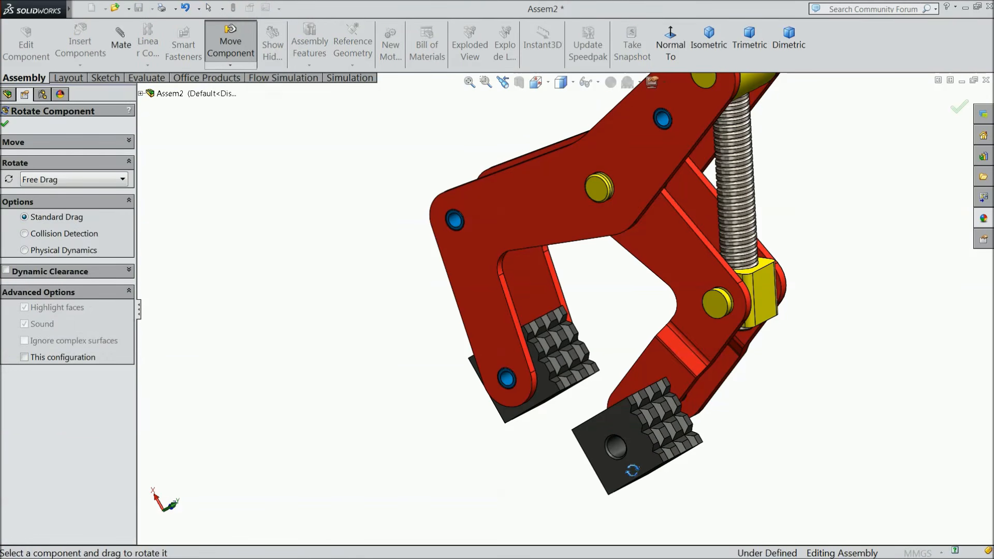
drag(684, 482, 623, 395)
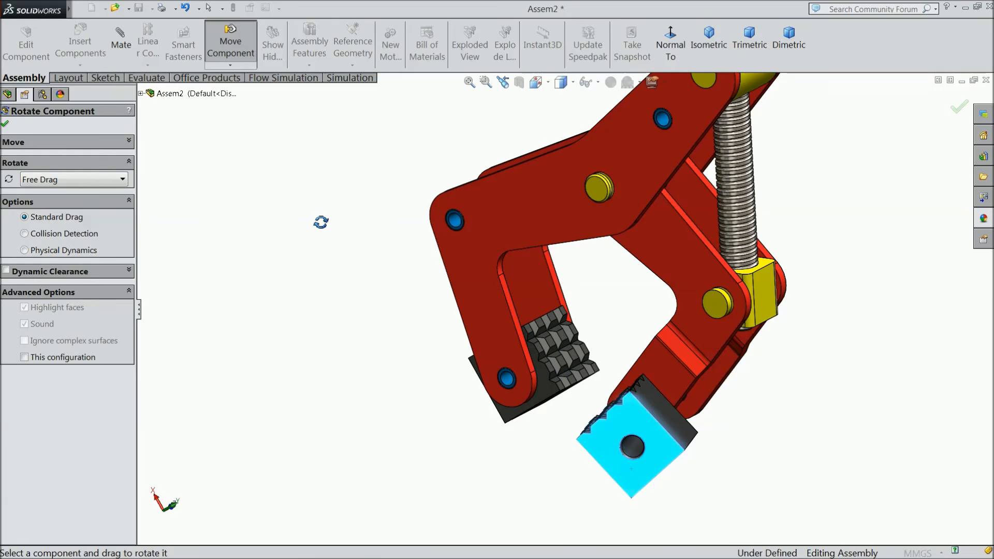
click(5, 125)
Mate the second clamp foot's hole concentric with the foot pin between the lower ends of the clamp elbows.
middle_drag(320, 324, 282, 322)
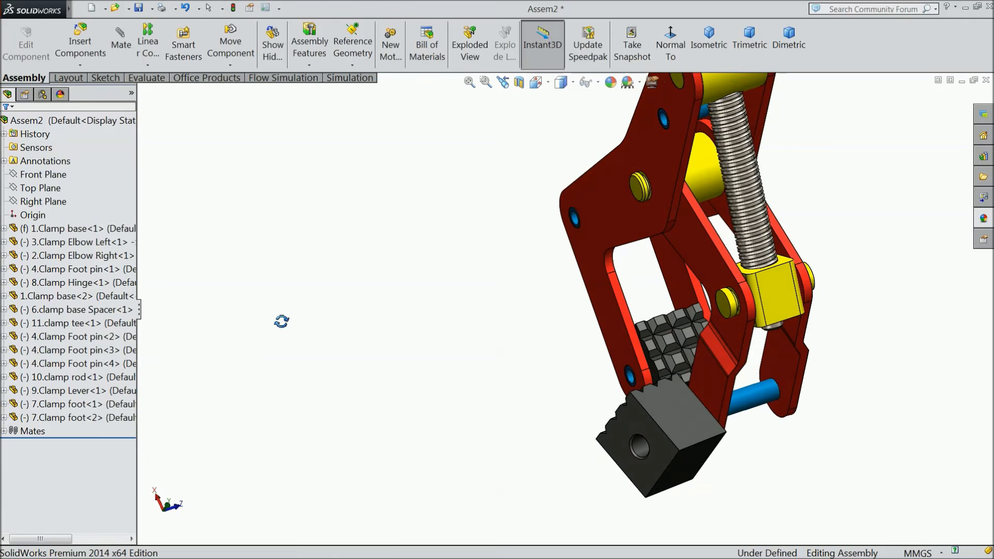
scroll(580, 442, down, 4)
click(581, 442)
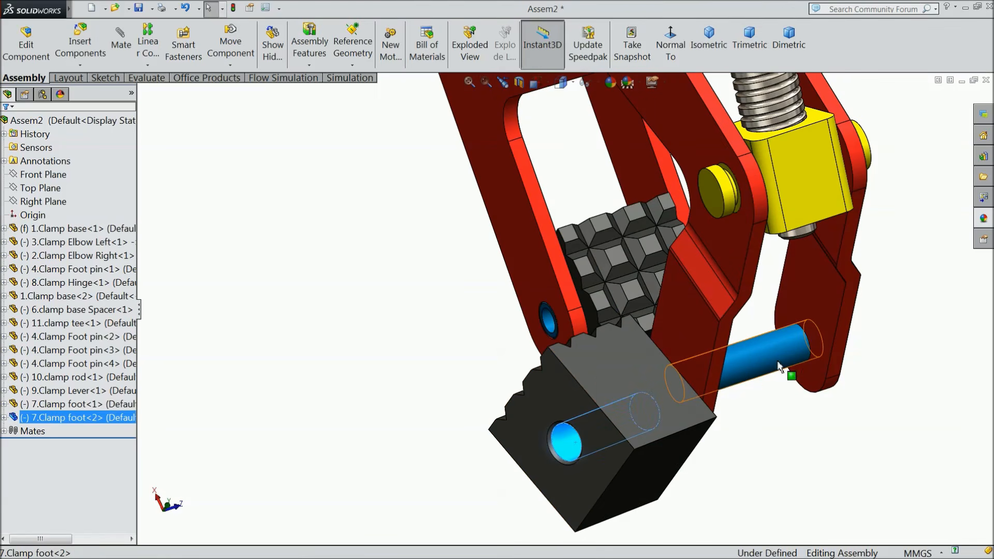
click(120, 41)
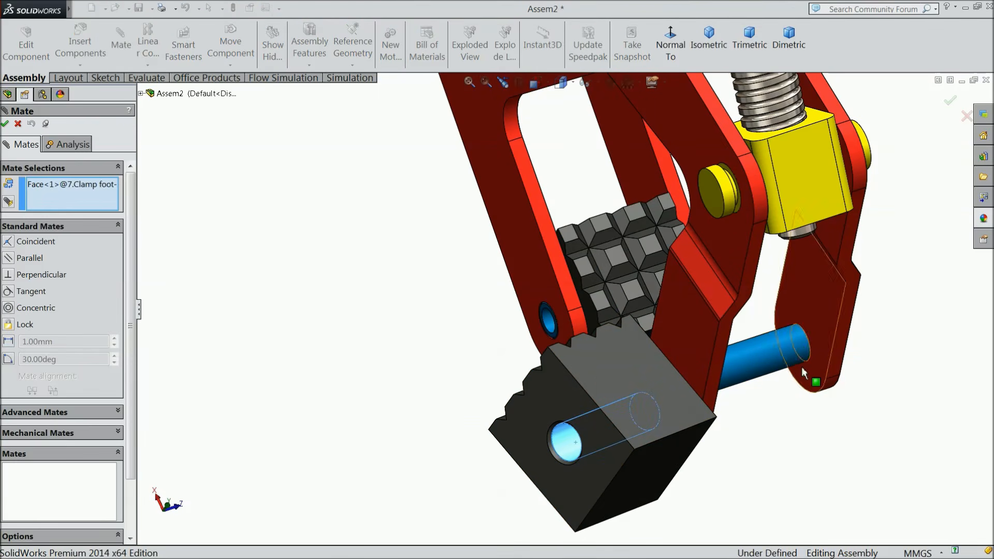
click(771, 353)
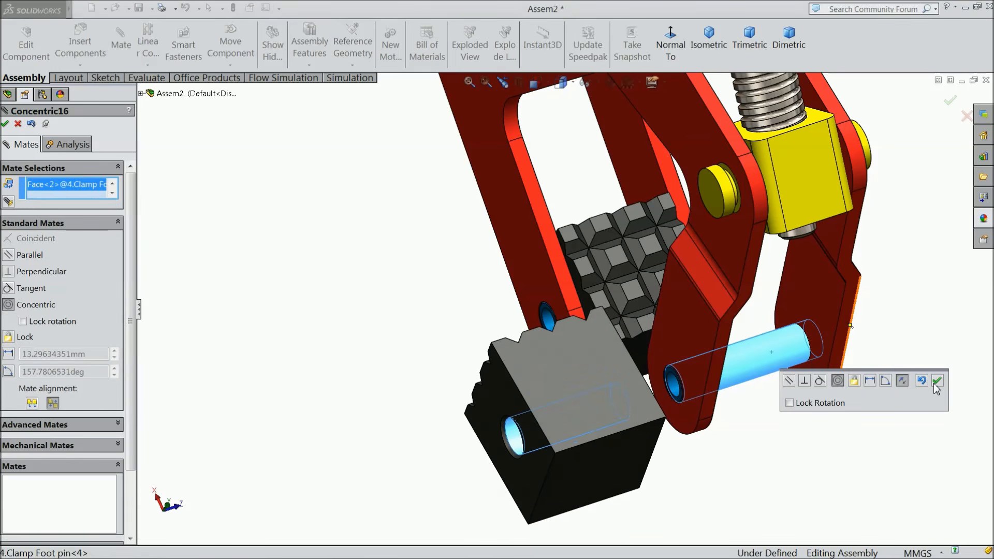
click(937, 382)
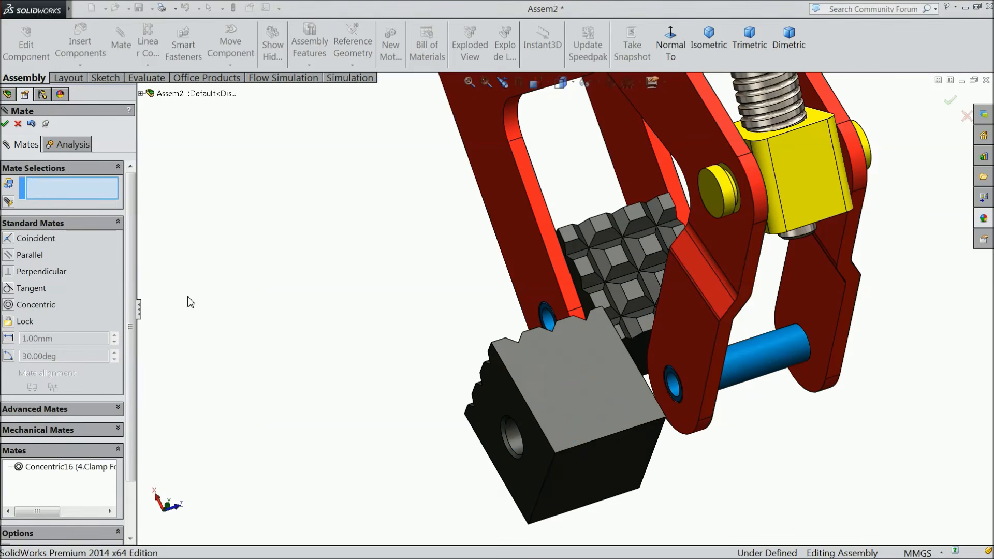
Center the second clamp foot between the two clamp elbows with a width mate, using the elbows' inner faces and the foot's side faces.
click(34, 409)
click(26, 245)
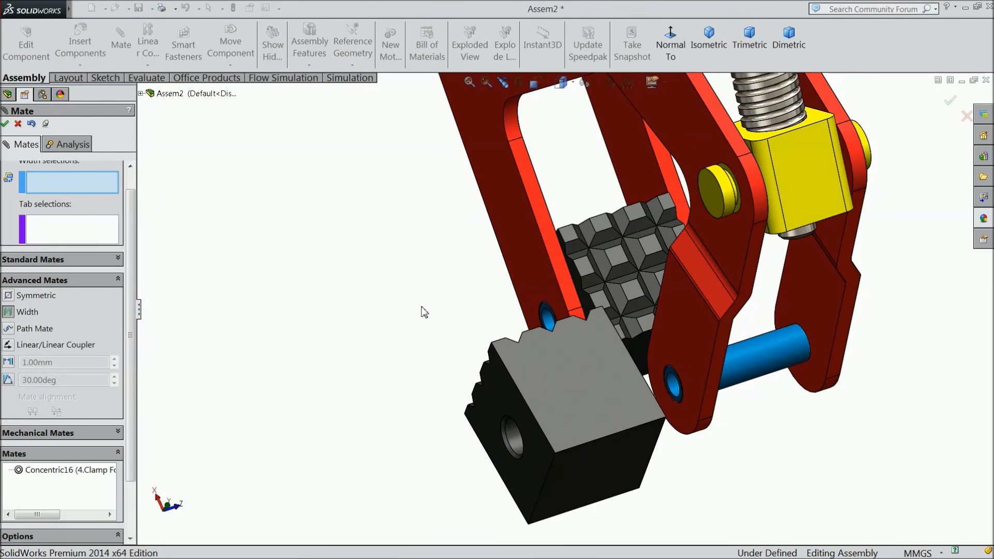
click(821, 310)
middle_drag(821, 309, 691, 365)
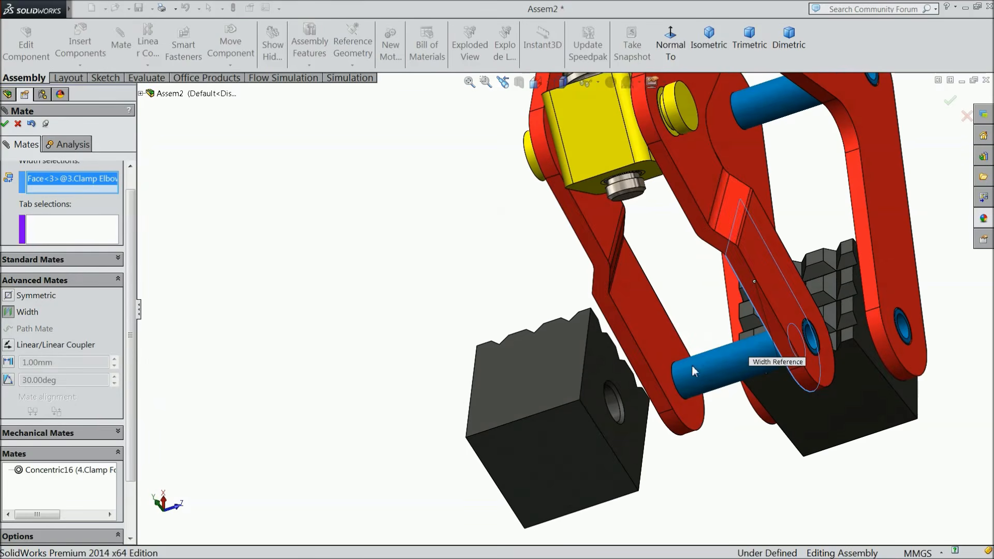
click(647, 340)
click(626, 442)
middle_drag(625, 440, 603, 471)
click(595, 464)
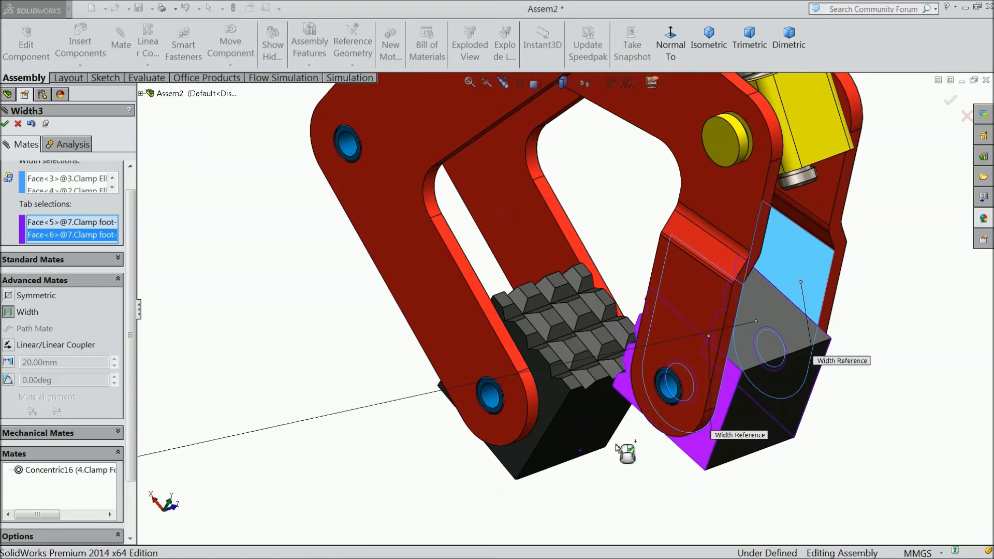
click(6, 124)
Make the upper faces of both clamp feet coincident so their toothed faces oppose each other, and finish mating.
scroll(354, 259, up, 4)
middle_drag(447, 302, 533, 332)
scroll(621, 296, down, 3)
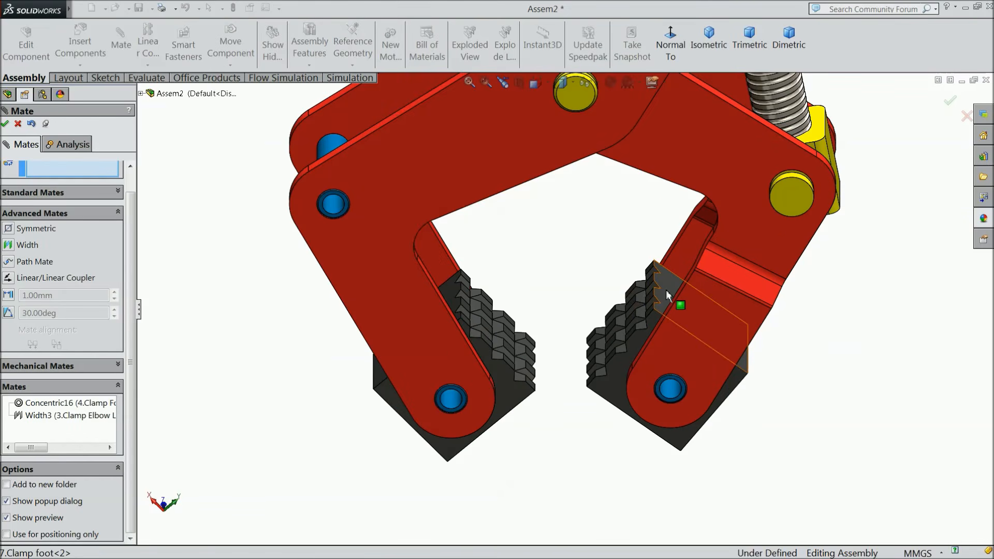
click(666, 295)
click(448, 291)
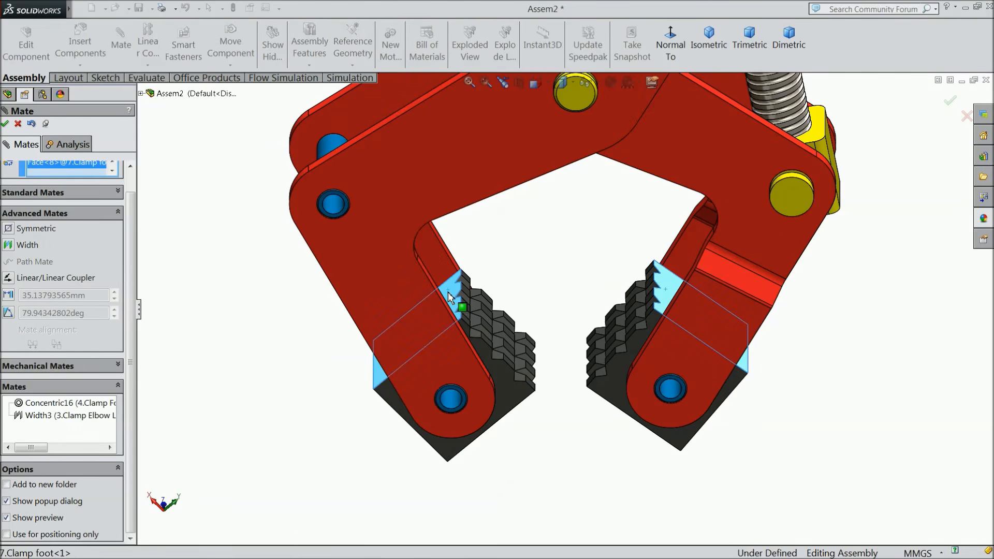
click(73, 195)
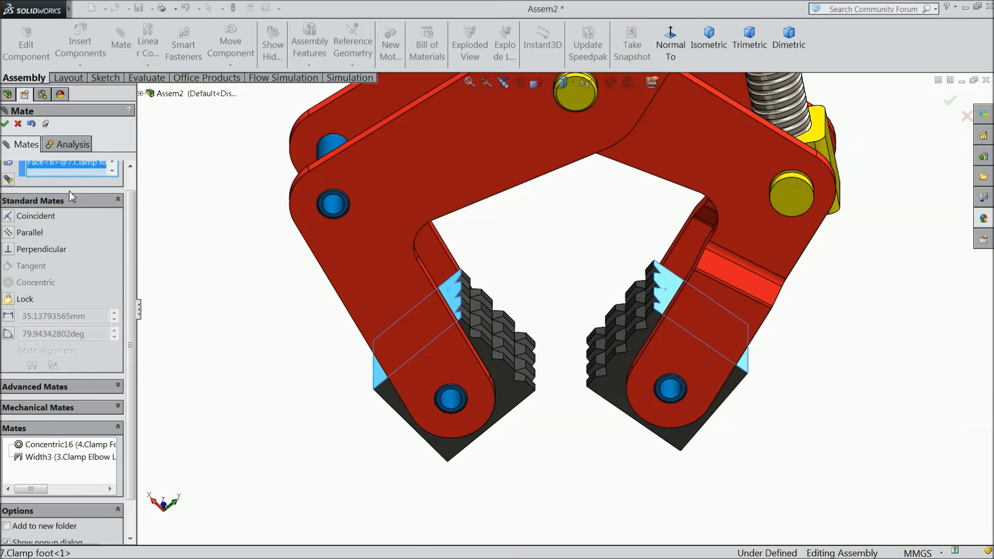
click(12, 216)
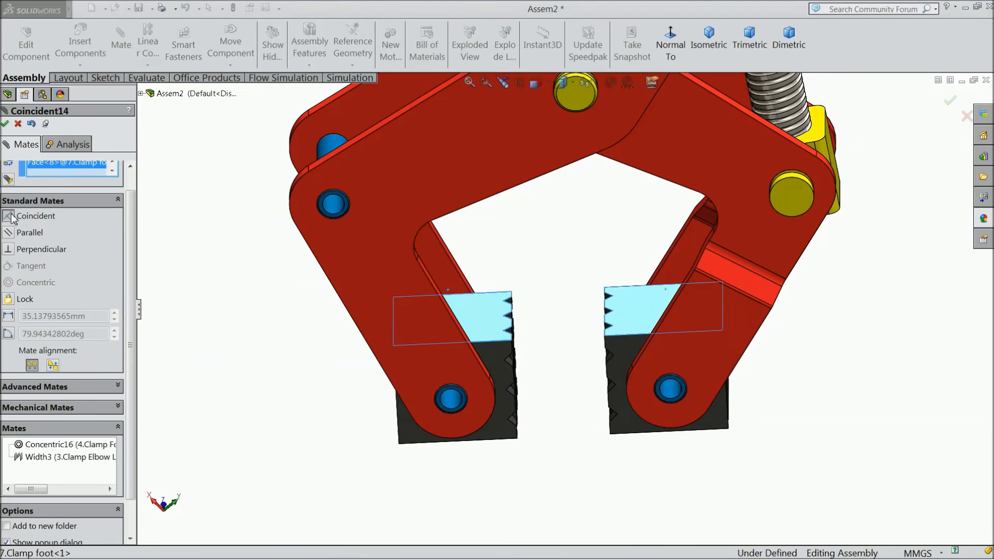
scroll(506, 324, up, 3)
scroll(596, 310, down, 3)
middle_drag(552, 251, 535, 316)
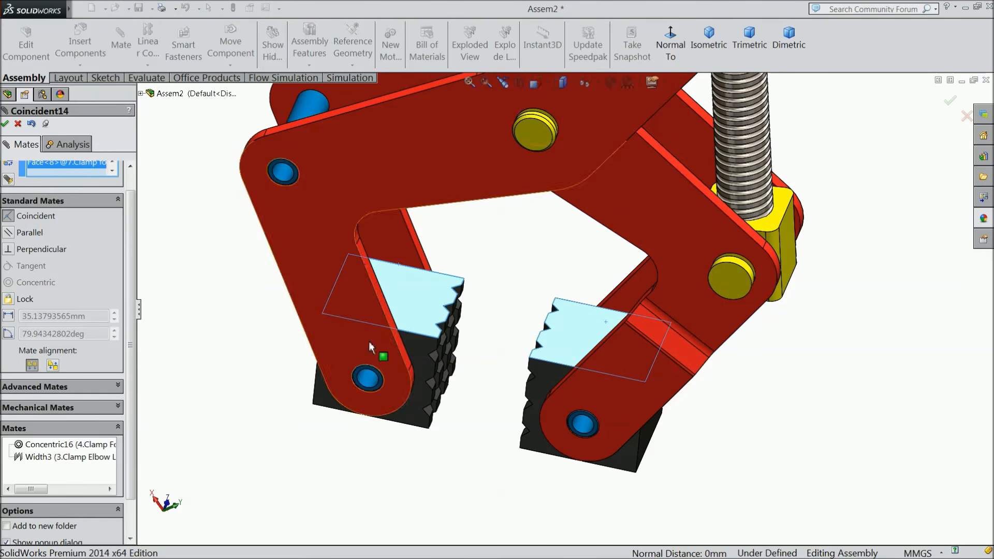
click(5, 124)
click(6, 124)
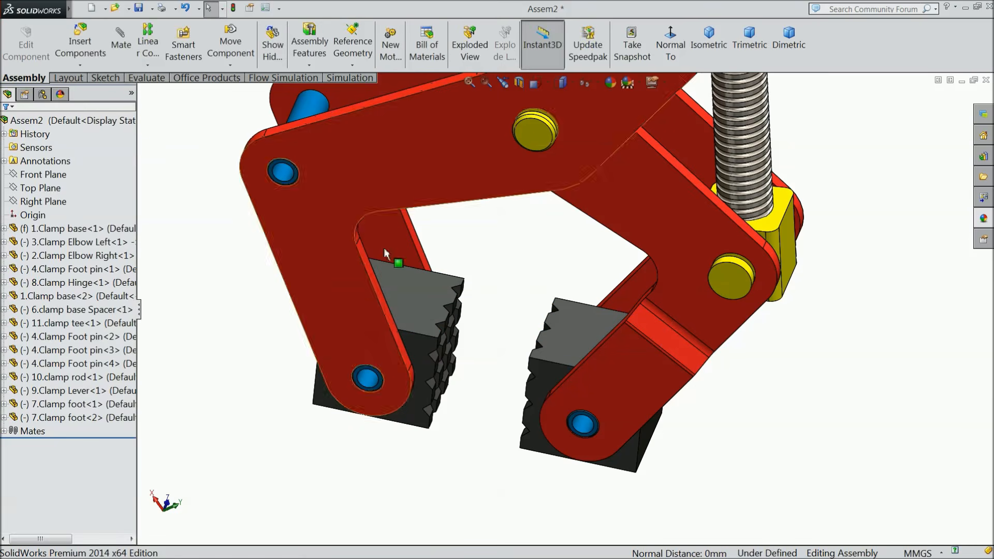
Examine the whole clamp assembly from several angles, checking both jaws, the clamp feet and the screw linkage.
scroll(531, 323, down, 3)
scroll(532, 322, down, 2)
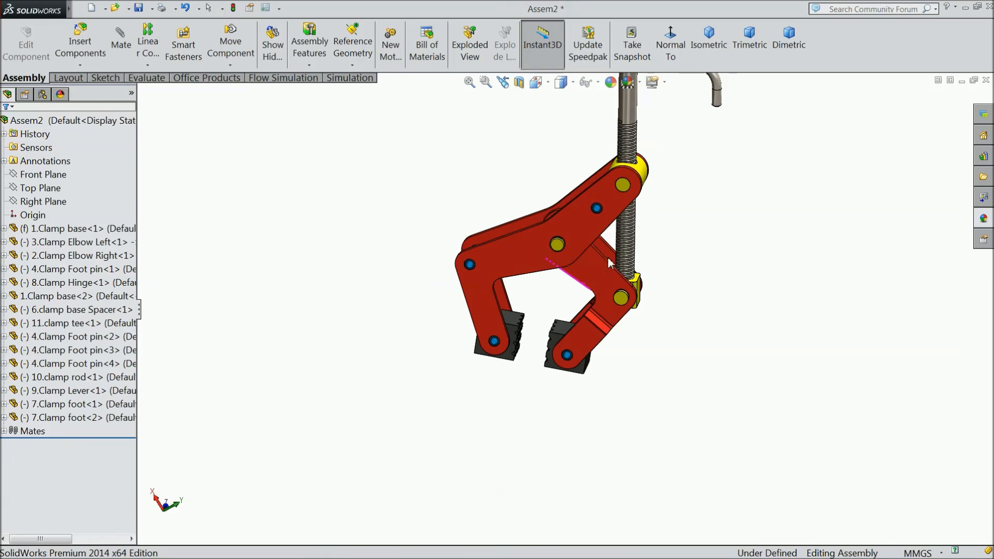
scroll(595, 326, down, 2)
mouse_move(605, 328)
mouse_down()
mouse_move(625, 290)
mouse_move(589, 344)
mouse_move(580, 323)
mouse_move(626, 282)
mouse_move(602, 389)
mouse_move(594, 337)
mouse_move(631, 297)
mouse_move(642, 259)
mouse_move(614, 337)
mouse_up()
scroll(647, 313, up, 4)
click(684, 279)
mouse_move(684, 279)
middle_down()
mouse_move(697, 275)
mouse_move(683, 284)
middle_up()
scroll(583, 264, down, 2)
scroll(582, 266, down, 2)
middle_drag(583, 267, 664, 314)
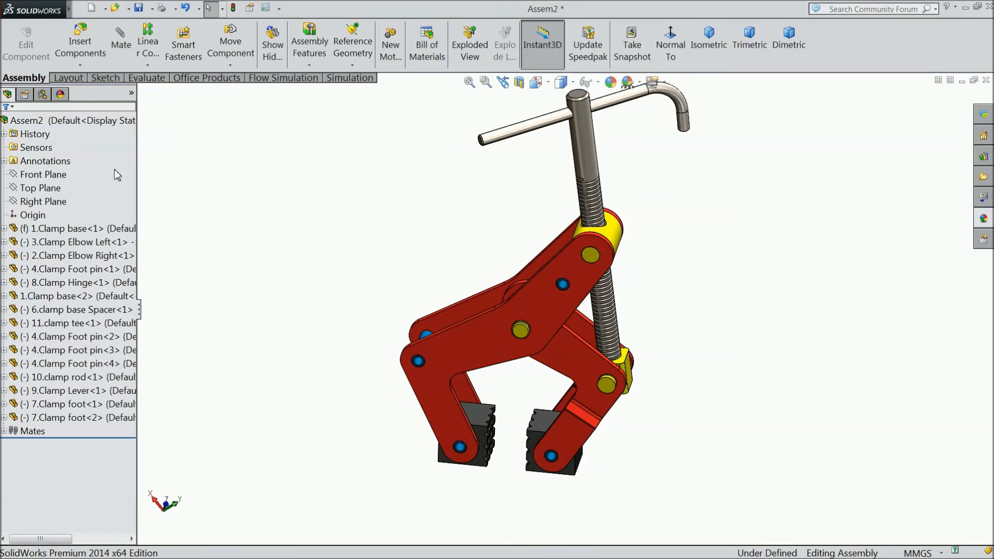
Insert the 5.Clamp Base Support part from the Manual Clamp folder and place it freely beside the clamp arms.
click(77, 53)
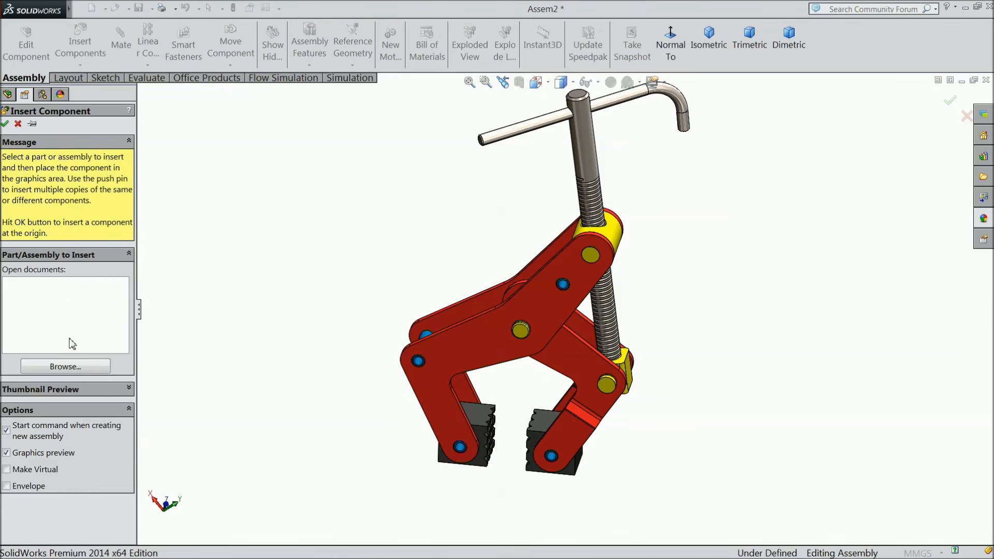
click(65, 367)
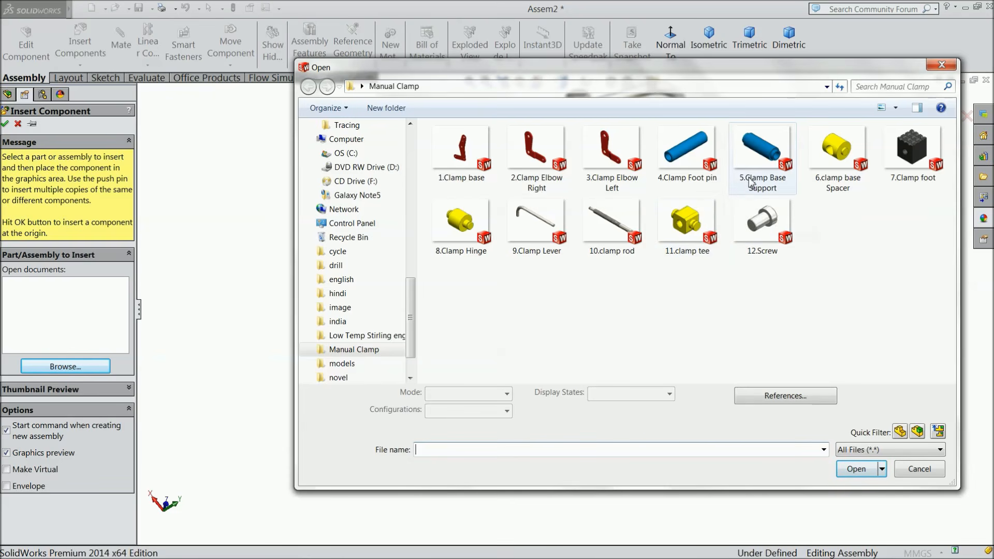
click(761, 153)
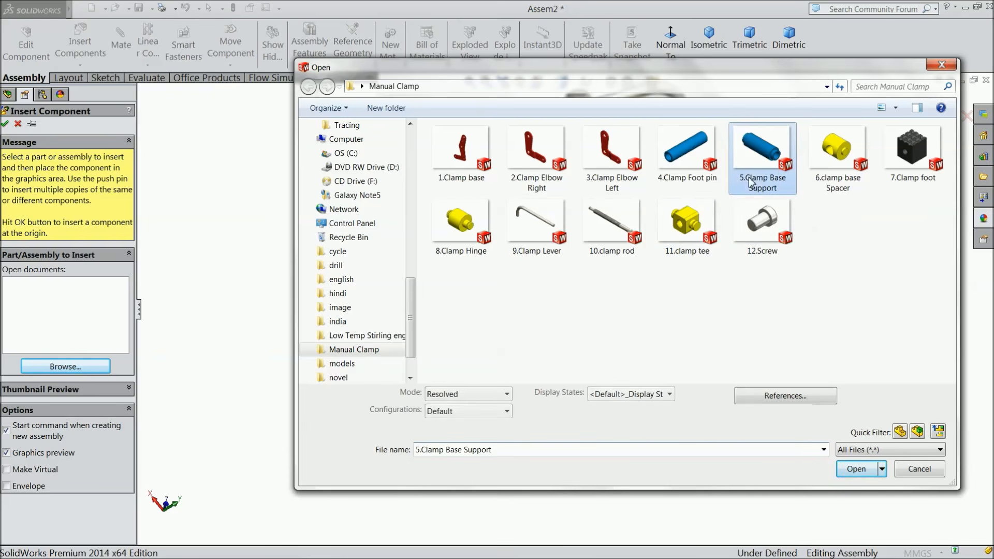
click(855, 470)
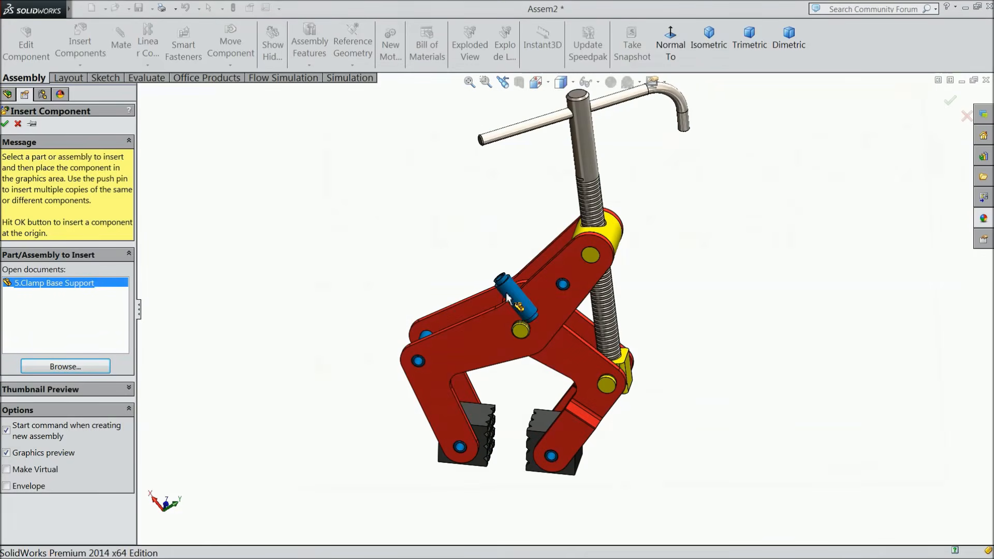
click(420, 274)
Delete the foot pin at the outer bend of the two clamp bases, together with its dependent mates.
middle_drag(406, 273, 451, 273)
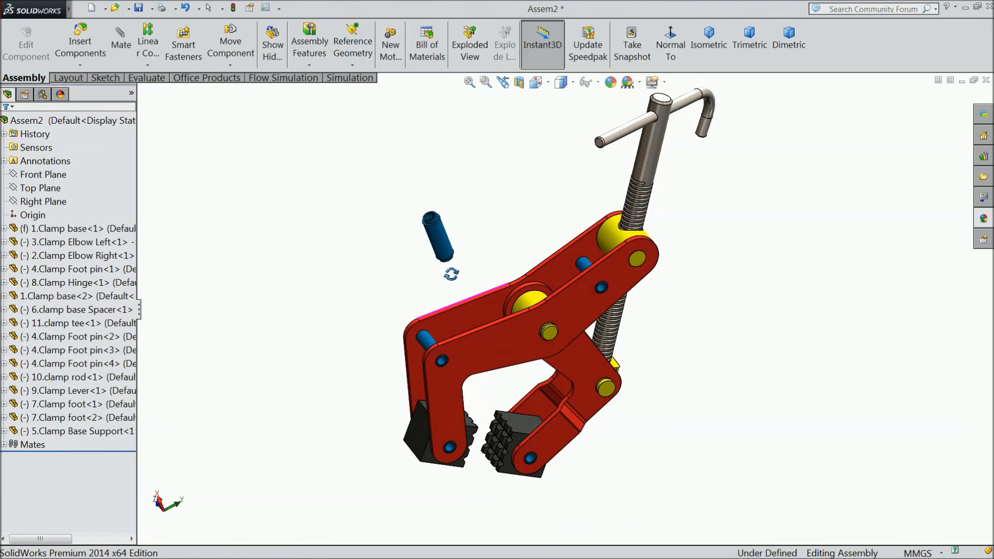
scroll(536, 379, down, 4)
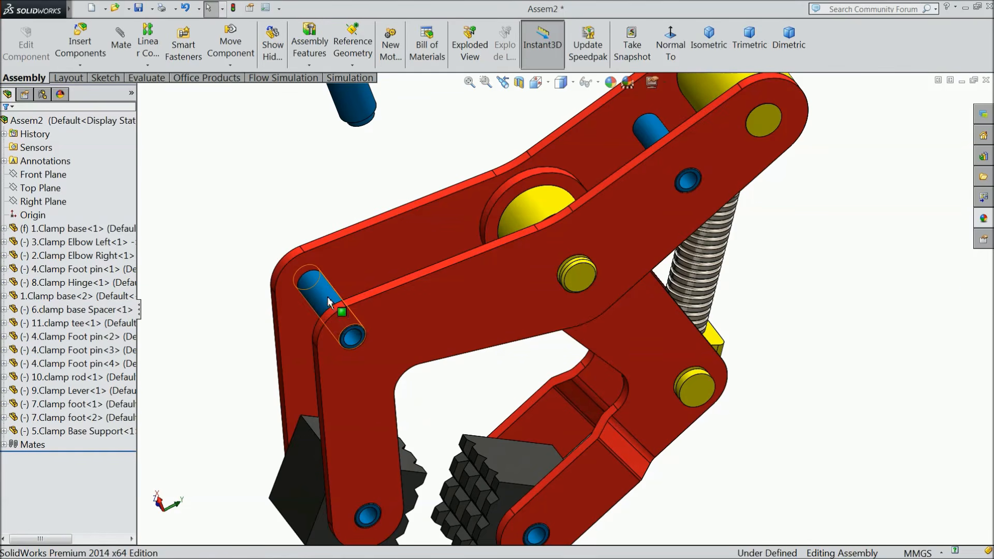
click(329, 302)
right_click(329, 302)
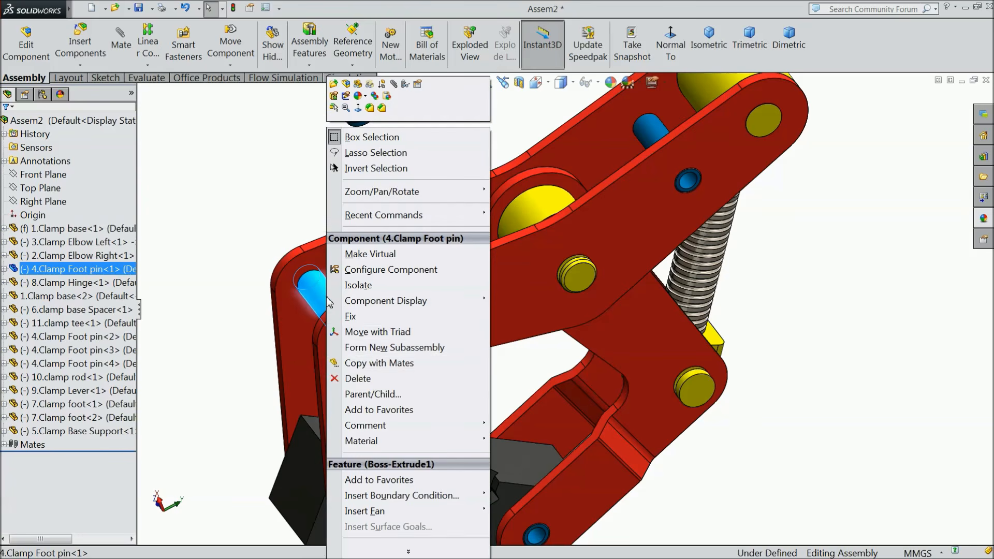
click(356, 377)
click(583, 201)
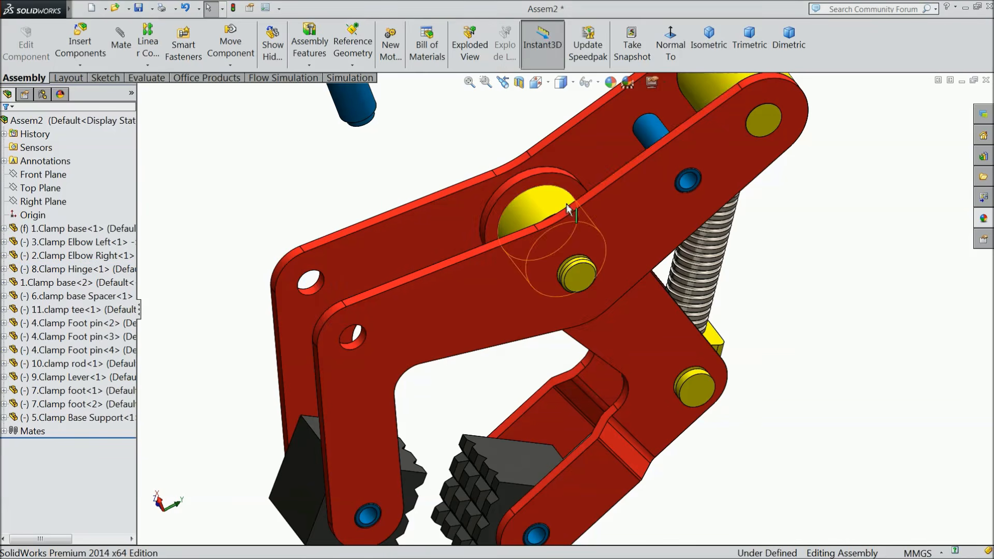
Delete the foot pin between the clamp bases next to the base spacer, together with its dependent mates.
click(654, 132)
right_click(666, 135)
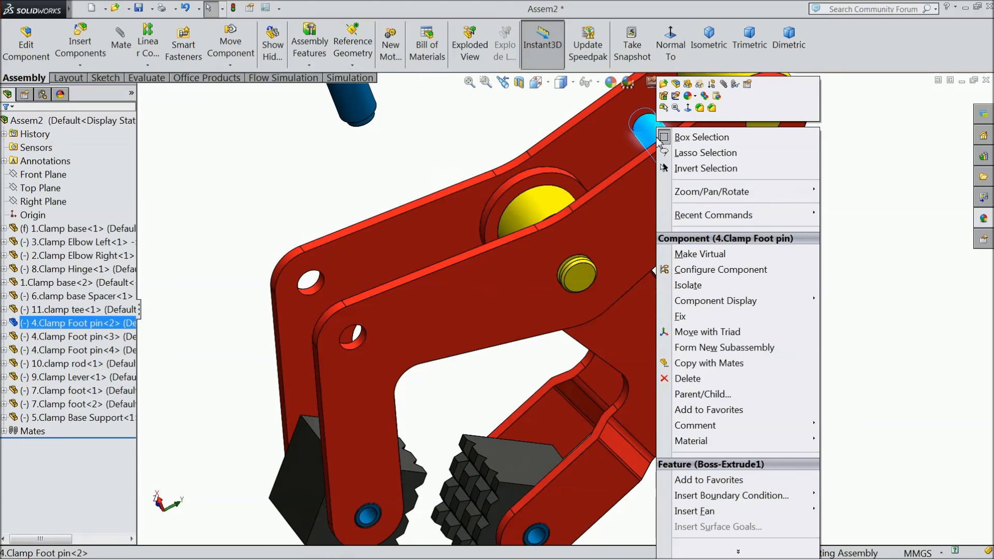
click(687, 380)
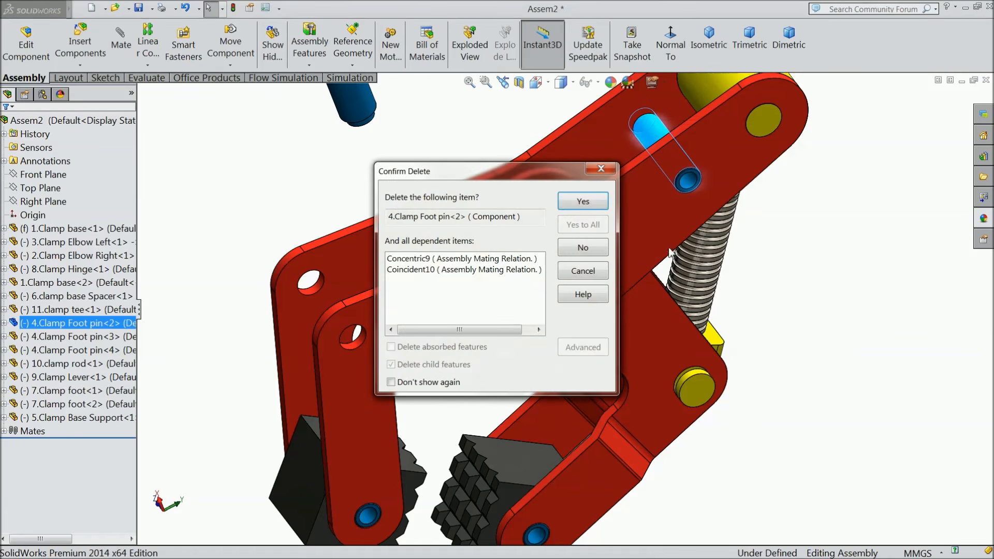
click(580, 203)
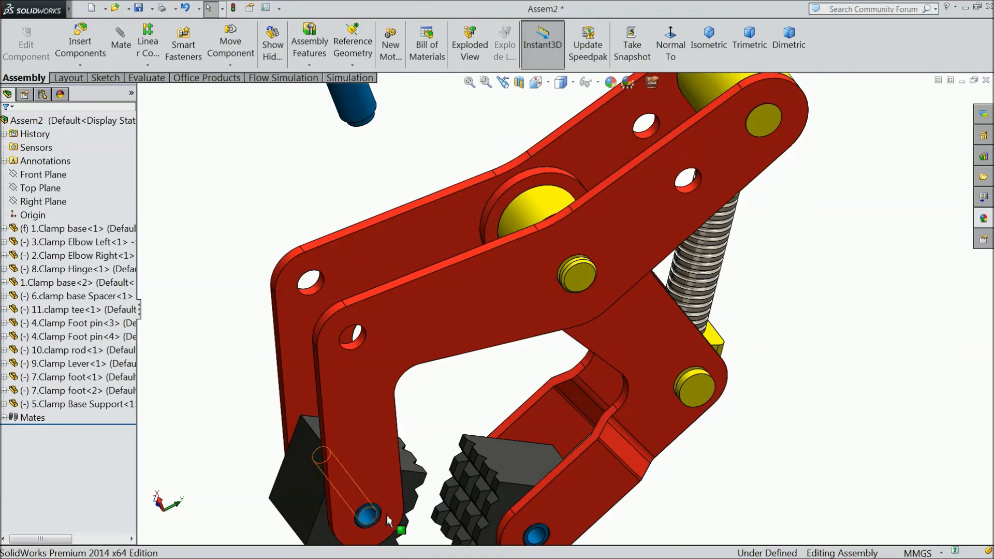
Mate the base support's cylindrical body concentric with the empty hole at the outer bend of the clamp base.
scroll(396, 287, up, 5)
drag(443, 226, 445, 248)
scroll(450, 259, down, 4)
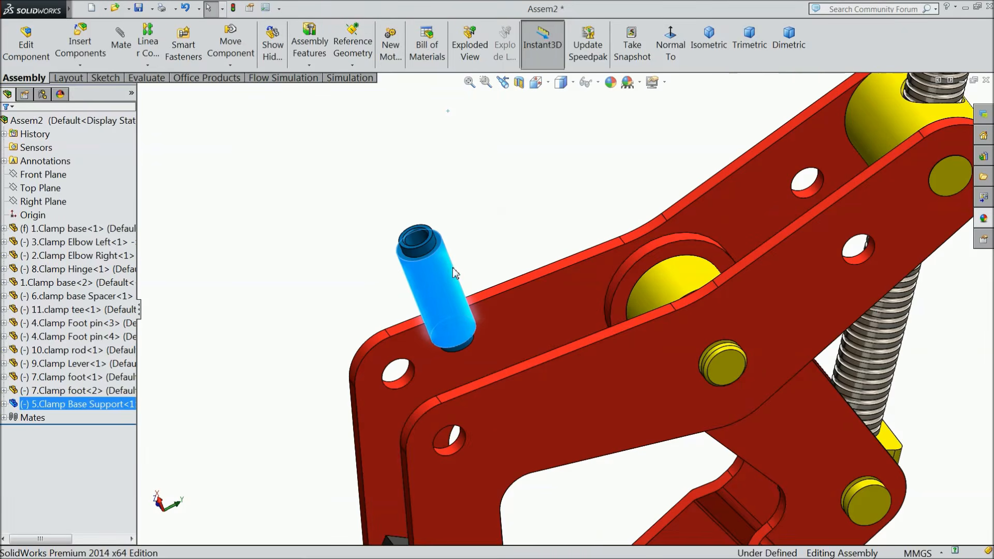
click(119, 46)
click(407, 386)
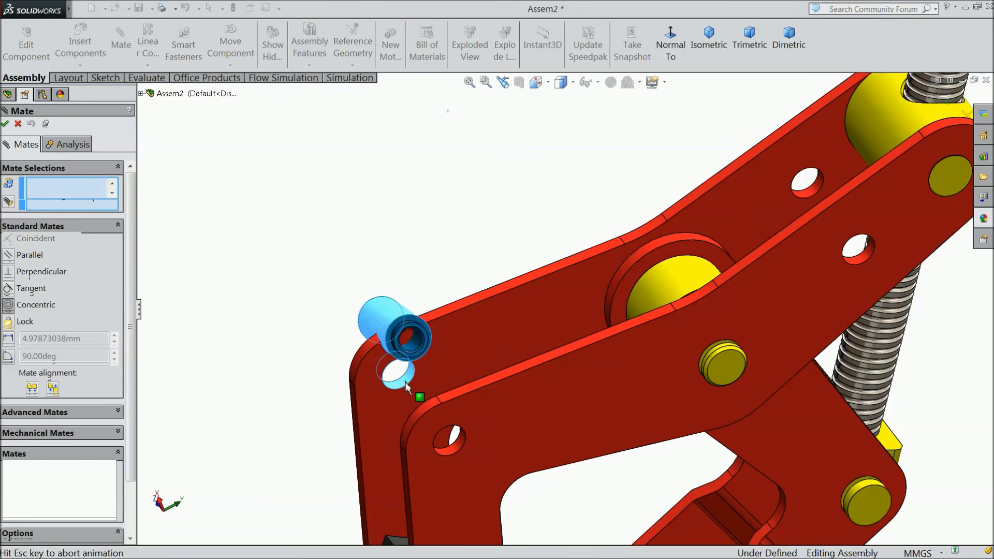
click(388, 398)
scroll(421, 401, down, 3)
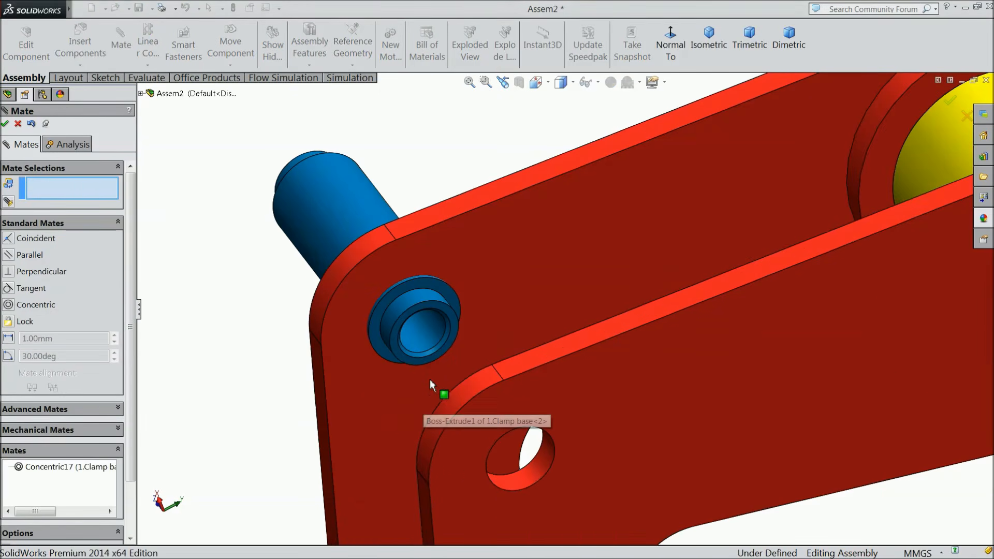
click(424, 361)
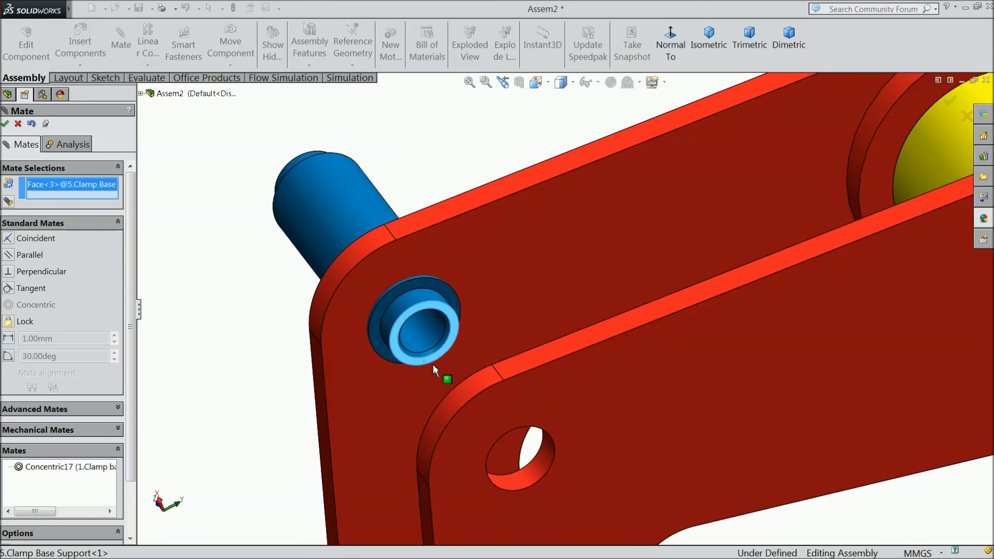
click(590, 438)
scroll(654, 428, up, 3)
mouse_move(654, 428)
middle_down()
mouse_move(687, 471)
mouse_move(644, 433)
middle_up()
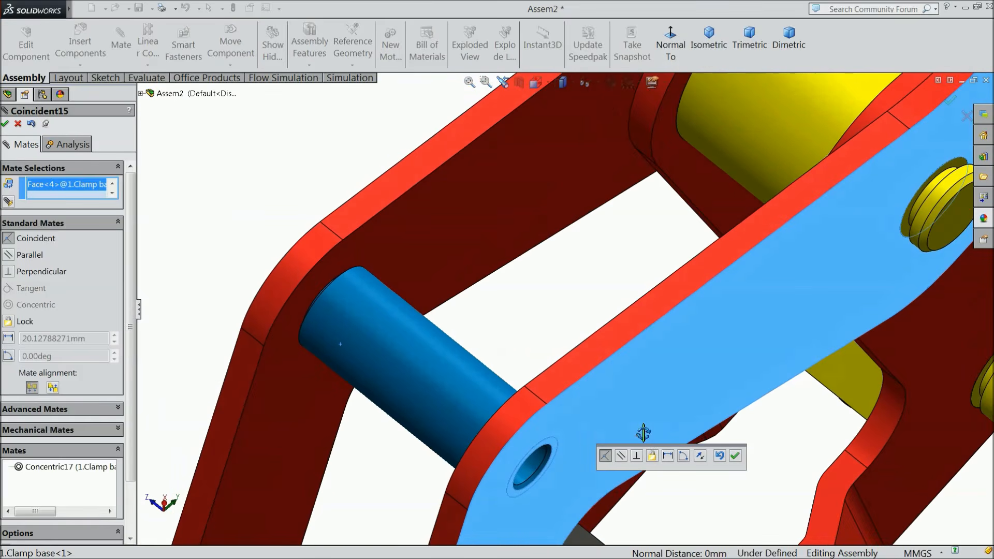
right_click(65, 189)
click(18, 126)
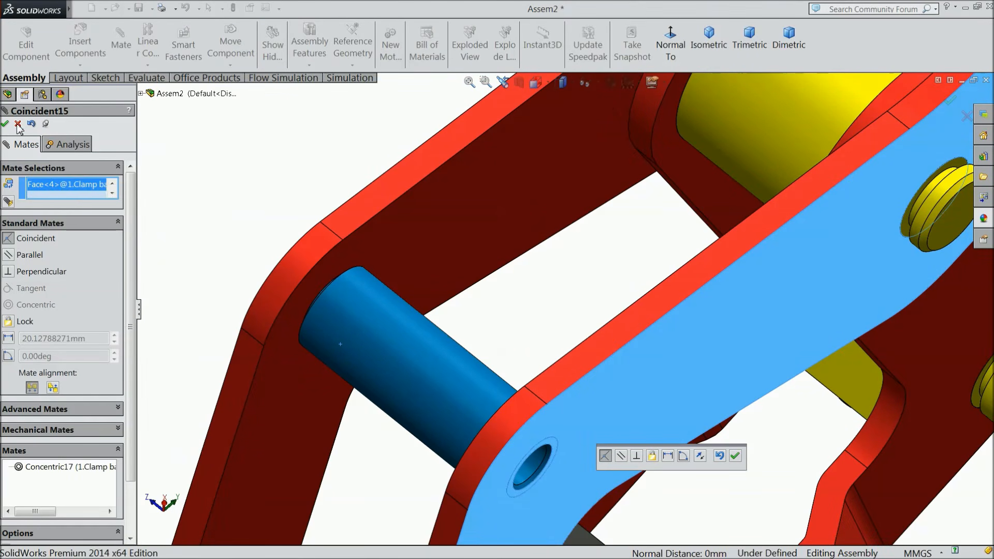
key(Escape)
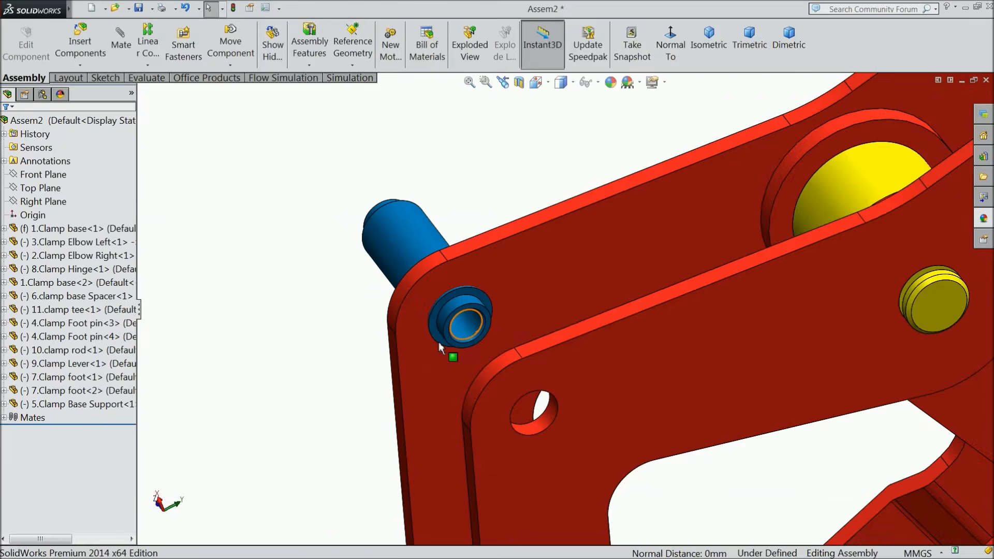
Make the base support's shoulder face coincident with the facing inner face of the opposite clamp base, and finish mating.
scroll(488, 297, down, 3)
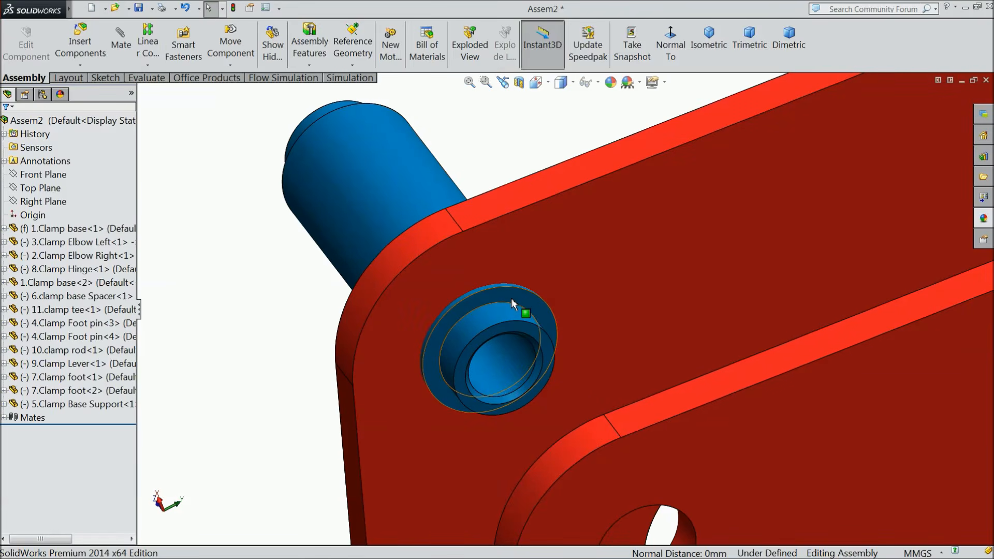
click(511, 302)
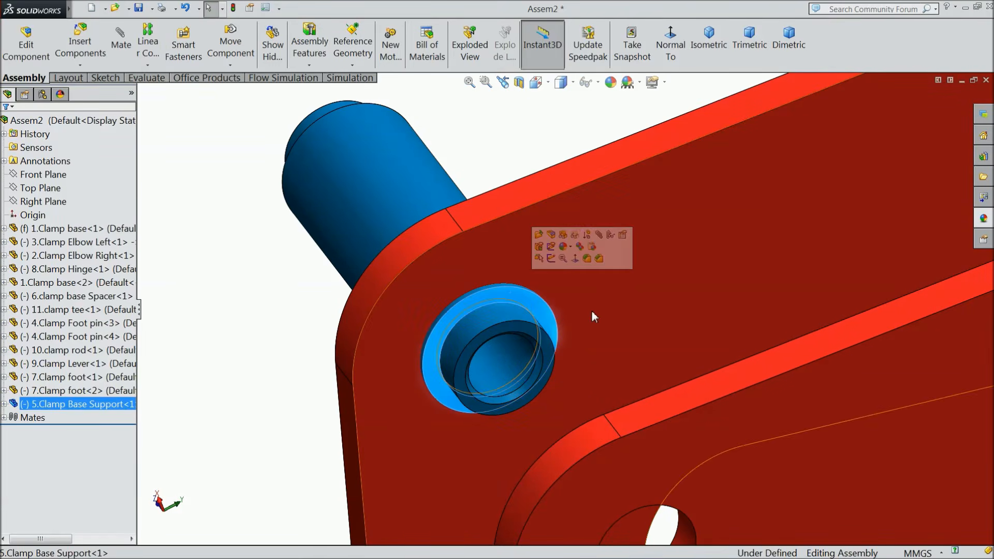
scroll(592, 311, up, 3)
middle_drag(661, 297, 815, 429)
click(817, 431)
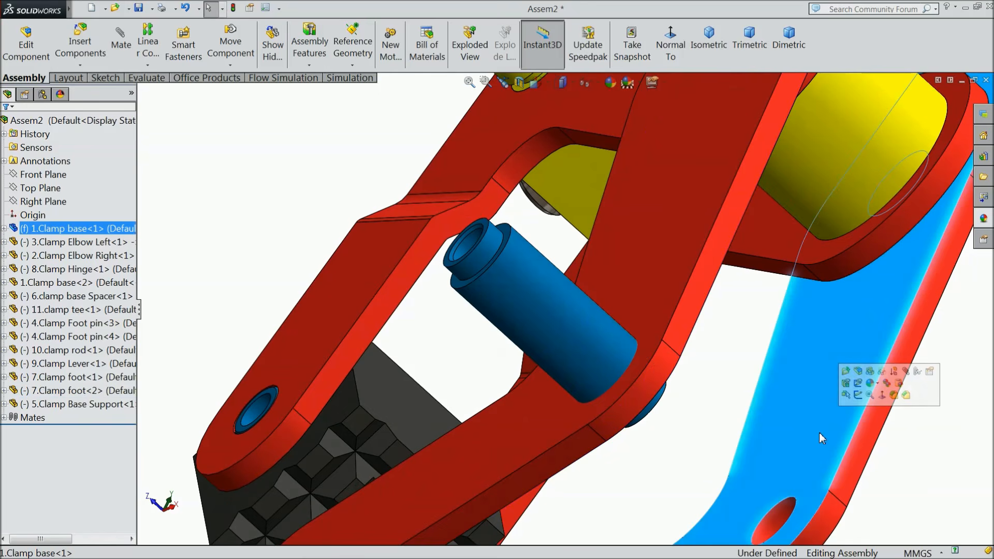
click(129, 58)
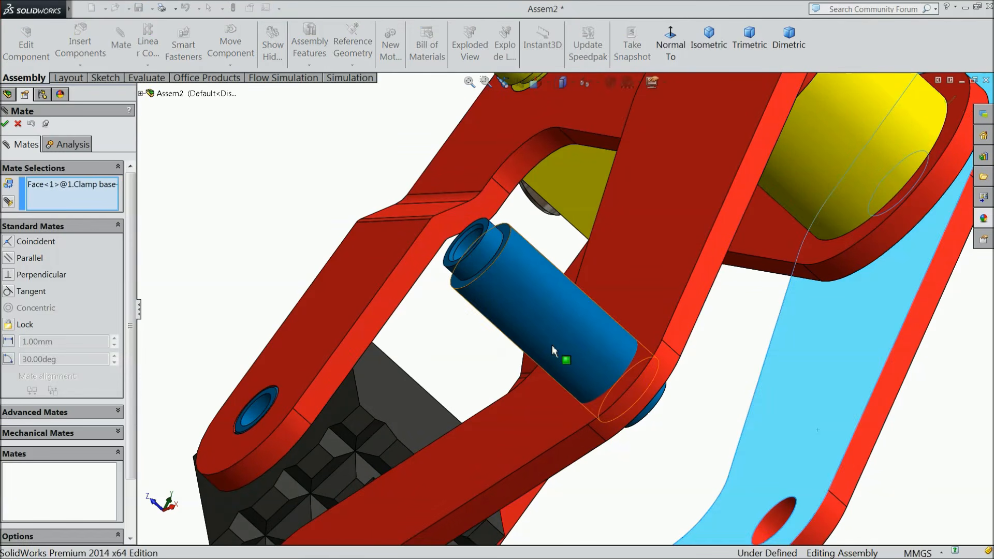
middle_drag(565, 355, 474, 302)
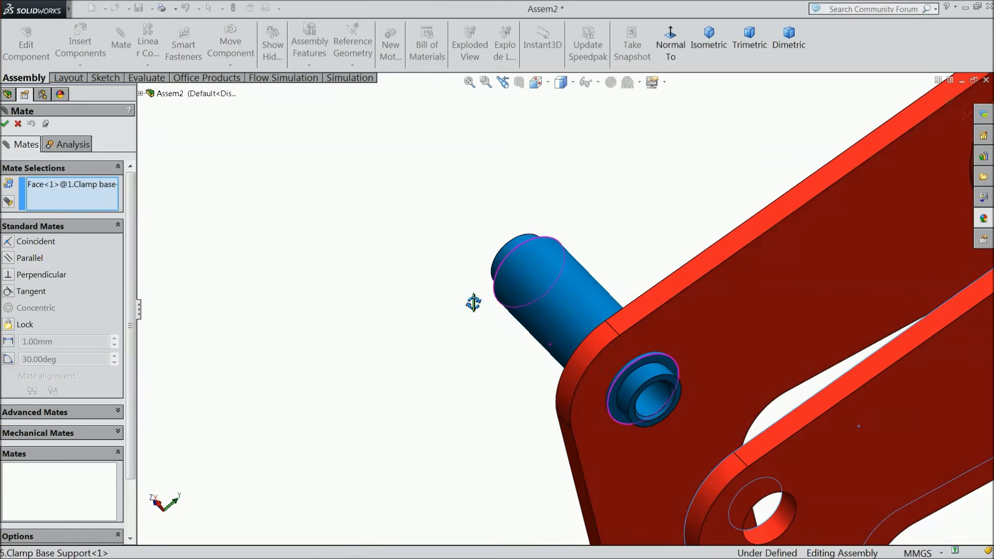
click(665, 365)
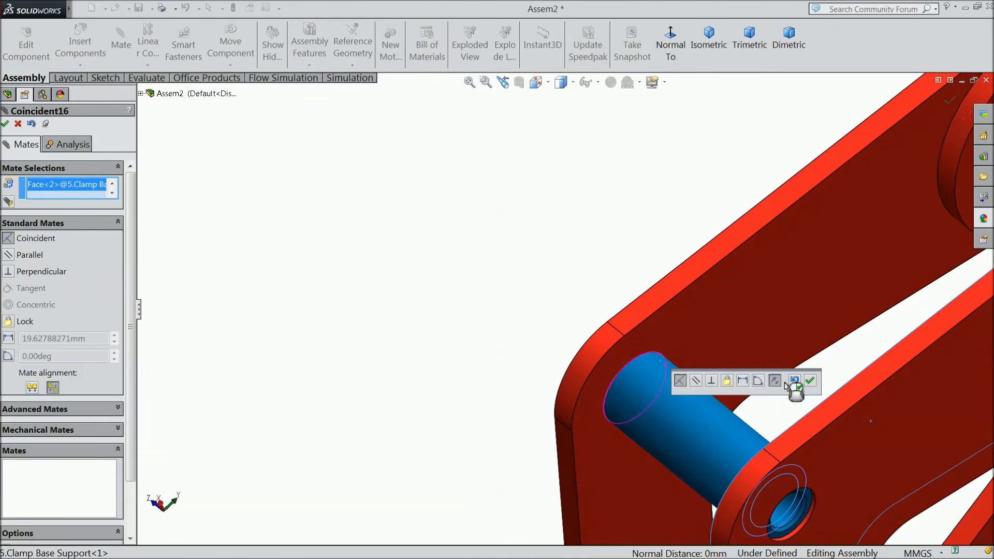
click(810, 386)
key(f)
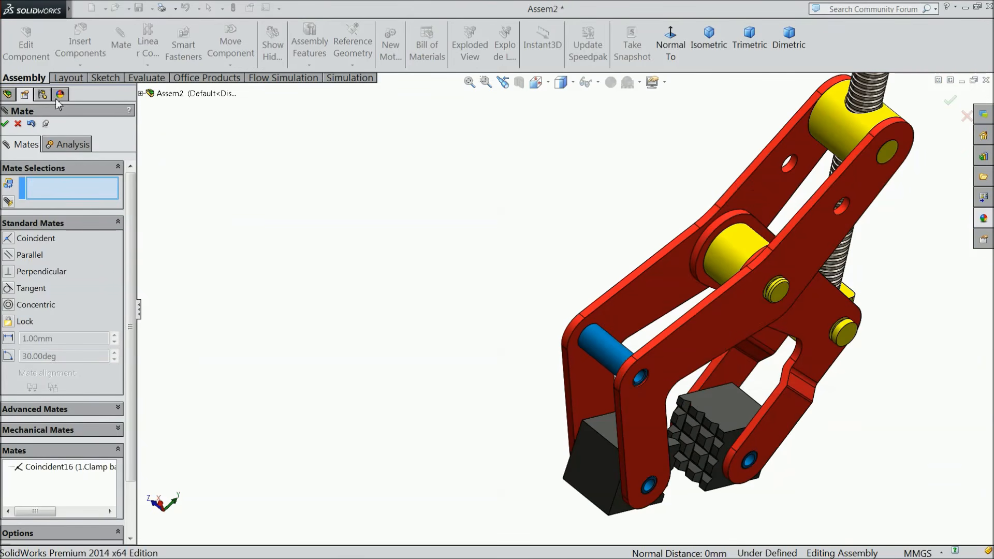
click(5, 124)
Copy the base support and place the copy near the empty holes beside the base spacer.
scroll(613, 347, down, 2)
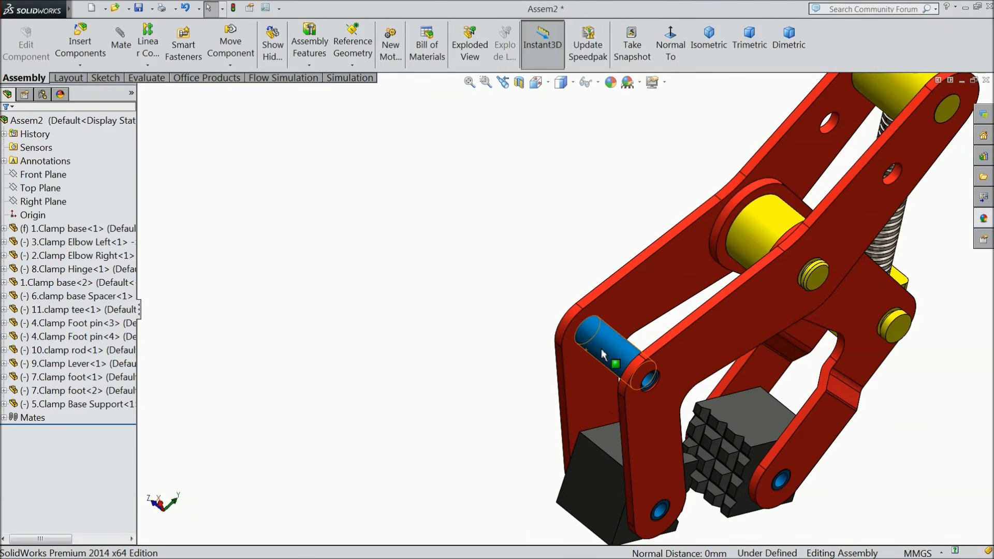
ctrl+drag(615, 349, 800, 122)
scroll(895, 122, up, 2)
scroll(554, 300, down, 6)
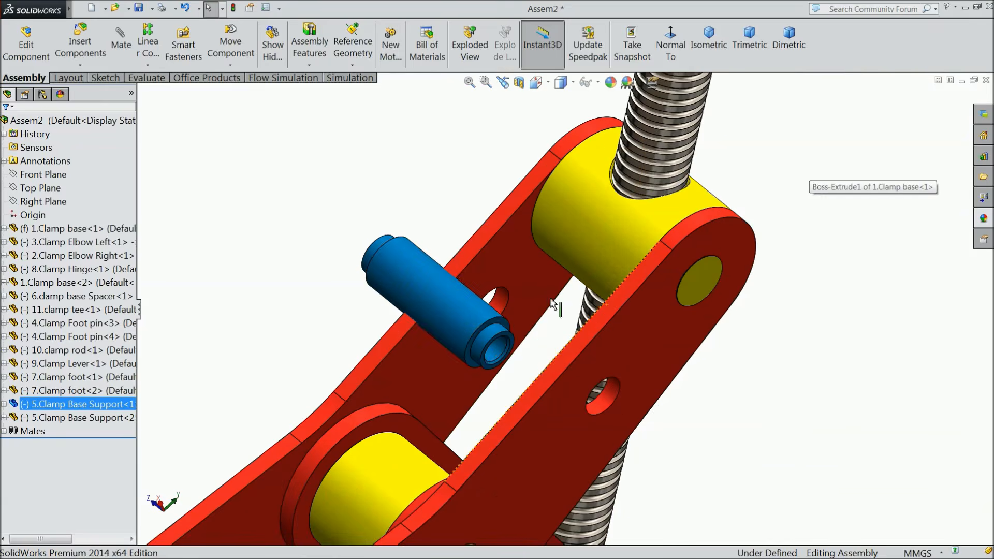
Mate the copied base support's cylindrical body concentric with the clamp base hole beside the base spacer.
click(446, 339)
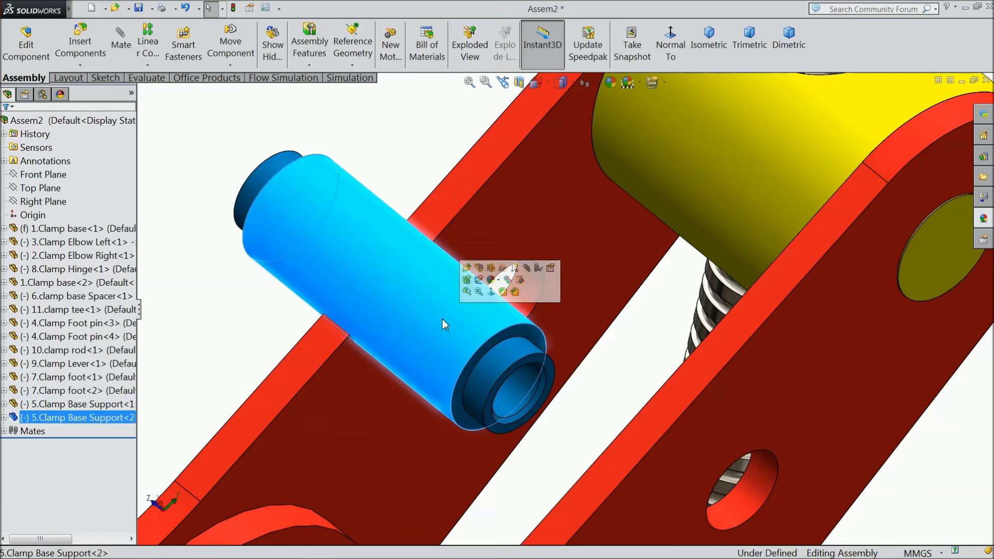
click(527, 268)
click(753, 494)
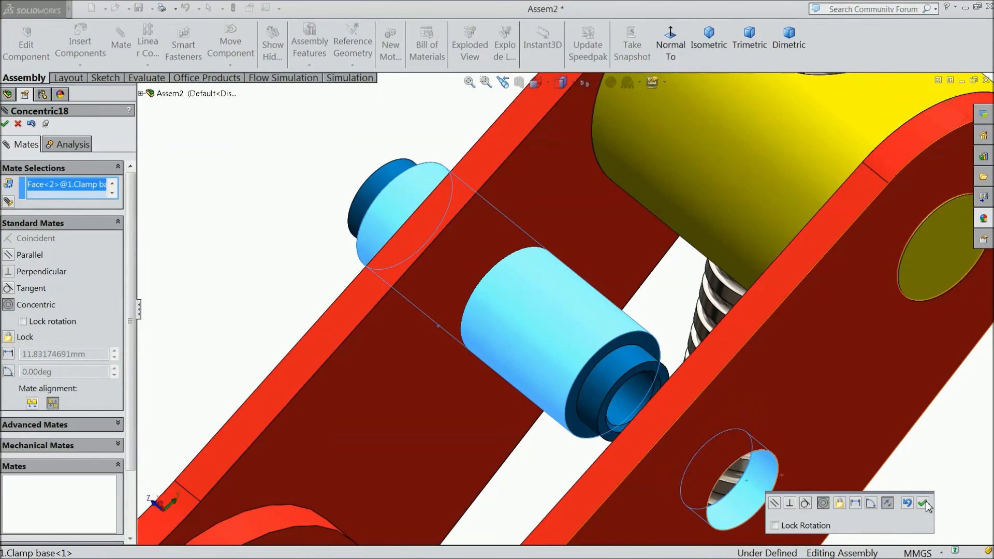
click(922, 503)
Make the copied support's shoulder face coincident with the clamp base's inner face, and finish mating.
click(638, 344)
middle_drag(650, 349, 790, 403)
click(801, 403)
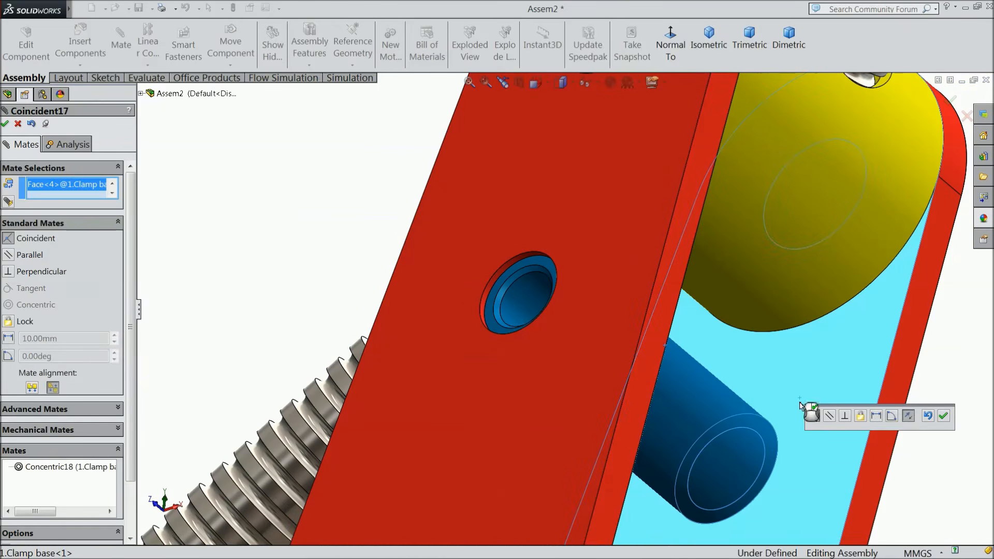
click(944, 418)
scroll(676, 384, up, 8)
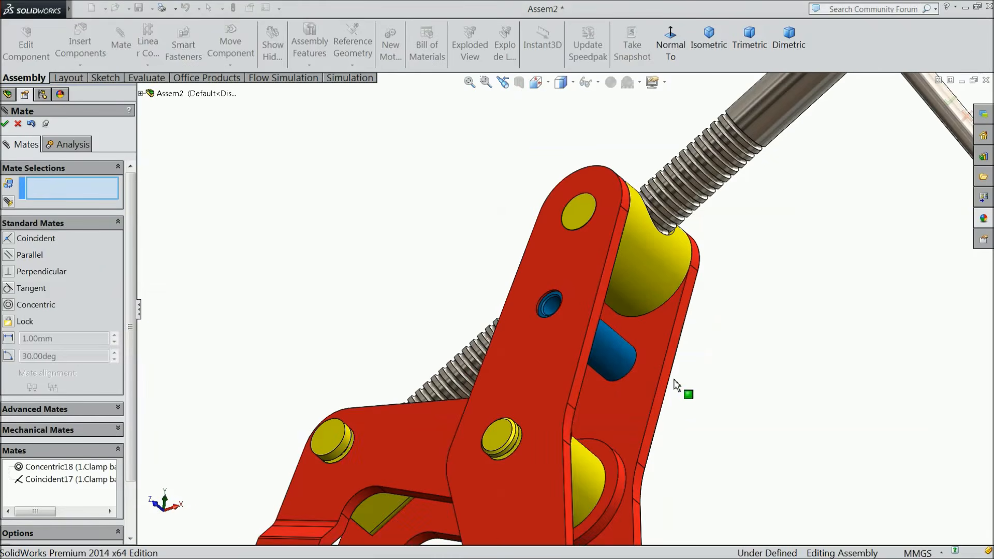
middle_drag(647, 435, 518, 363)
scroll(518, 362, up, 5)
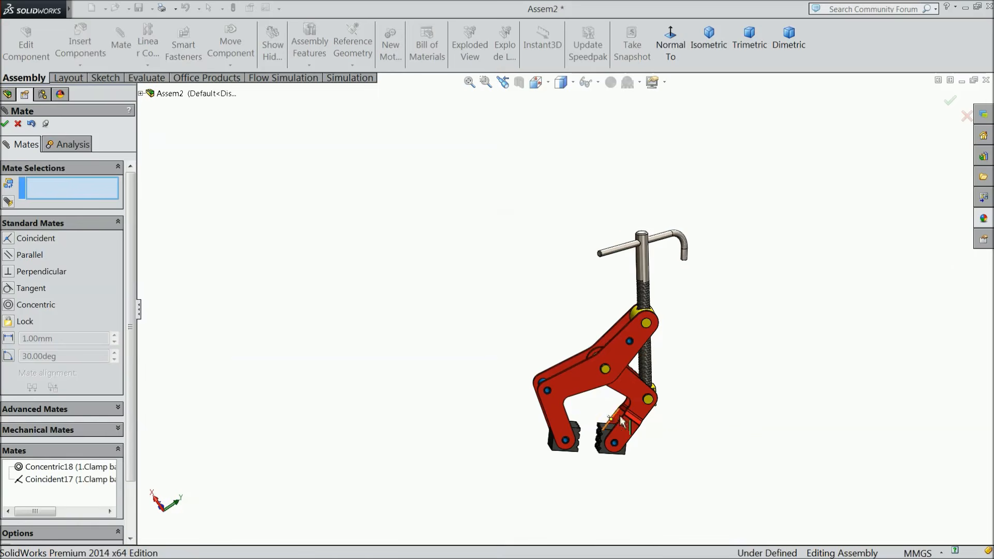
scroll(616, 380, down, 6)
click(4, 124)
Insert the 12.Screw part and place it beside the upper base support's hole on the clamp base.
click(80, 44)
click(67, 368)
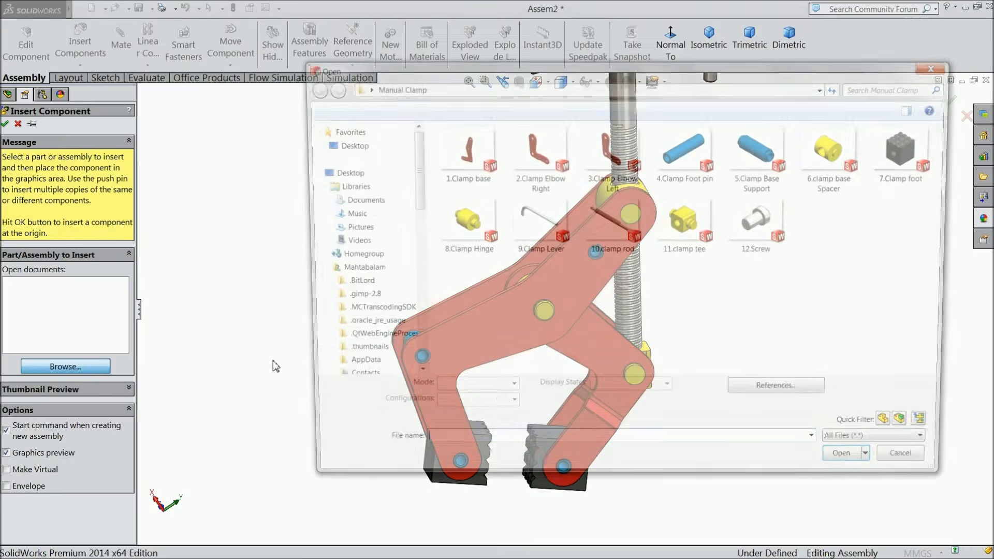
click(761, 226)
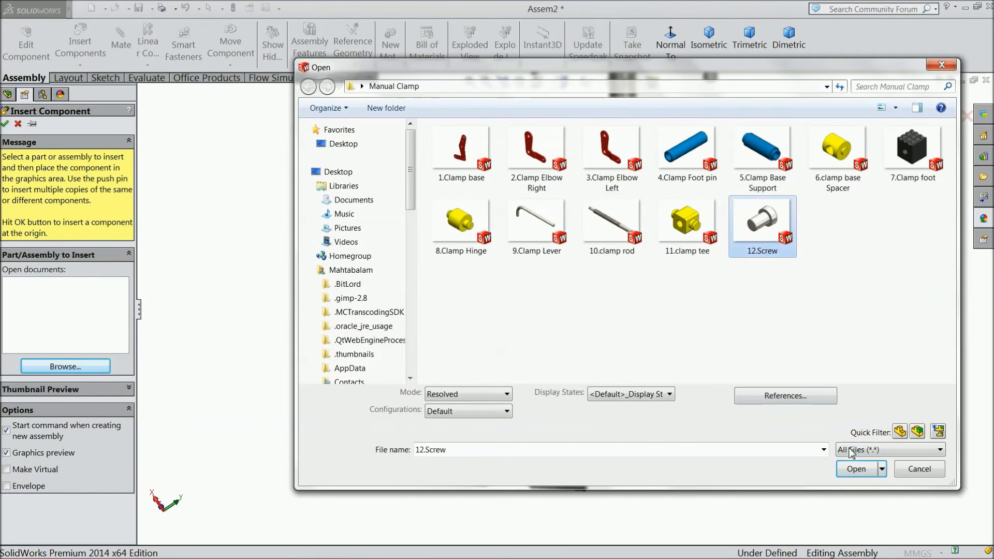
click(856, 469)
scroll(584, 248, down, 5)
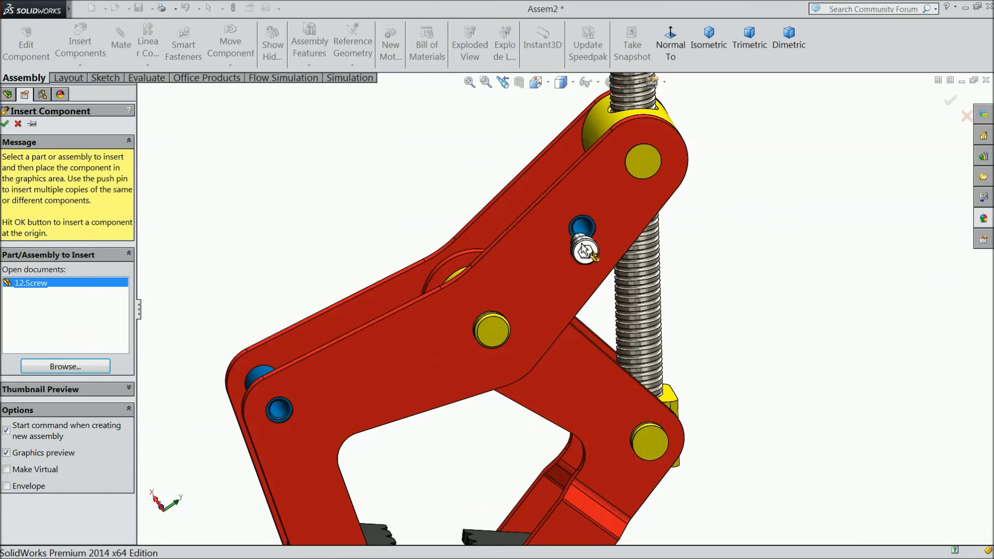
scroll(572, 251, down, 2)
click(564, 264)
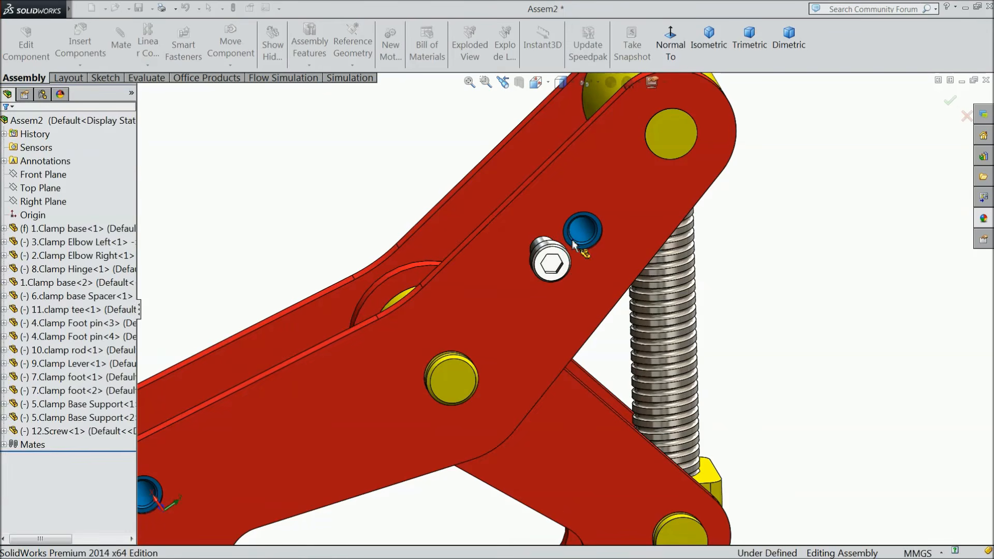
Mate the screw's cylindrical shank concentric with the bore of the upper base support.
scroll(548, 232, down, 5)
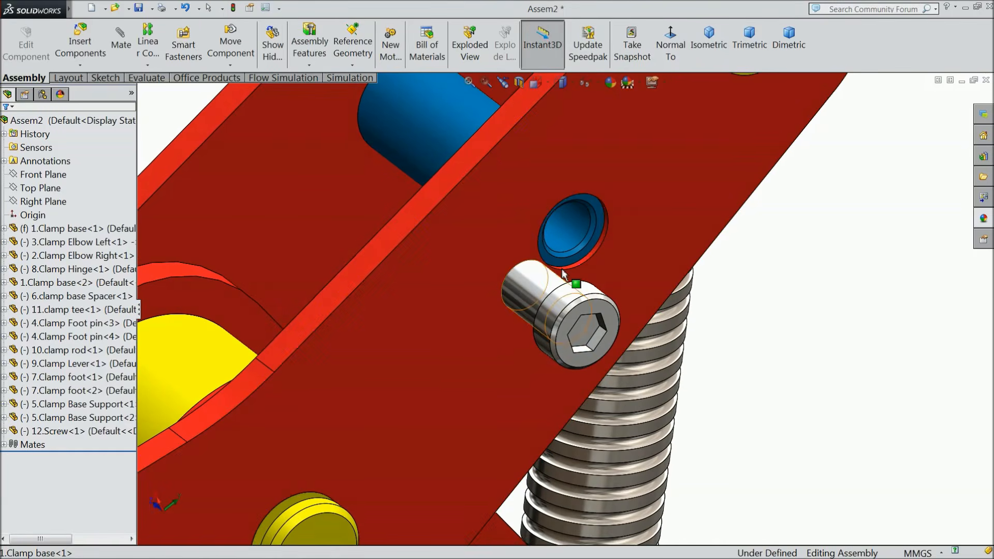
click(572, 228)
click(636, 189)
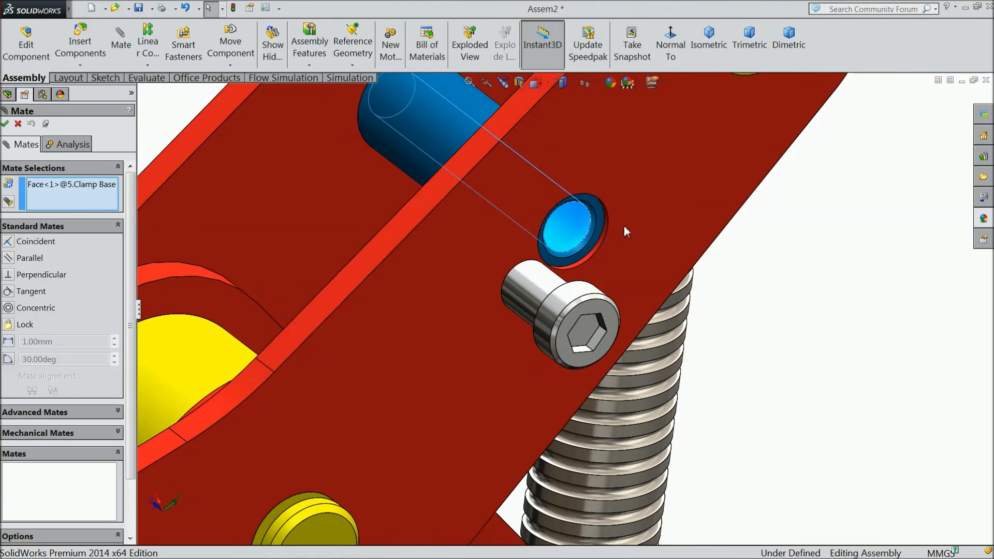
click(542, 286)
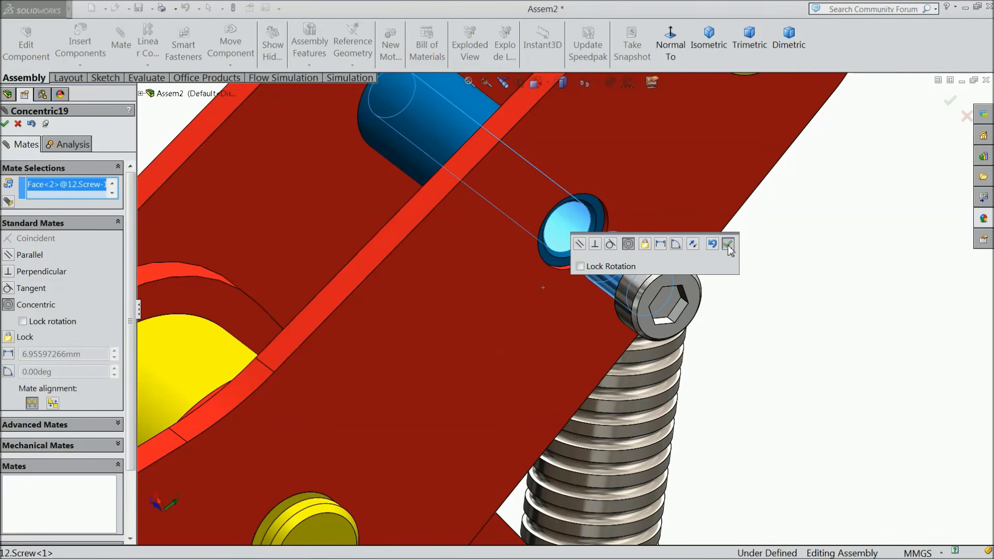
click(728, 244)
Make the underside of the screw head coincident with the clamp base's outer face, and finish mating.
click(634, 189)
middle_drag(635, 187, 762, 302)
click(764, 304)
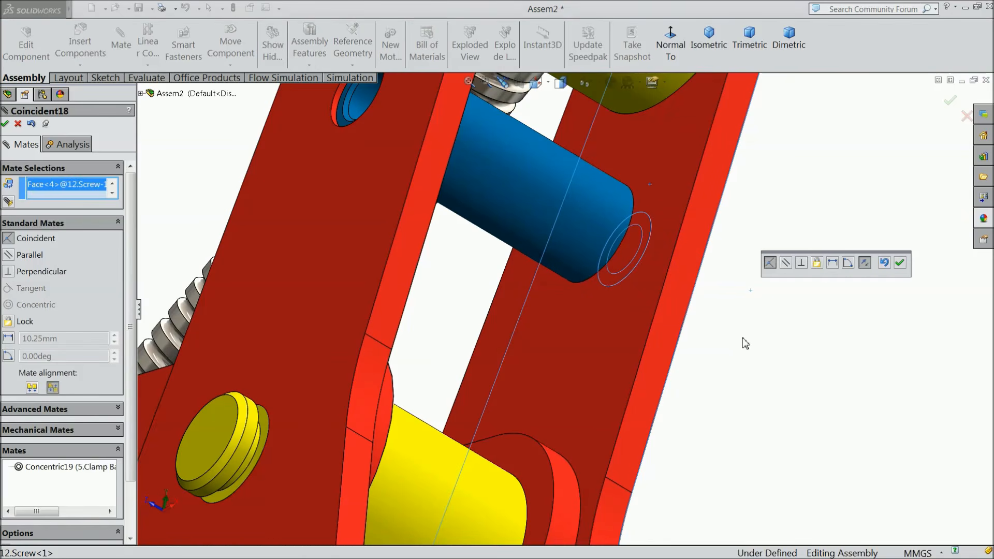
middle_drag(745, 343, 661, 287)
click(900, 263)
scroll(709, 278, up, 10)
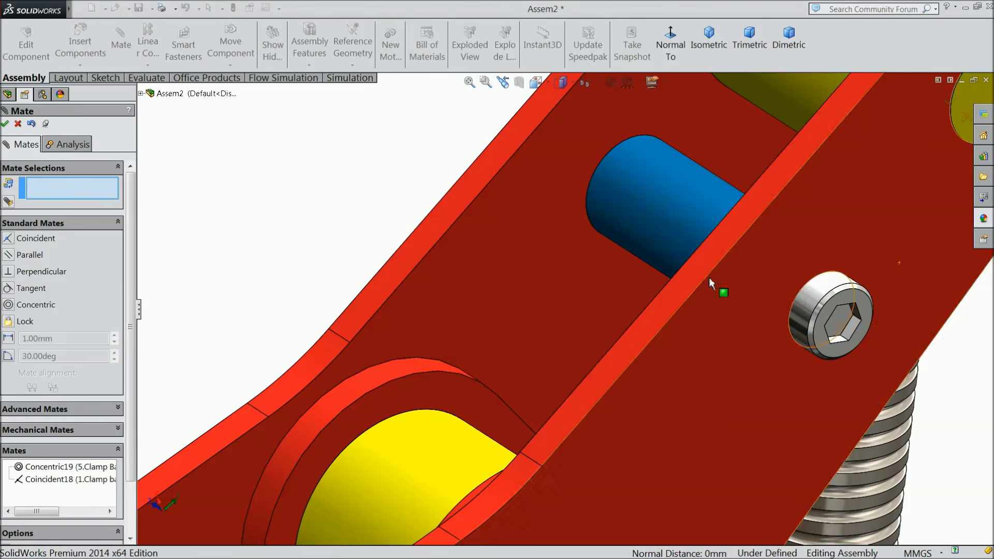
scroll(582, 374, up, 5)
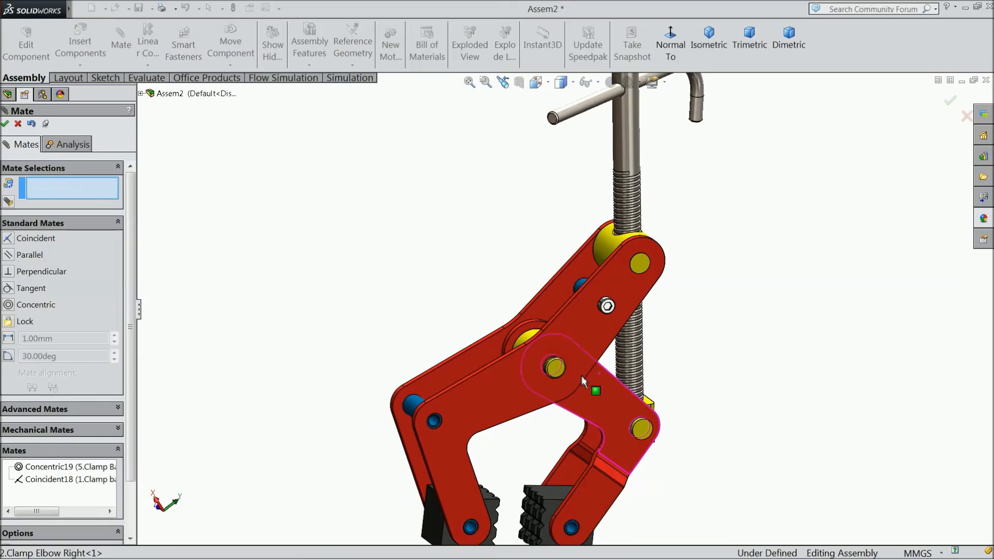
scroll(589, 357, down, 4)
scroll(592, 375, up, 1)
scroll(592, 376, up, 2)
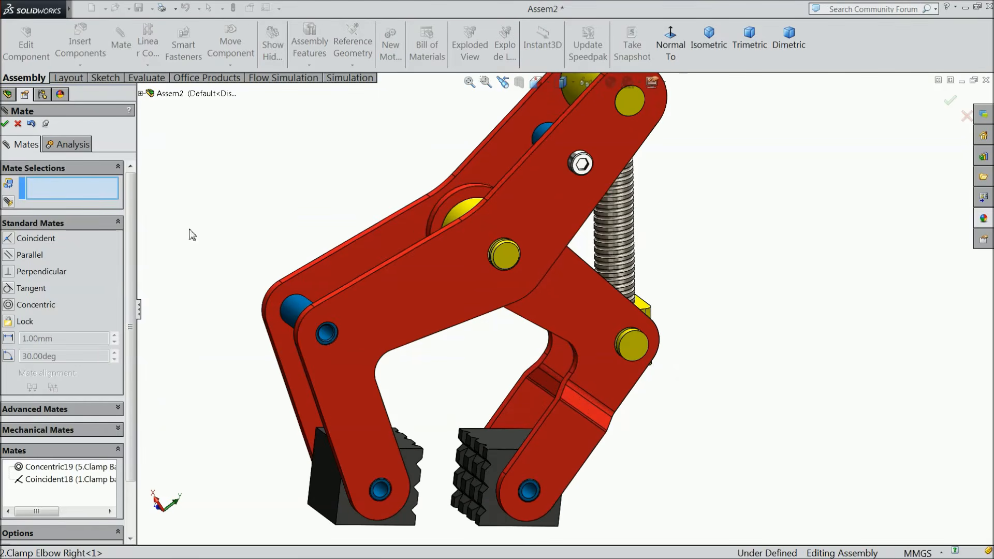
click(5, 124)
Copy the screw with its mates into the lower base support's bore, seated on the same clamp base's outer face.
click(73, 65)
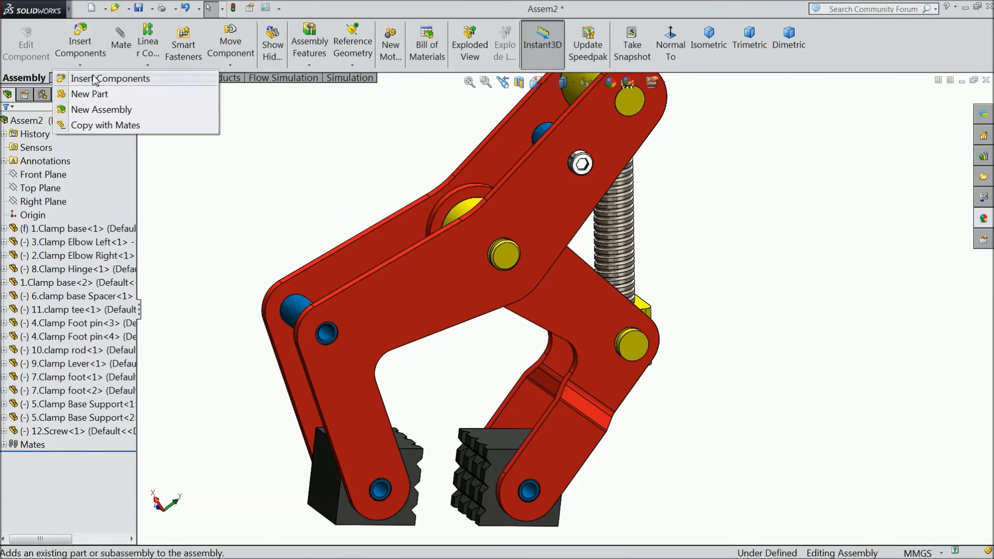
click(105, 126)
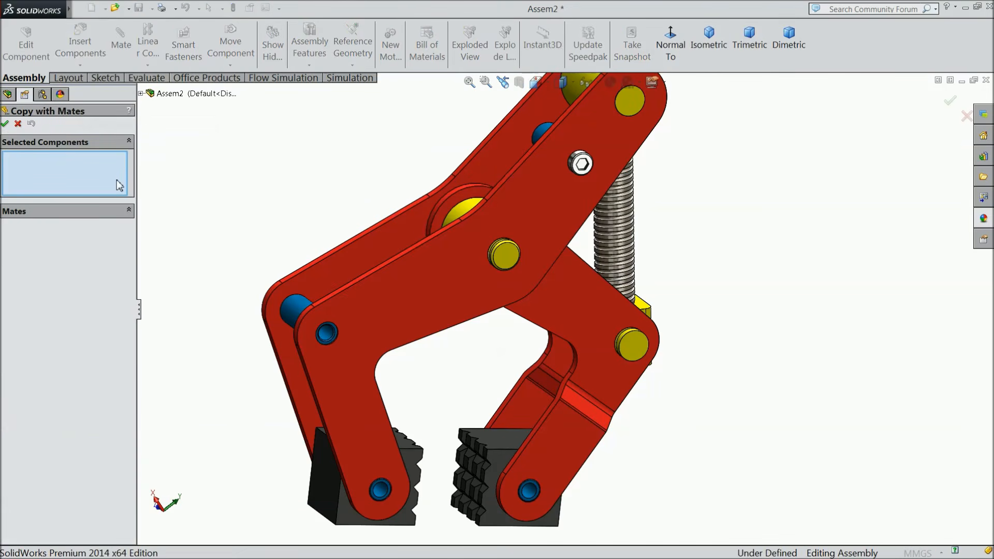
scroll(549, 171, up, 3)
click(552, 165)
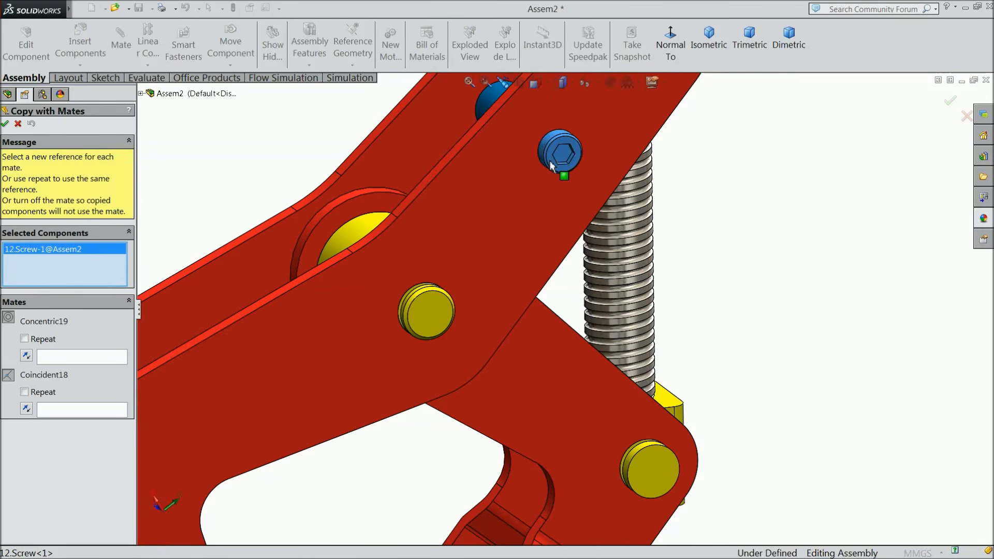
click(74, 360)
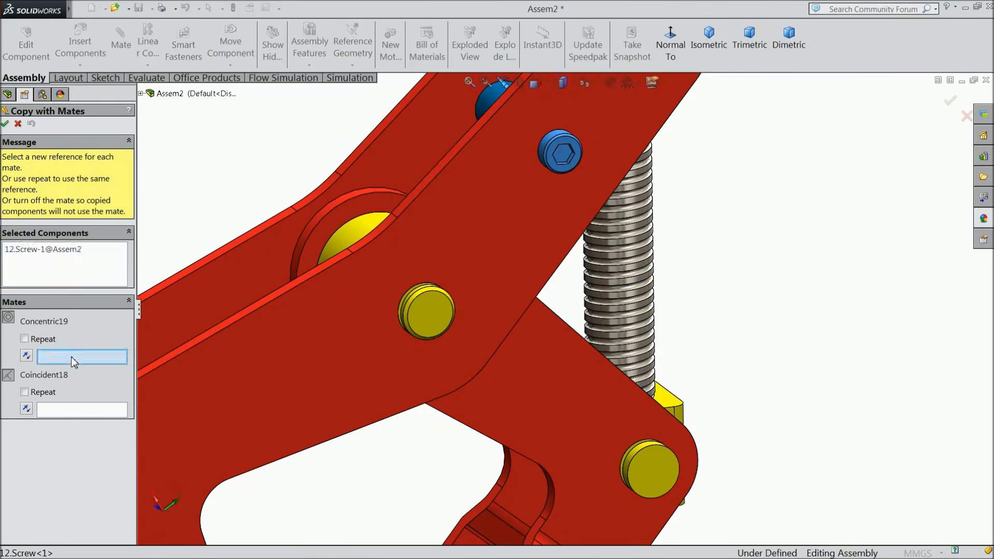
scroll(406, 328, down, 5)
scroll(385, 386, up, 6)
click(357, 345)
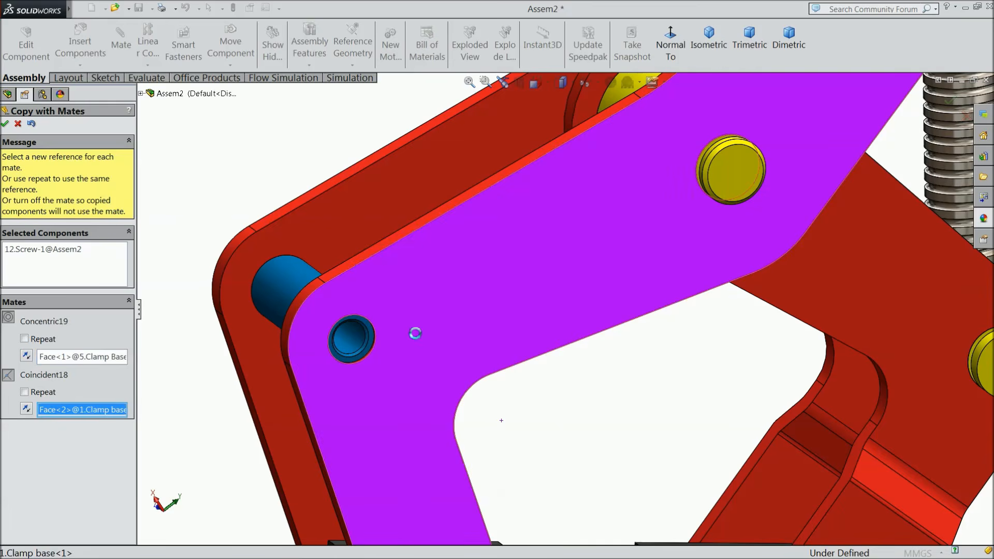
scroll(386, 350, down, 5)
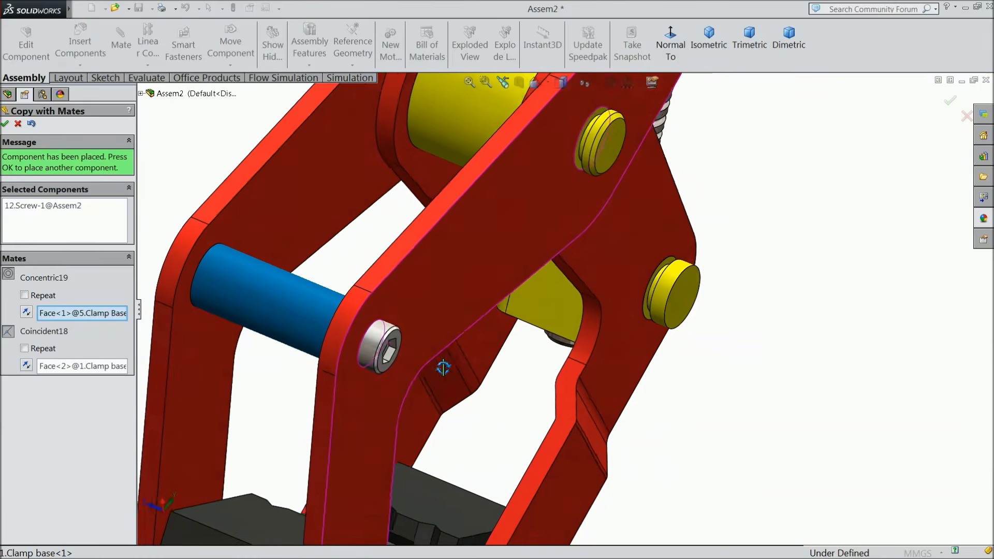
scroll(395, 339, up, 5)
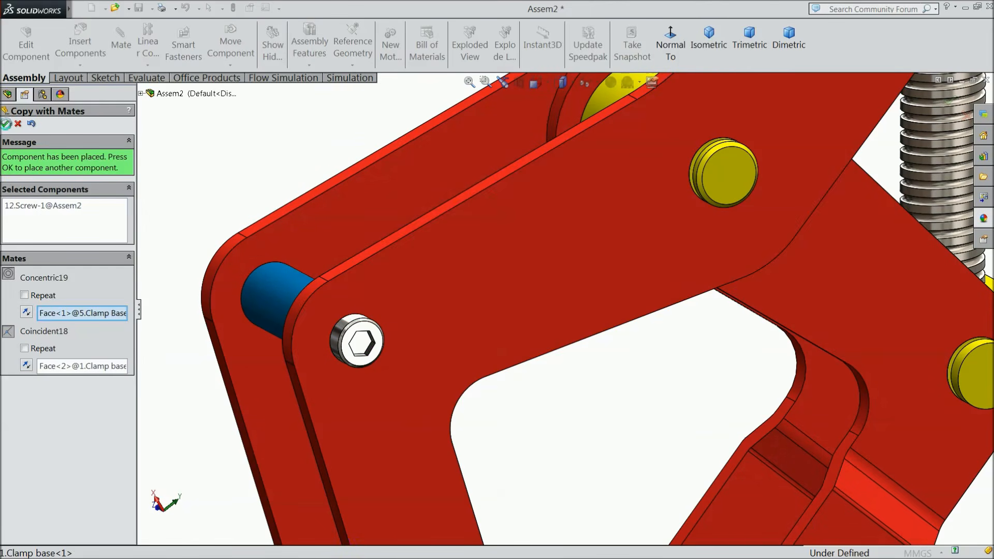
click(6, 124)
Place another mated screw copy in the foot pin bore at the clamp base's lower end, against its outer face.
scroll(532, 417, down, 5)
scroll(543, 441, up, 5)
click(462, 436)
click(458, 361)
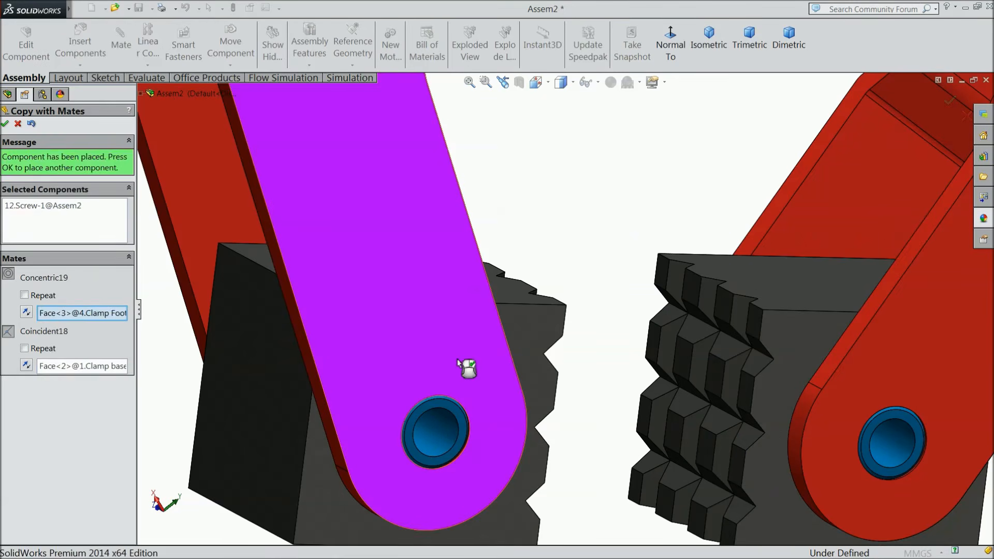
click(7, 125)
Place a mated screw copy in the other foot pin's bore, against the right clamp elbow's outer face.
scroll(683, 394, up, 3)
scroll(683, 396, down, 6)
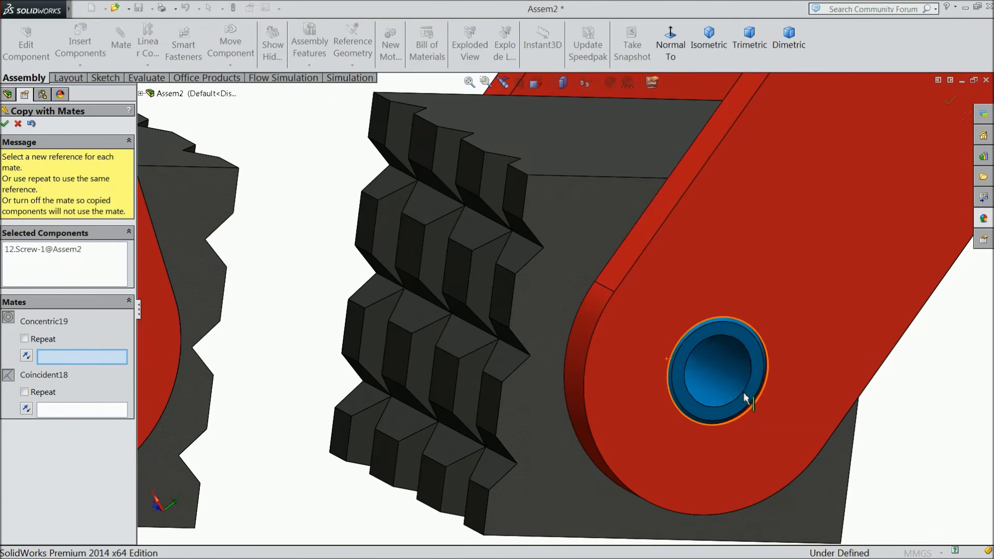
click(733, 380)
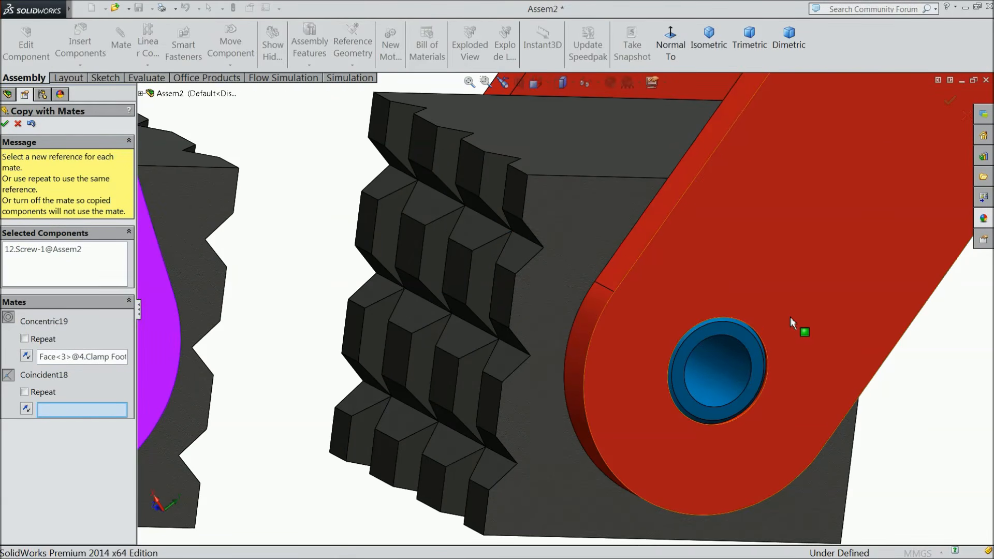
click(751, 273)
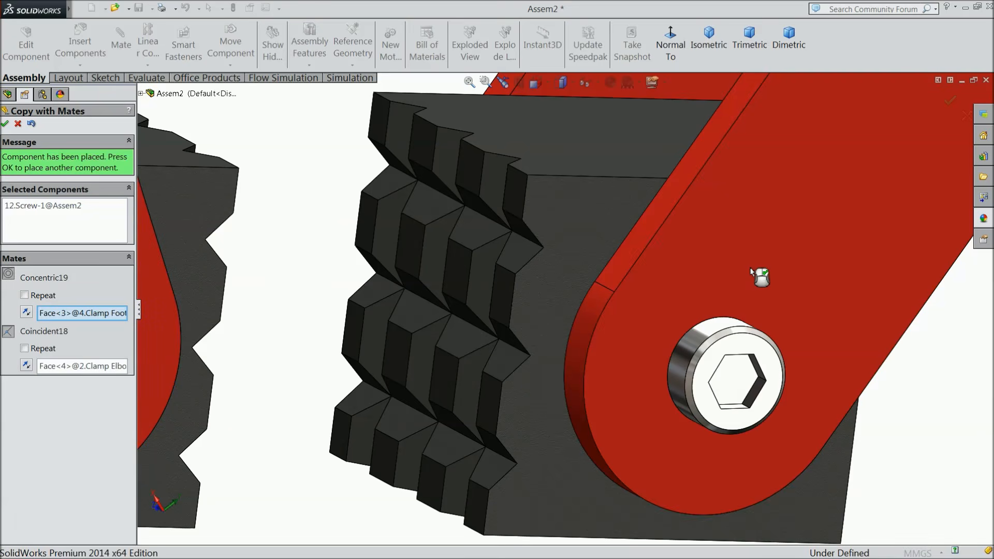
click(5, 124)
On the clamp's opposite side, place a mated screw copy in the upper base support, against the second clamp base's outer face.
scroll(507, 332, up, 13)
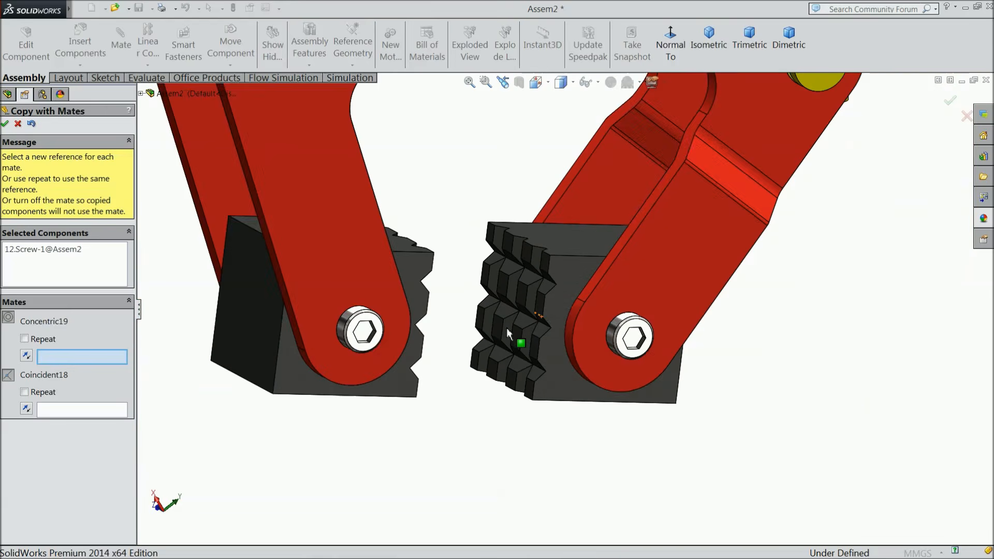
middle_drag(444, 189, 598, 284)
scroll(587, 154, down, 5)
scroll(586, 155, down, 5)
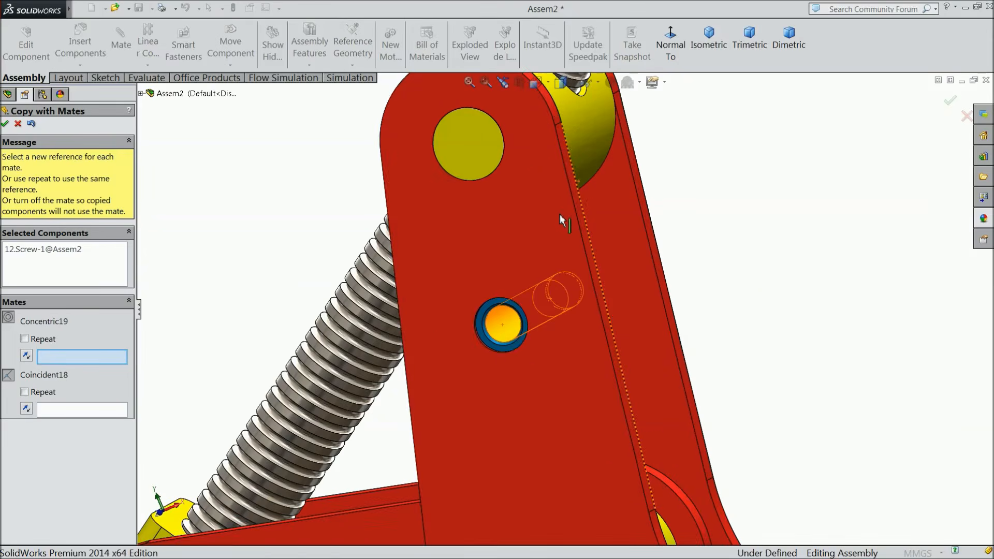
click(501, 332)
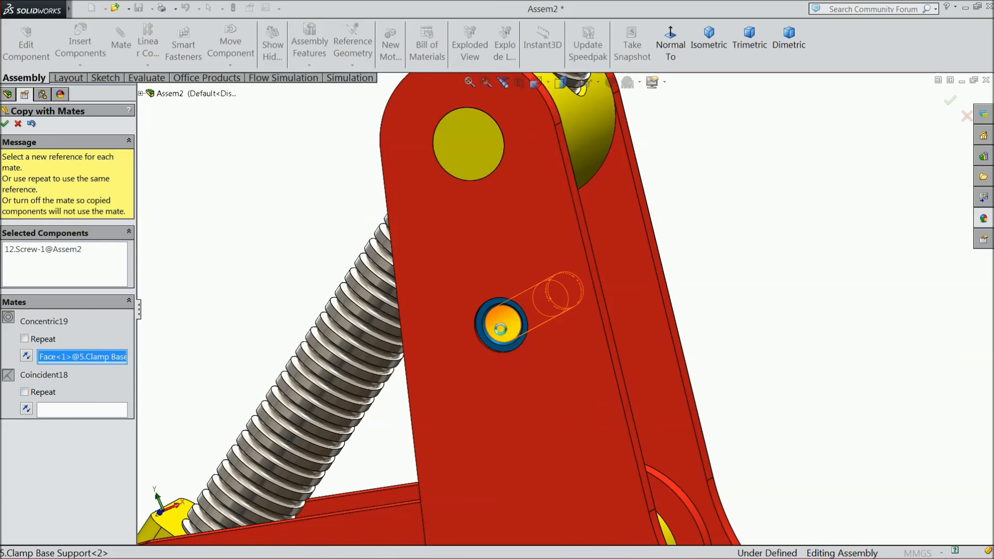
click(502, 392)
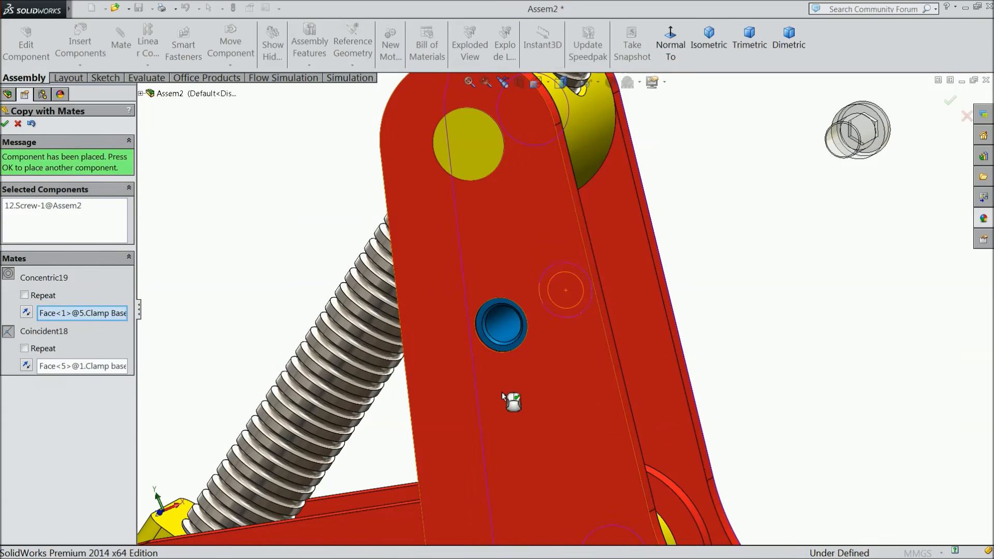
middle_drag(500, 393, 505, 370)
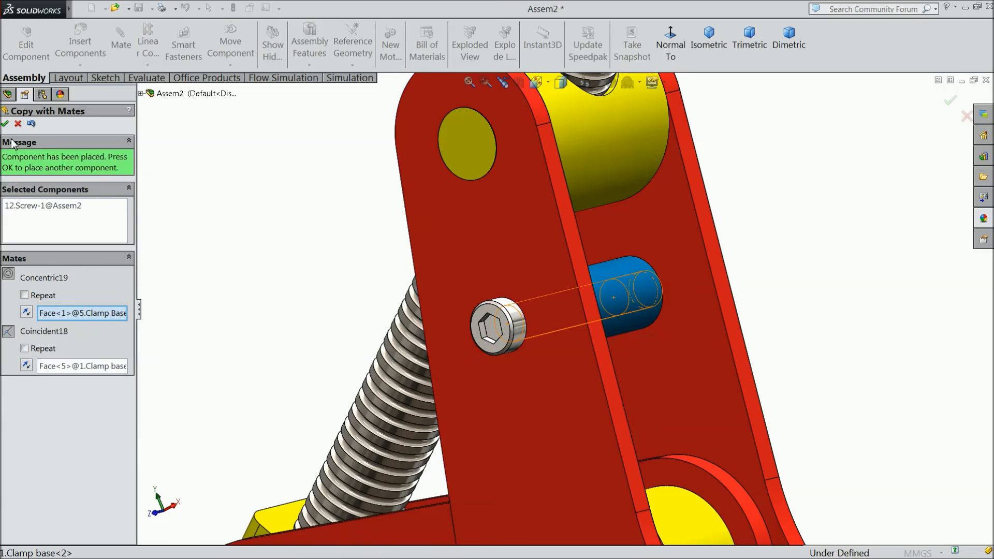
click(5, 123)
Place a mated screw copy in the lower base support's bore, against the second clamp base's outer face.
key(f)
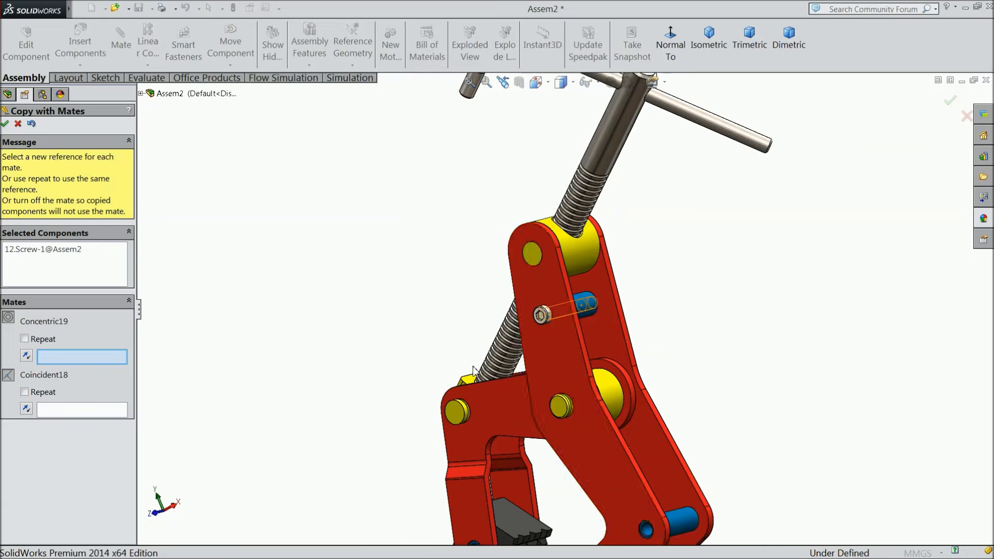
scroll(610, 438, down, 4)
click(579, 420)
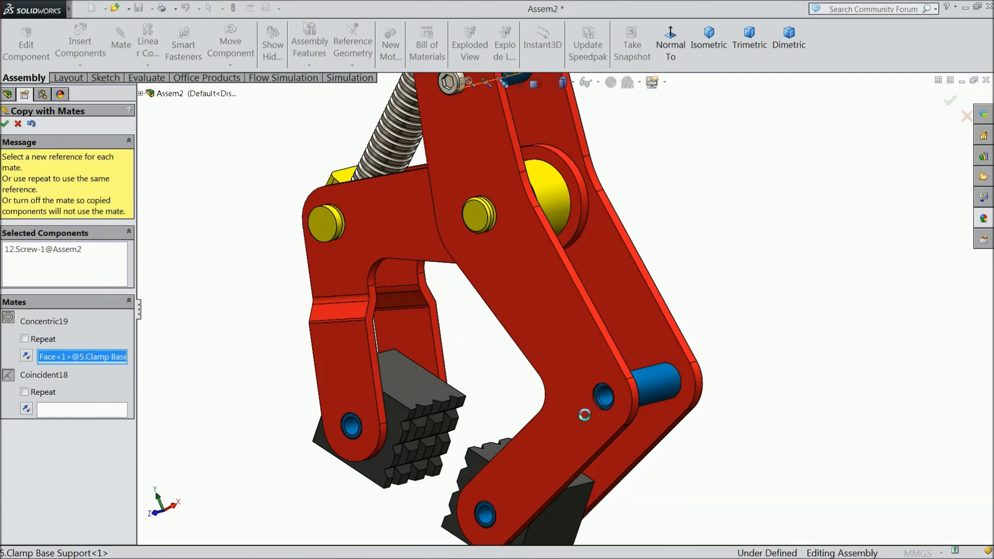
click(581, 417)
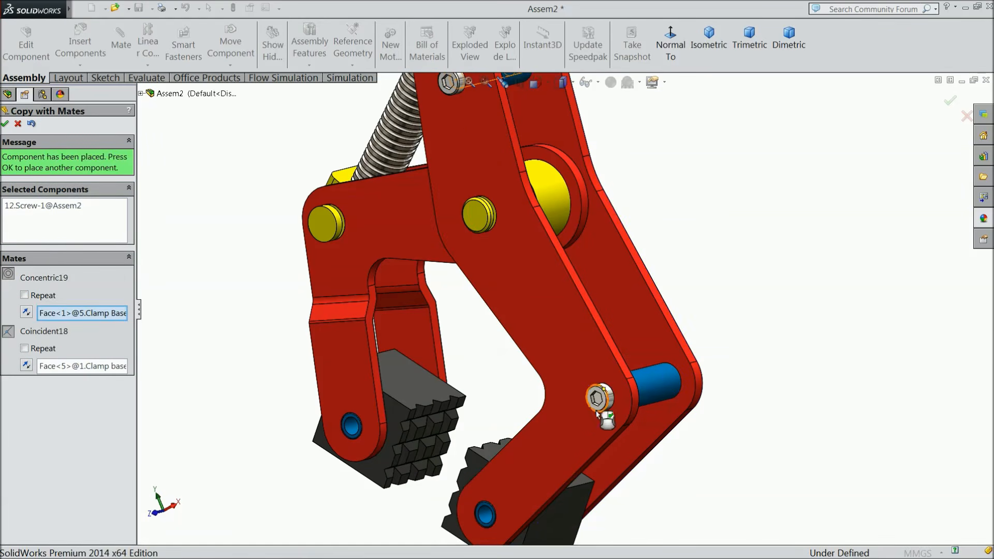
click(5, 123)
Place a mated screw copy in the foot pin bore at the second clamp base's lower end, against its outer face.
scroll(517, 513, down, 4)
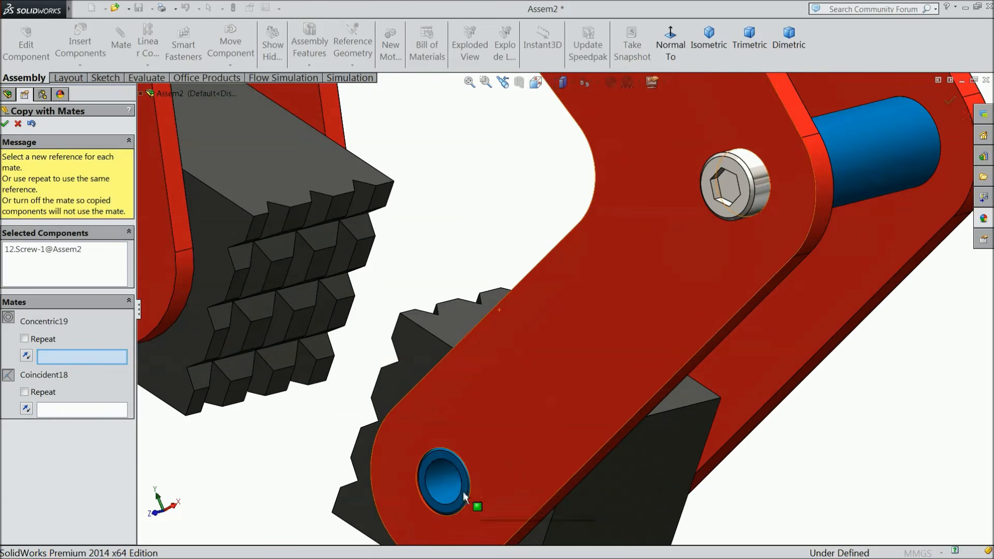
click(459, 479)
click(513, 399)
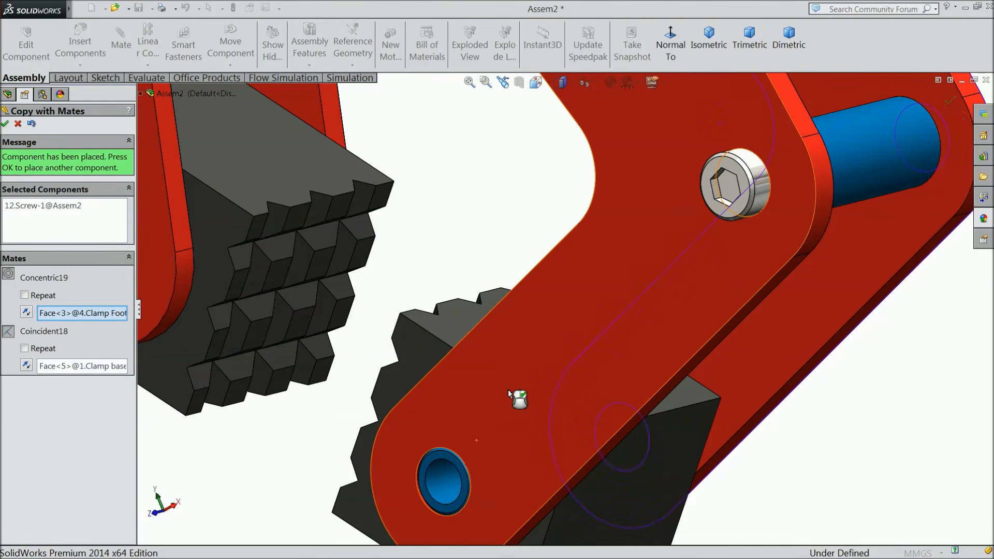
click(5, 123)
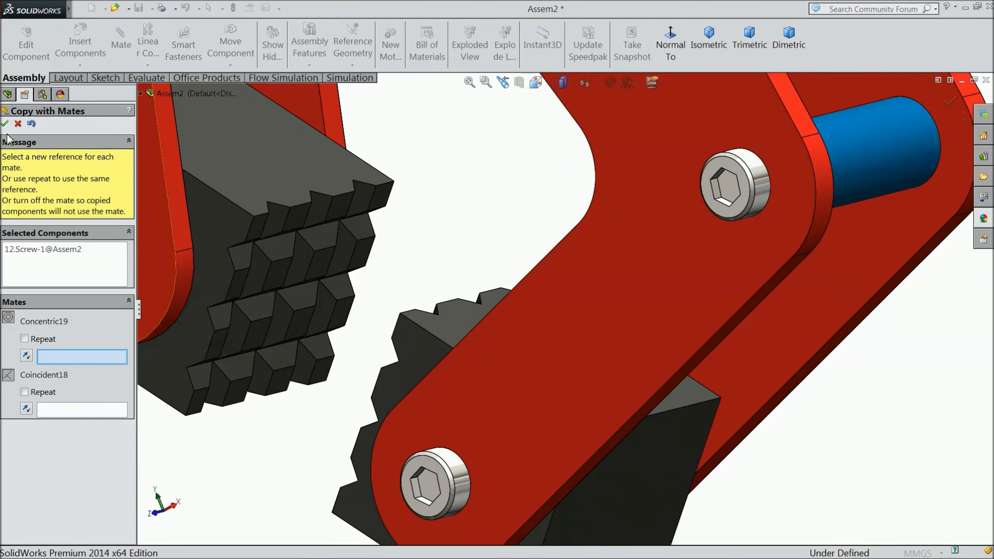
Place a mated screw copy in the foot pin bore, against the left clamp elbow's outer face, and finish copying with mates.
scroll(165, 360, up, 5)
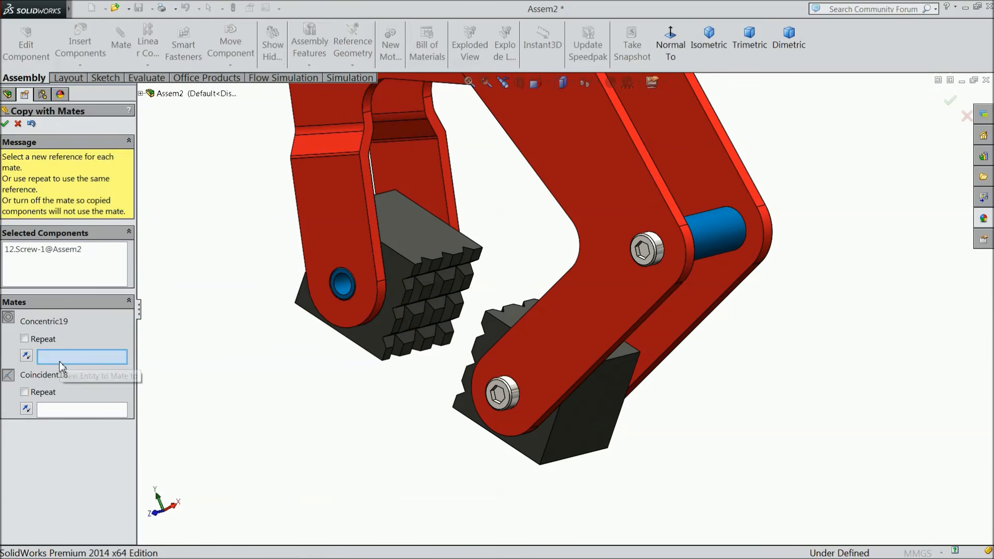
scroll(334, 302, down, 5)
click(441, 267)
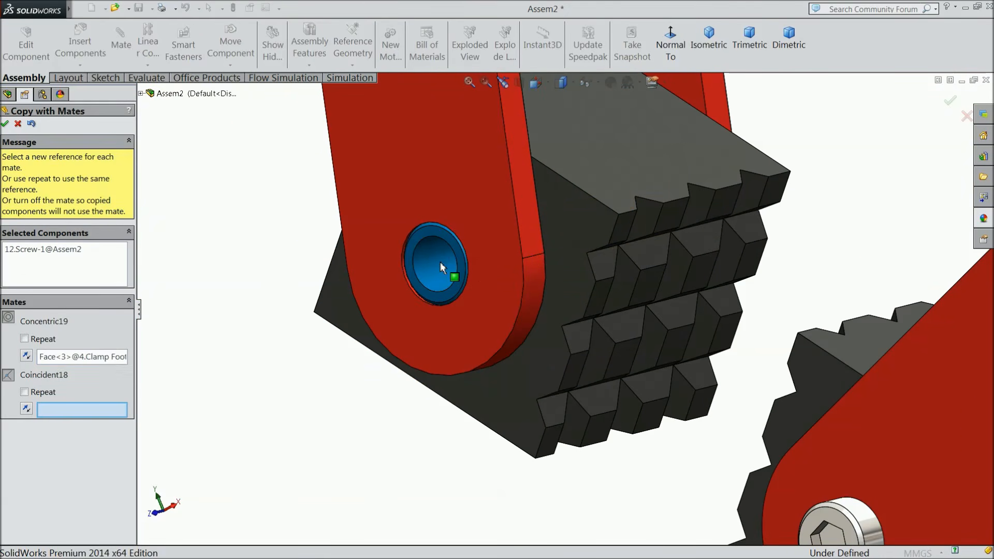
click(372, 202)
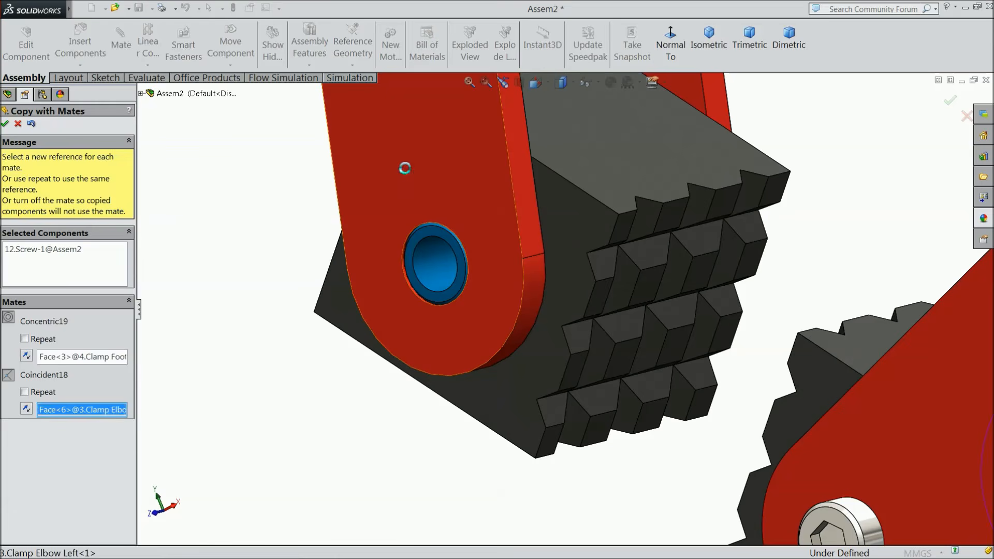
click(5, 123)
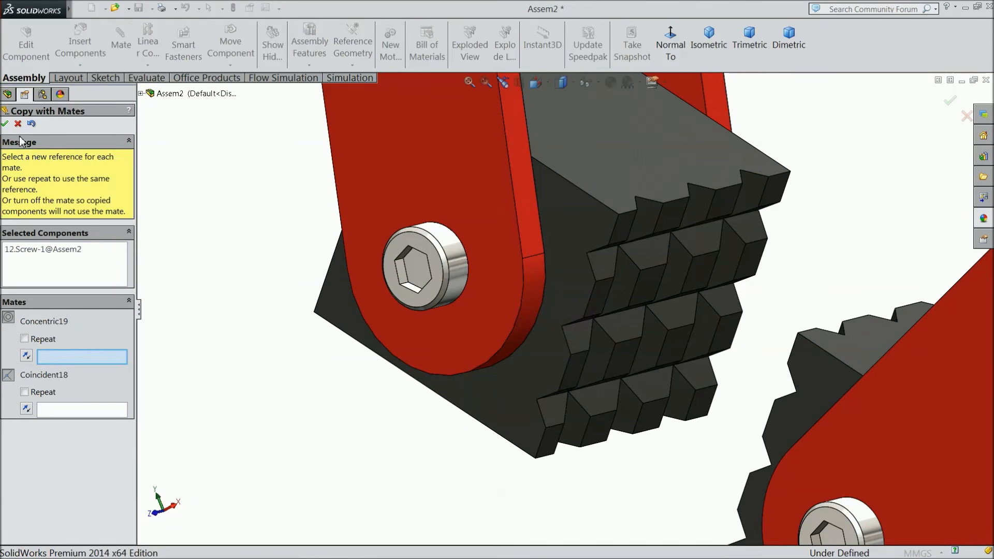
click(5, 124)
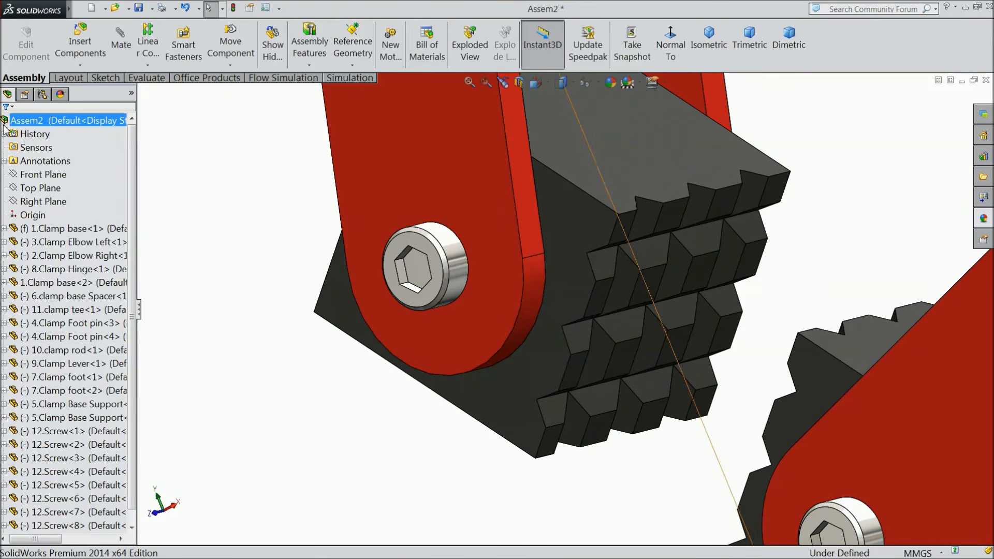
Save the assembly as "manual clamp Assembly" in the Manual Clamp folder, using the Assembly file type.
click(719, 49)
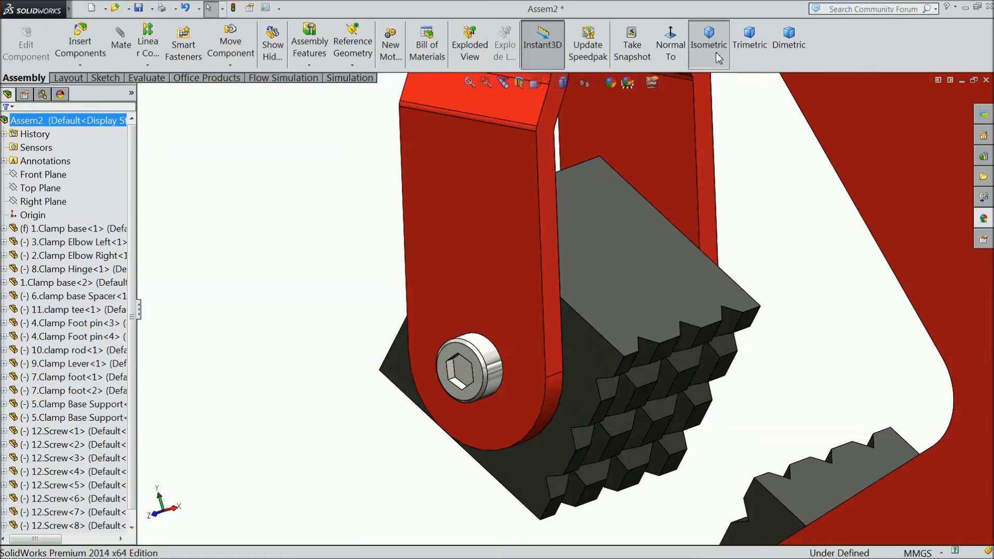
middle_drag(419, 300, 621, 439)
scroll(592, 299, down, 3)
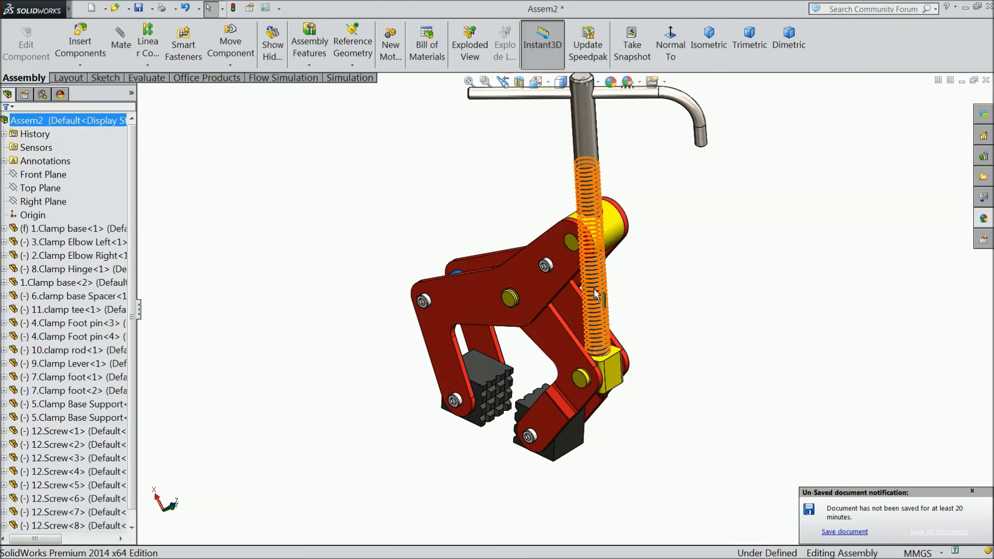
click(972, 493)
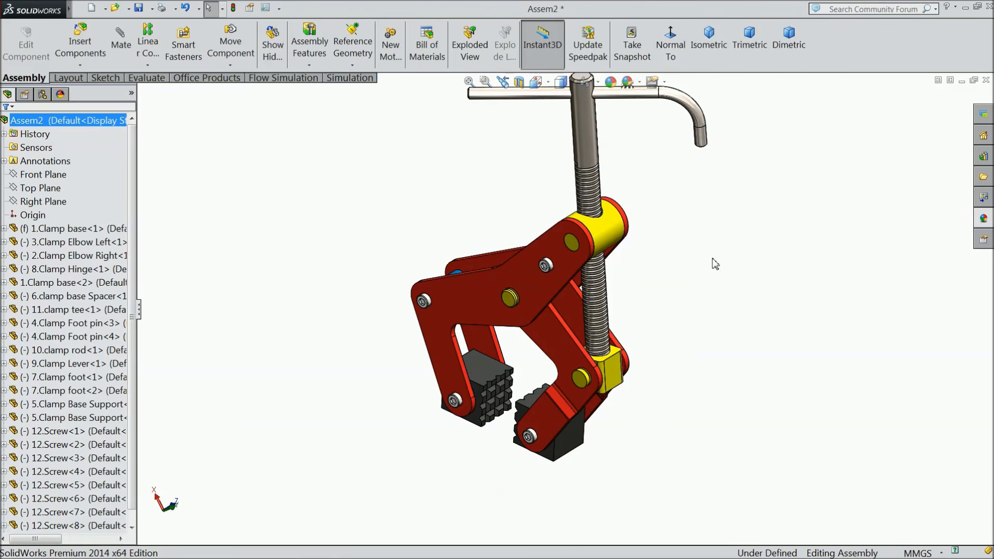
scroll(710, 203, up, 2)
scroll(711, 199, down, 2)
middle_drag(628, 282, 602, 294)
click(140, 9)
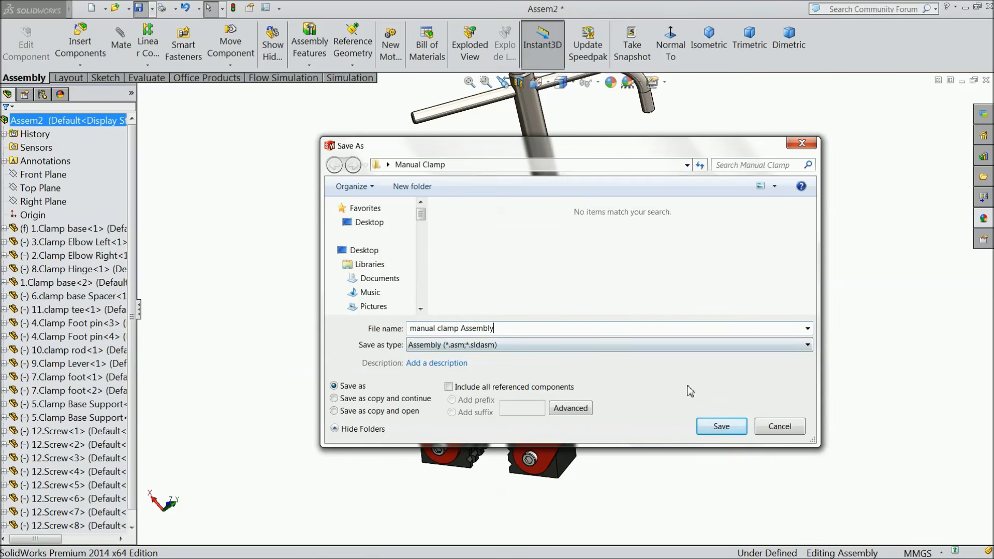
click(720, 426)
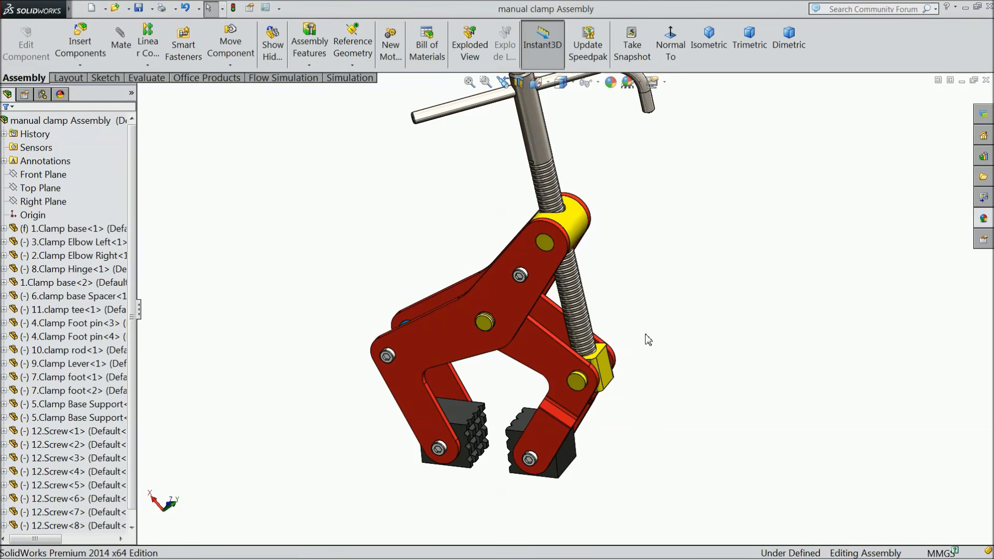
Move the right clamp elbow by its lower end to try out the clamp's jaw motion.
middle_drag(651, 303, 649, 309)
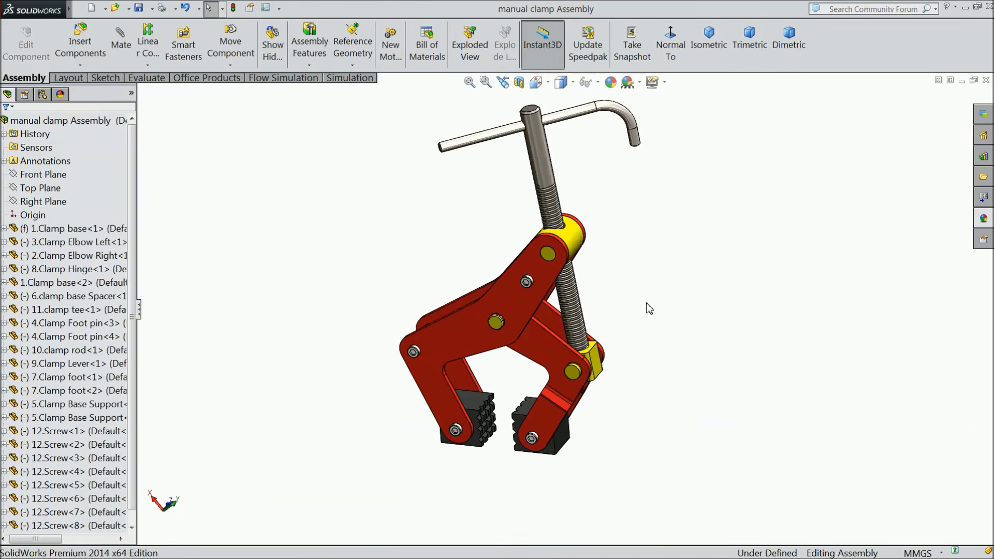
scroll(616, 229, up, 1)
drag(557, 431, 547, 472)
middle_drag(608, 372, 664, 369)
click(603, 406)
mouse_move(527, 475)
mouse_down()
mouse_move(511, 470)
mouse_move(528, 468)
mouse_up()
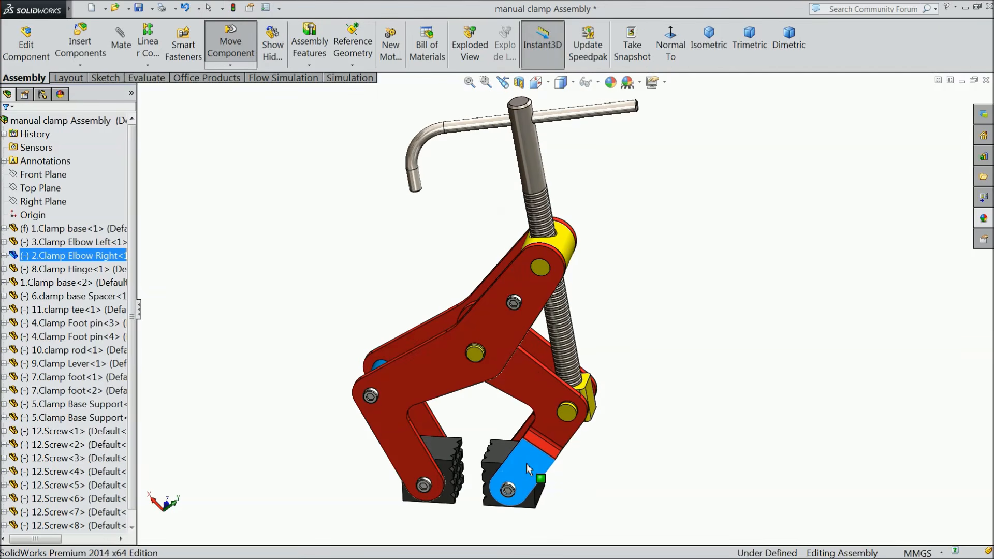
key(Escape)
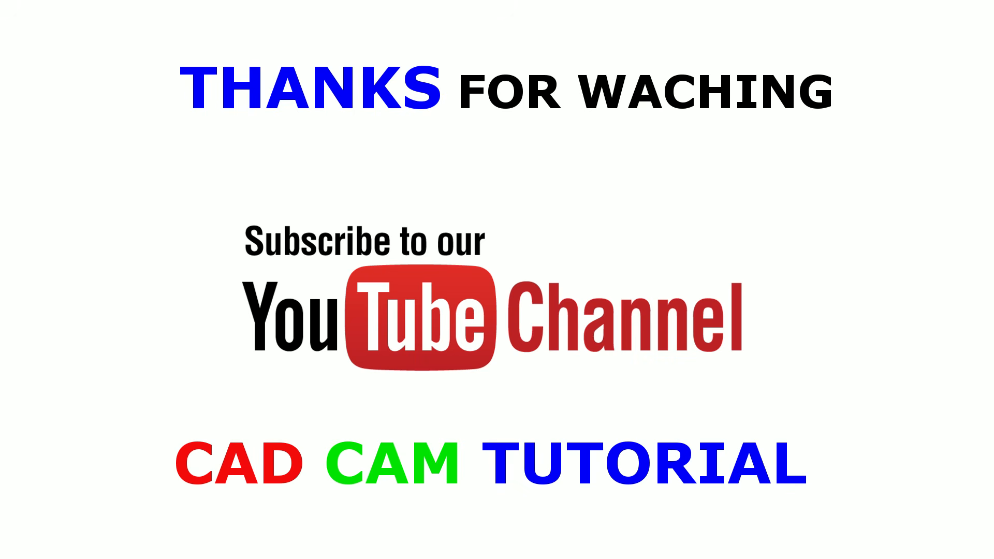